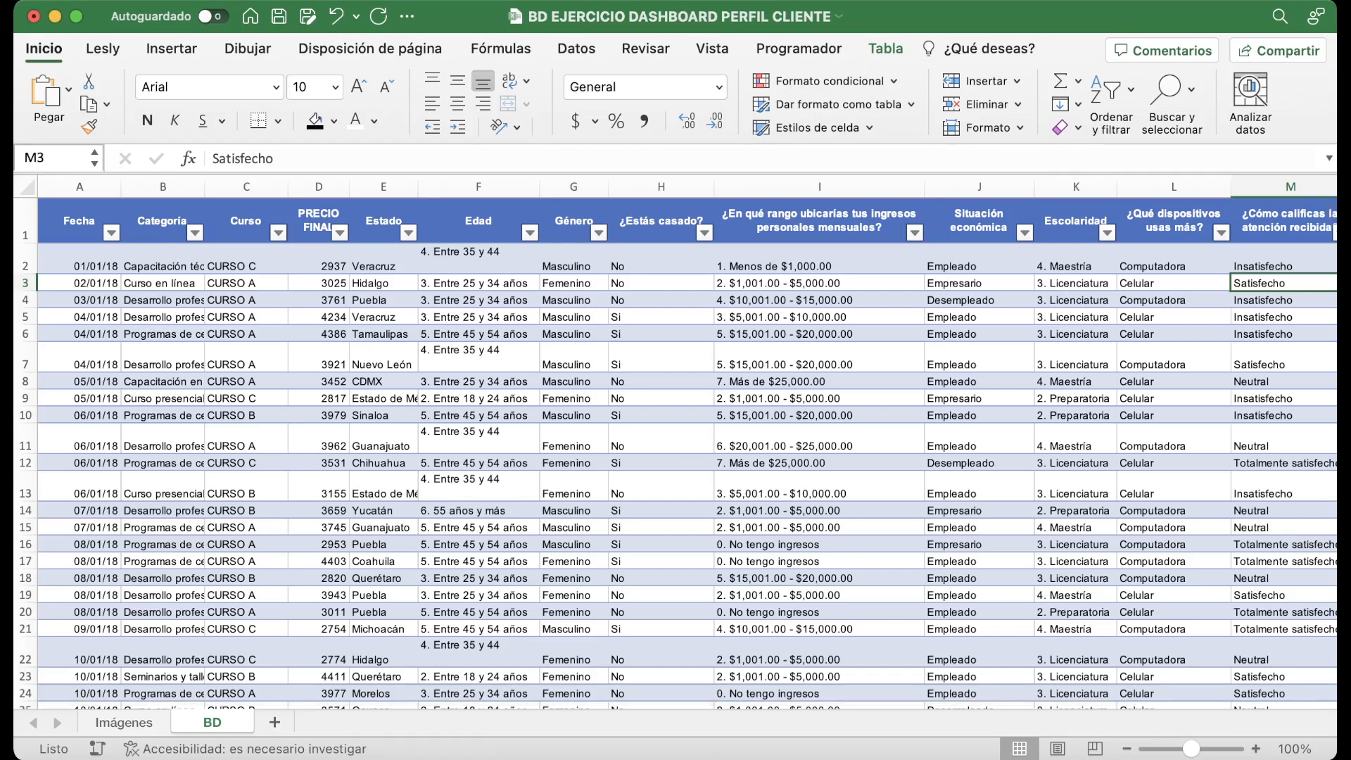
Examine the column headers of the BD sheet, from Fecha through Medio por el que se enteró de la empresa.
click(79, 220)
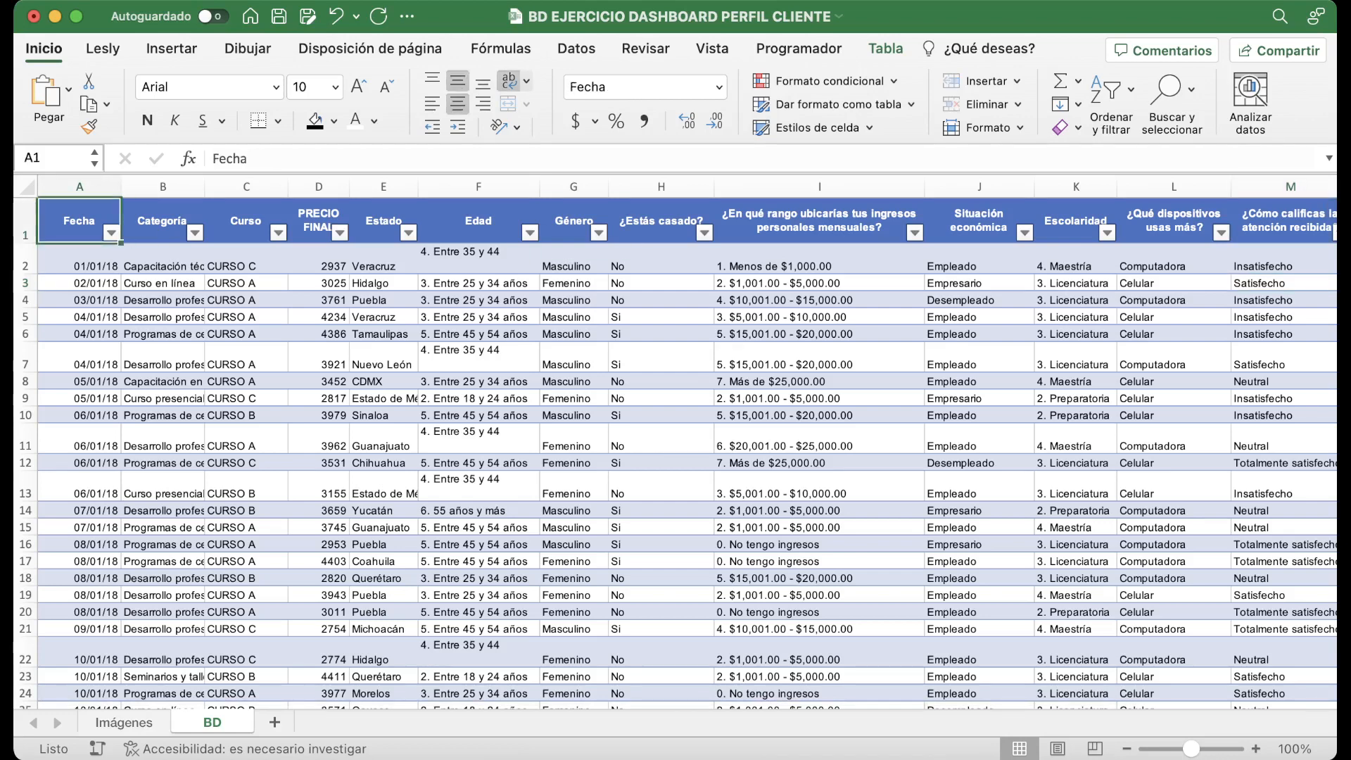
click(163, 221)
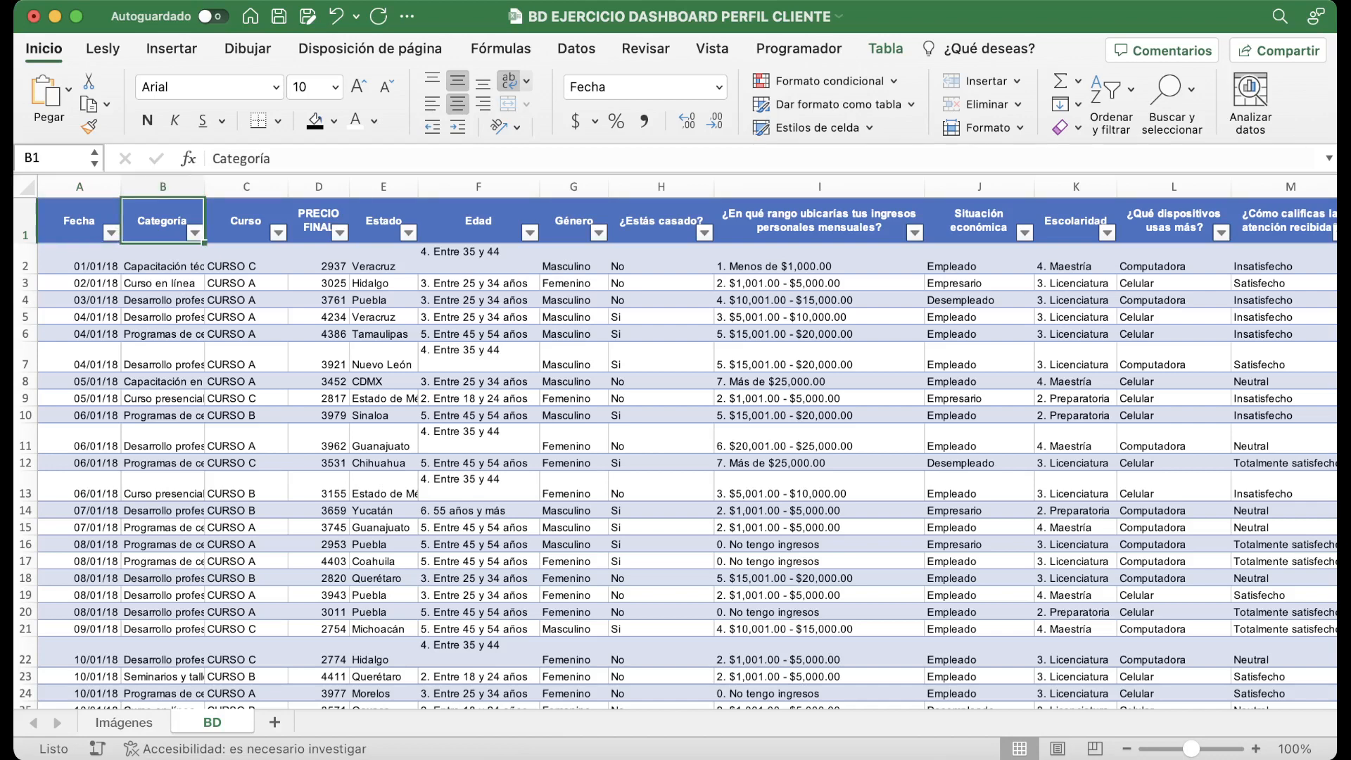
click(246, 220)
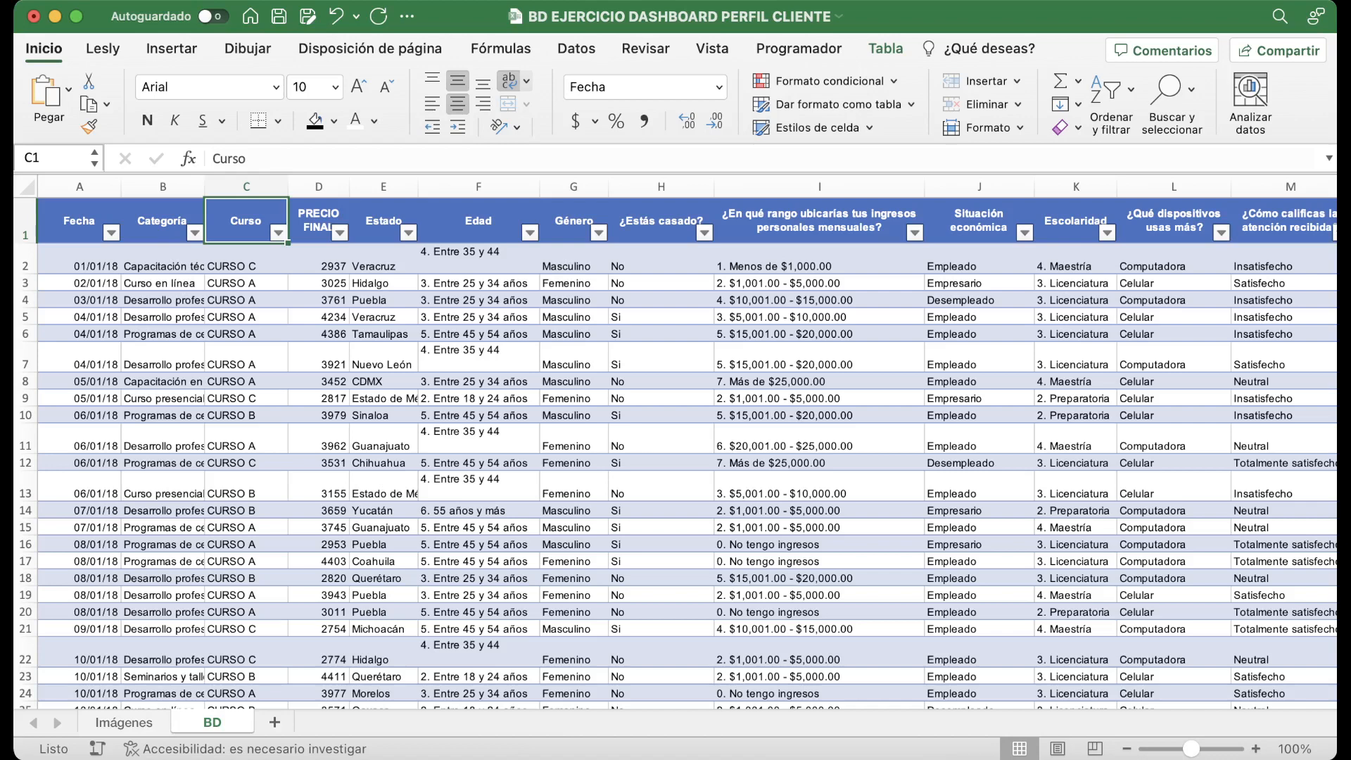
click(319, 200)
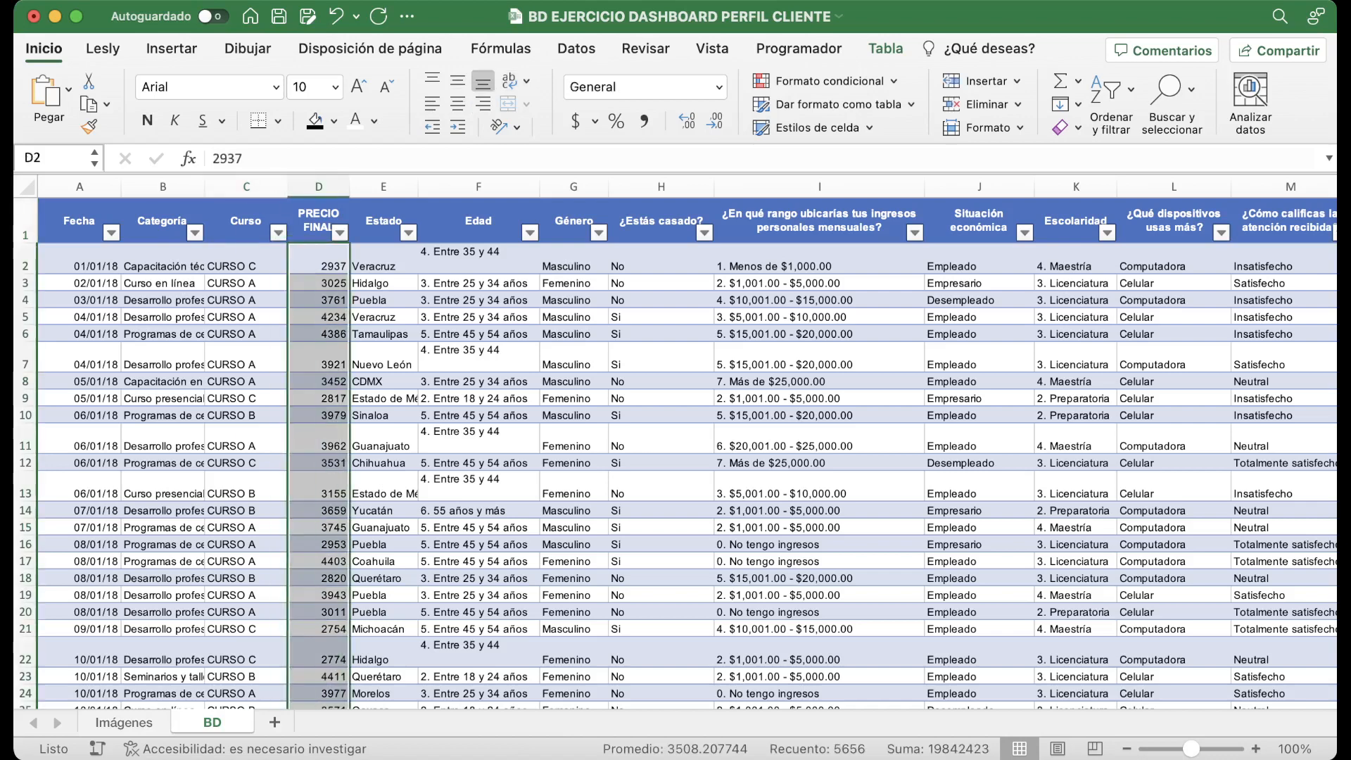
click(384, 212)
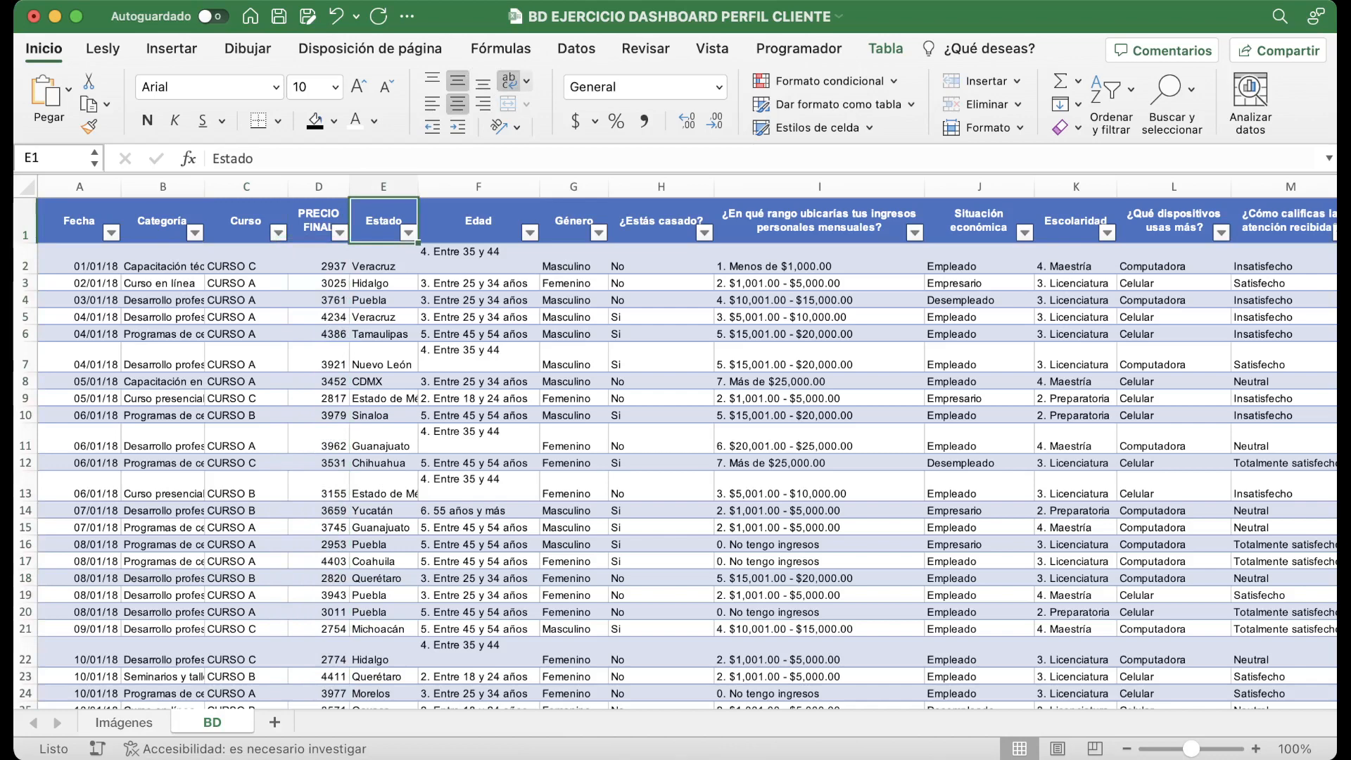
drag(479, 214, 479, 254)
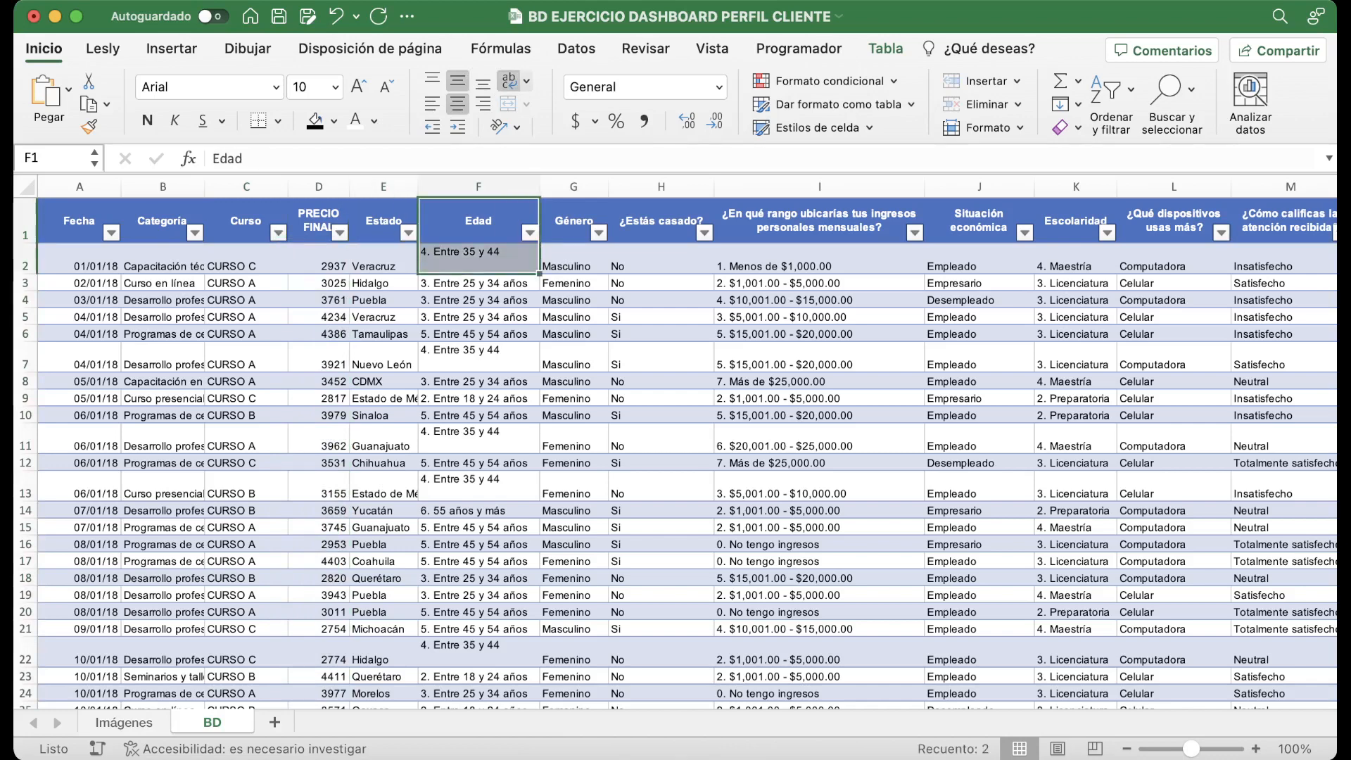
click(574, 214)
click(660, 214)
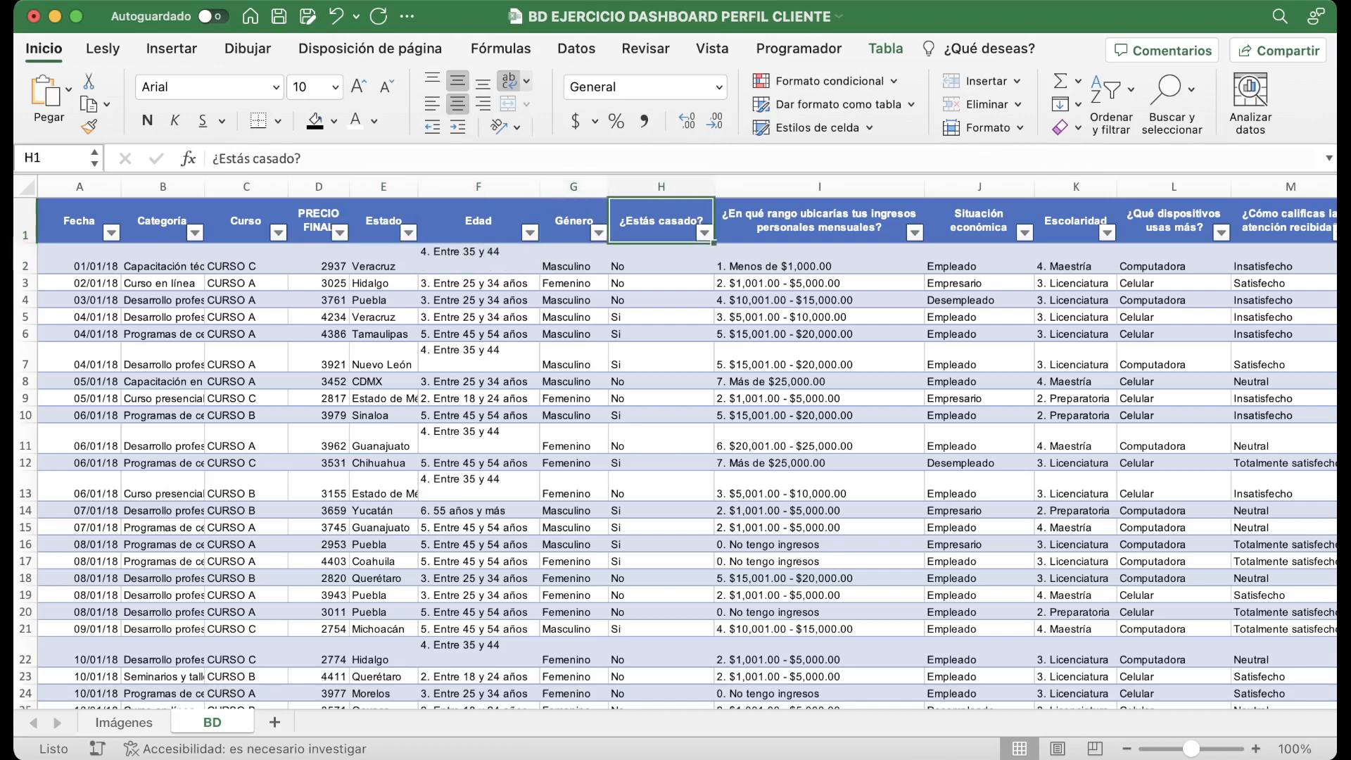
click(819, 214)
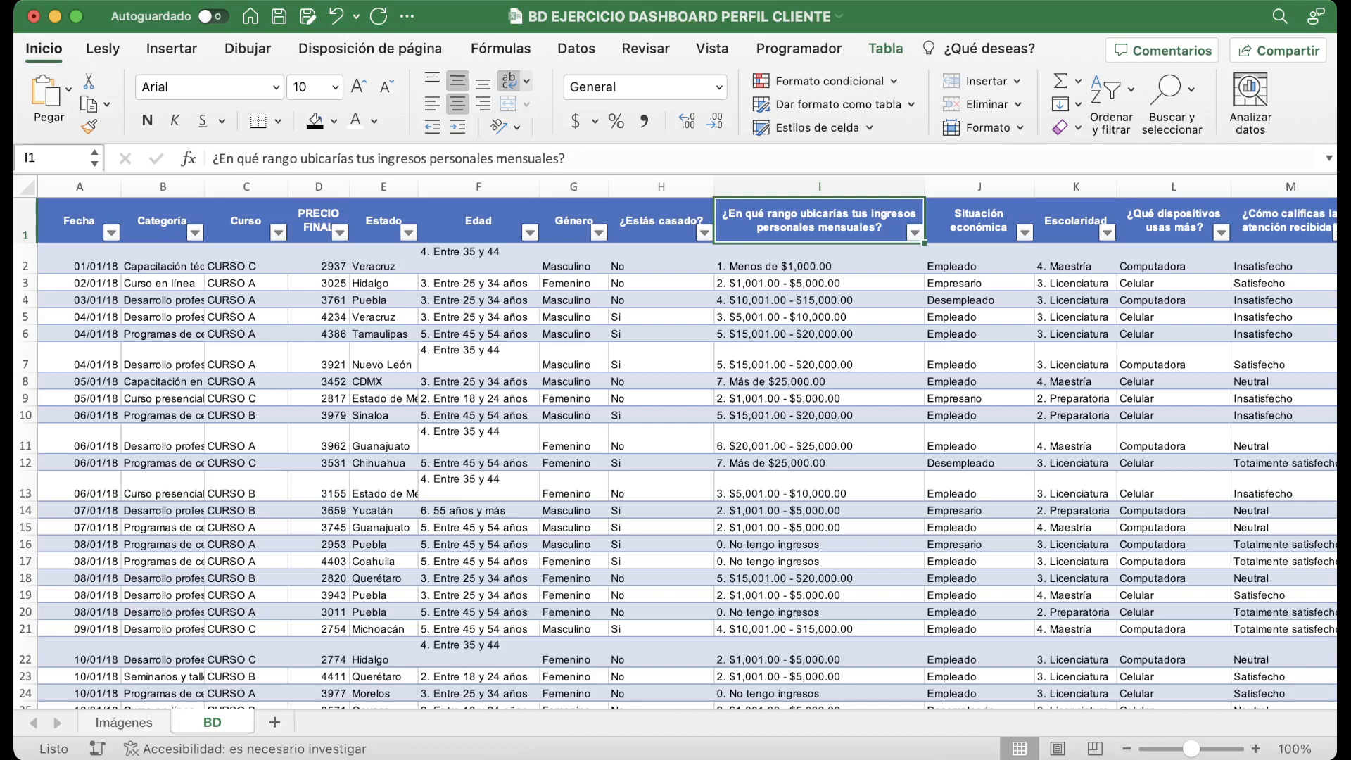
click(979, 214)
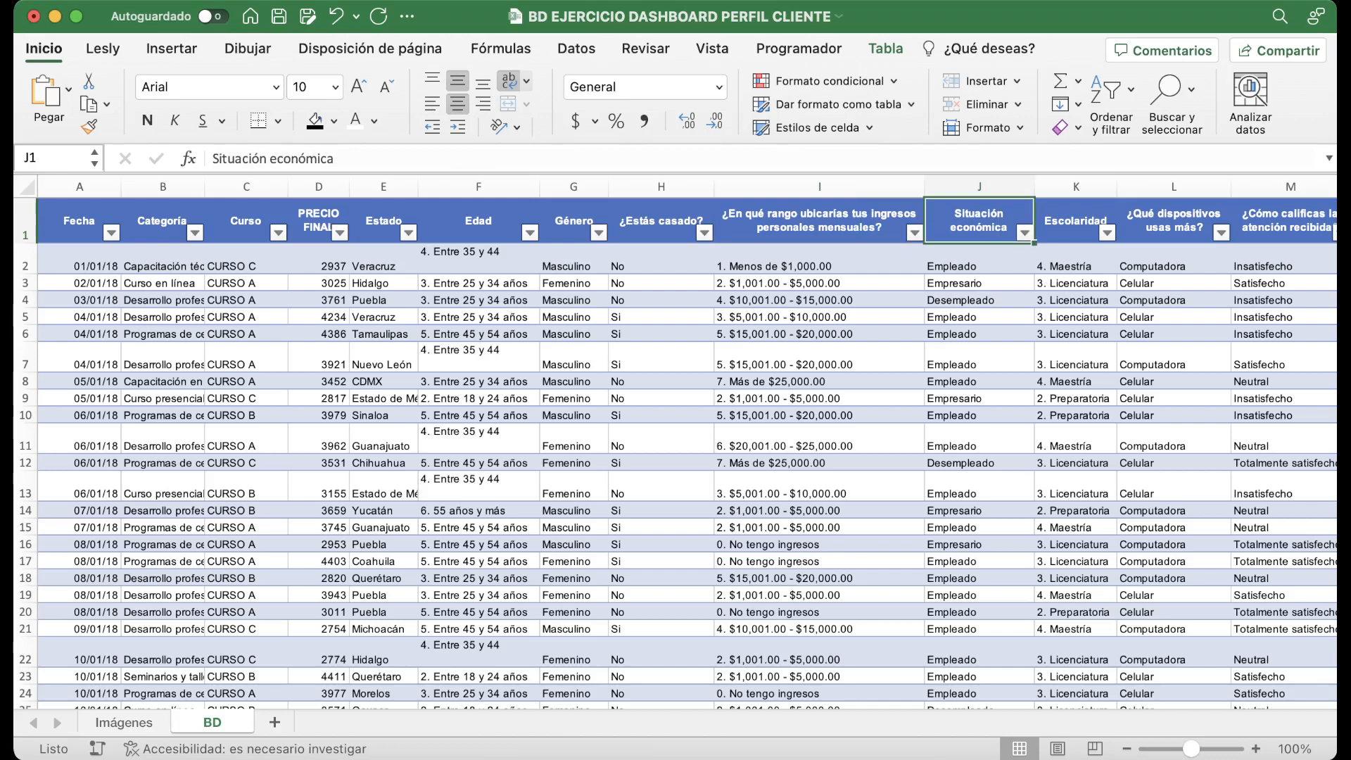
key(Right)
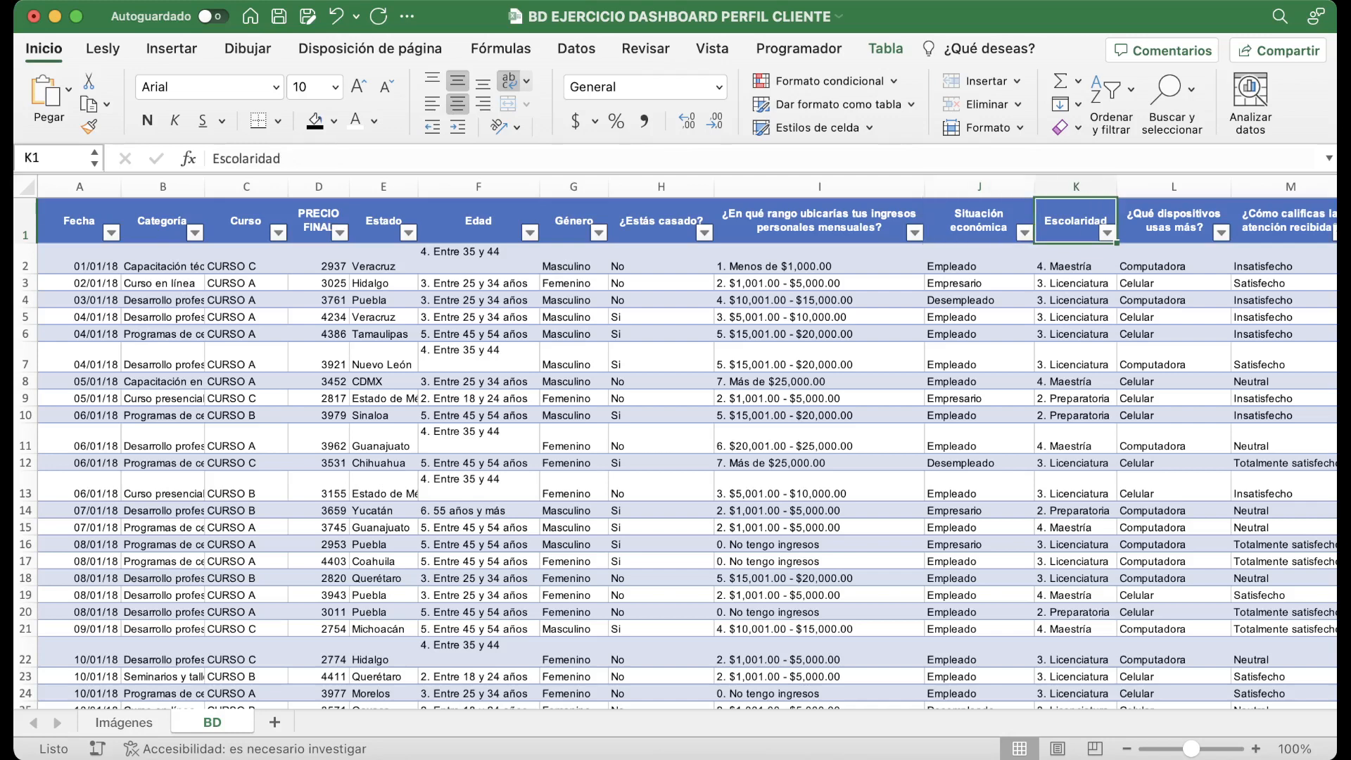
key(Right)
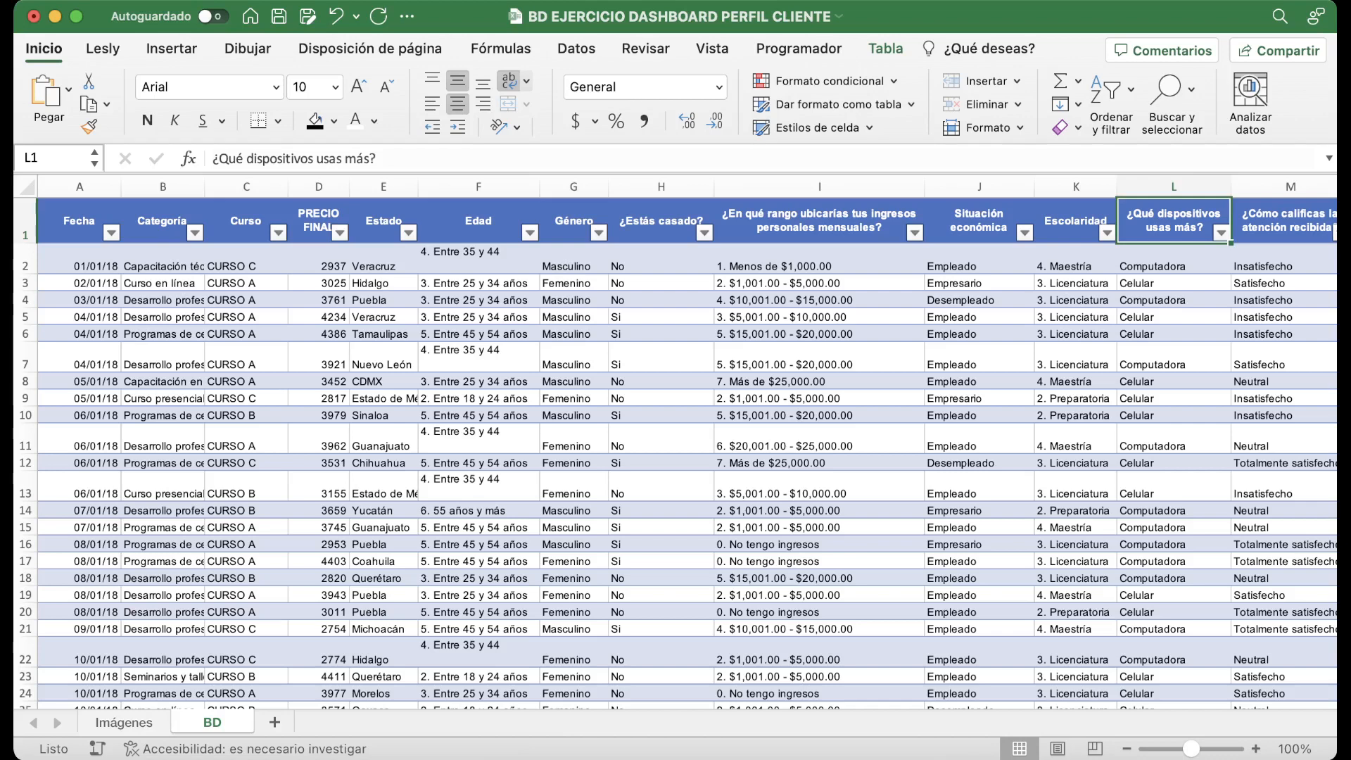
key(Right)
key(Right)
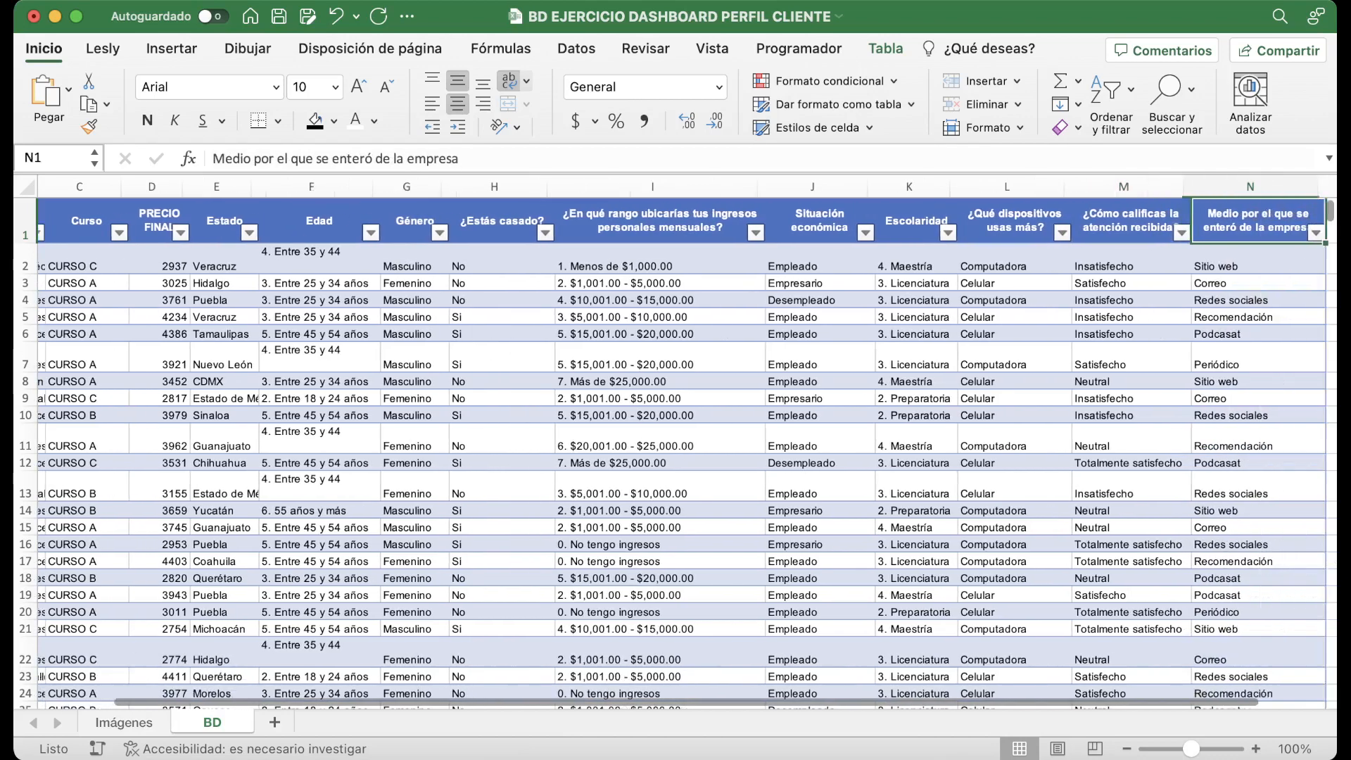
key(Left)
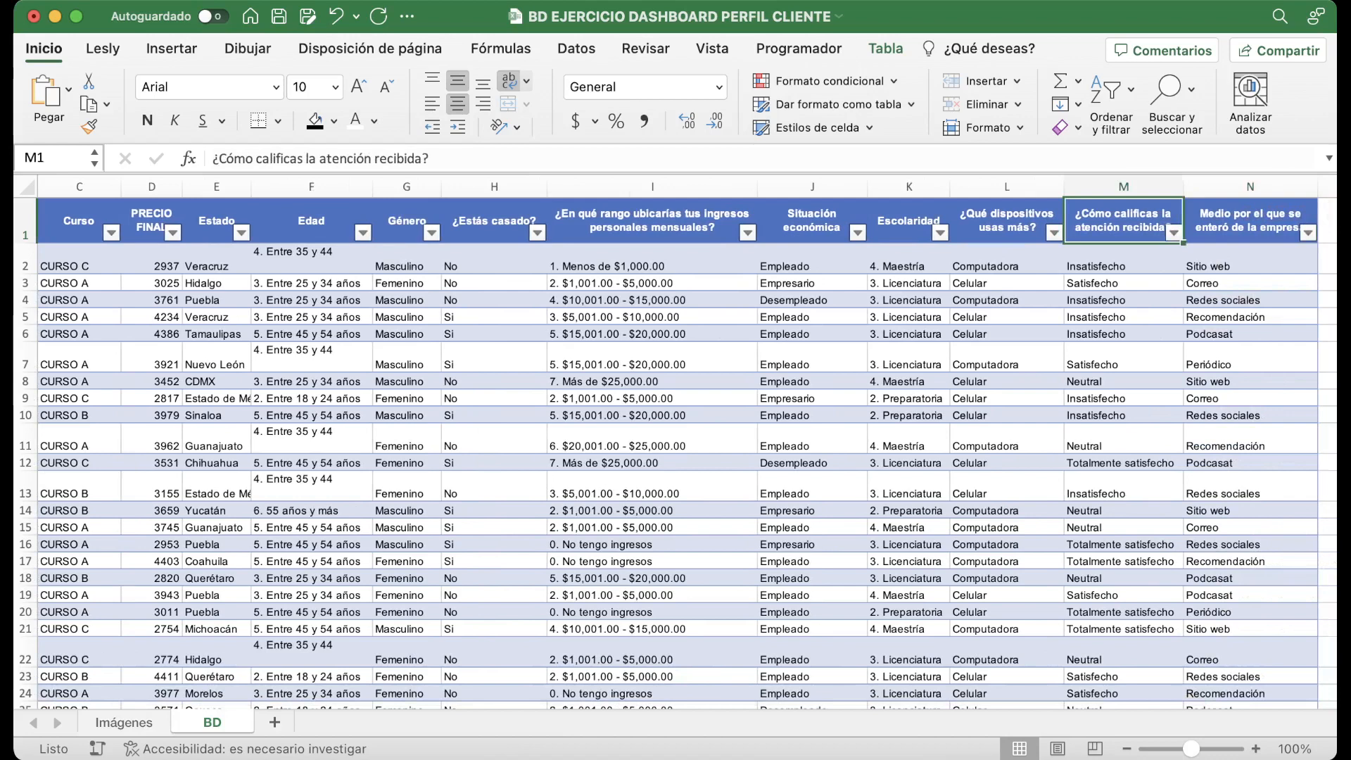
key(Right)
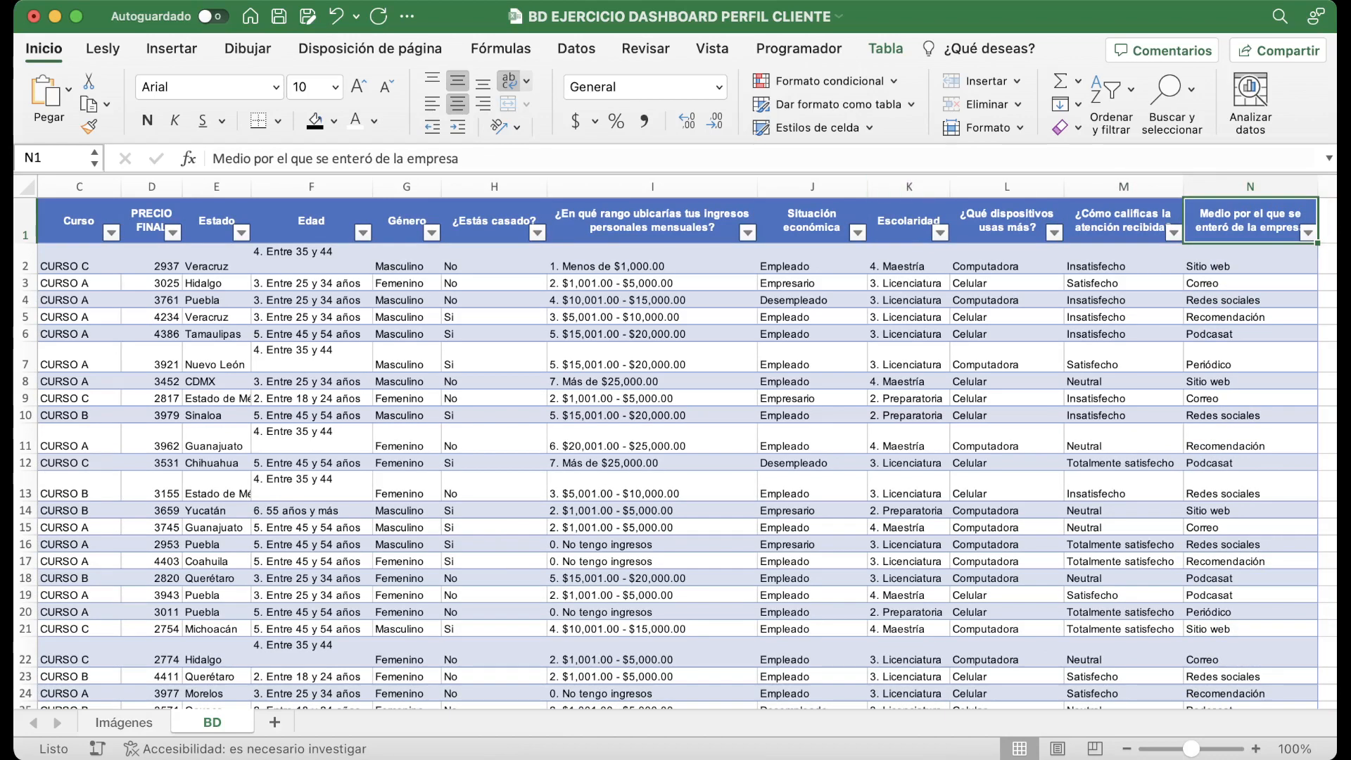
click(79, 186)
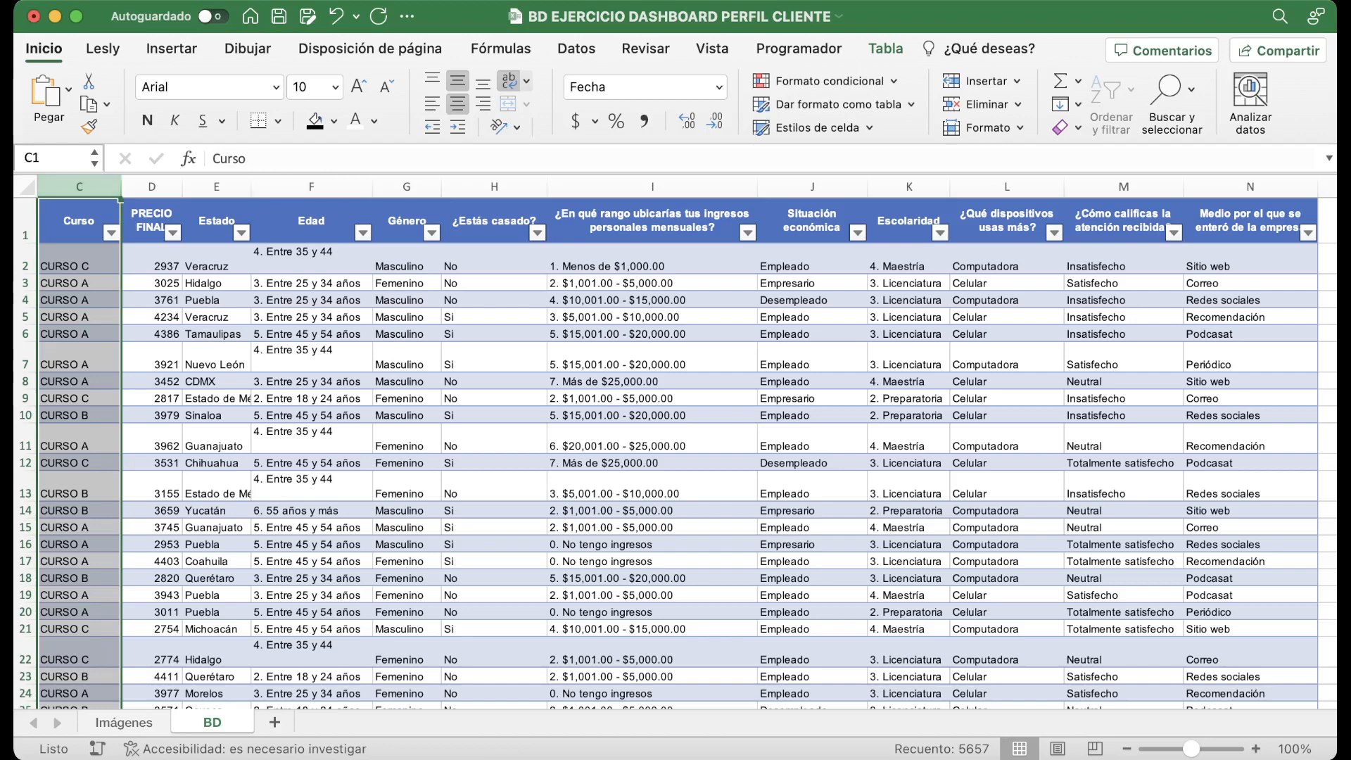
click(311, 381)
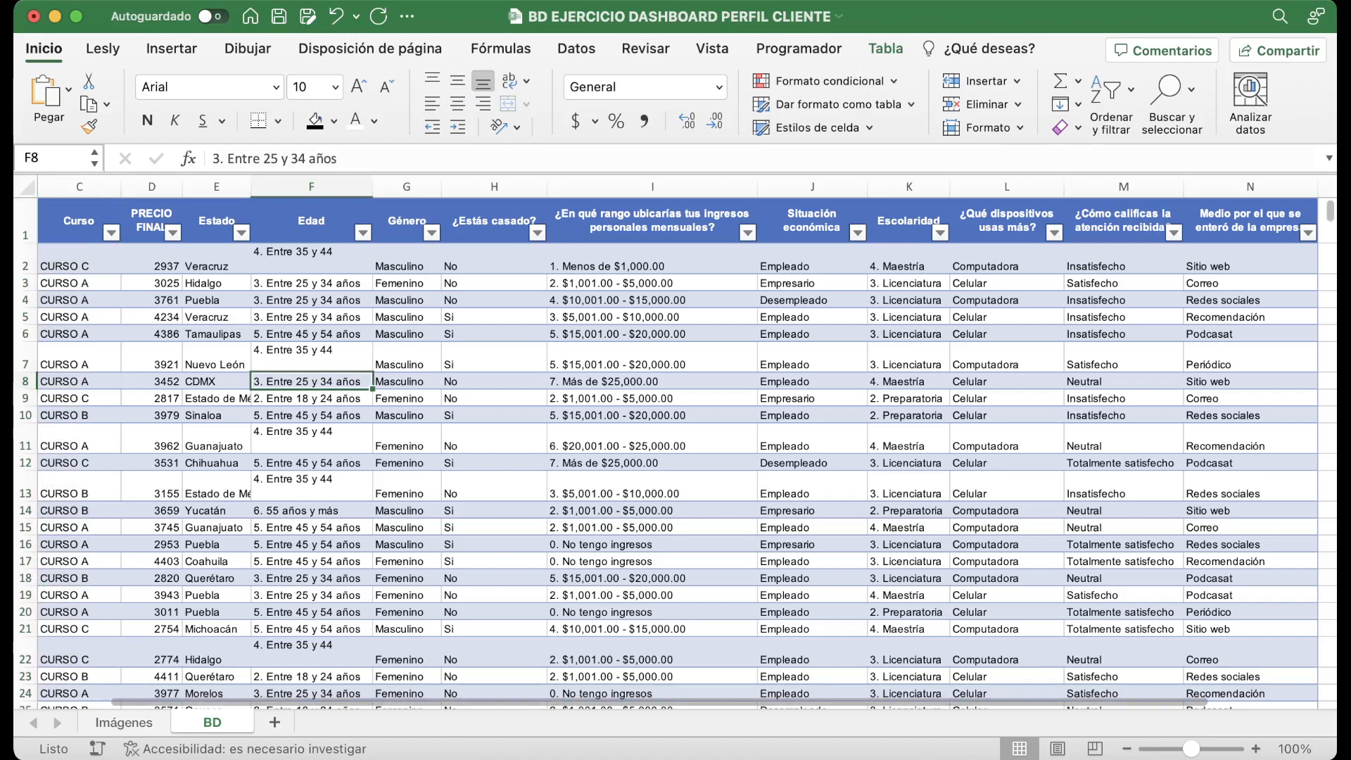
Look over the icons and illustrations stored on the Imágenes sheet.
click(123, 723)
scroll(676, 447, down, 5)
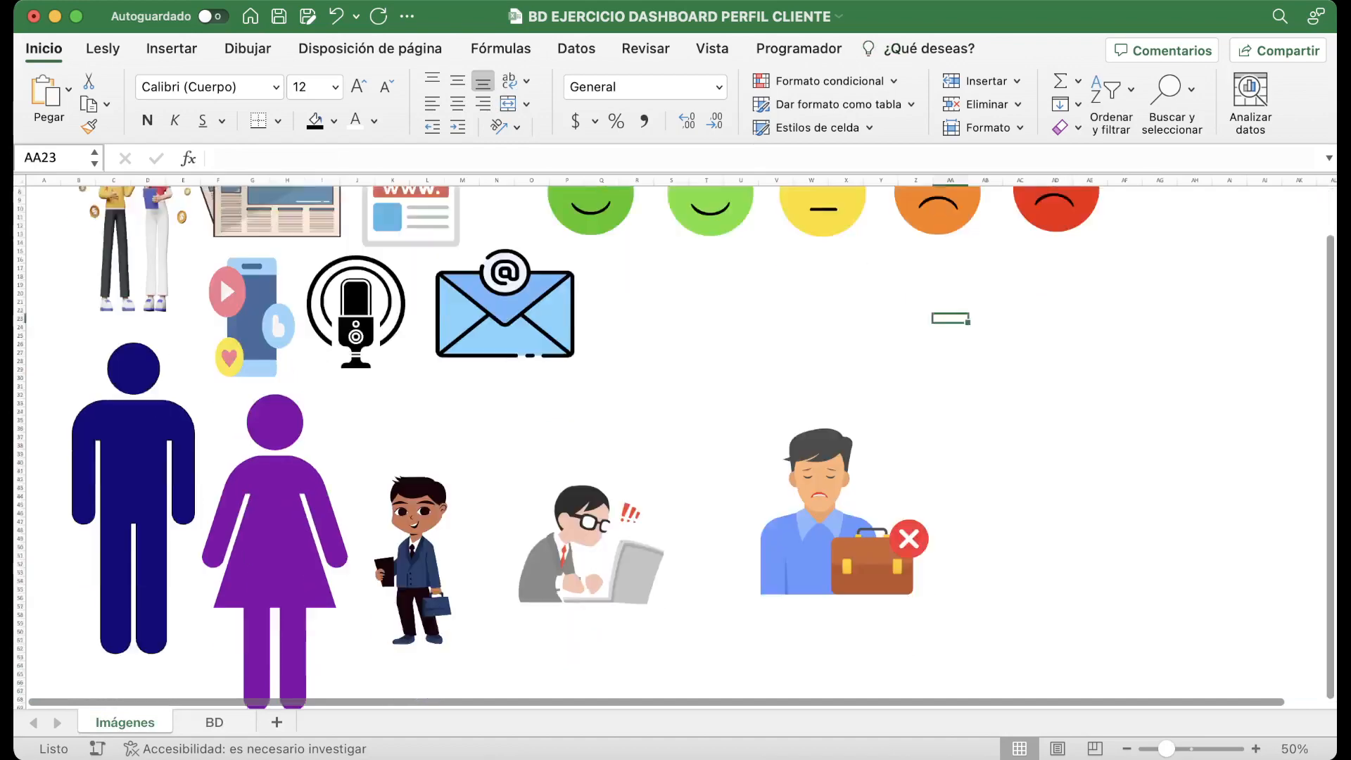
scroll(676, 447, up, 5)
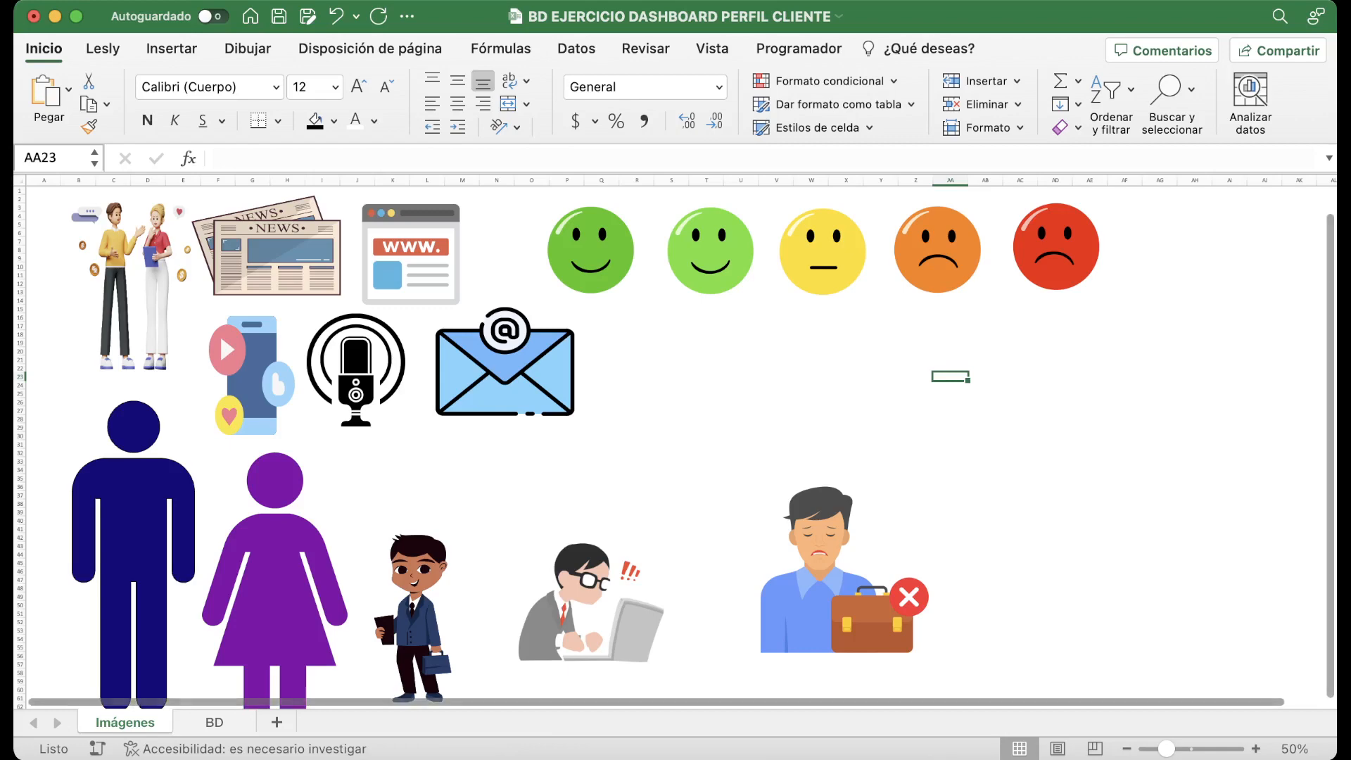
Create a pivot table on a new sheet from columns A to N of the BD sheet.
click(214, 723)
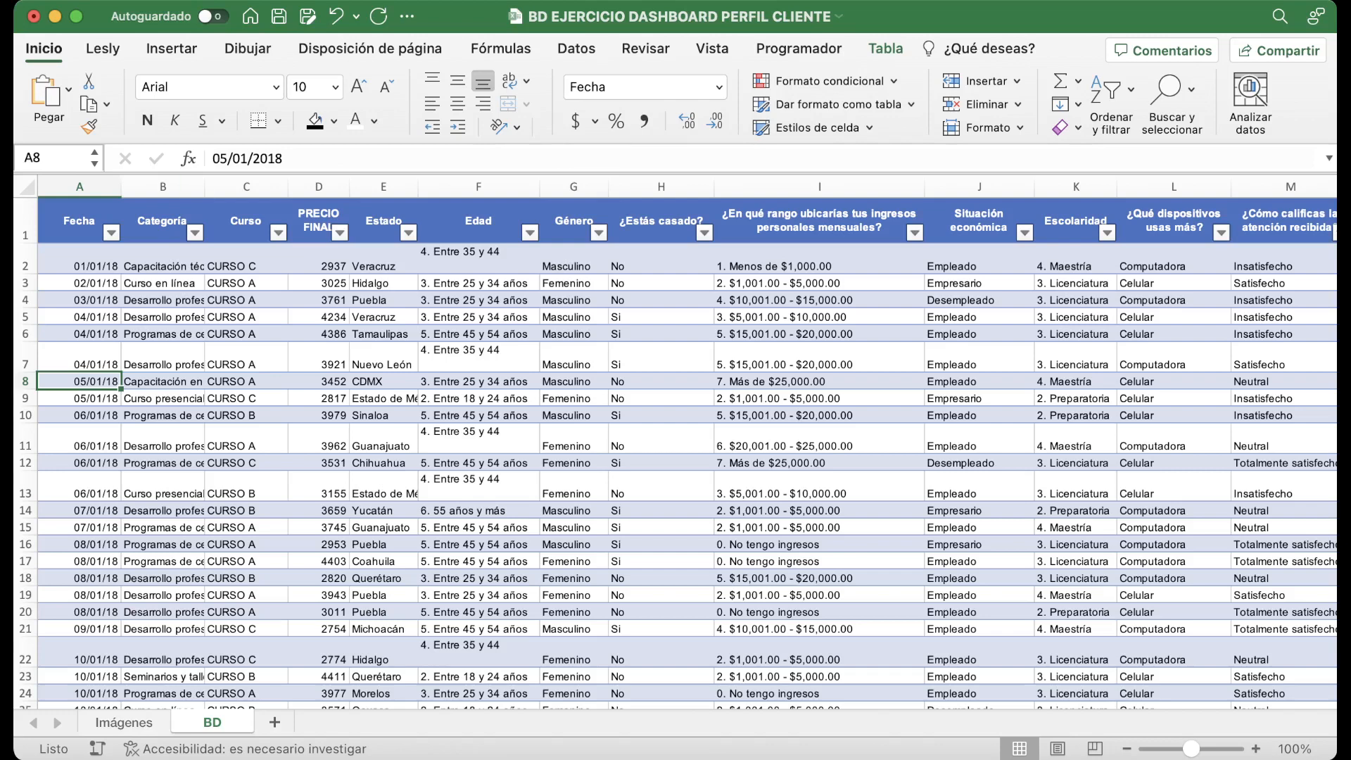
drag(79, 187, 1274, 187)
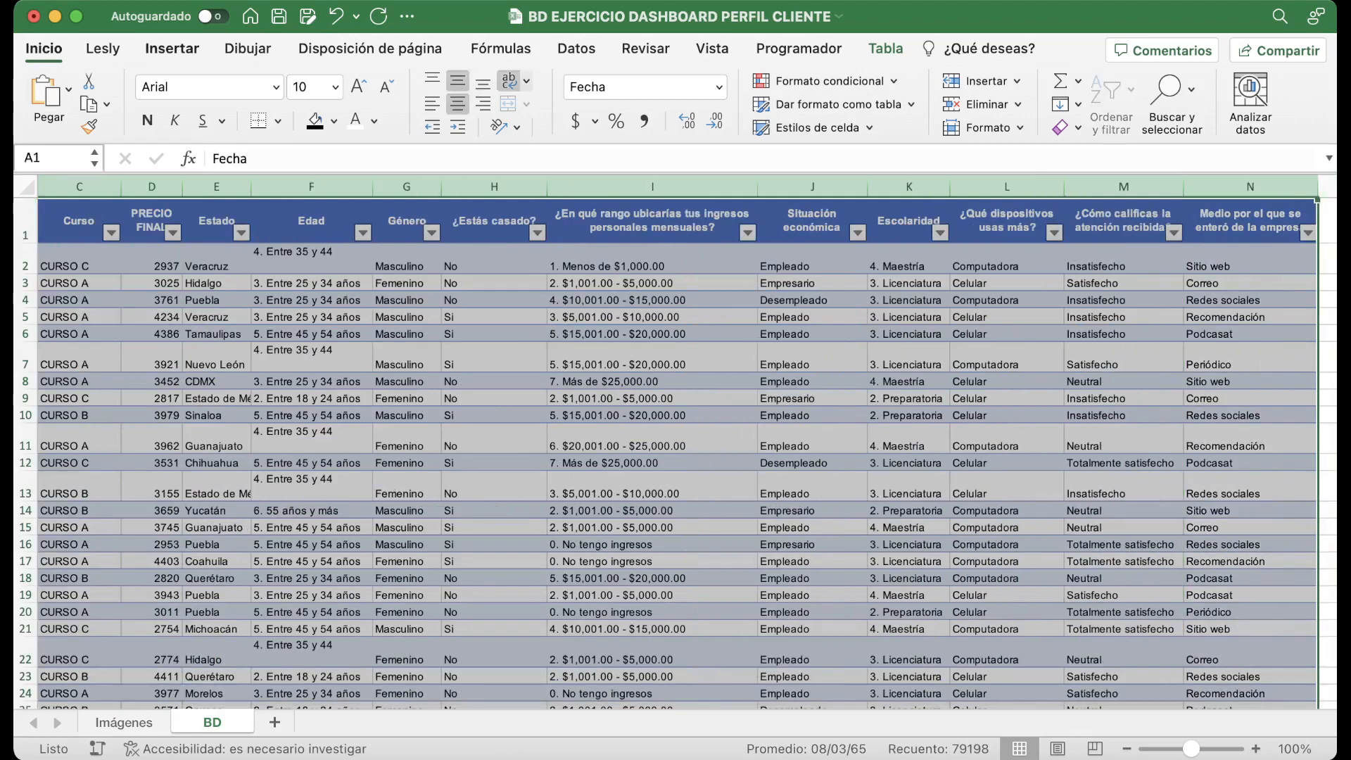
click(172, 48)
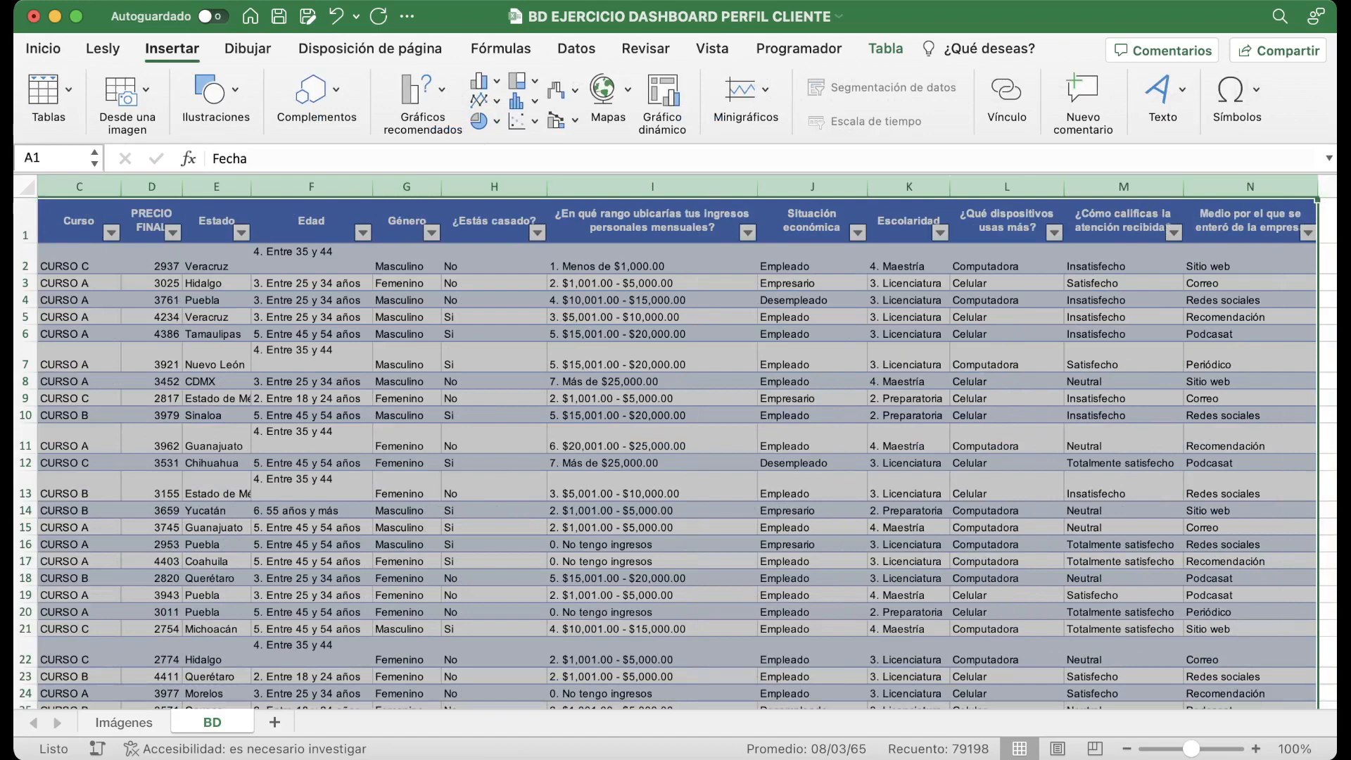
click(53, 176)
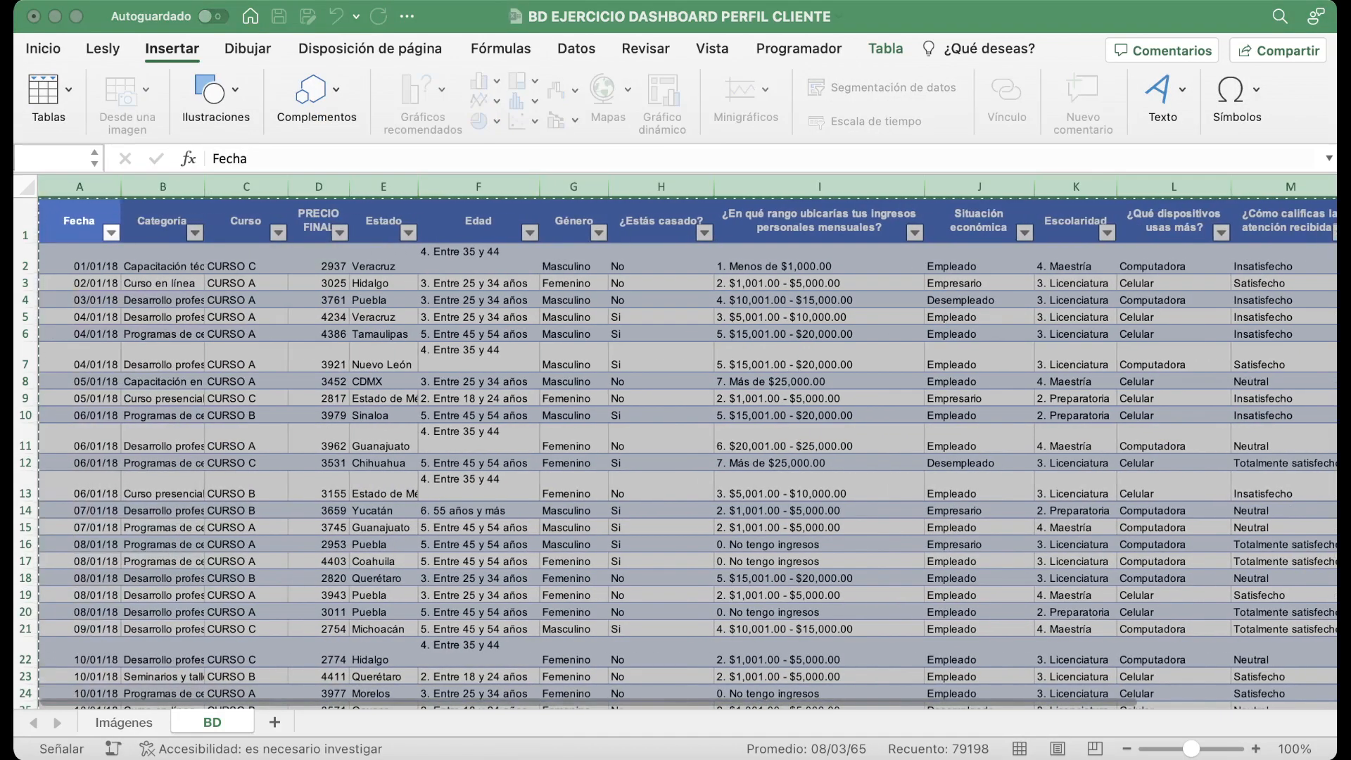
key(Return)
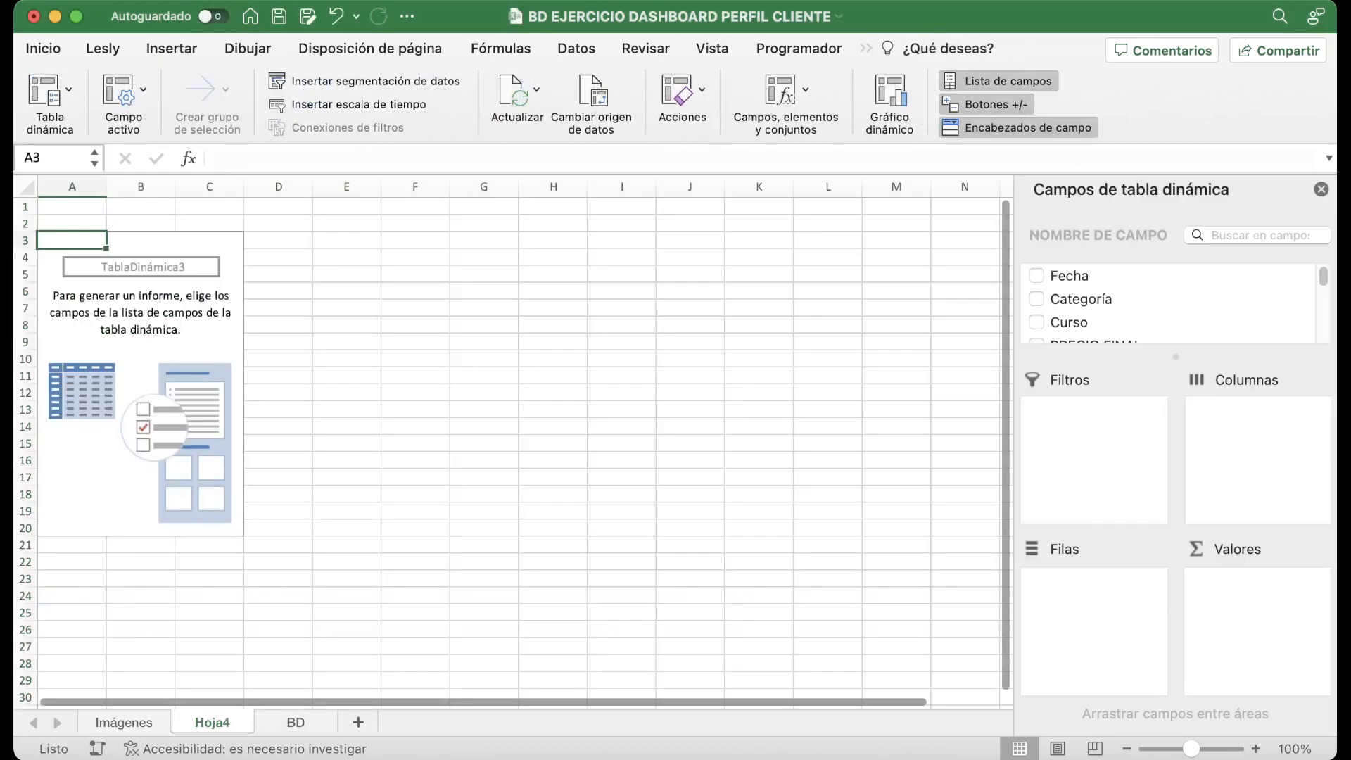
Add the Categoría field to the rows of the pivot table.
click(141, 308)
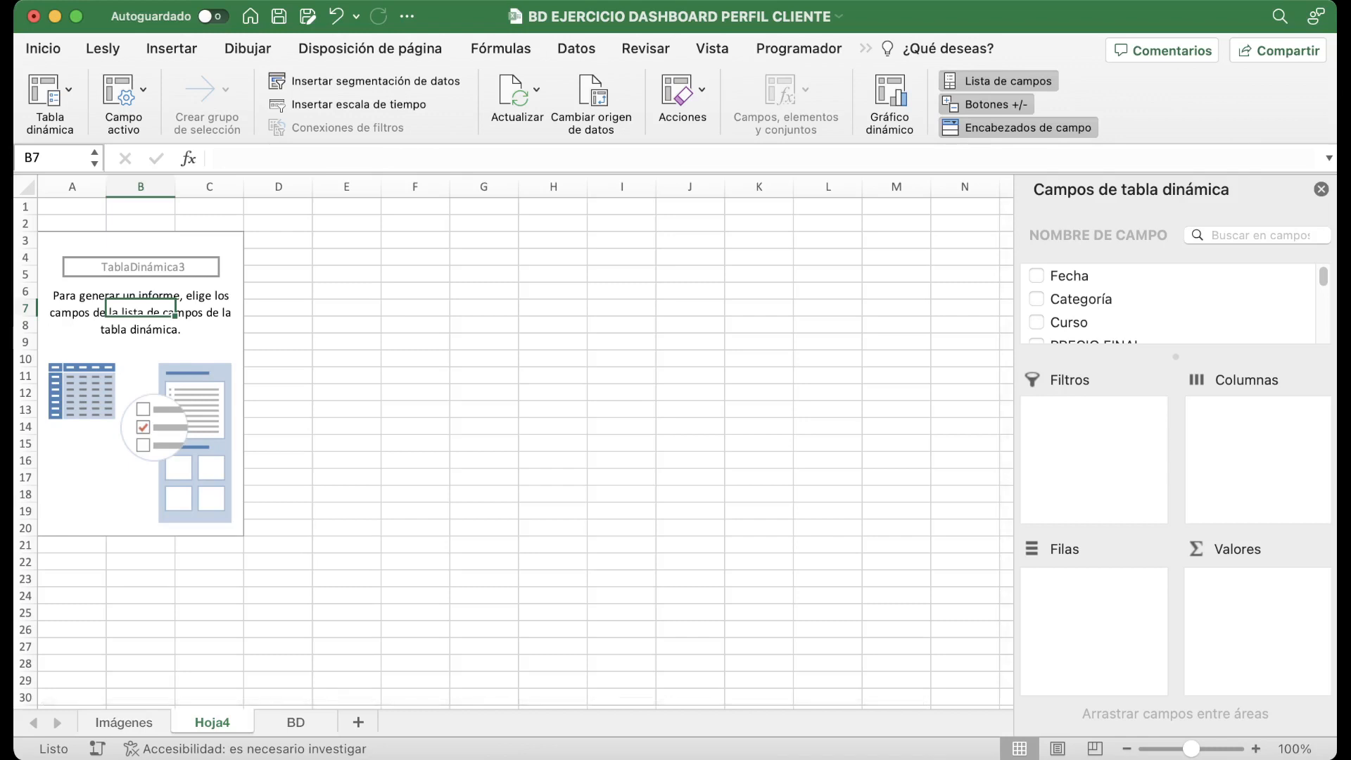
click(1082, 299)
drag(1082, 299, 1091, 608)
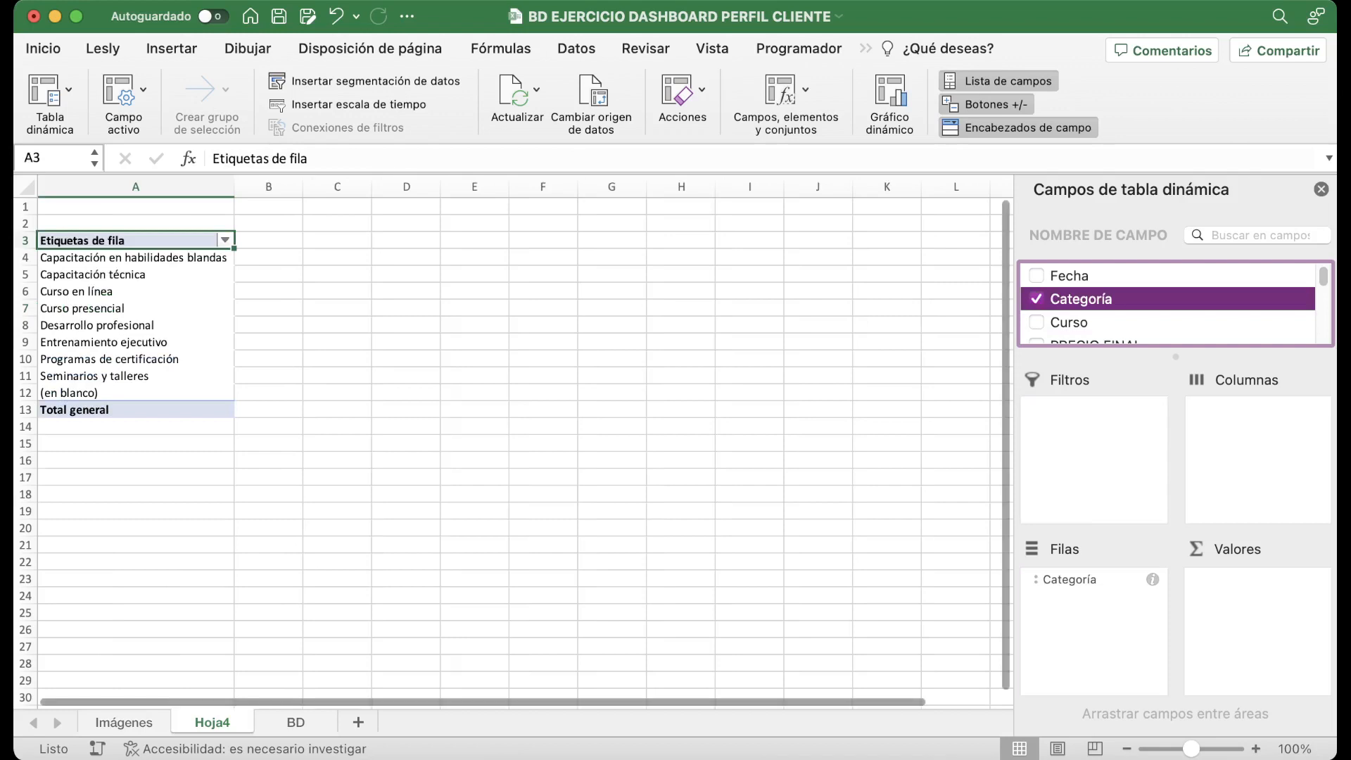
Add PRECIO FINAL as a summed value in the pivot table and format it with a $ sign and no decimals.
scroll(1168, 302, down, 1)
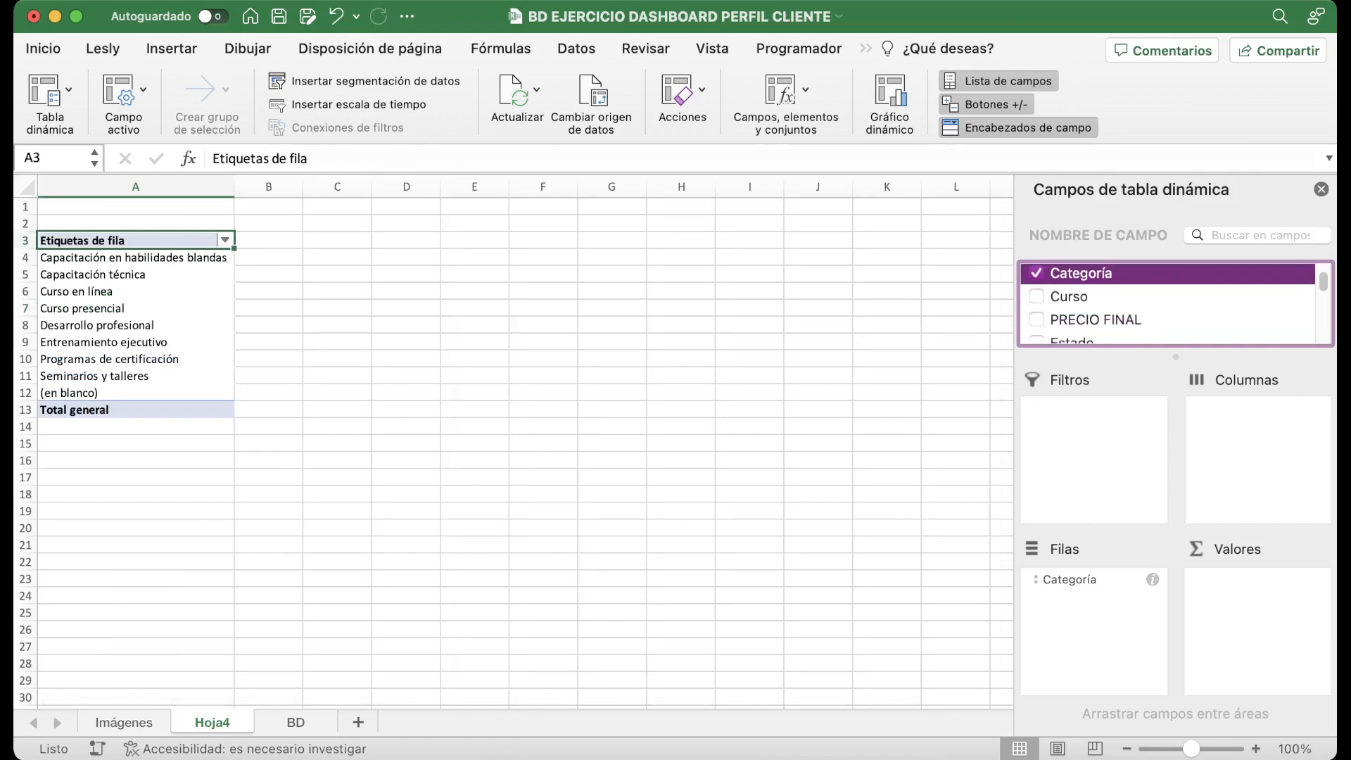
click(1096, 320)
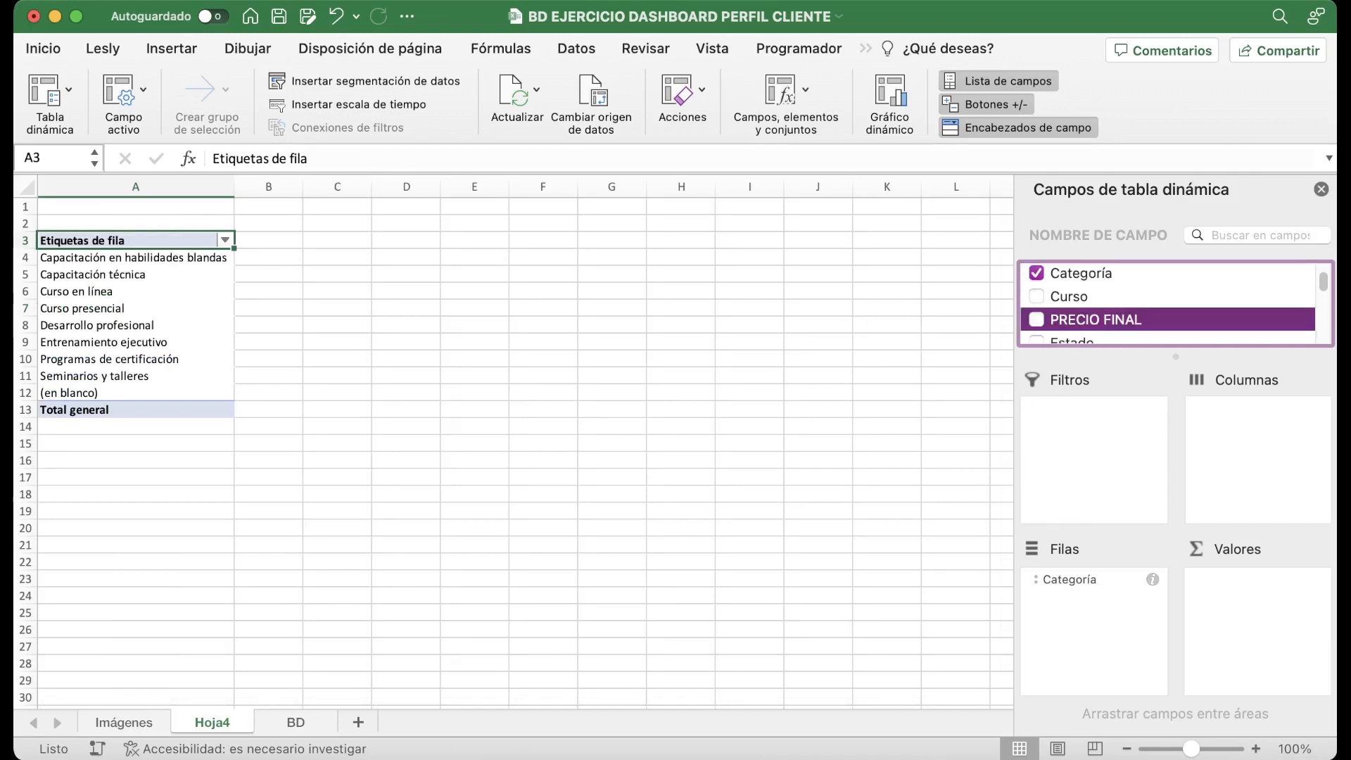
drag(1096, 320, 1257, 619)
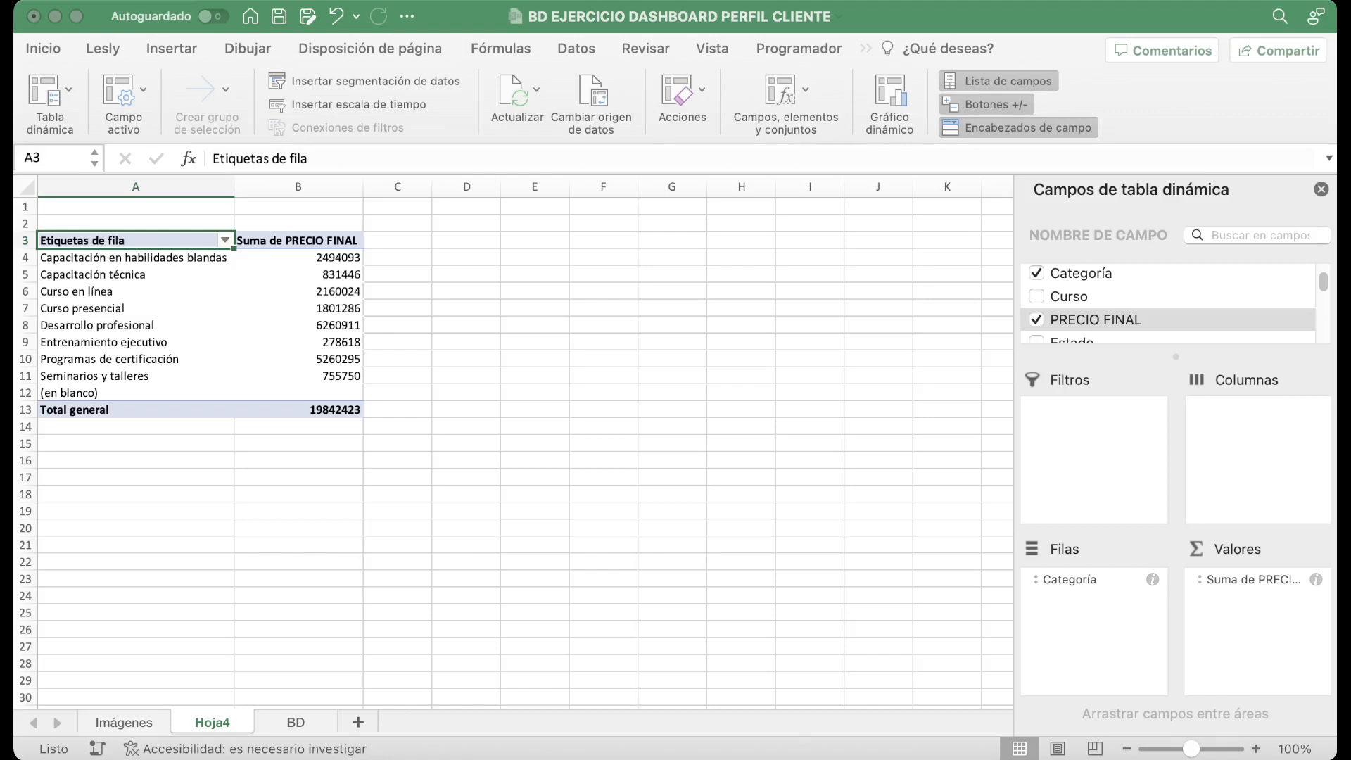
key(Return)
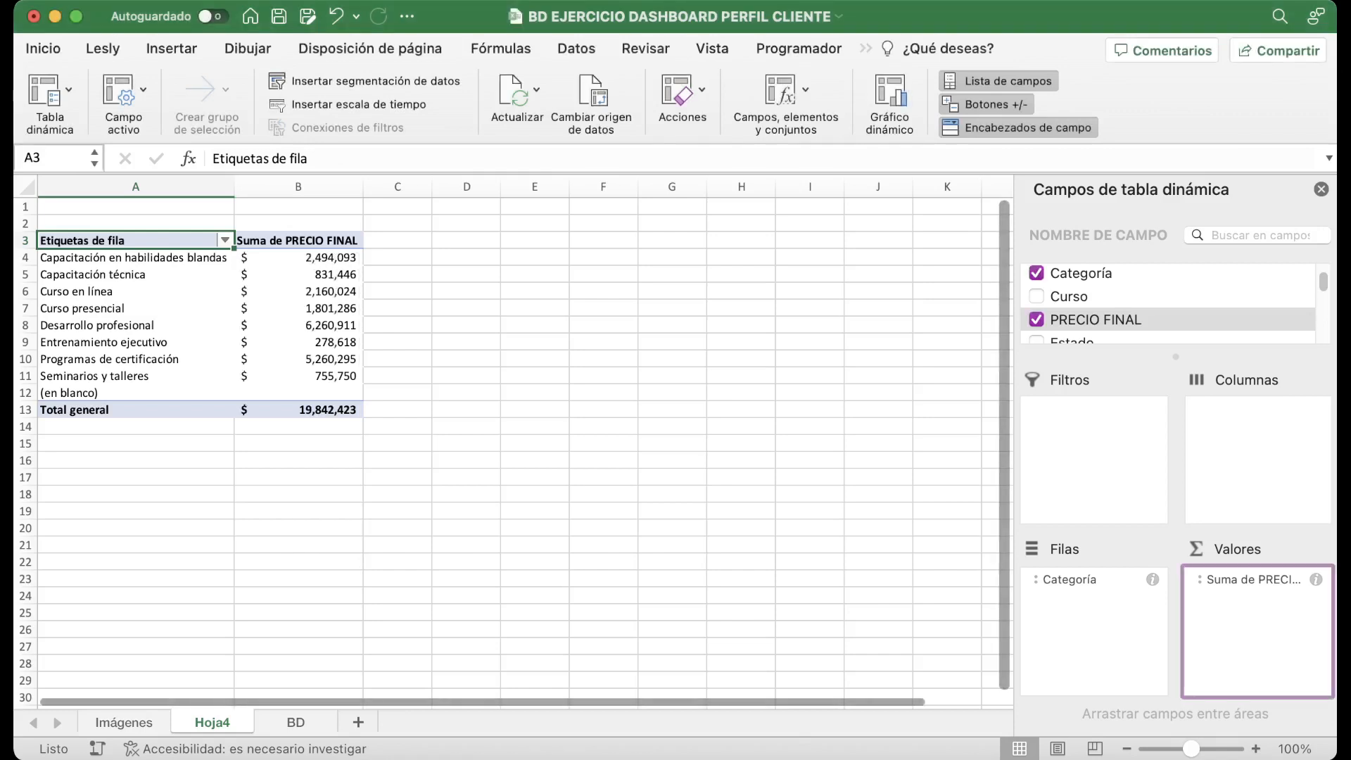
Insert a column pivot chart from the category totals in A4:B11 and place it, widened, beside the pivot table from column D to K.
click(136, 376)
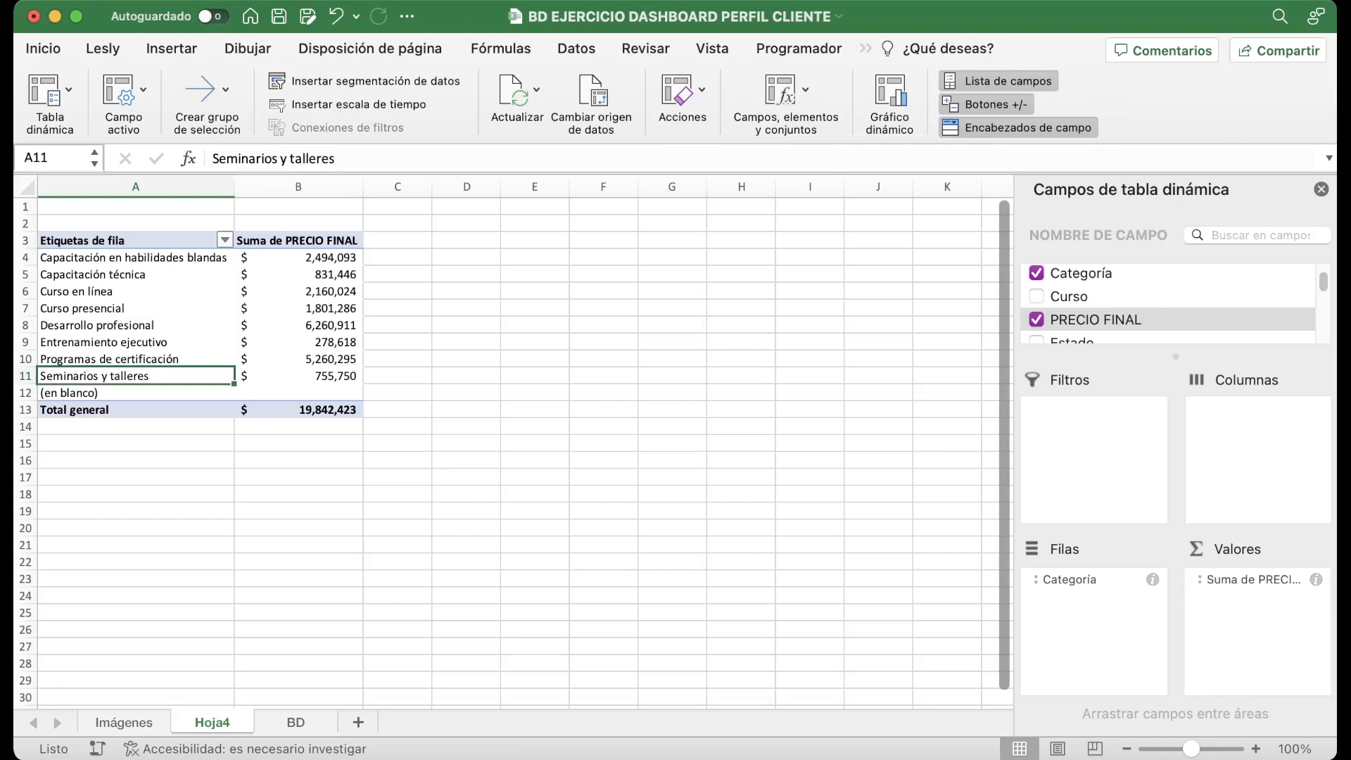
drag(135, 257, 300, 376)
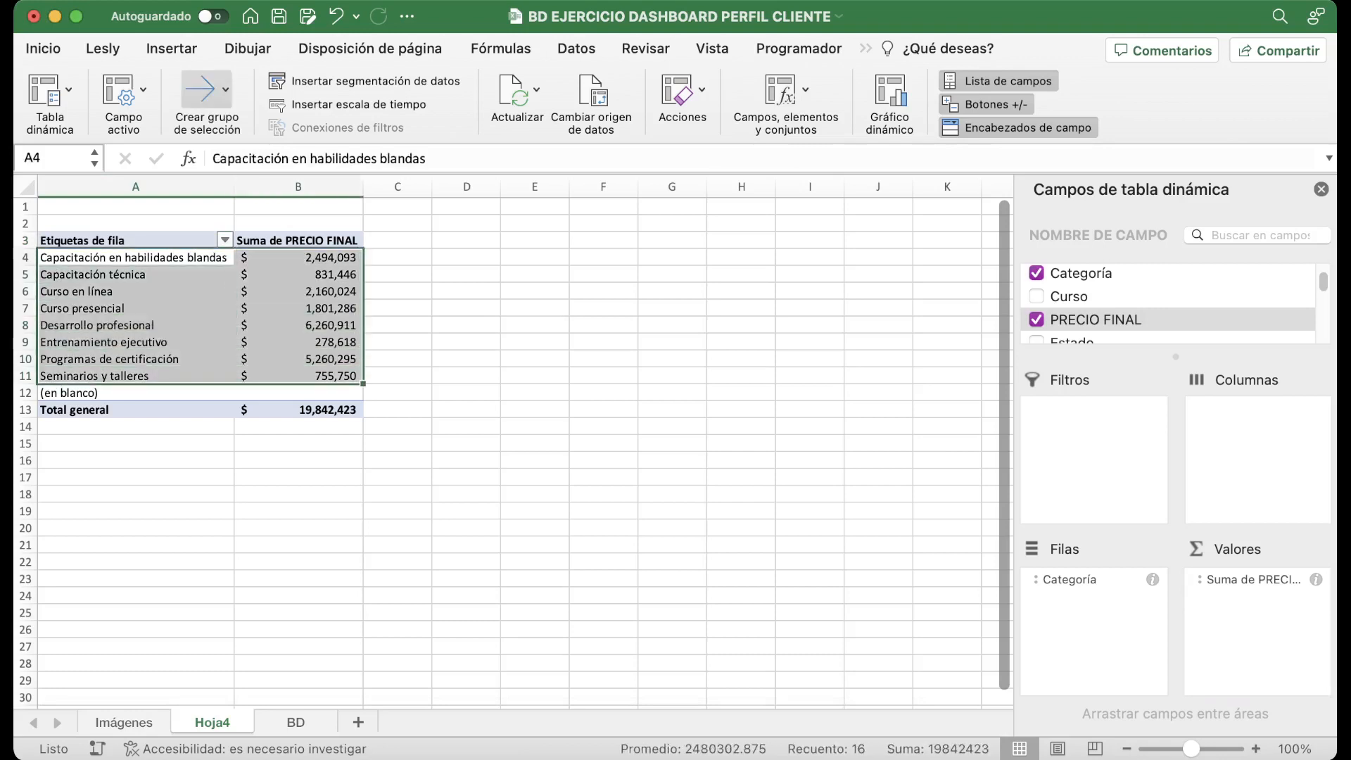
click(171, 47)
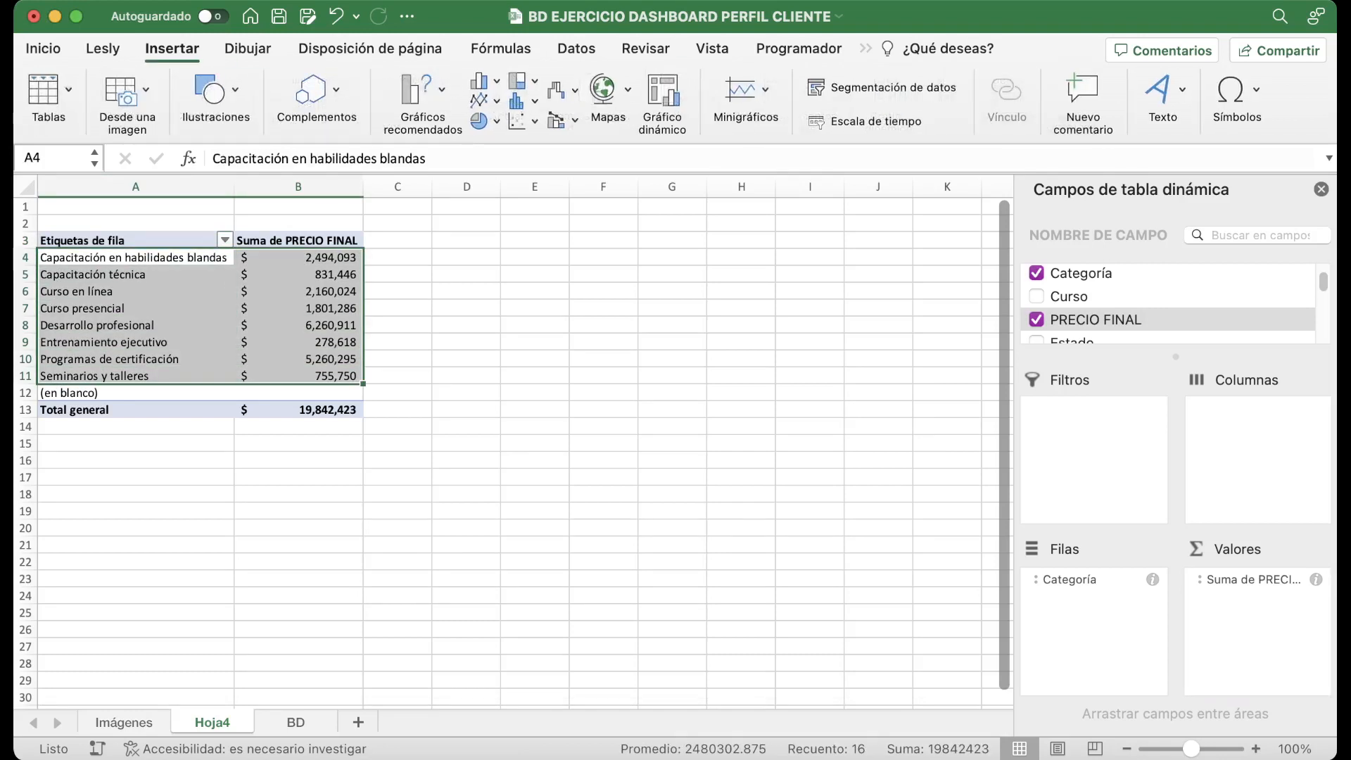
click(486, 81)
click(493, 138)
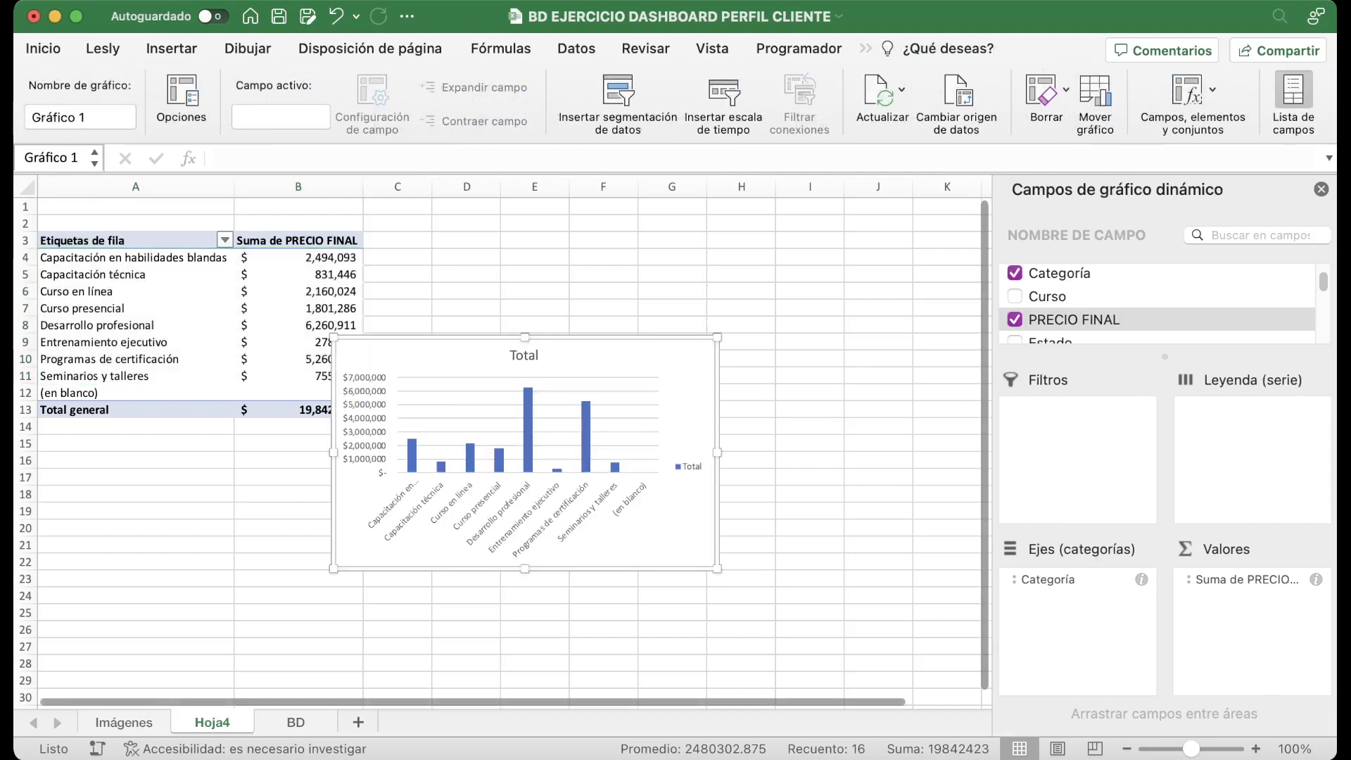
drag(605, 357, 727, 251)
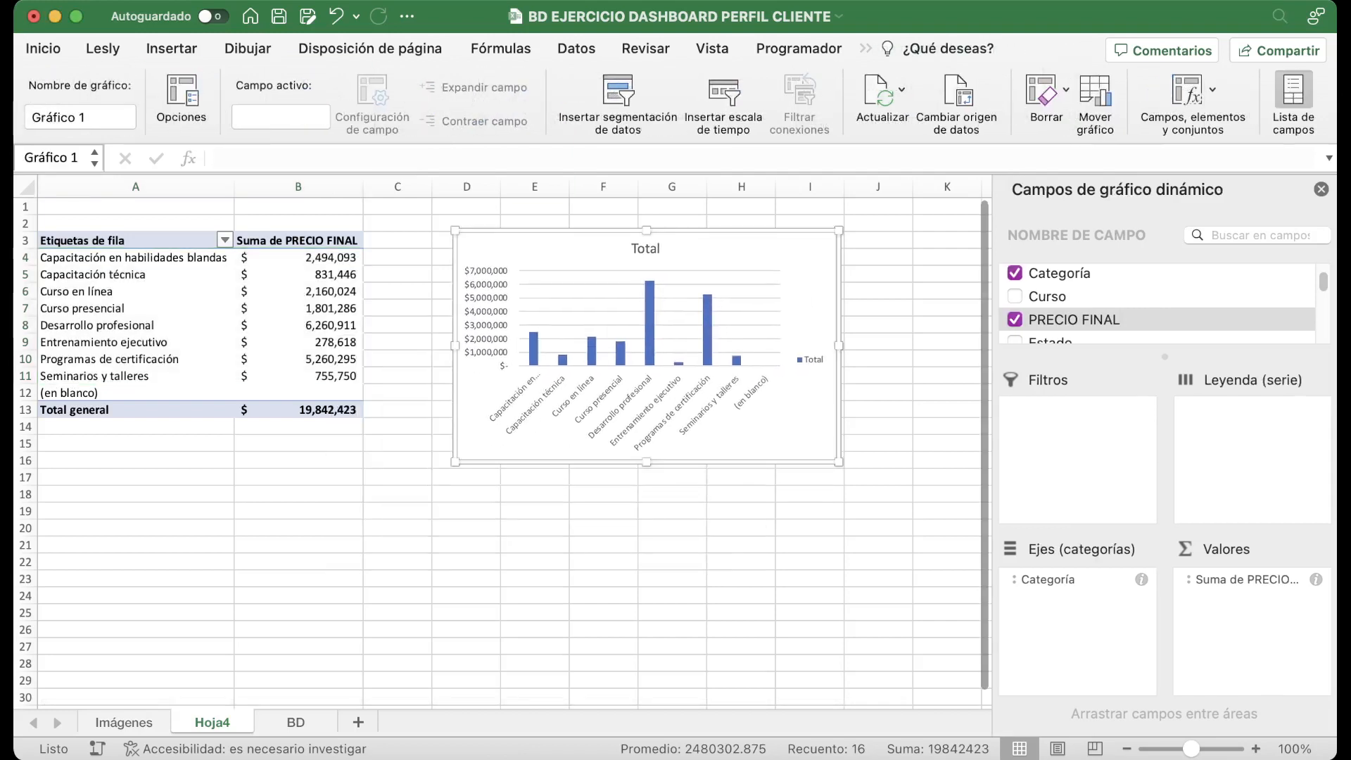
drag(839, 462, 940, 469)
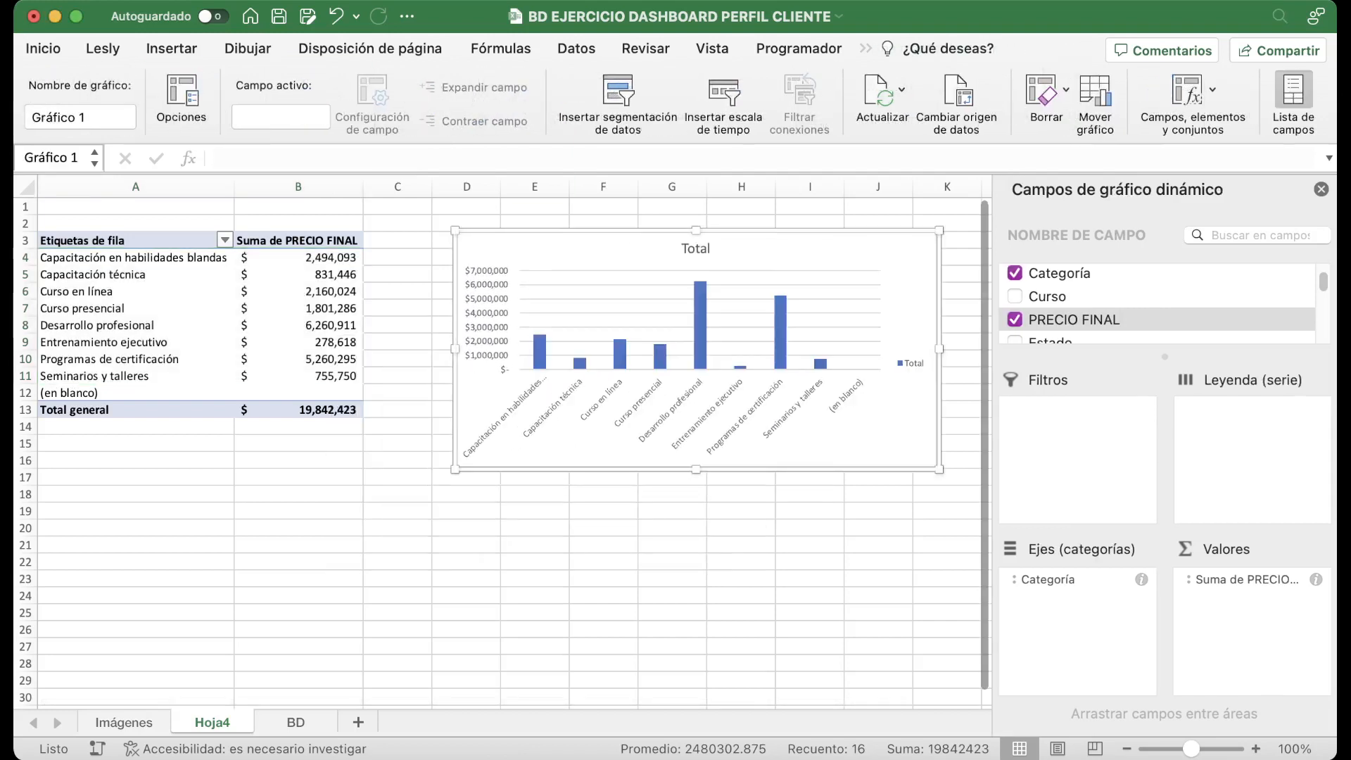
Enlarge the category column chart and move it closer to the pivot table, spanning about columns C to M and rows 2 to 18.
drag(939, 469, 940, 507)
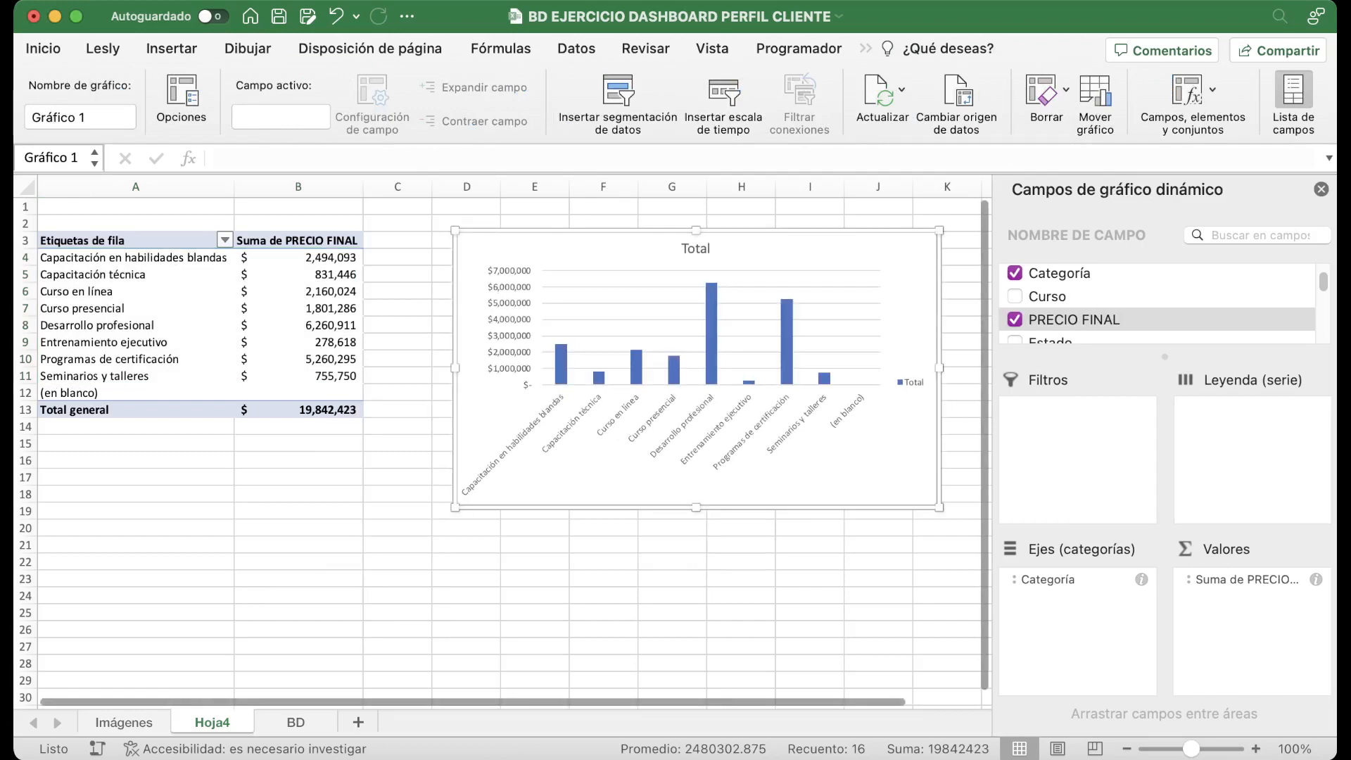
click(1322, 190)
drag(939, 368, 1156, 367)
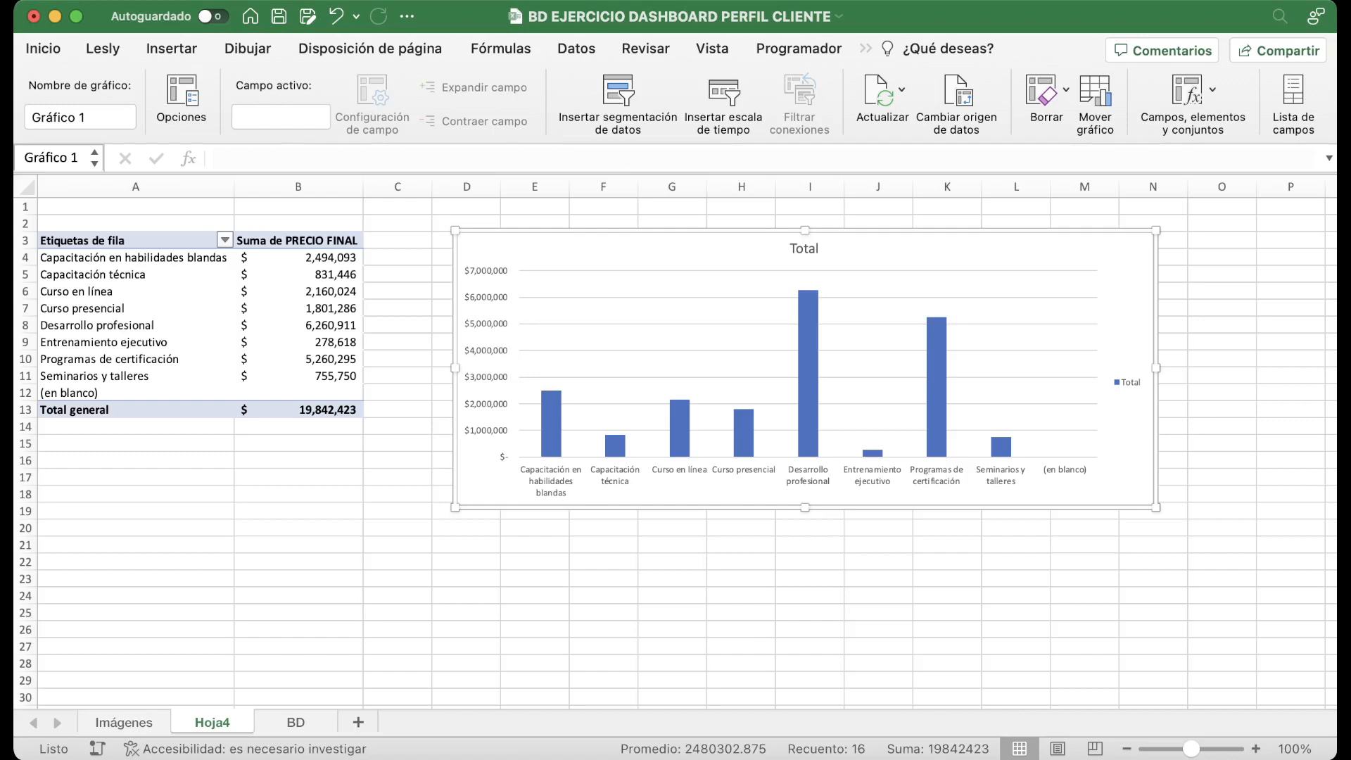
drag(633, 249, 594, 240)
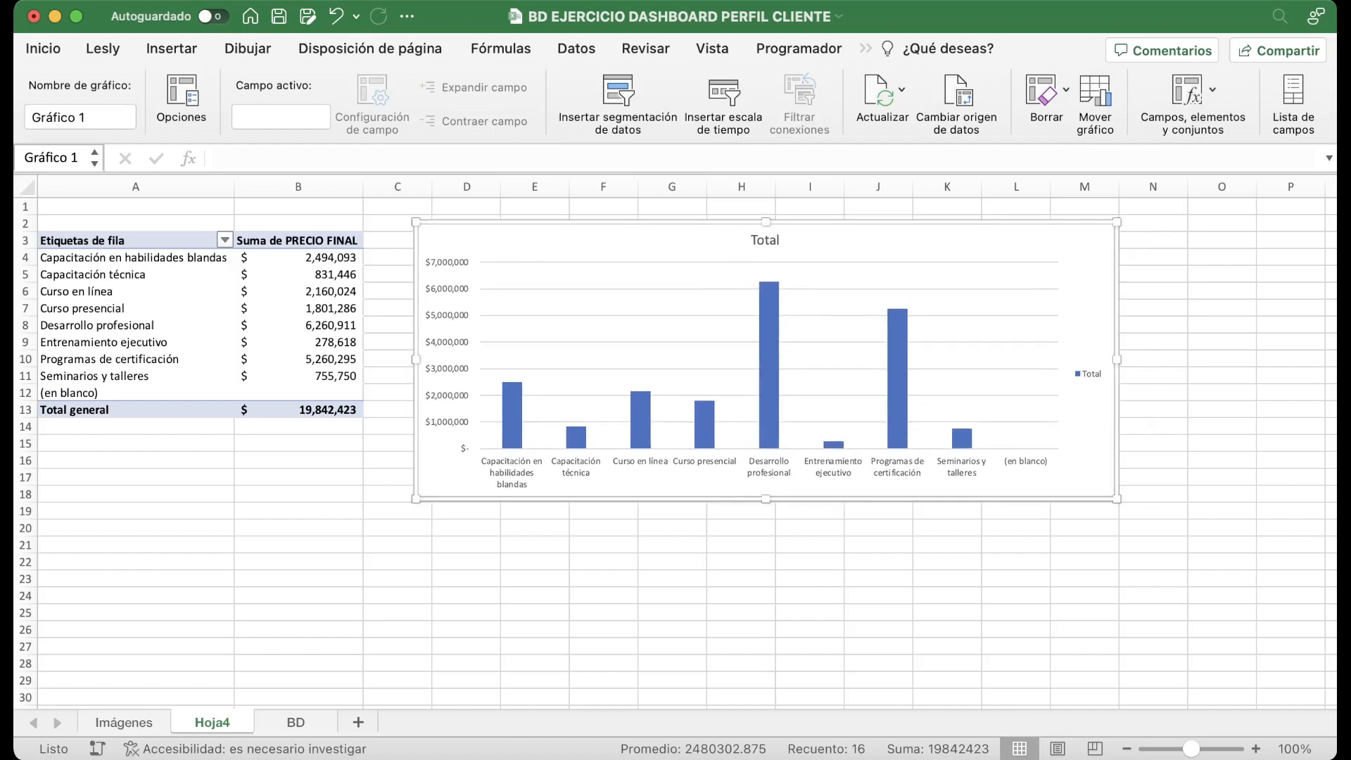
Copy the category pivot table range A2:B15 and paste it below, starting at A23.
drag(138, 224, 311, 443)
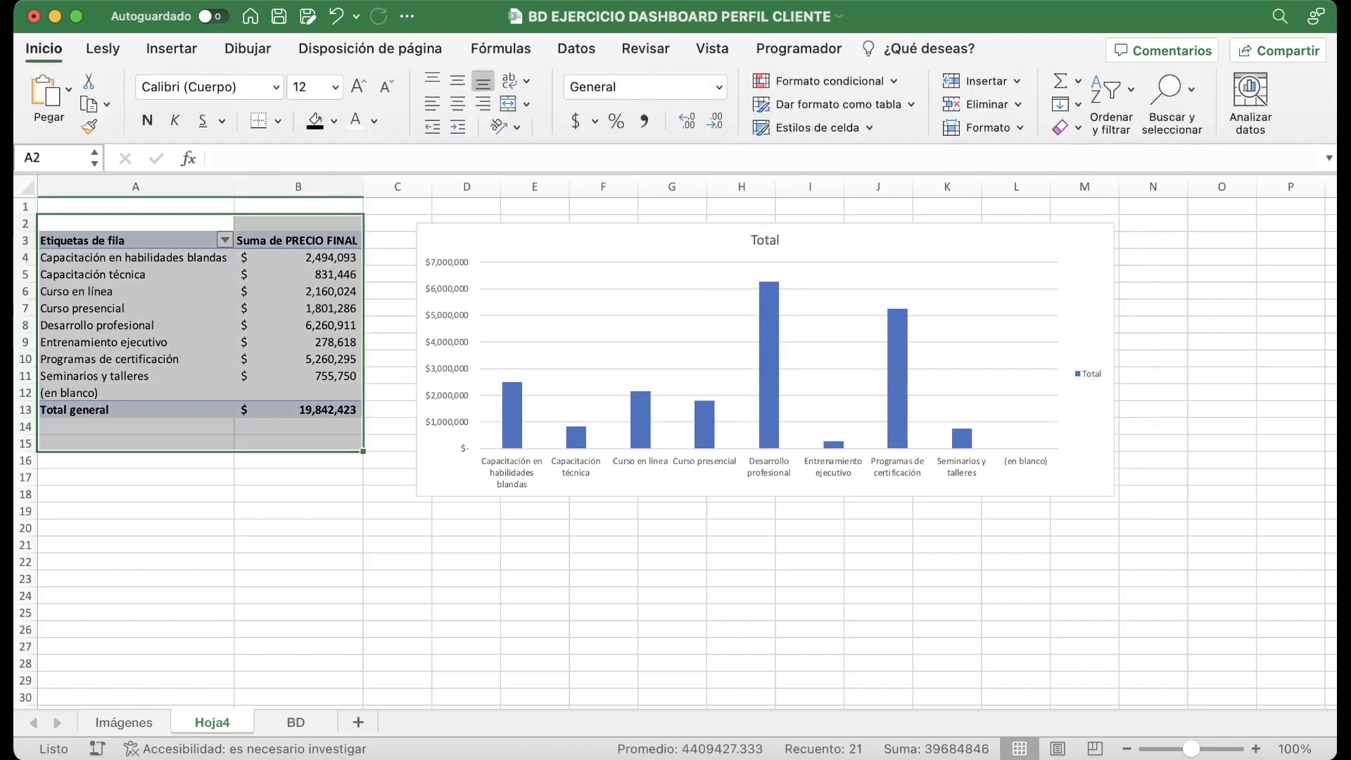
key(super+c)
click(136, 579)
key(super+v)
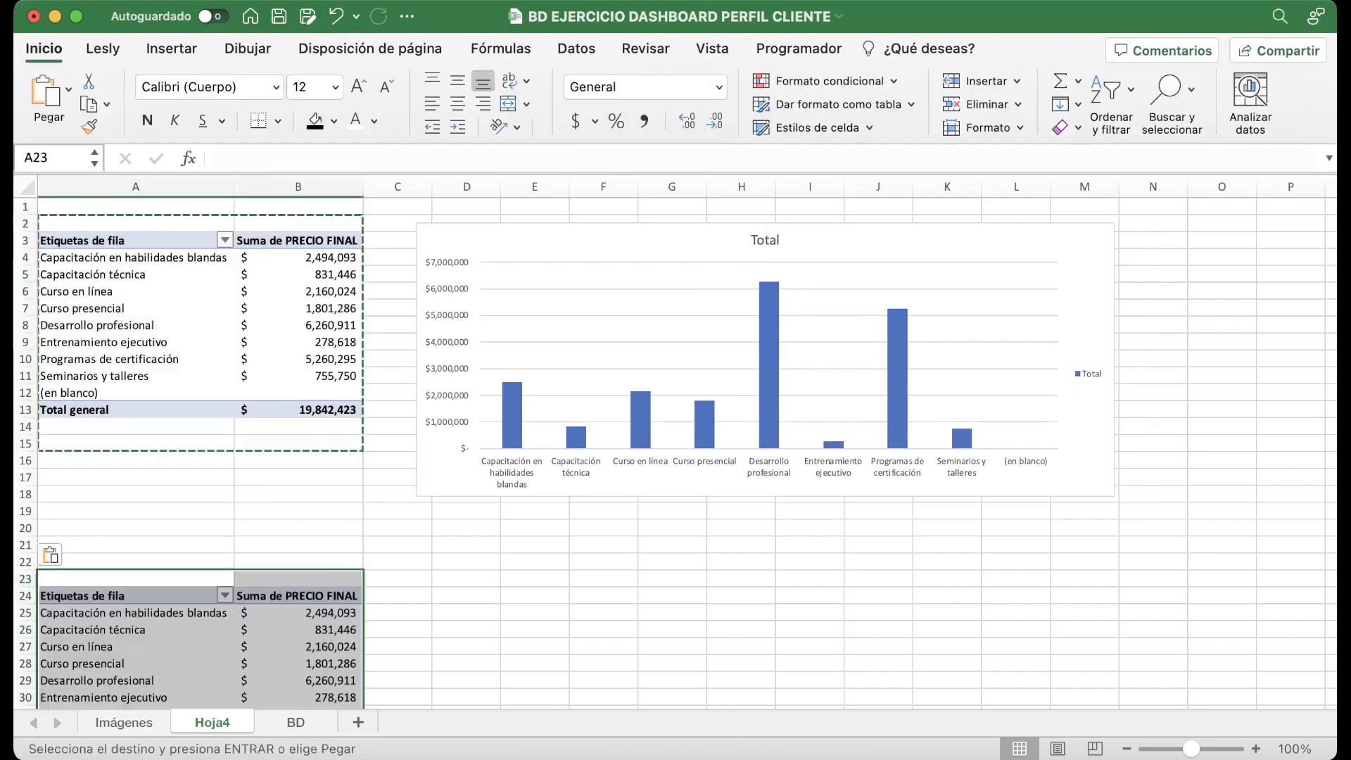
scroll(136, 579, down, 3)
scroll(136, 509, down, 2)
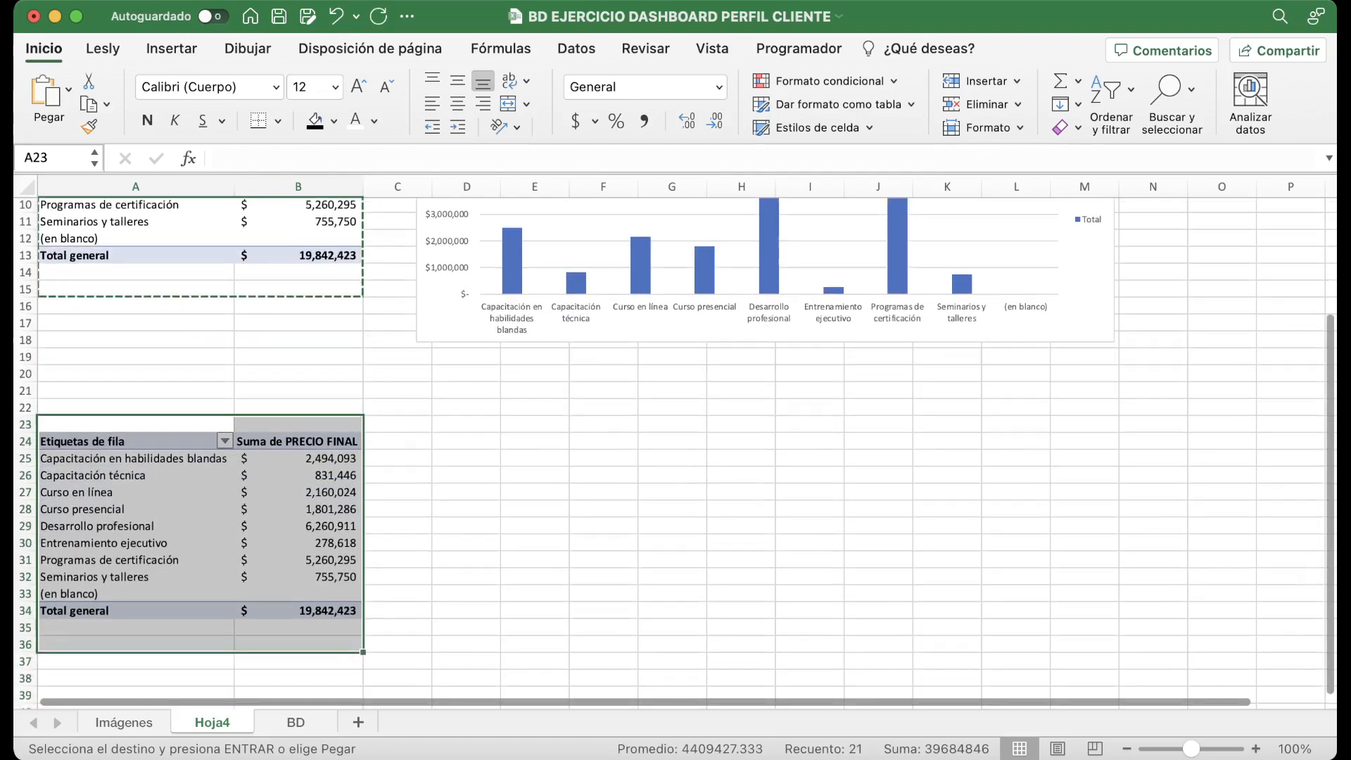
Replace Categoría with the Curso field in the rows of the copied pivot table.
click(136, 510)
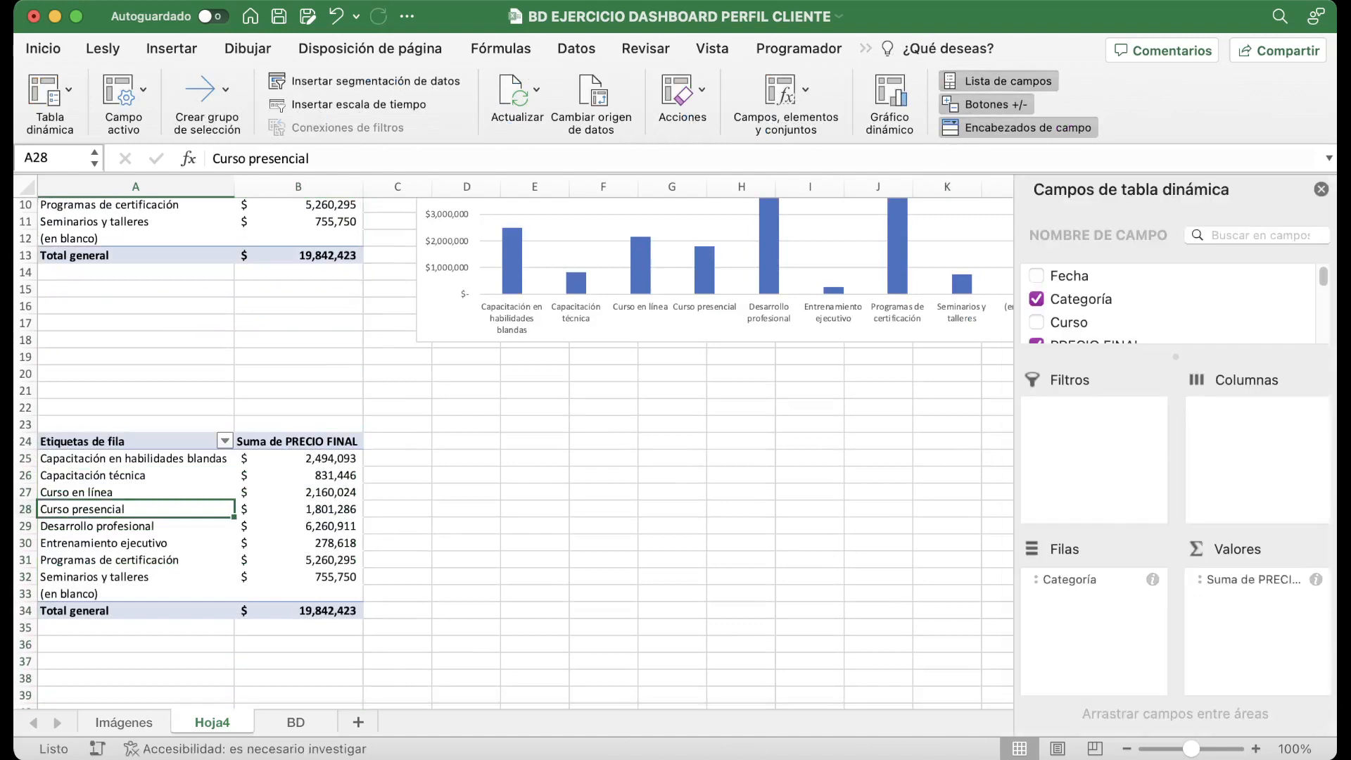
click(1036, 299)
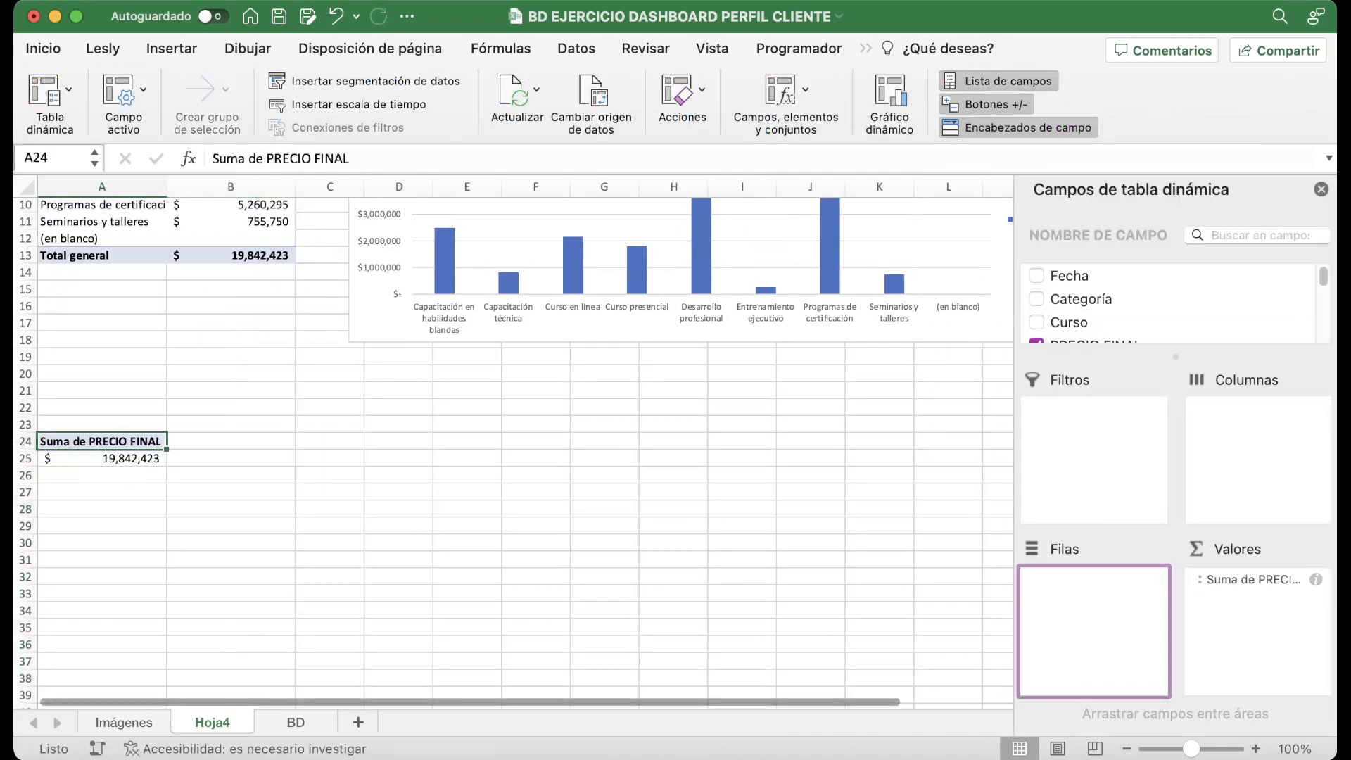
scroll(1169, 303, down, 1)
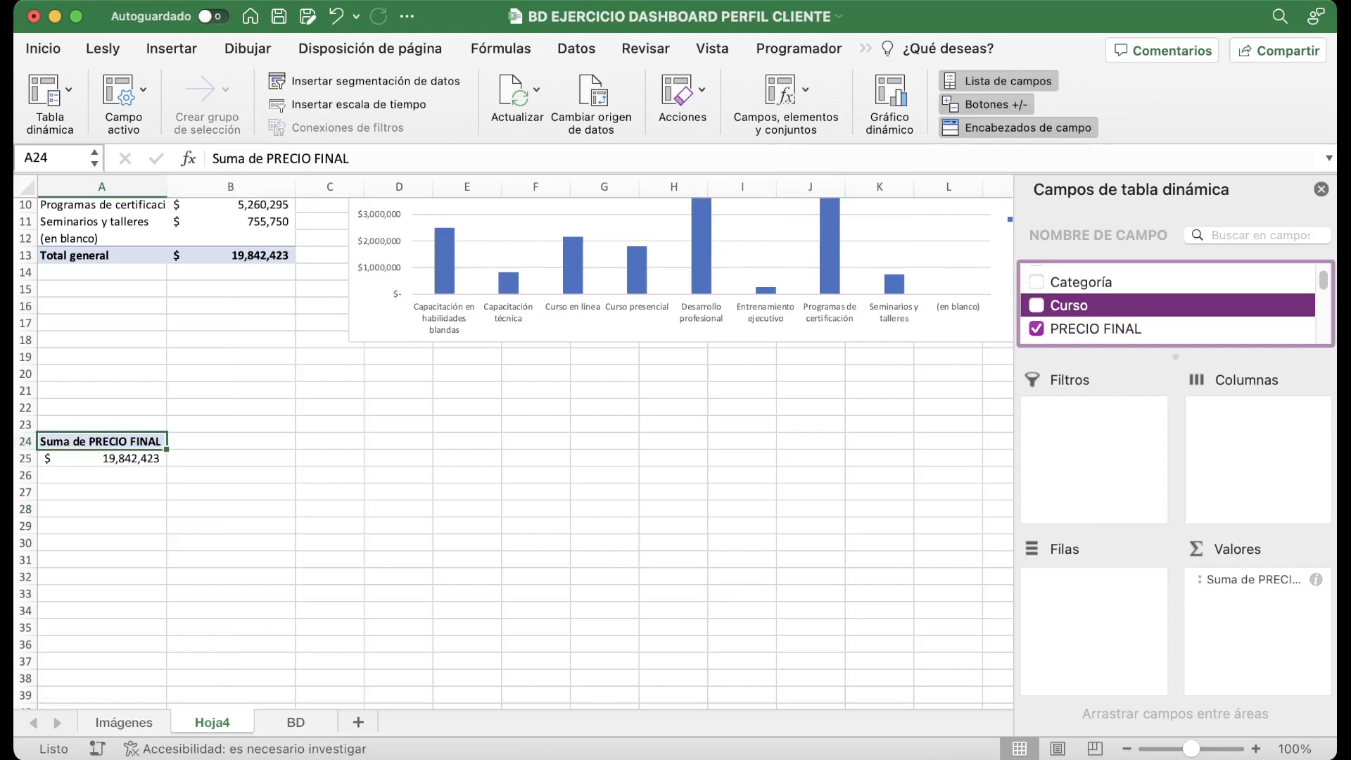
drag(1069, 305, 1095, 623)
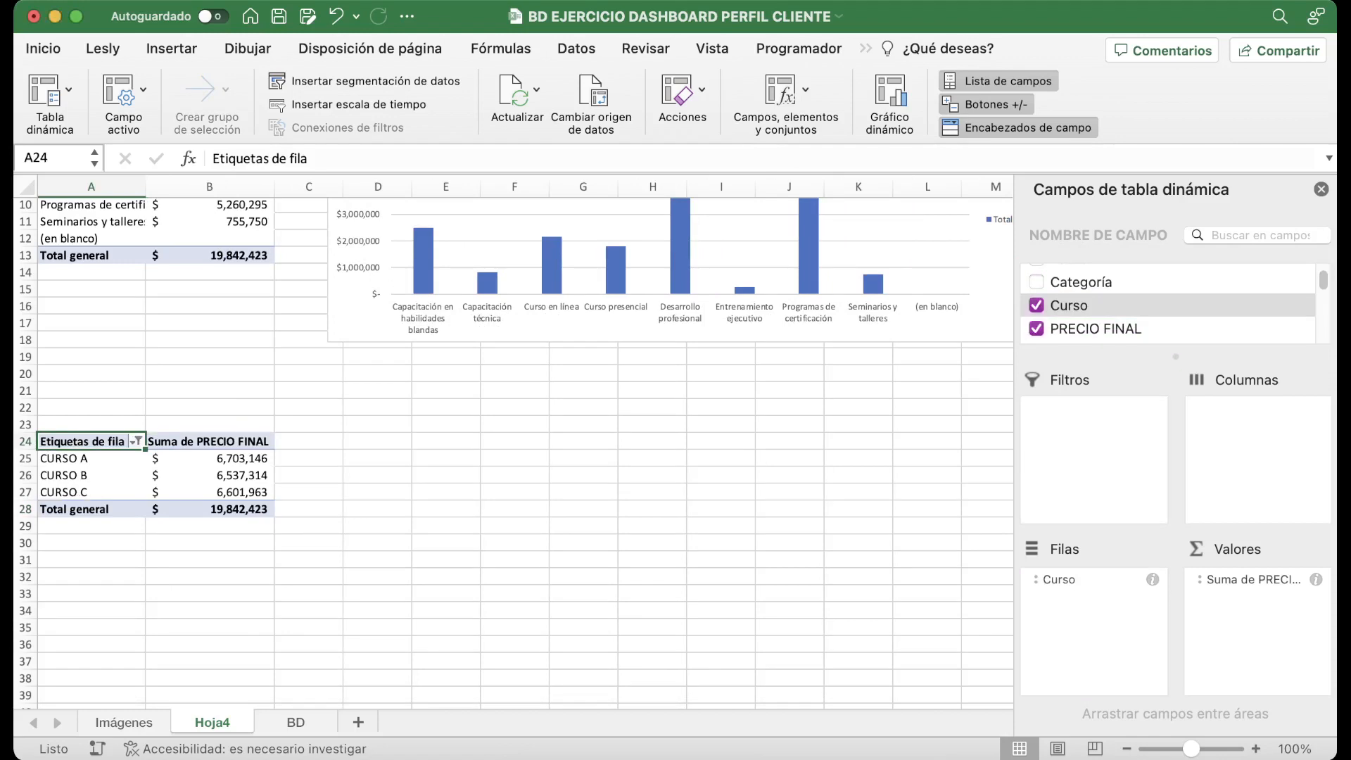
Insert a 3D pie pivot chart from the course totals in A25:B27 and place it beside the table, about D21 to I35.
click(210, 476)
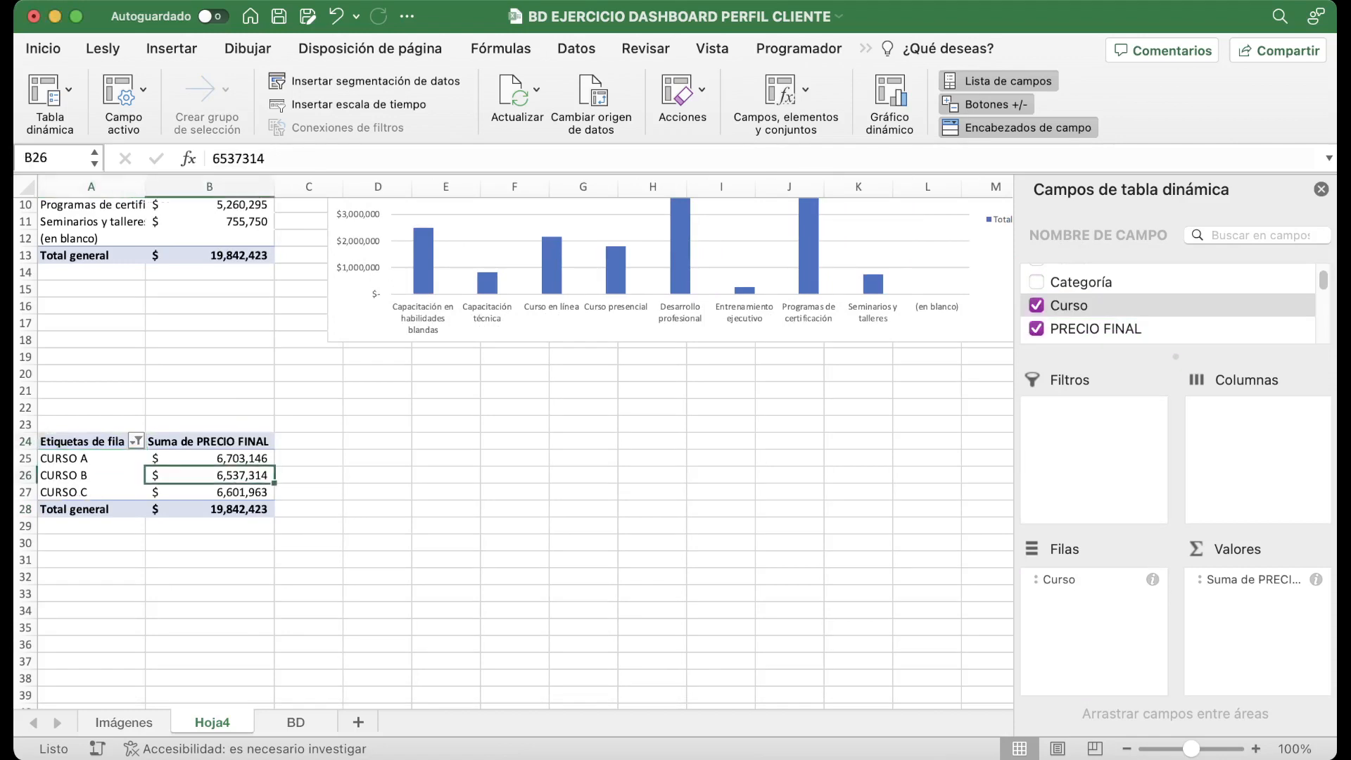
drag(210, 459, 210, 492)
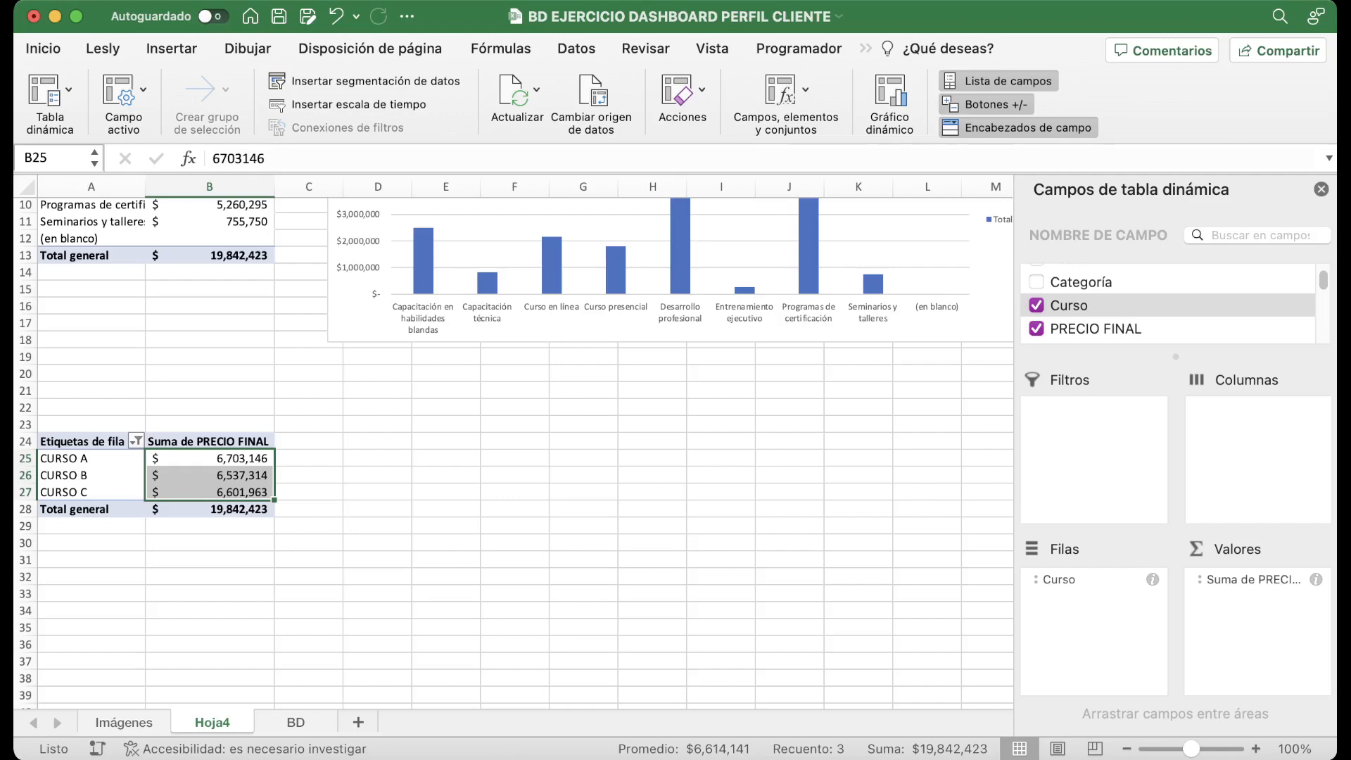
click(210, 493)
drag(92, 408, 210, 526)
drag(91, 459, 210, 493)
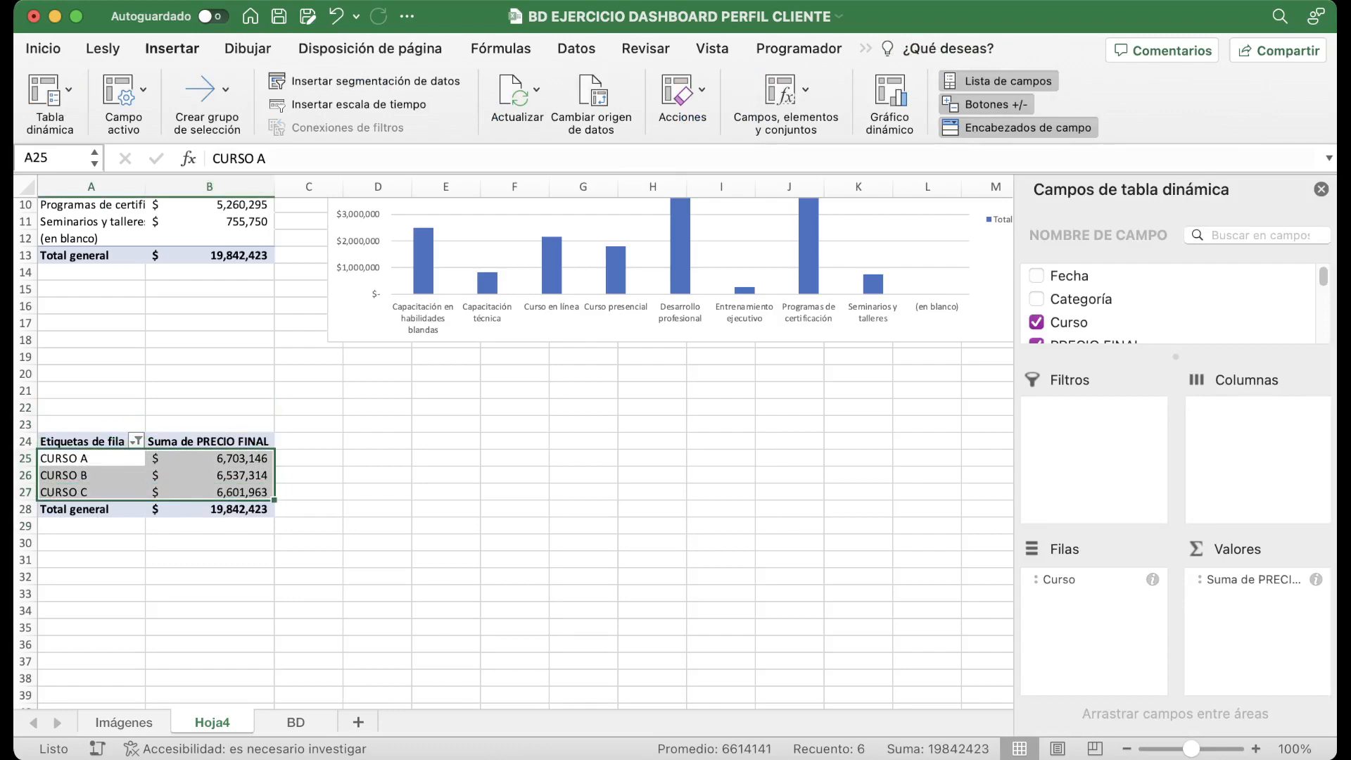
click(172, 48)
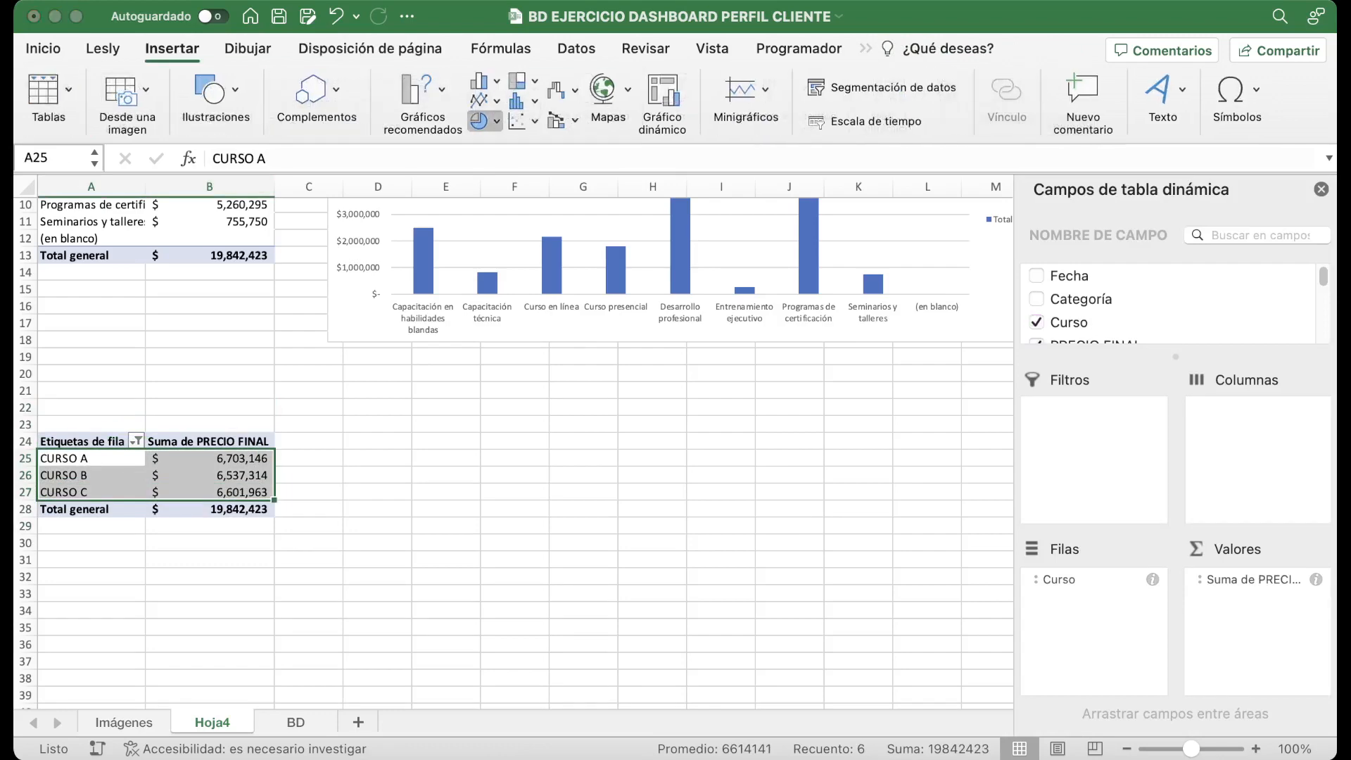
click(494, 236)
drag(450, 358, 458, 413)
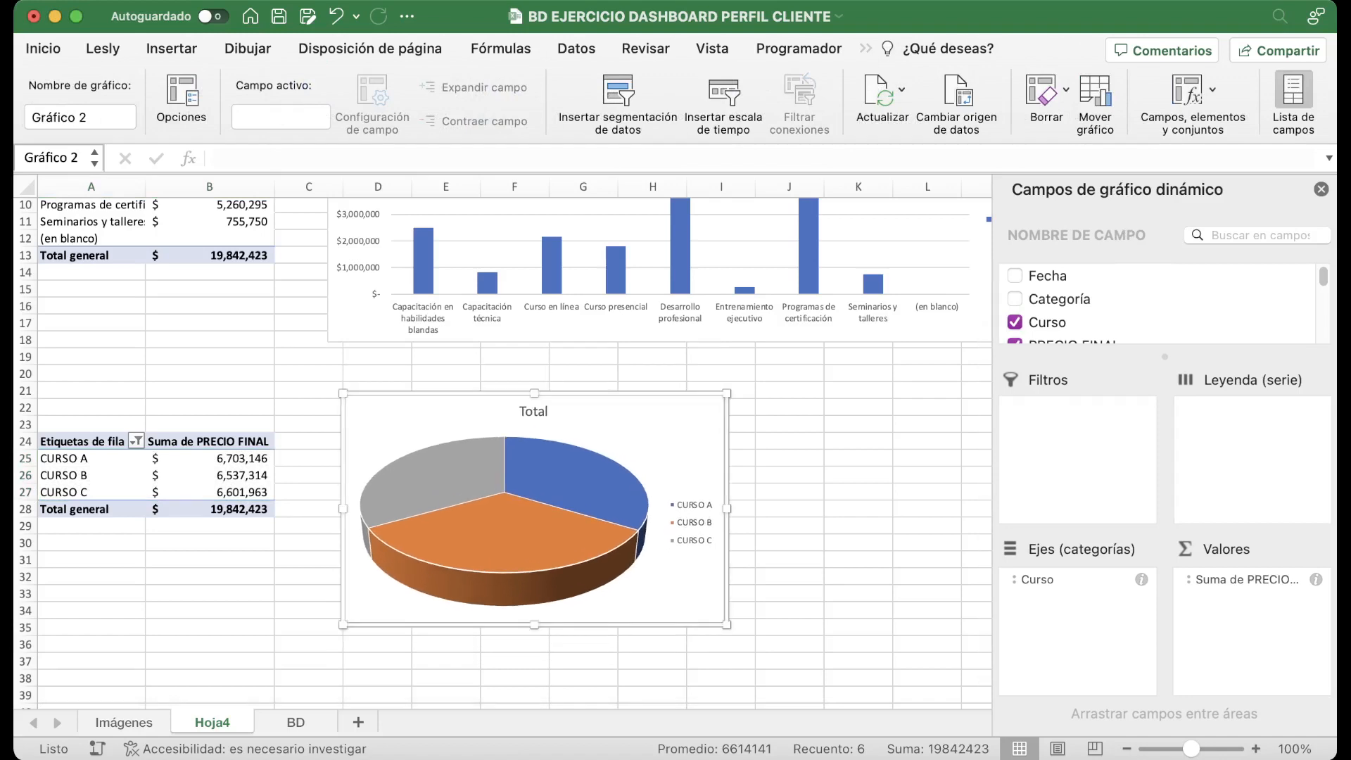
Copy the course pivot table range A23:B29 and paste it below, starting at A39.
drag(92, 425, 212, 526)
key(cmd+c)
scroll(211, 526, down, 1)
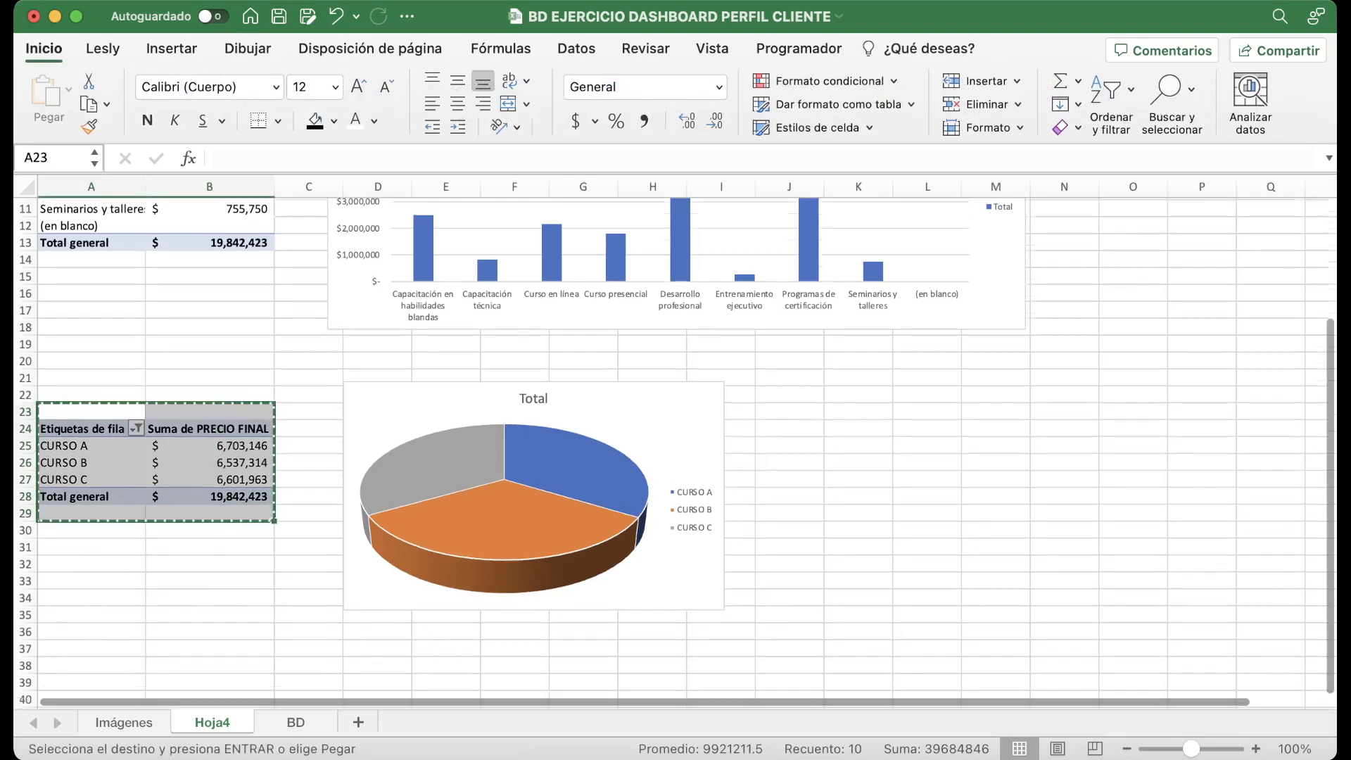
scroll(211, 526, down, 5)
click(91, 580)
key(super+v)
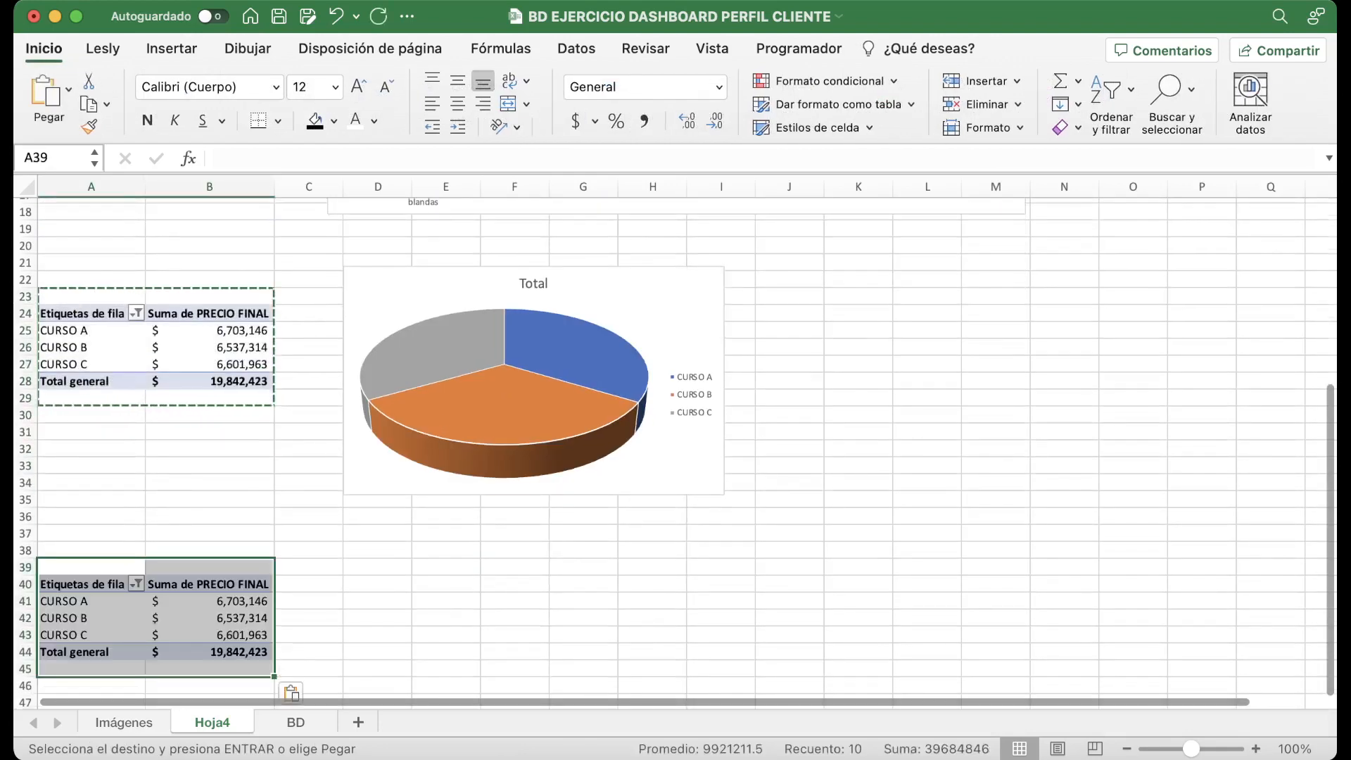
Replace Curso with the Estado field in the rows of the new pivot table copy.
click(212, 601)
mouse_move(1068, 579)
mouse_down()
mouse_move(1091, 322)
mouse_move(1073, 314)
mouse_move(1090, 595)
mouse_up()
scroll(1072, 312, down, 2)
Summarize PRECIO FINAL by count in the state pivot table and show the counts without currency formatting.
click(1255, 580)
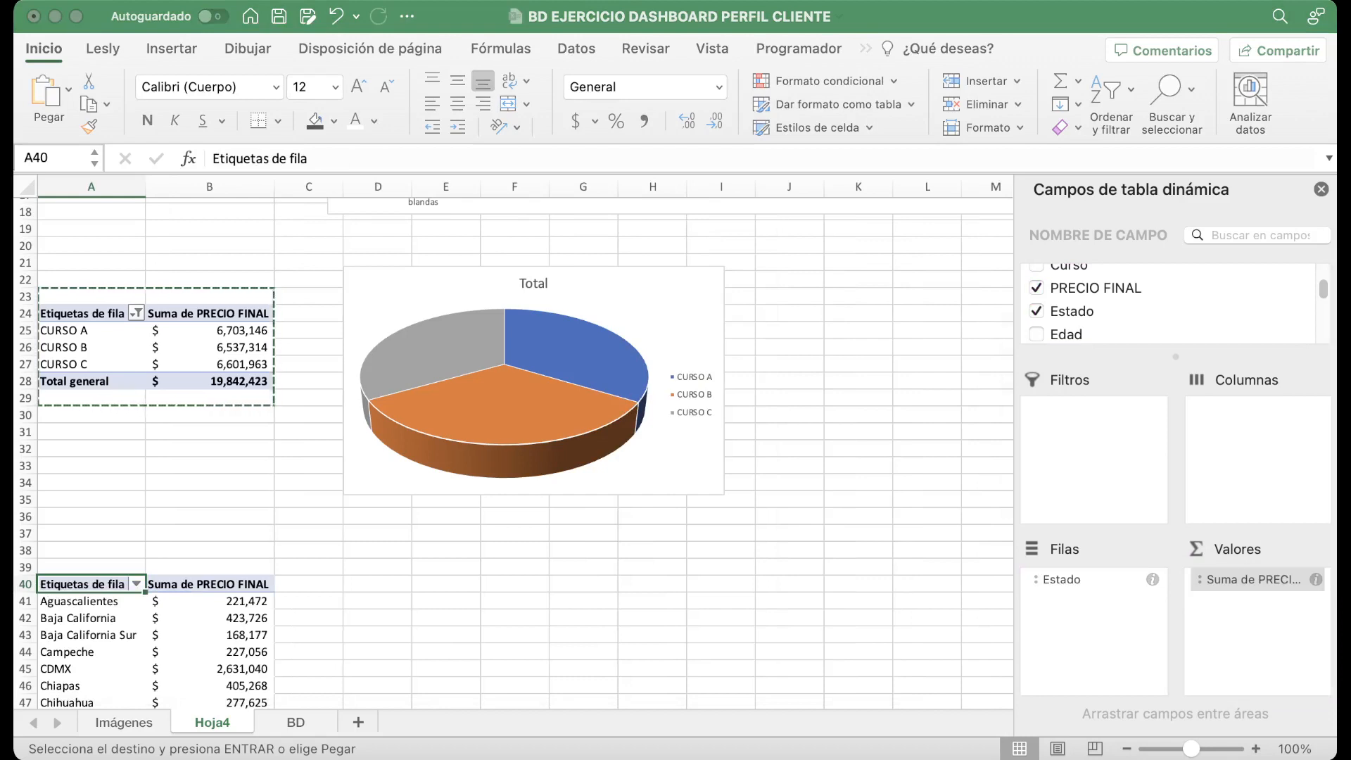
key(Return)
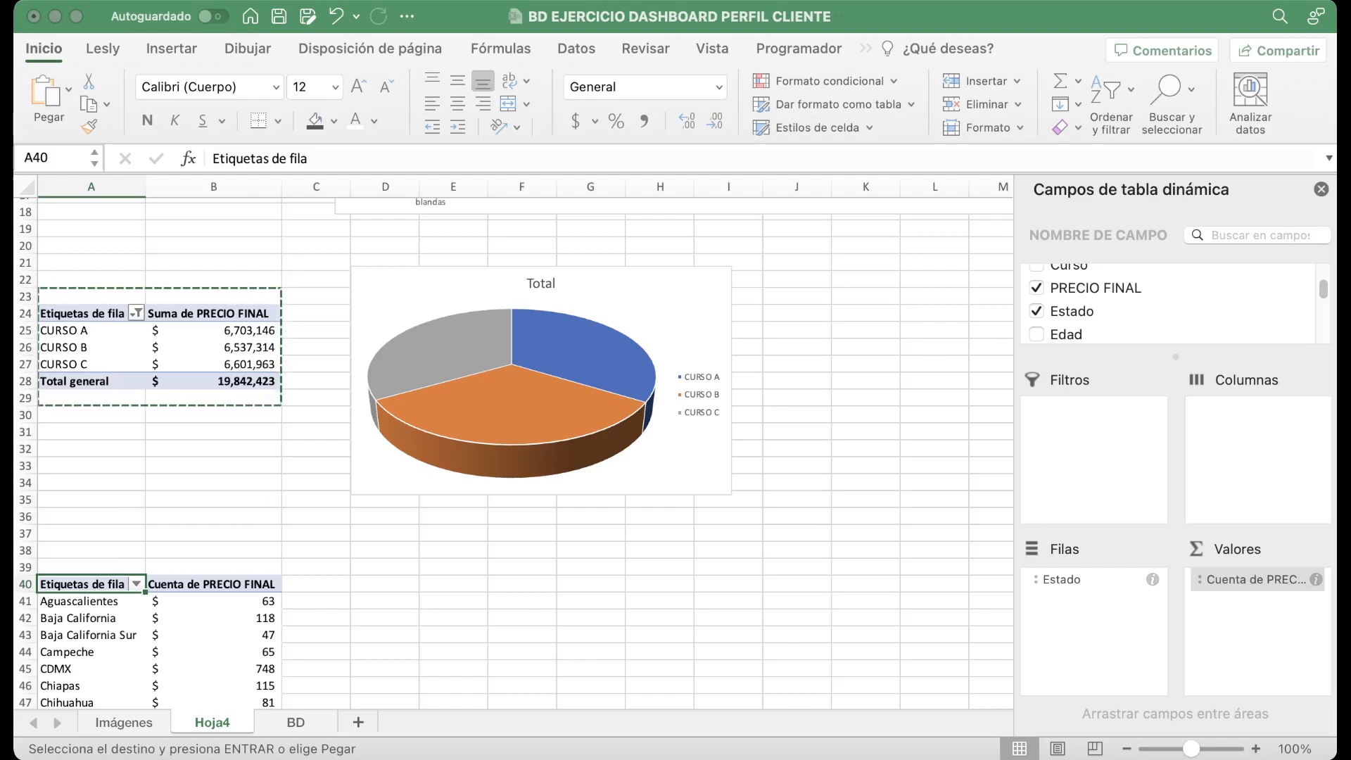
scroll(514, 450, down, 6)
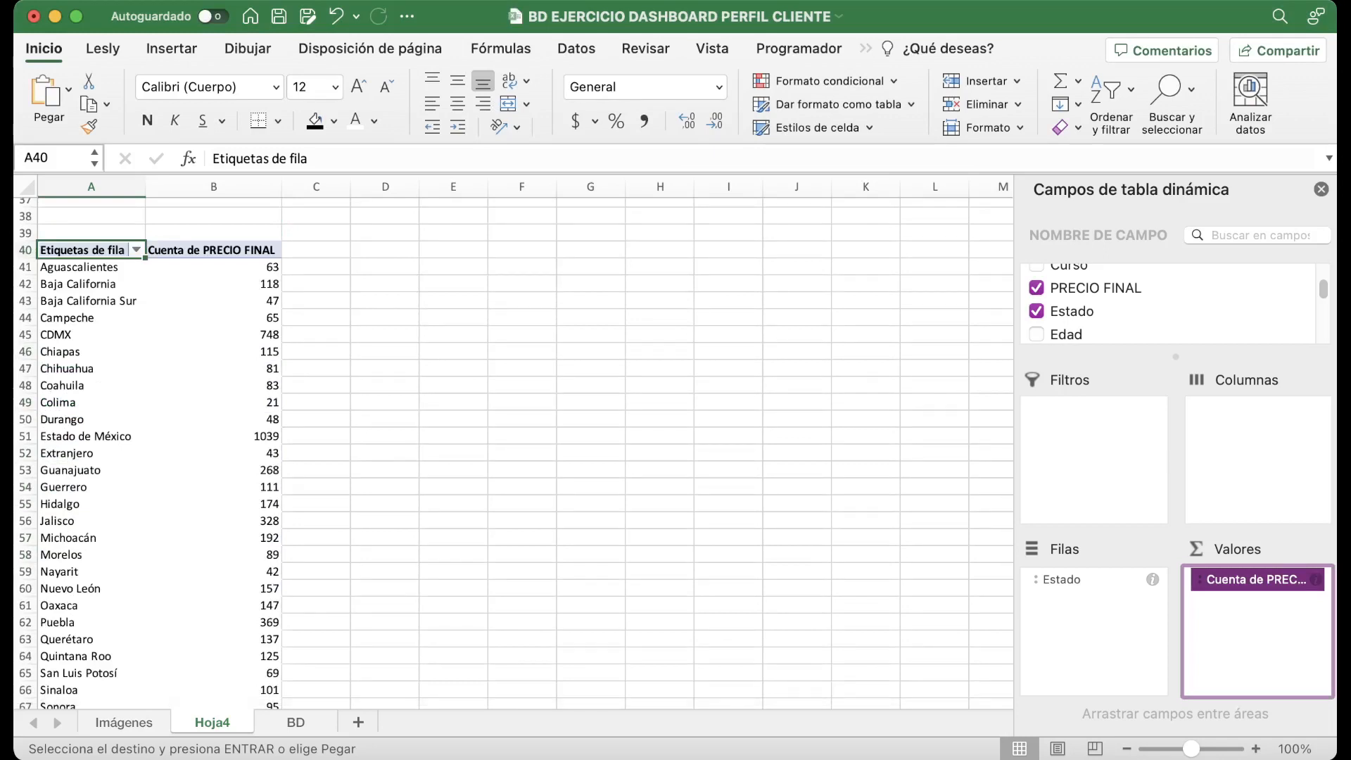
scroll(514, 450, up, 9)
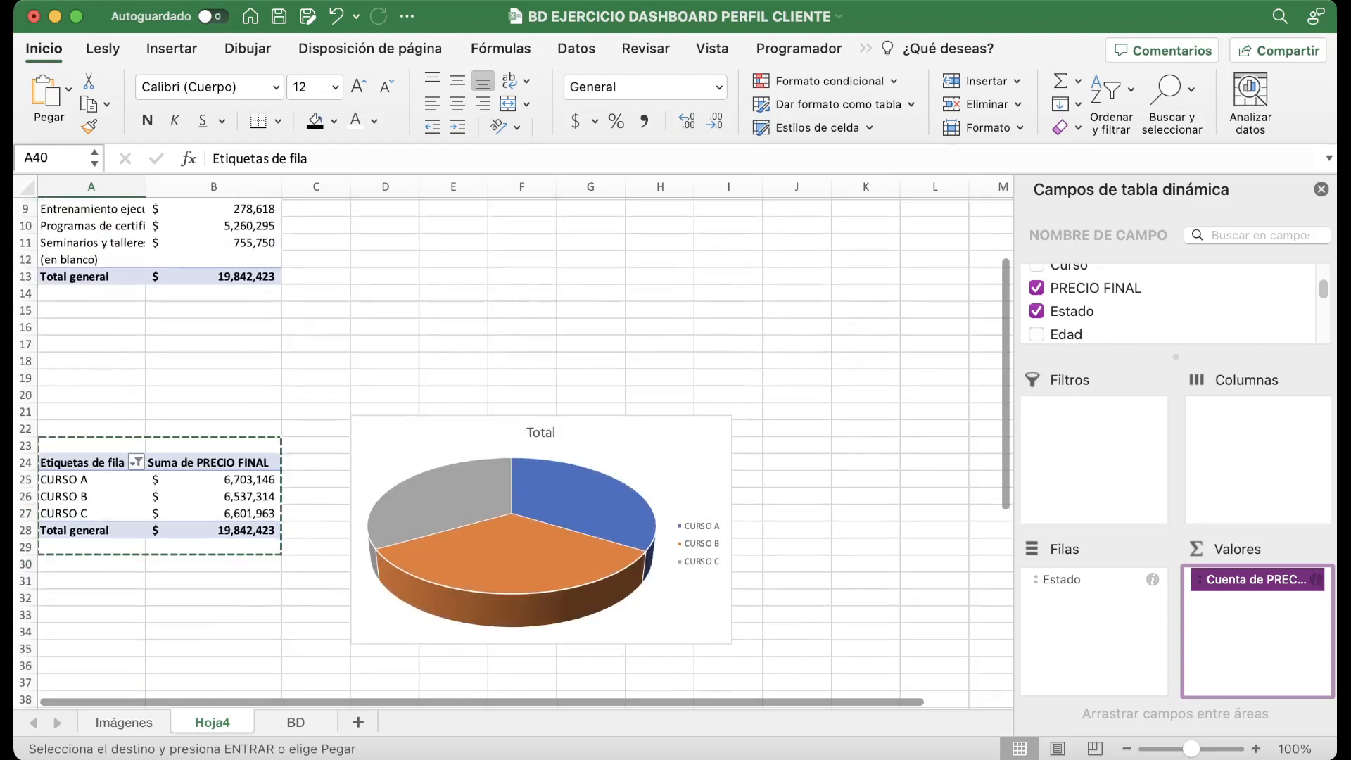
scroll(514, 450, down, 4)
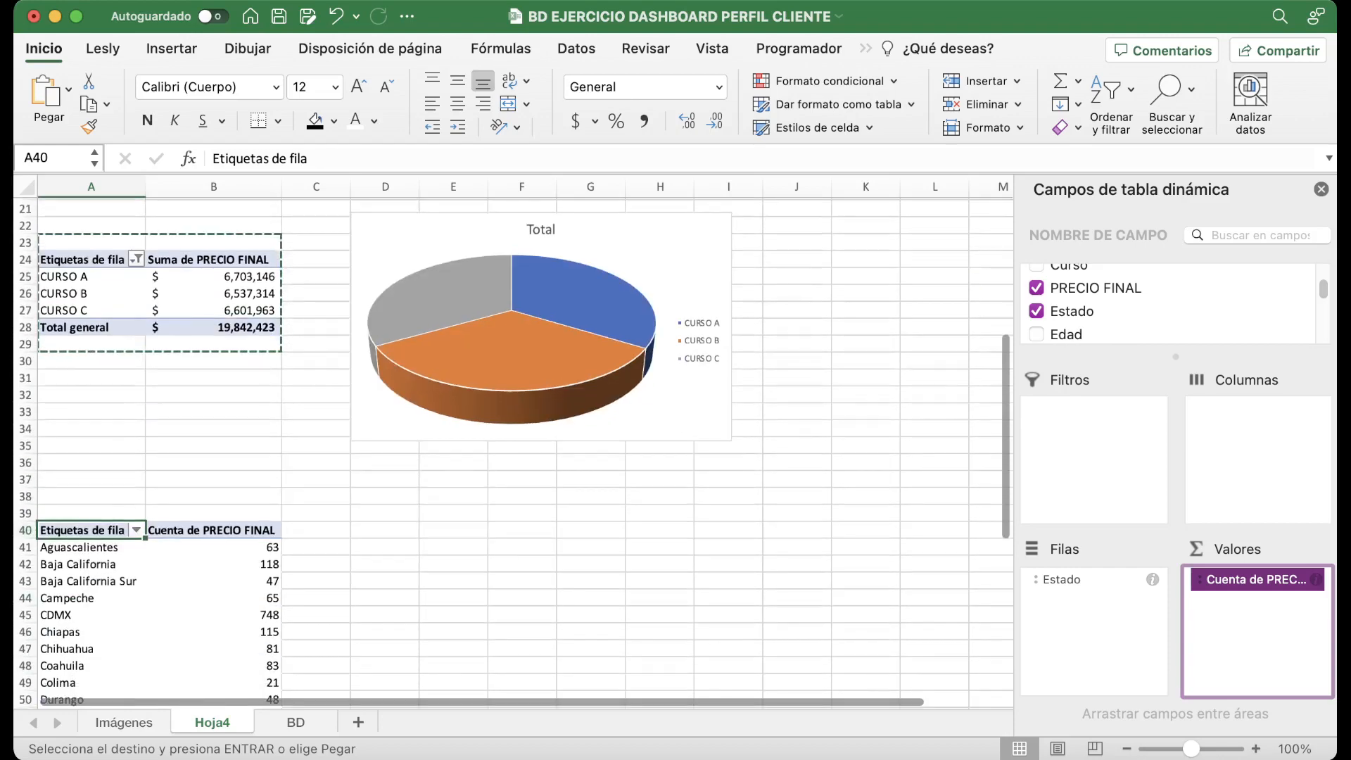
Rename the state pivot table's headers to Cantidad in B40 and Estado in A40.
click(213, 531)
scroll(514, 450, down, 2)
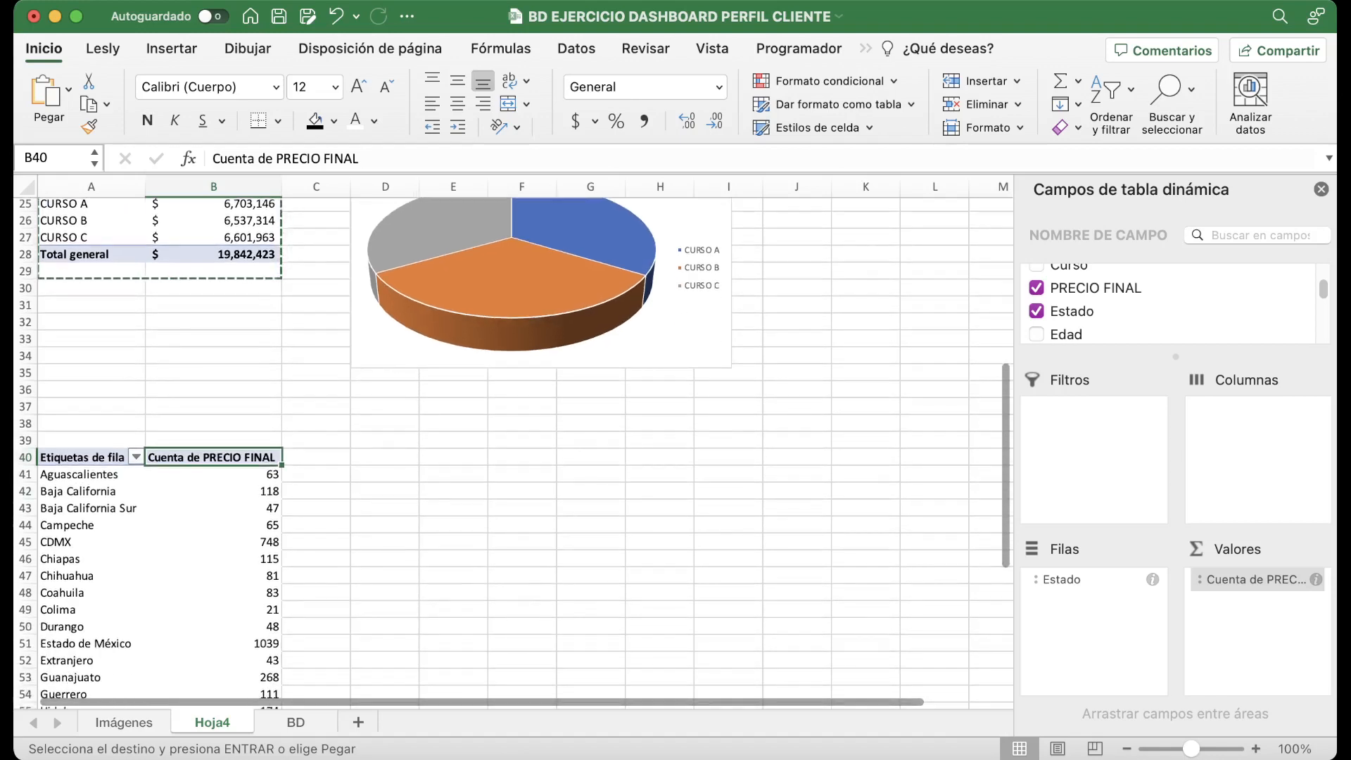
text(Cantidad)
key(Return)
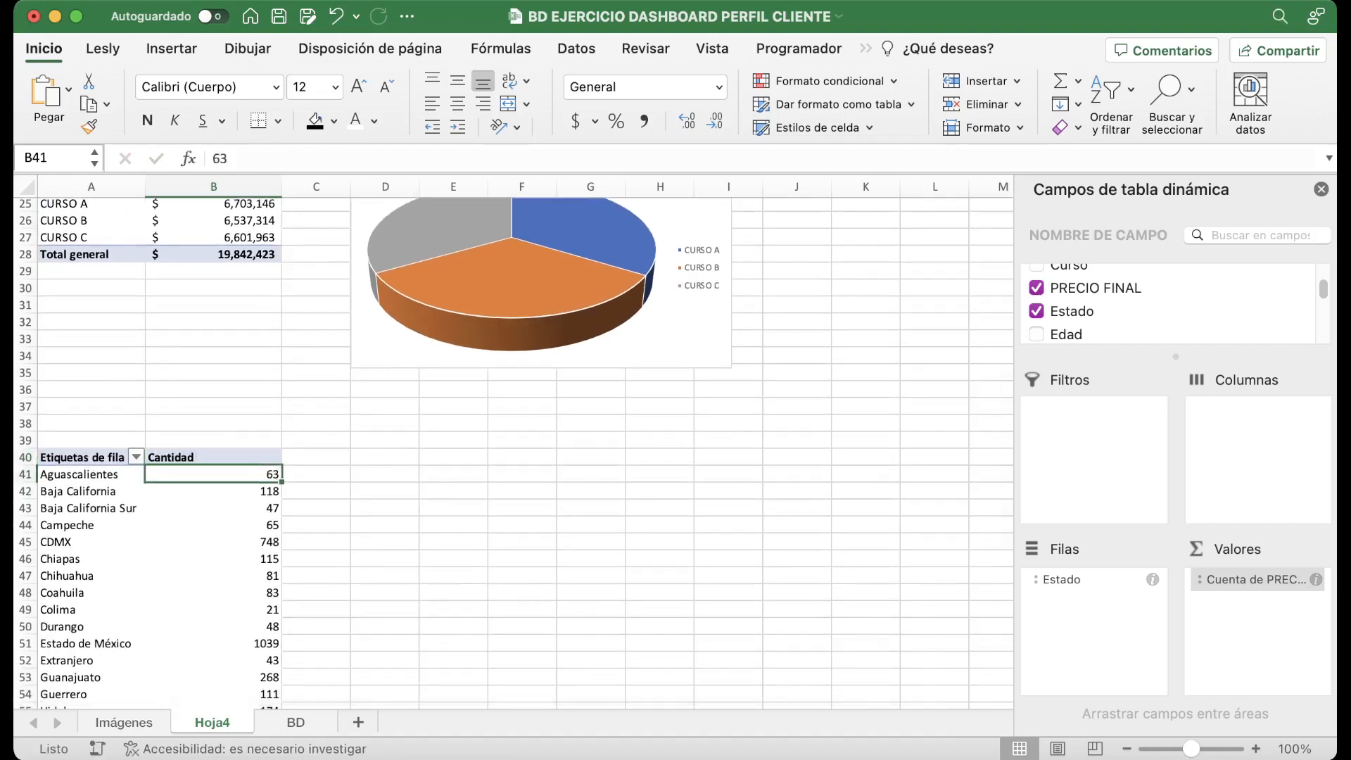
key(Up)
key(Left)
text(Estado)
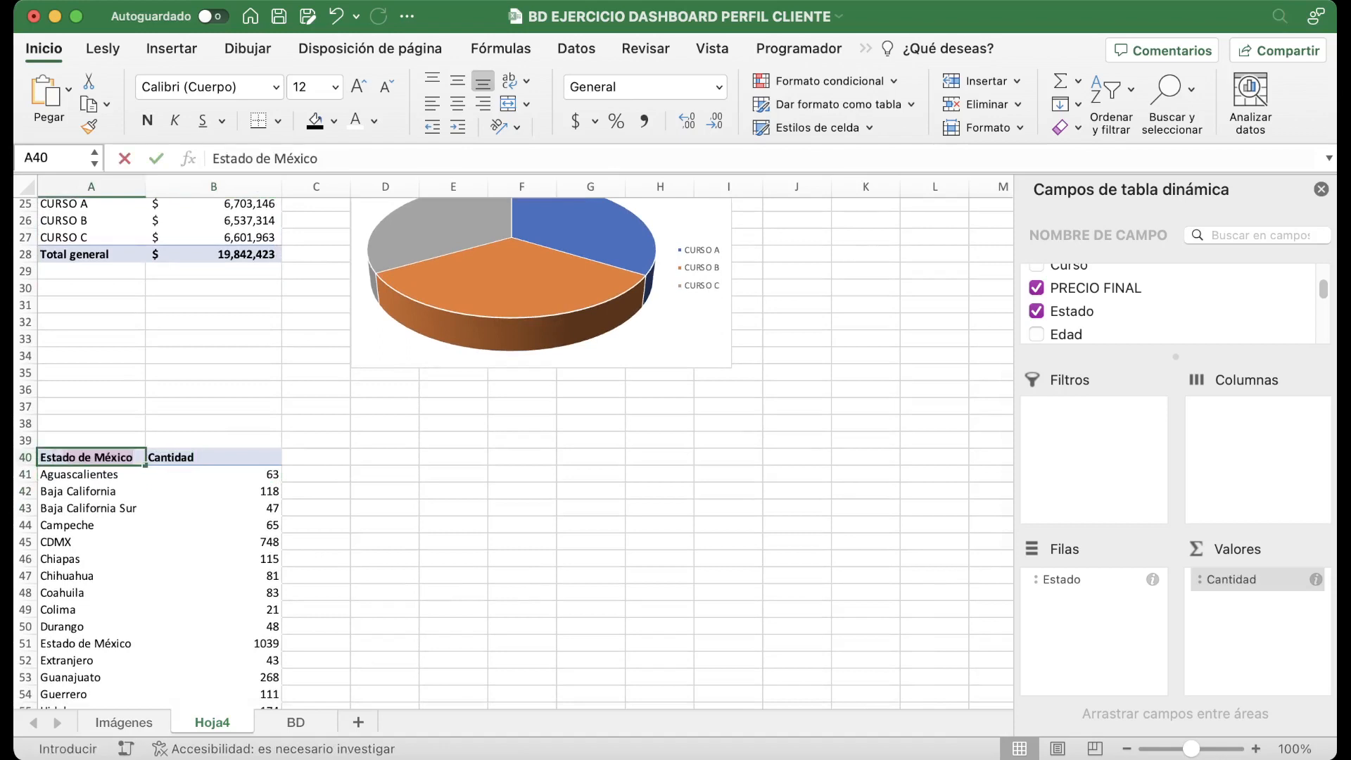
key(BackSpace)
key(Return)
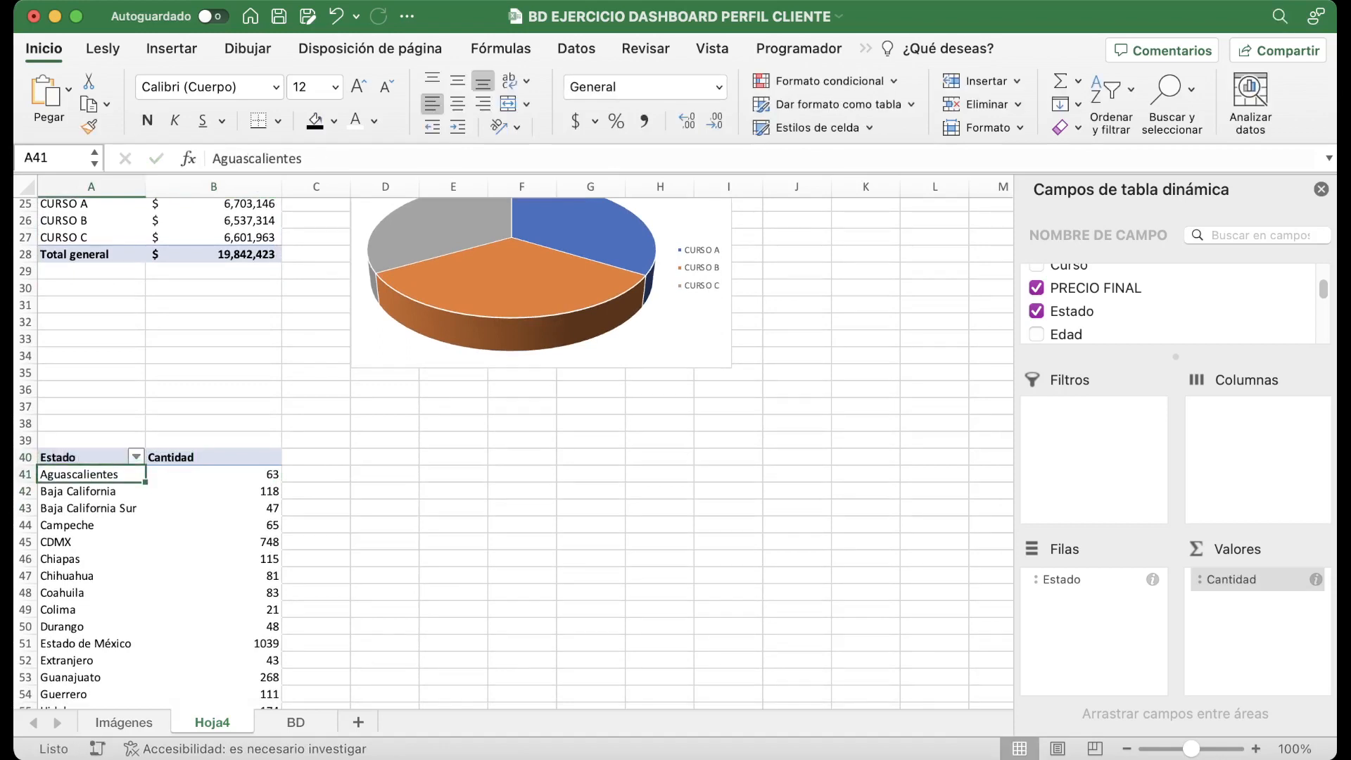
Copy the state names and counts, without header or grand total, from the pivot table and paste them starting at D41.
scroll(513, 451, down, 5)
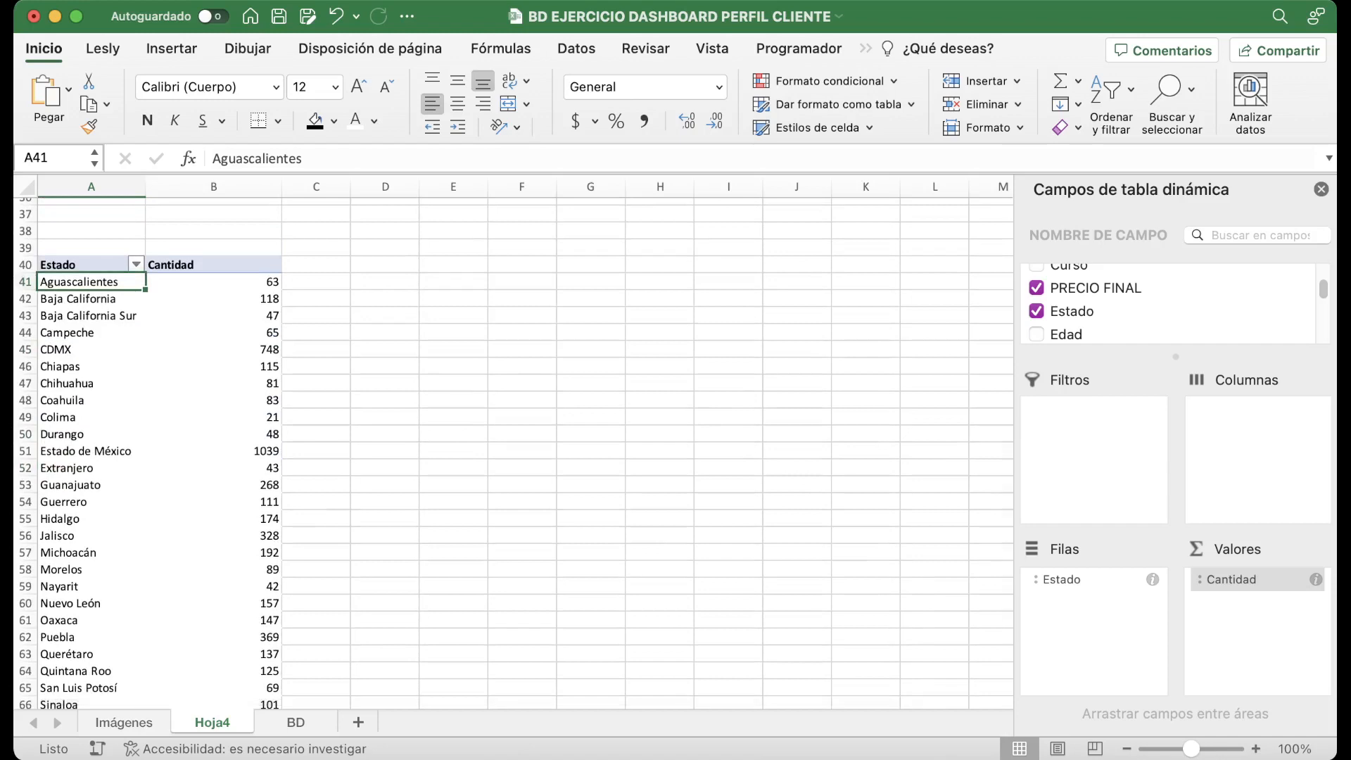
drag(92, 282, 213, 647)
key(super+c)
scroll(492, 450, up, 5)
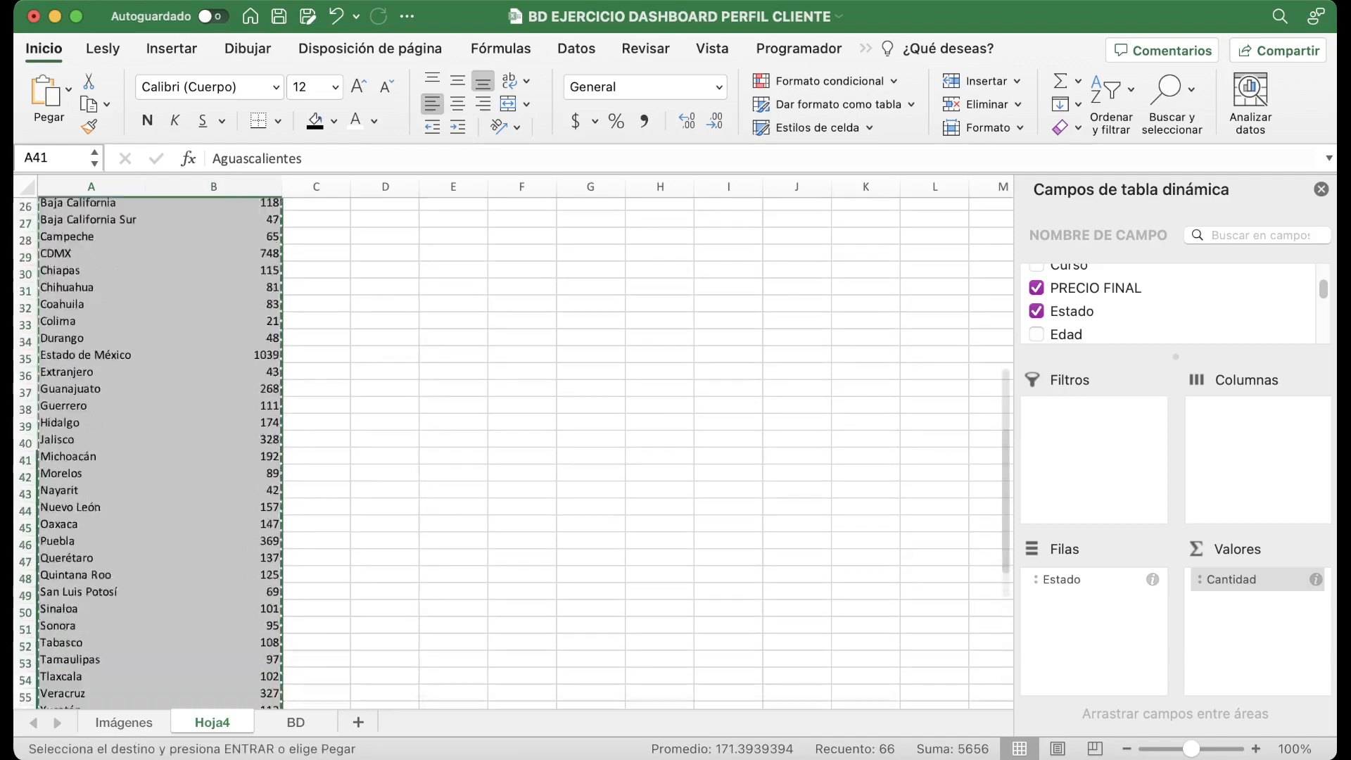
click(385, 462)
key(super+v)
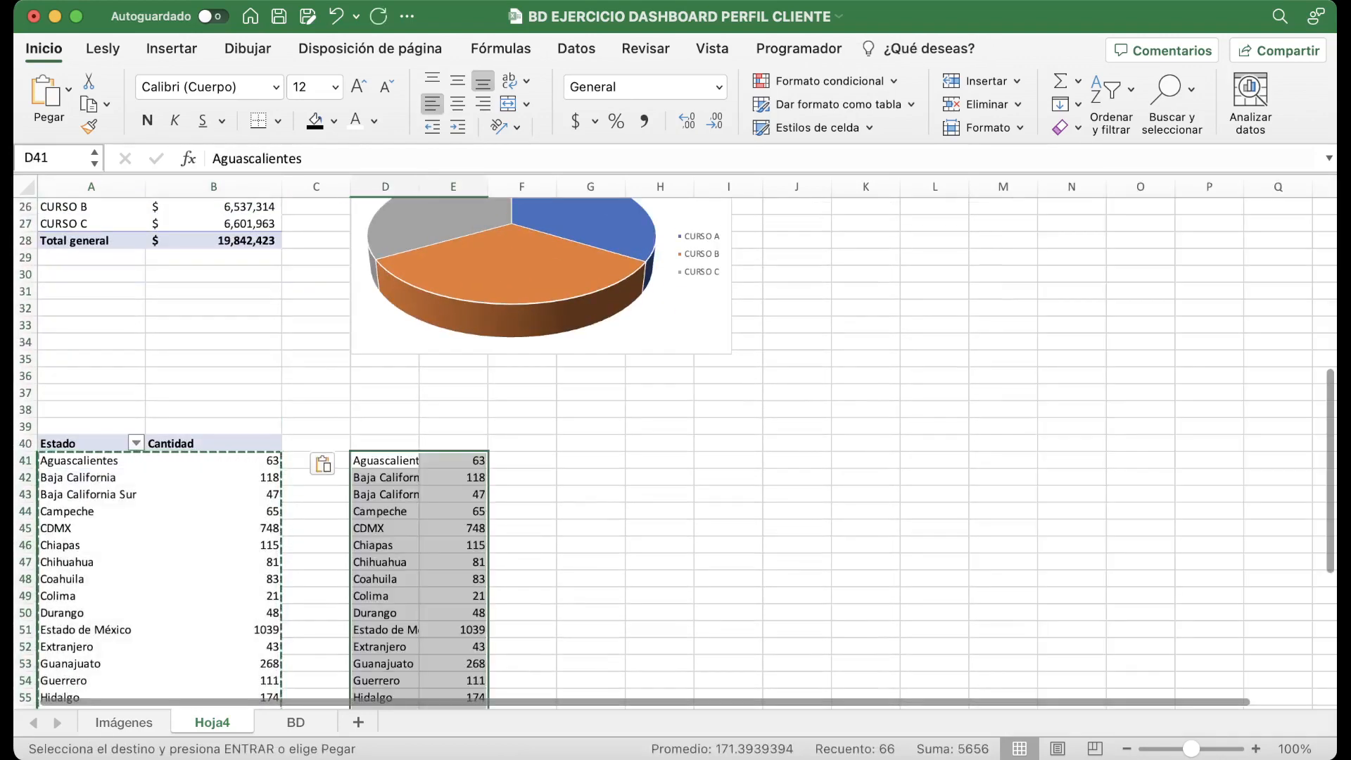
Replace the pasted Aguascalientes count in E41 with a reference to the pivot table cell B41.
scroll(493, 450, down, 5)
click(454, 418)
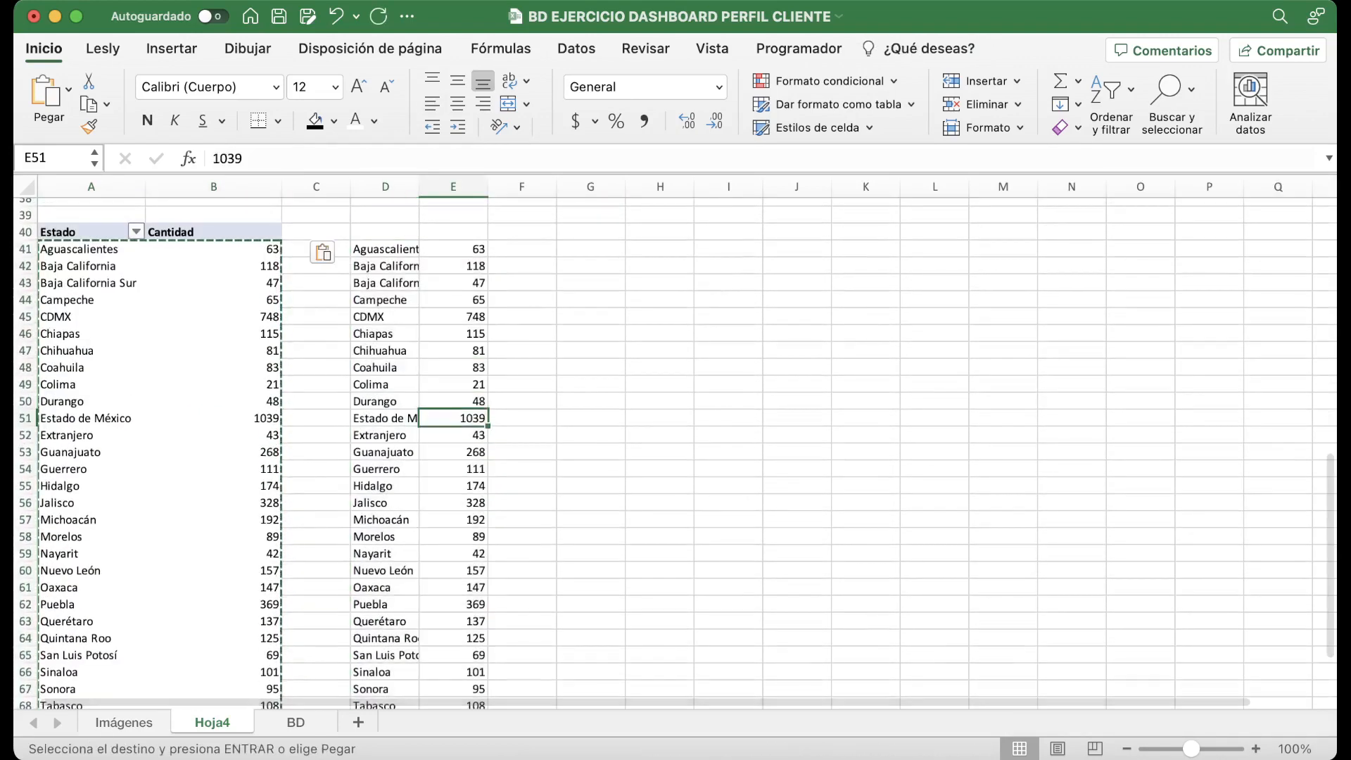
scroll(676, 451, up, 3)
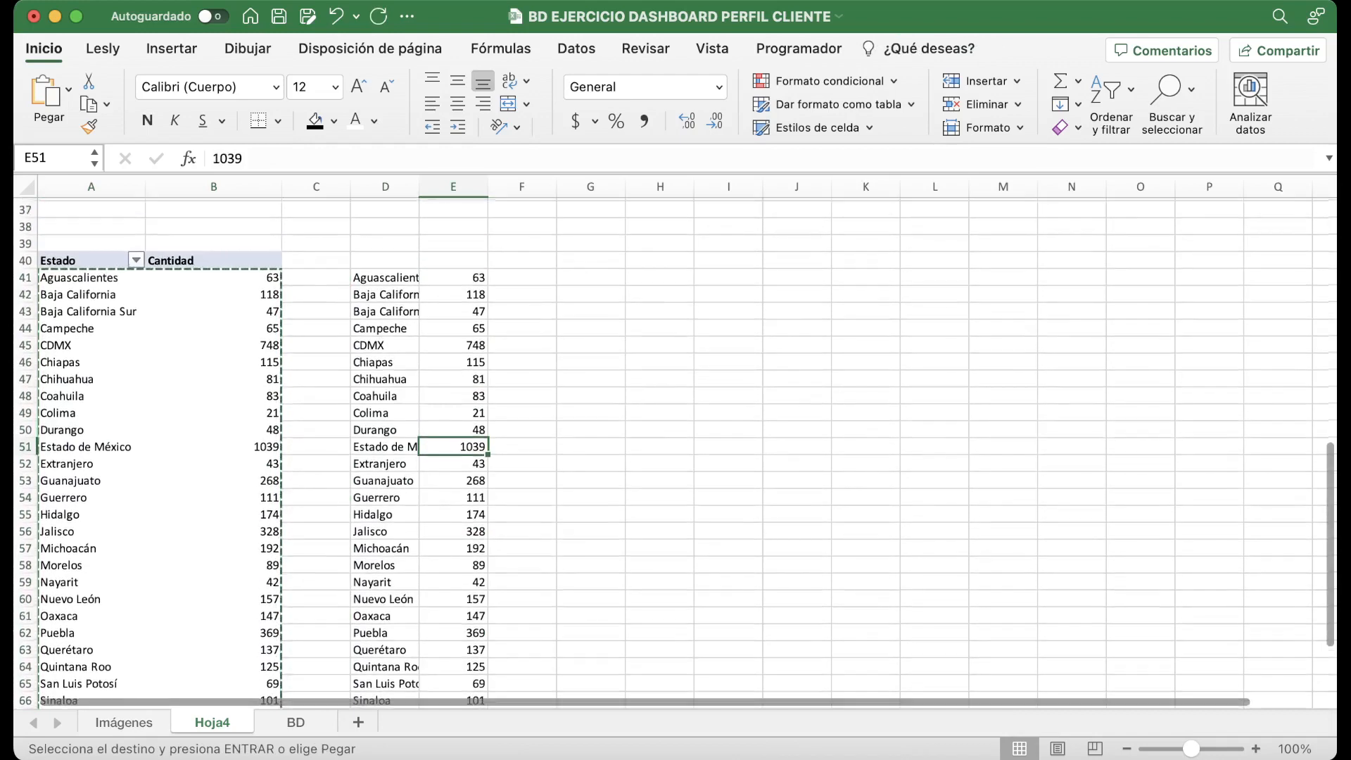
scroll(675, 451, up, 2)
click(453, 326)
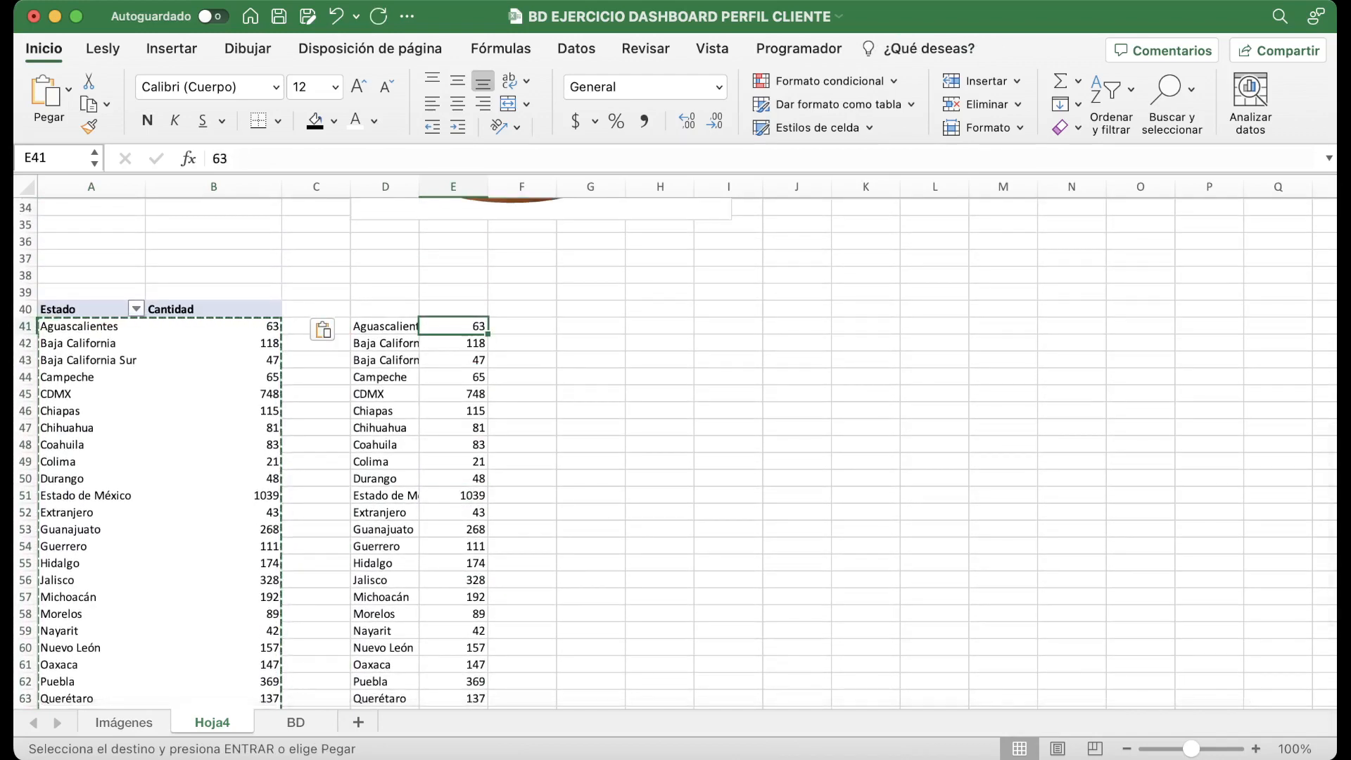
text(=)
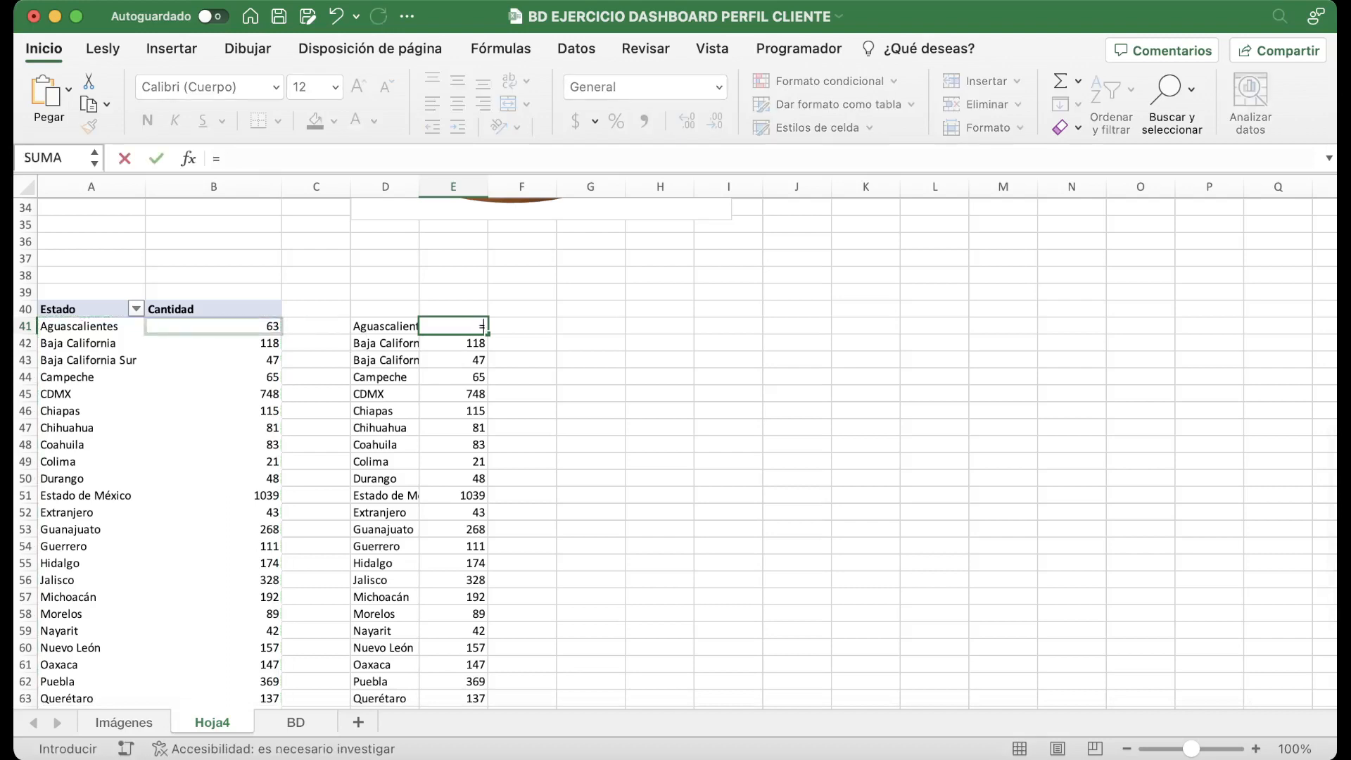
click(247, 326)
key(Return)
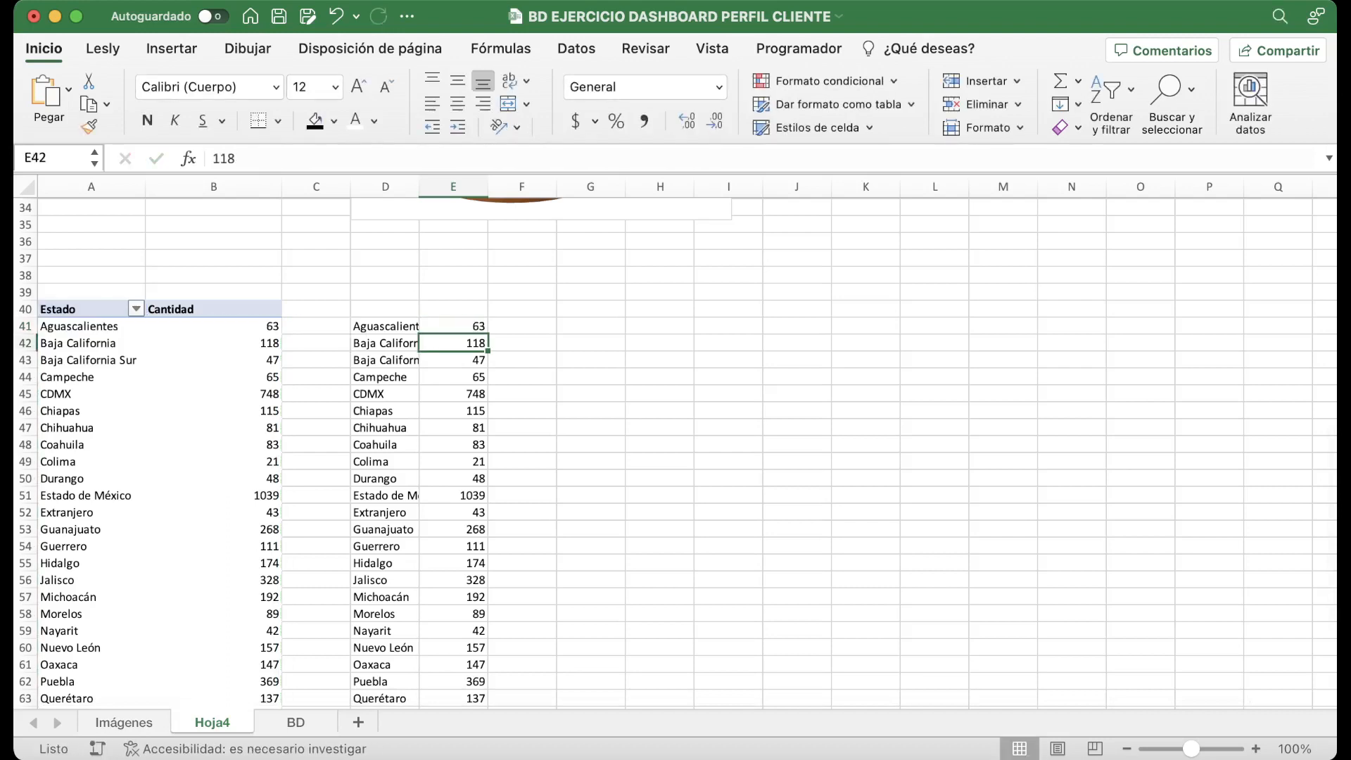
Replace the pasted Baja California count in E42 with a reference to the pivot table cell B42.
text(=)
key(Left)
key(Left)
key(Left)
key(Return)
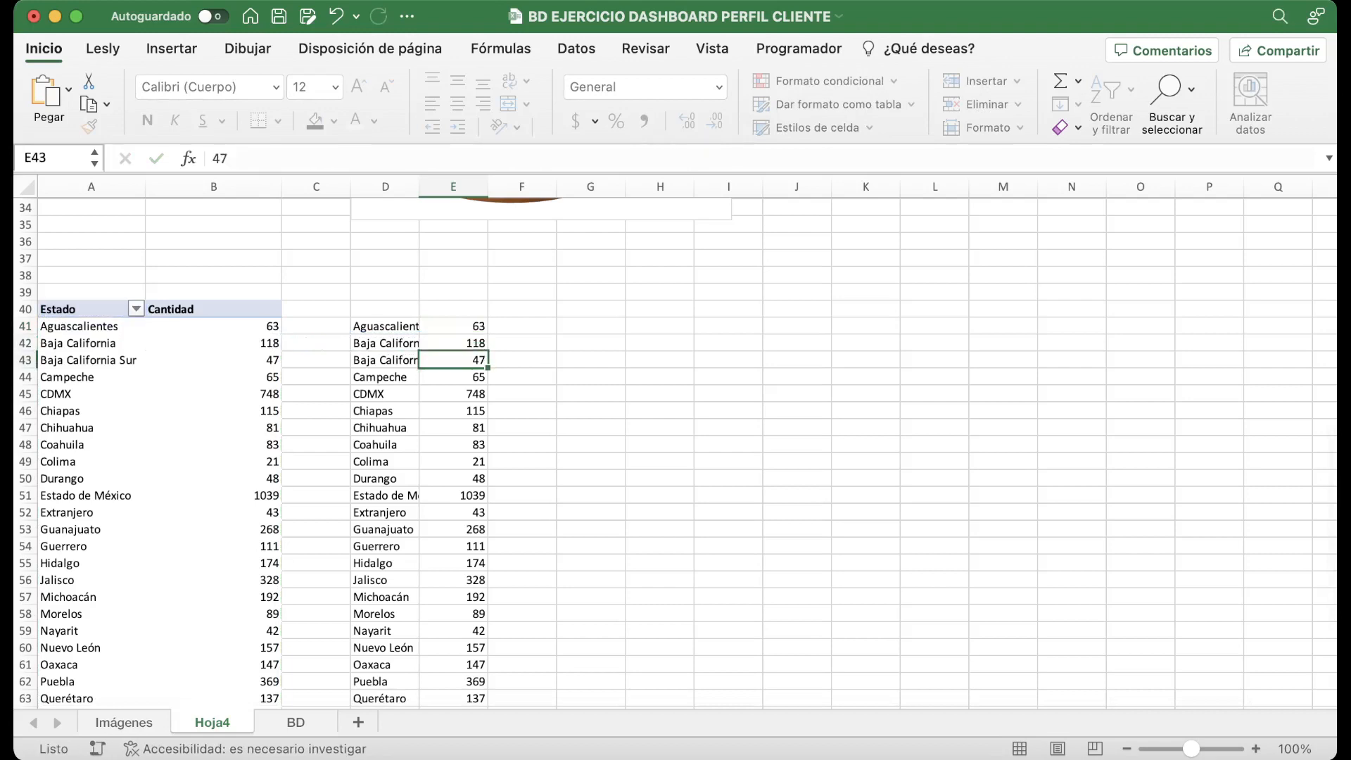
Replace the pasted counts in E43, E44 and E45 with references to the pivot table cells B43, B44 and B45.
text(=)
key(Left)
key(Left)
key(Left)
key(Return)
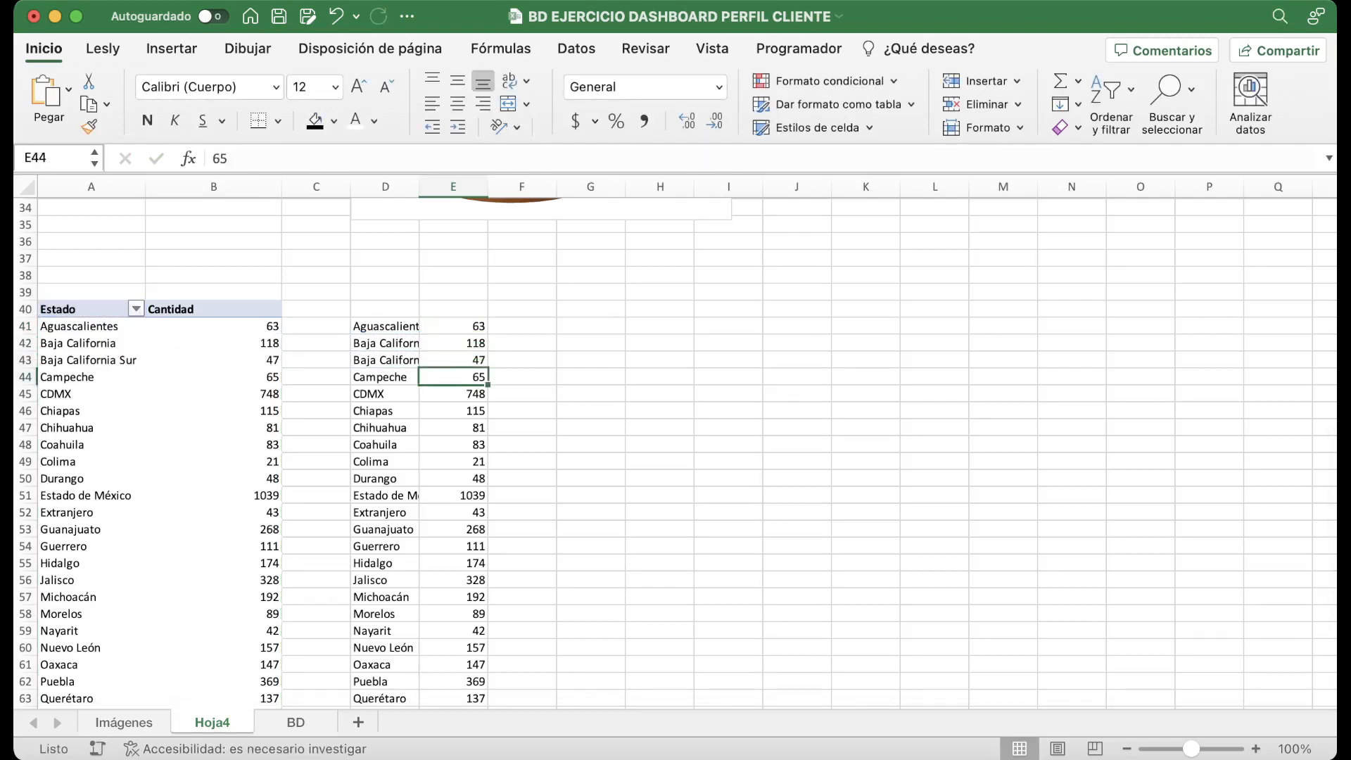
text(=)
key(Left)
key(Left)
key(Left)
key(Return)
text(=)
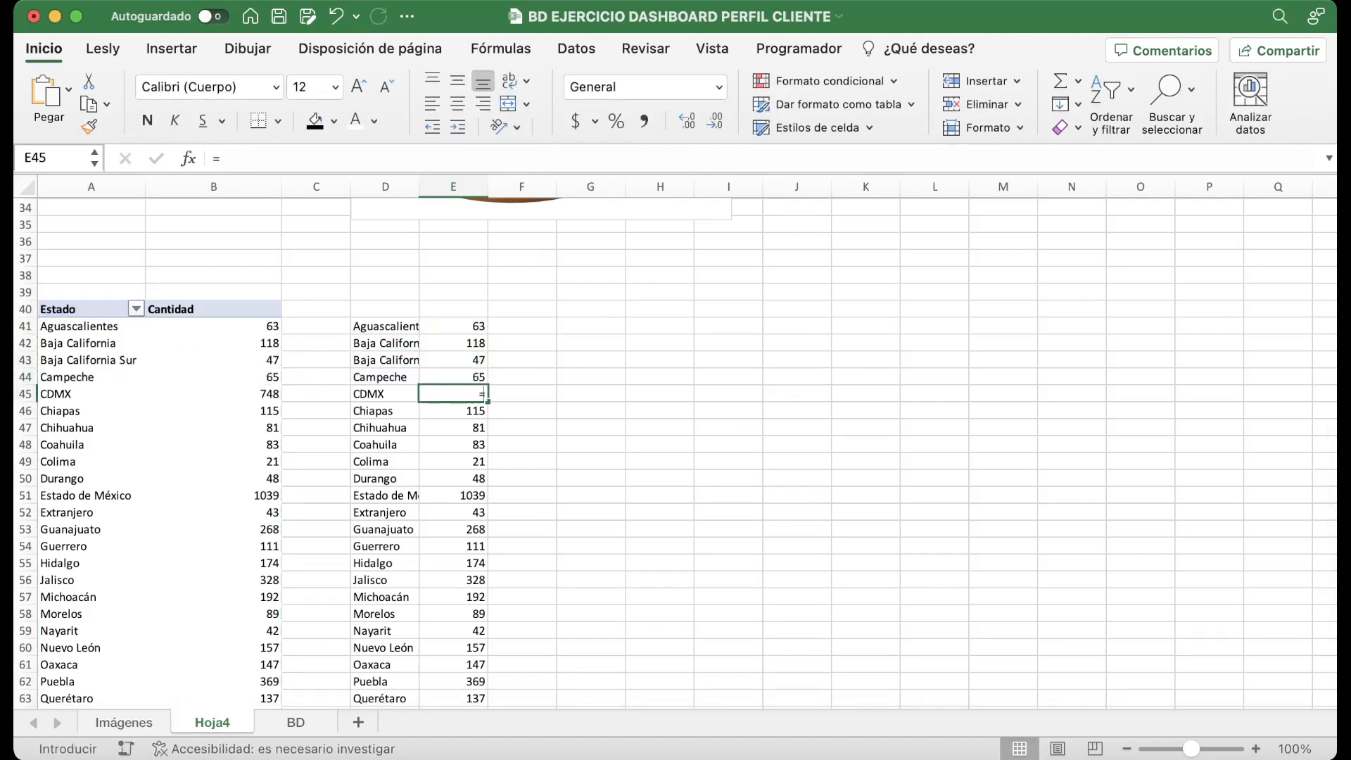
key(Left)
key(Left)
key(Left)
key(Return)
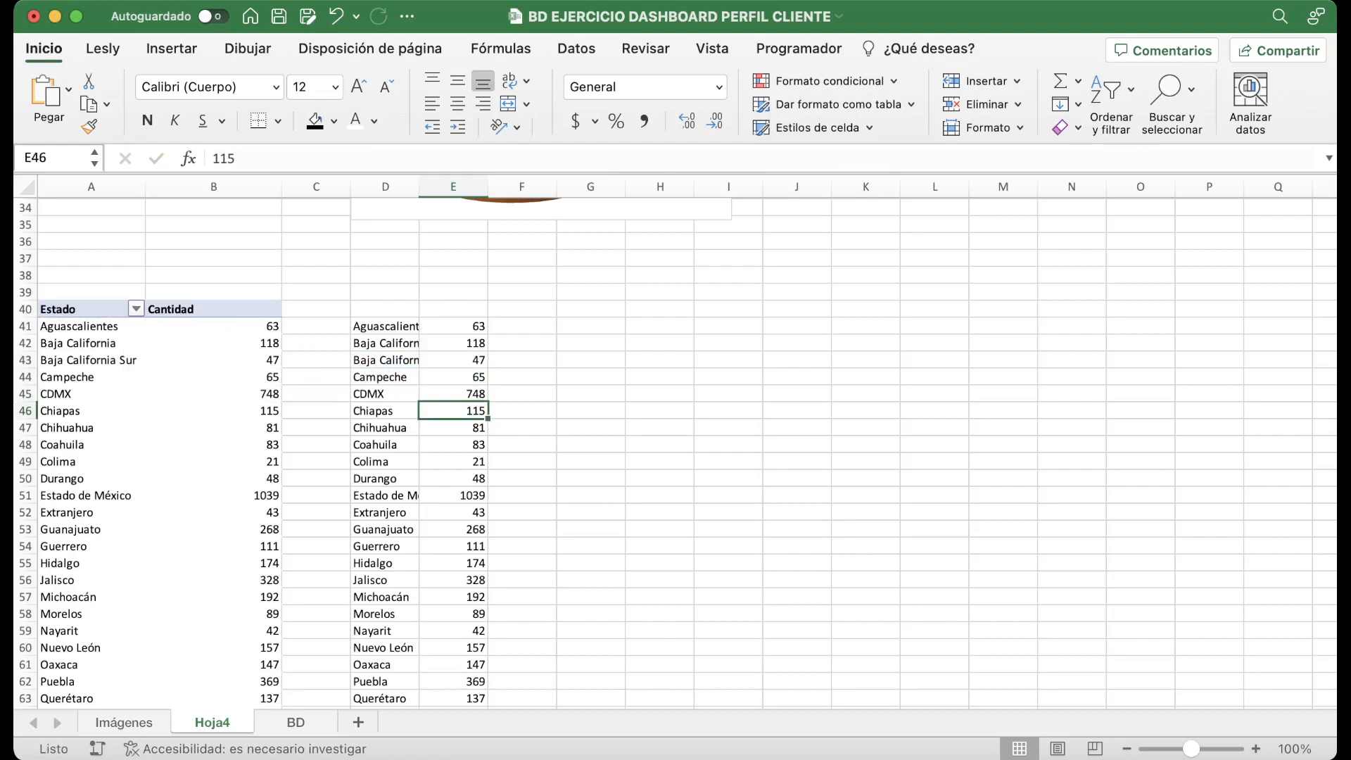
Add the headers Estado in D40 and Cantidad in E40 above the copied state data.
scroll(676, 450, down, 5)
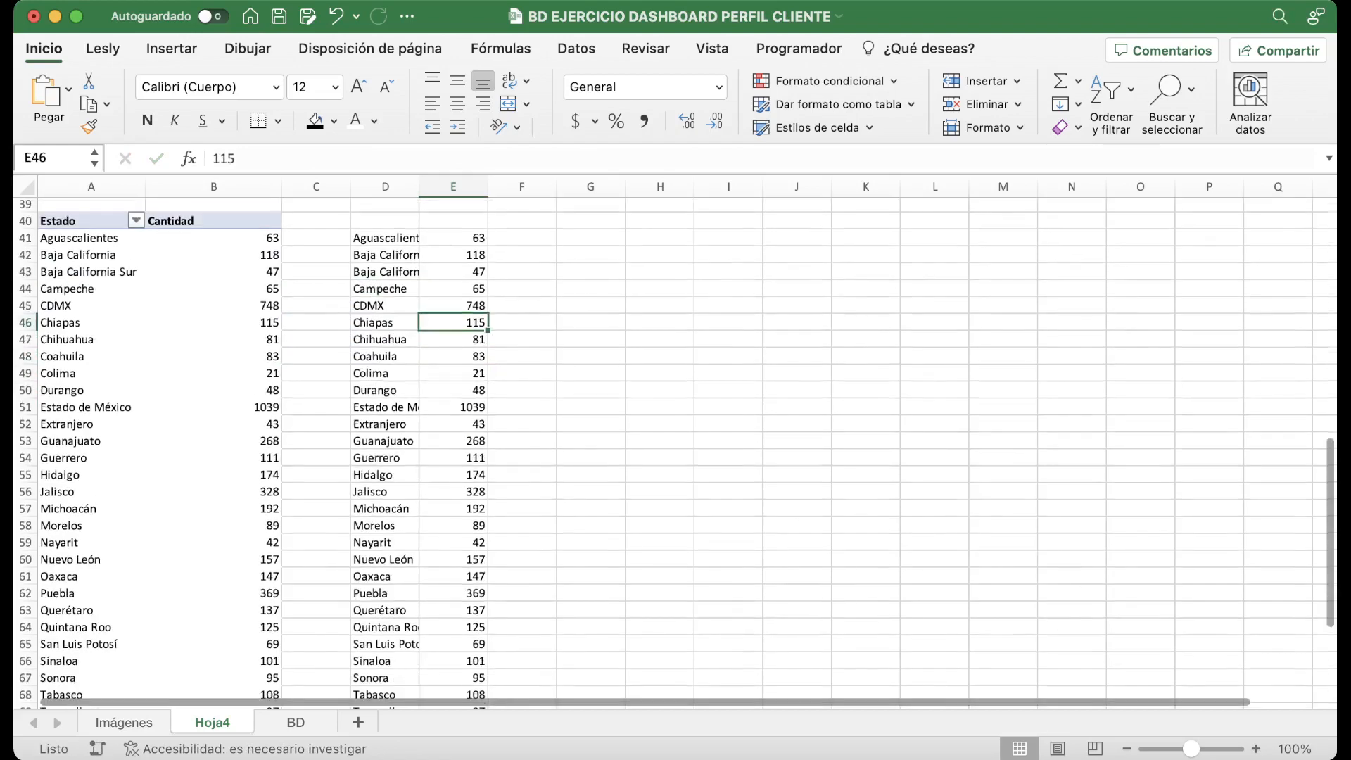
scroll(676, 450, up, 3)
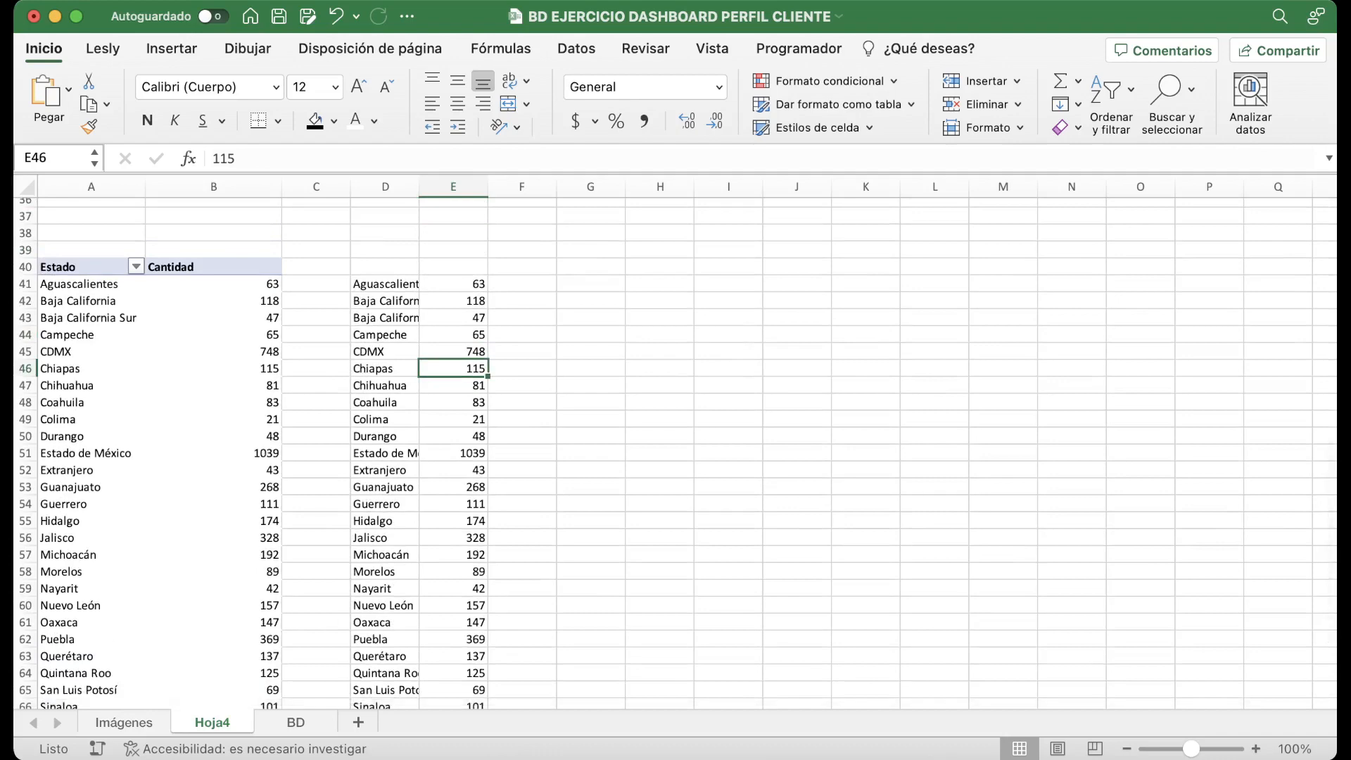
scroll(676, 451, up, 3)
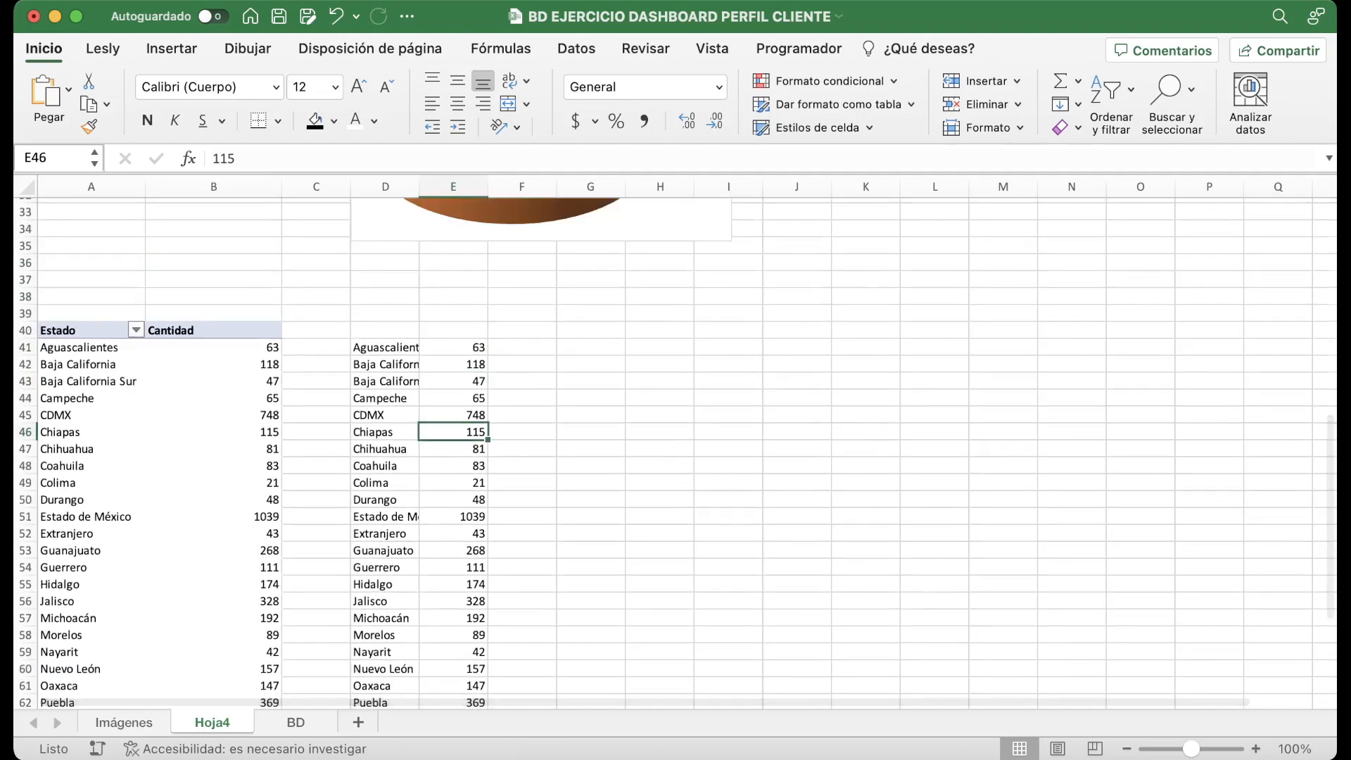
click(385, 330)
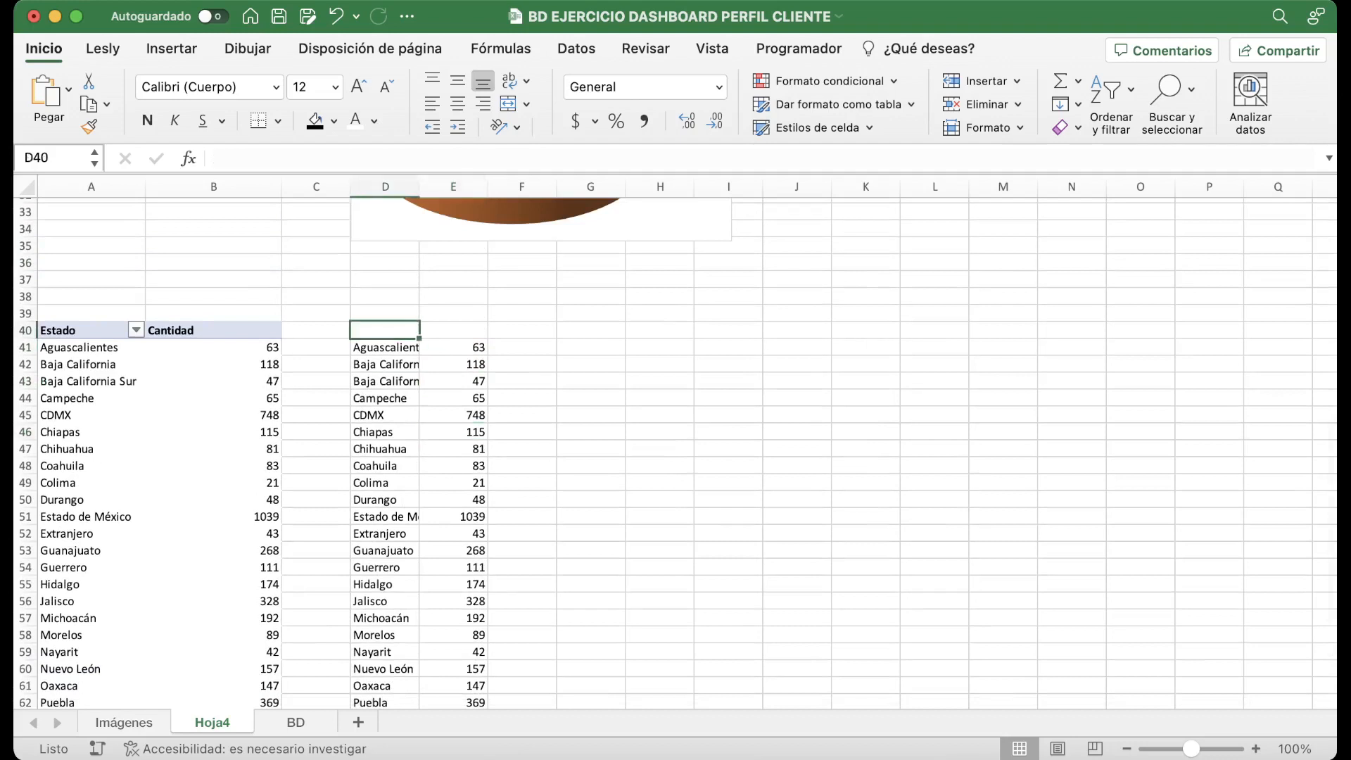
text(Estado)
key(BackSpace)
key(Tab)
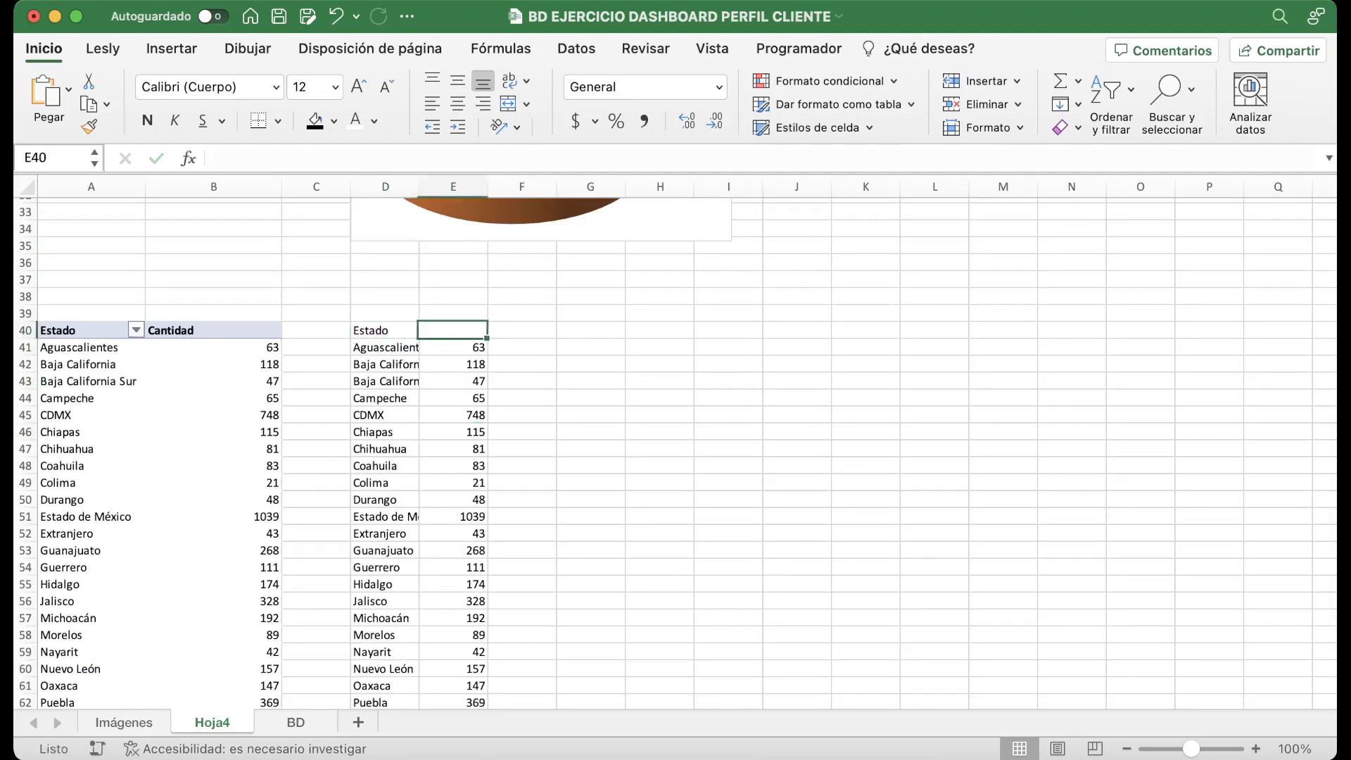
text(Cantidad)
key(Return)
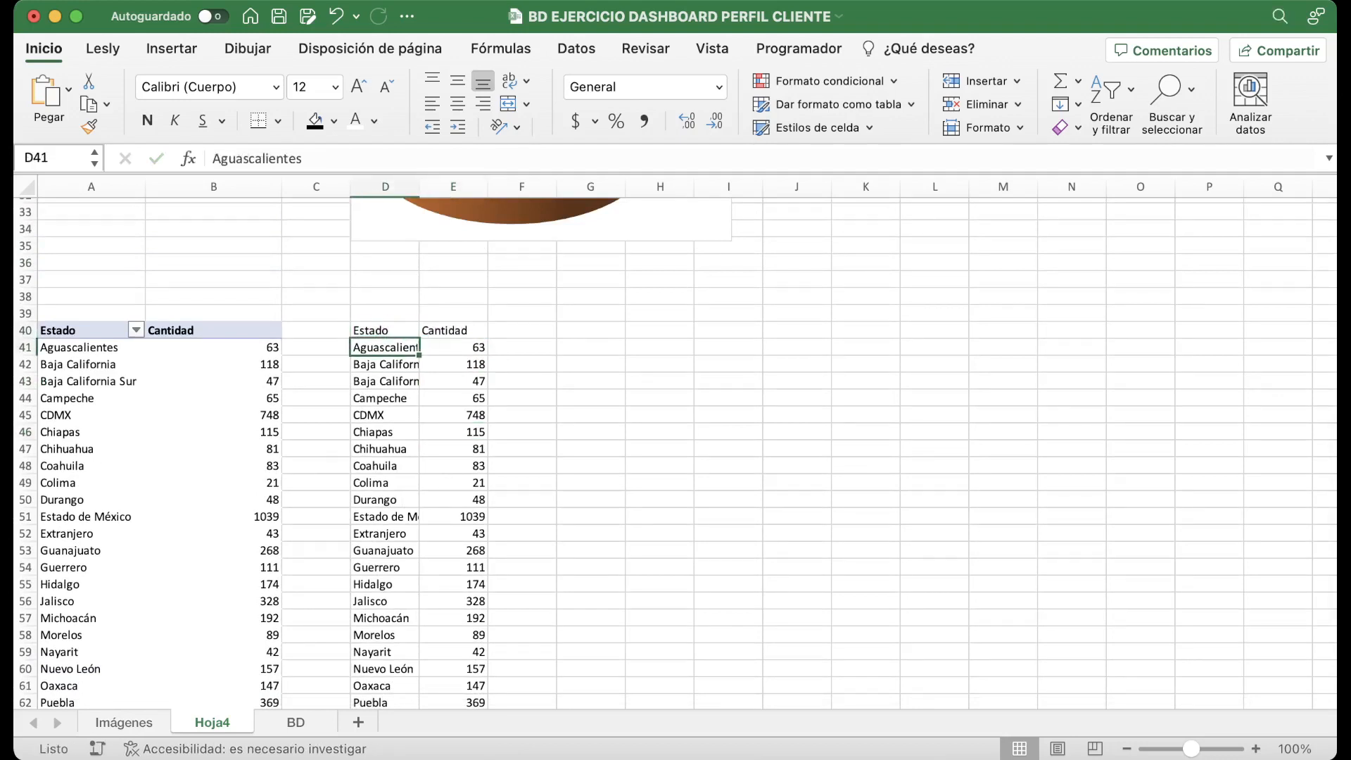
Insert a filled map chart from the state data in D40:E73.
drag(385, 330, 453, 681)
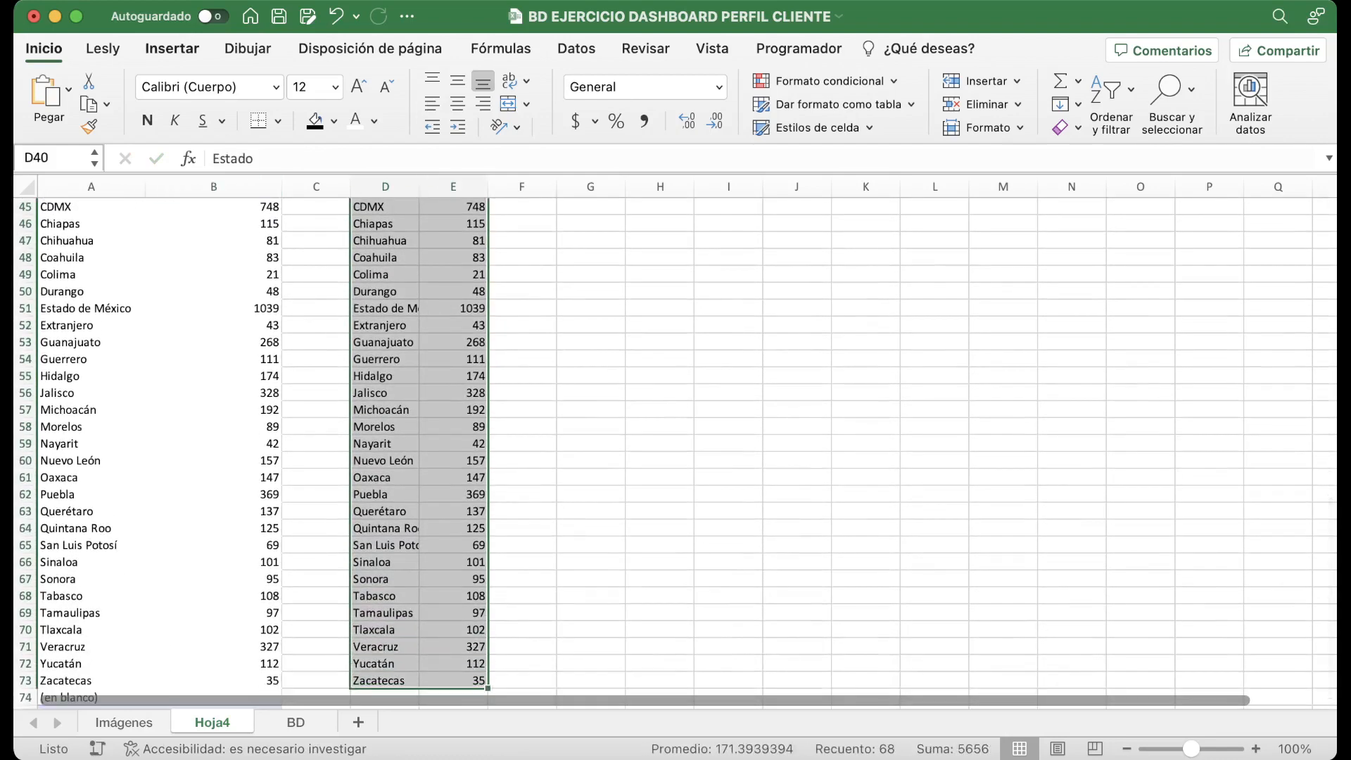
click(172, 48)
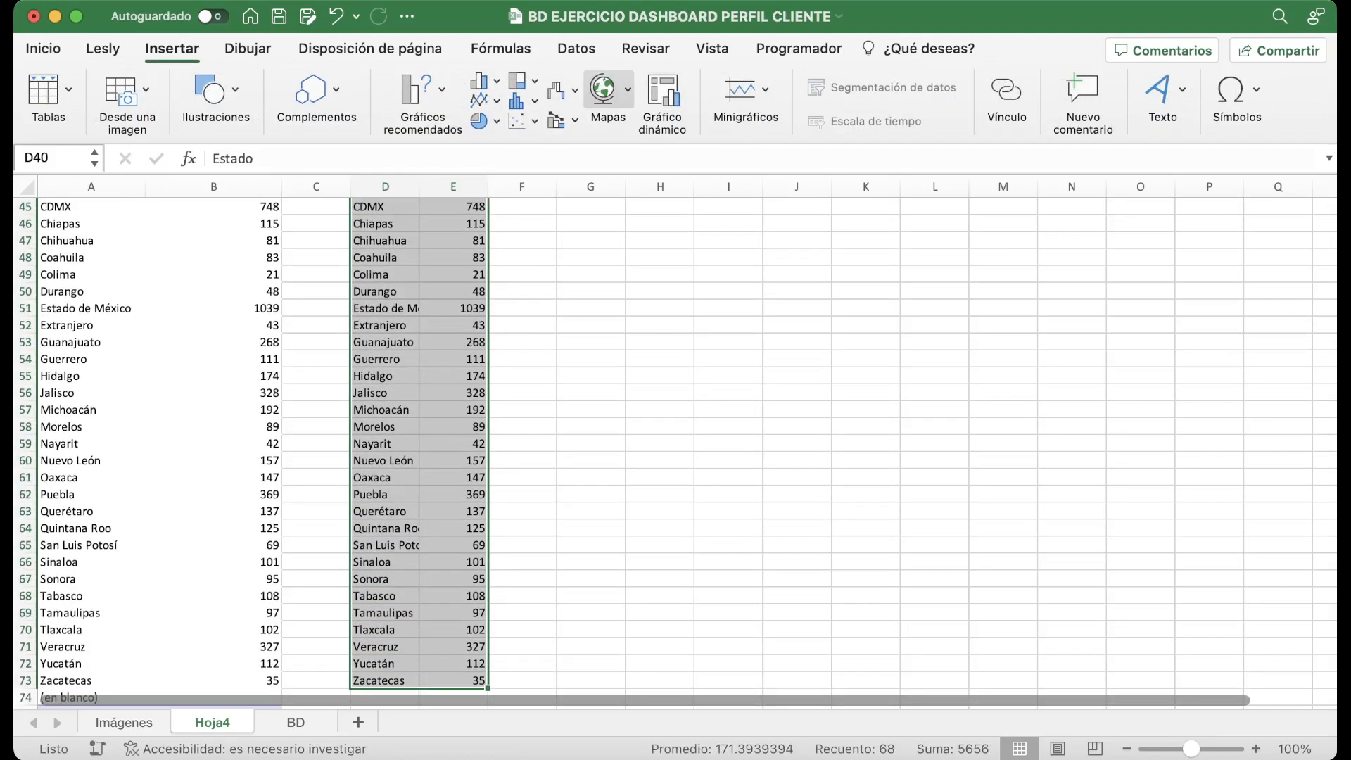
click(608, 90)
click(614, 160)
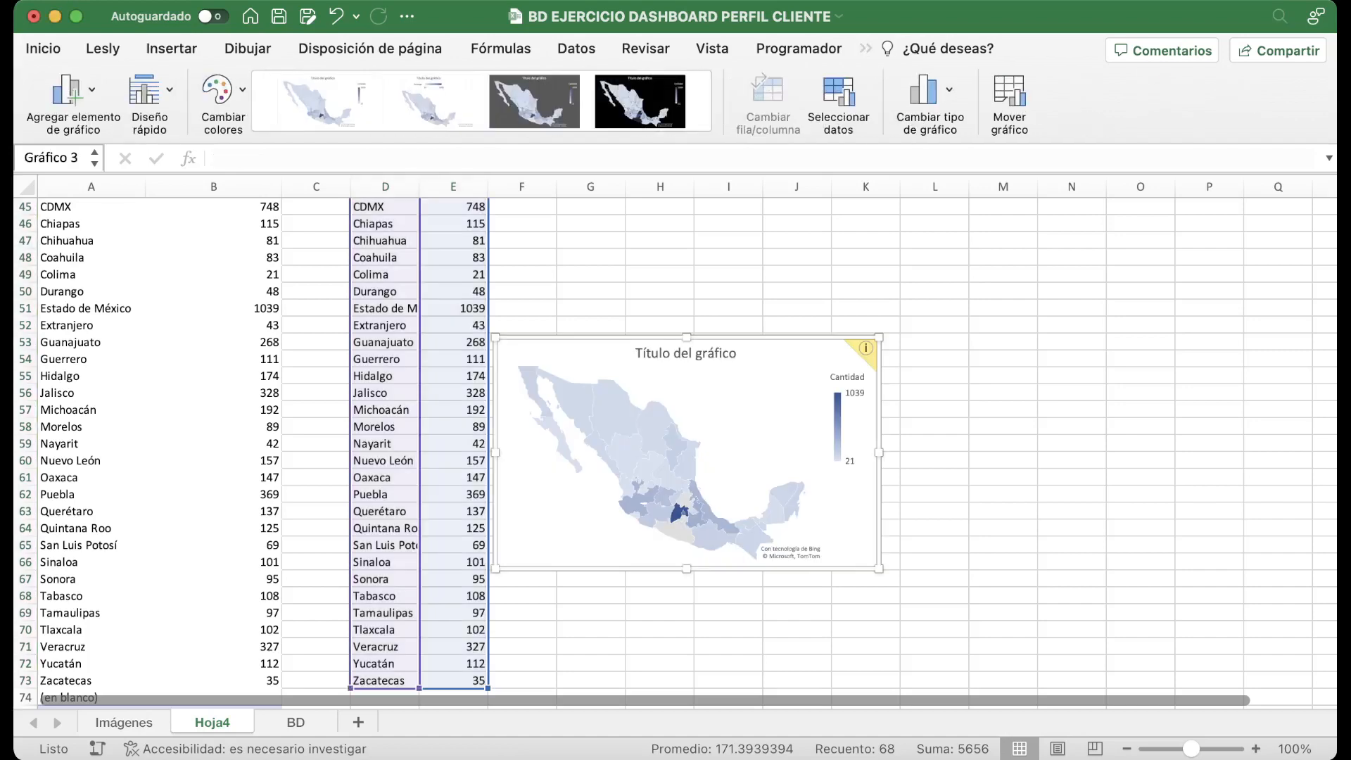
Move the map chart beside the top of the copied state table, starting near F39, and widen it slightly.
drag(760, 375, 827, 247)
scroll(675, 451, up, 5)
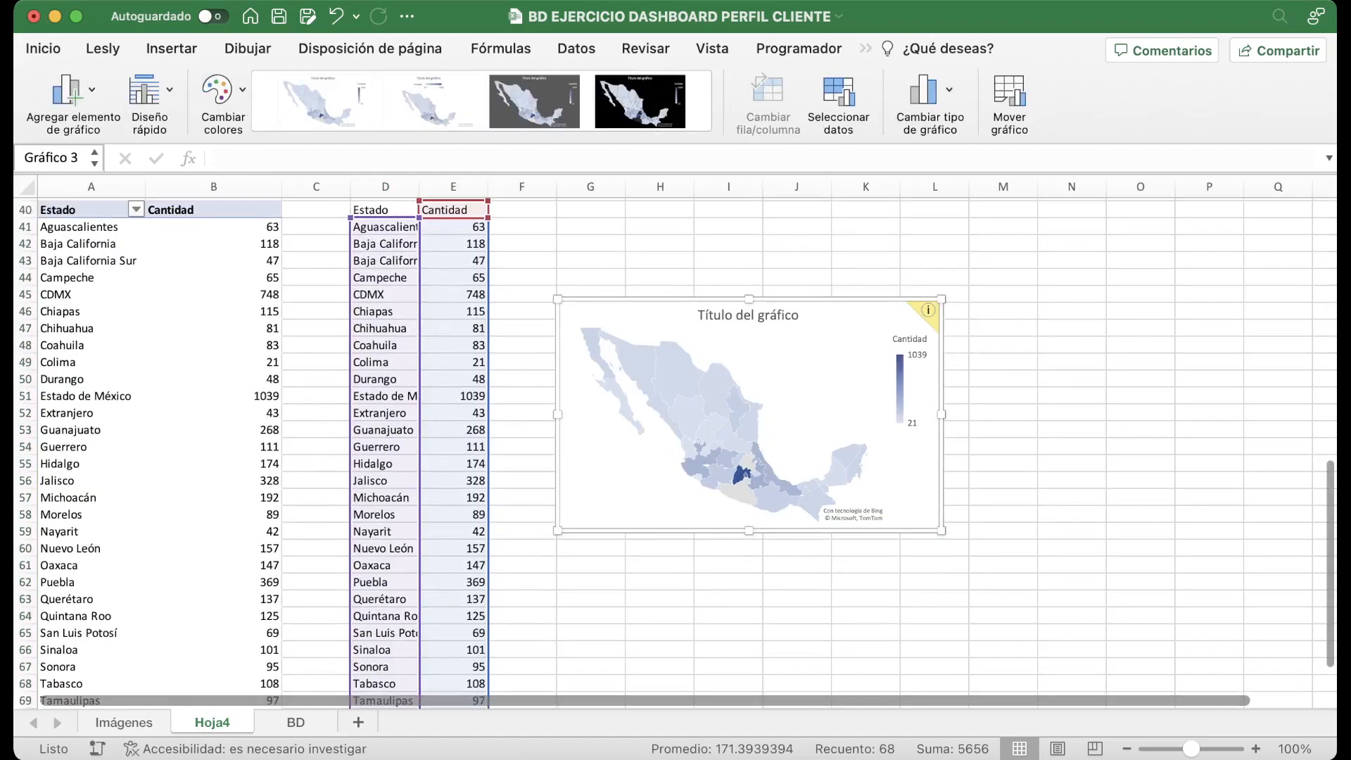
drag(803, 330, 816, 354)
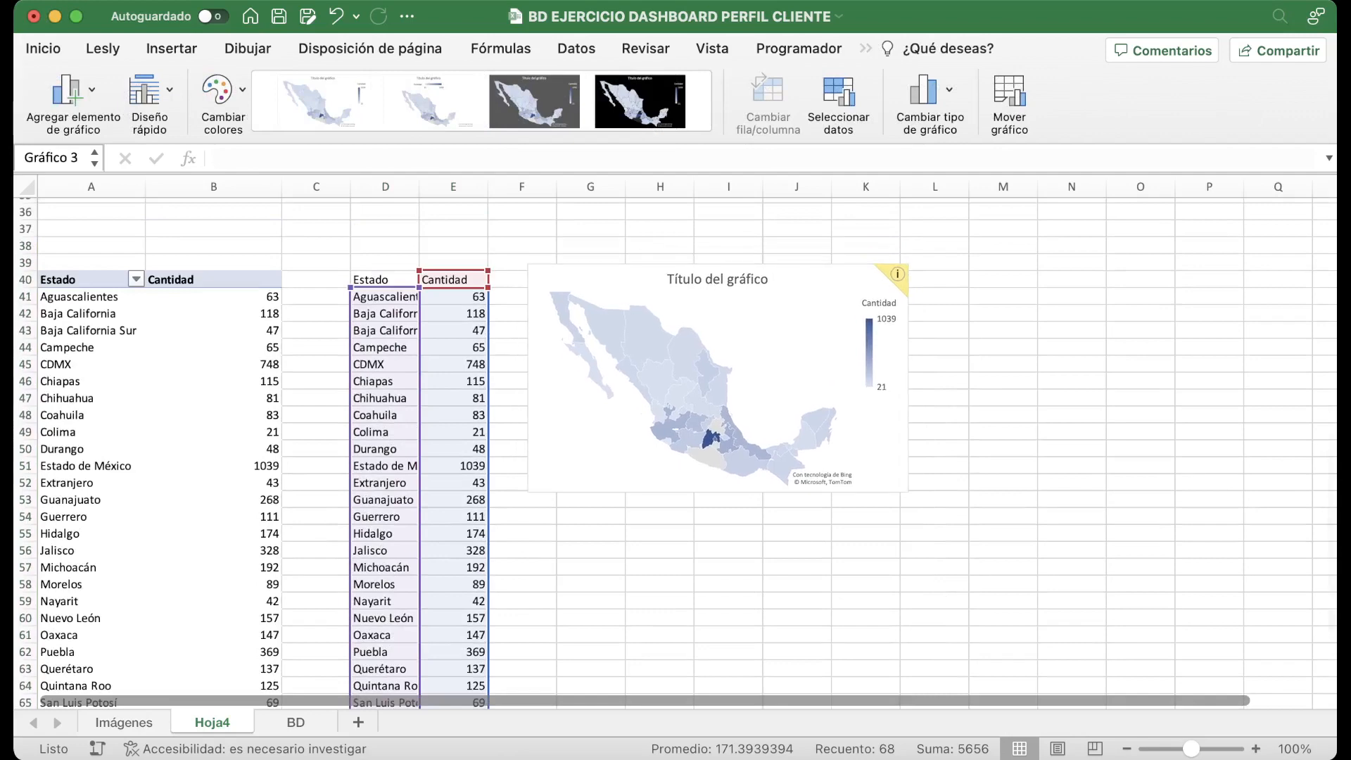
mouse_move(913, 494)
mouse_down()
mouse_move(914, 567)
mouse_move(956, 640)
mouse_move(931, 492)
mouse_up()
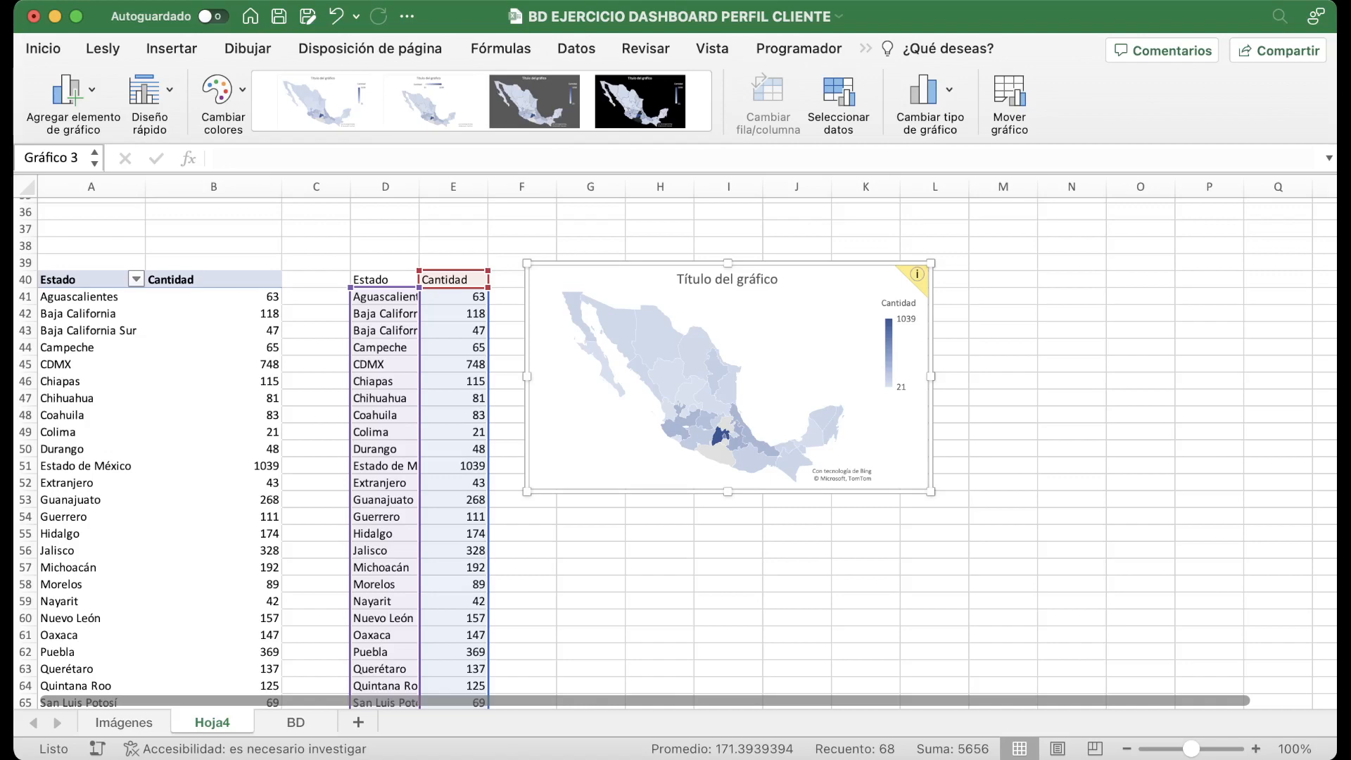
Copy the course pivot table range A21:B31 and paste it below the state pivot table at A81.
click(660, 584)
scroll(660, 584, down, 7)
scroll(660, 584, up, 5)
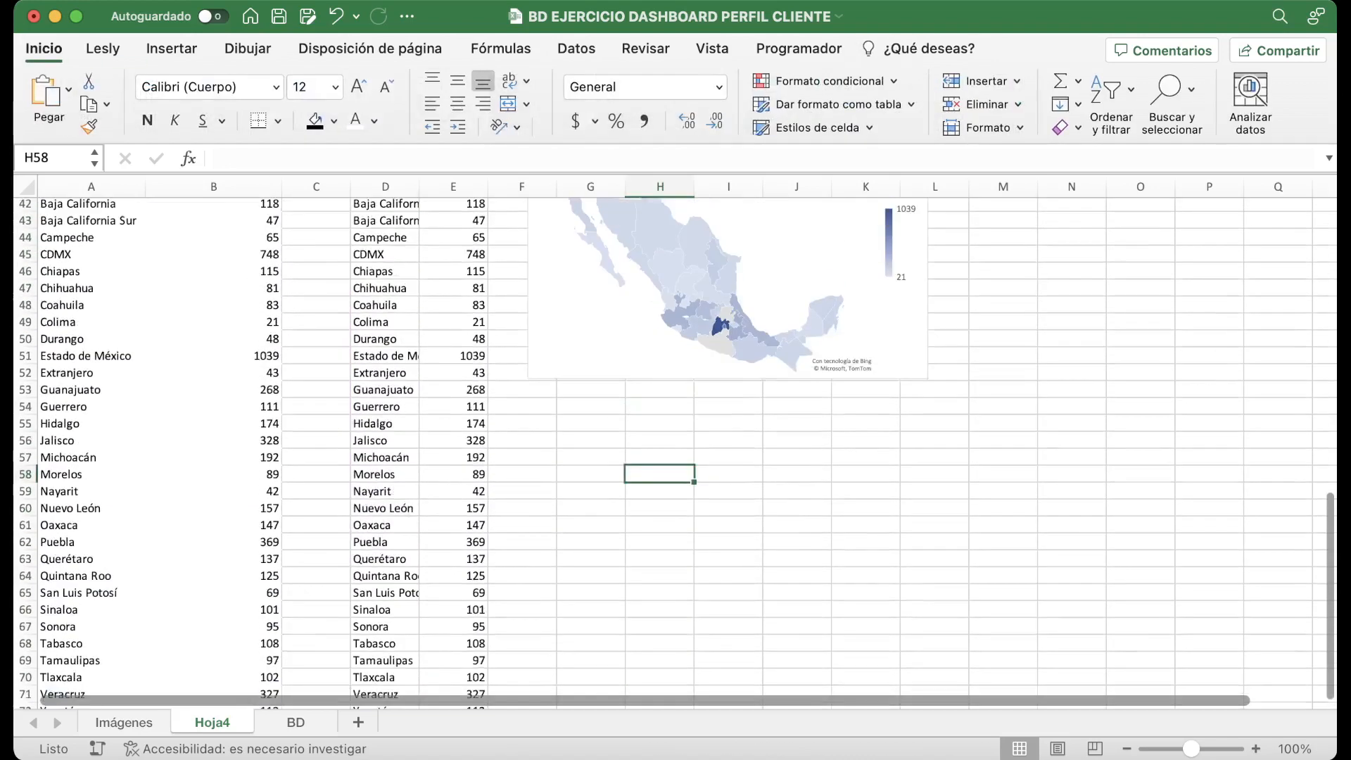
scroll(659, 585, up, 10)
drag(92, 351, 218, 521)
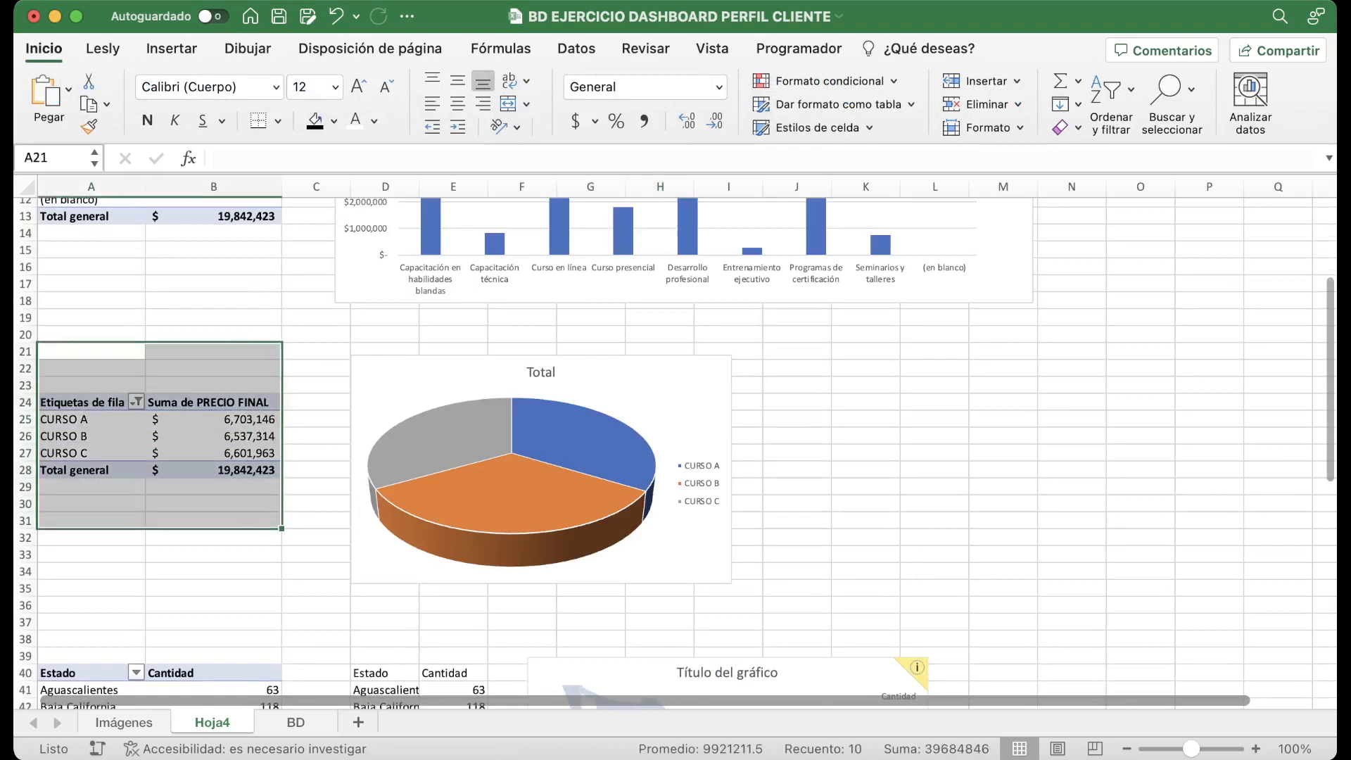
key(super+c)
scroll(218, 520, down, 18)
click(92, 425)
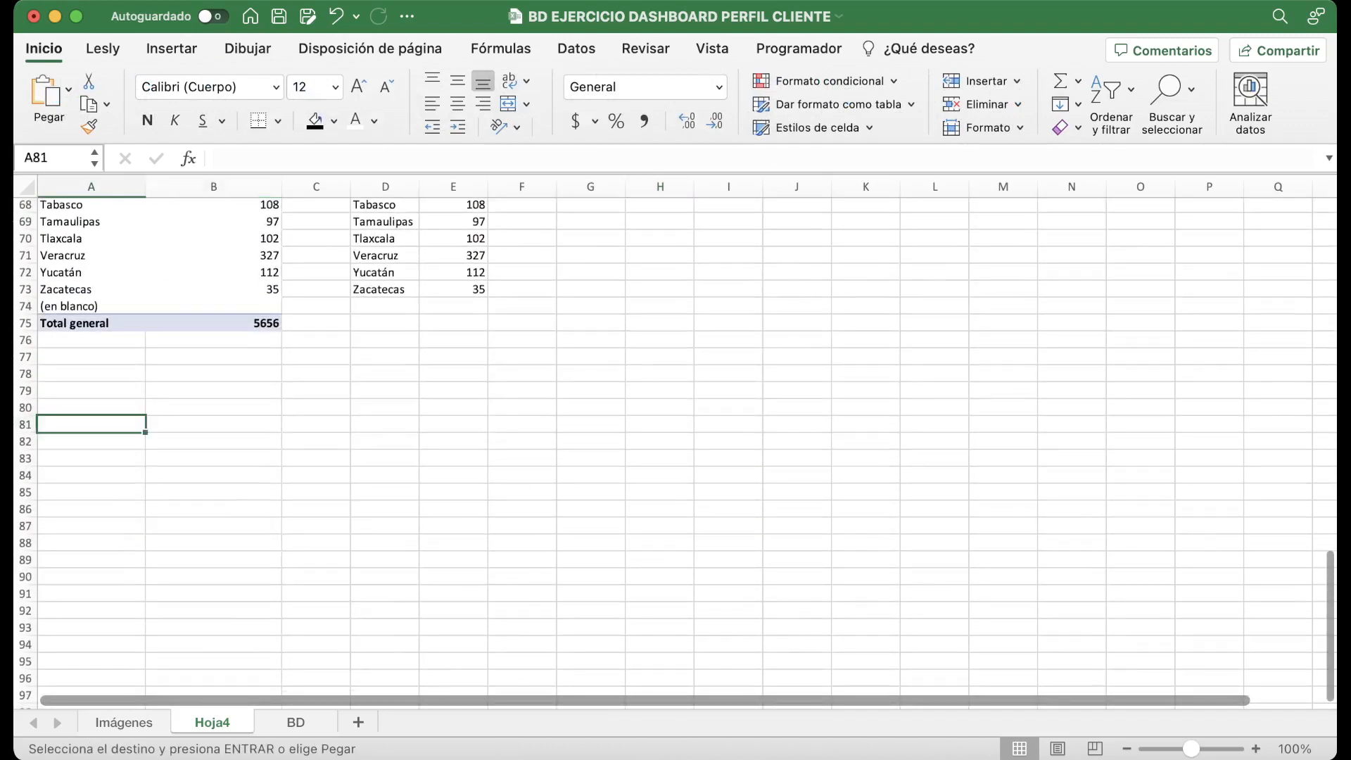
key(super+v)
Replace Curso with Edad as the row field of the pasted pivot table.
click(213, 509)
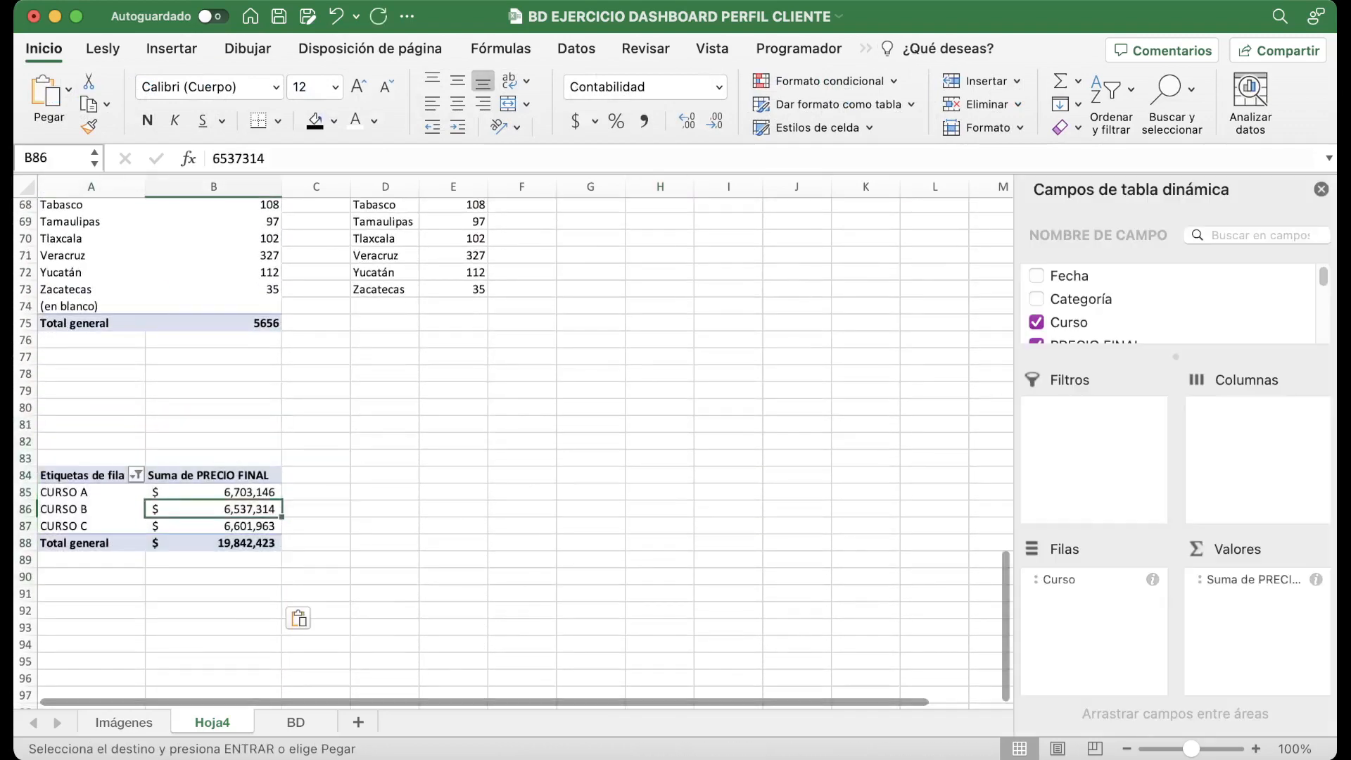
scroll(1169, 304, down, 2)
click(1037, 283)
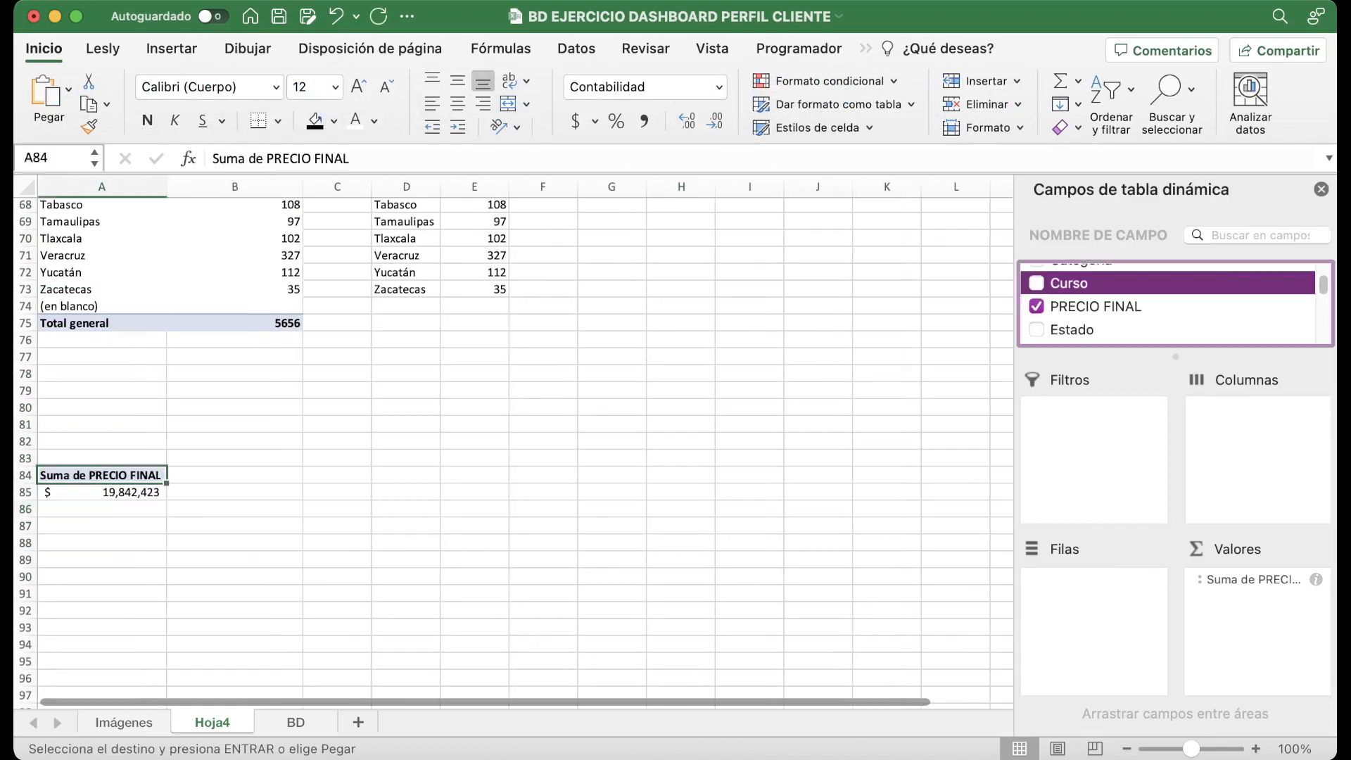
scroll(1168, 304, down, 3)
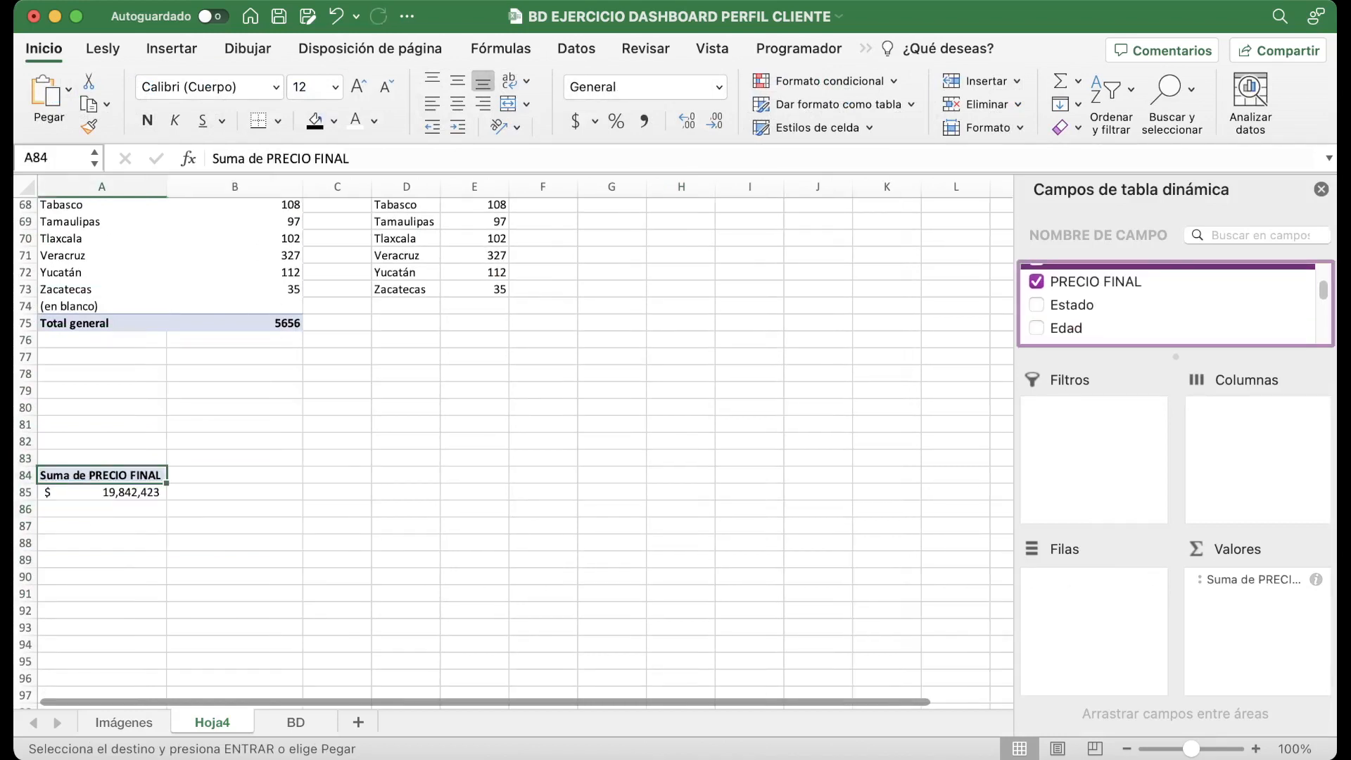
drag(1067, 328, 1092, 612)
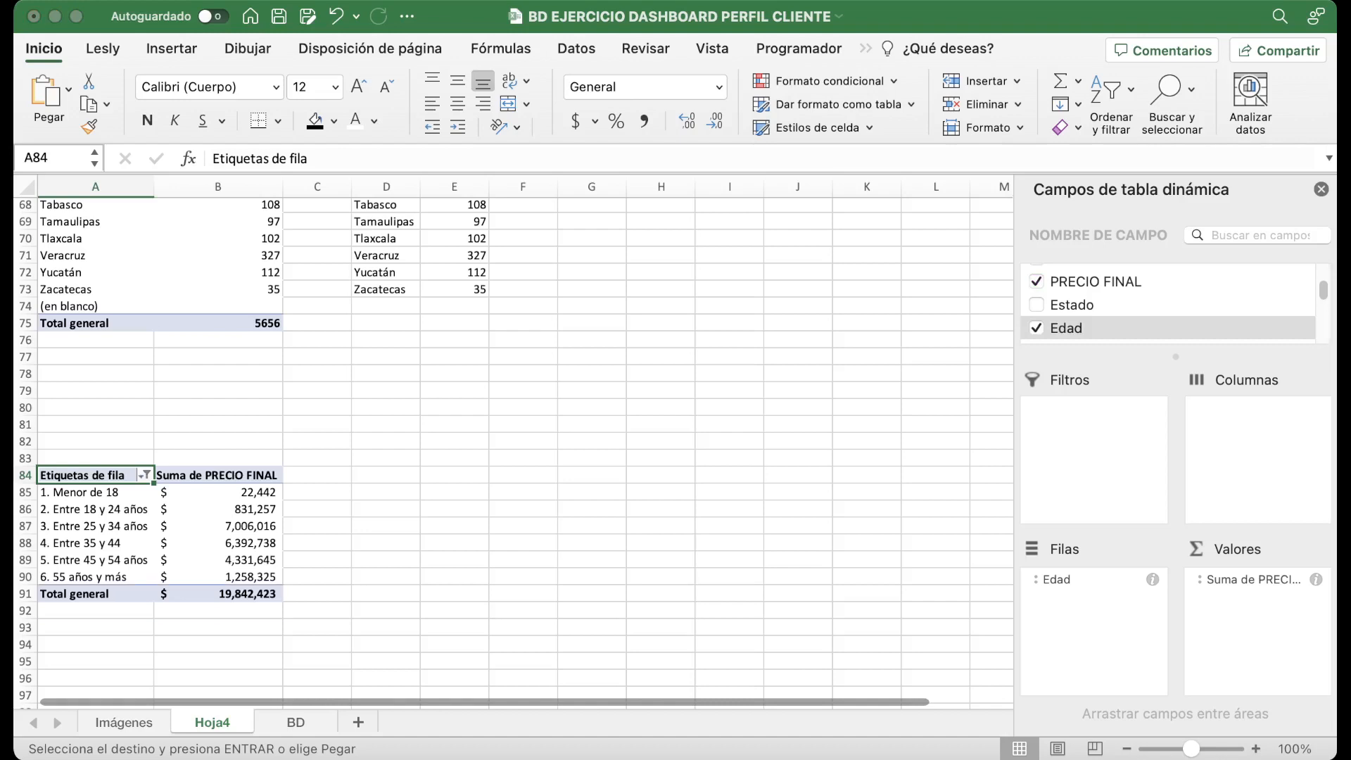
Try to insert a chart directly from the age ranges and PRECIO FINAL sums in A85:B90 of the pivot table.
drag(95, 493, 212, 577)
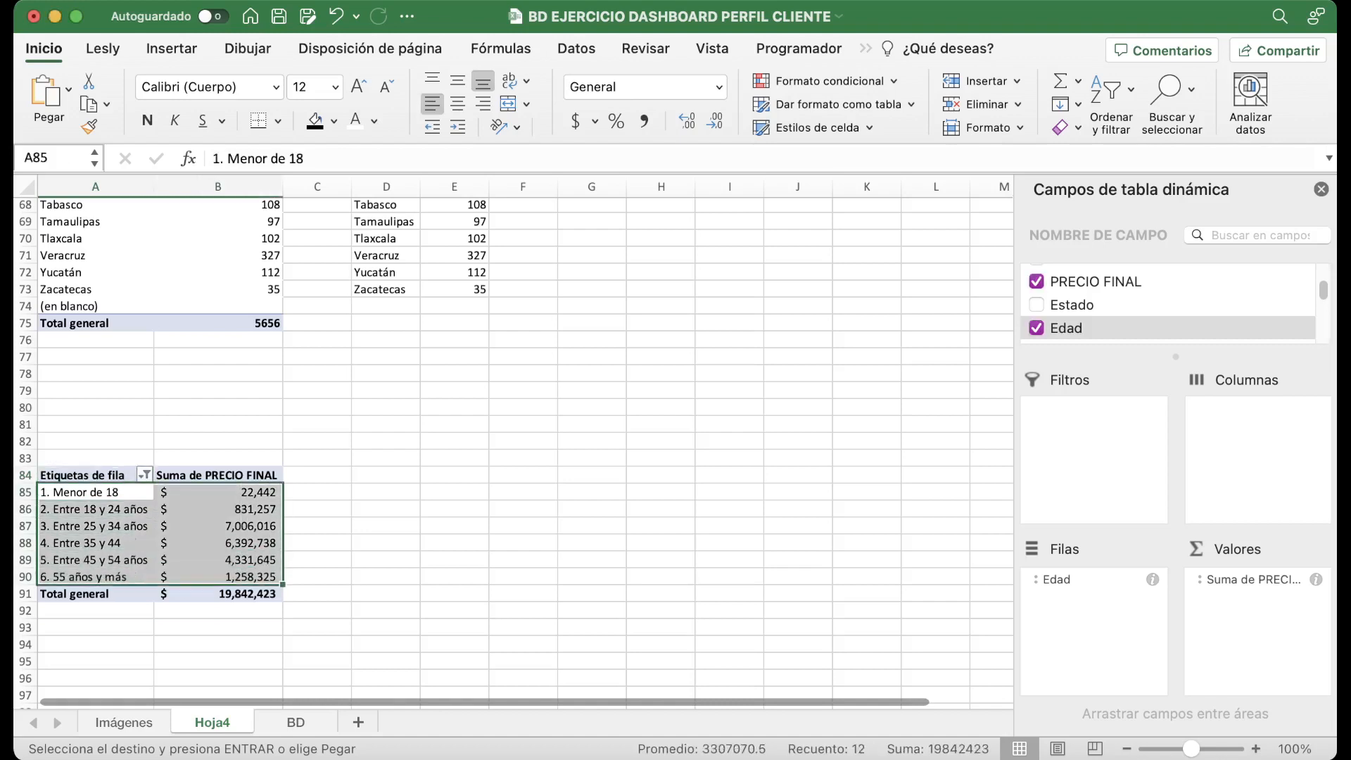
click(172, 47)
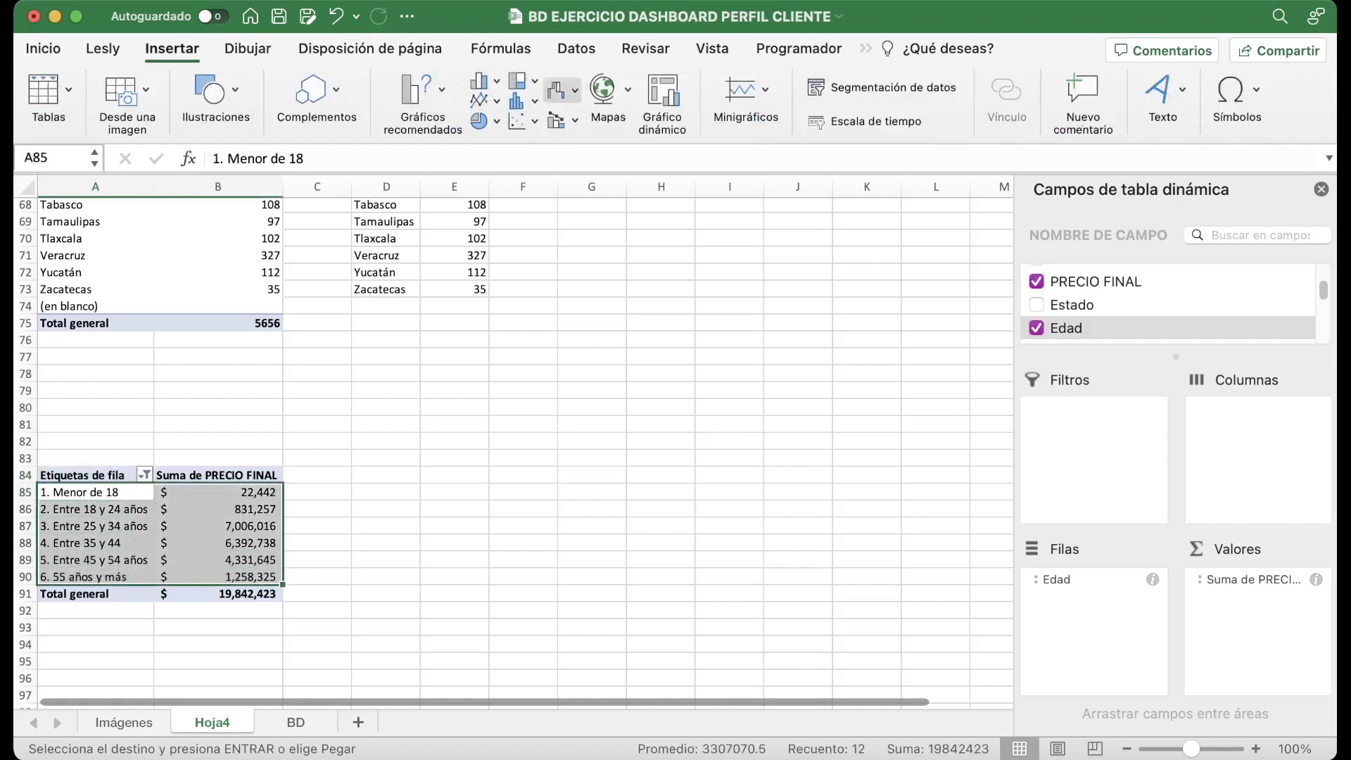
click(524, 101)
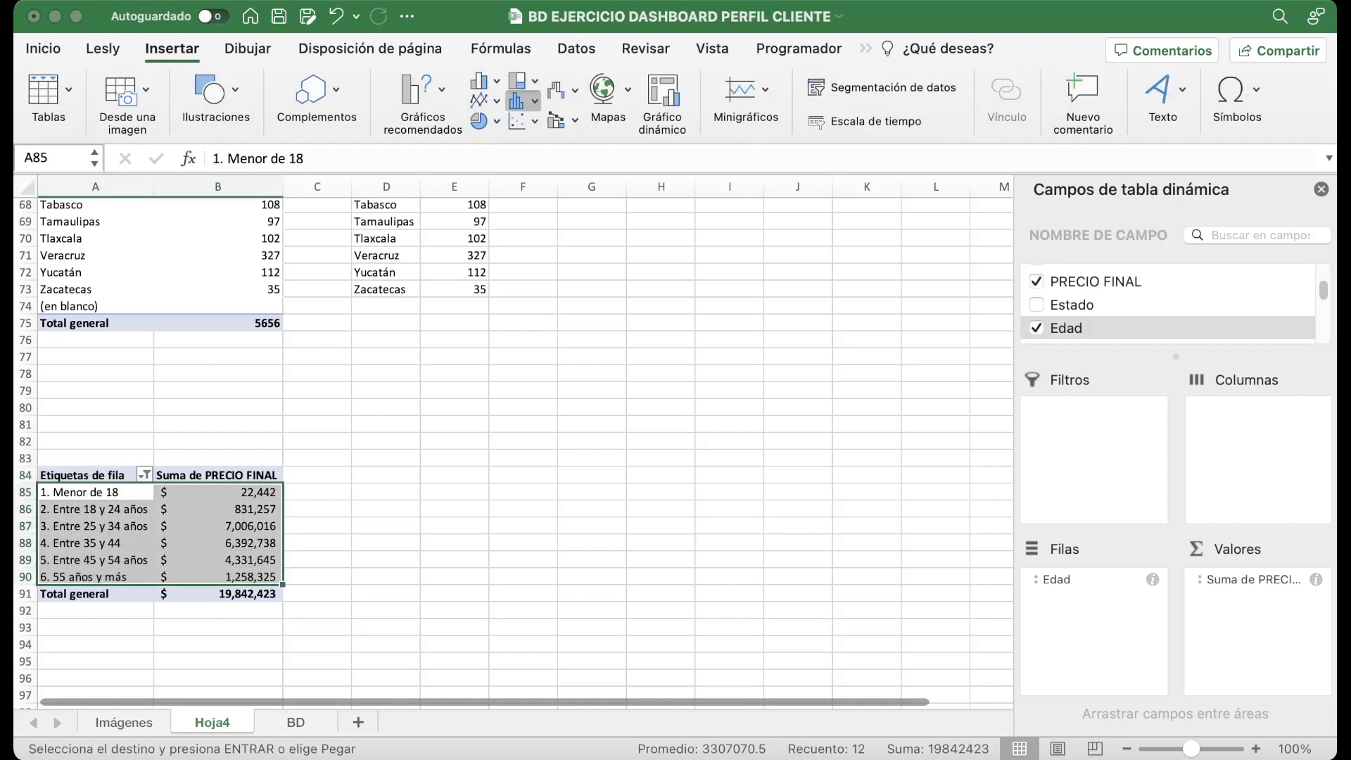
click(564, 91)
click(569, 200)
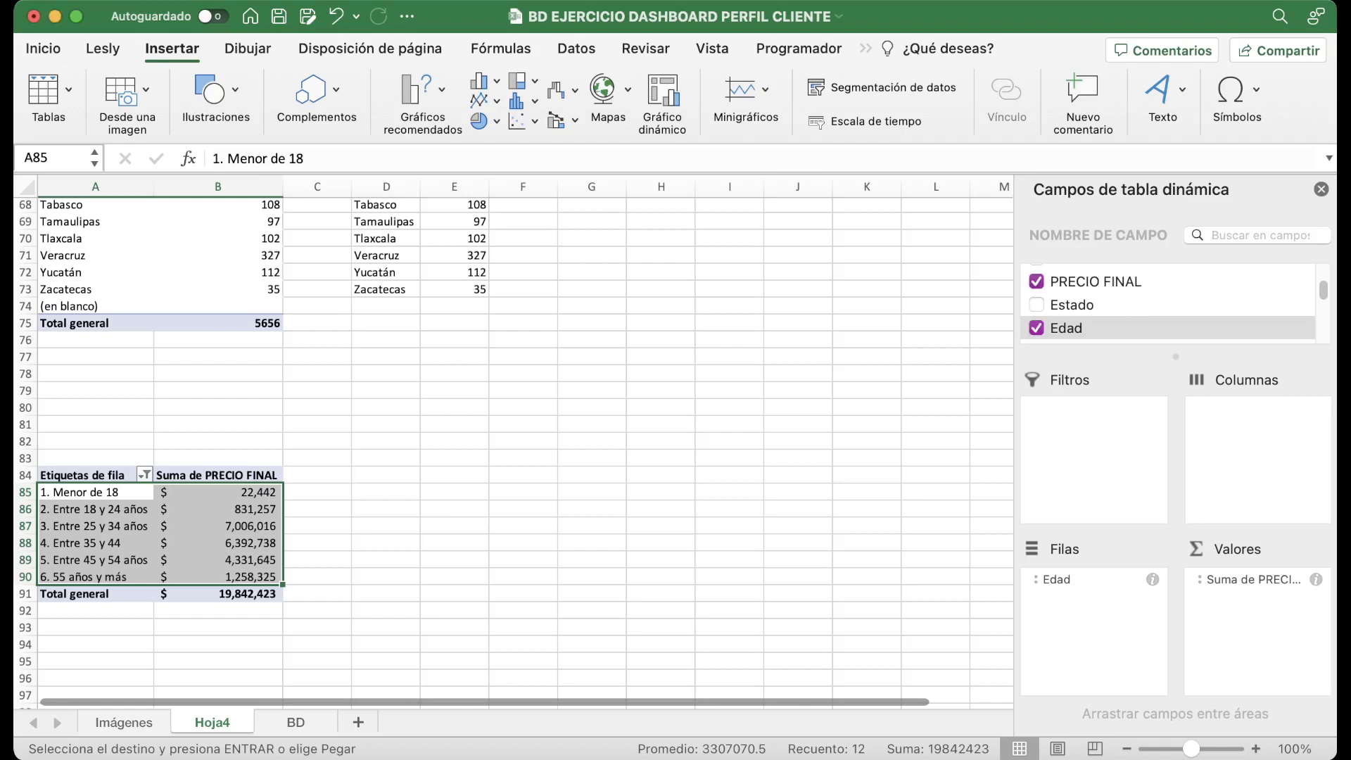
Copy the age ranges and sums in A85:B90, paste them at D85, and fit column E to its contents.
key(super+c)
click(386, 493)
key(super+v)
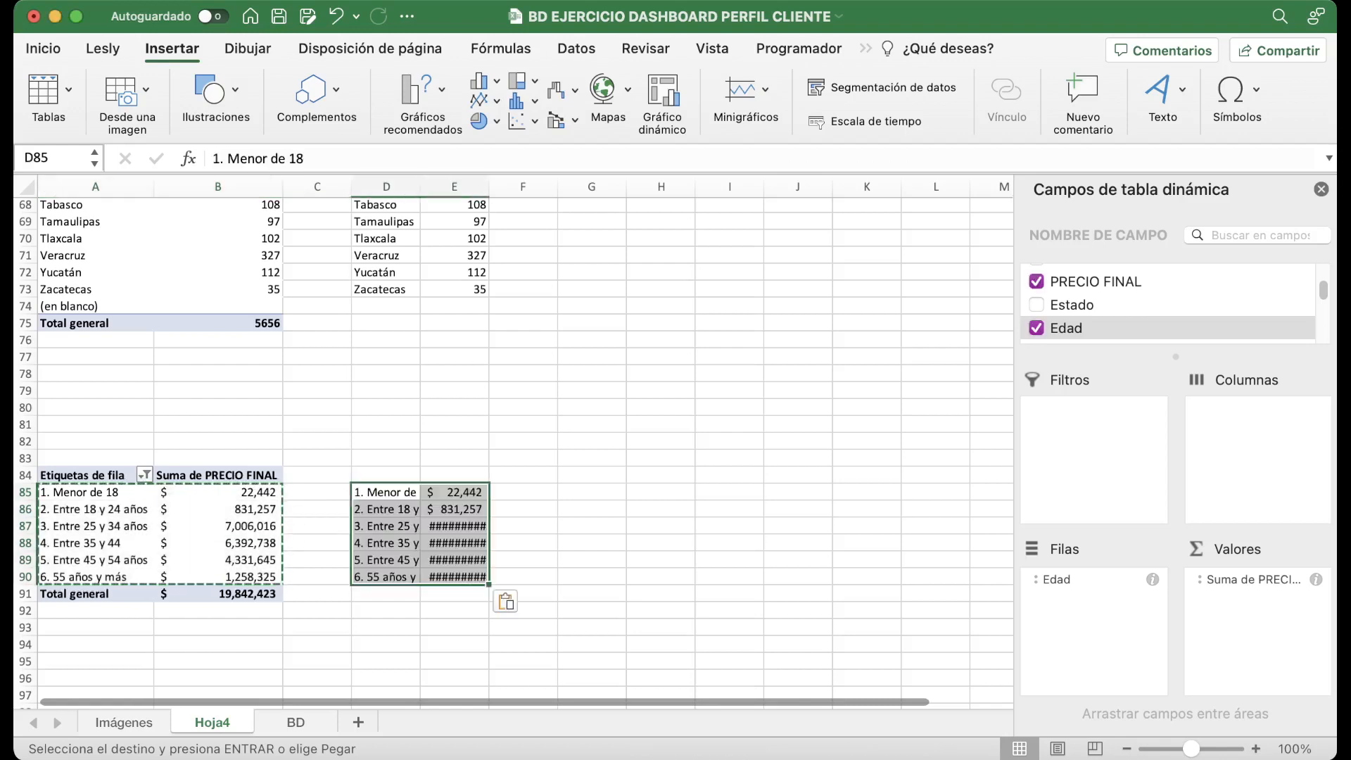
double_click(490, 187)
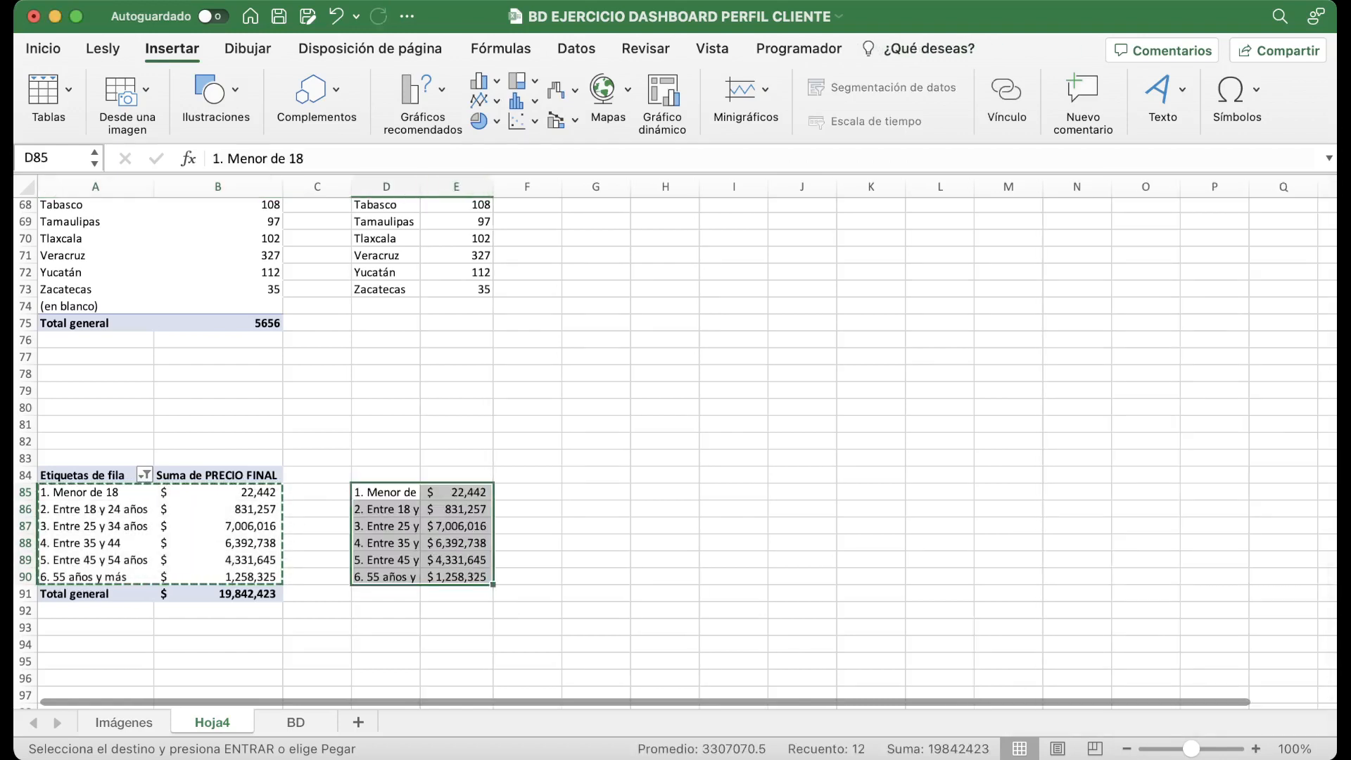
Replace the pasted sums in E85, E86 and E87 with references to the pivot table cells B85, B86 and B87.
click(455, 493)
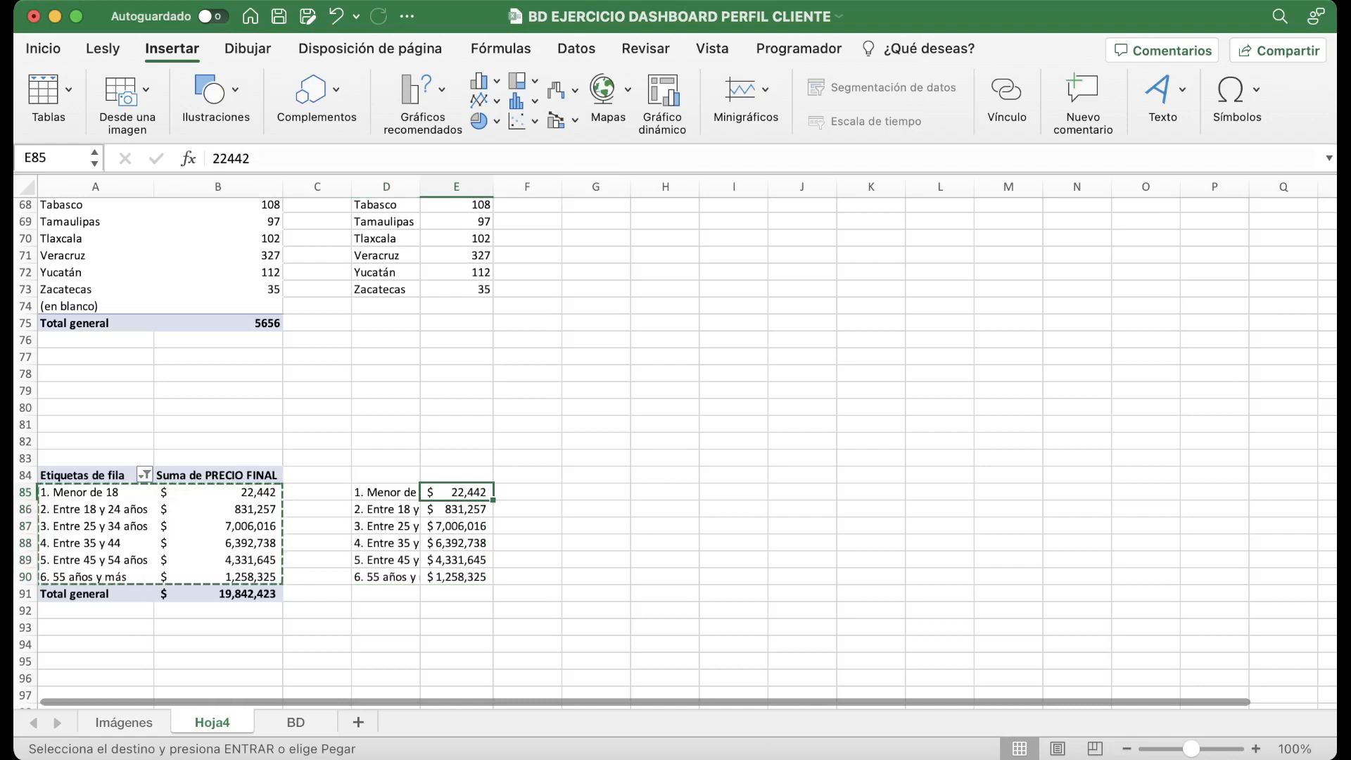
text(=)
key(Left)
key(Left)
key(Left)
key(Return)
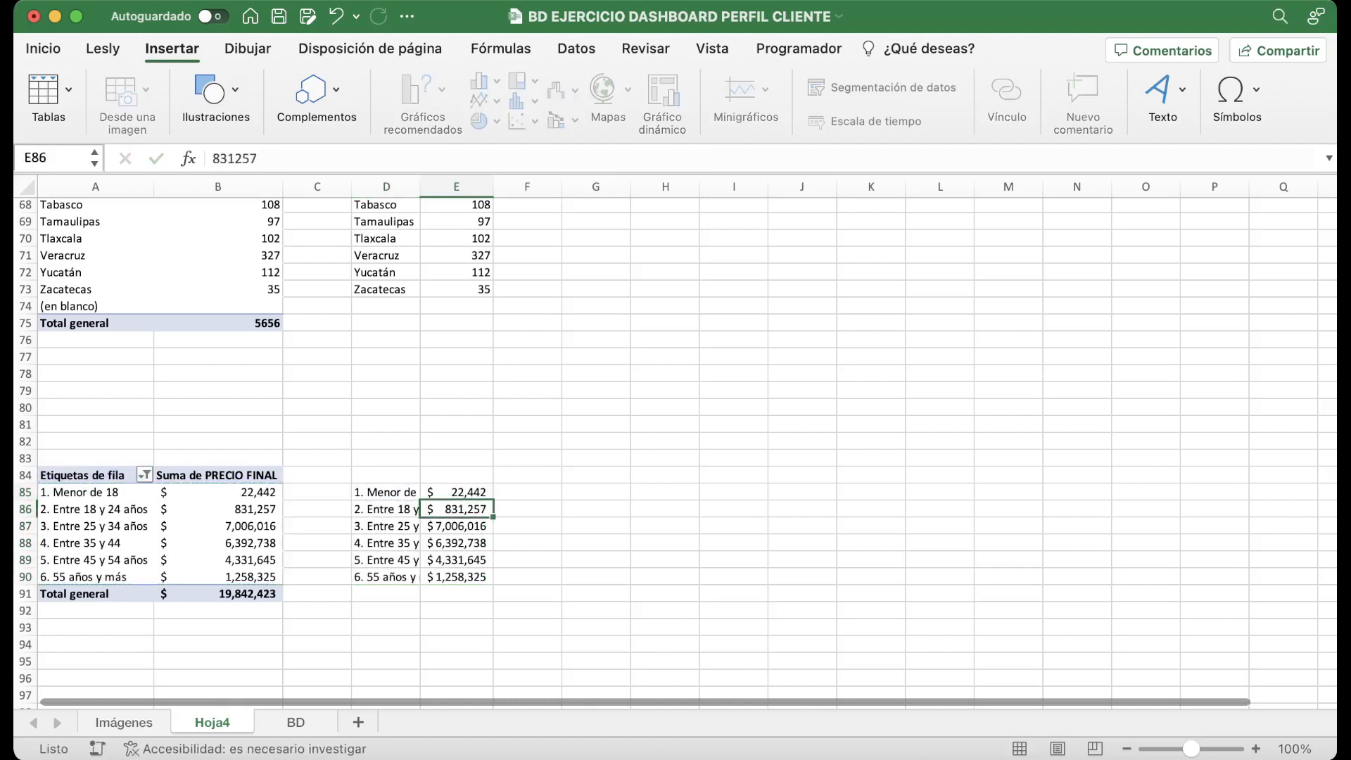
text(=)
key(Left)
key(Left)
key(Left)
key(Return)
text(=)
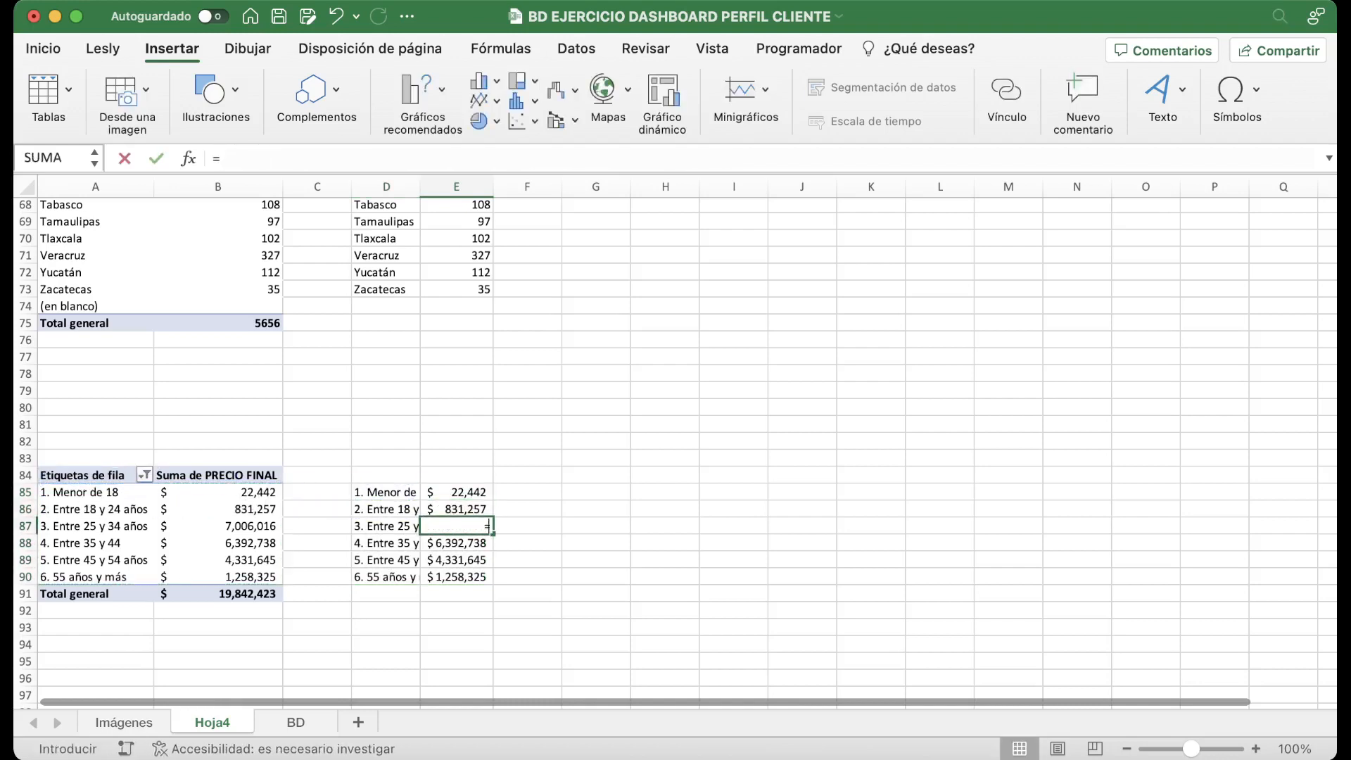
key(Left)
key(Left)
key(Left)
key(Return)
Replace the pasted sums in E88, E89 and E90 with references to the pivot table cells B88, B89 and B90.
text(=)
key(Left)
key(Left)
key(Left)
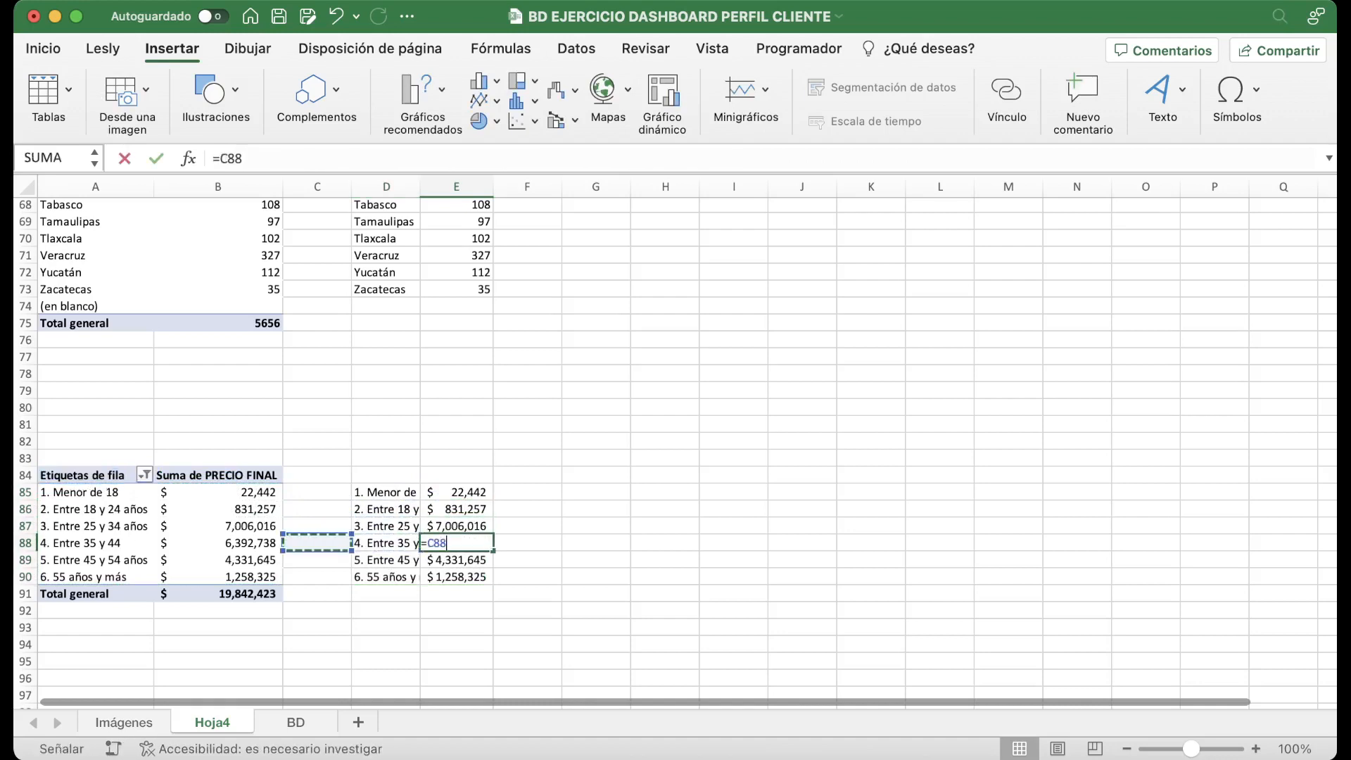
key(Return)
key(Delete)
text(=)
key(Left)
key(Left)
key(Left)
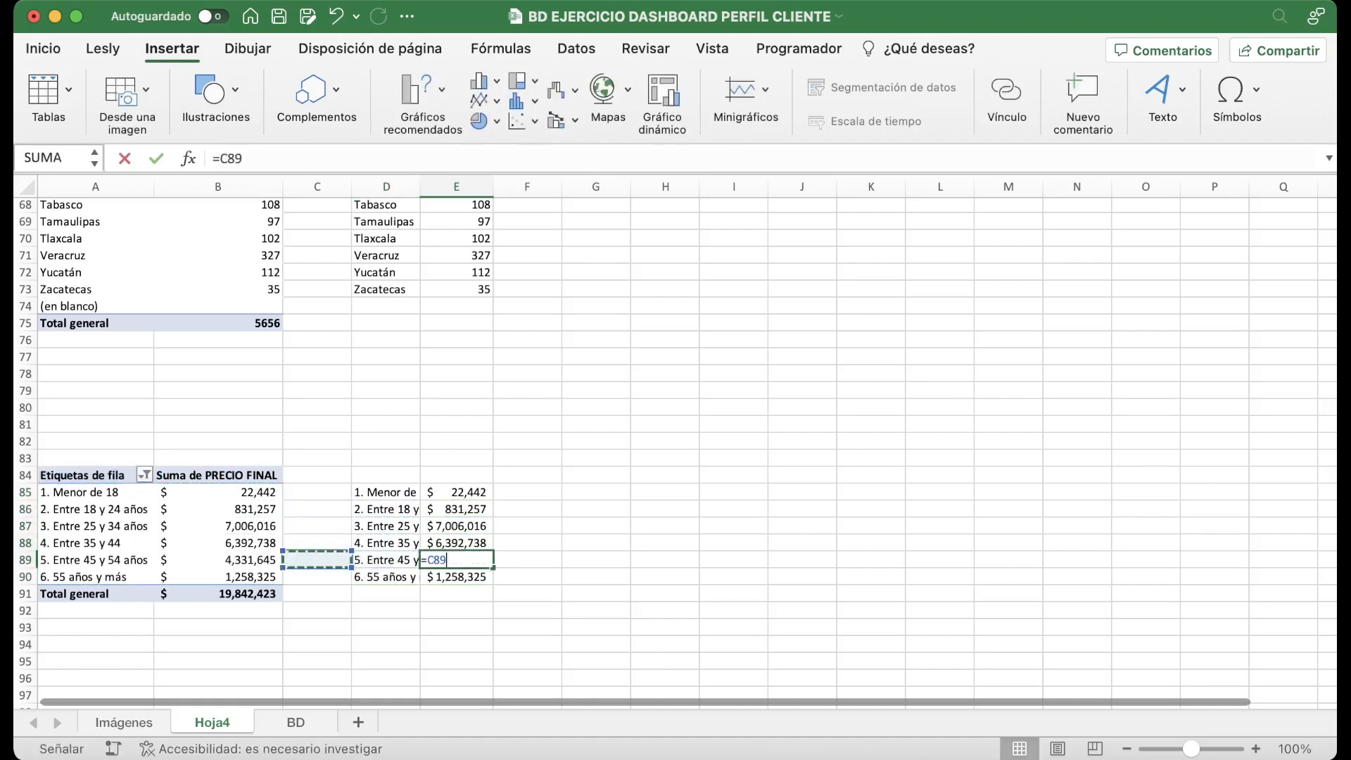
key(Return)
text(=)
key(Left)
key(Left)
key(Left)
key(Return)
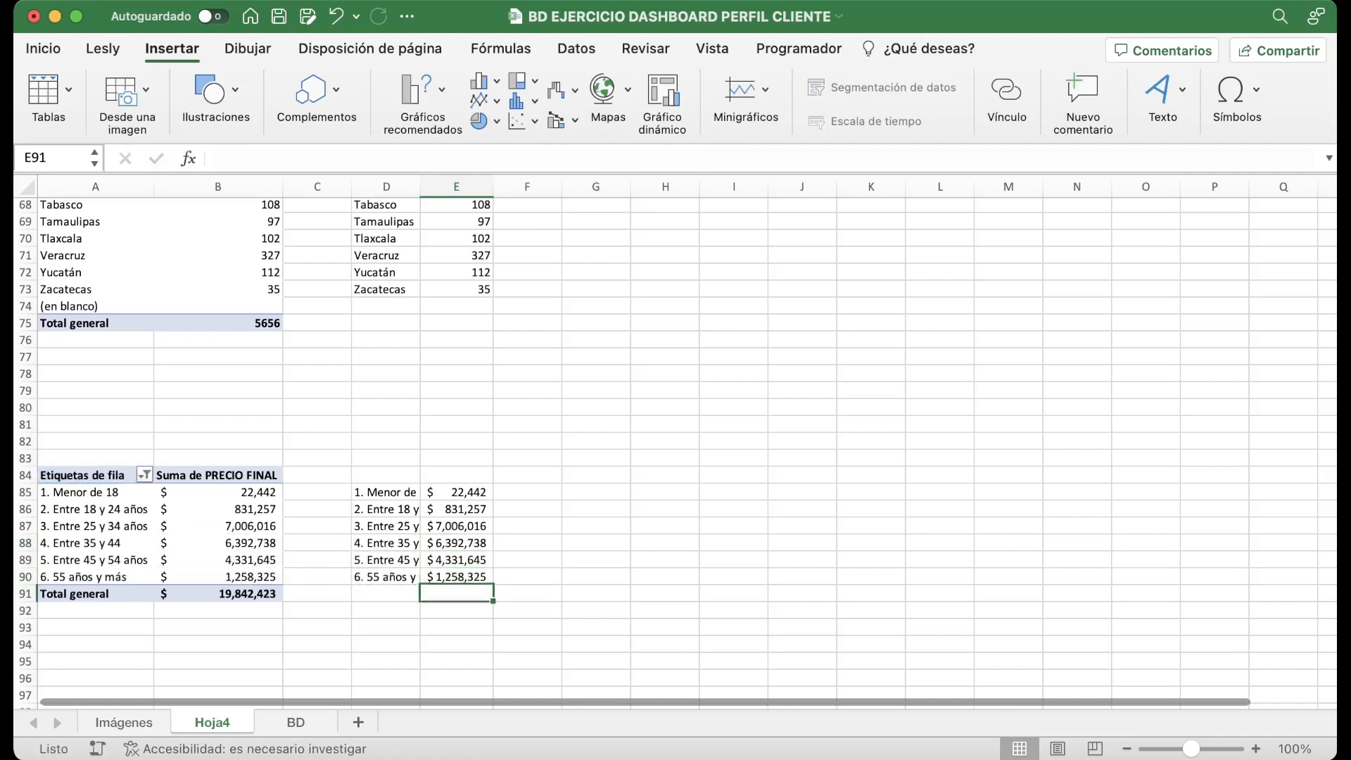
Insert a funnel chart from the age ranges and sums in D85:E90 and place it beside the data.
drag(385, 492, 458, 576)
click(562, 90)
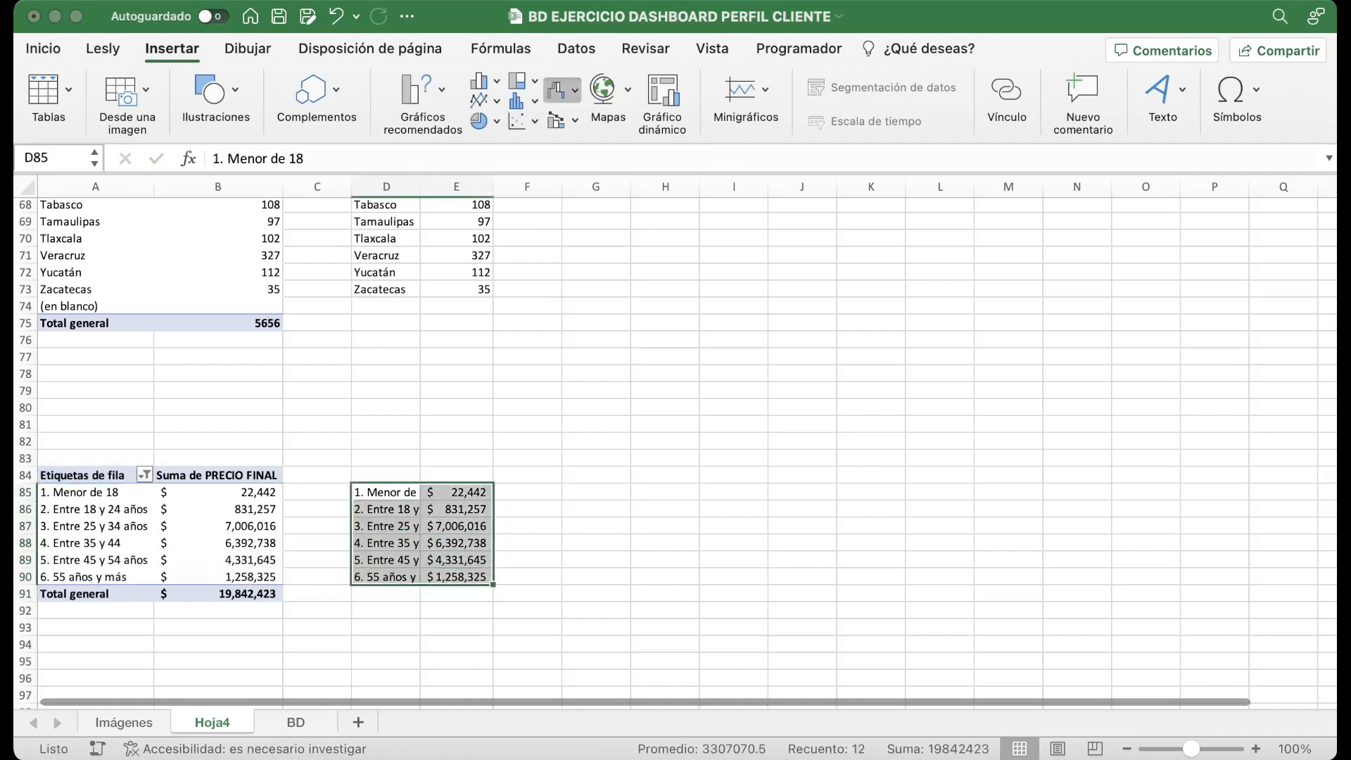
click(568, 200)
drag(598, 352, 679, 413)
Copy the age pivot table in A82:B94 and paste it at A100.
scroll(679, 413, down, 3)
drag(95, 360, 226, 563)
key(super+c)
click(95, 632)
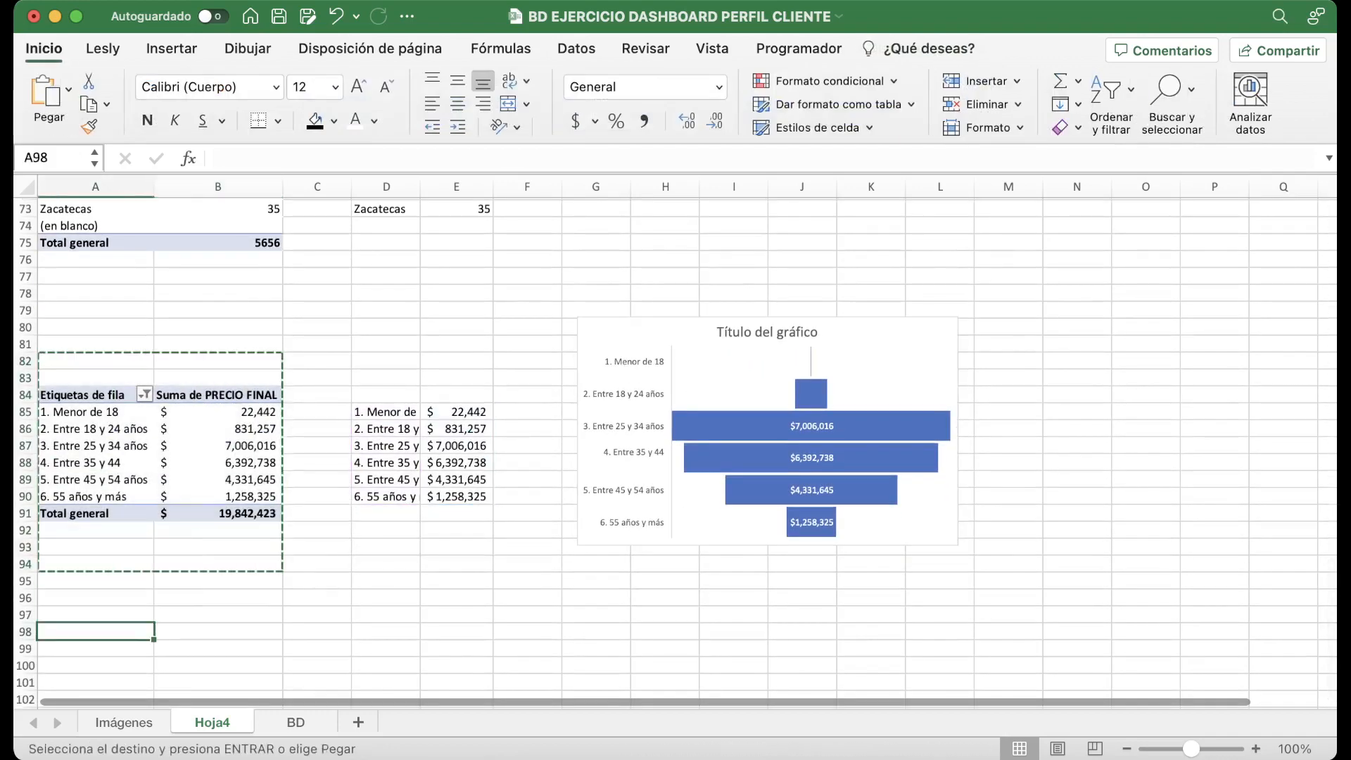
scroll(95, 633, down, 4)
key(Down)
key(Down)
key(super+v)
scroll(218, 523, down, 4)
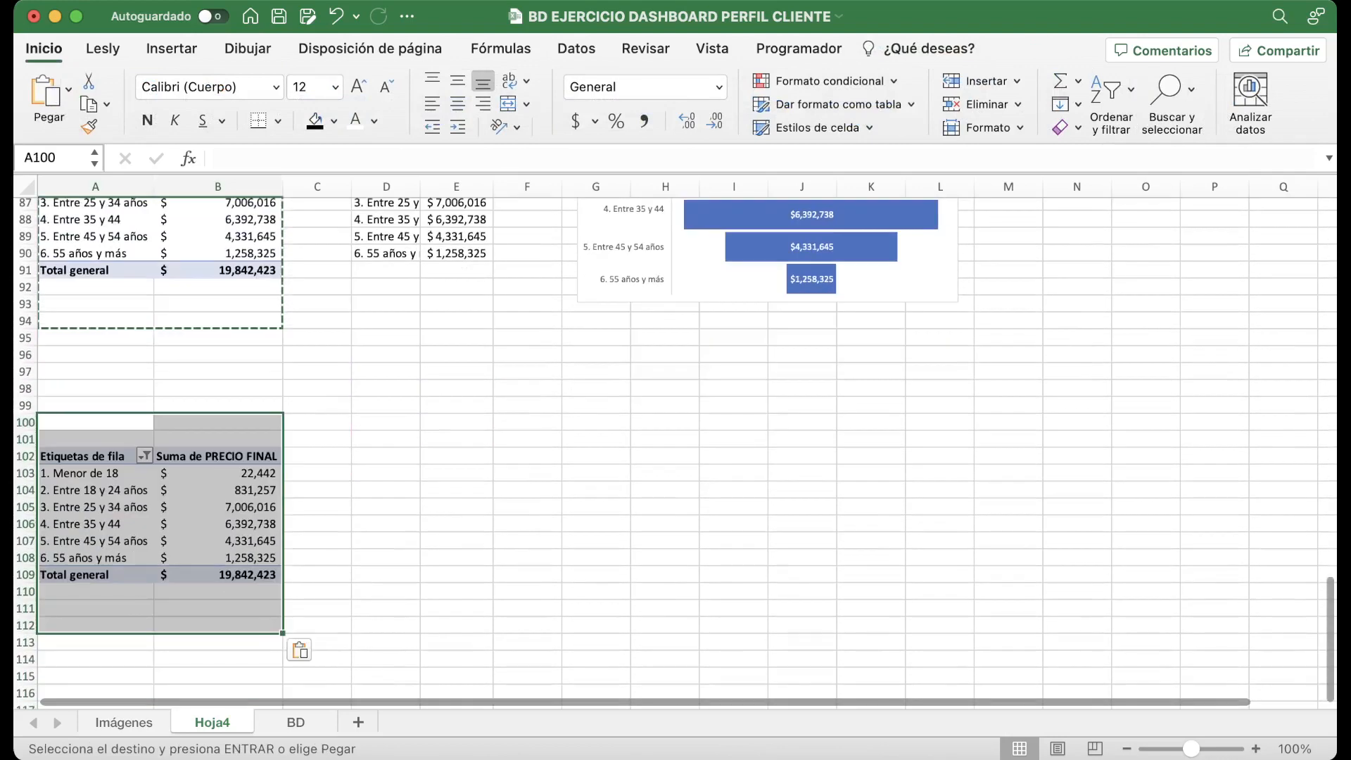
Replace Edad with Género as the row field of the pasted pivot table.
click(218, 524)
scroll(1037, 299, down, 3)
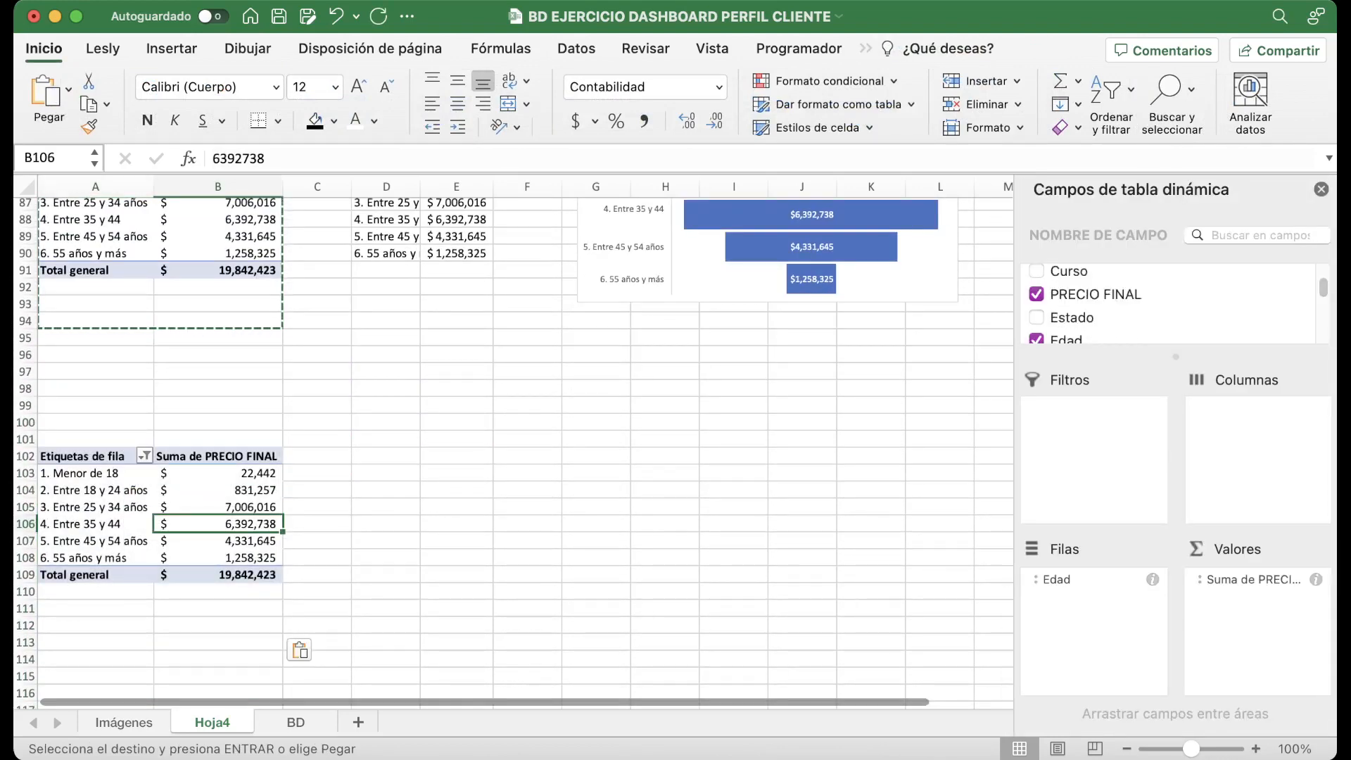
click(1037, 291)
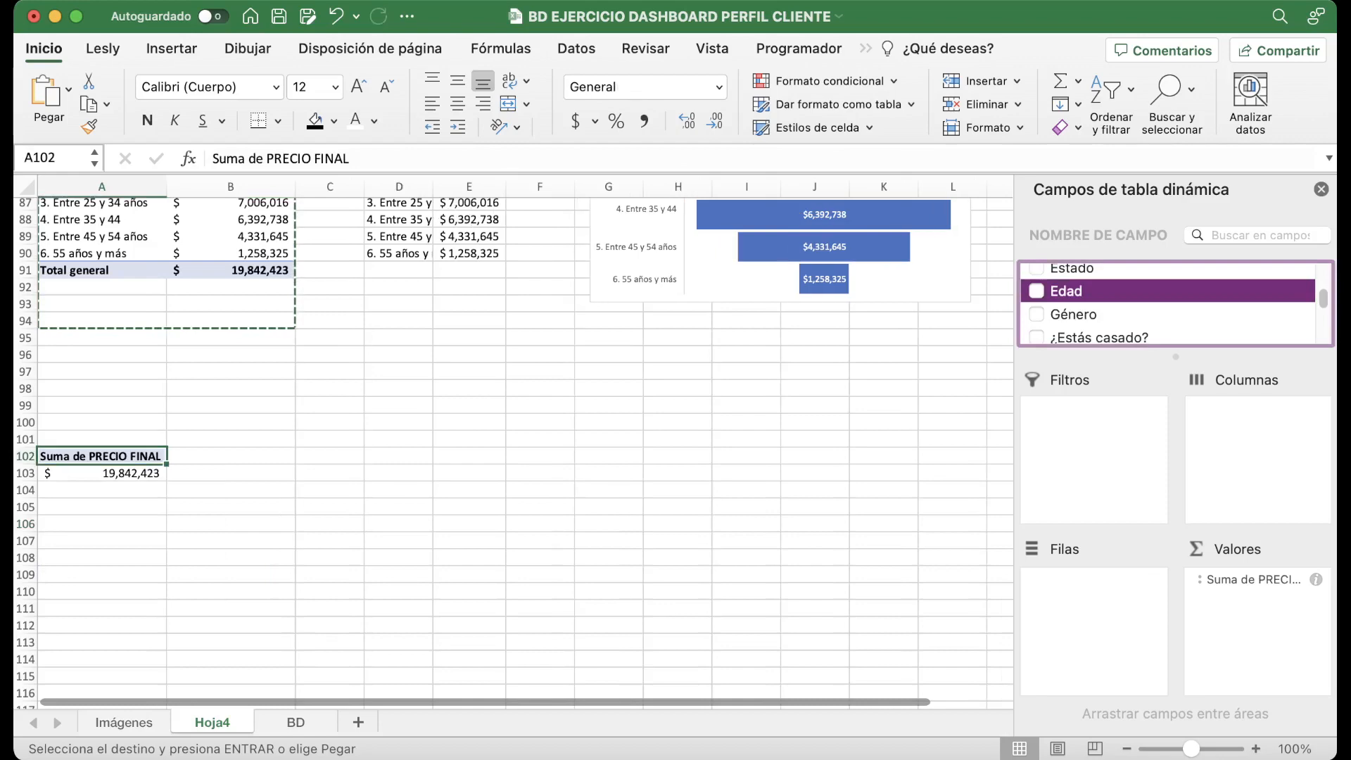
drag(1074, 314, 1094, 620)
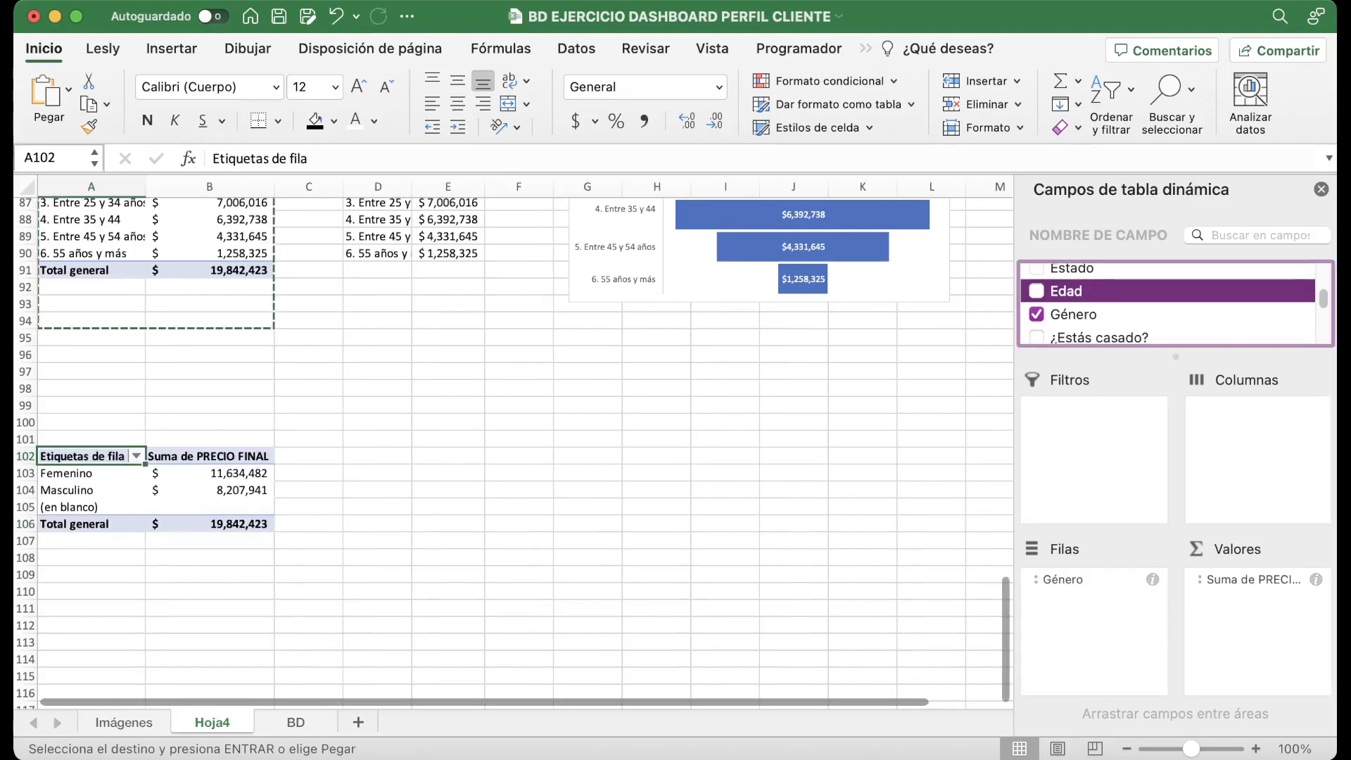
Filter the blank item (en blanco) out of the gender pivot table's row labels.
click(91, 491)
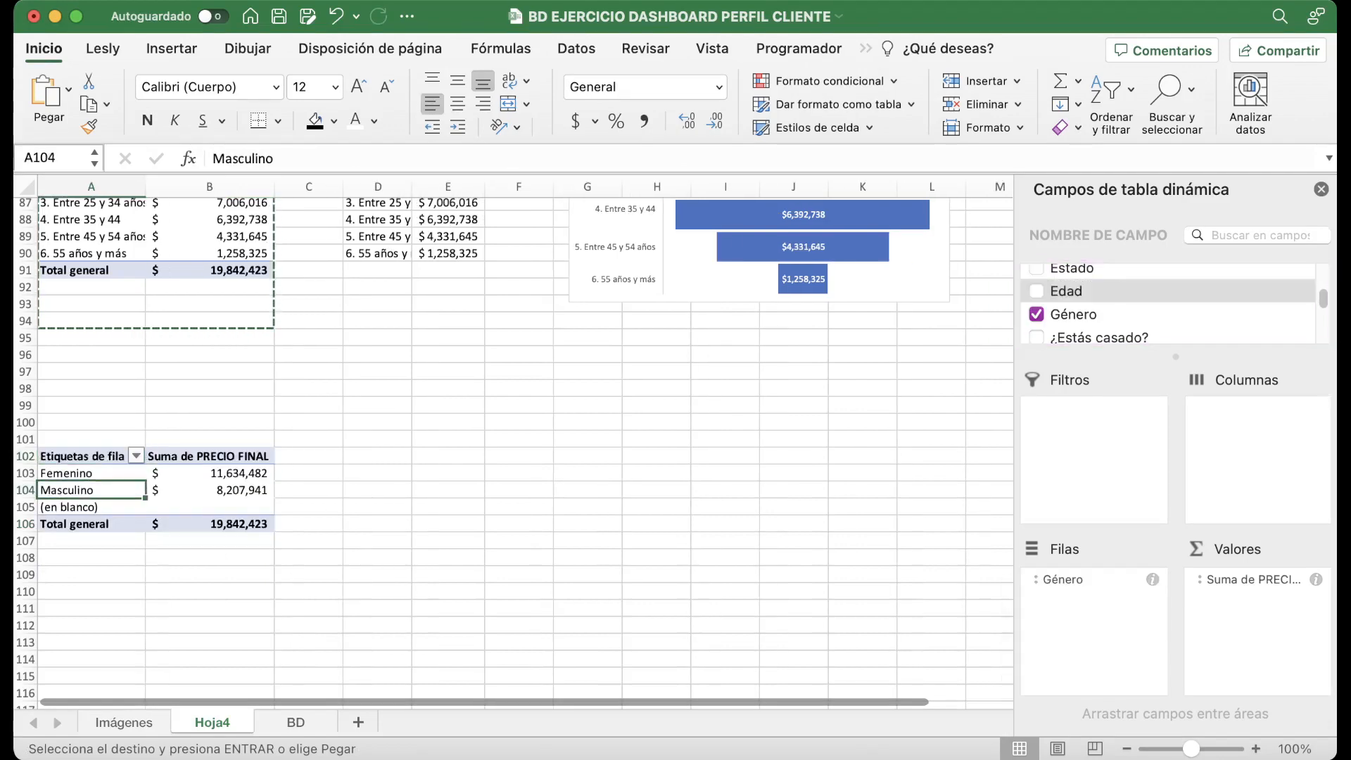
click(136, 456)
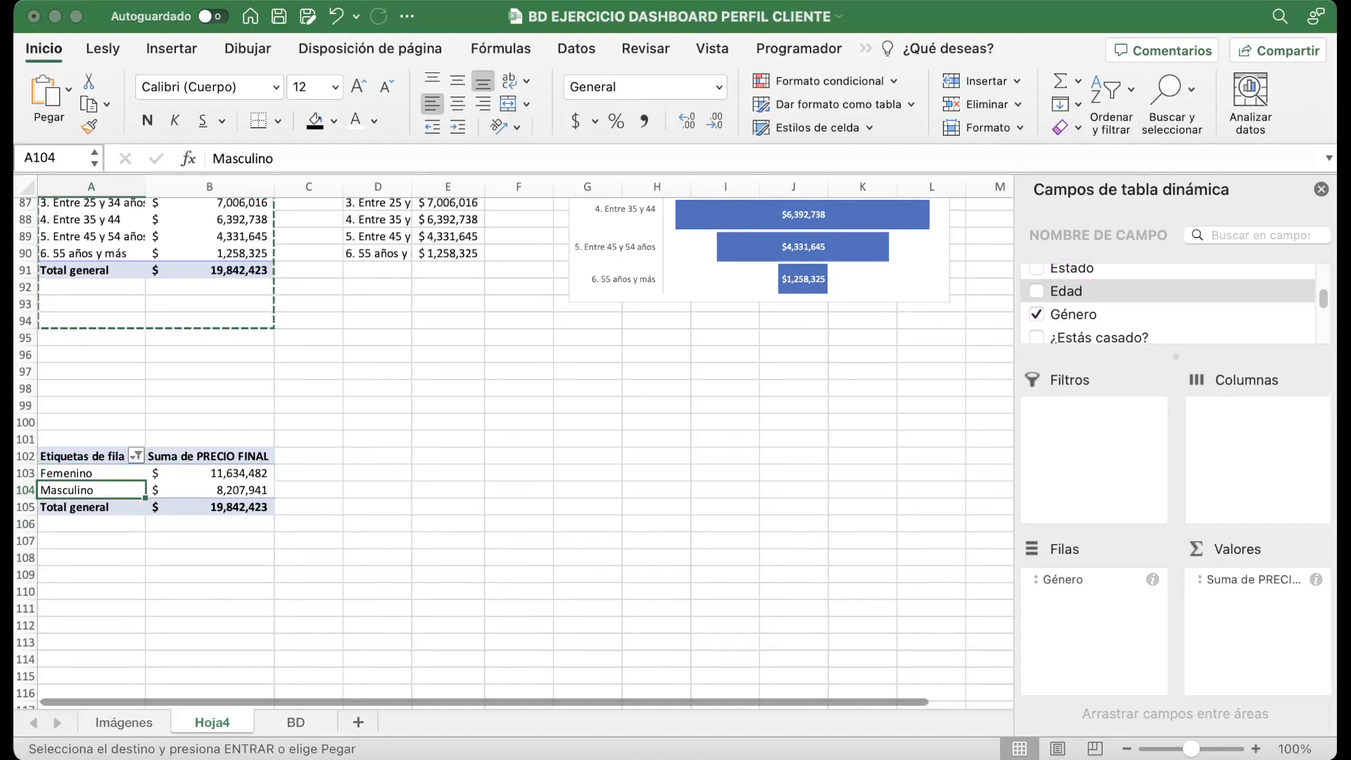
key(Escape)
Add PRECIO FINAL to the gender pivot table's values a second time and summarize the first PRECIO FINAL value by count.
drag(92, 474, 210, 491)
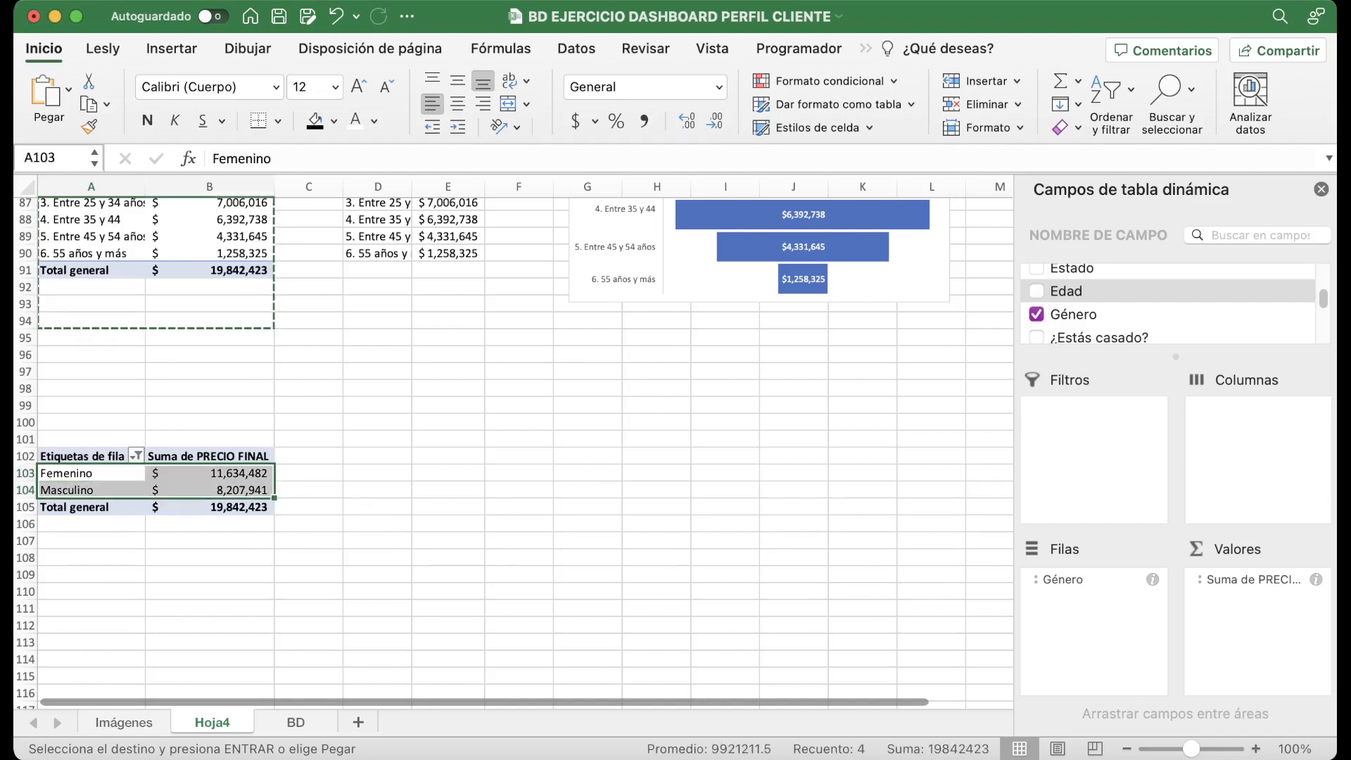
click(210, 473)
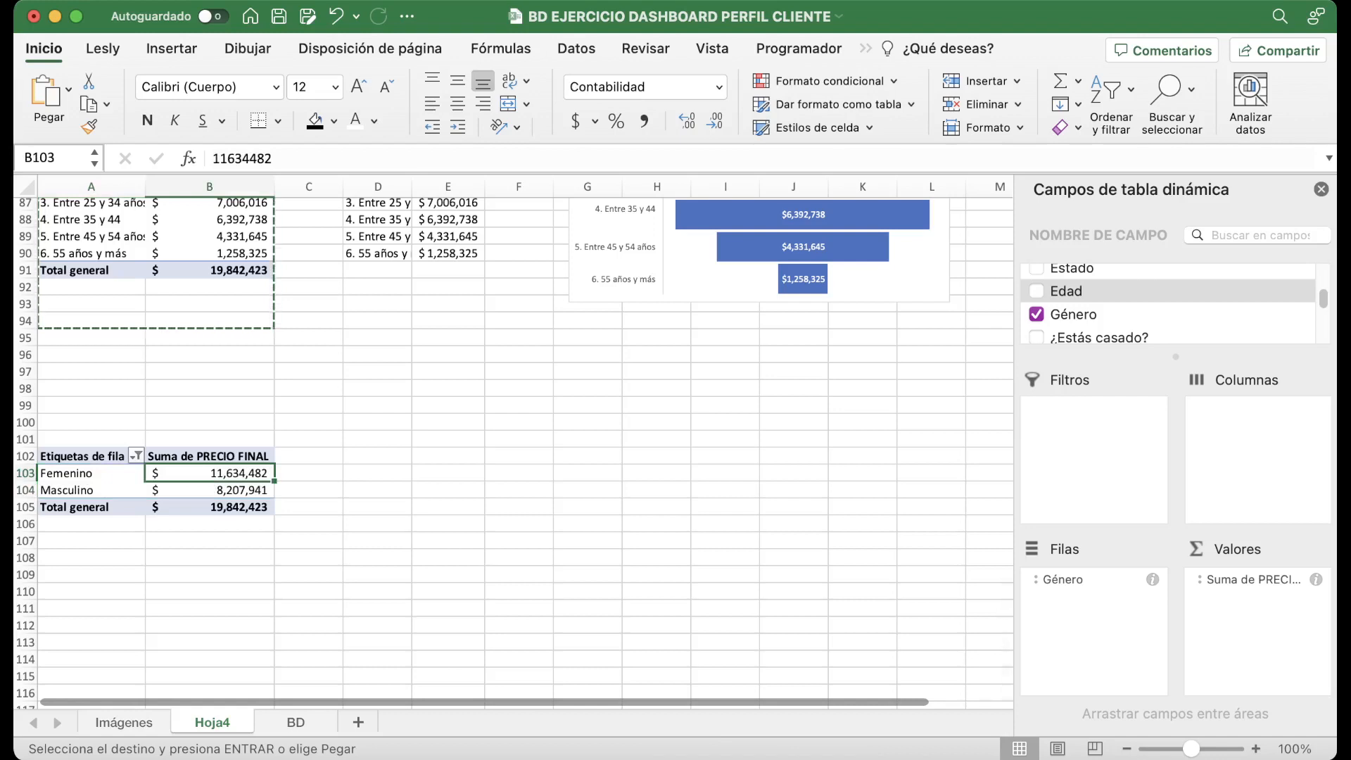
scroll(1169, 303, up, 3)
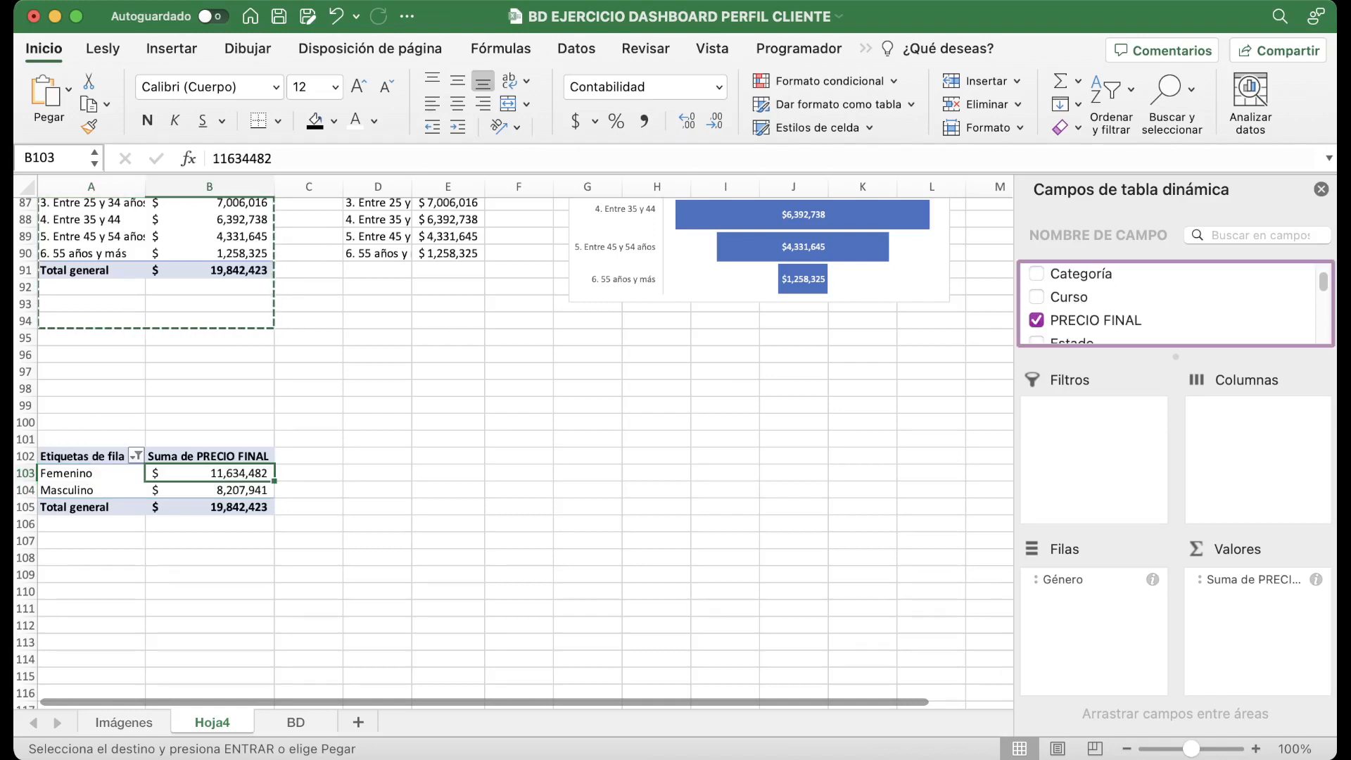
drag(1096, 320, 1253, 620)
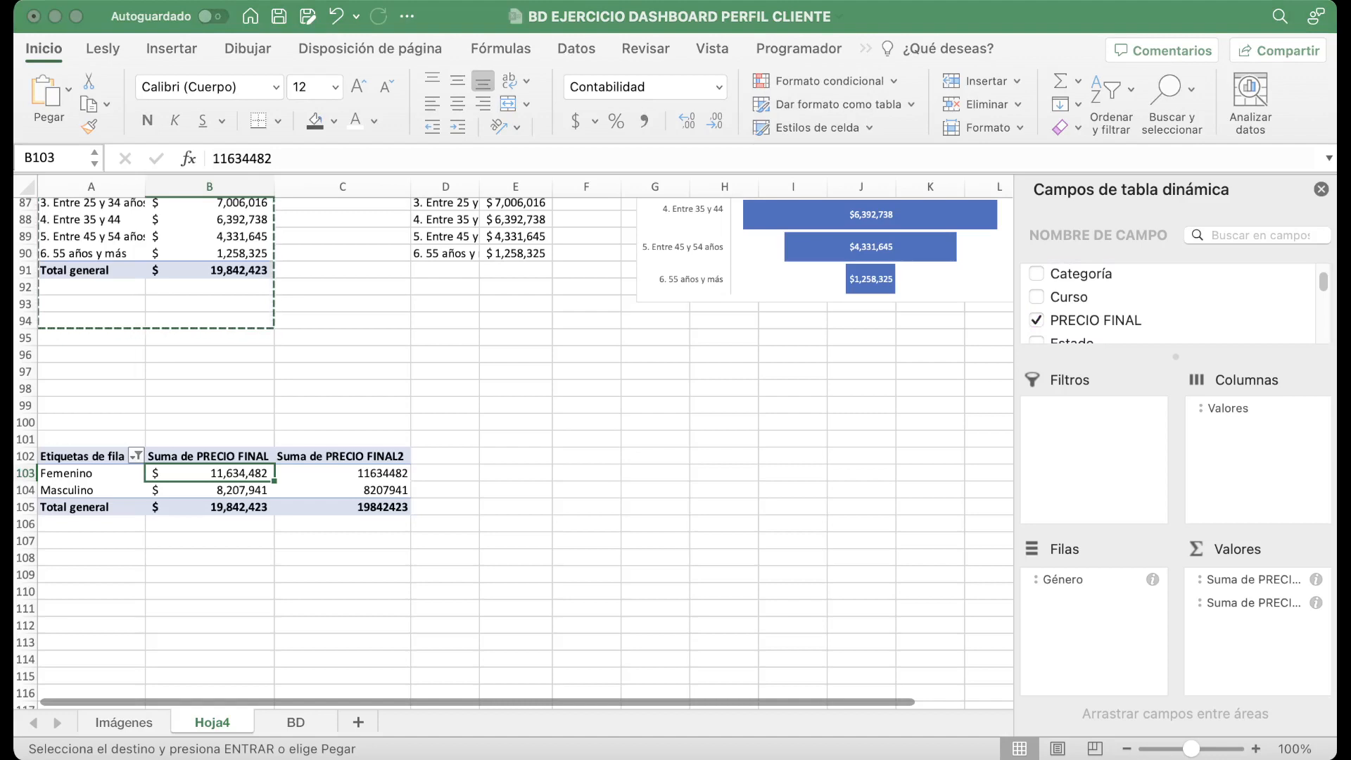
key(Return)
Summarize the second PRECIO FINAL value by count, shown as a percentage of the total with one decimal place.
click(1254, 603)
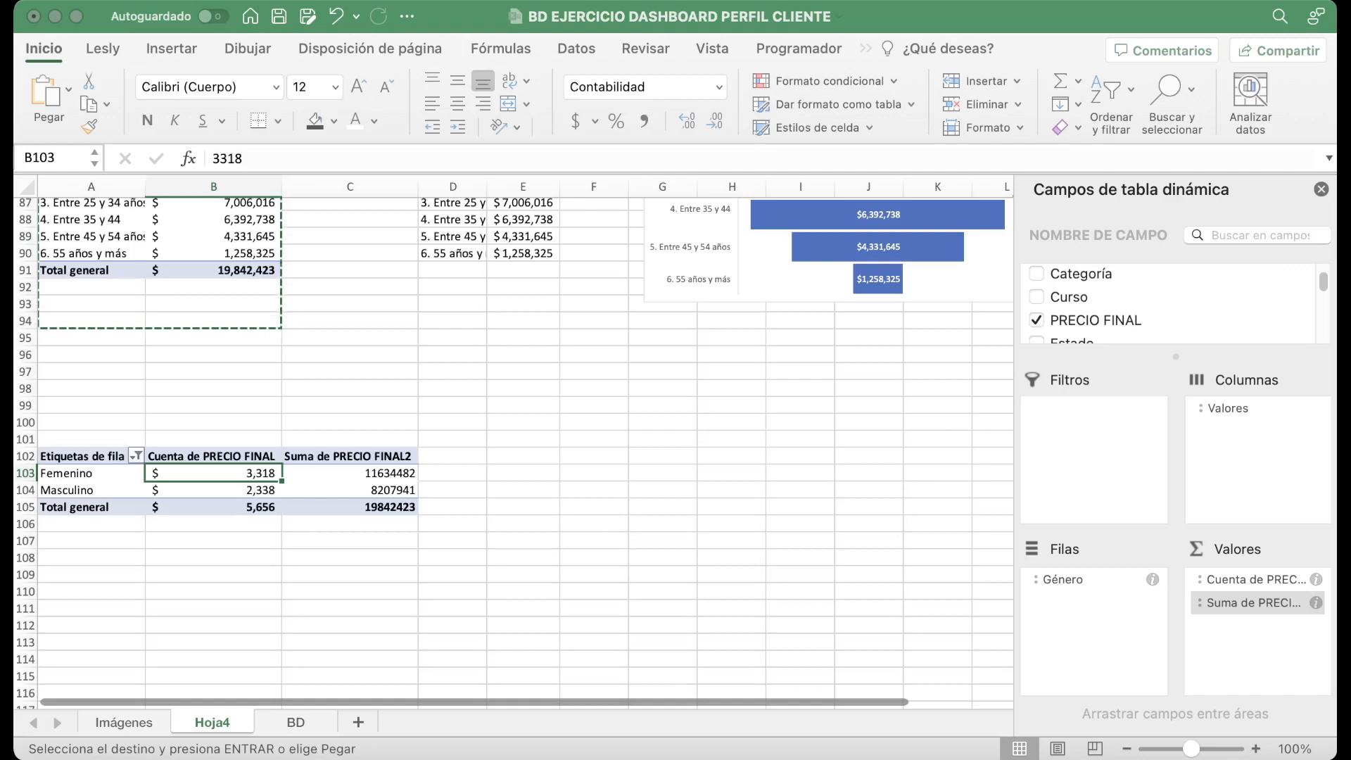
key(Return)
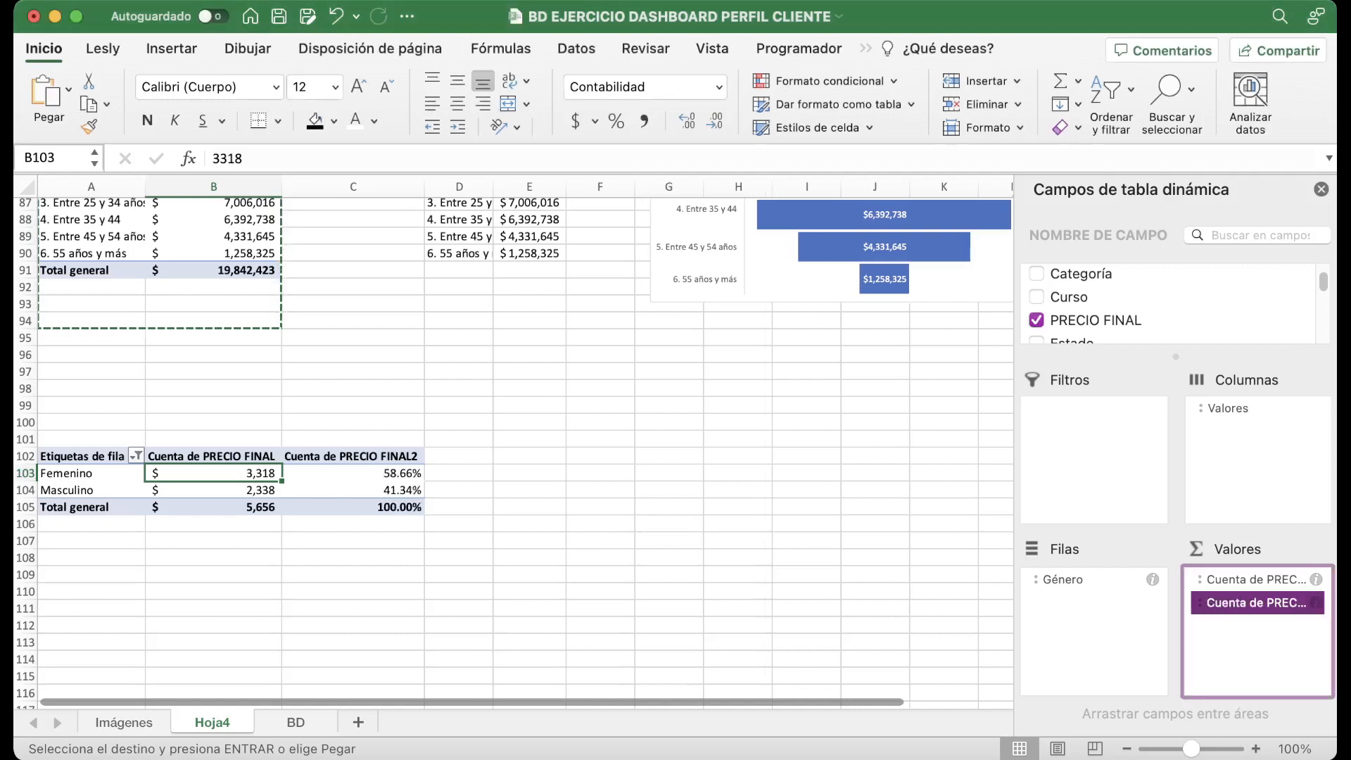
drag(353, 474, 236, 474)
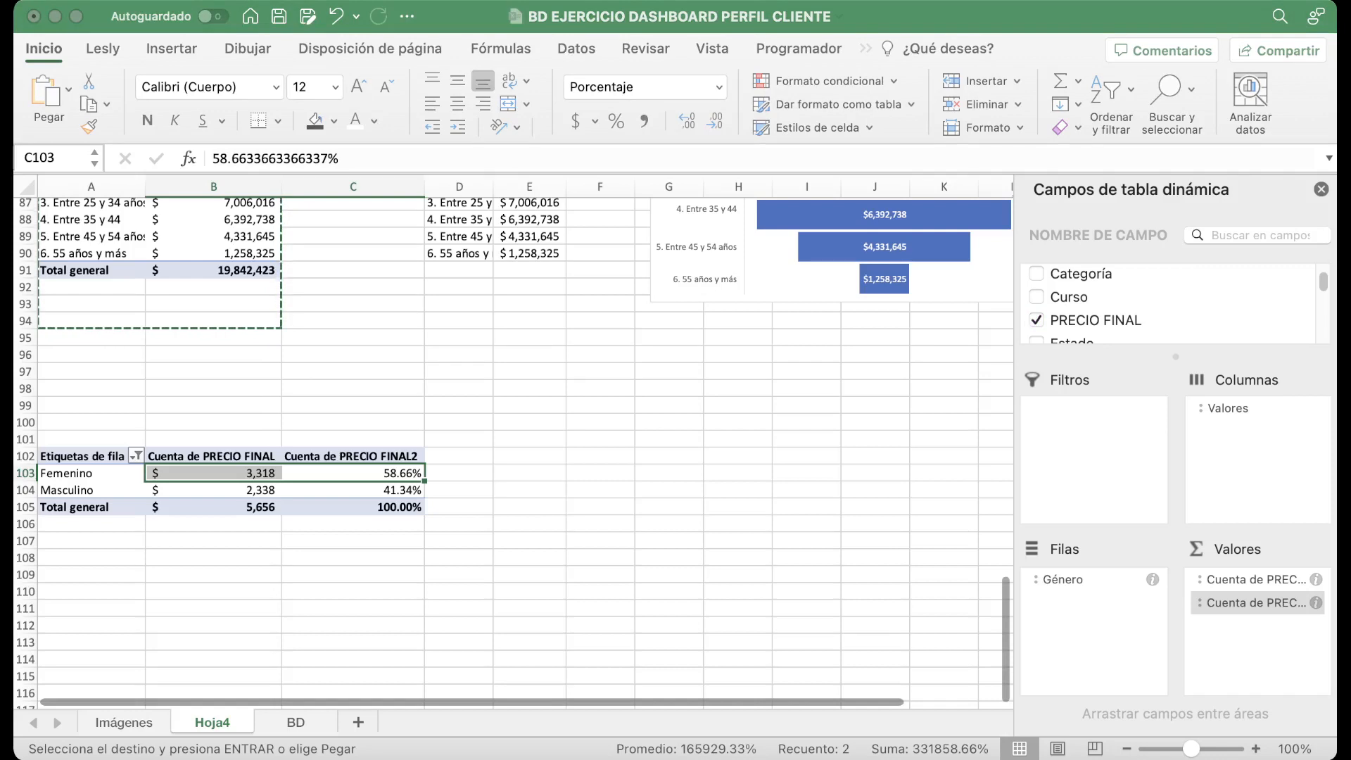
key(Return)
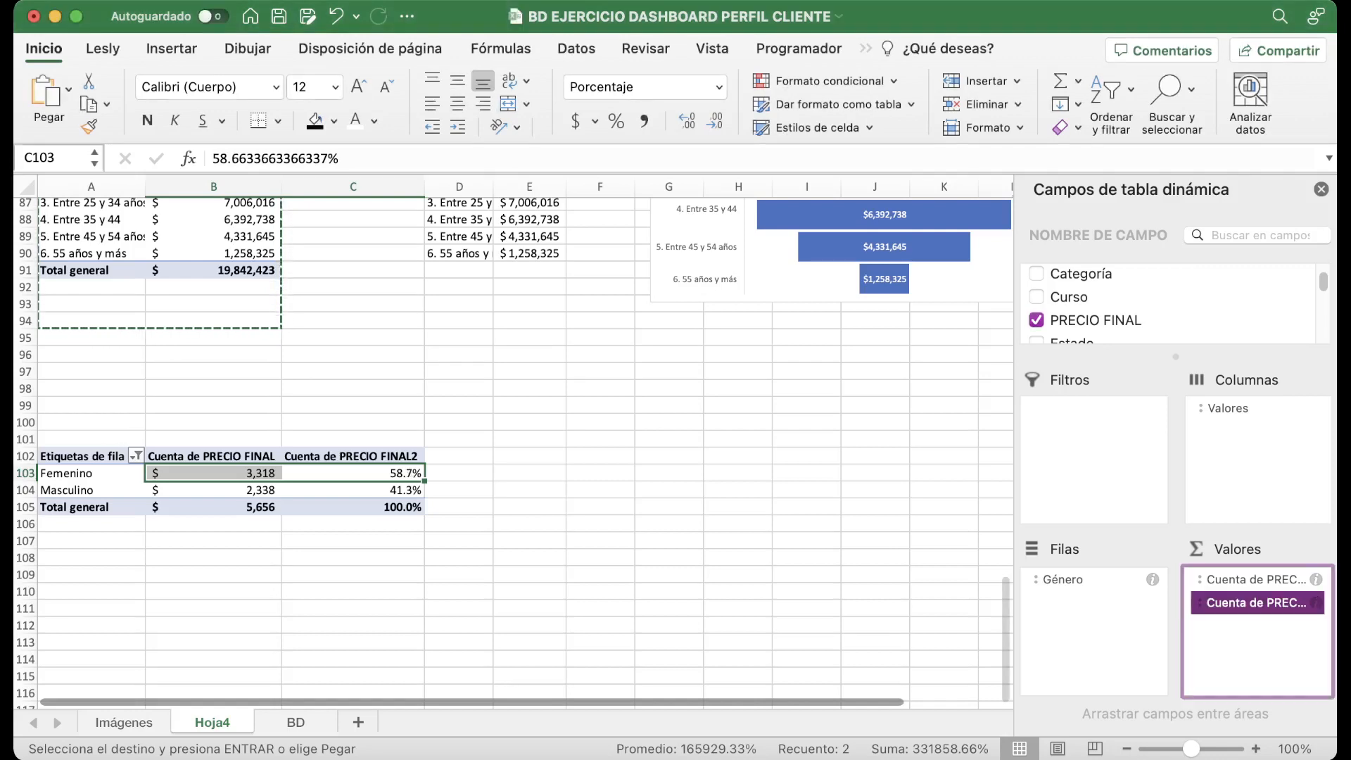
click(529, 575)
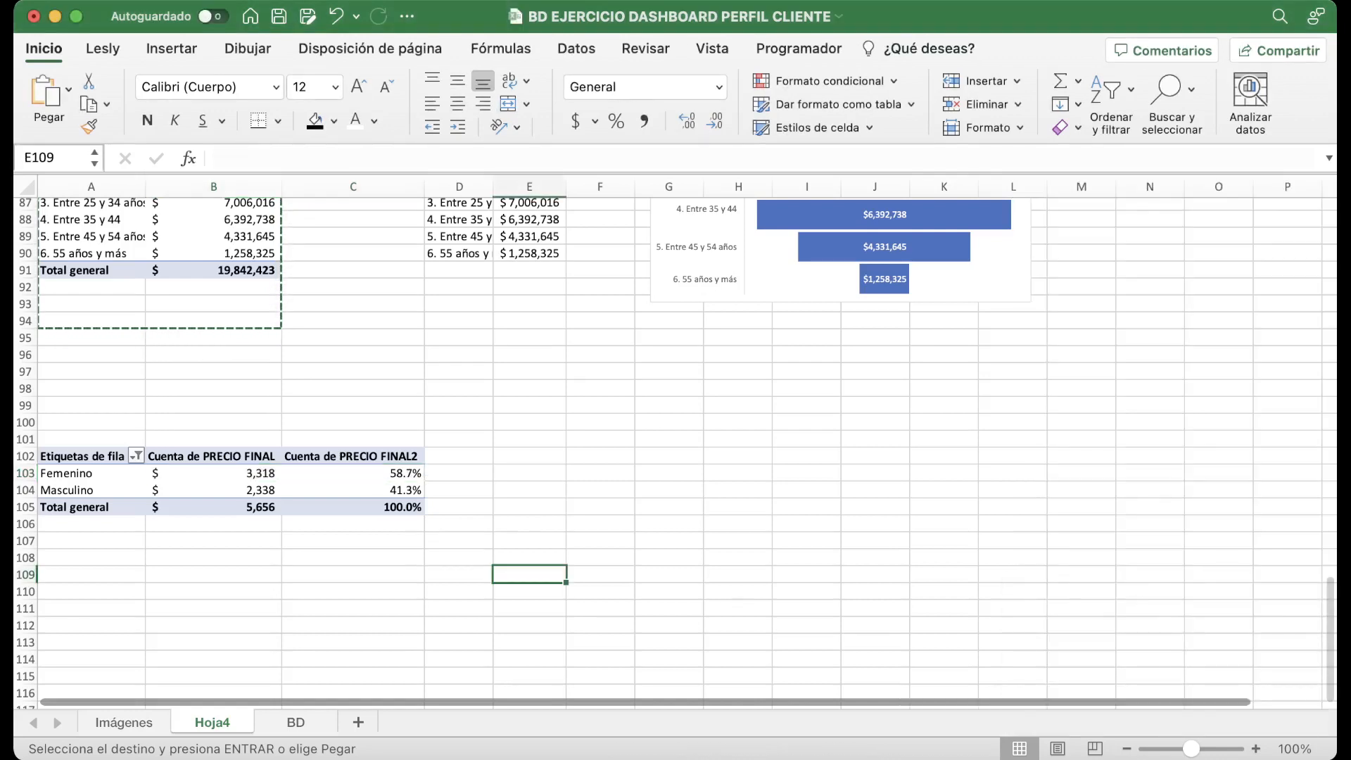
Insert a clustered column chart from the gender data in A103:C104, place it beside the pivot table and enlarge it.
drag(91, 473, 363, 490)
click(172, 48)
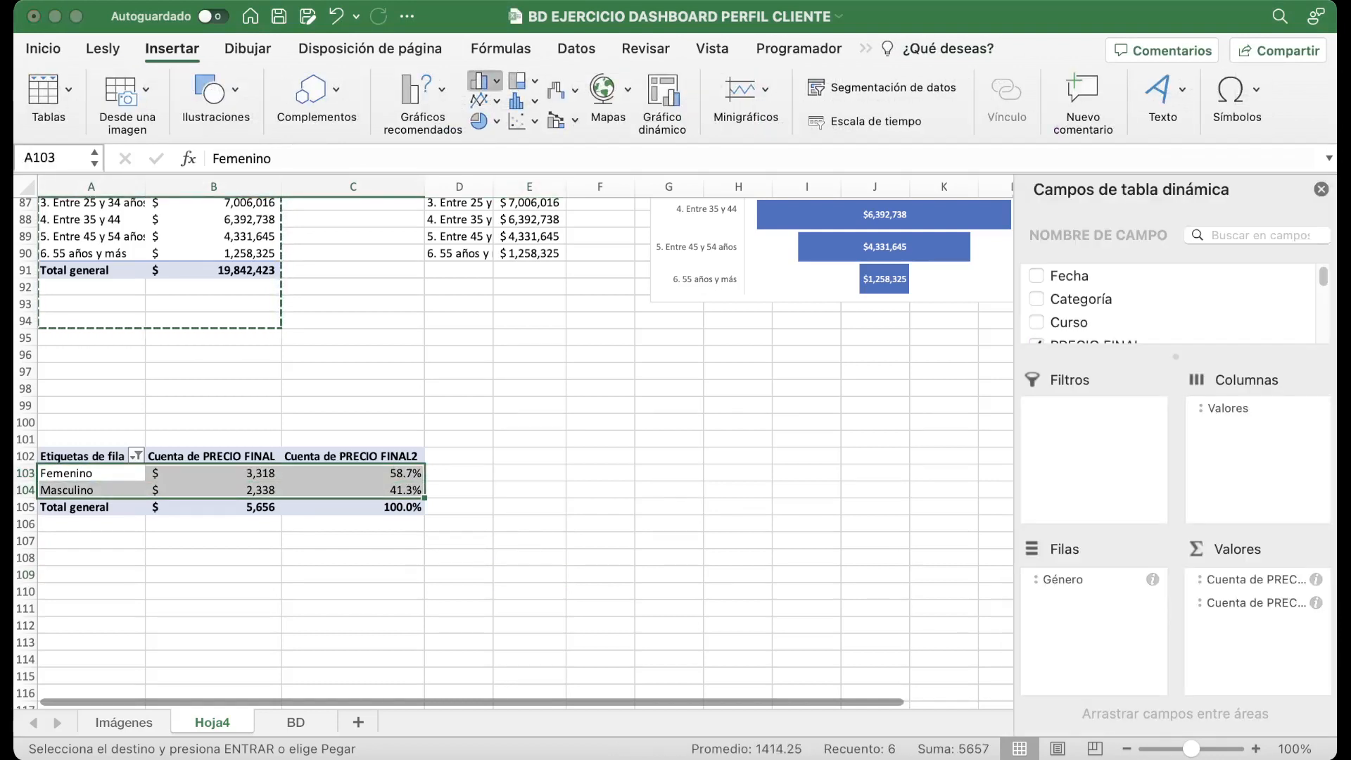
click(493, 134)
drag(633, 366, 800, 396)
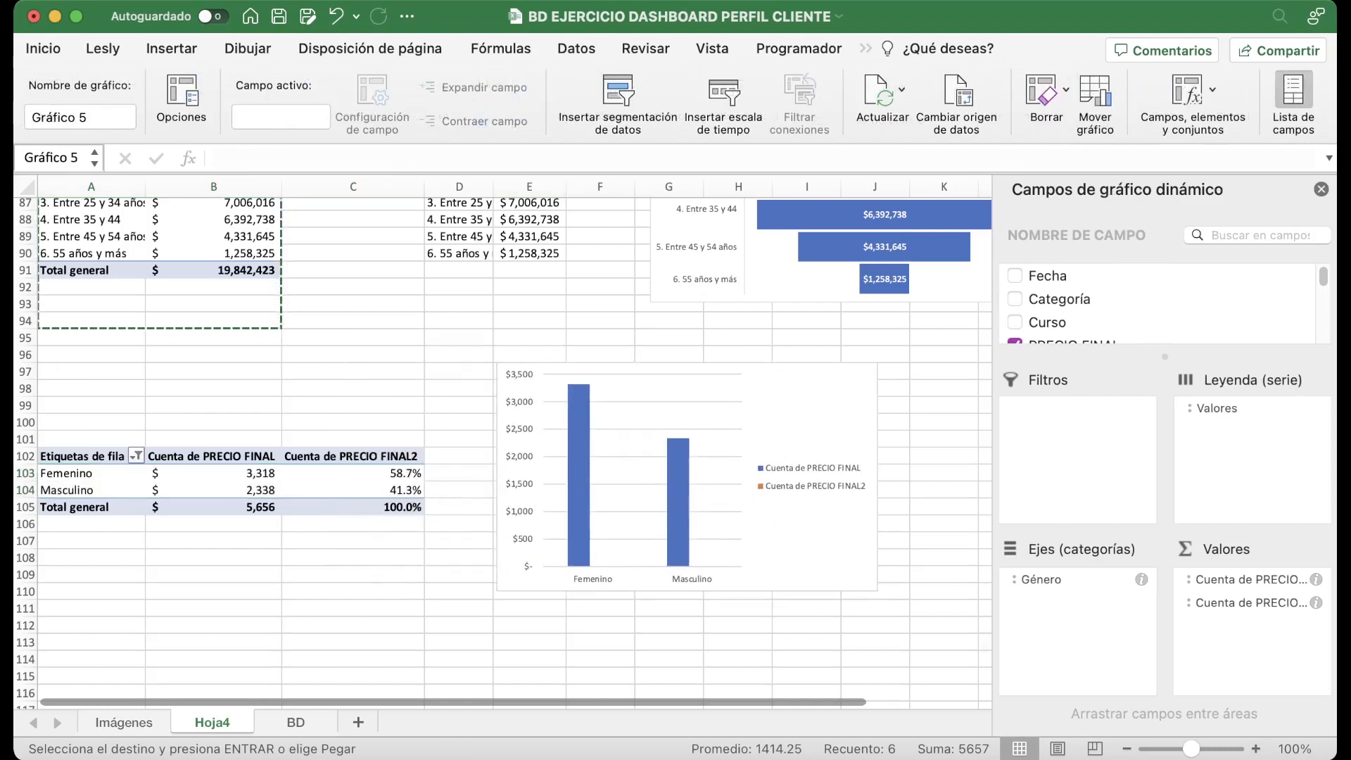
drag(881, 594, 927, 622)
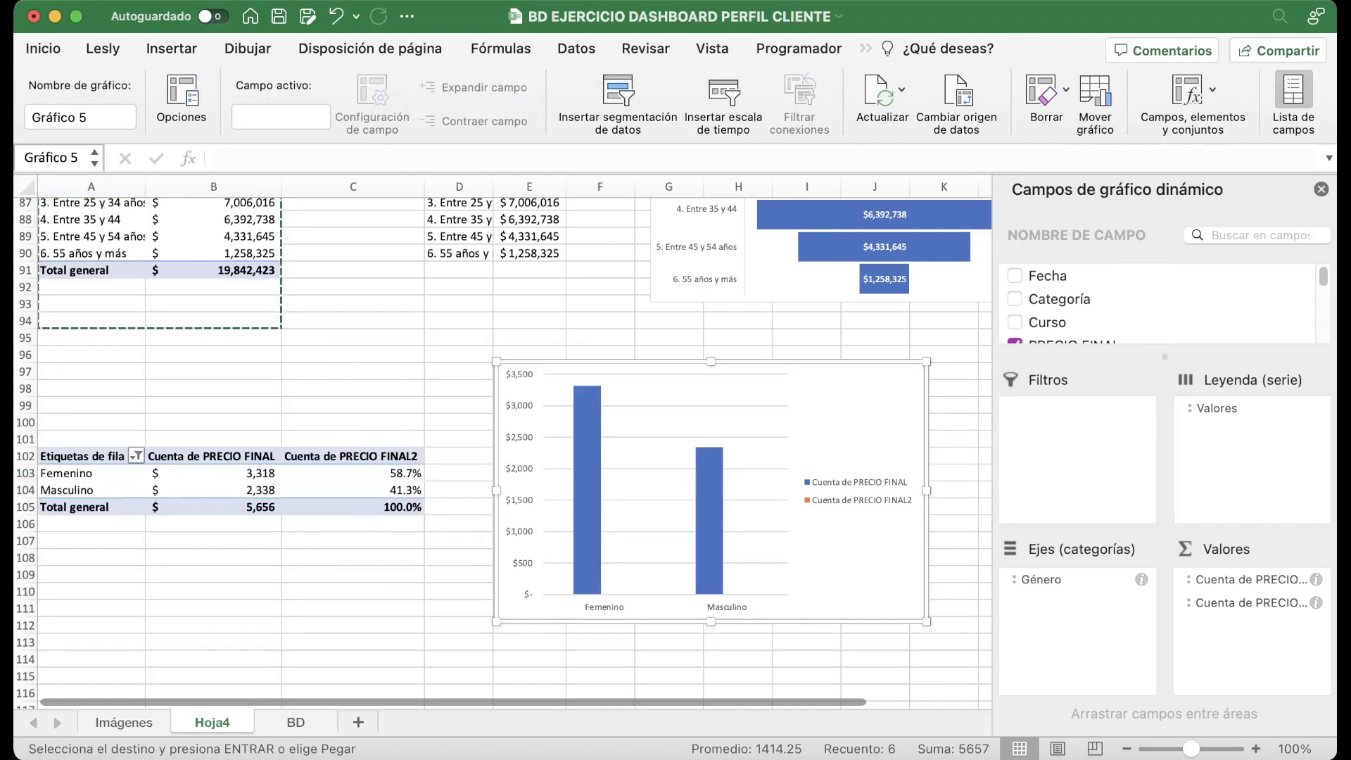
Rename the gender pivot table's value headers in B102 and C102 as Cantidad and %.
click(213, 457)
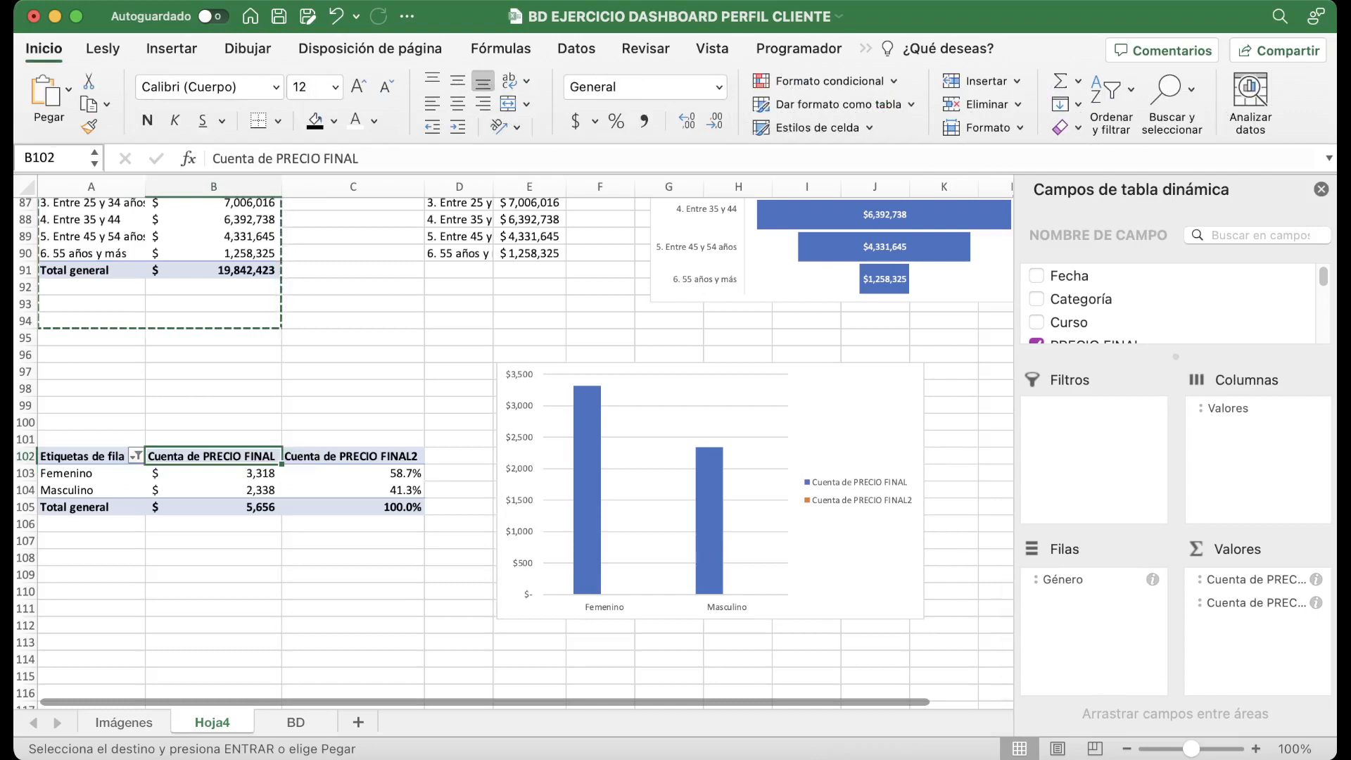
text(Cantidad)
key(Tab)
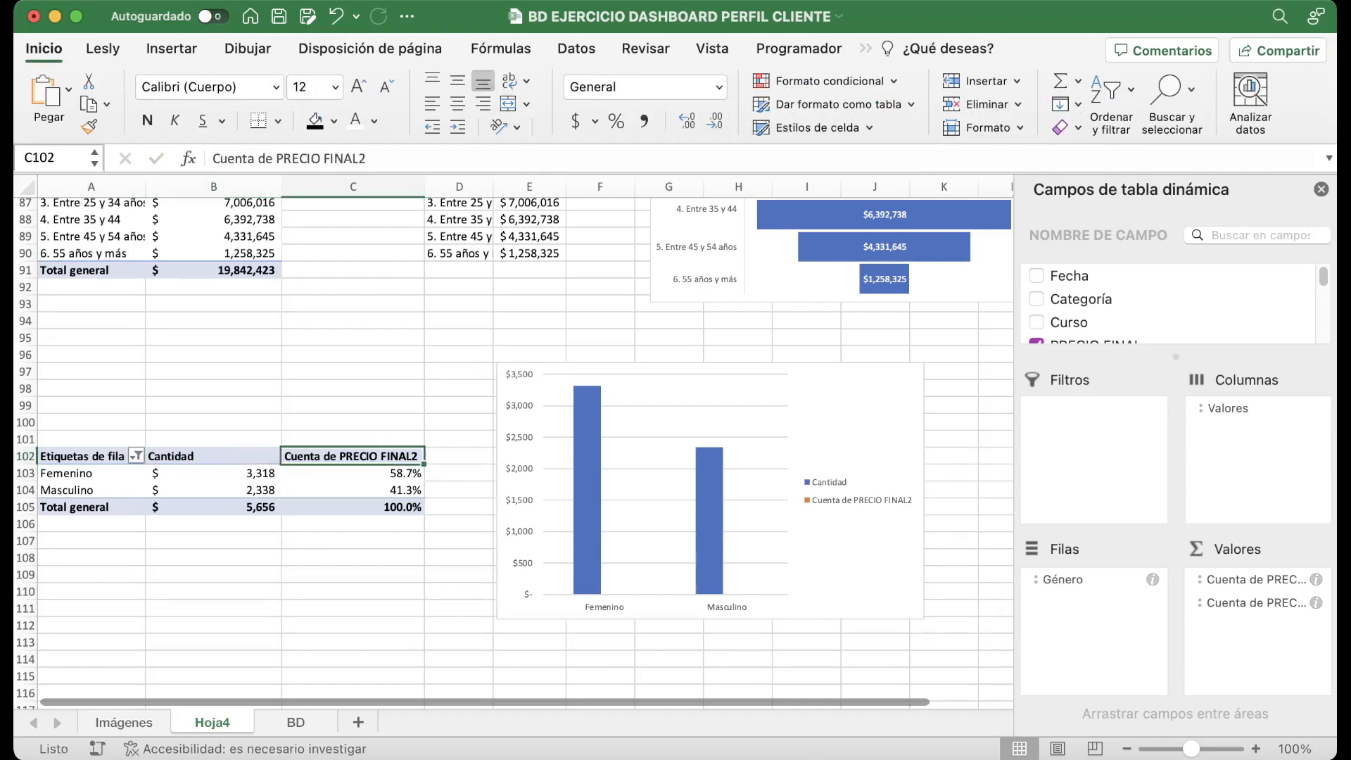
text(%)
key(Return)
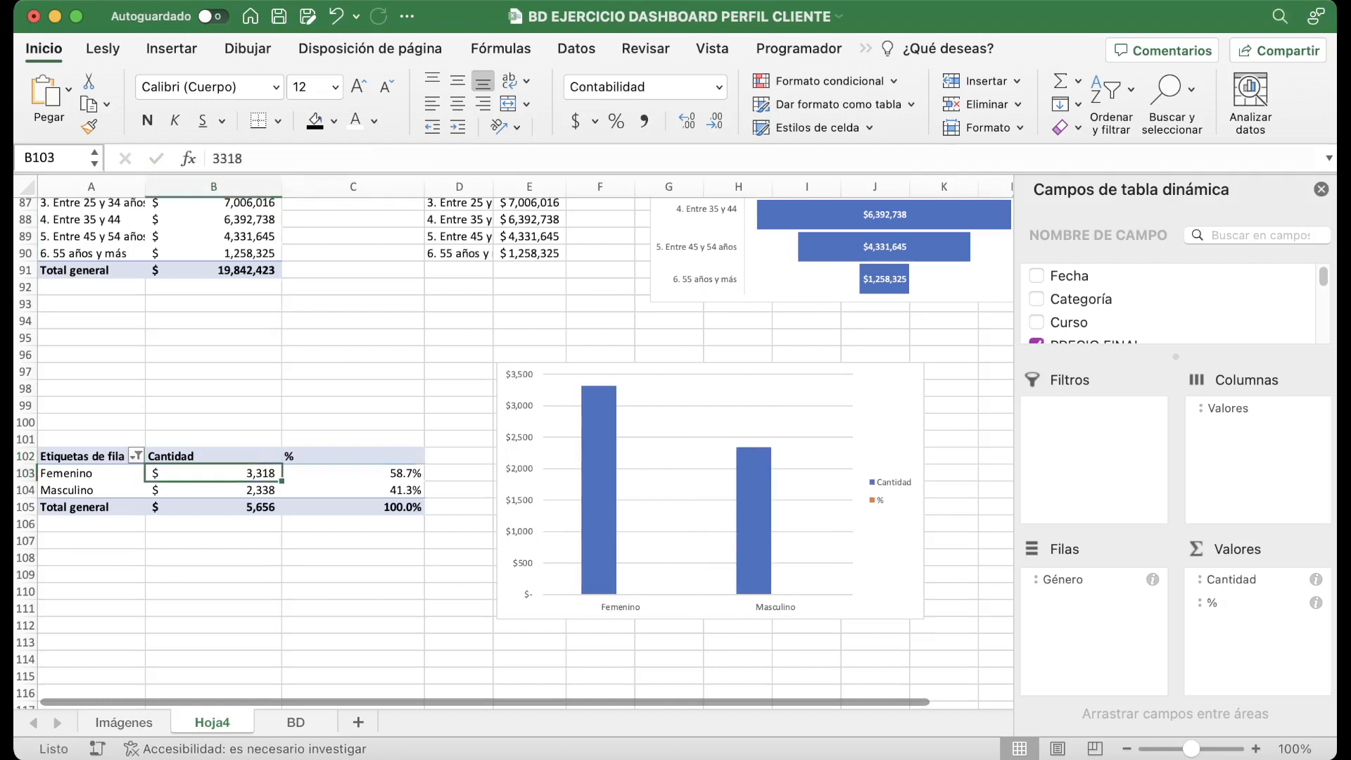
Plot the gender chart's % series on the secondary axis.
click(878, 499)
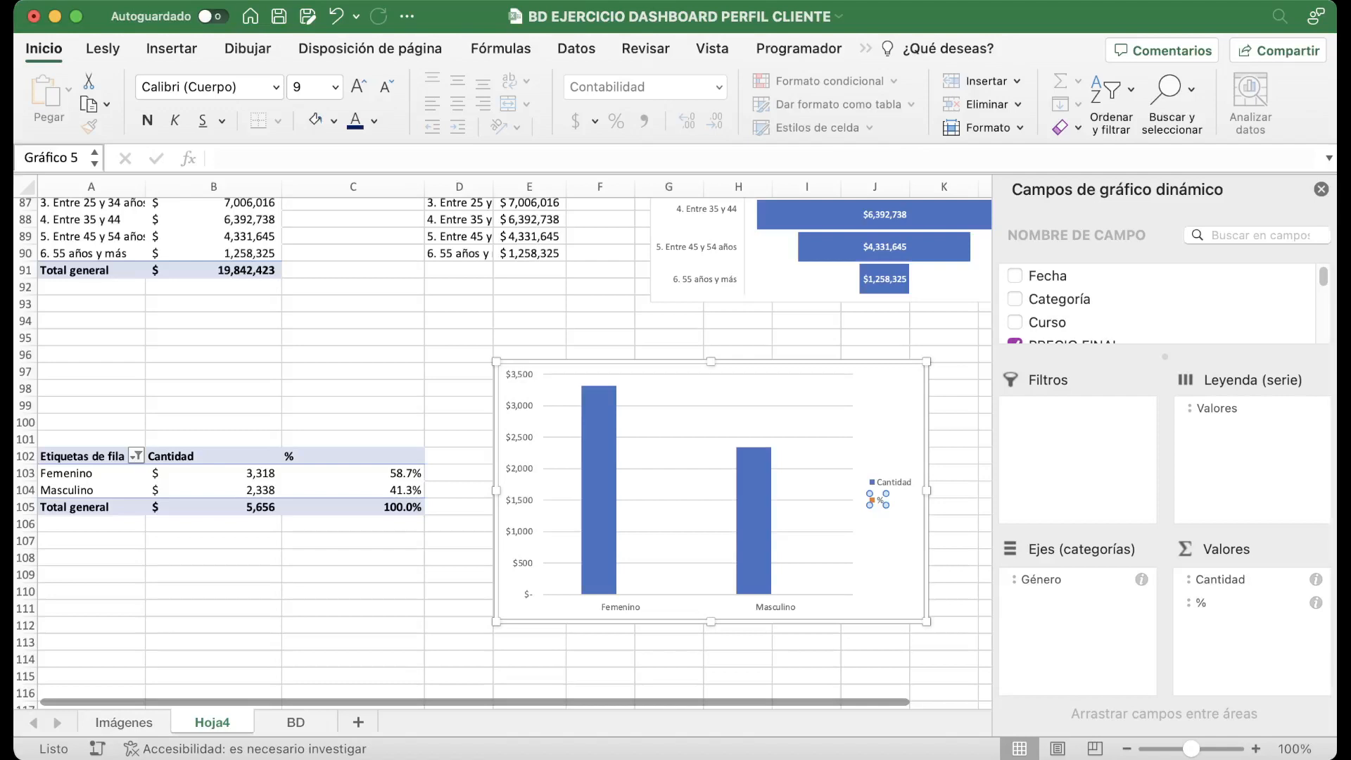
double_click(875, 500)
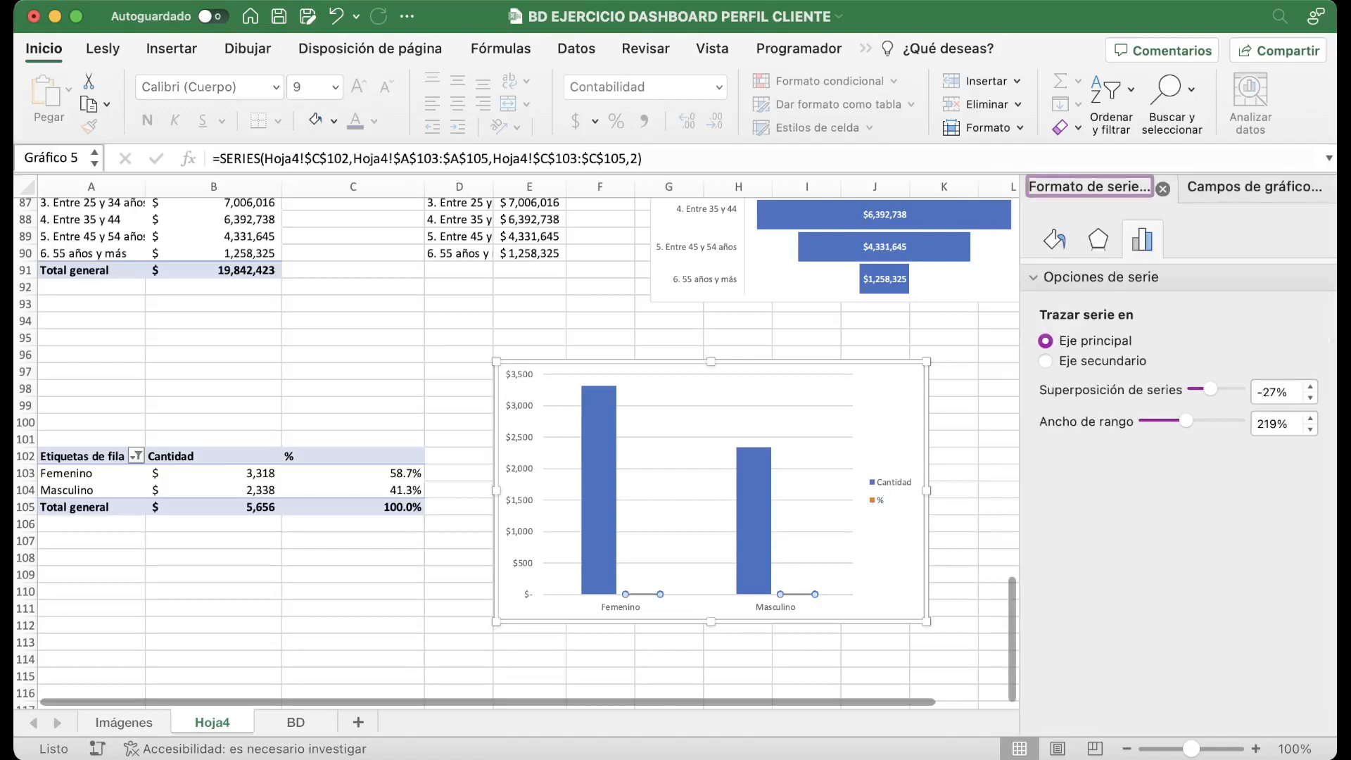
click(1045, 361)
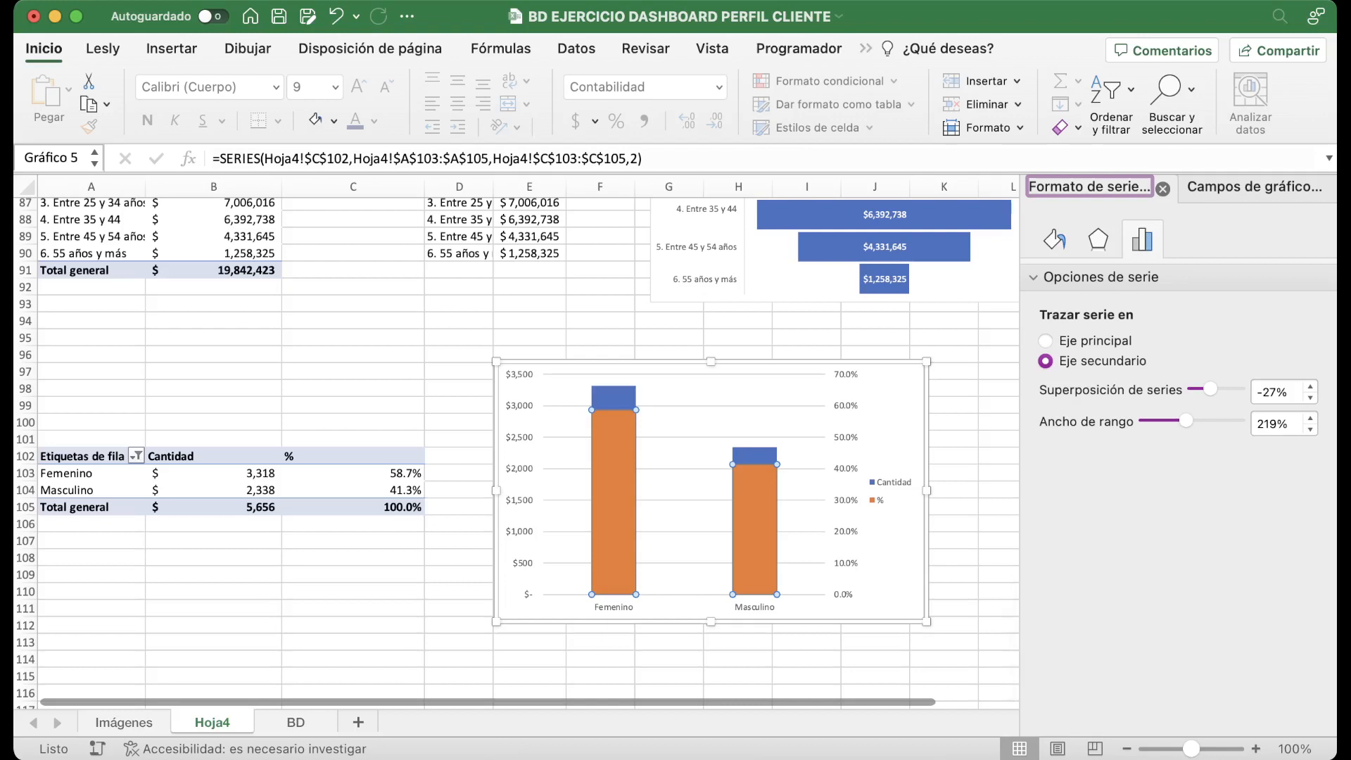
Change the gender chart's % series to a line with markers.
click(905, 74)
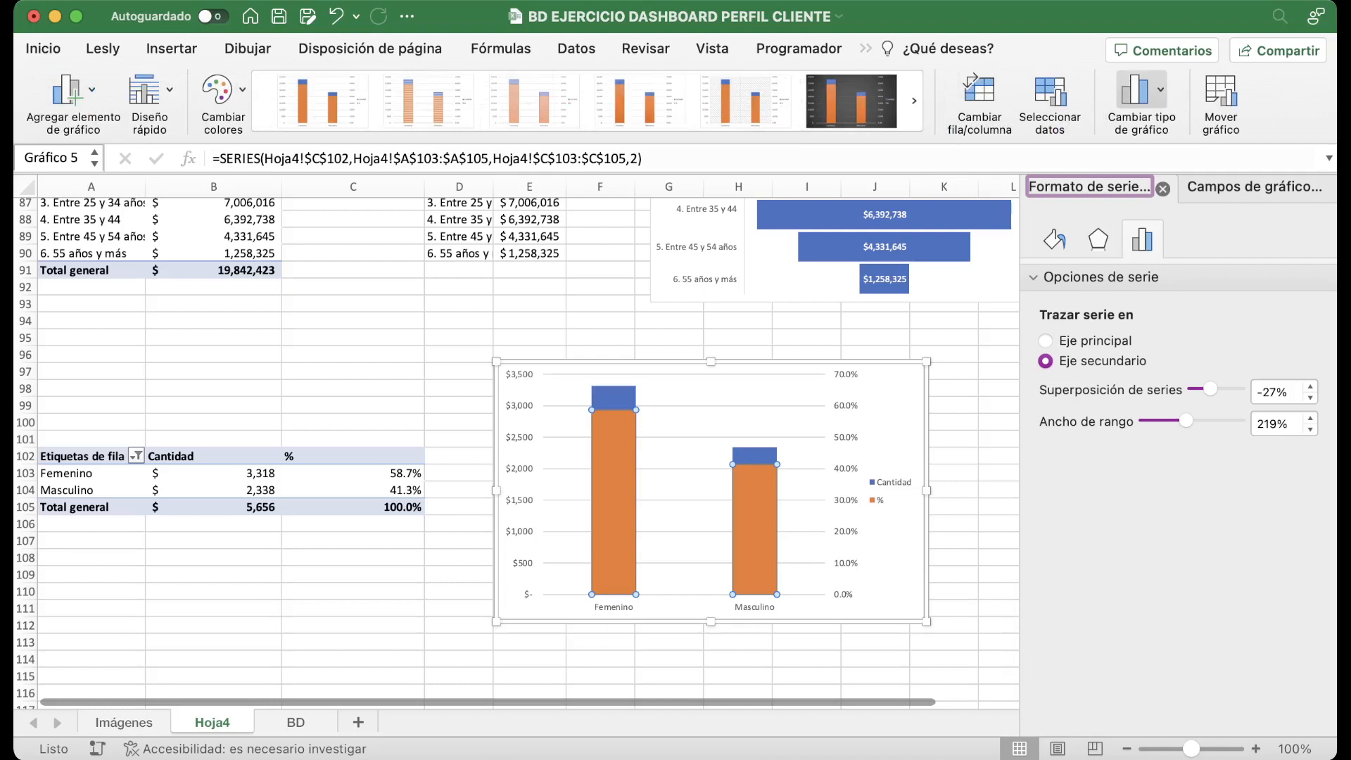
click(1142, 92)
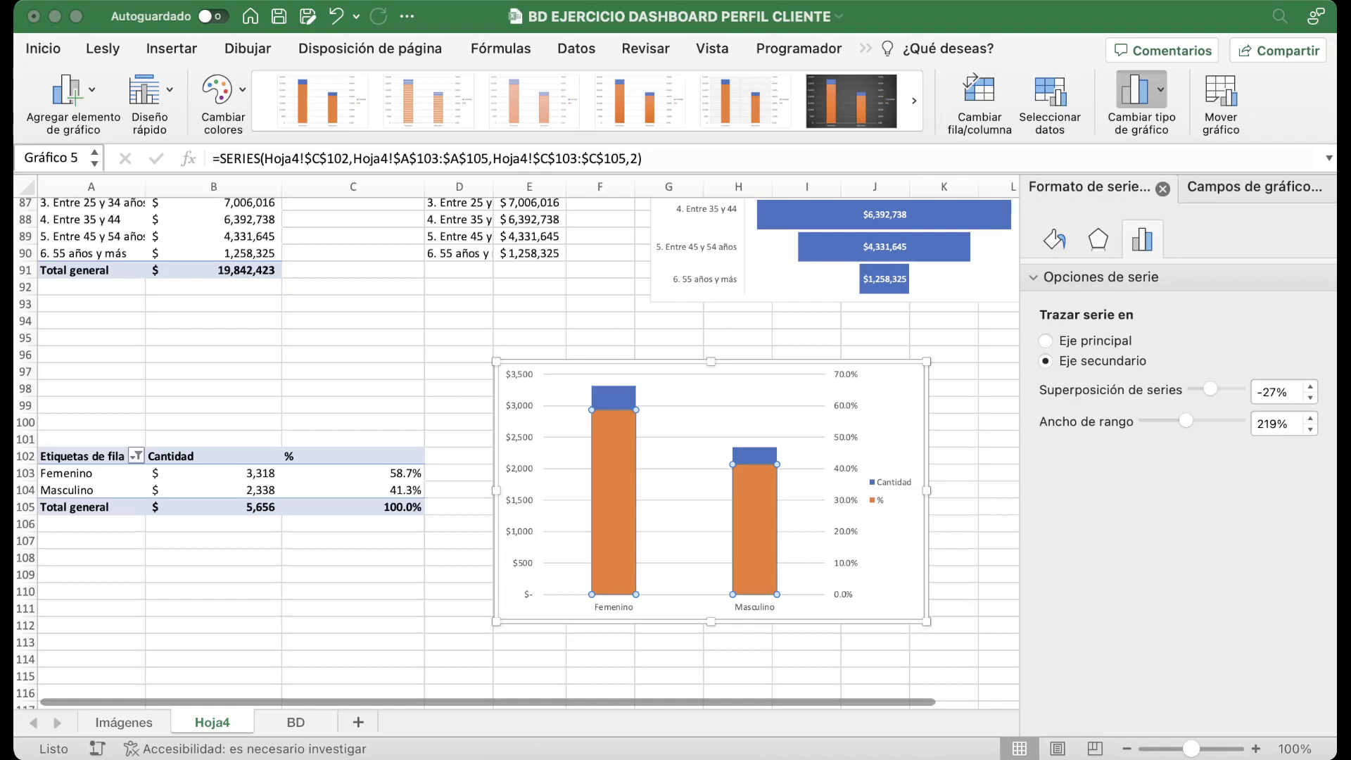
click(1056, 204)
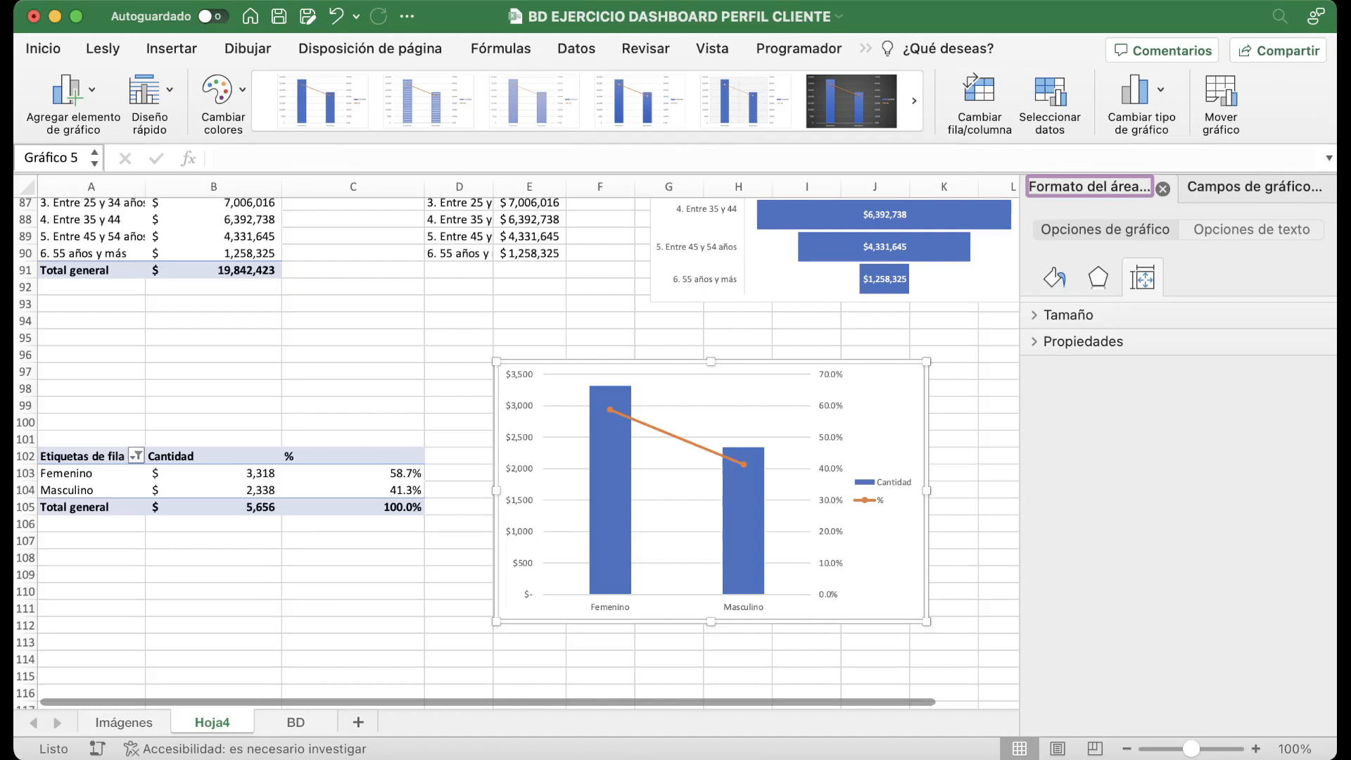
Copy the gender pivot table in A100:C107 and paste it at A118.
drag(91, 422, 352, 541)
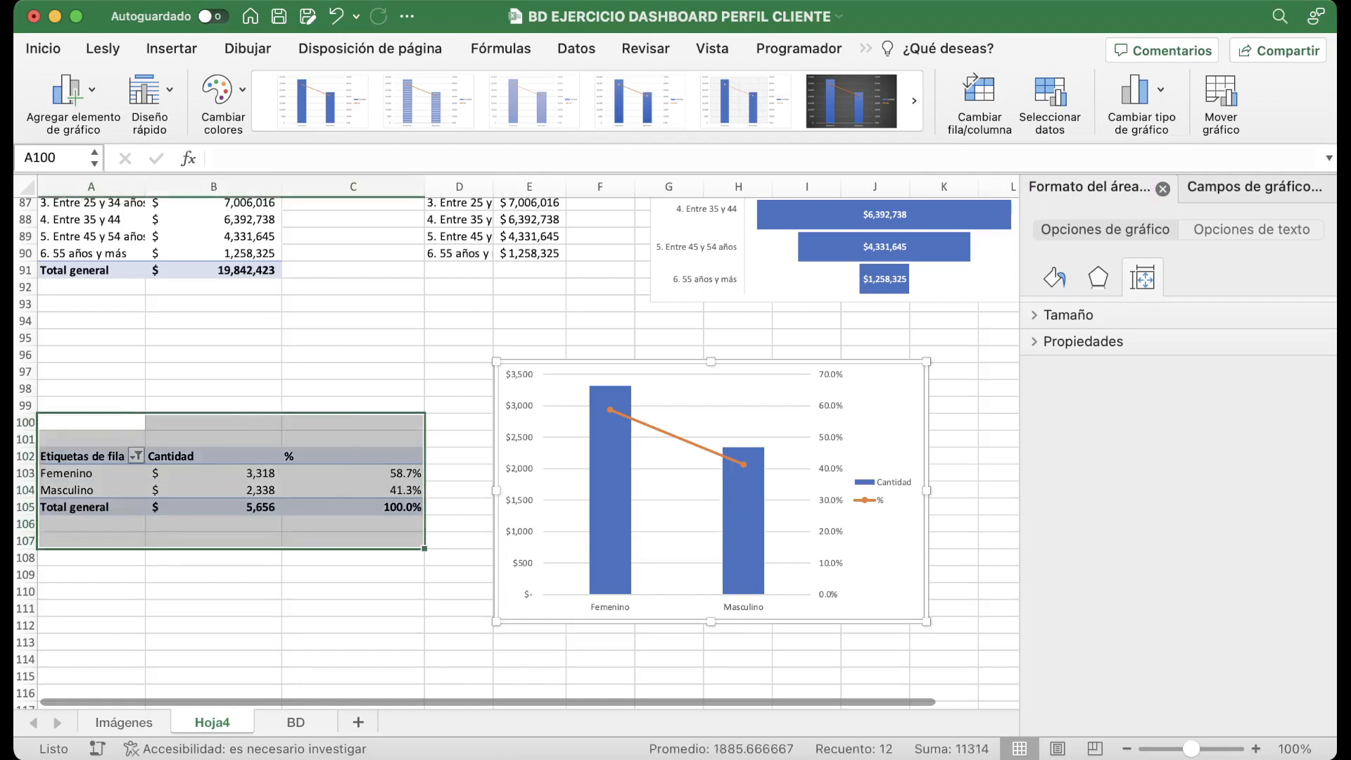
key(super+c)
scroll(528, 450, down, 5)
click(91, 516)
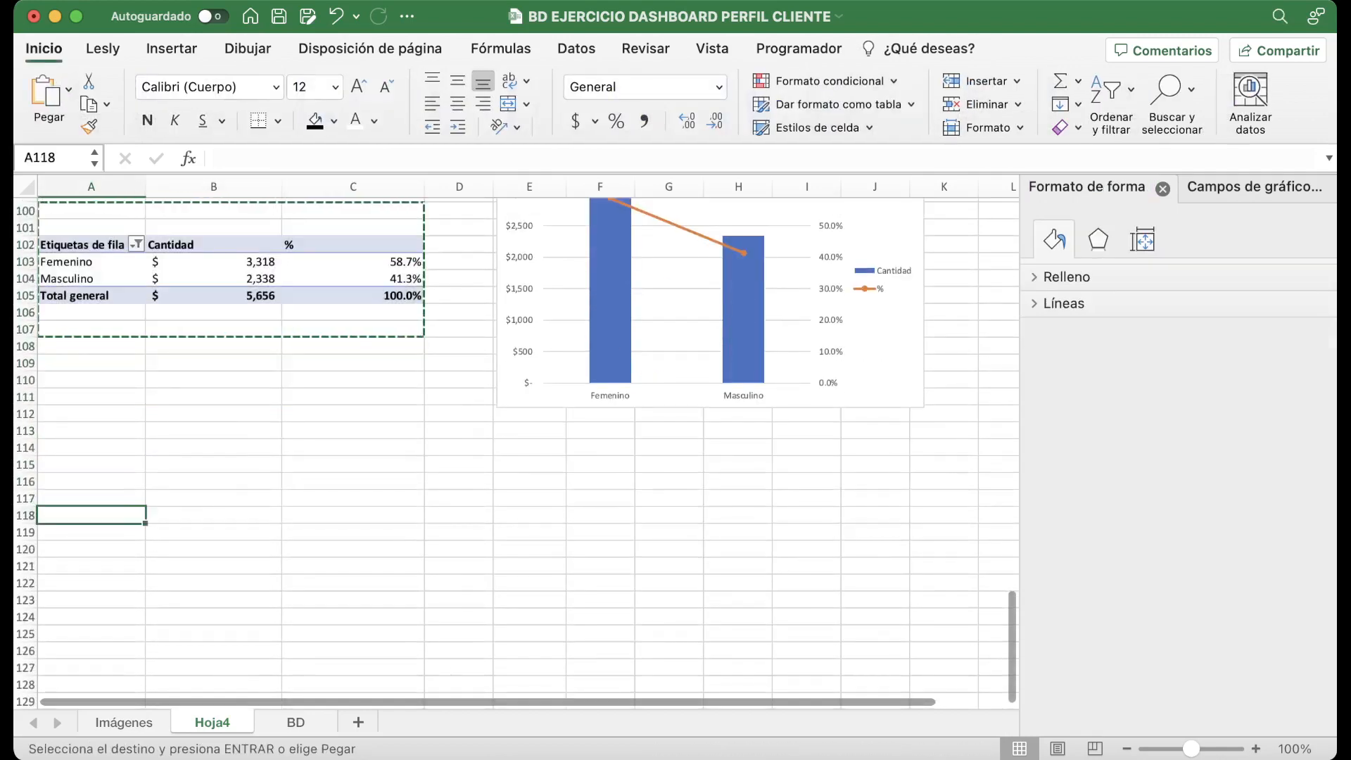
key(super+v)
Replace Género with ¿Estás casado? as the row field of the pivot table pasted at A118.
click(213, 566)
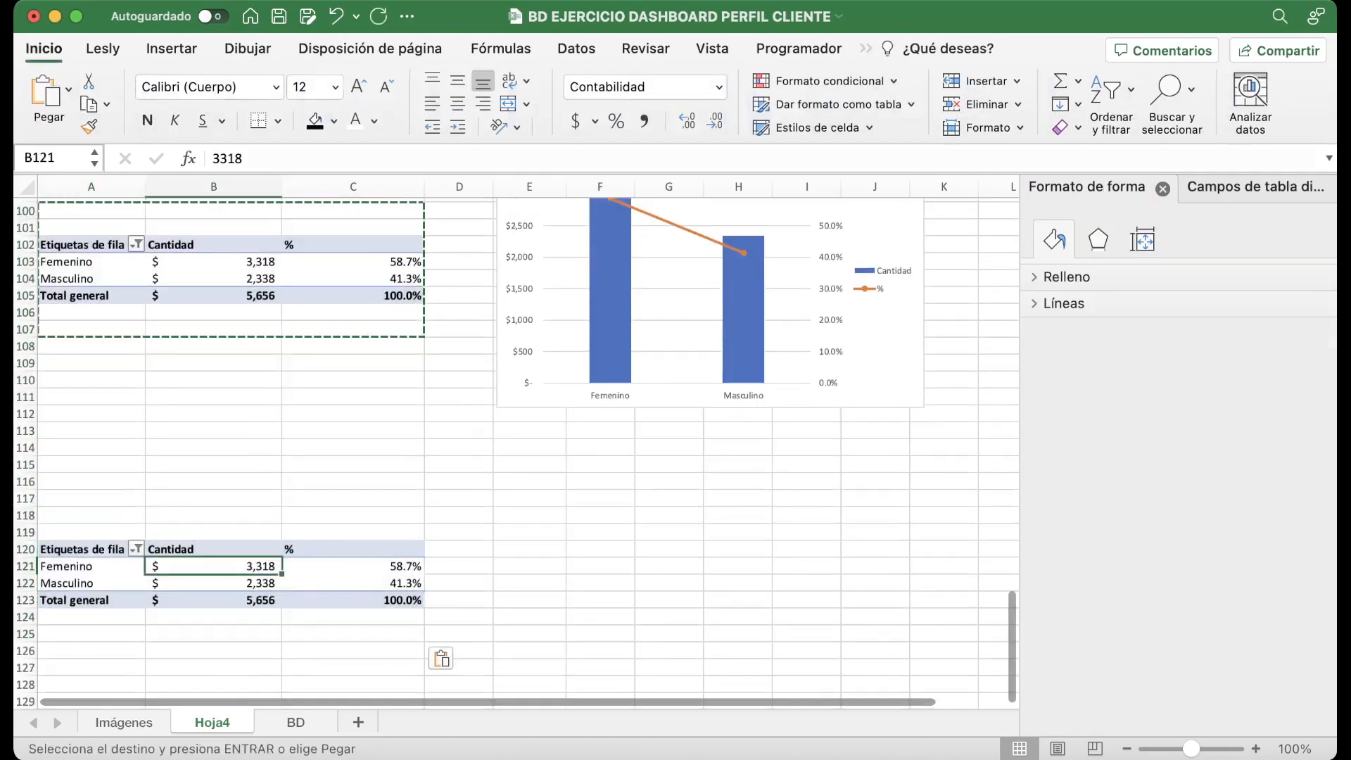
click(1248, 188)
scroll(1141, 307, down, 4)
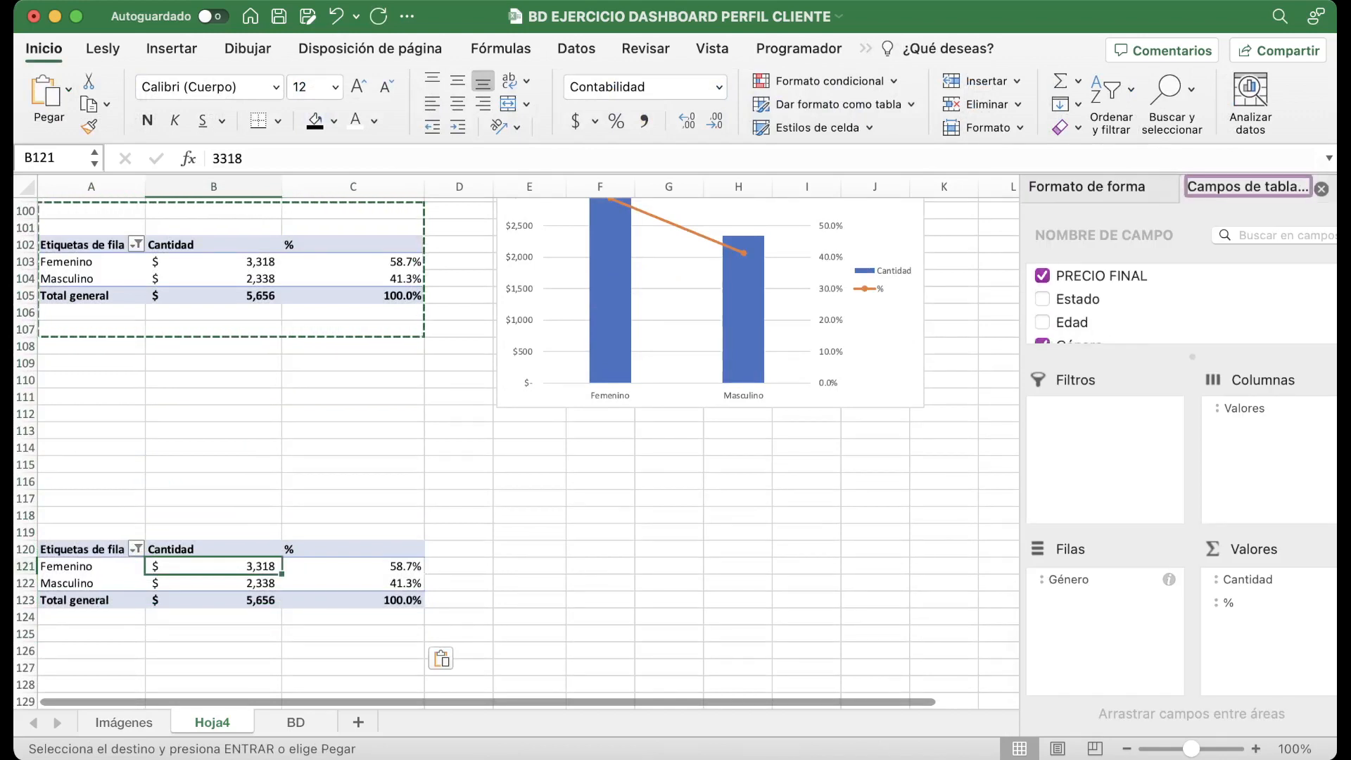
click(1042, 311)
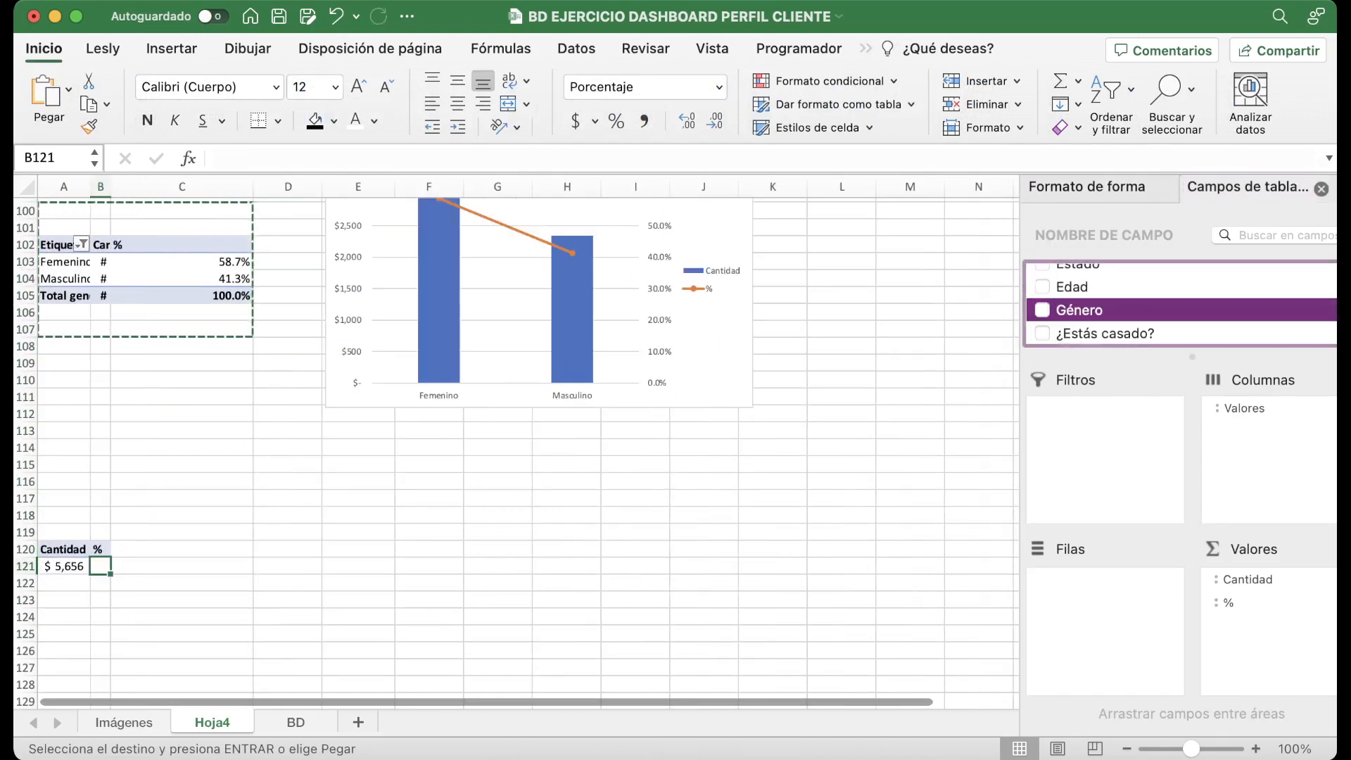
drag(1105, 333, 1106, 619)
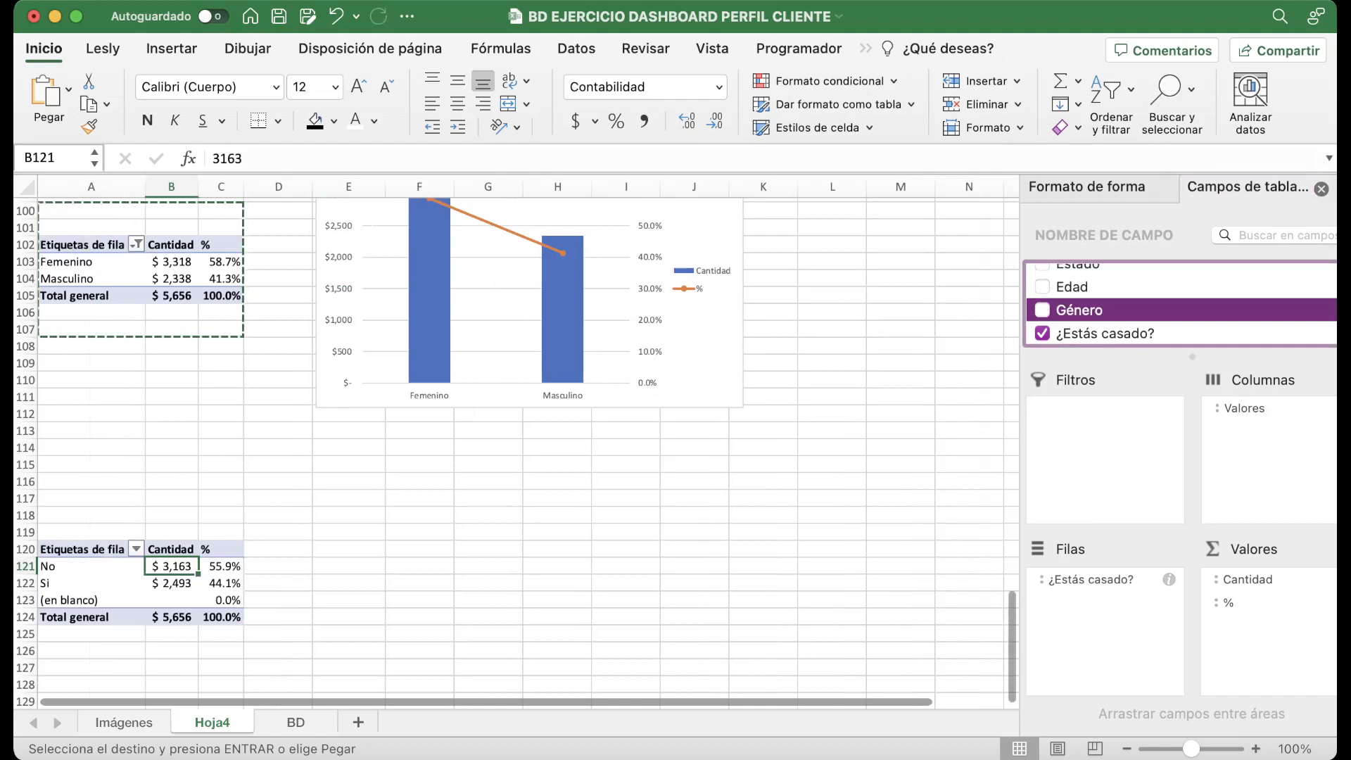
Remove Cantidad from the ¿Estás casado? pivot table and insert a doughnut chart of its % values below the gender chart.
drag(1248, 580, 1183, 299)
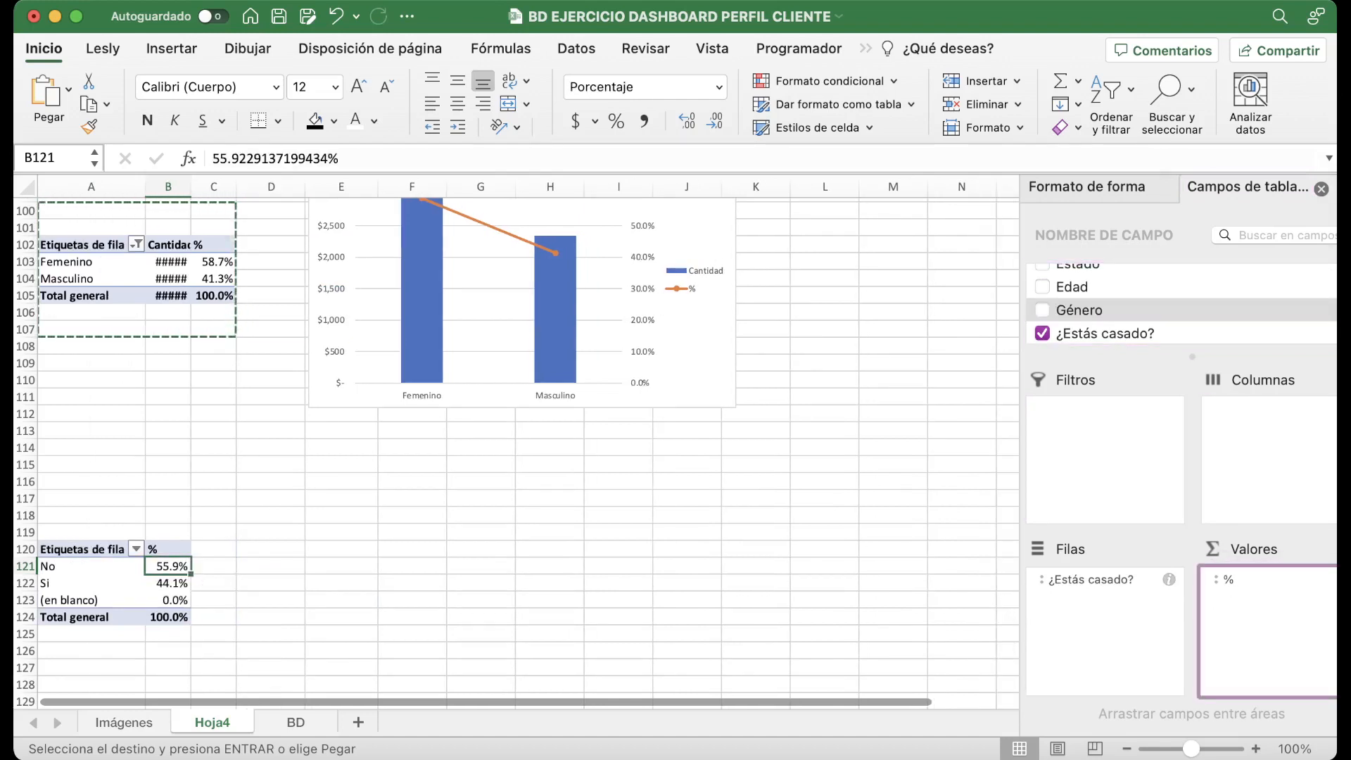
click(92, 600)
drag(92, 567, 167, 584)
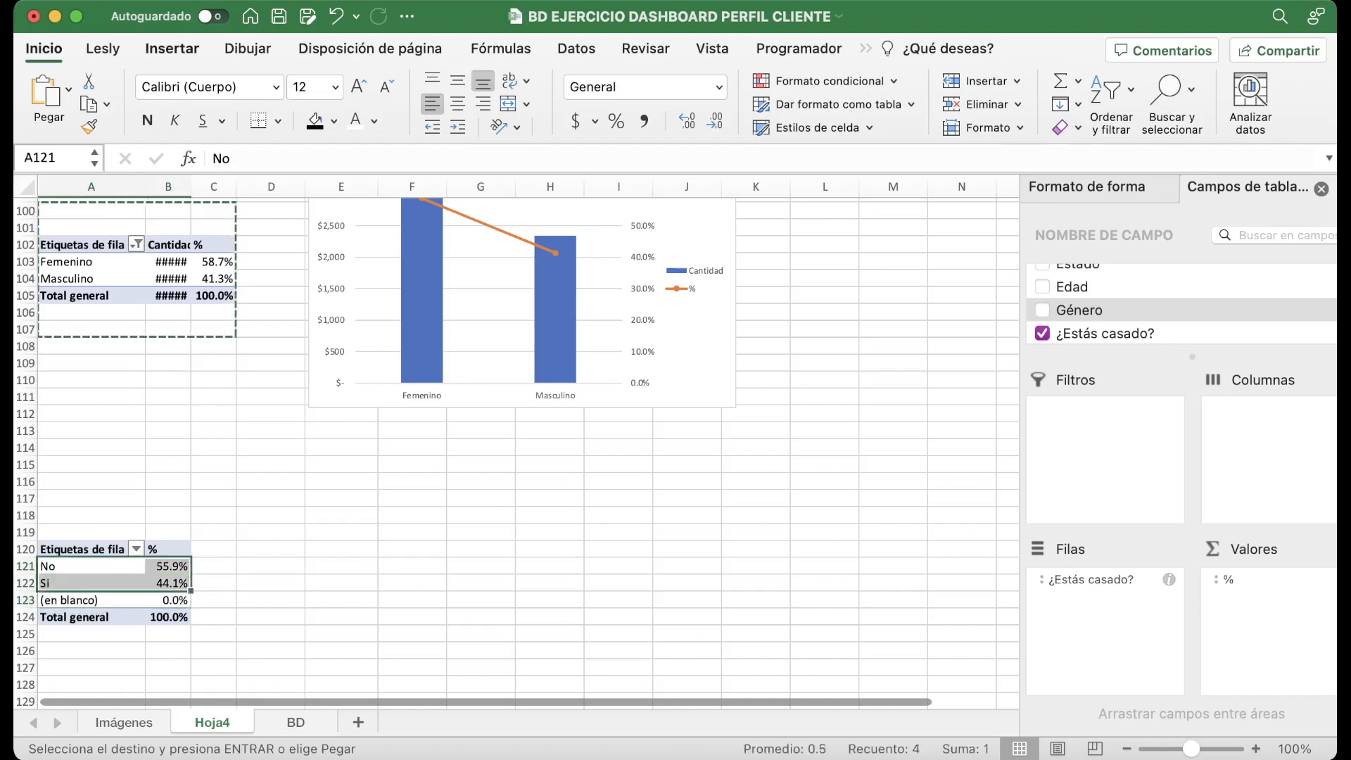
click(171, 48)
click(485, 121)
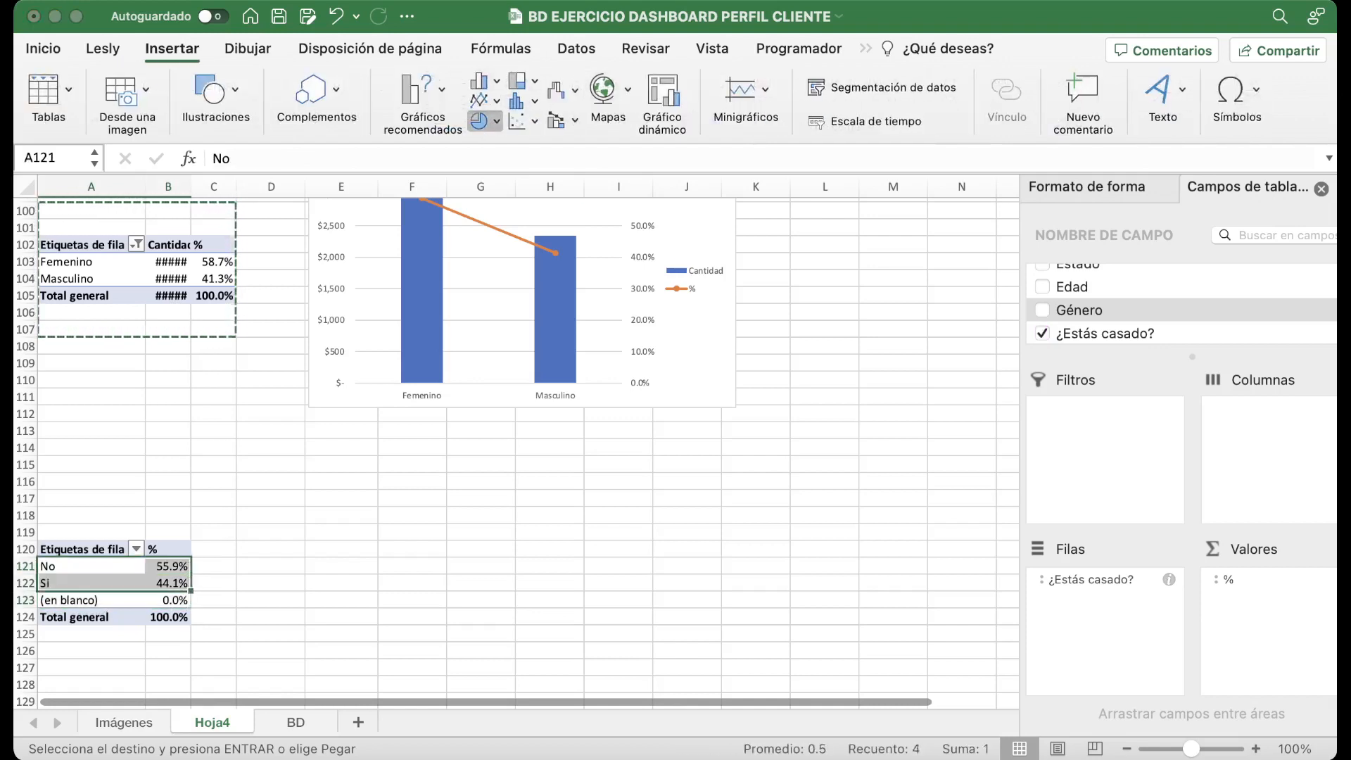
click(493, 292)
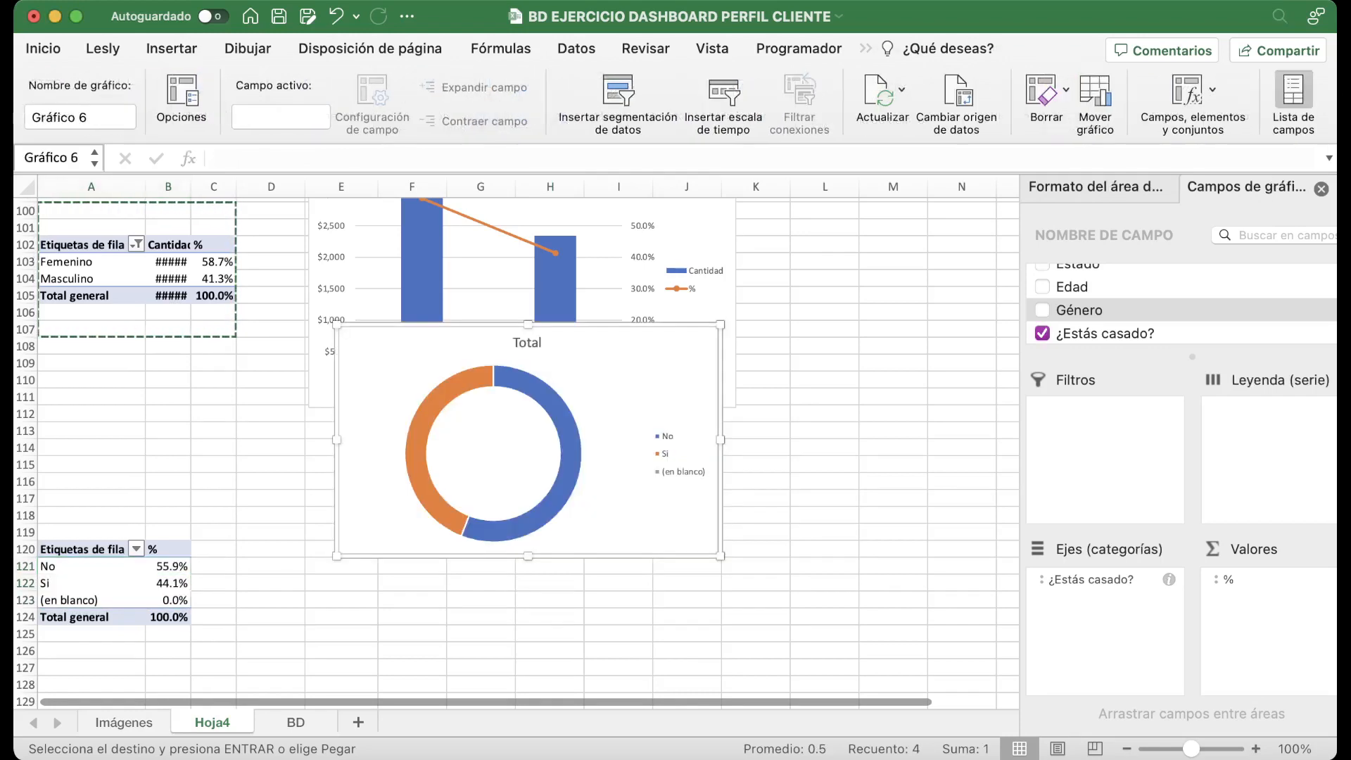
drag(404, 359, 399, 498)
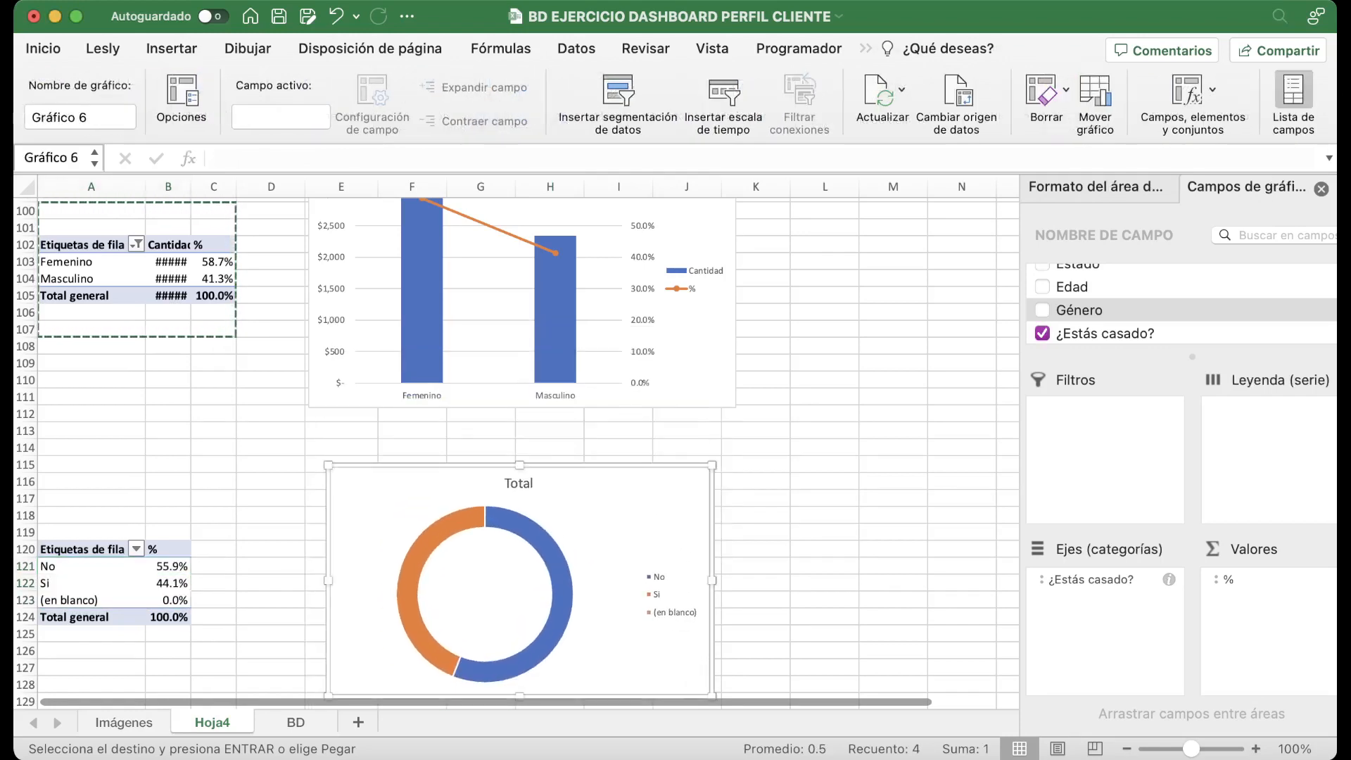
Filter (en blanco) out of the ¿Estás casado? pivot table and add data labels to its doughnut chart.
click(135, 549)
click(177, 622)
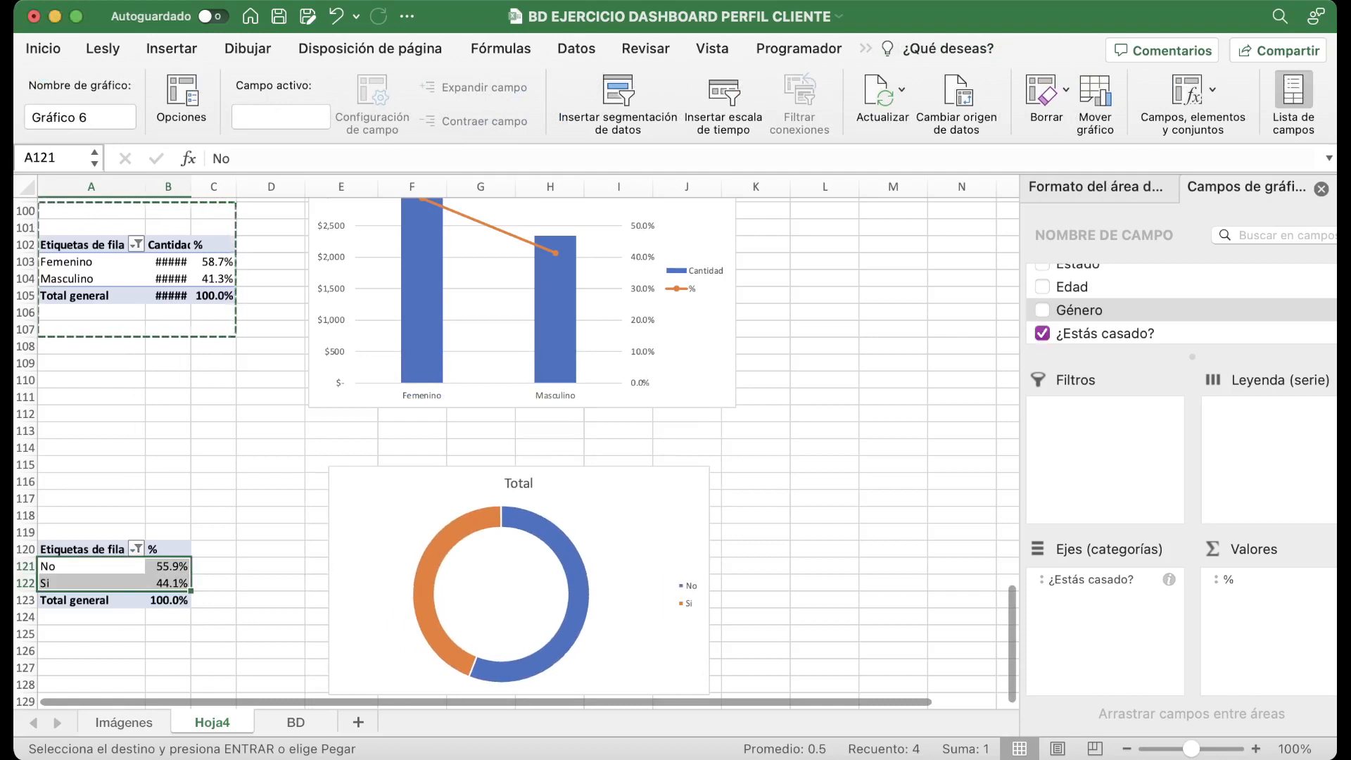
click(425, 574)
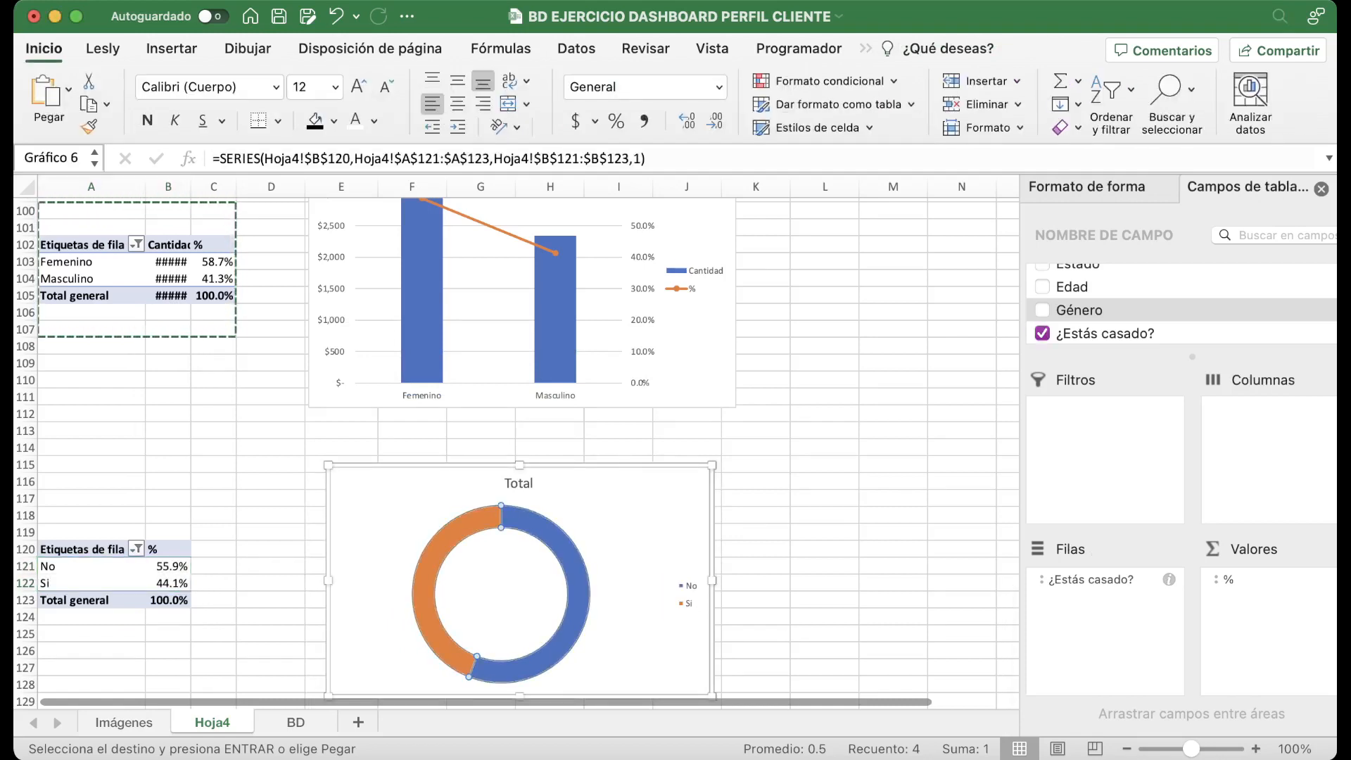
click(486, 669)
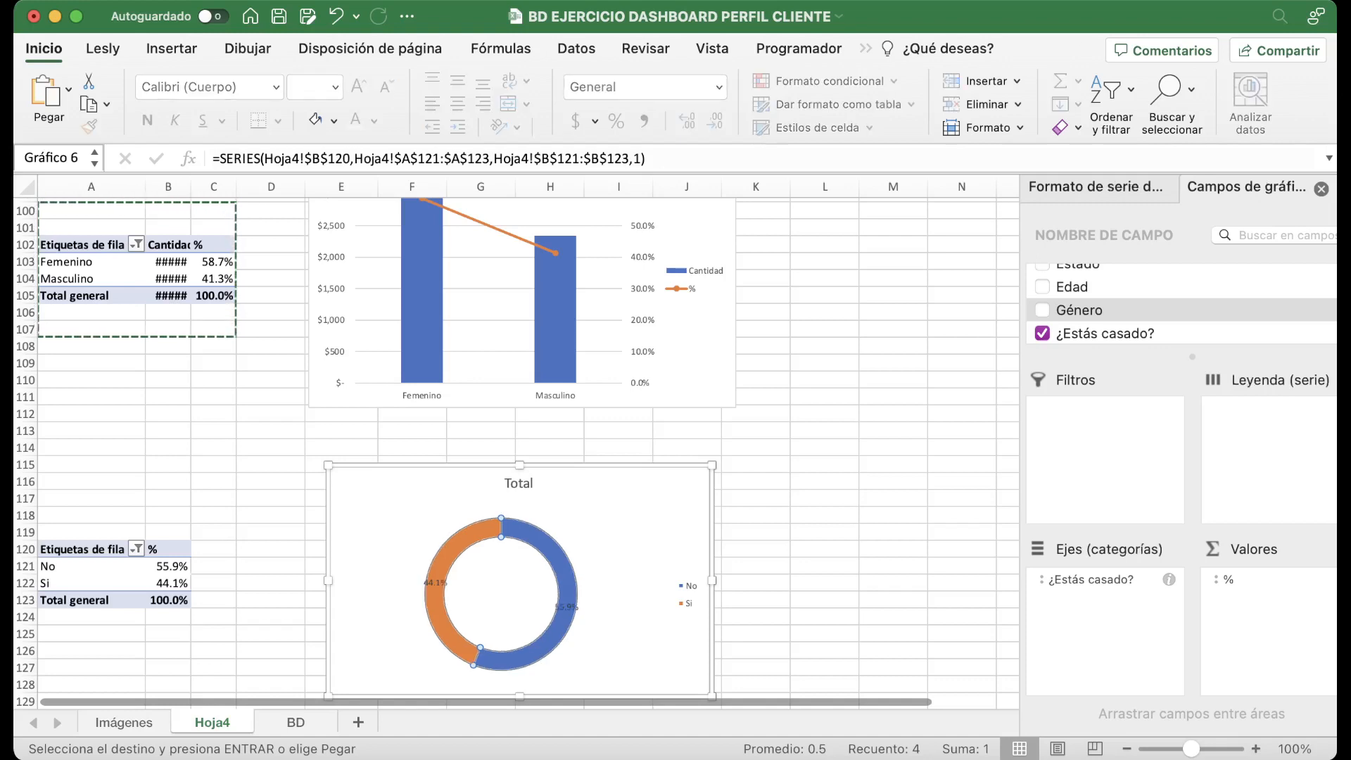
click(436, 583)
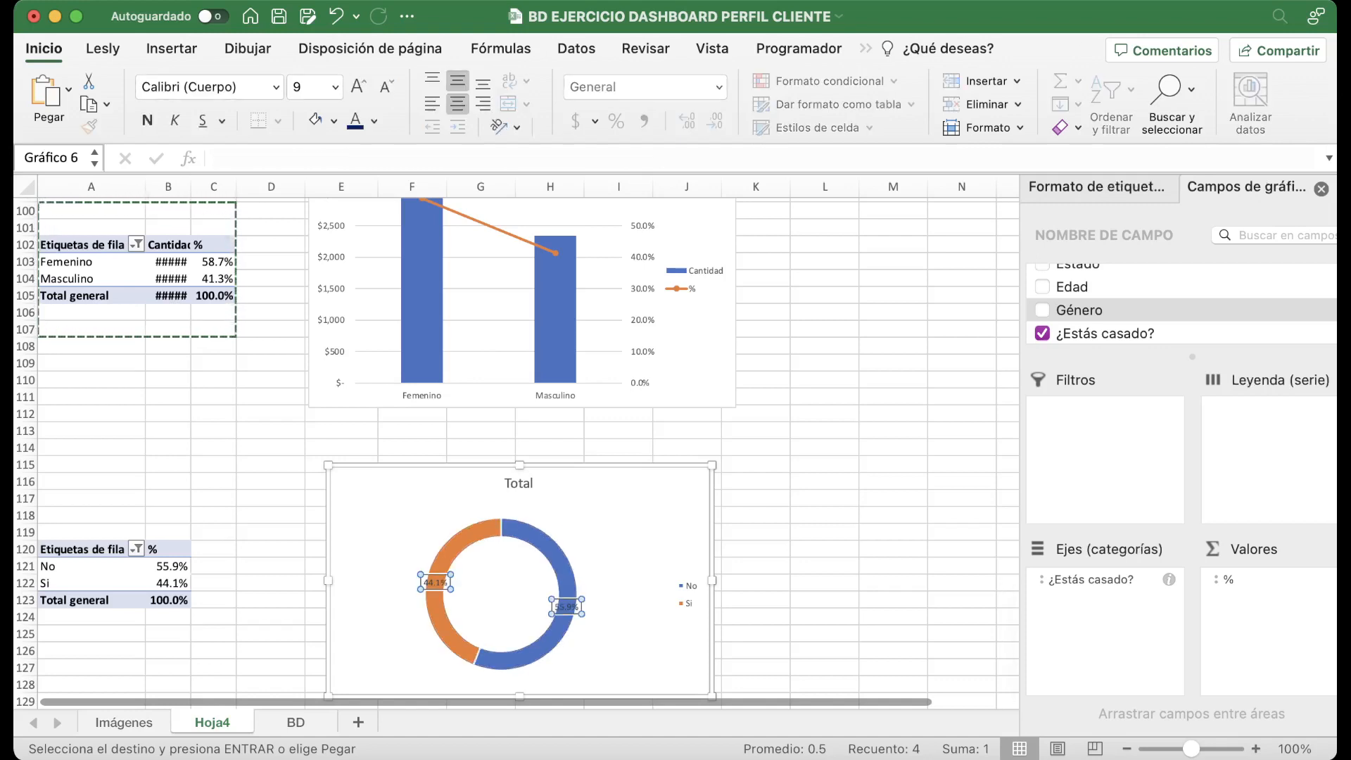
scroll(518, 450, down, 5)
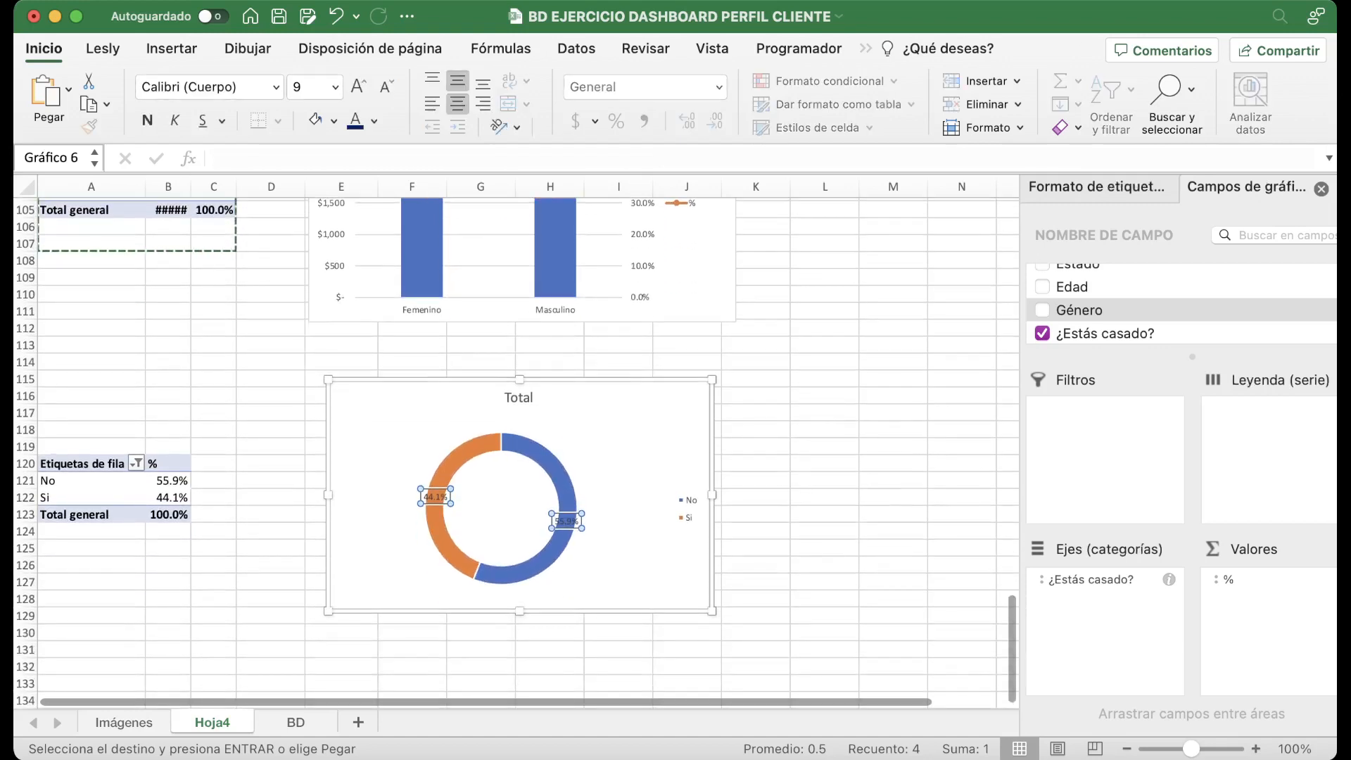
Copy the gender pivot table in A101:C107, paste it at A138 and fit column B's width to its contents.
click(92, 430)
scroll(92, 431, up, 4)
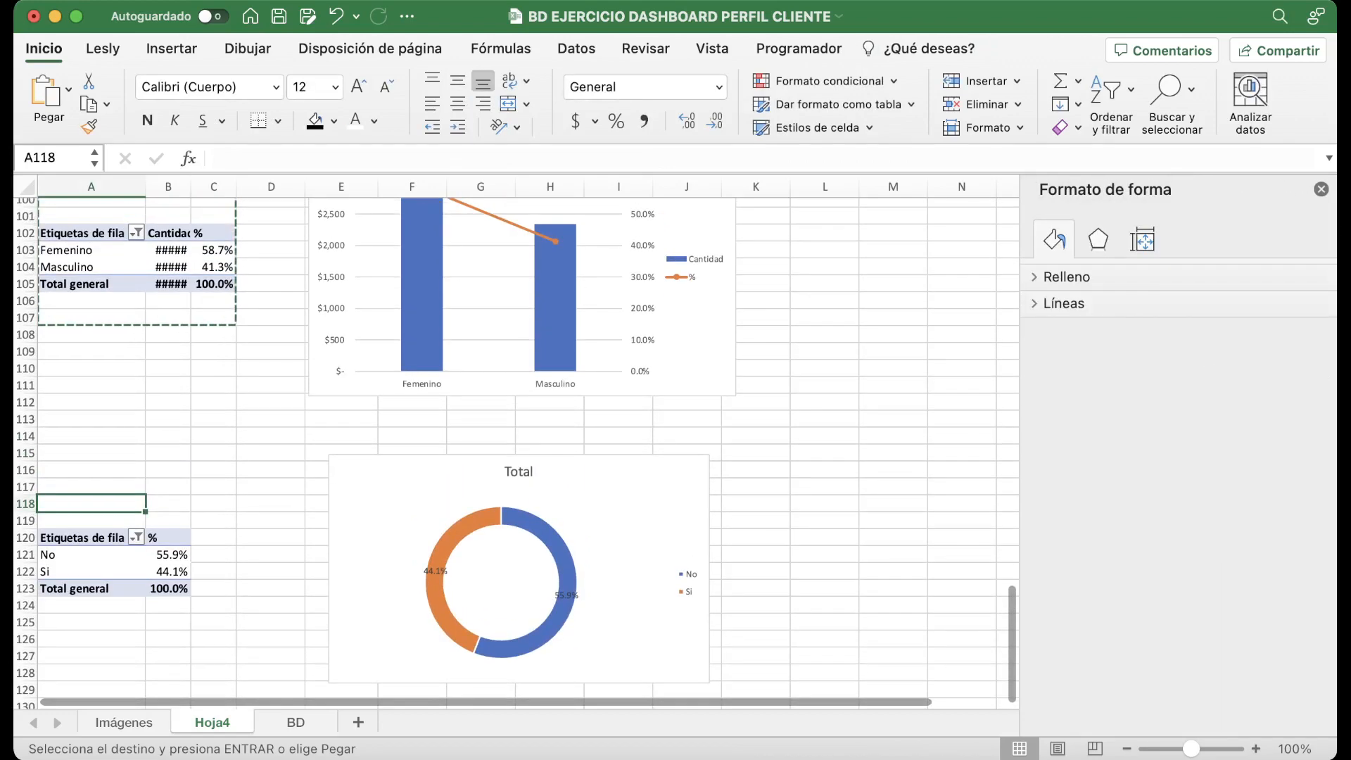
drag(91, 216, 213, 318)
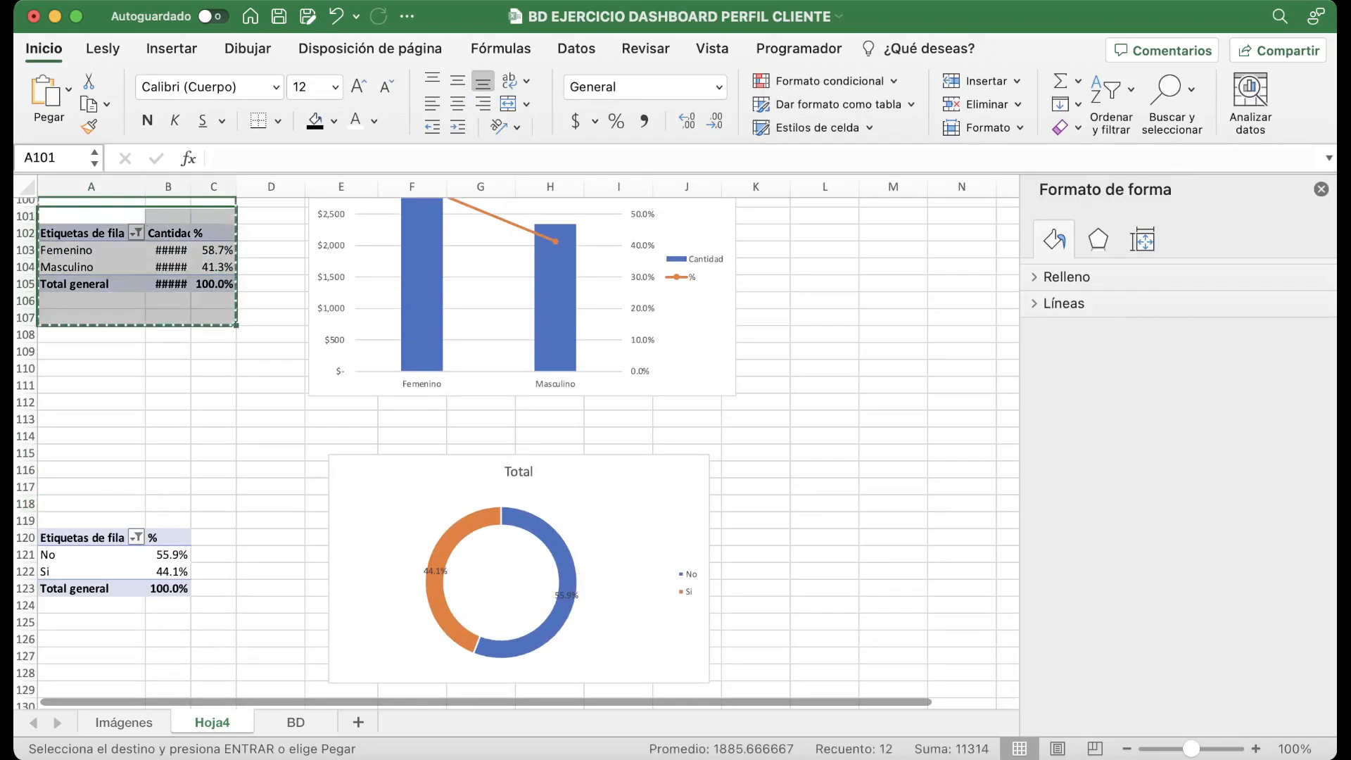
key(super+c)
scroll(214, 320, down, 7)
scroll(213, 422, down, 9)
click(92, 572)
key(super+v)
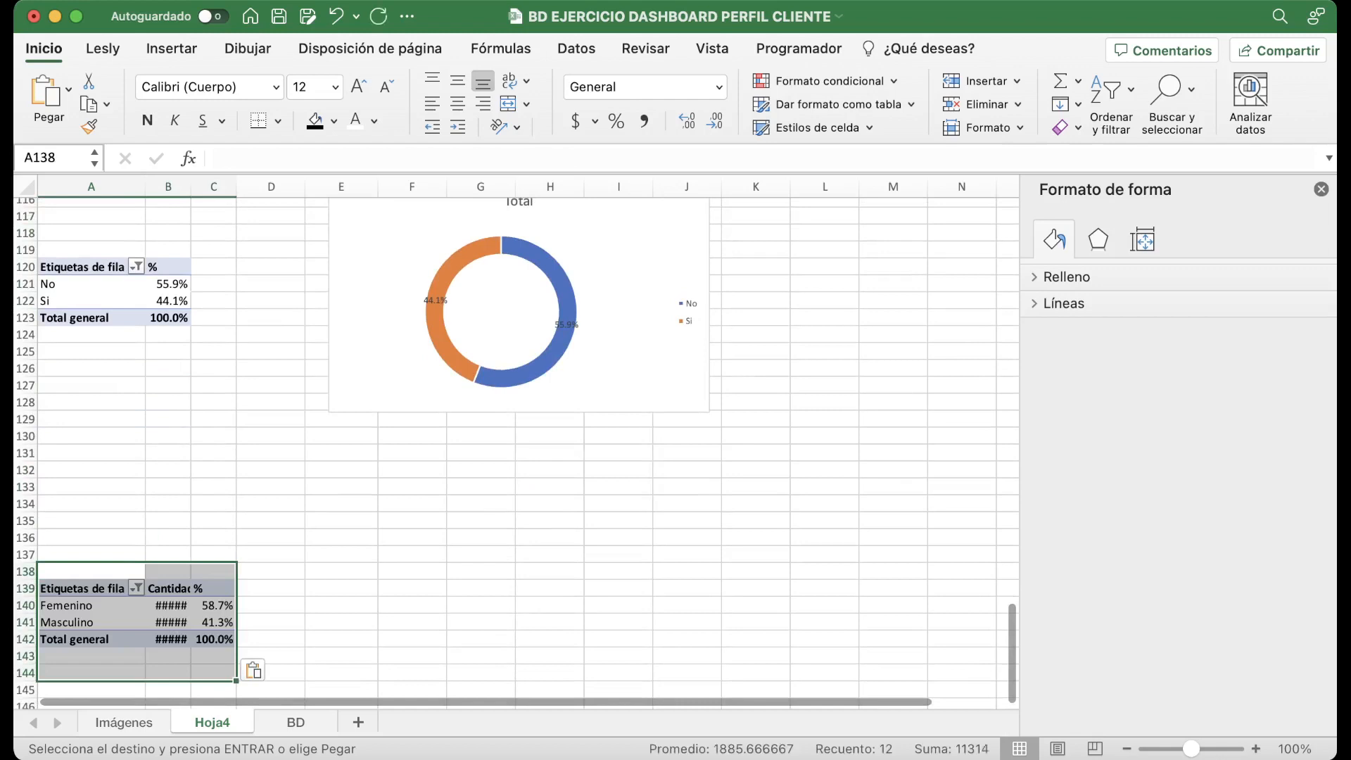
click(92, 606)
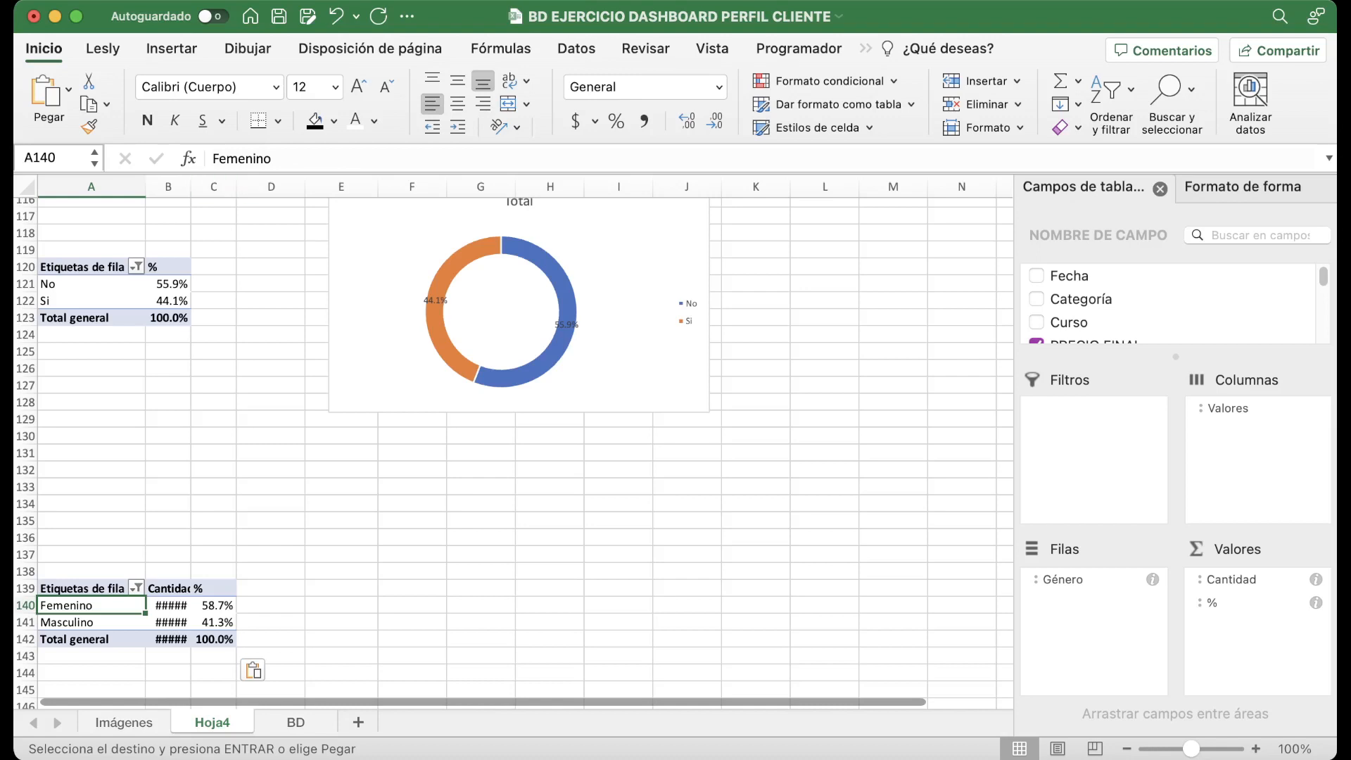
double_click(191, 187)
click(209, 606)
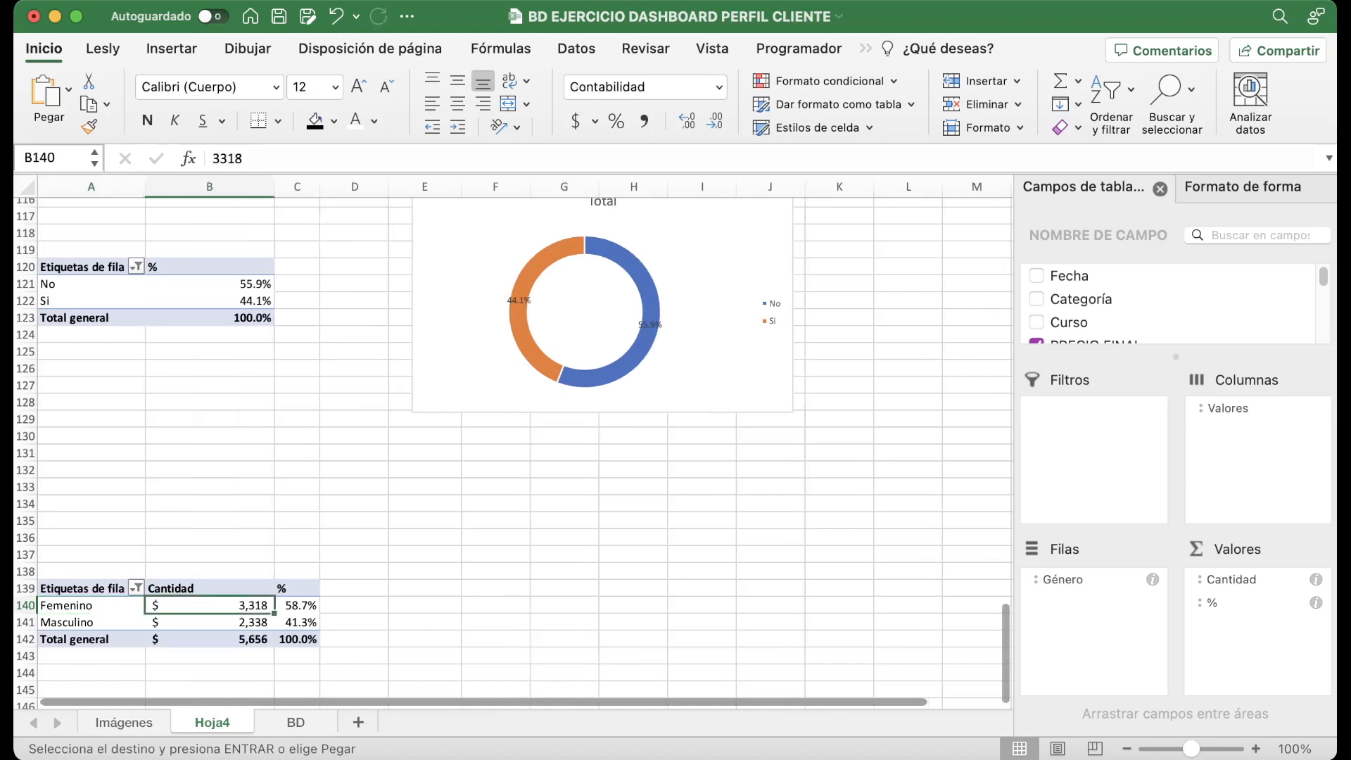
Replace Género with the income range field (¿En qué rango ubicarías tus ingresos…) as the row field of the pivot table pasted at A138.
scroll(1168, 304, down, 3)
scroll(1169, 304, up, 5)
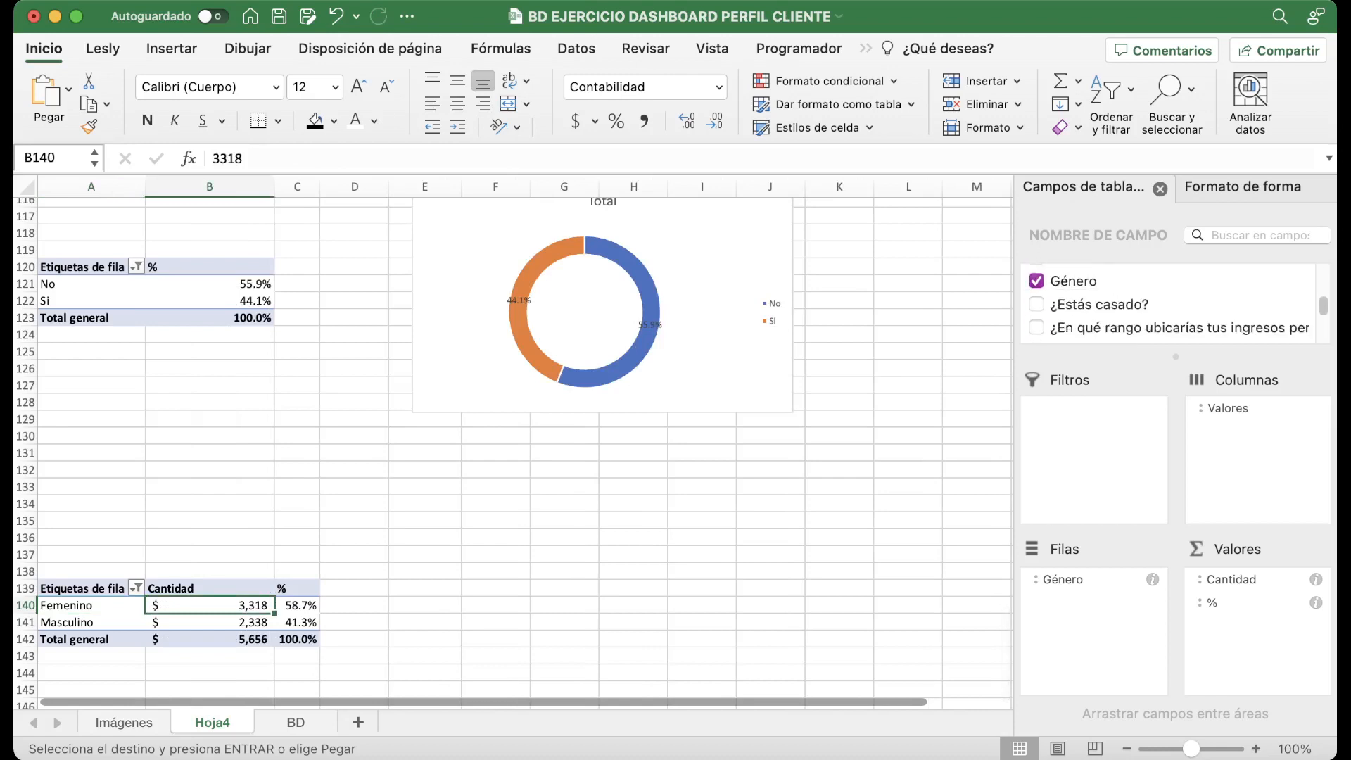
click(1036, 281)
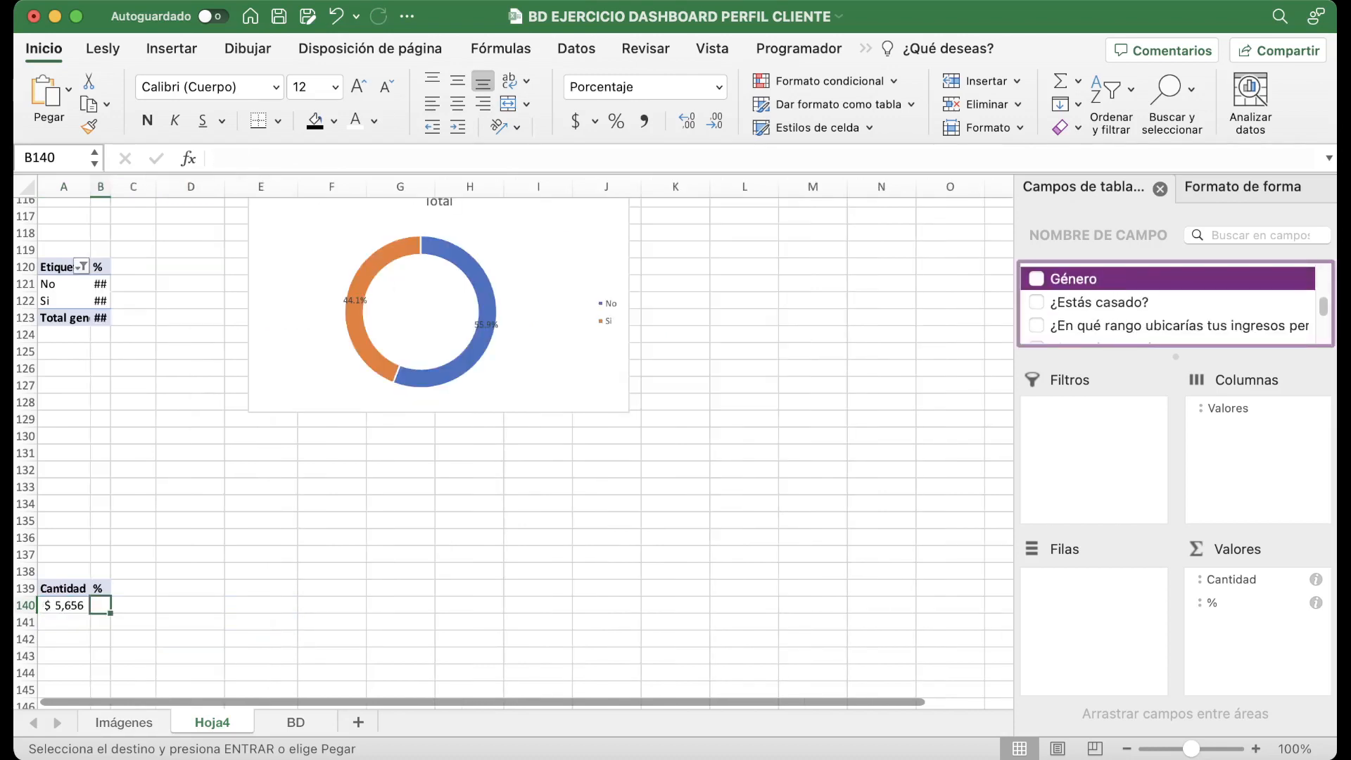
drag(1126, 326, 1094, 612)
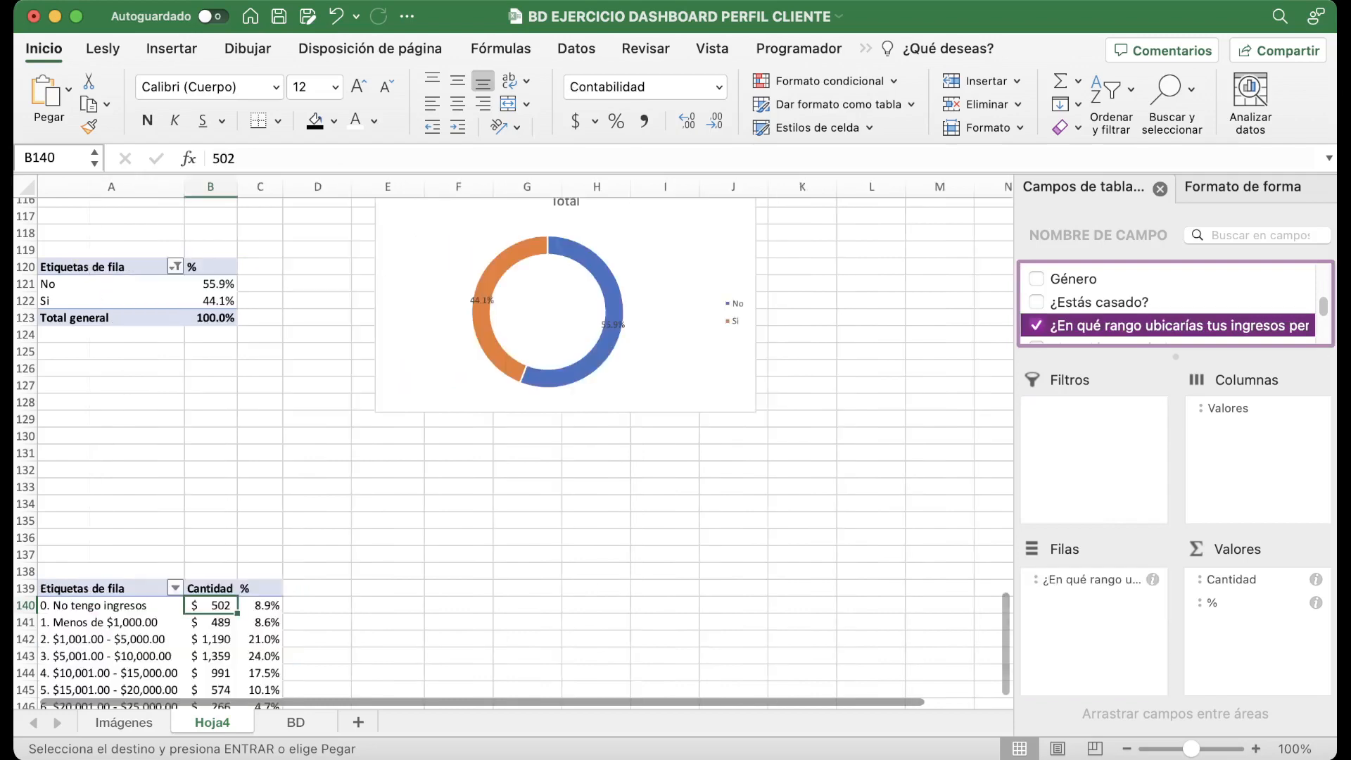
scroll(525, 454, down, 5)
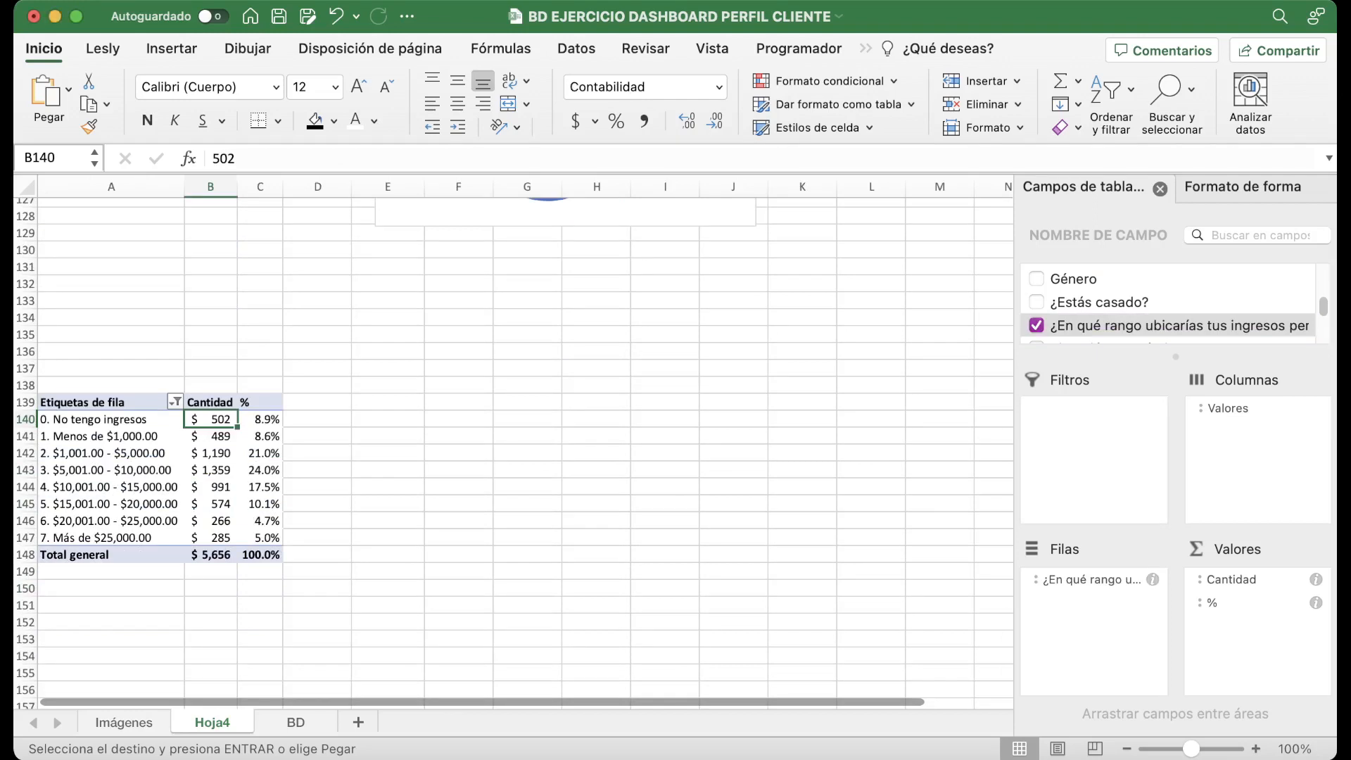
Change the number format of the income range pivot table's Cantidad values in B140:B147 to General.
drag(111, 419, 260, 537)
drag(210, 420, 211, 538)
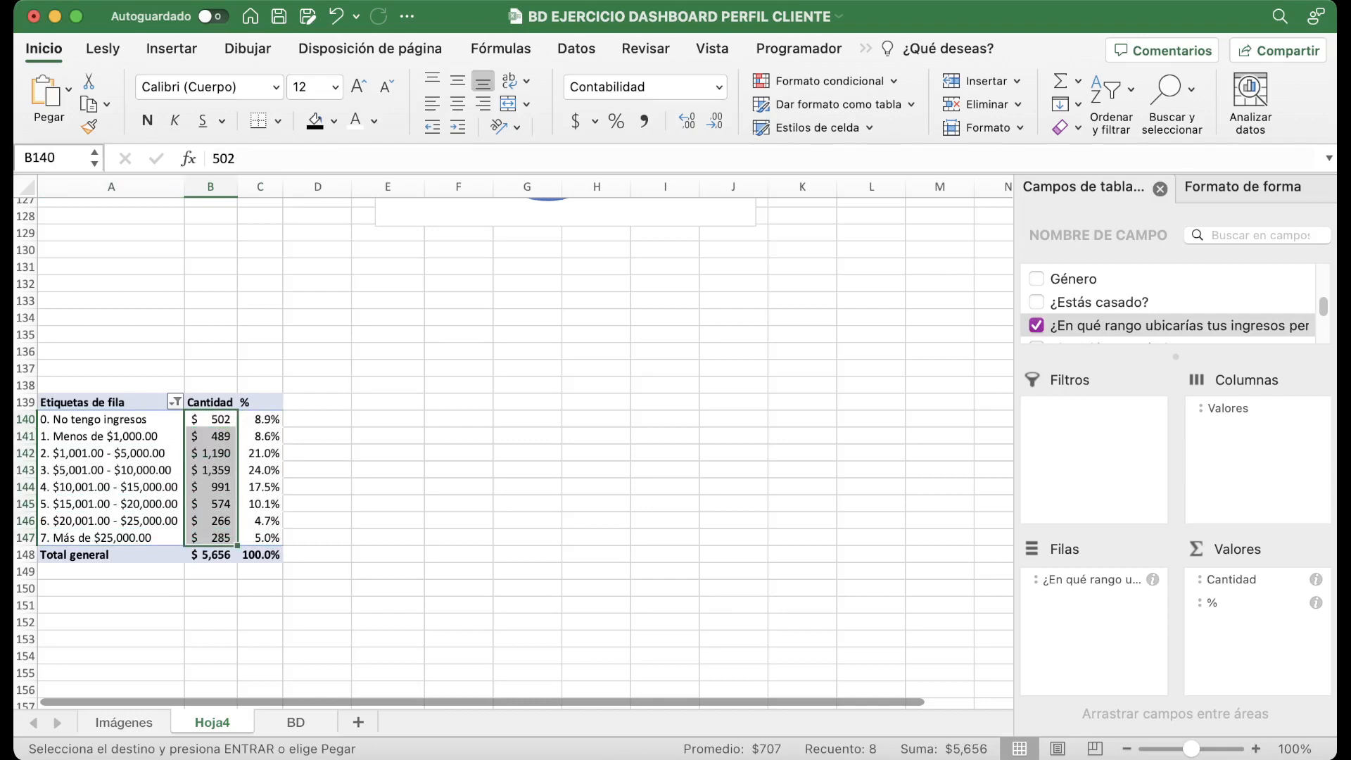
key(super+1)
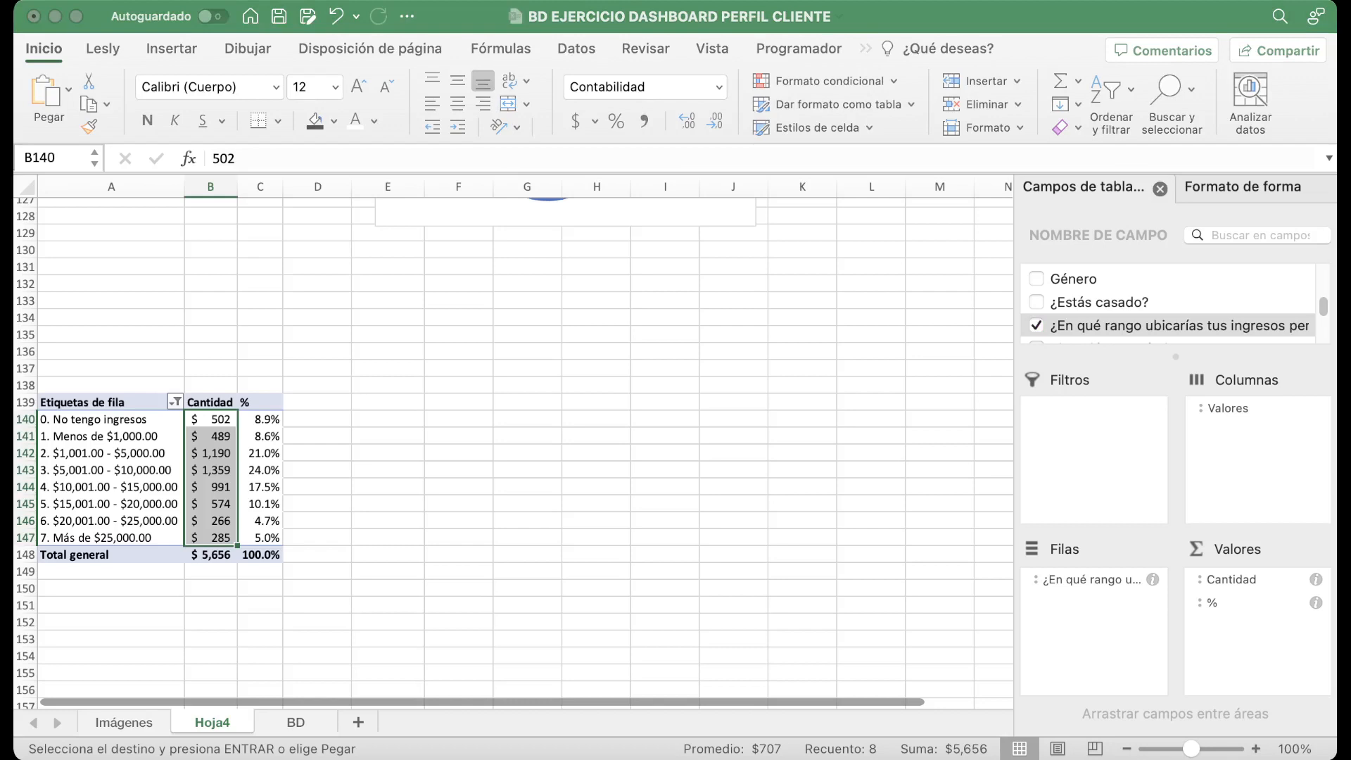
key(Return)
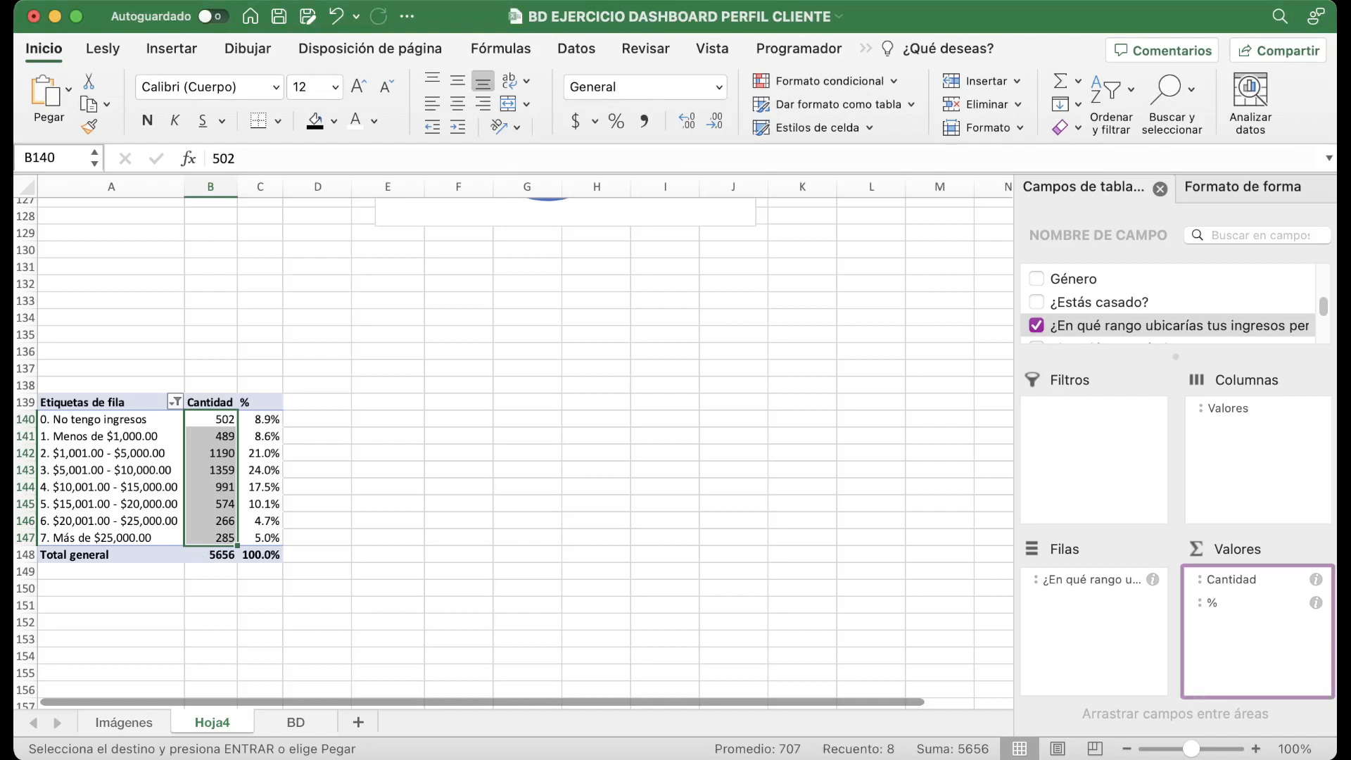
click(260, 453)
scroll(526, 452, up, 3)
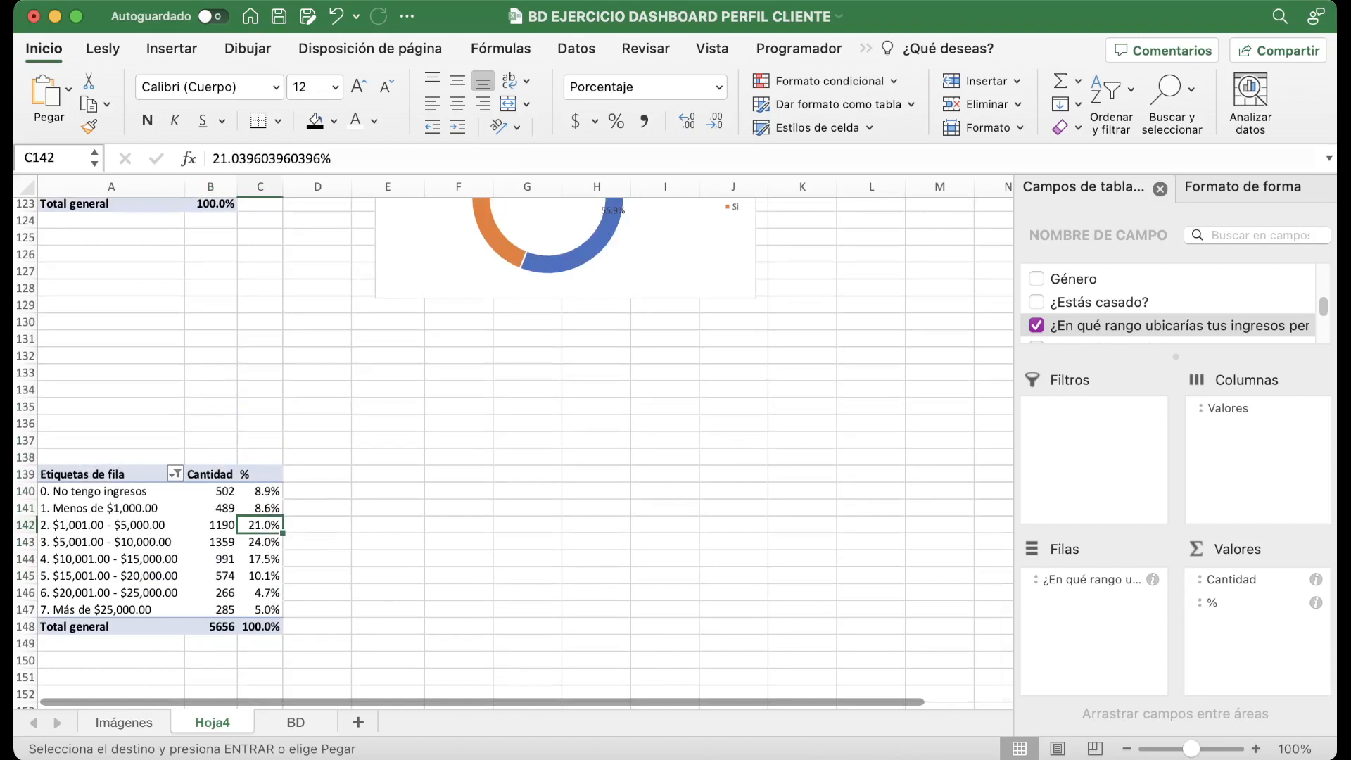
Insert a clustered column chart from the income range pivot table's data in A140:B147.
drag(106, 491, 211, 610)
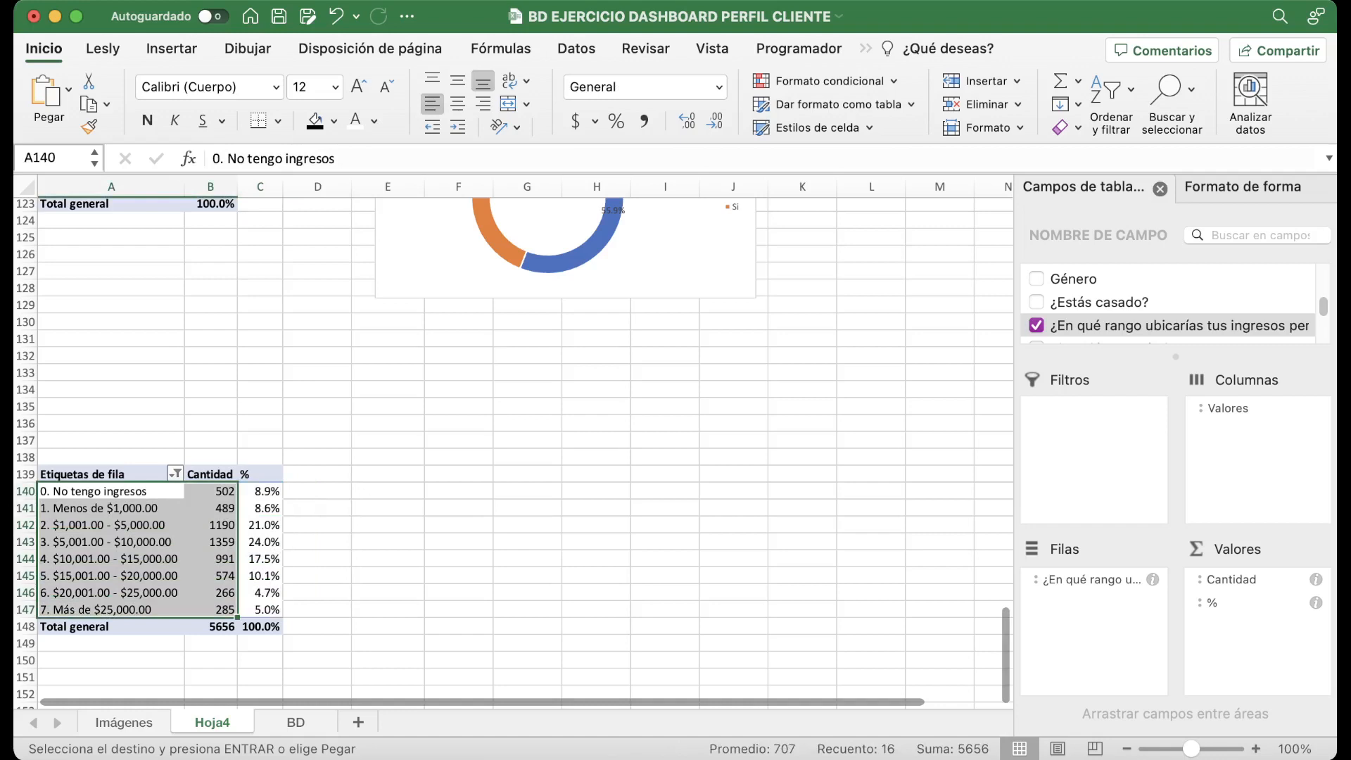
click(1239, 603)
drag(105, 492, 211, 609)
click(172, 48)
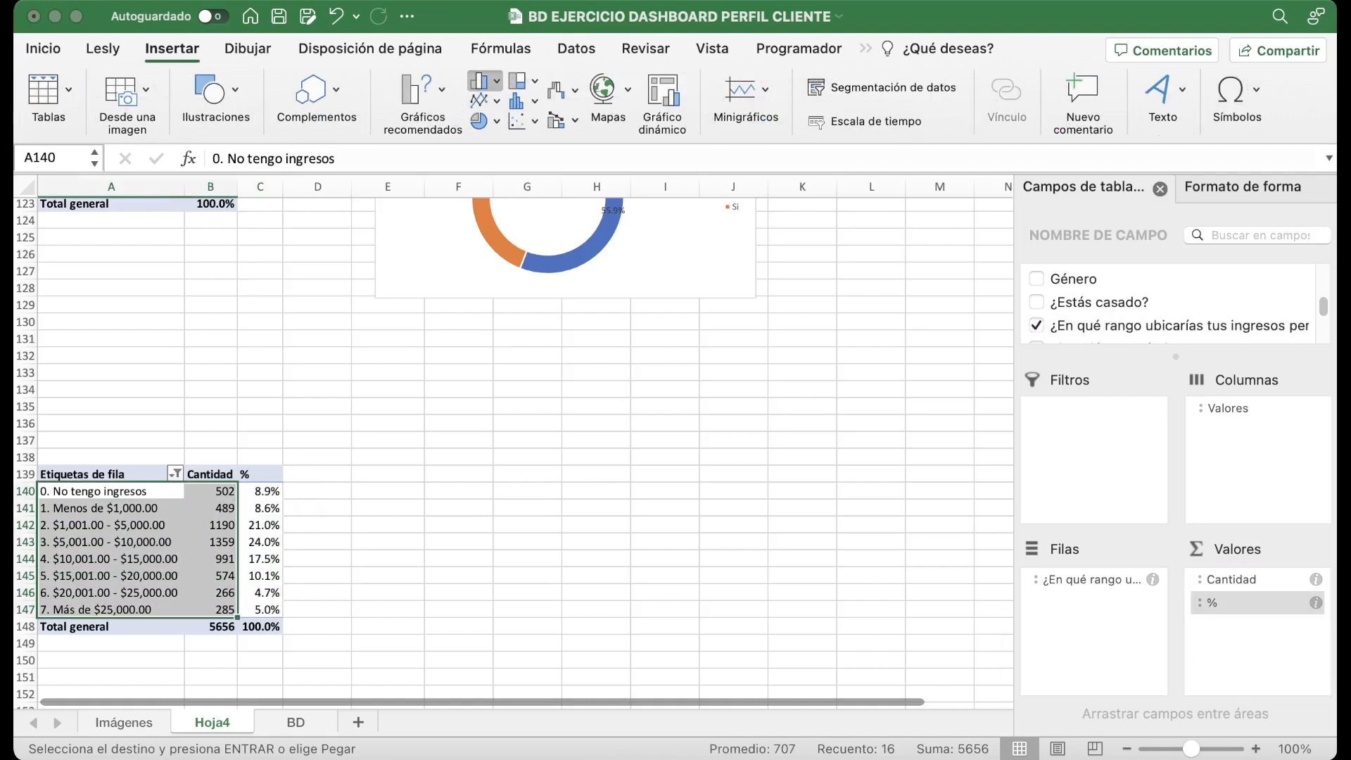
click(491, 134)
Enlarge the income range column chart and place it beside its pivot table, below the doughnut chart.
drag(721, 568, 830, 646)
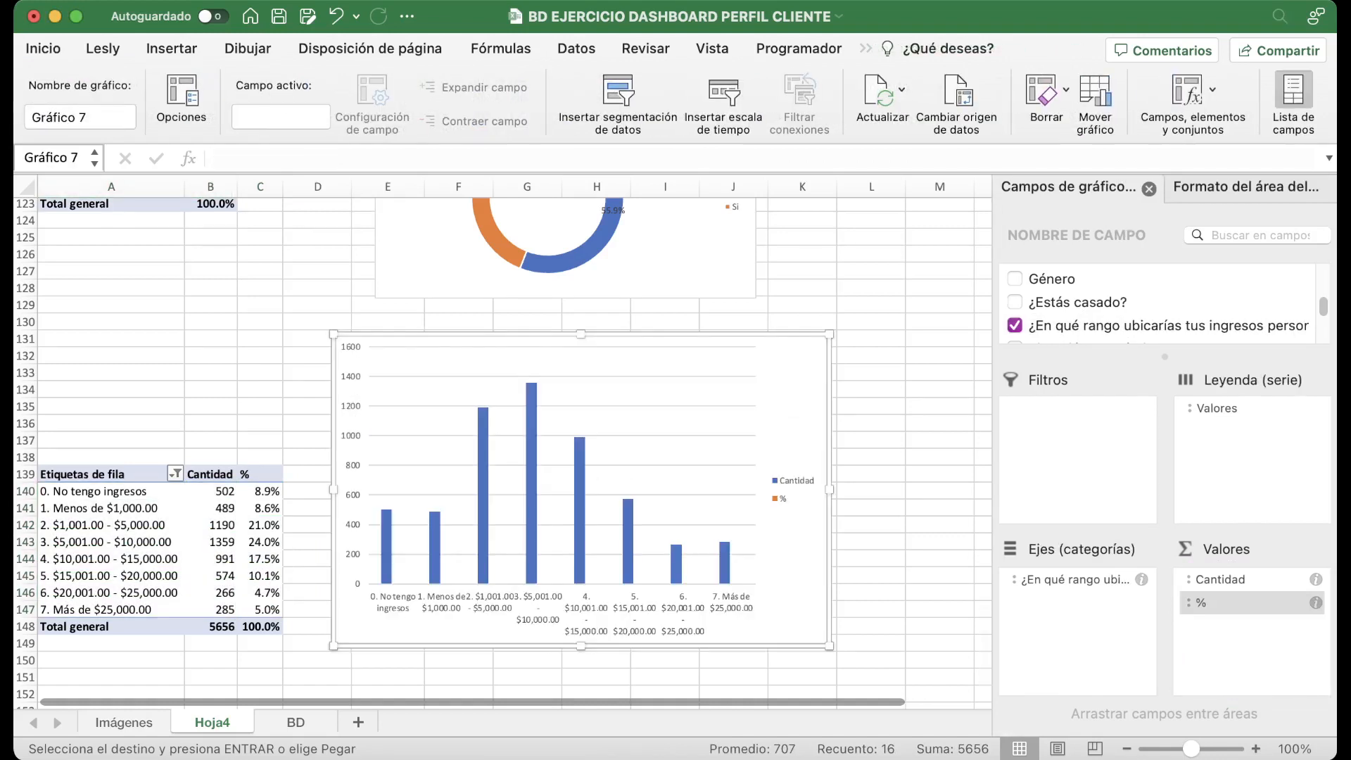
drag(830, 490, 849, 490)
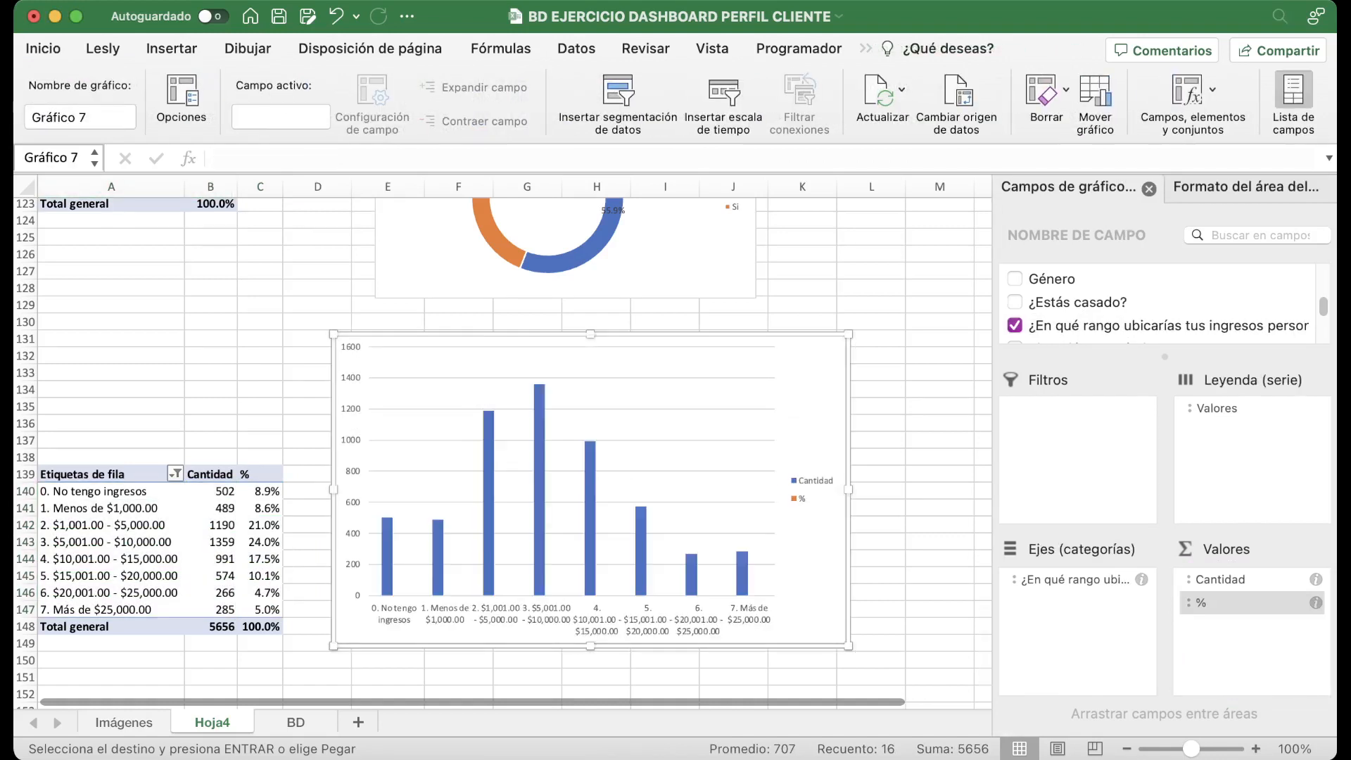
drag(802, 408, 809, 425)
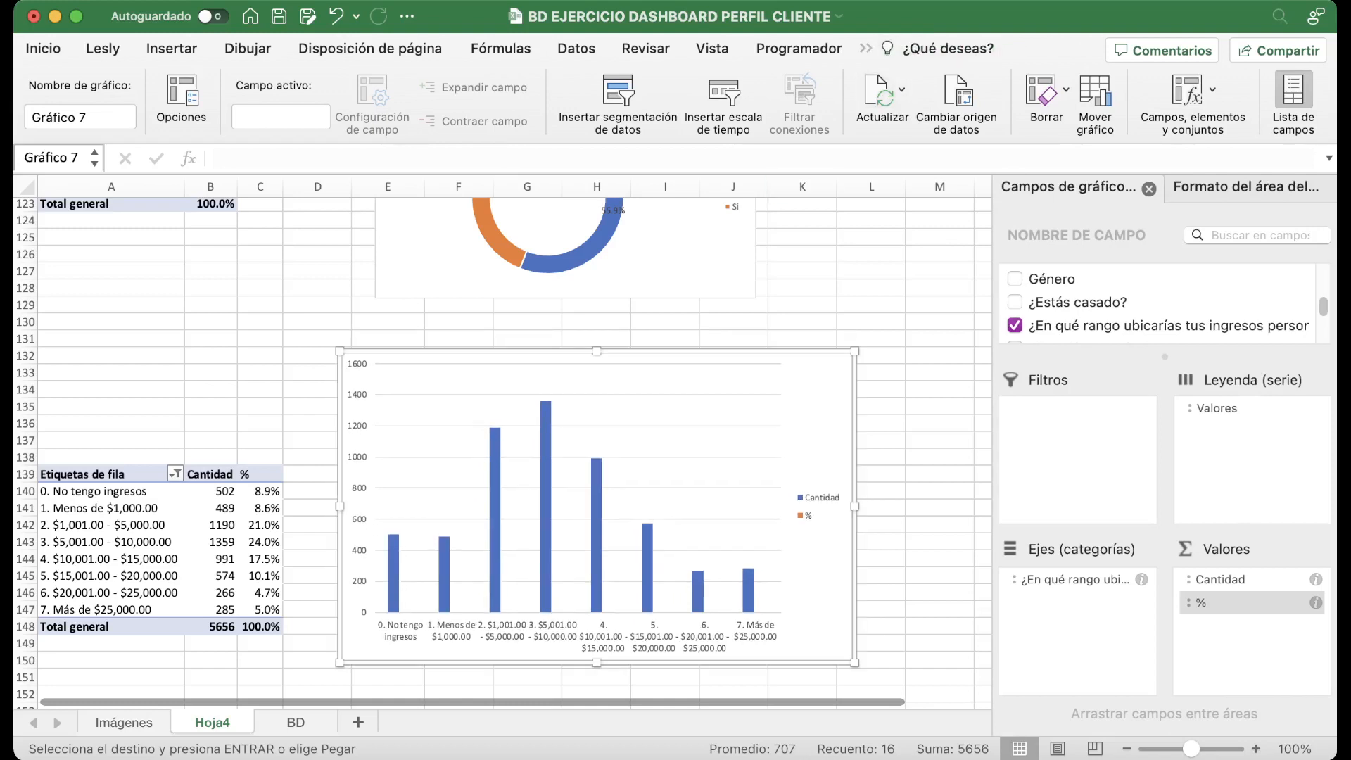
Add a data table with legend keys to the income range chart and widen the chart to fit its labels.
click(866, 49)
click(73, 91)
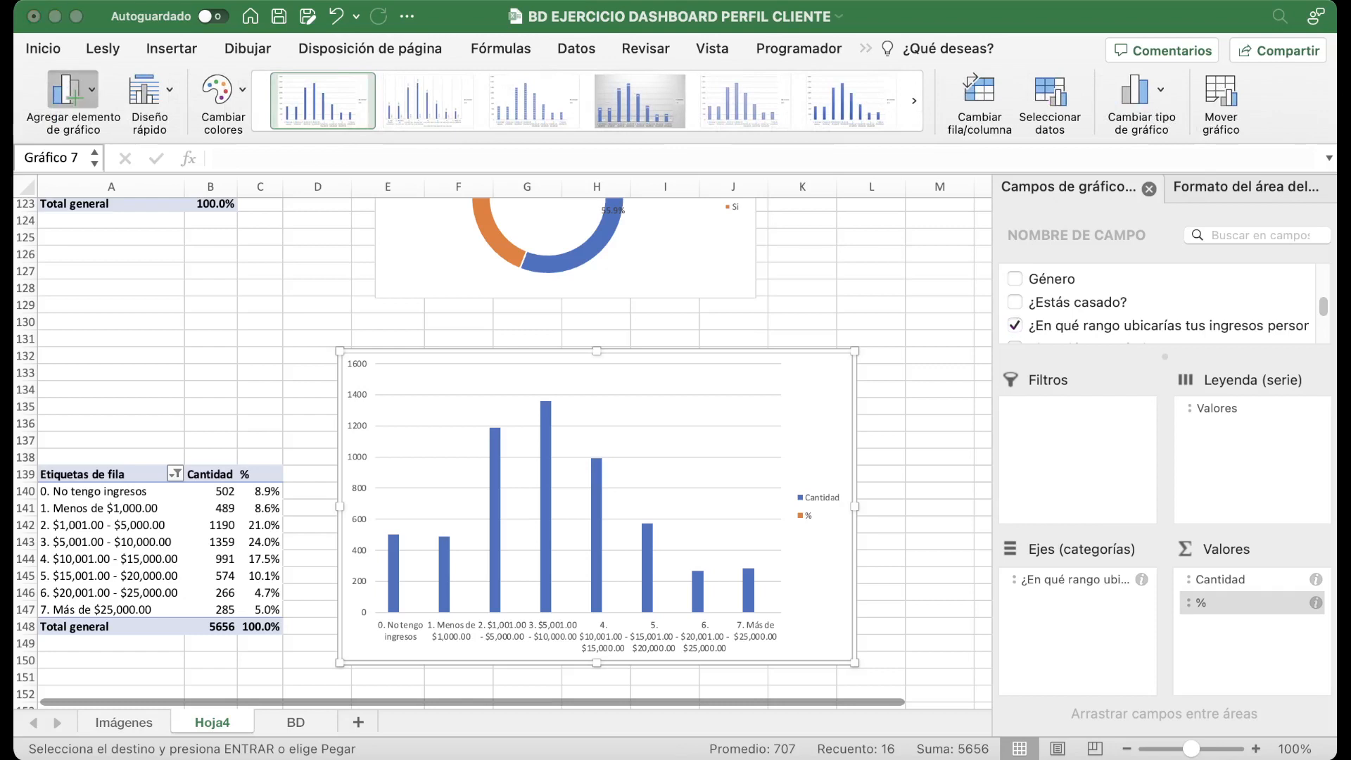
click(295, 243)
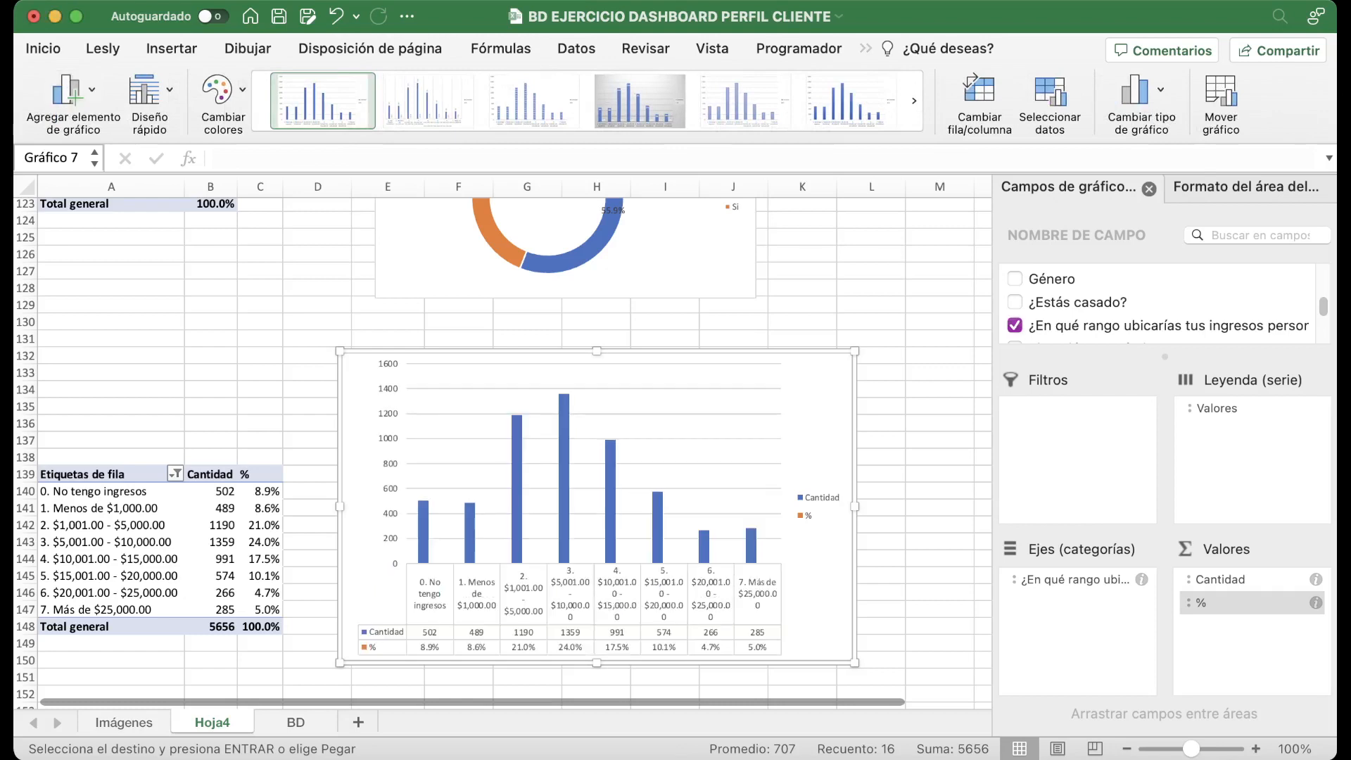
drag(855, 507, 900, 507)
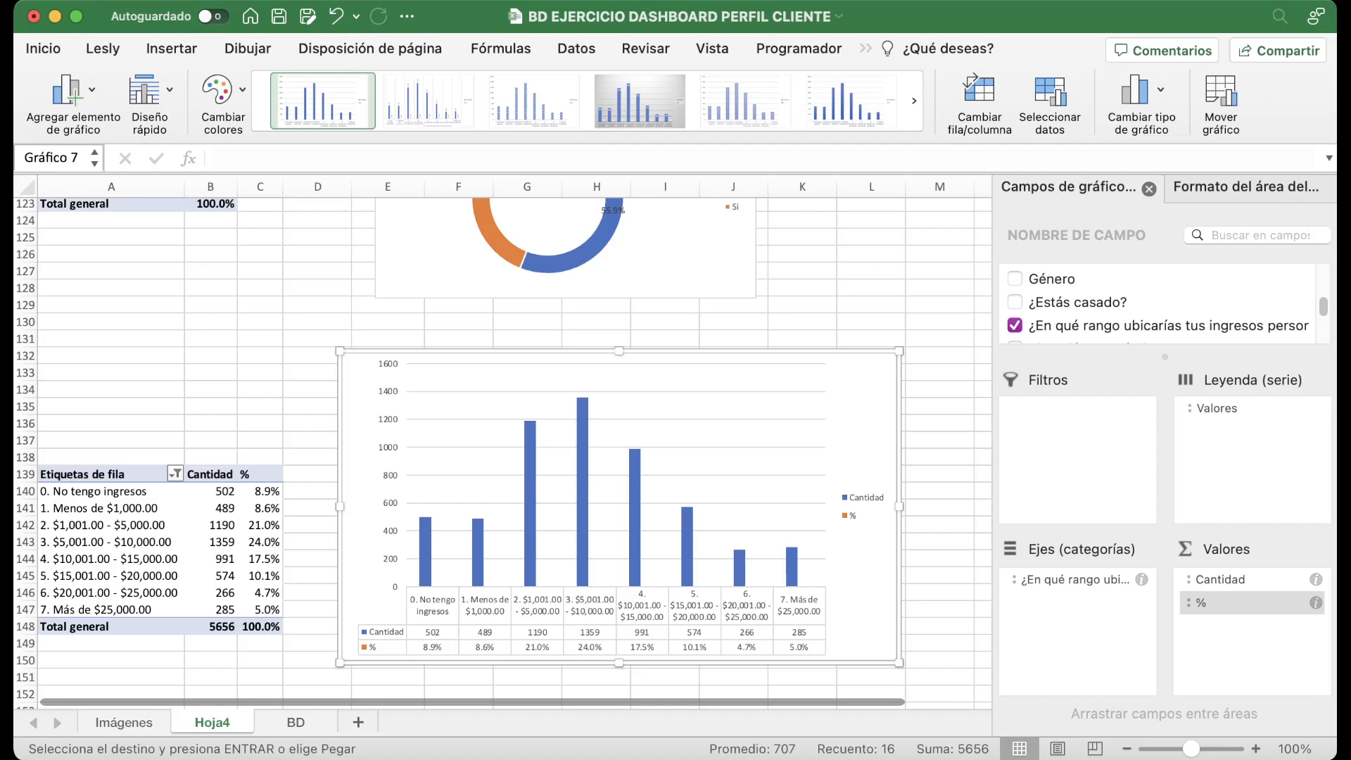
Copy the income range pivot table in A137:C150 and paste it at A157.
scroll(514, 451, down, 3)
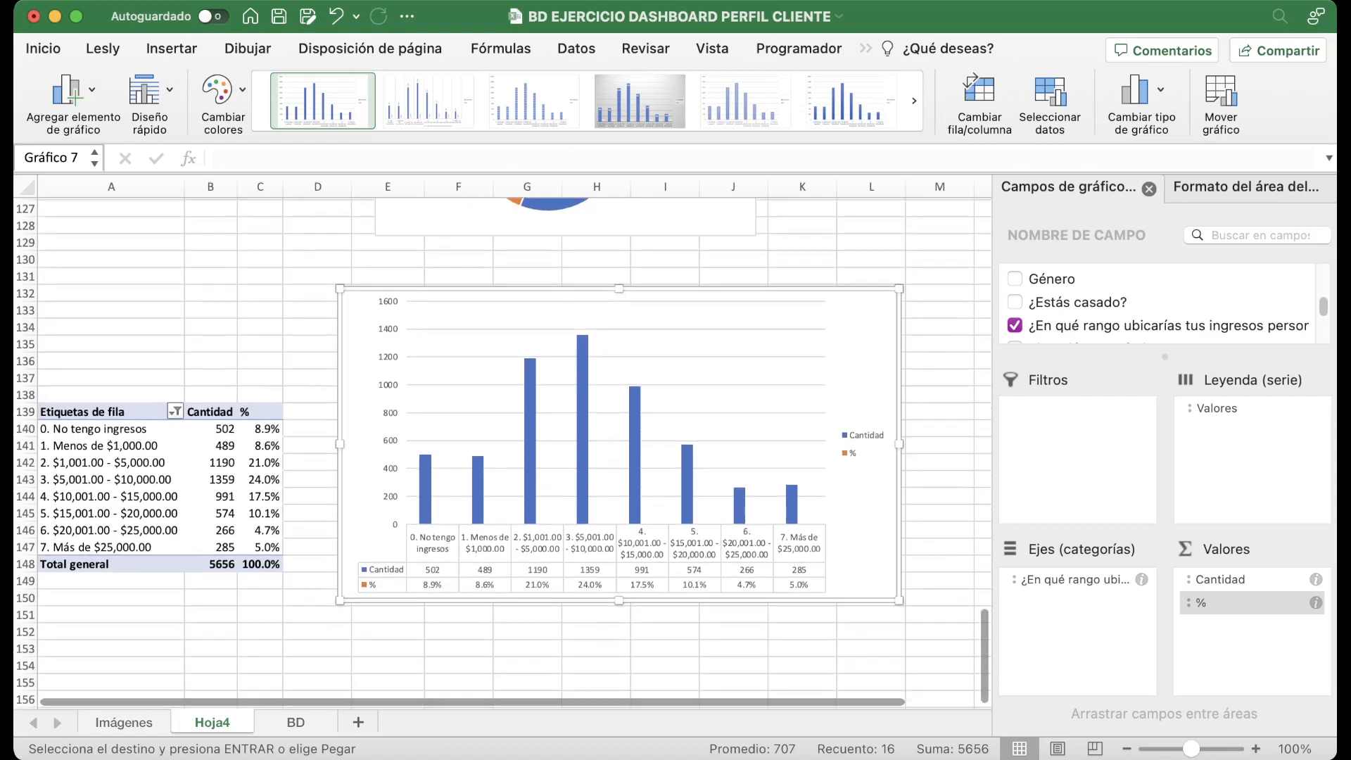
click(317, 632)
scroll(317, 627, down, 1)
drag(111, 371, 260, 590)
key(cmd+c)
scroll(260, 591, down, 5)
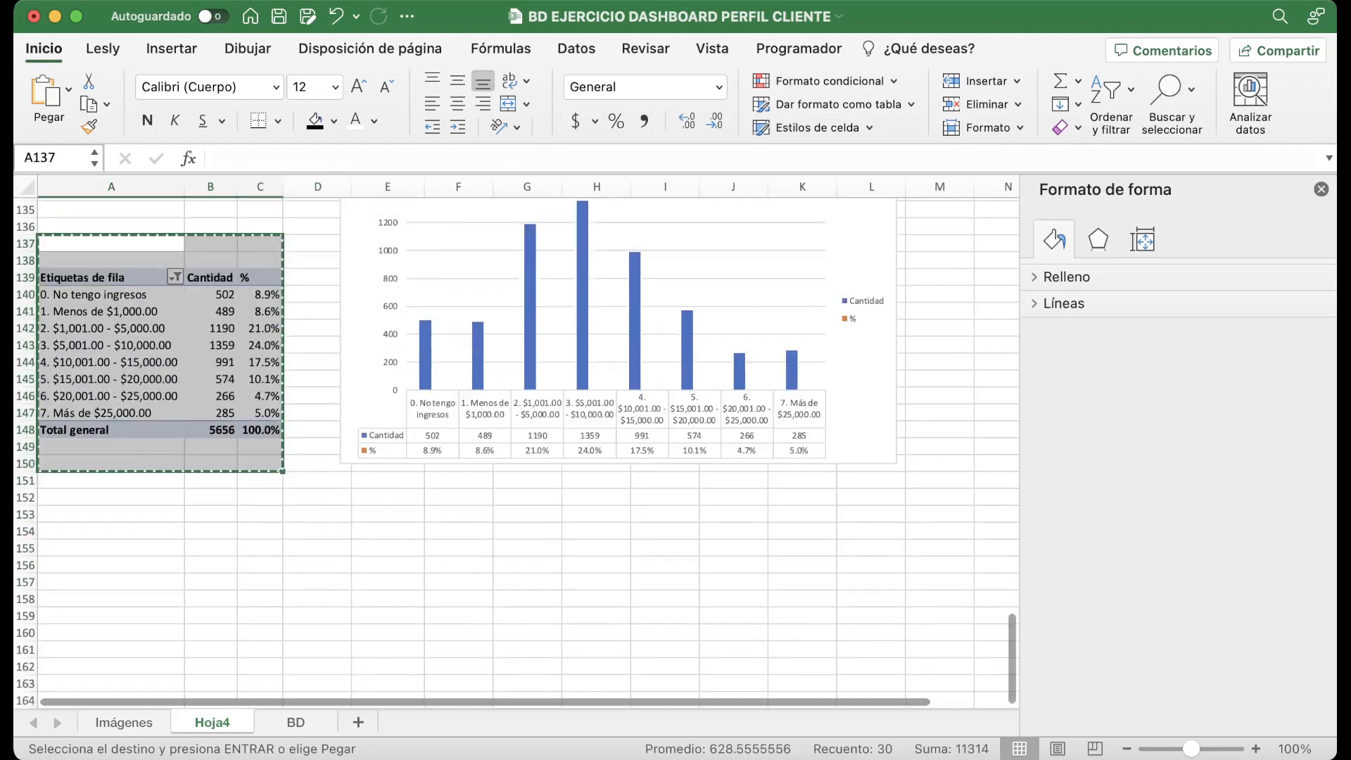
click(111, 583)
key(super+v)
Replace the income range row field with Situación económica in the pasted pivot table, keeping only Desempleado, Empleado and Empresario.
scroll(112, 583, down, 1)
click(111, 656)
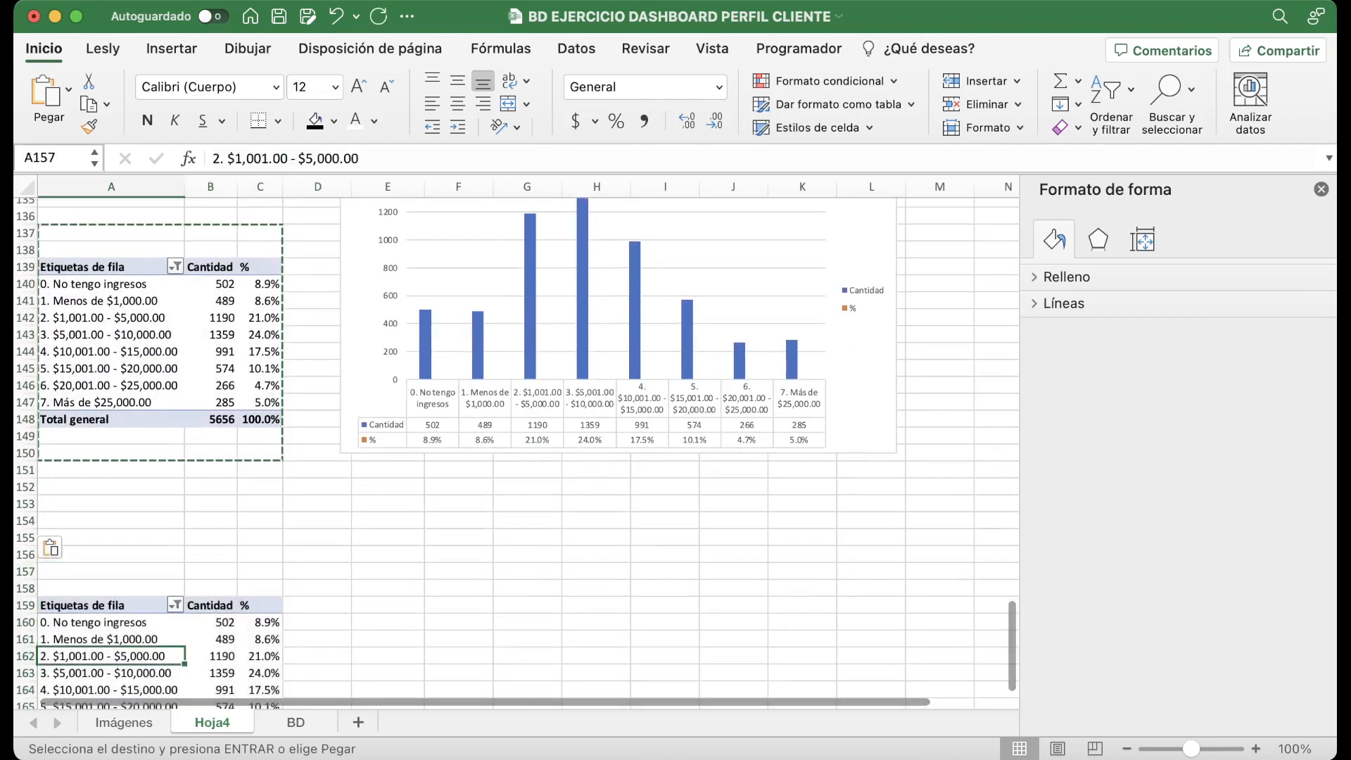
scroll(1169, 304, down, 3)
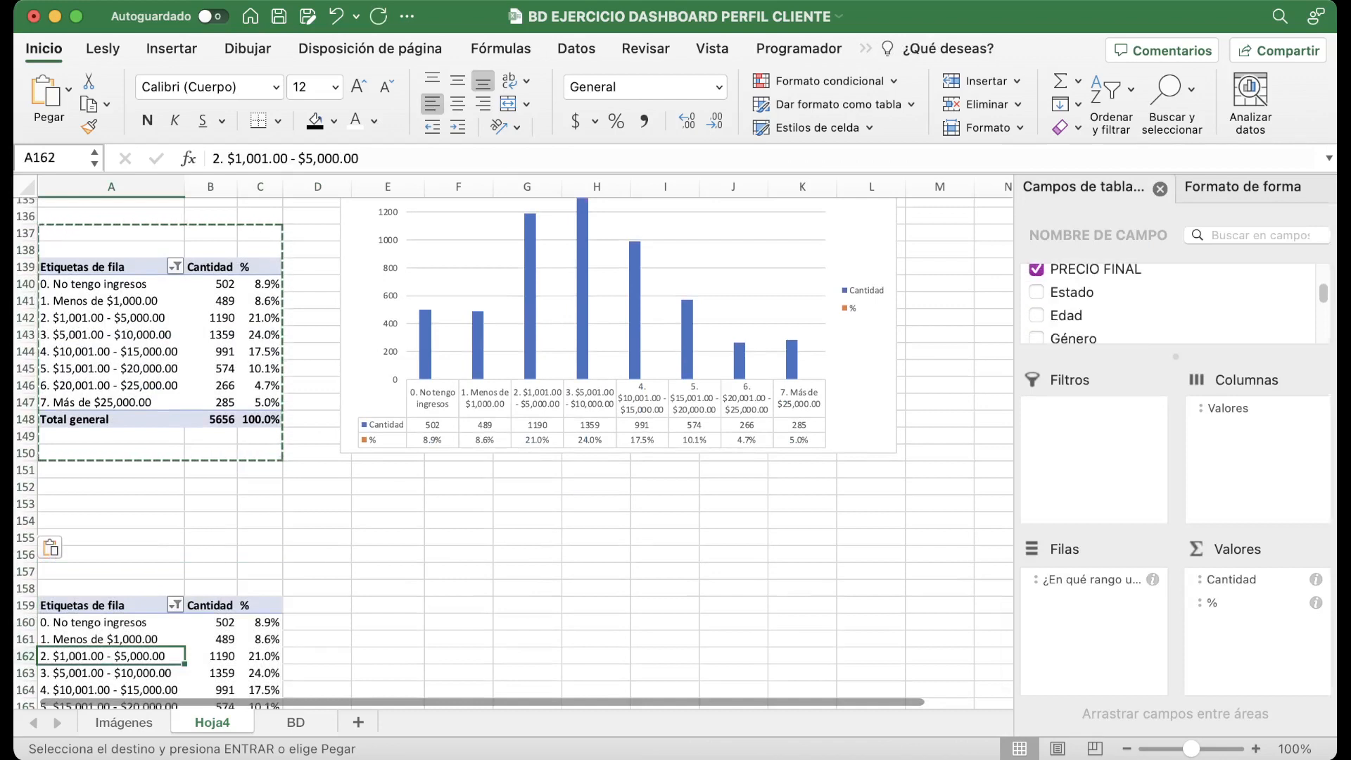
scroll(1168, 303, down, 3)
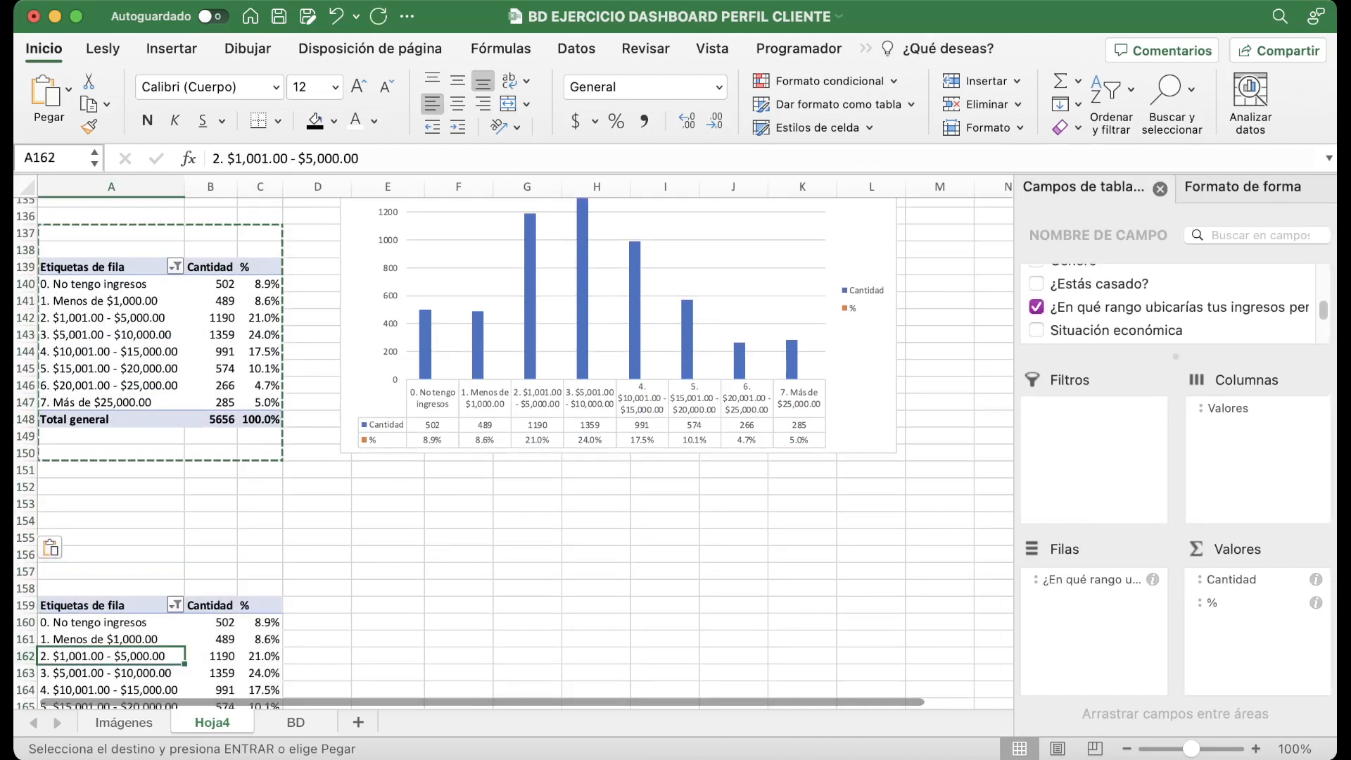
click(1036, 307)
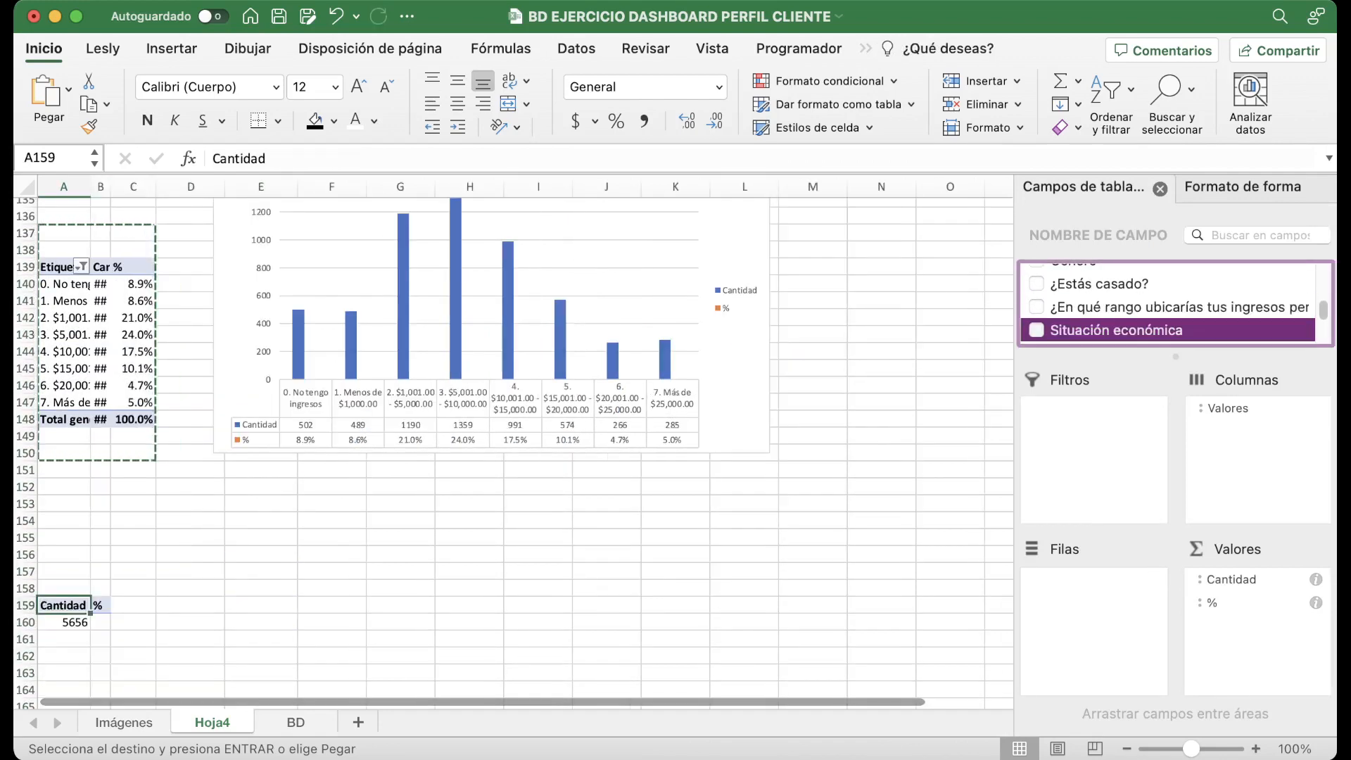
scroll(1168, 303, down, 3)
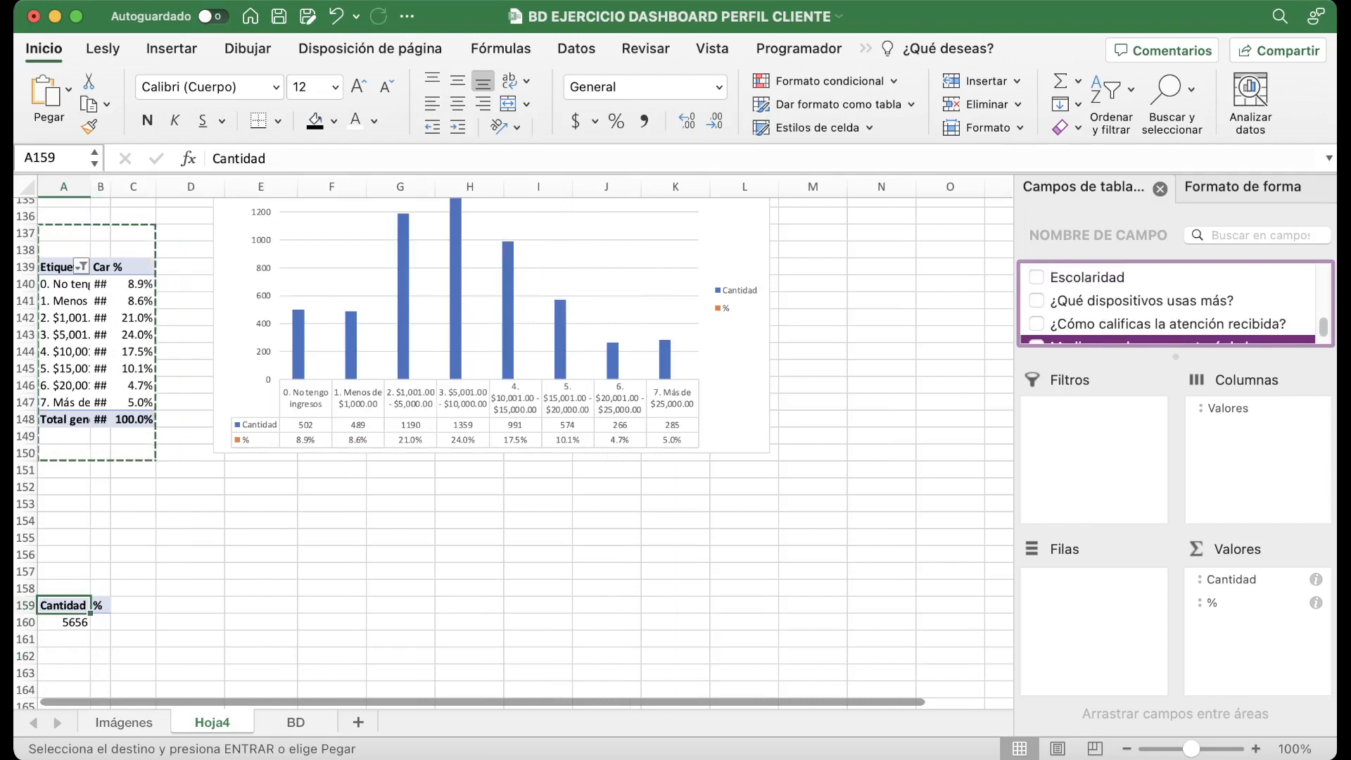
scroll(1168, 303, up, 1)
click(1036, 278)
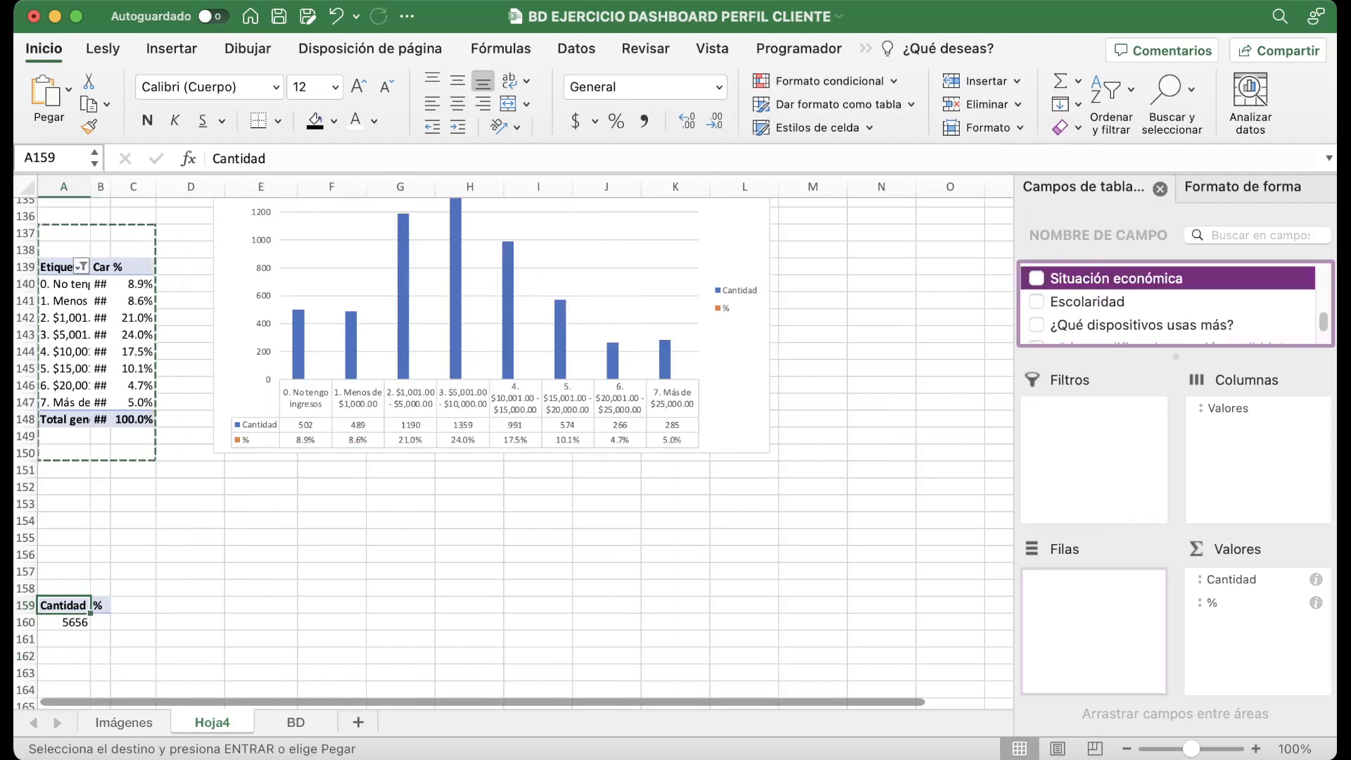
scroll(514, 450, down, 3)
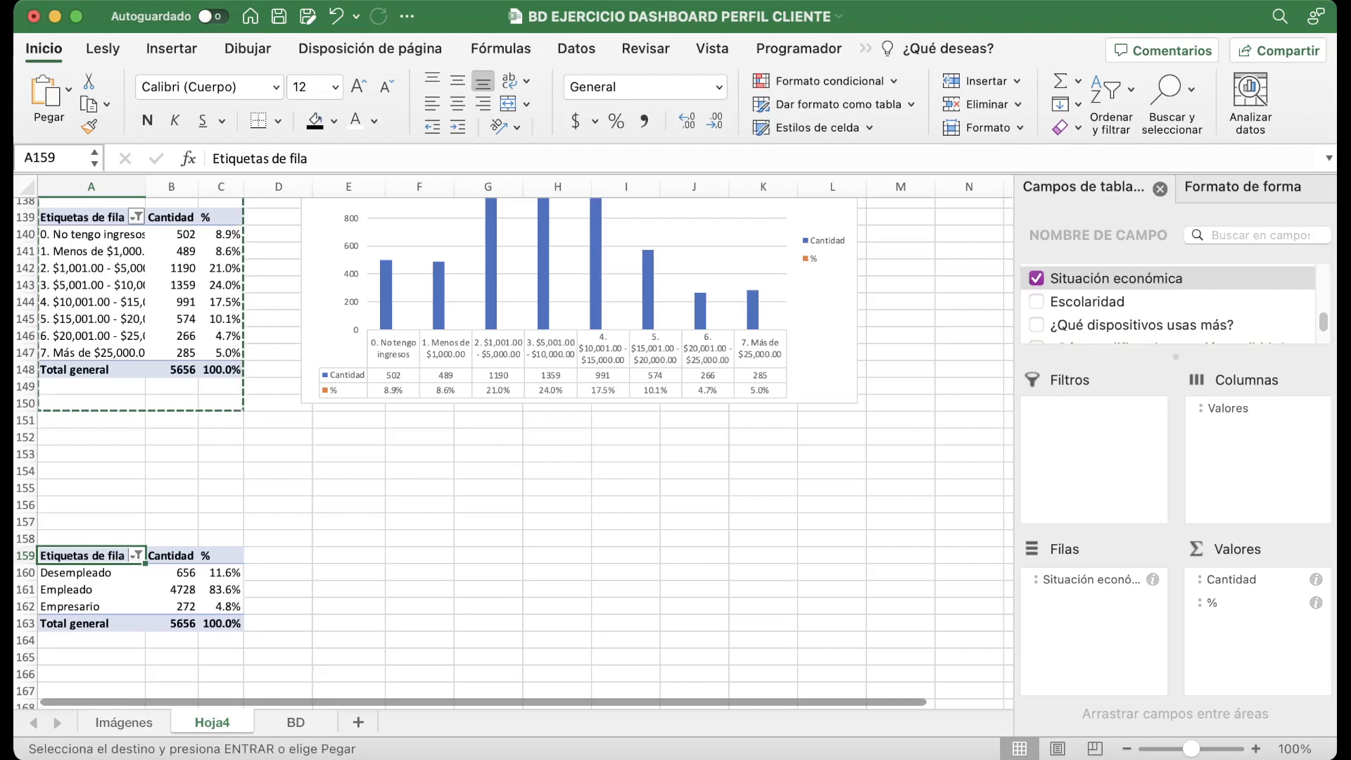
Insert a clustered column chart from the Situación económica pivot table's data in A160:B162.
drag(92, 573, 176, 607)
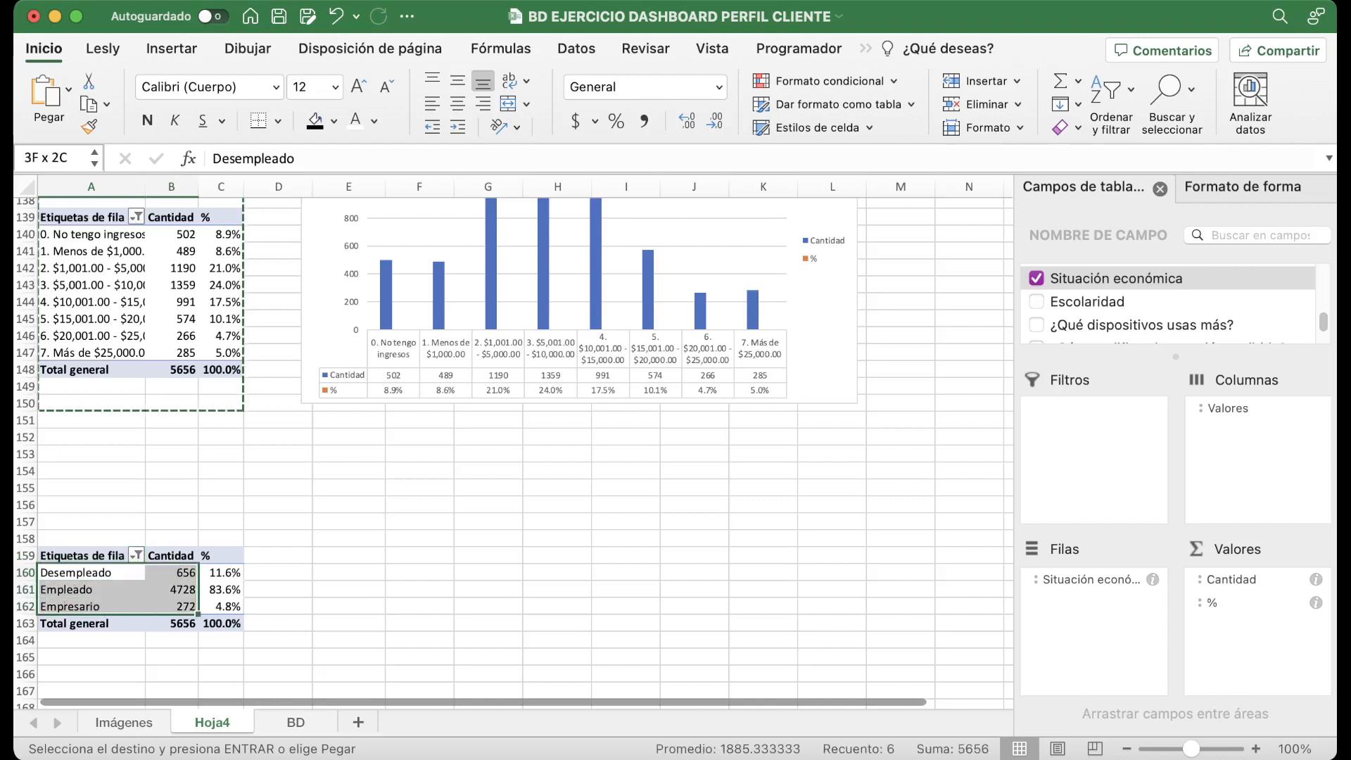
click(171, 49)
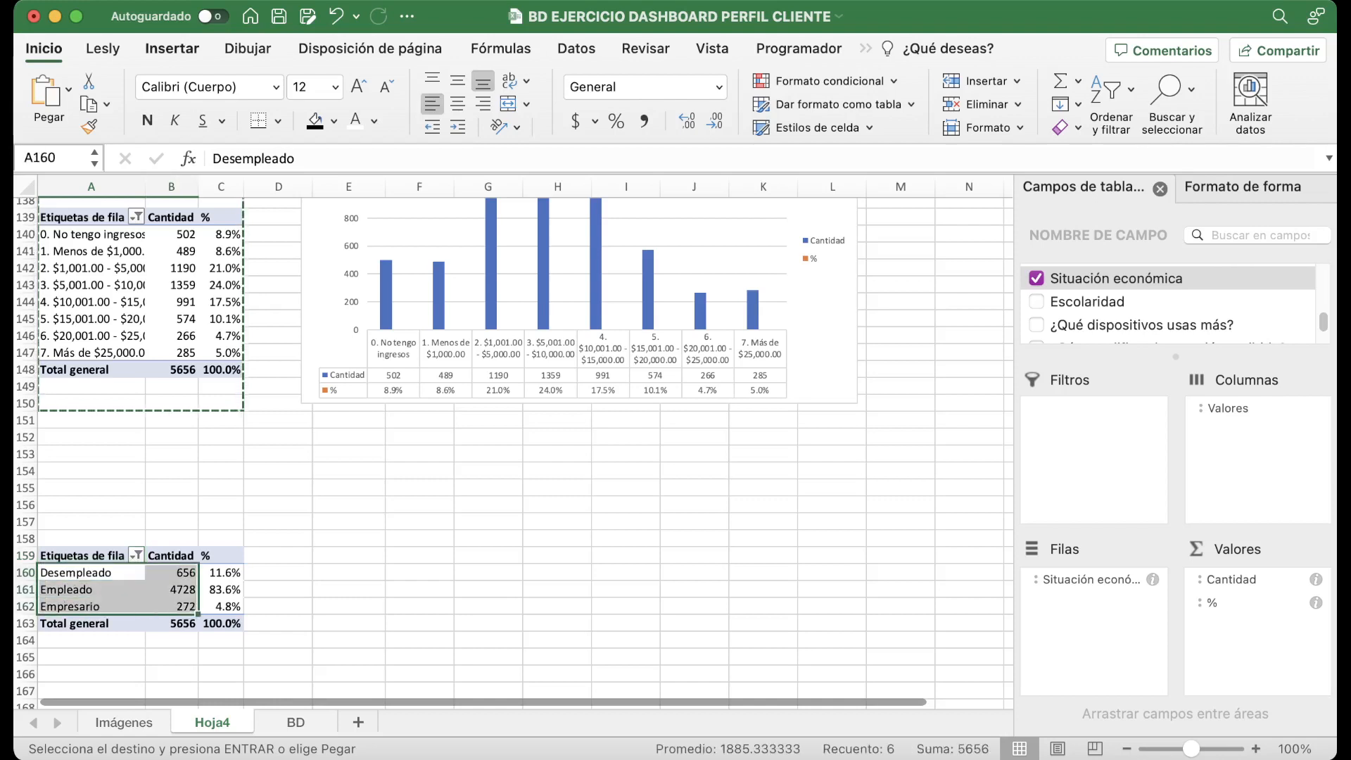
click(484, 81)
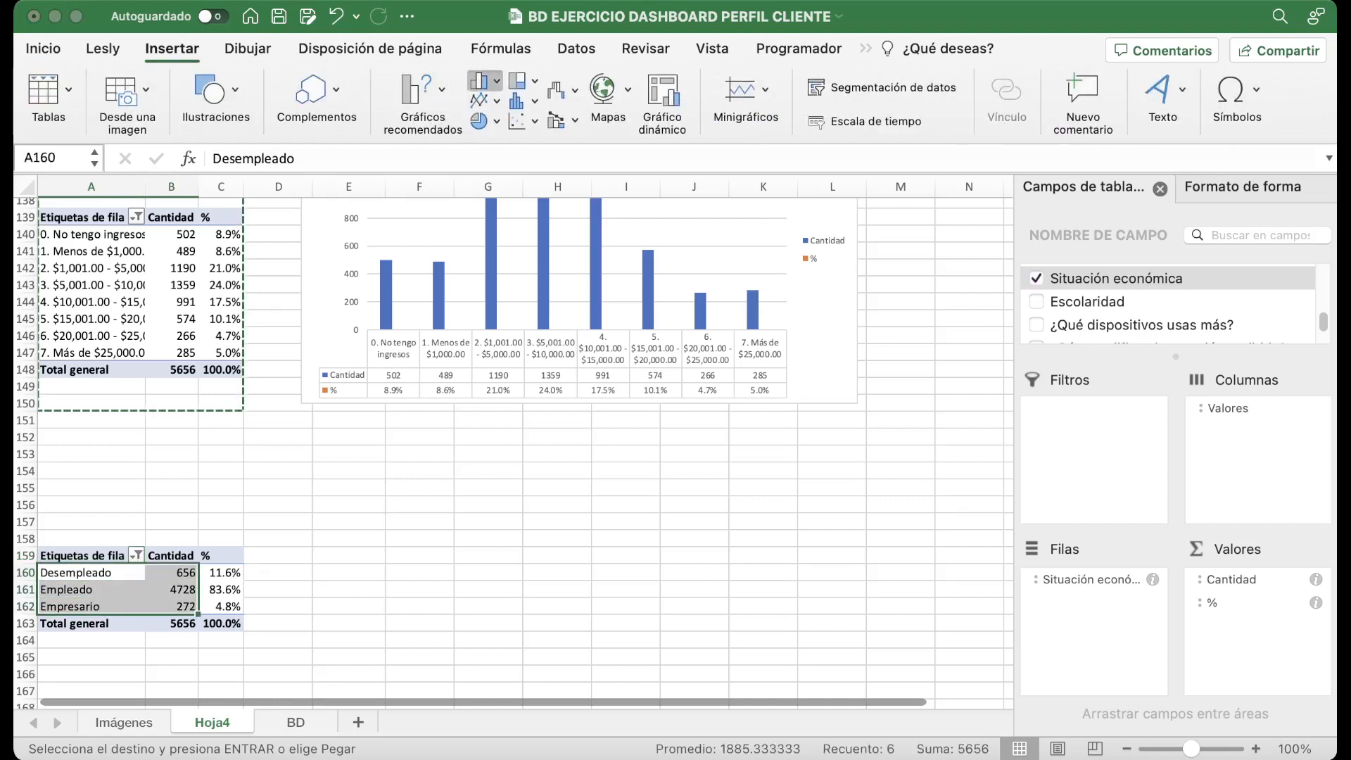
click(489, 132)
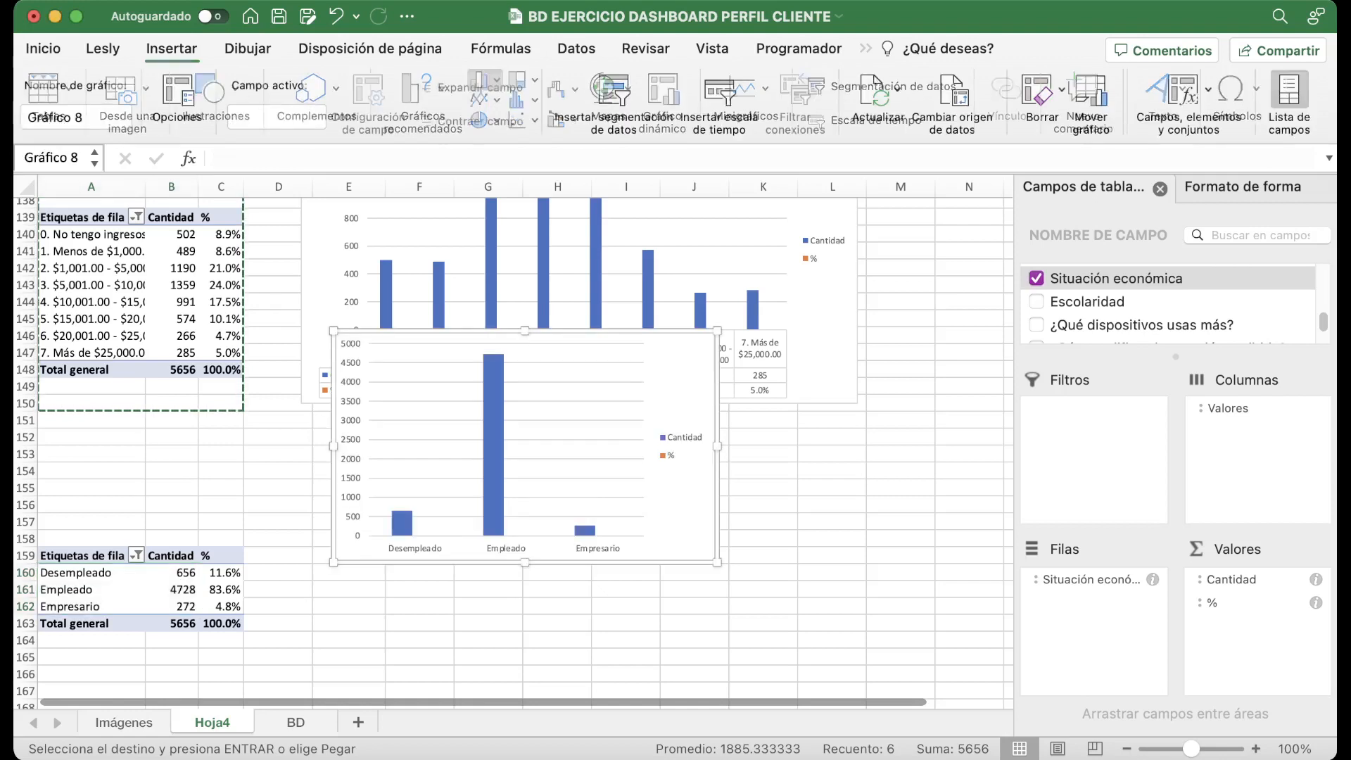
Place the Situación económica chart below the income range chart, beside its pivot table, and enlarge it.
drag(693, 374, 699, 480)
scroll(699, 481, down, 2)
drag(725, 630, 763, 651)
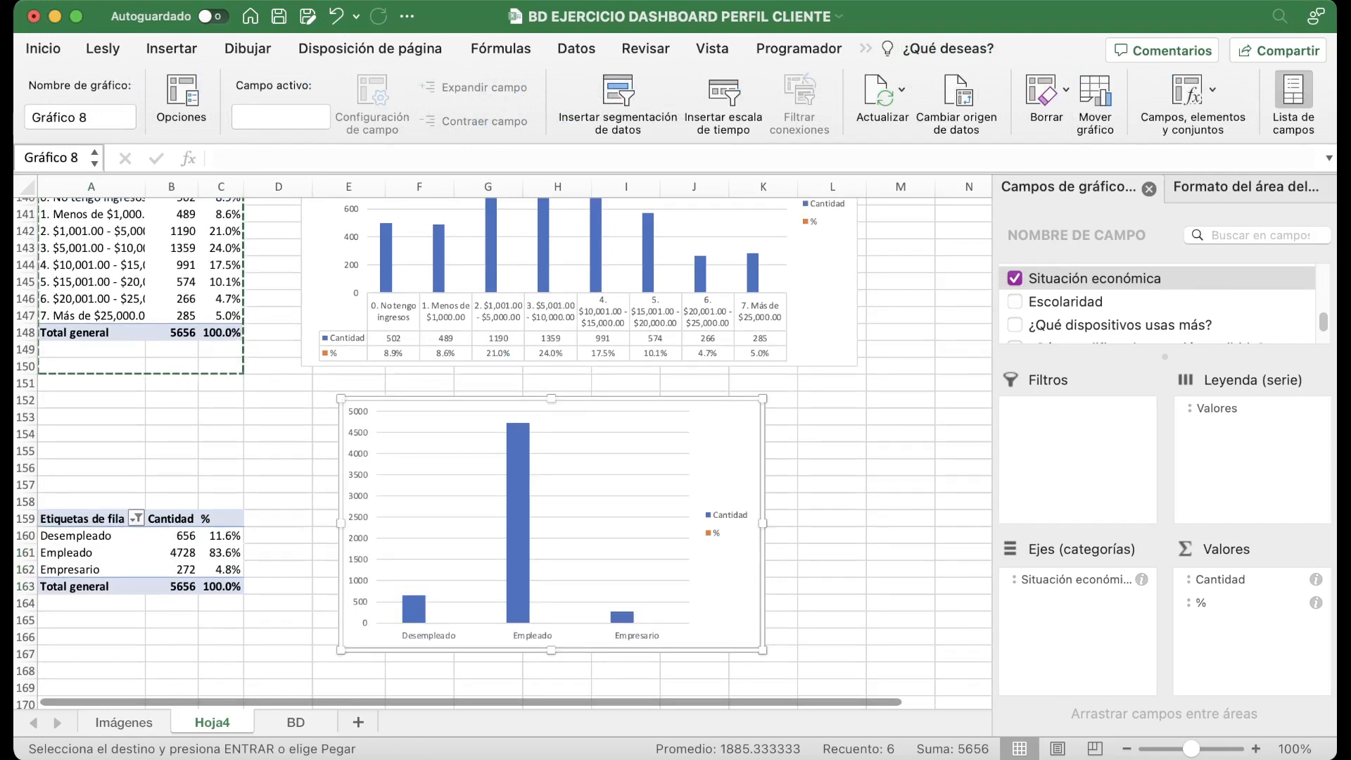
Plot the % series of the Situación económica chart on the secondary axis and change it to a line with markers.
click(715, 533)
click(715, 533)
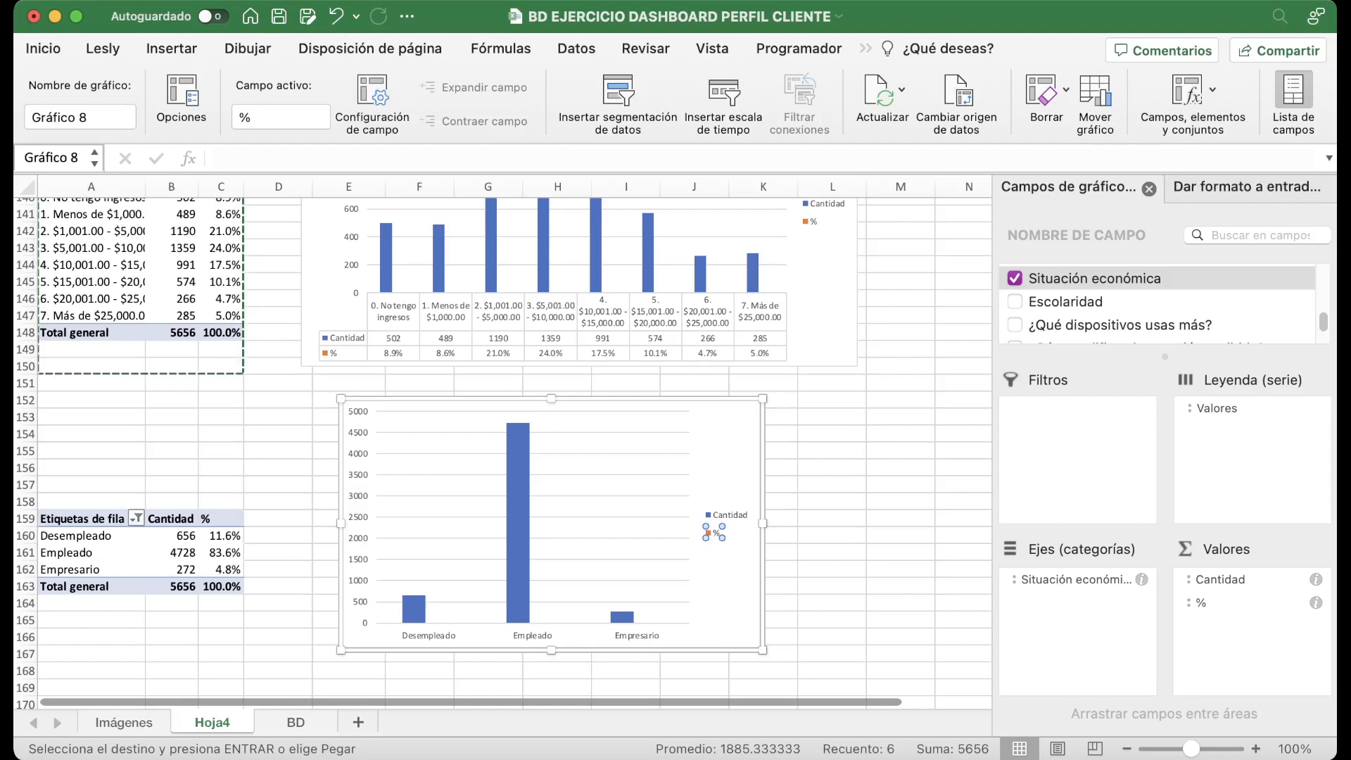
click(774, 662)
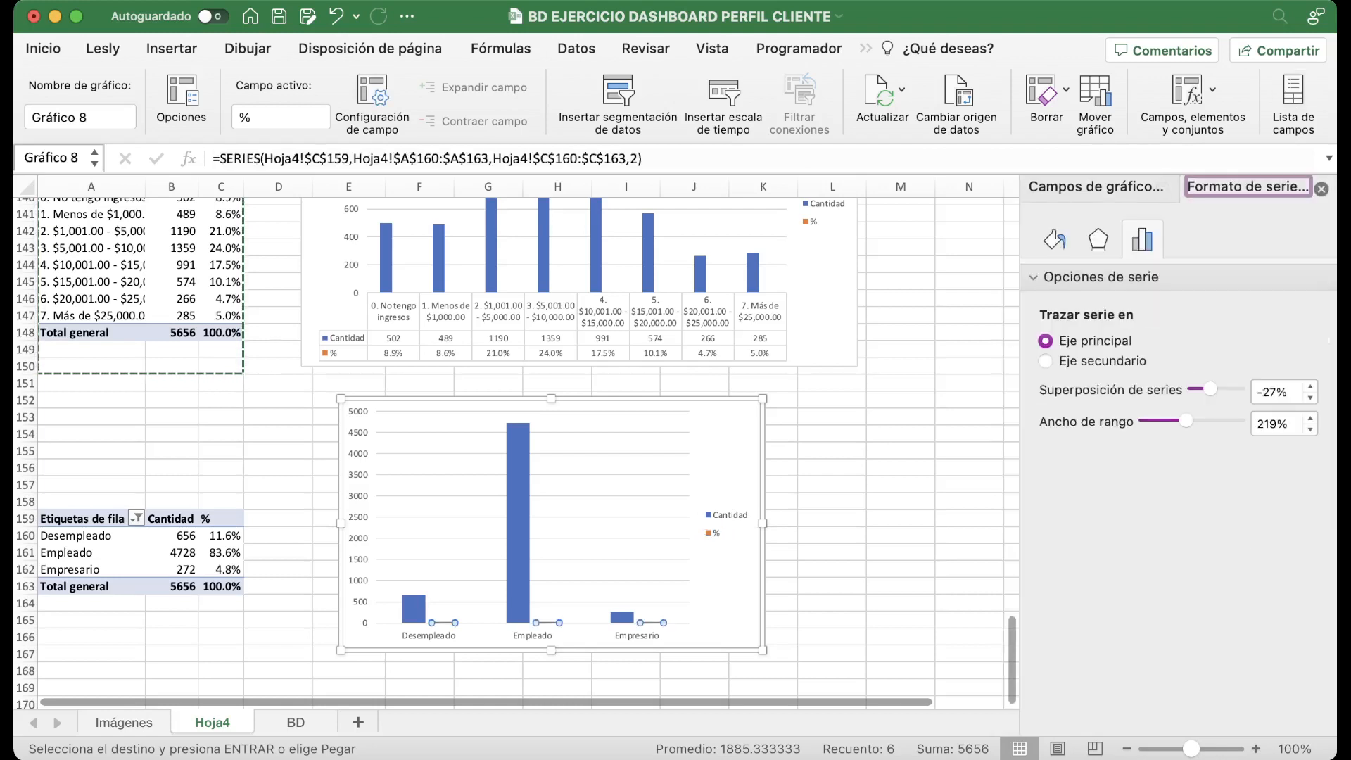
click(1046, 361)
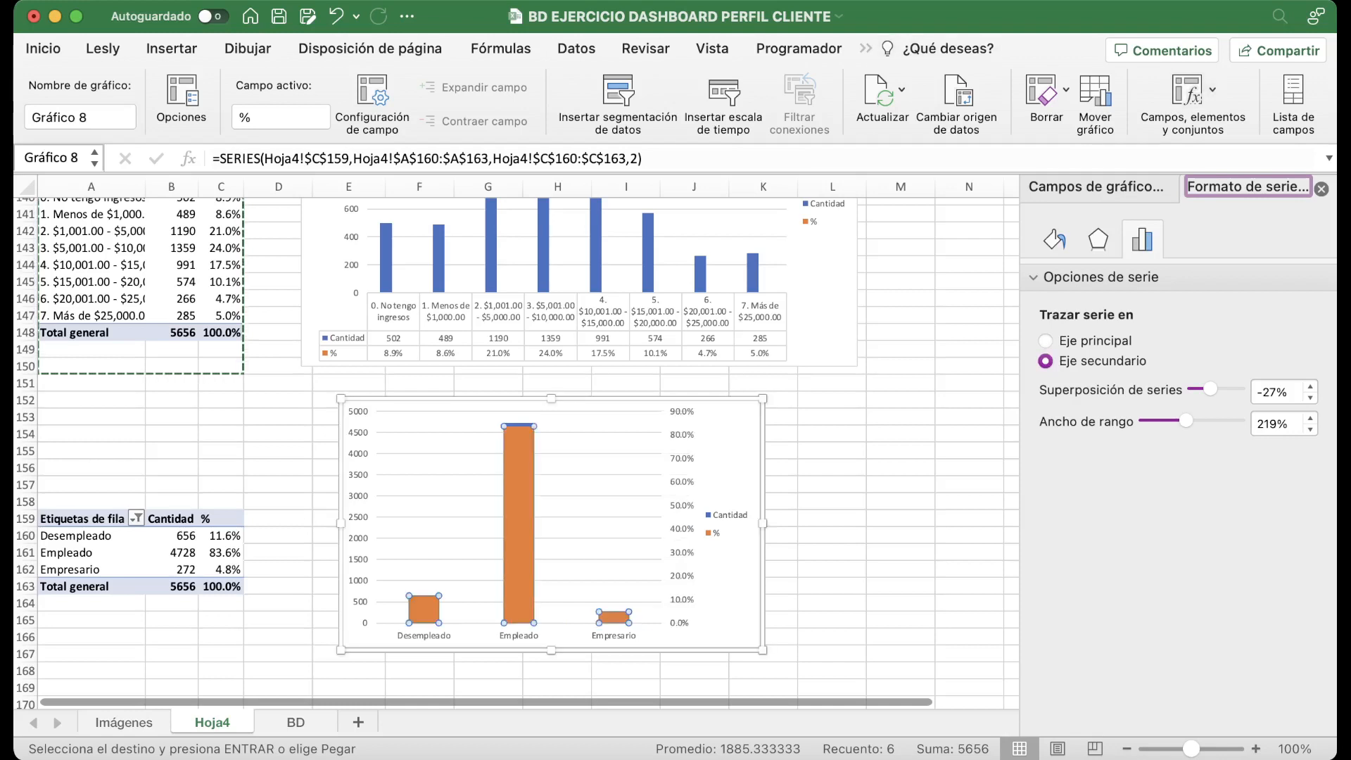
click(897, 88)
click(1141, 98)
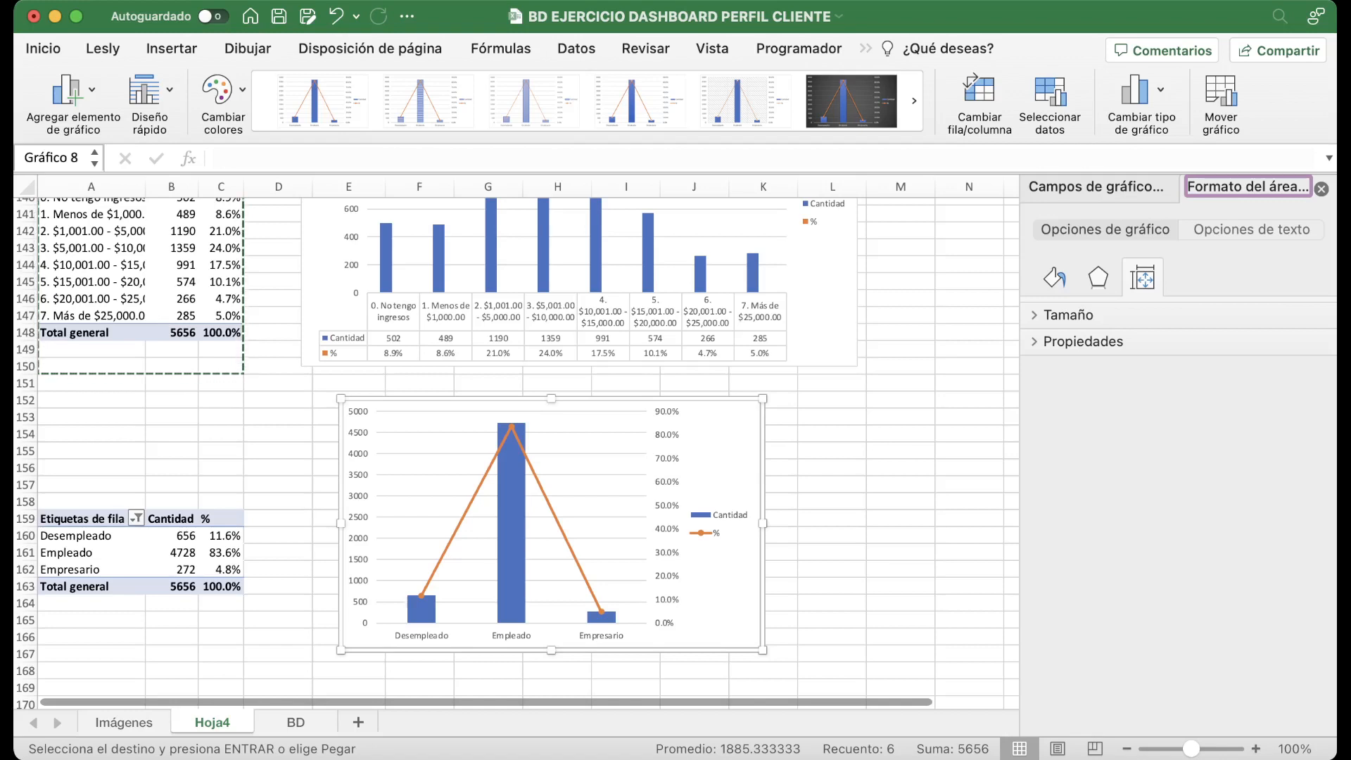
Copy the Situación económica pivot table in A156:C164 and paste it at A175.
drag(70, 467, 221, 603)
key(super+c)
scroll(493, 450, down, 1)
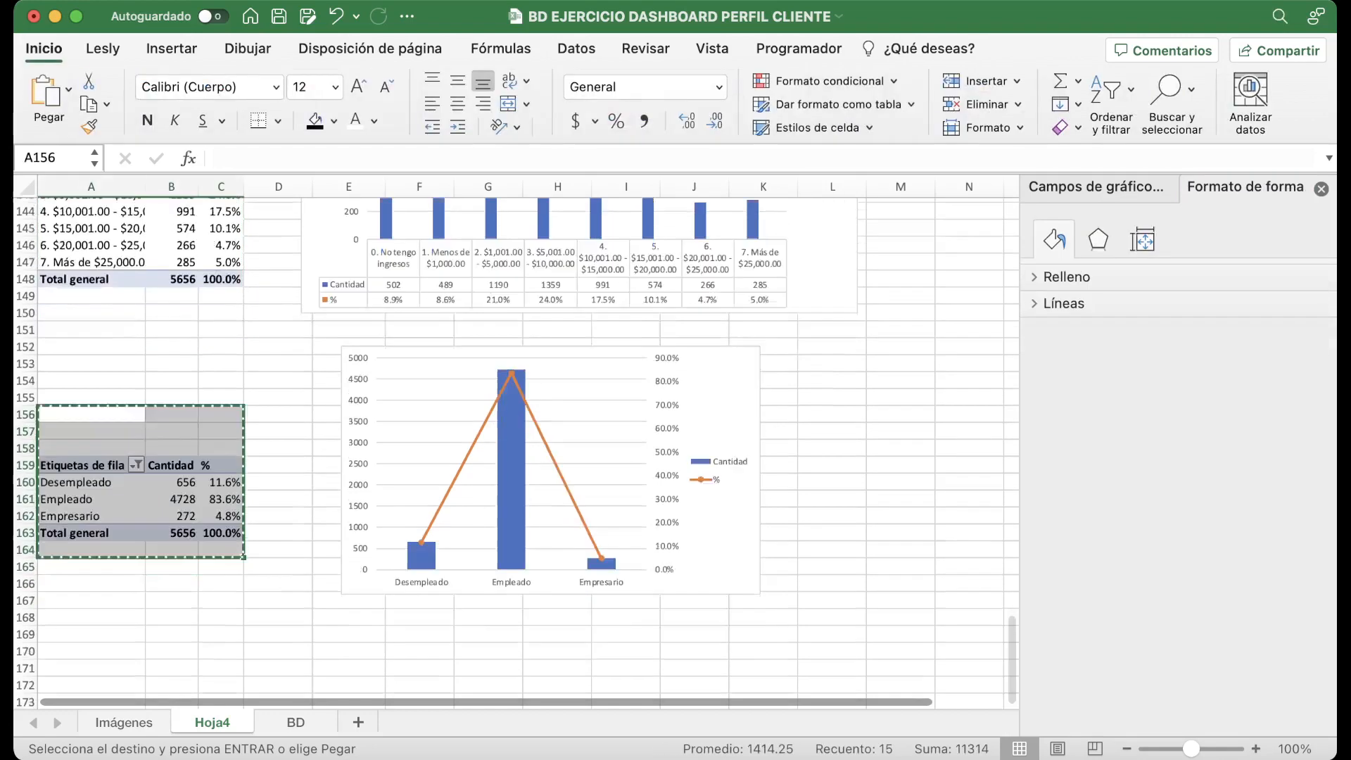
scroll(492, 451, down, 5)
click(91, 521)
key(super+v)
click(171, 606)
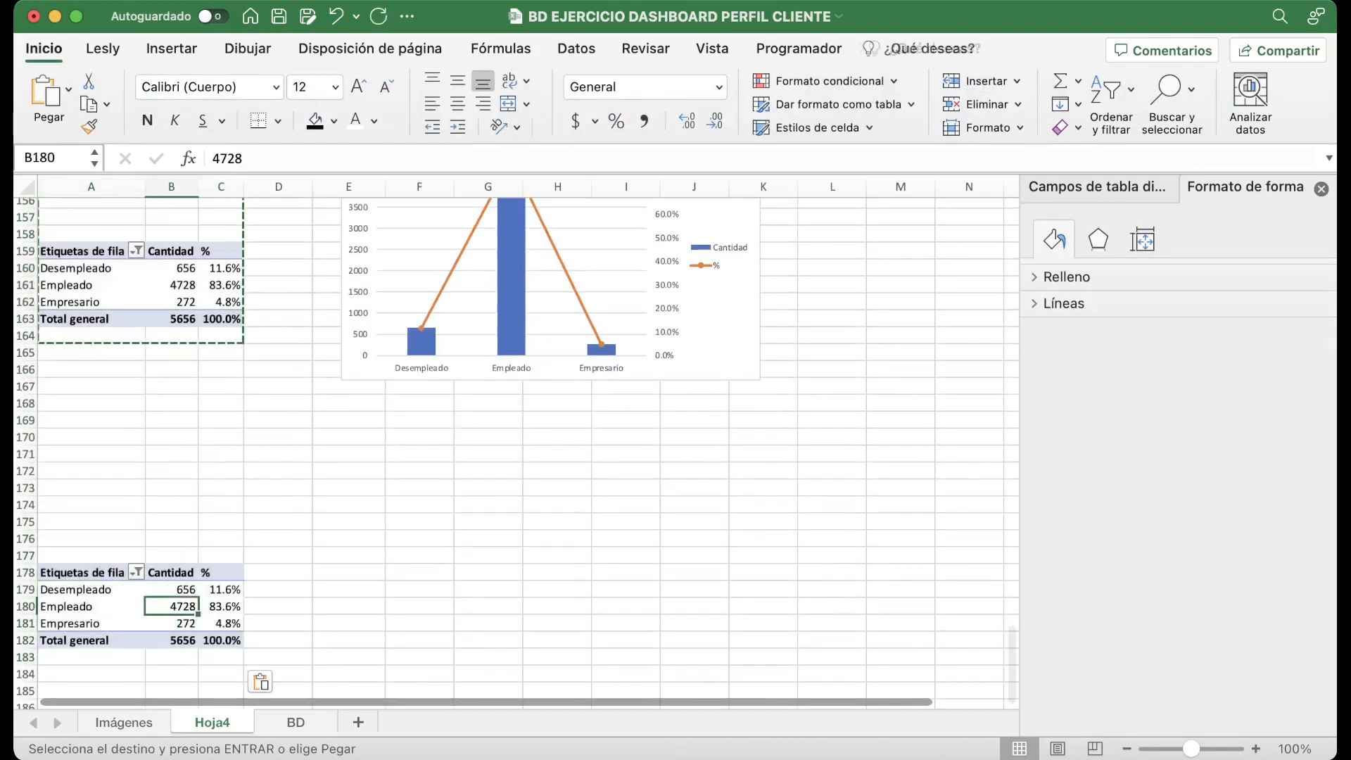
Replace the Situación económica row field with Escolaridad in the pasted pivot table and filter out the (en blanco) entry.
click(1098, 187)
scroll(1176, 304, down, 2)
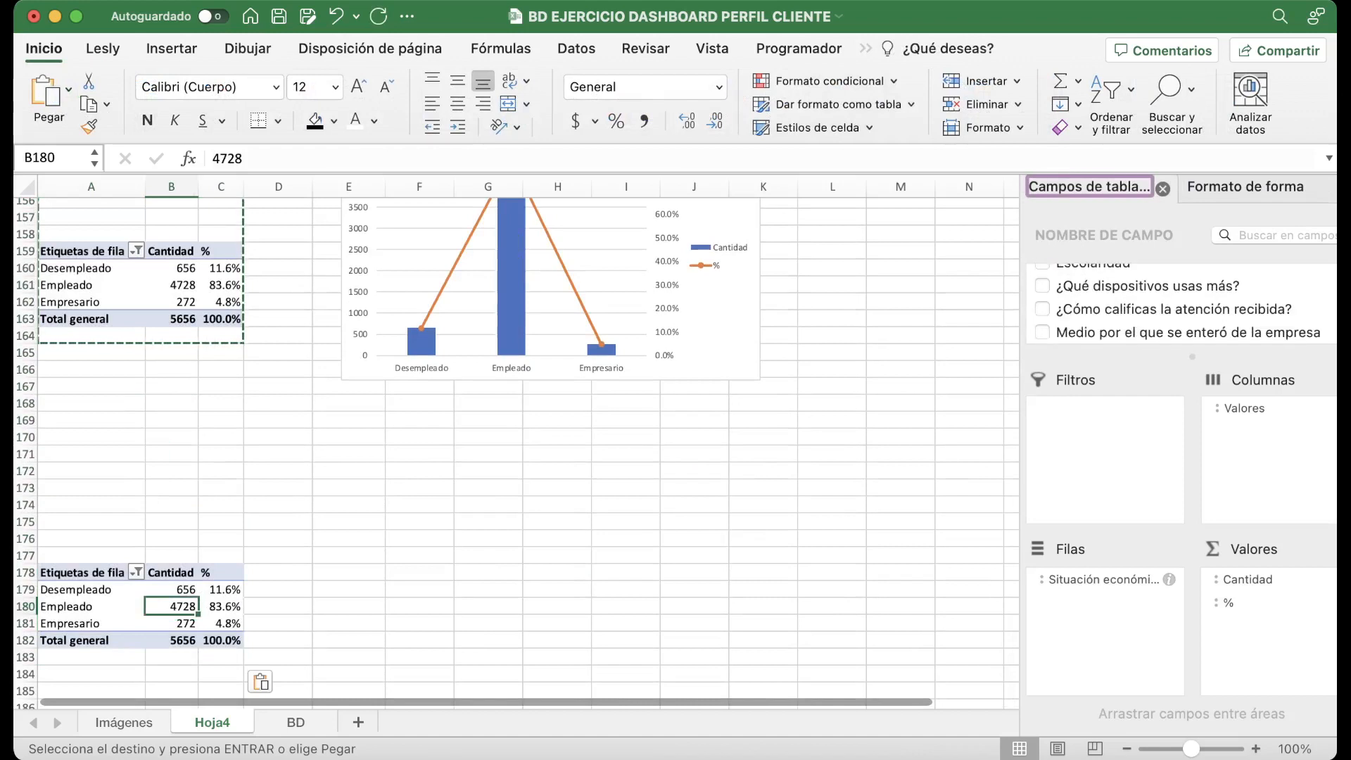
scroll(1175, 304, up, 1)
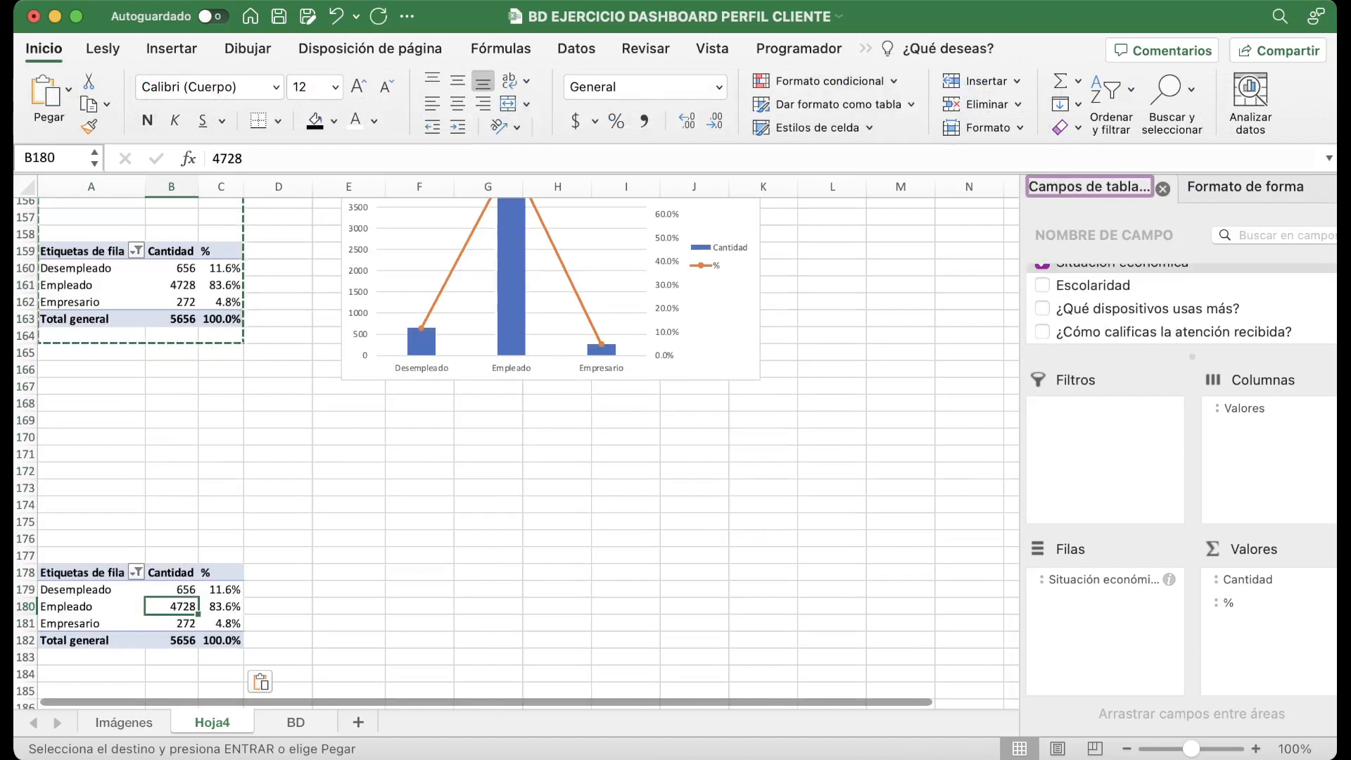
mouse_move(1104, 580)
mouse_down()
mouse_move(1126, 327)
mouse_move(1105, 605)
mouse_up()
click(1093, 285)
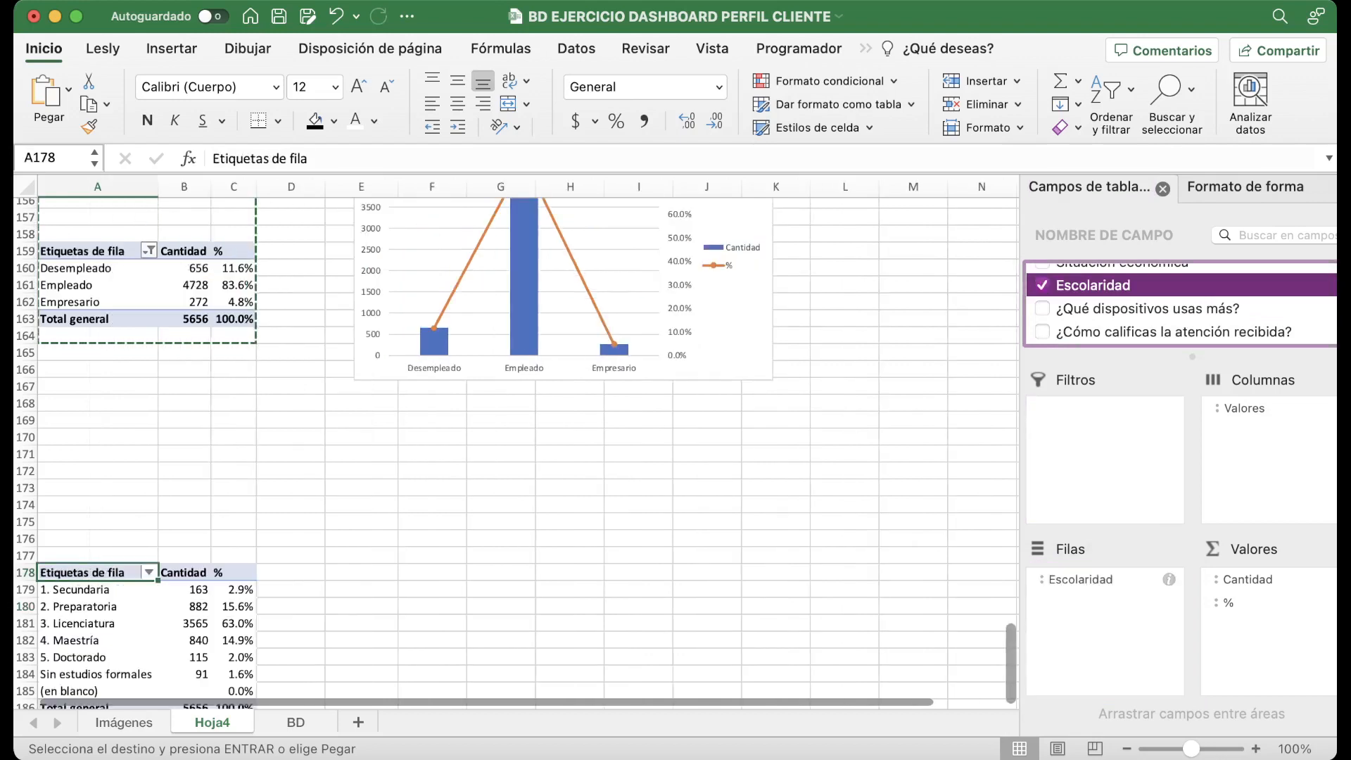
scroll(528, 450, down, 2)
scroll(528, 450, down, 2)
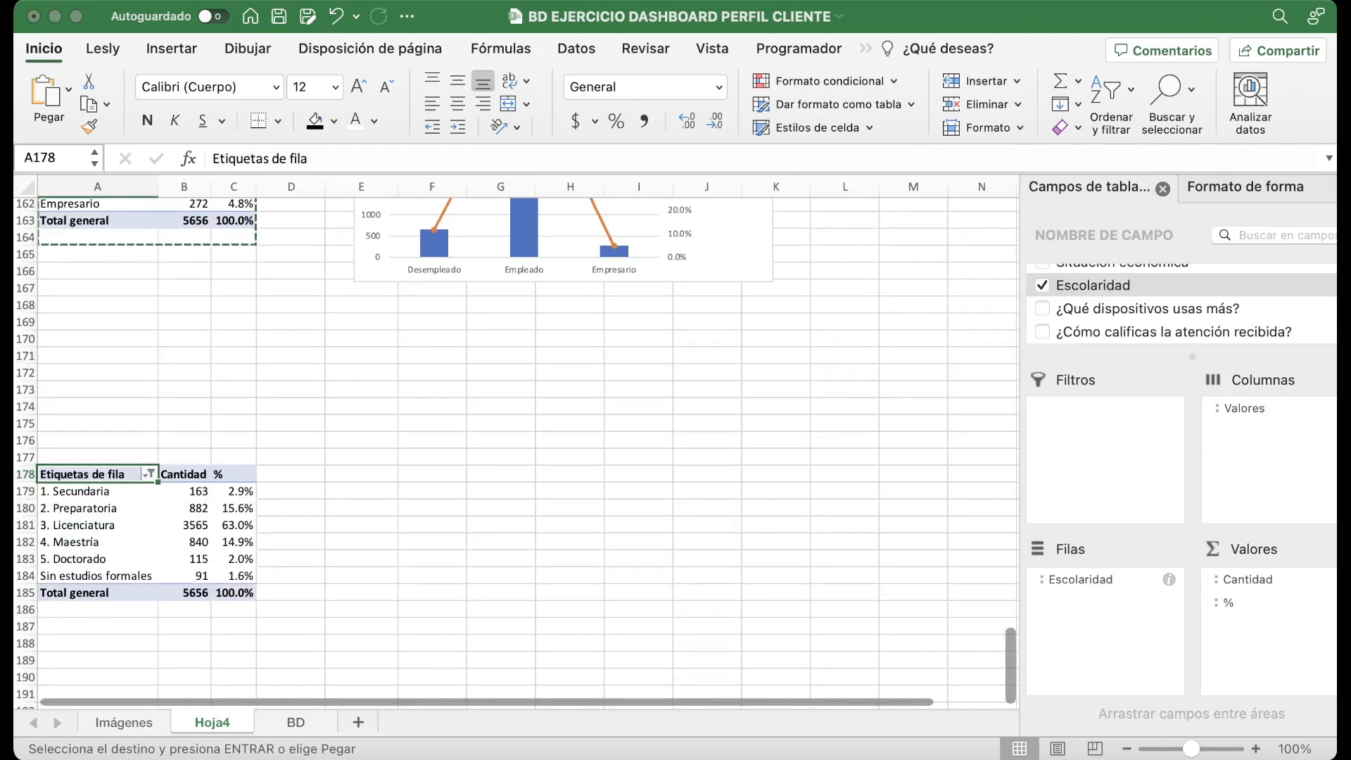
Insert a clustered bar chart from the Escolaridad pivot table's data in A179:C184.
drag(97, 491, 233, 577)
click(172, 48)
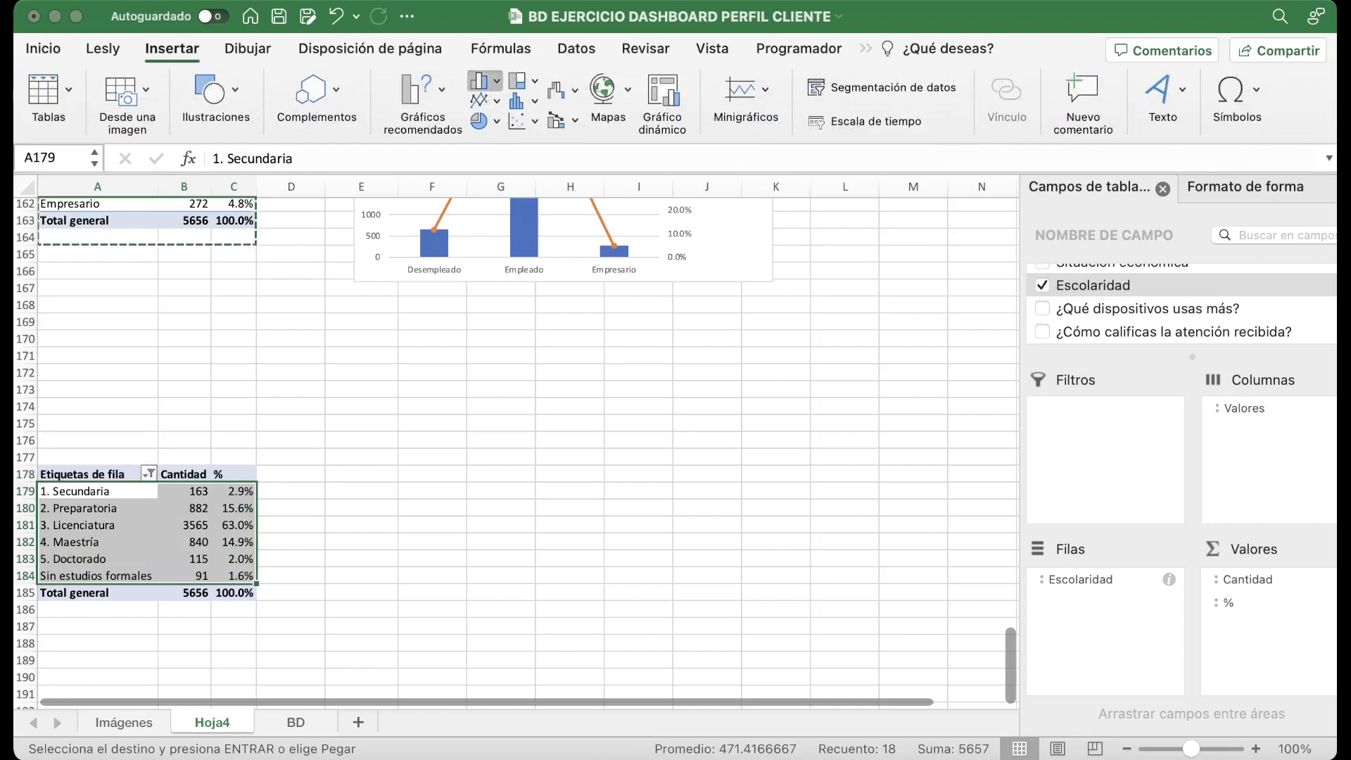
click(496, 271)
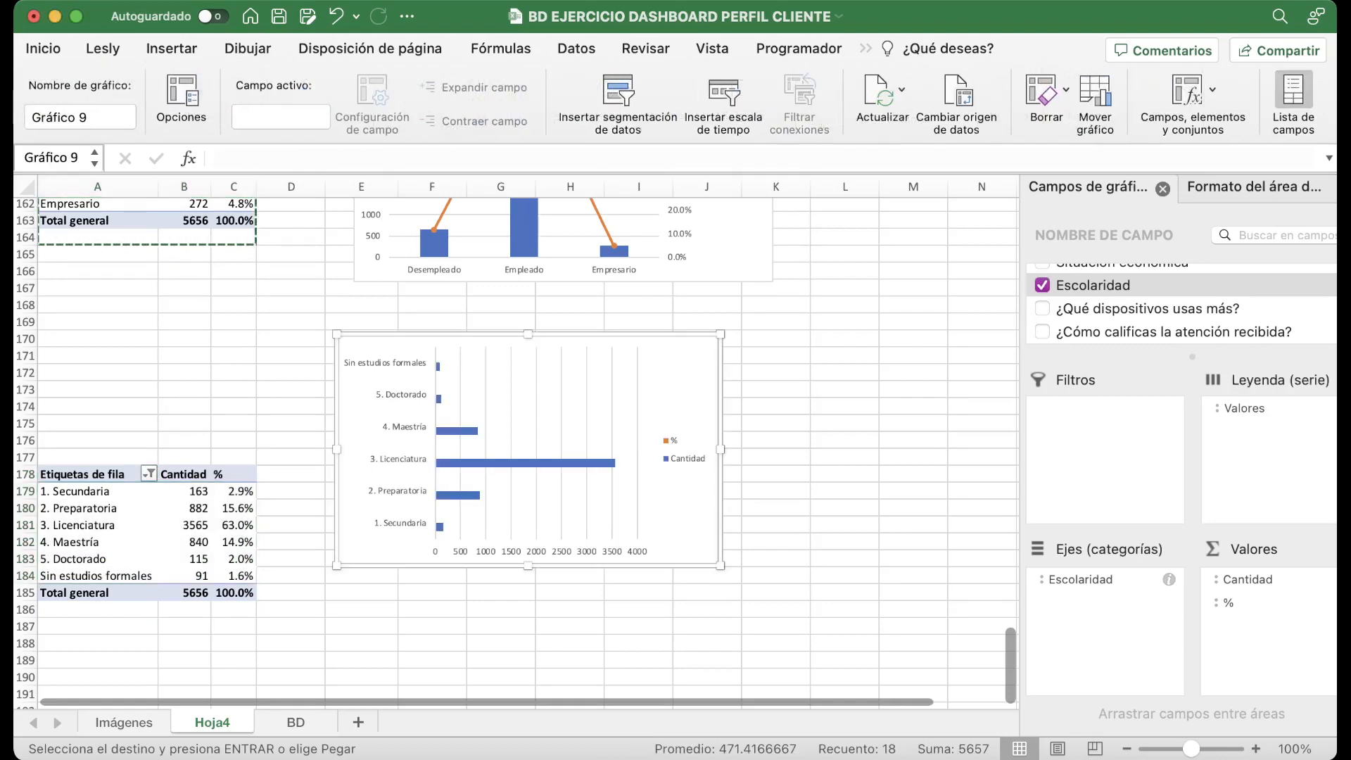
Enlarge the Escolaridad bar chart and remove the % value field from its pivot table.
drag(721, 566, 783, 642)
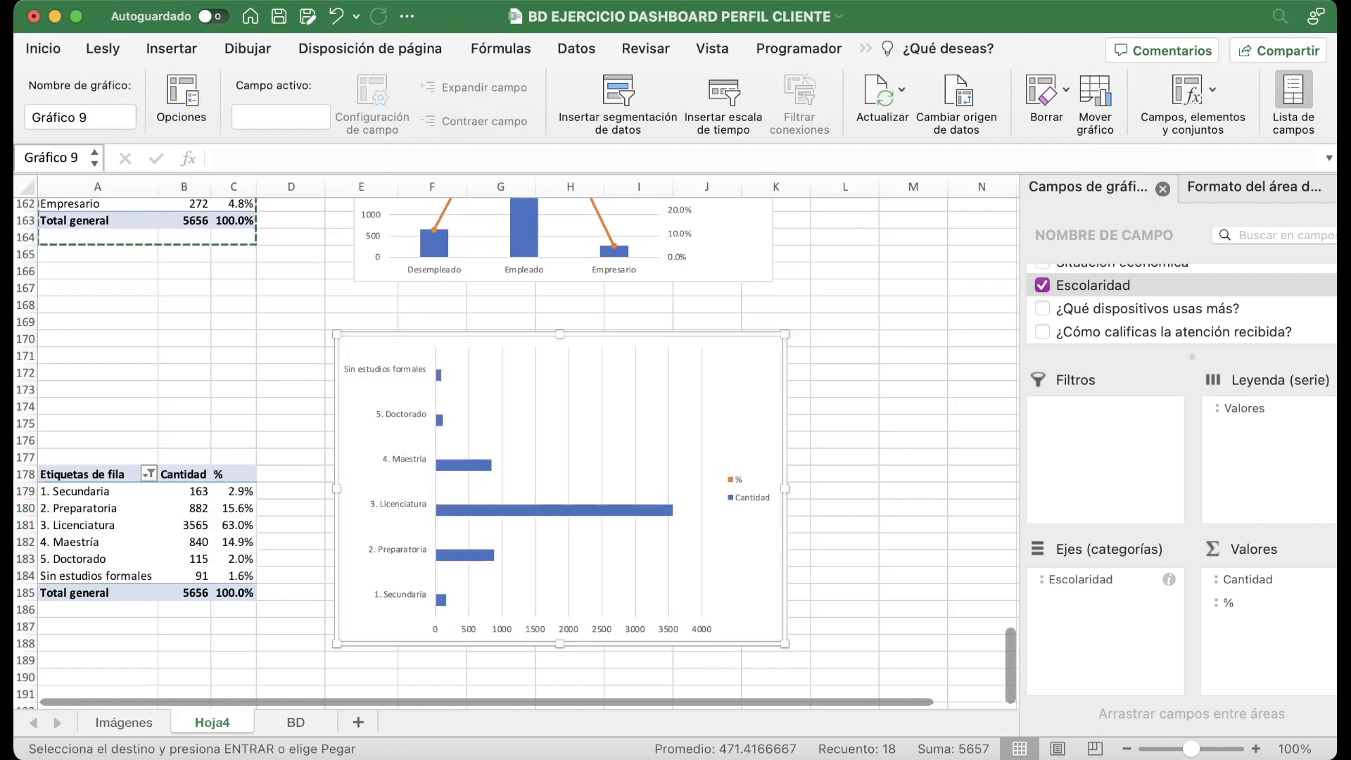
click(234, 542)
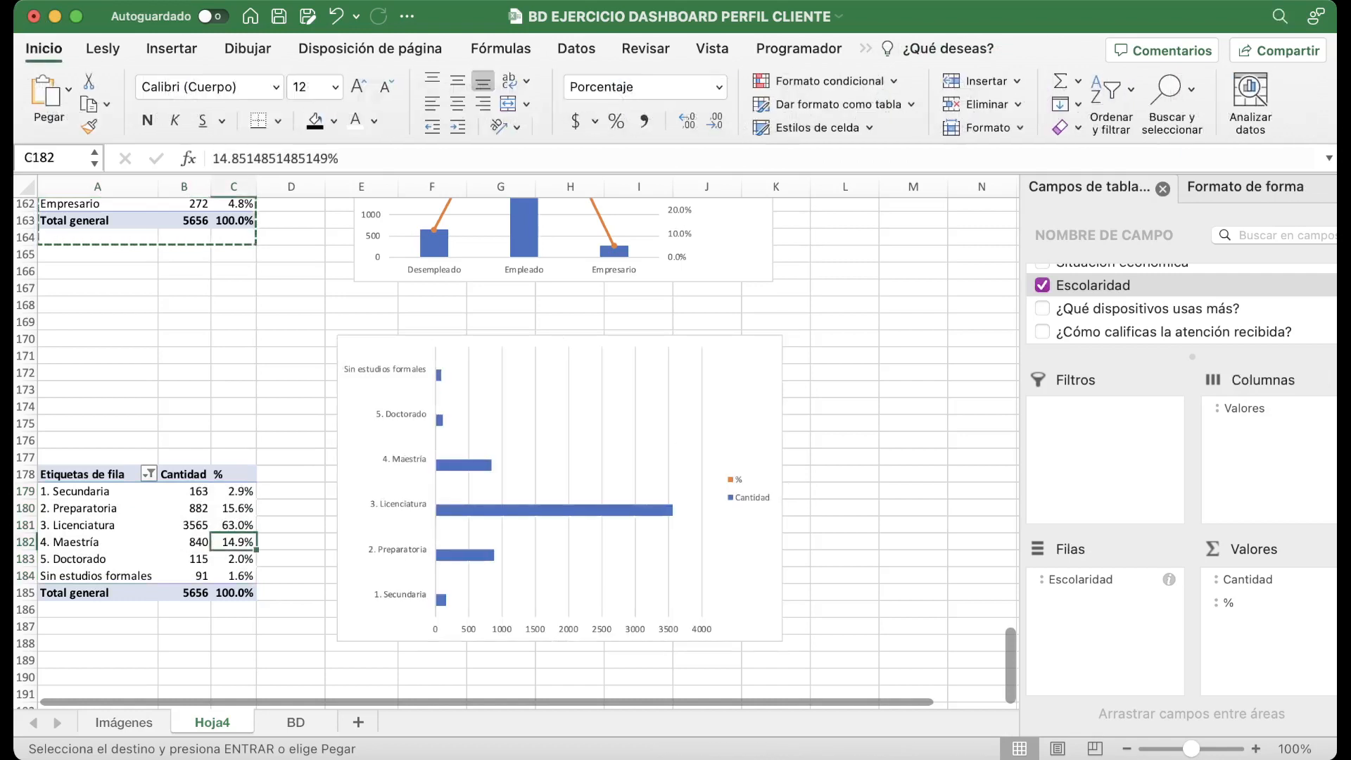
drag(1248, 580, 1211, 320)
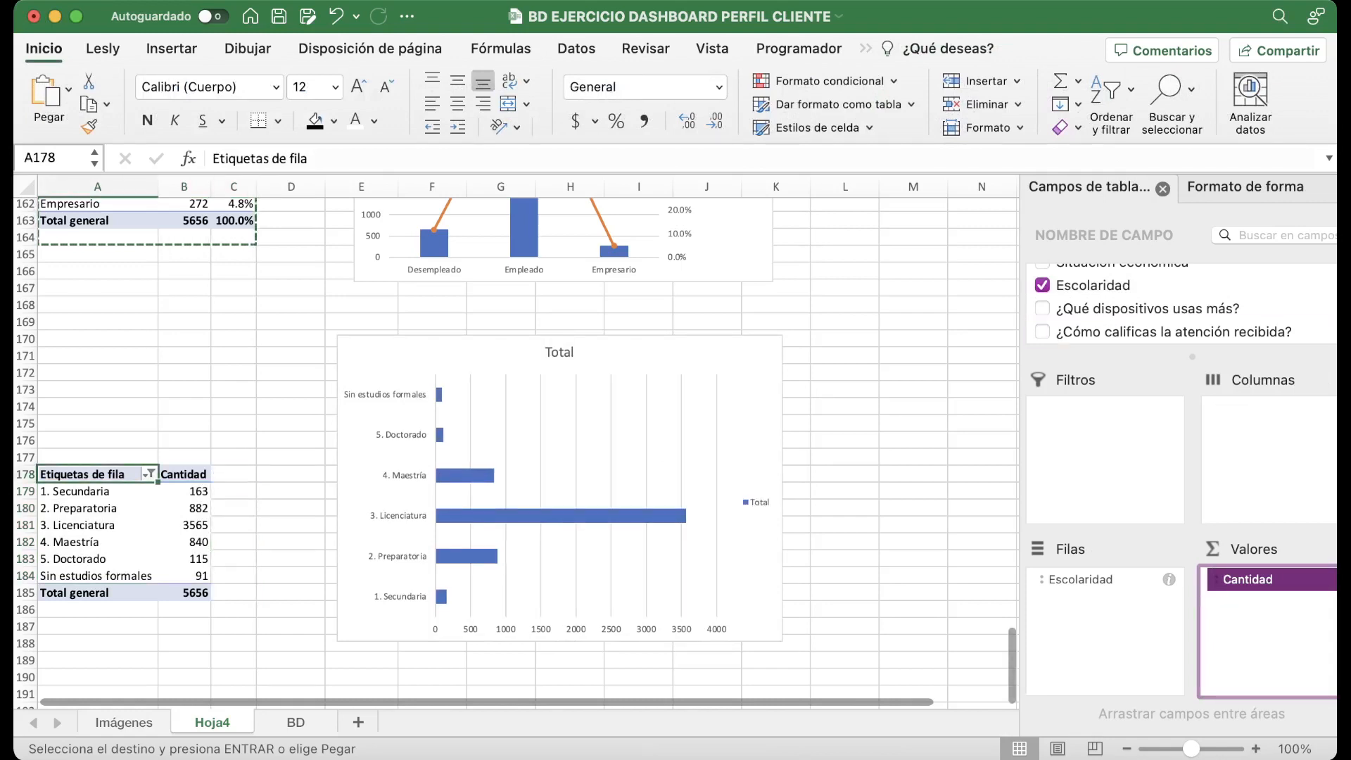
Copy the Escolaridad pivot table in A176:B186 and paste it at A194.
drag(97, 440, 185, 611)
key(super+c)
scroll(185, 609, down, 5)
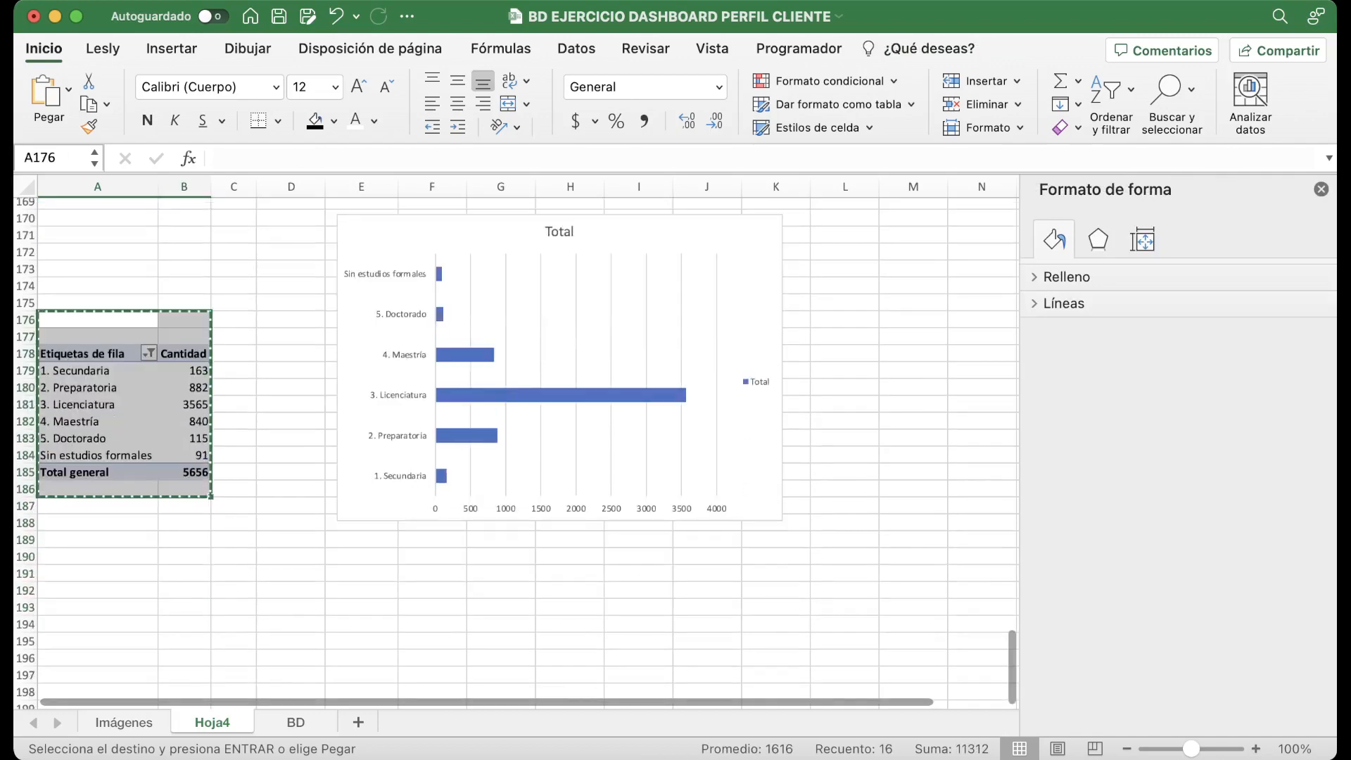
click(98, 625)
key(super+v)
click(97, 588)
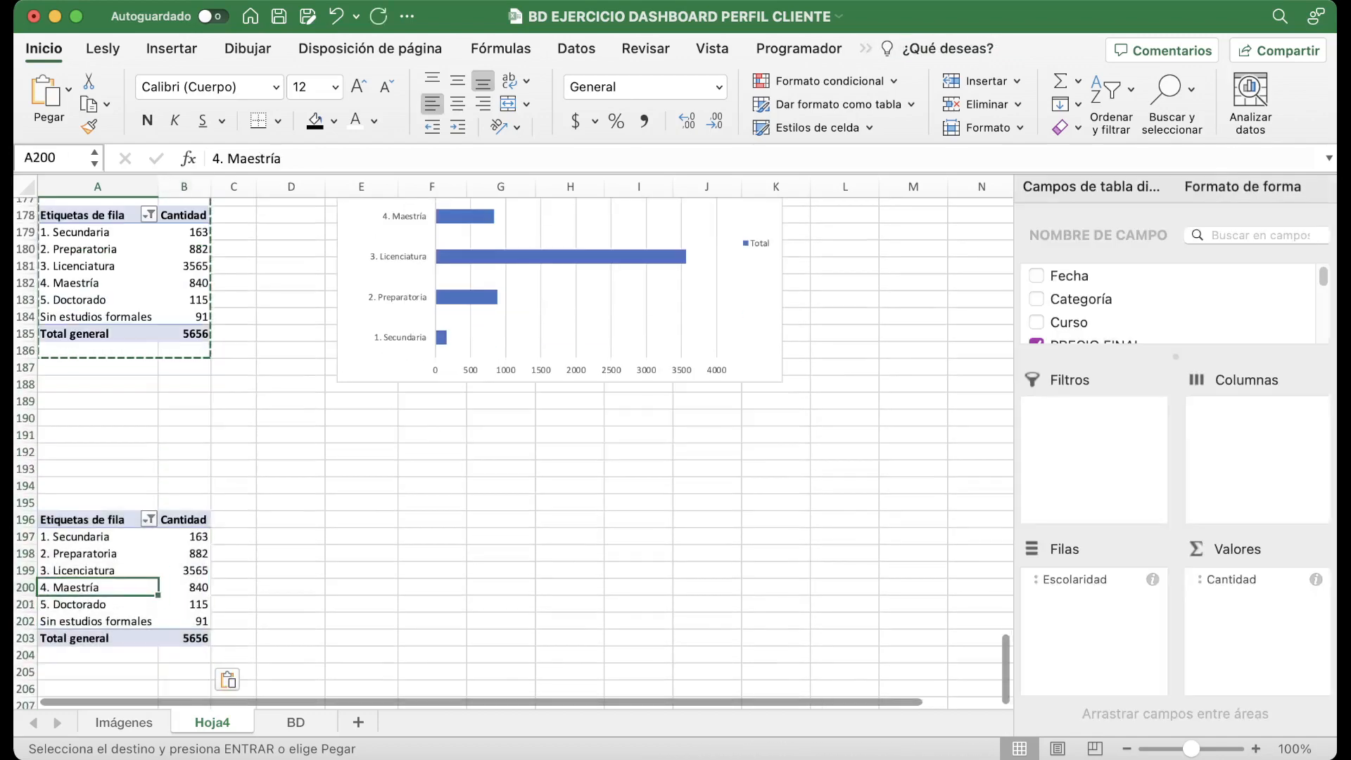
Replace the Escolaridad row field with ¿Qué dispositivos usas más? in the pasted pivot table.
scroll(1169, 303, down, 3)
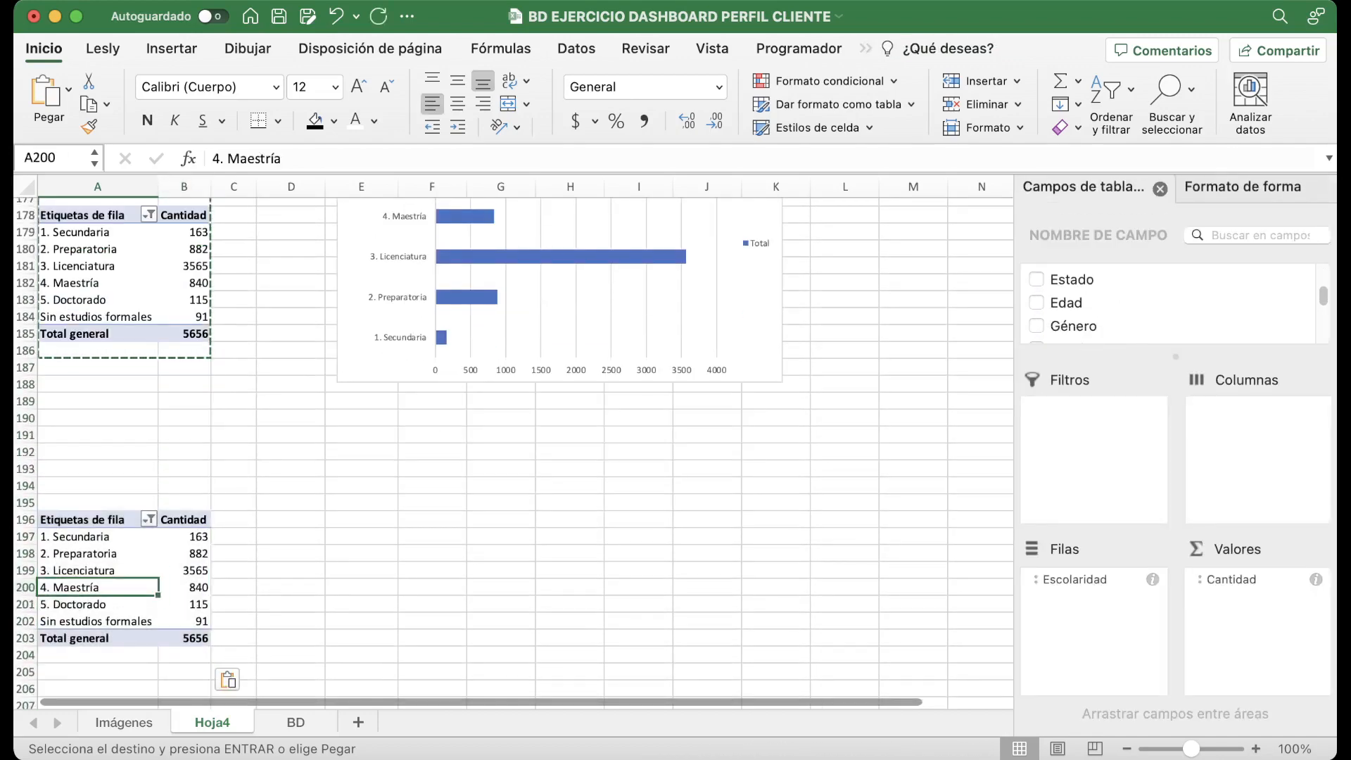
scroll(1168, 303, down, 5)
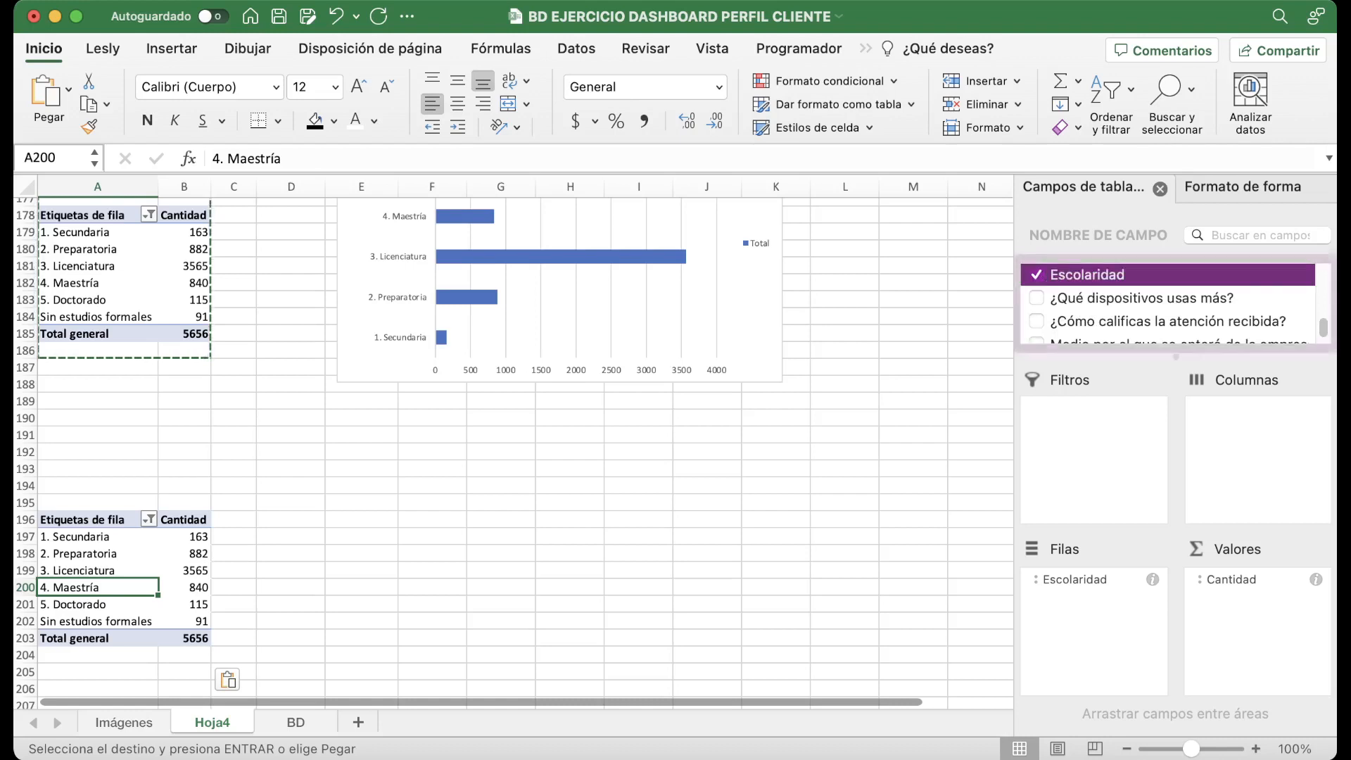
click(1036, 274)
click(1036, 298)
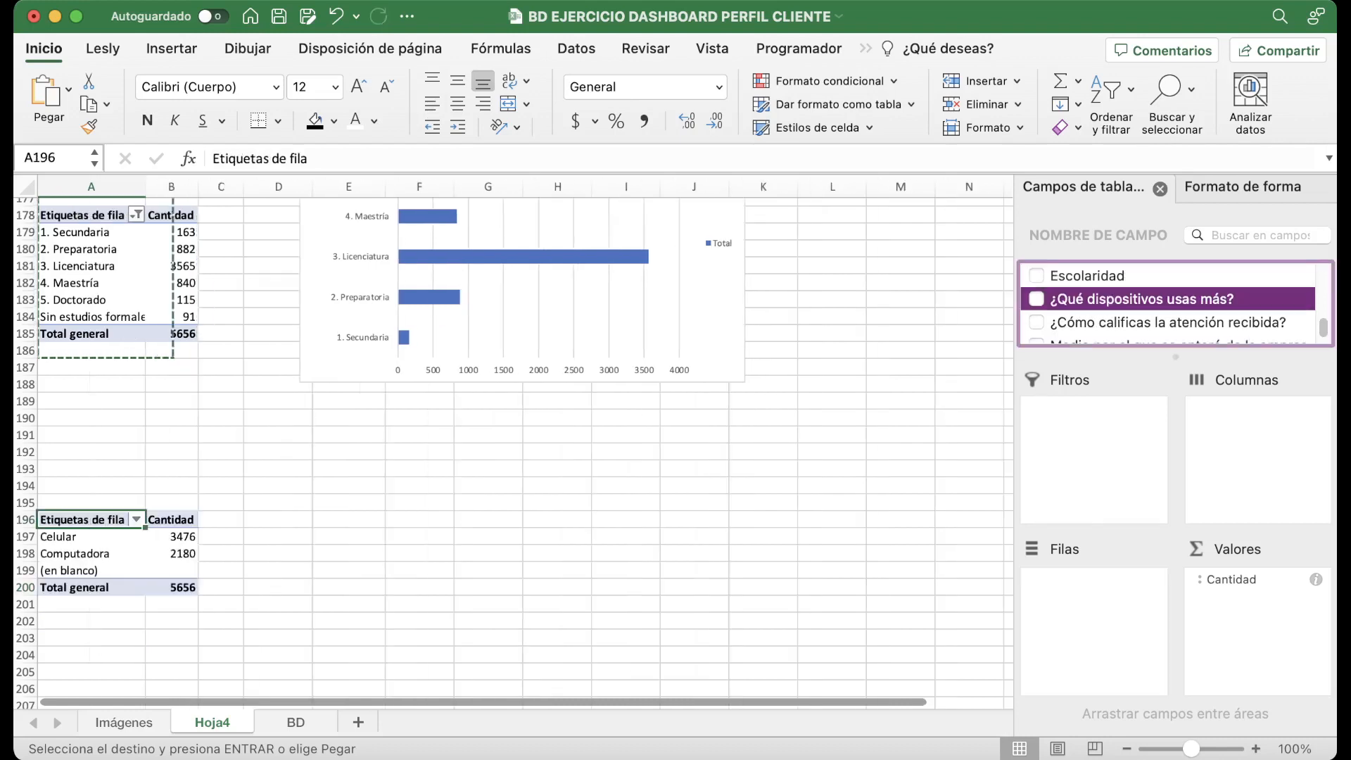
Filter the (en blanco) entry out of the device pivot table's row labels.
click(92, 554)
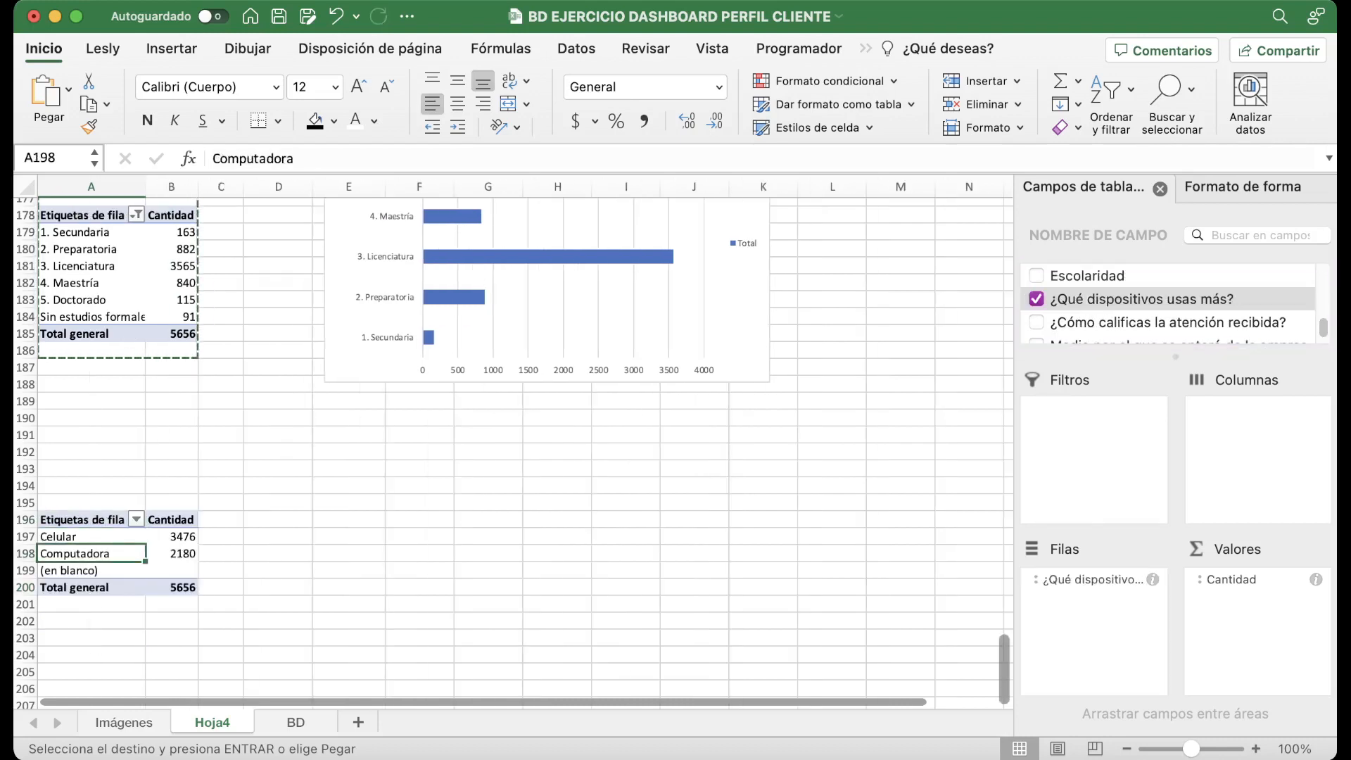
click(92, 571)
click(136, 519)
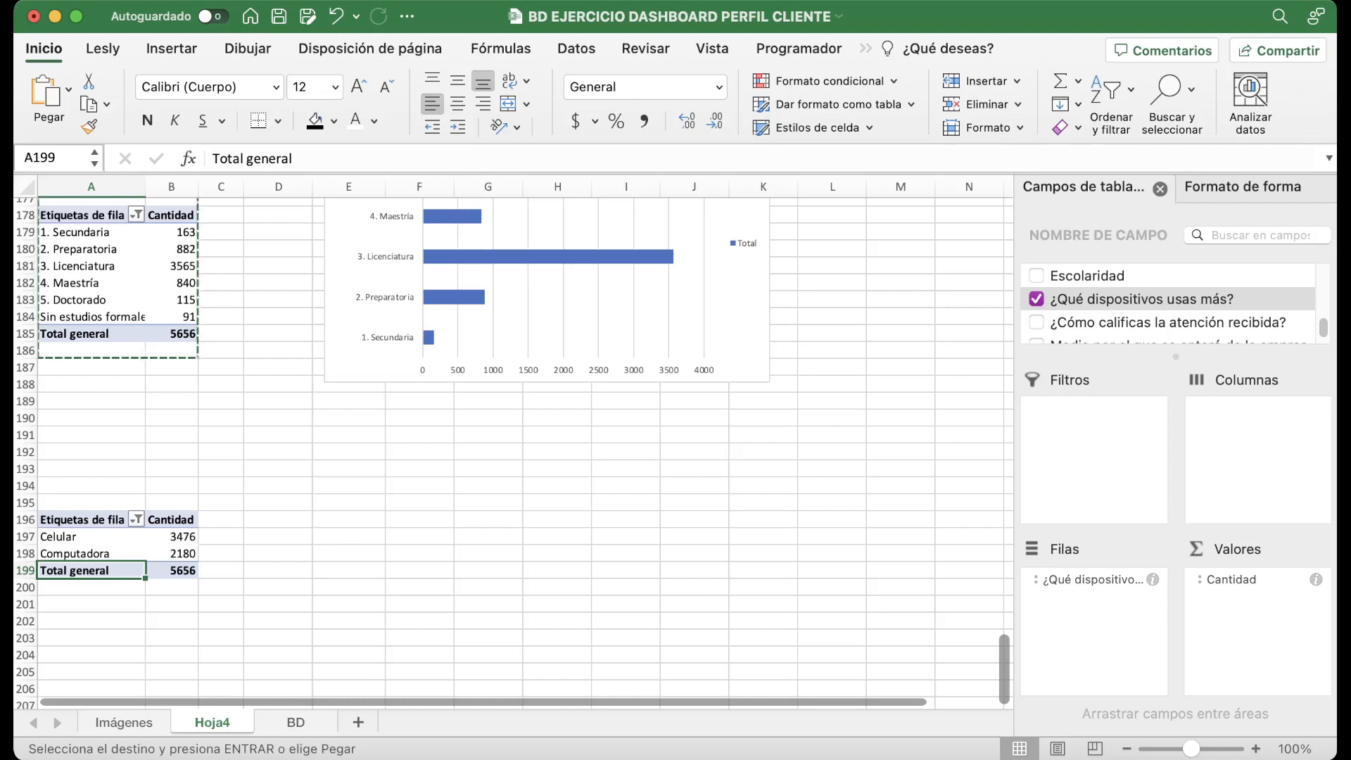
Insert a 3-D pie chart of the Celular and Computadora counts in A197:B198 and place it beside the device pivot table.
drag(92, 537, 172, 554)
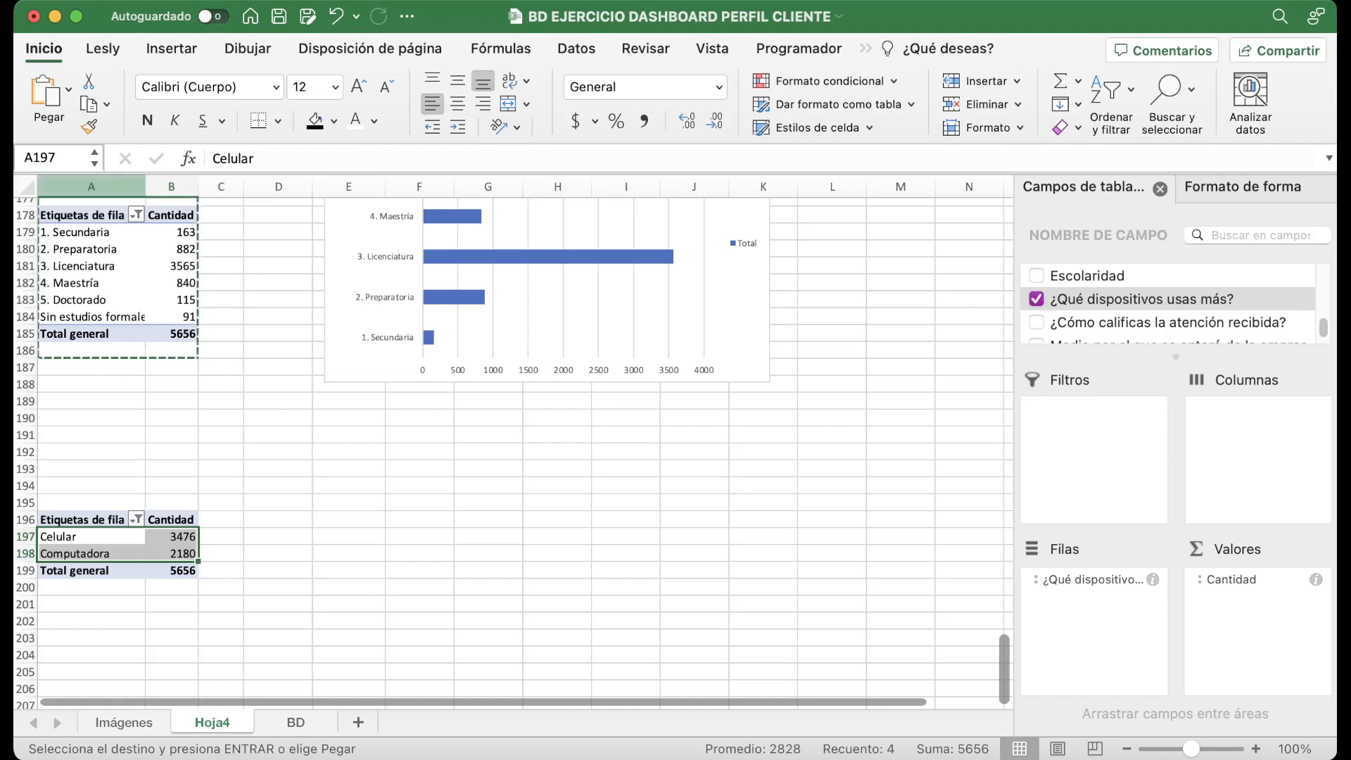
click(171, 48)
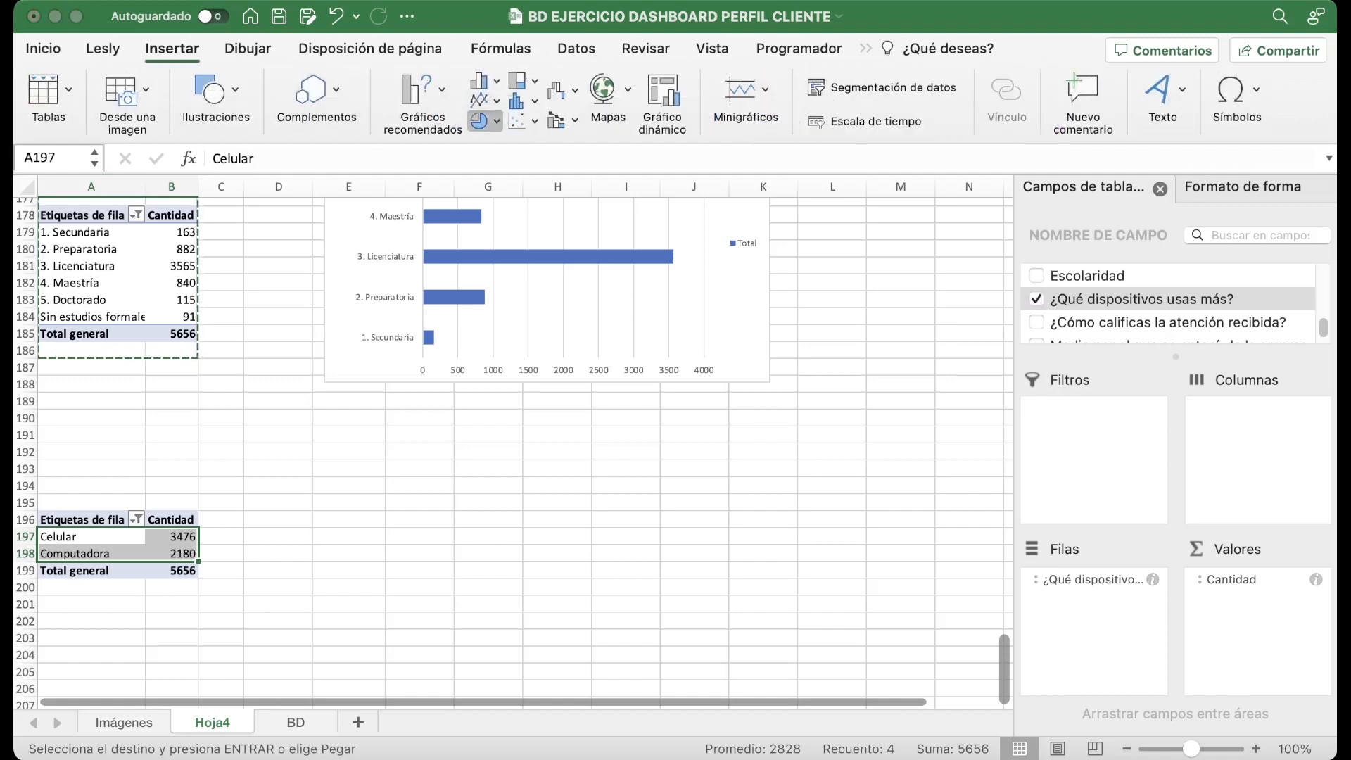
click(492, 225)
drag(451, 352, 453, 448)
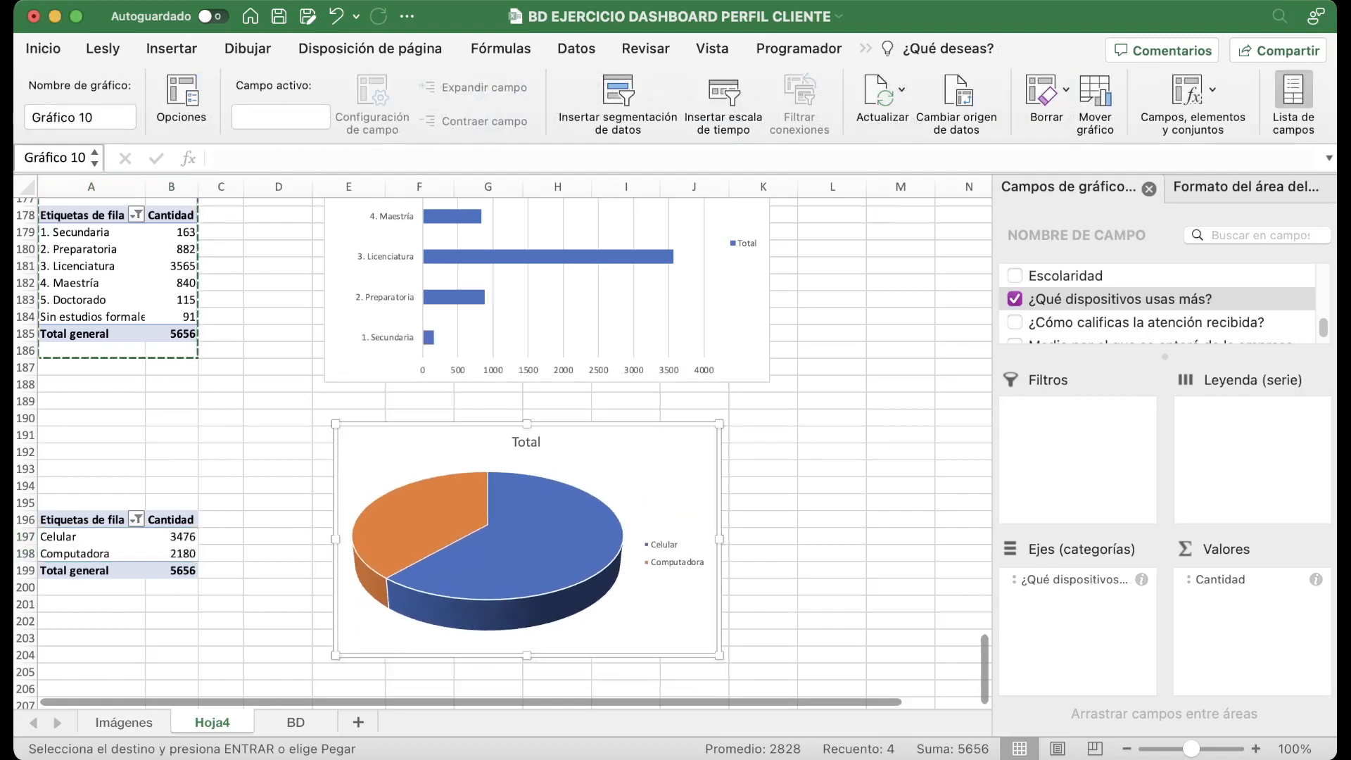
Copy the device pivot table in A194:B201 and paste it at A209.
scroll(465, 450, down, 2)
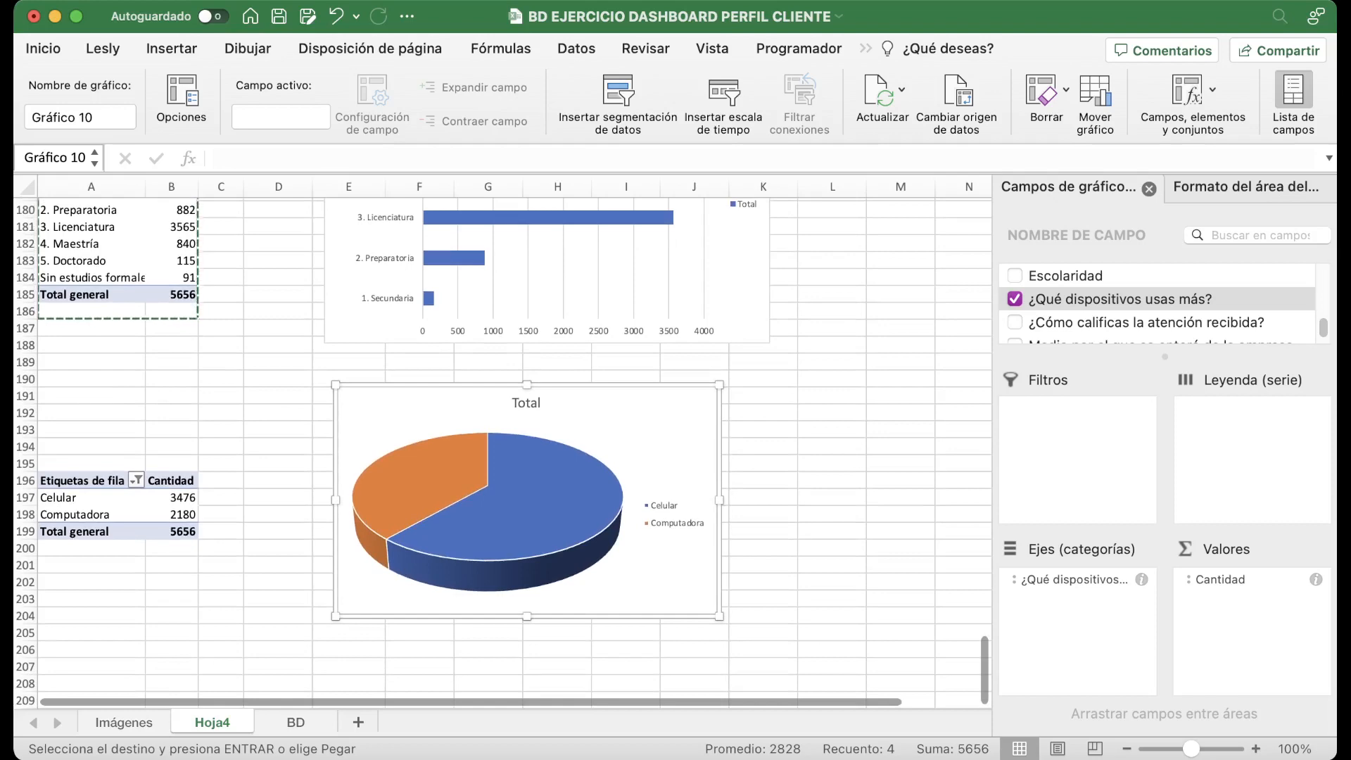
drag(88, 447, 171, 565)
key(super+c)
scroll(465, 451, down, 3)
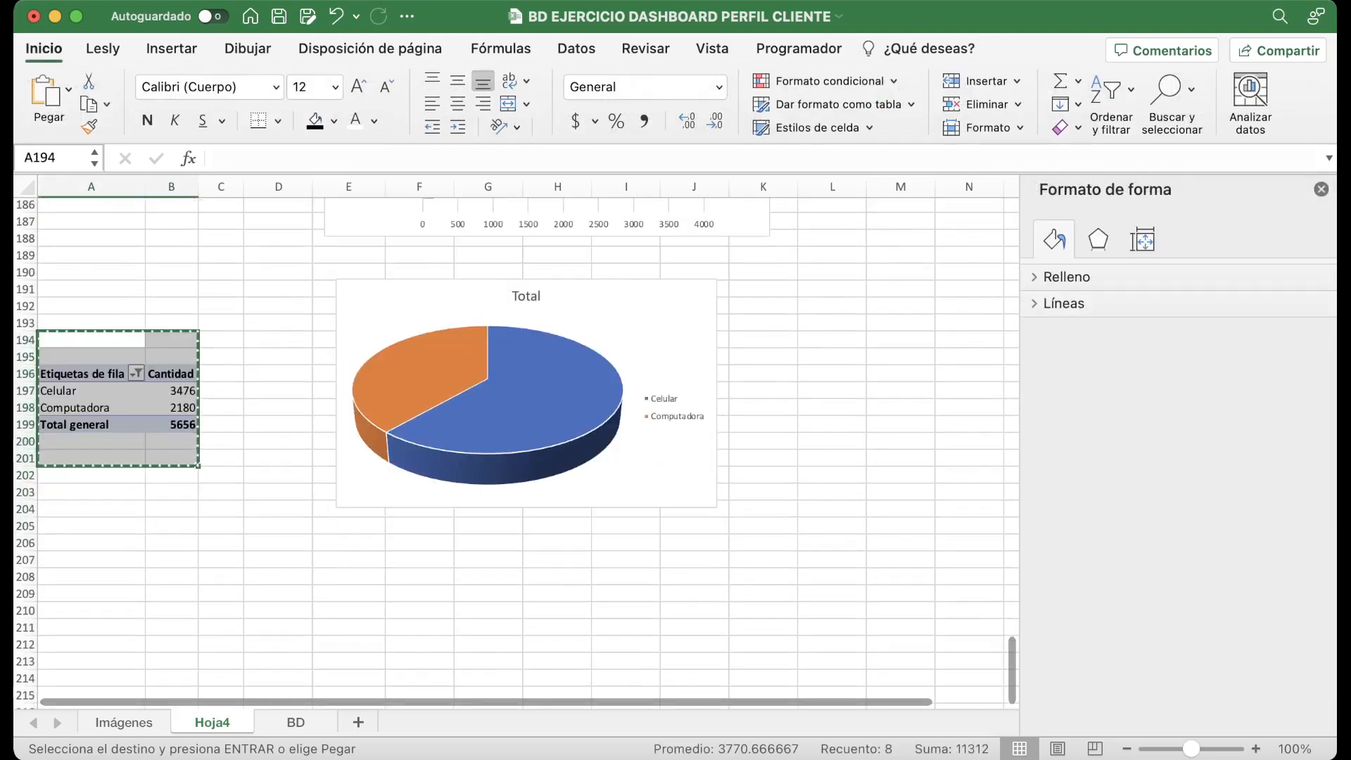
click(91, 594)
key(super+v)
Replace the pasted pivot table's row field with ¿Cómo calificas la atención recibida? and filter out its (en blanco) entry.
scroll(91, 594, down, 4)
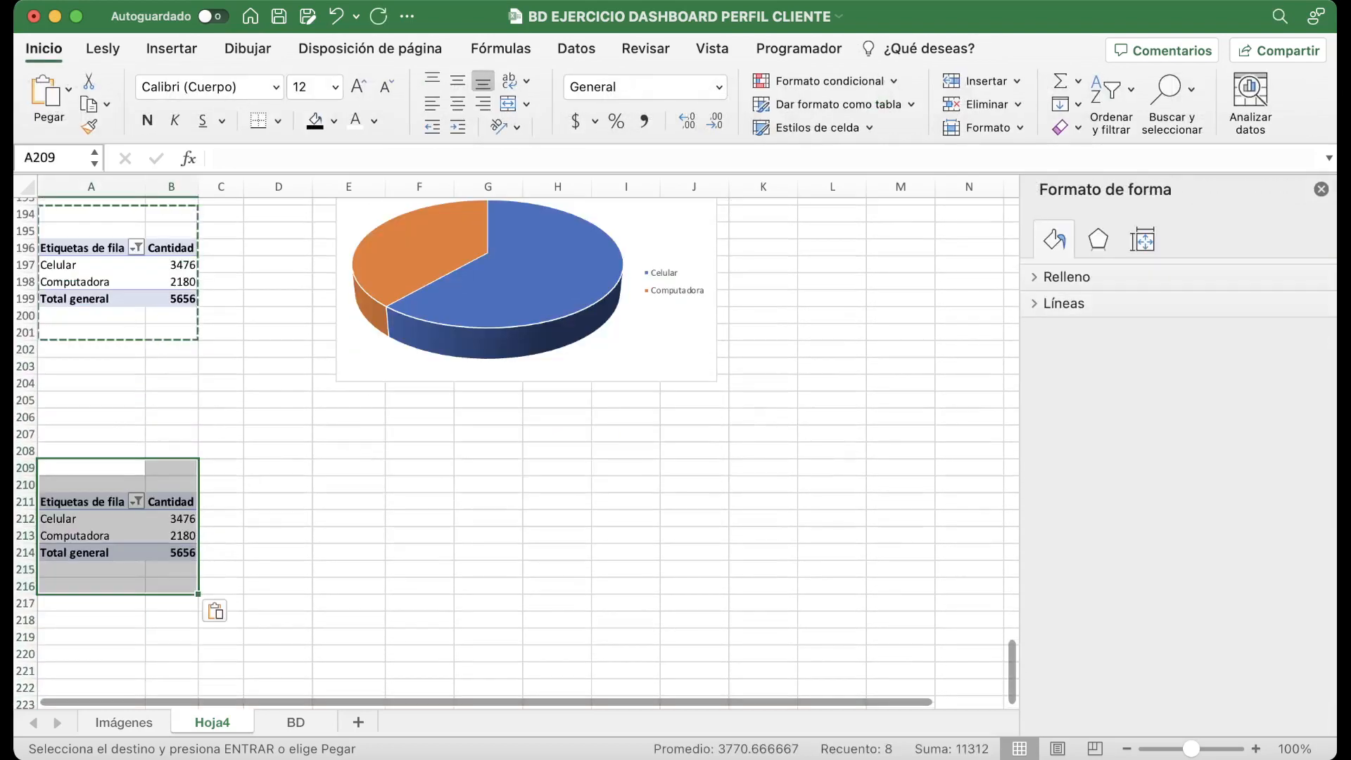
click(171, 536)
scroll(1169, 304, down, 5)
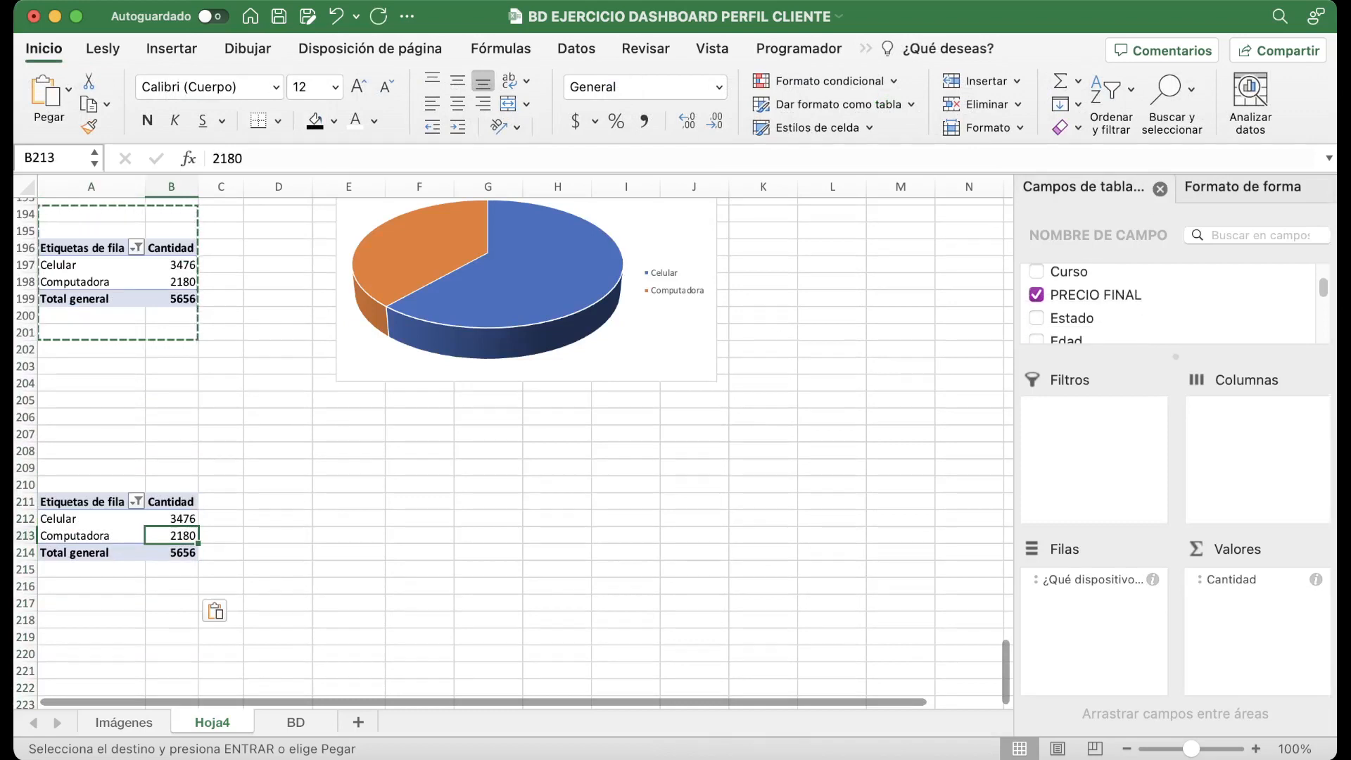
scroll(1169, 304, down, 1)
click(1037, 300)
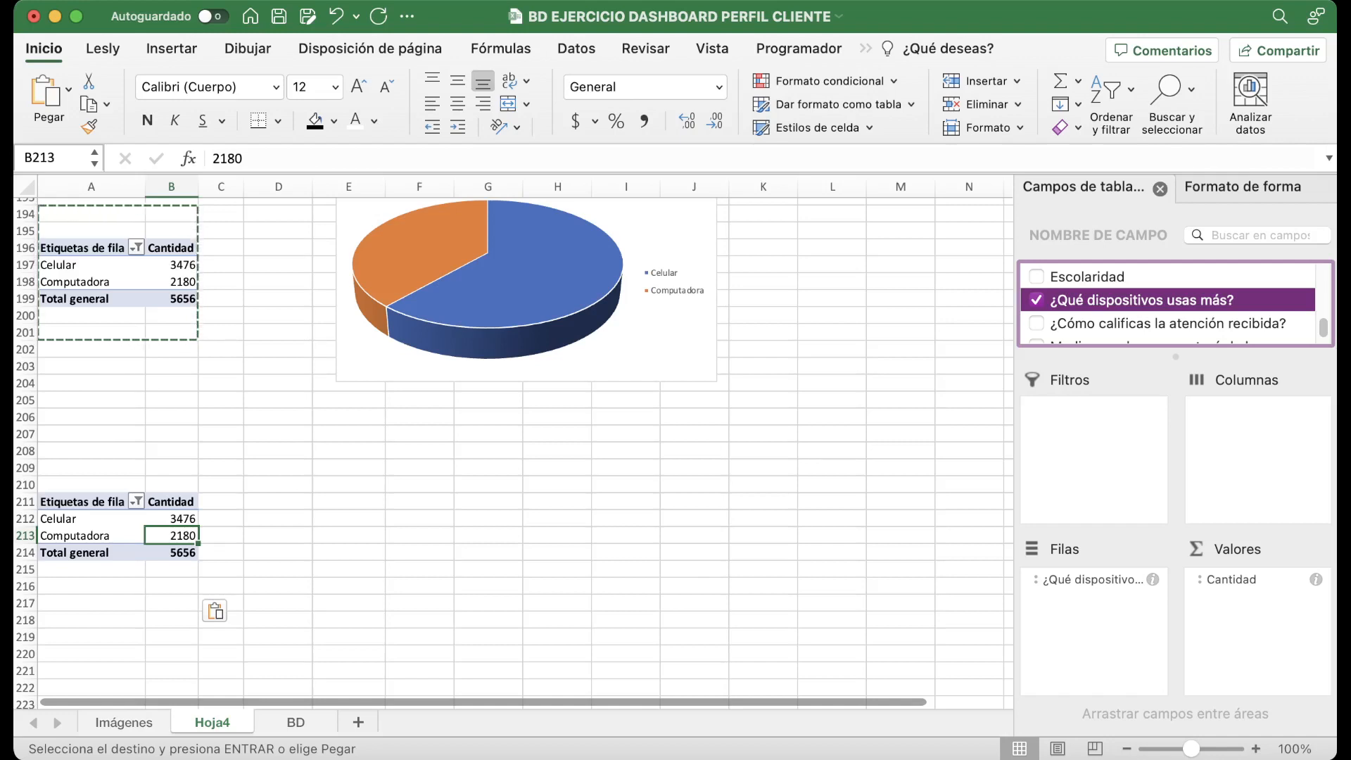
click(1037, 300)
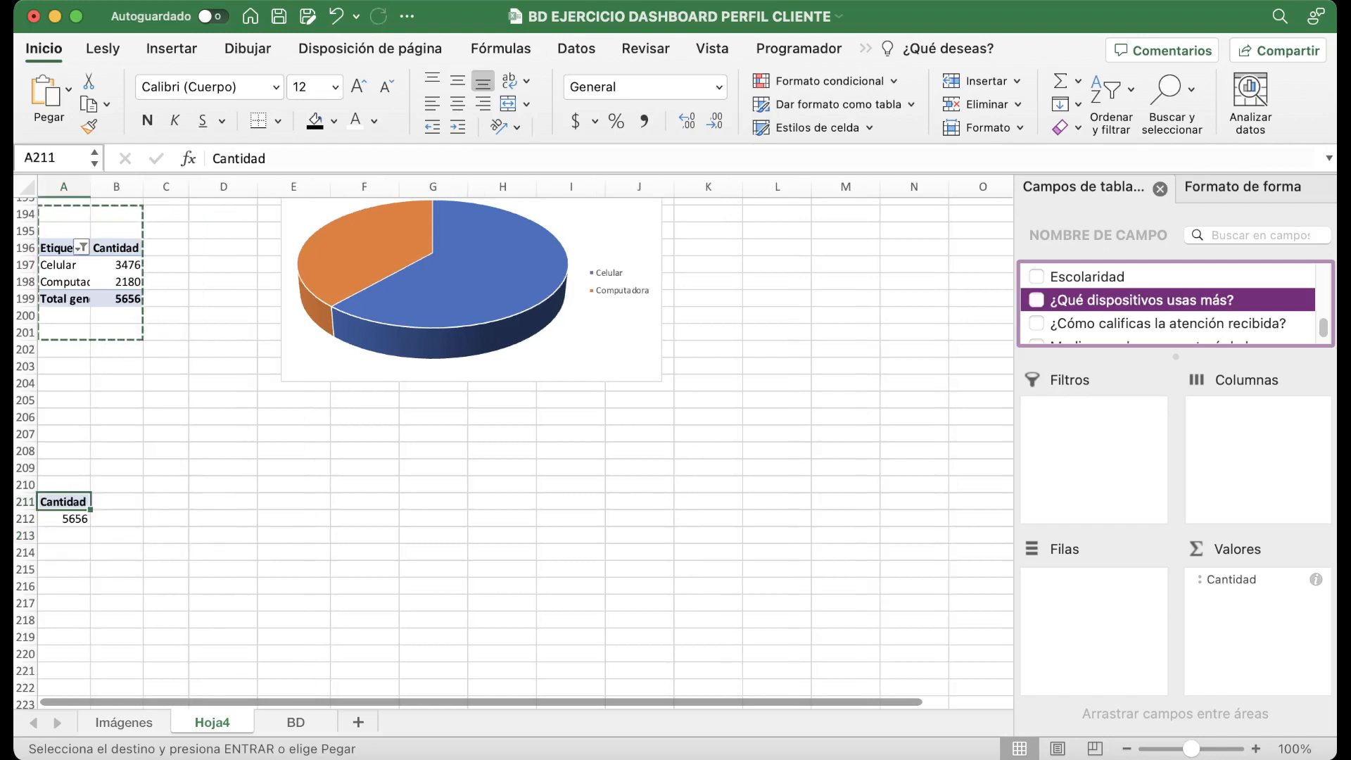
click(1037, 324)
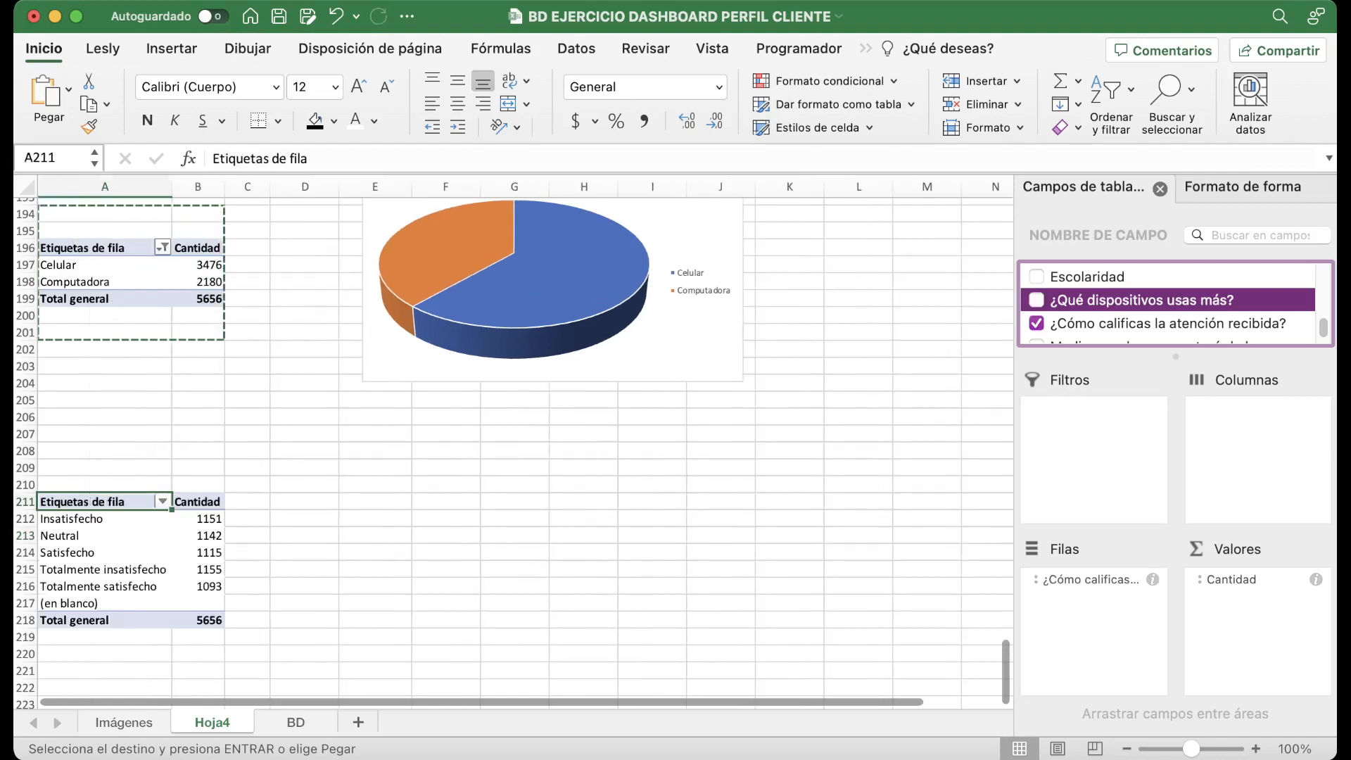
click(105, 536)
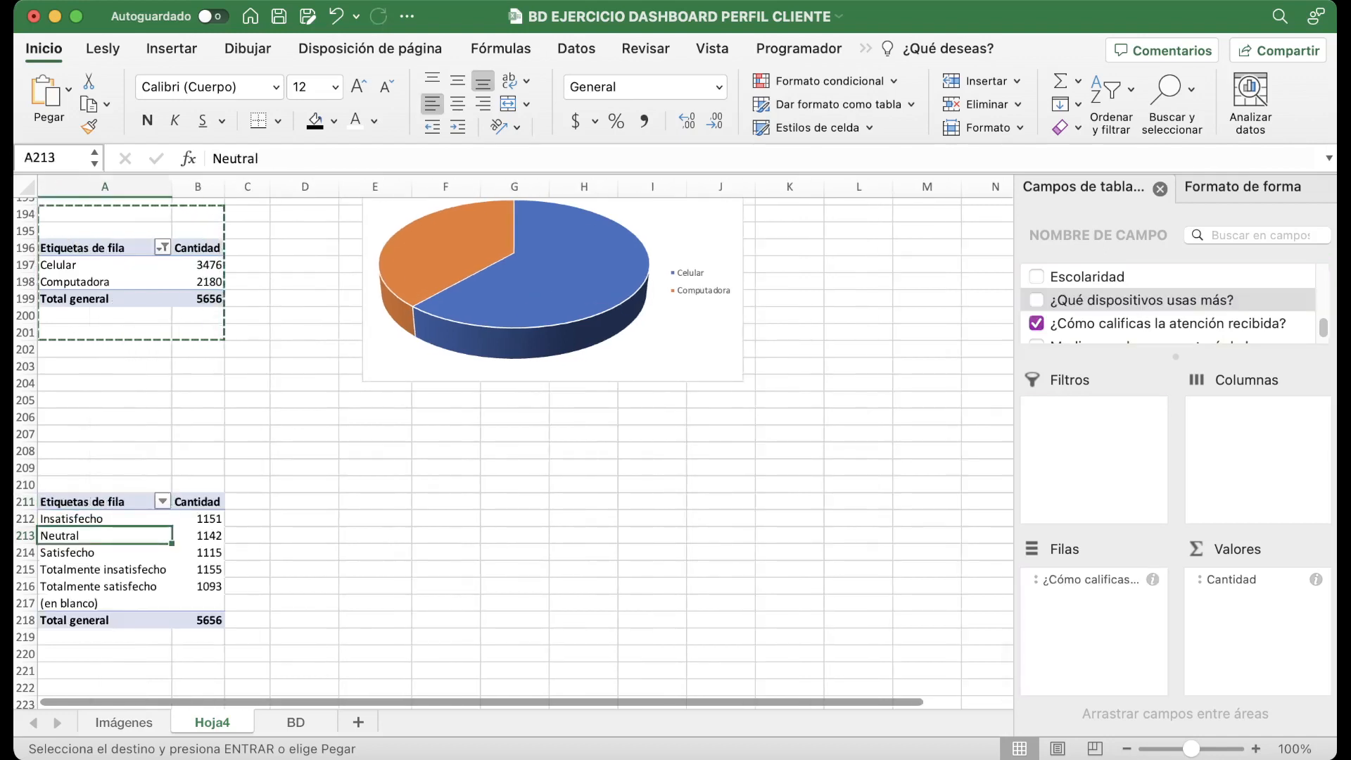
click(163, 502)
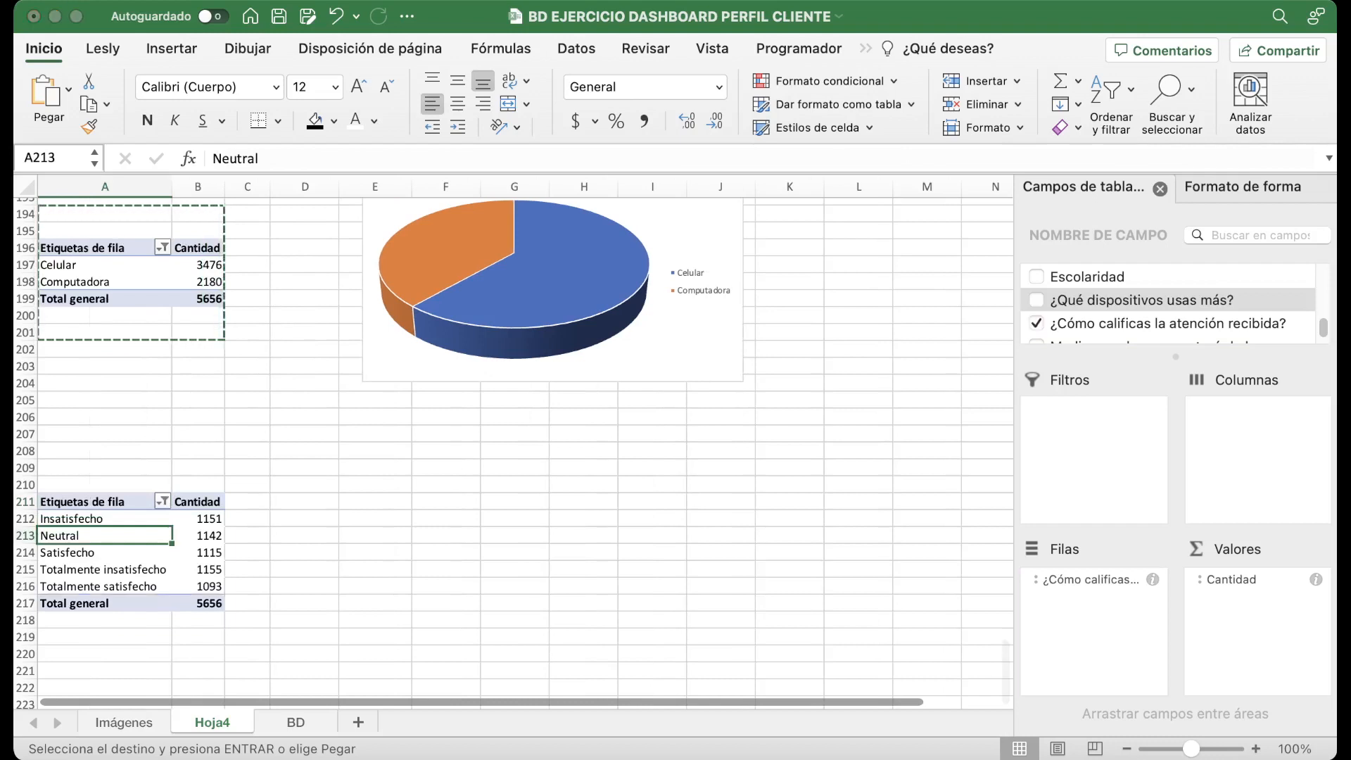
Add PRECIO FINAL as a second value field in the satisfaction pivot table, summarized by count and shown as a percentage of the total.
click(1141, 300)
scroll(1168, 304, up, 10)
scroll(1168, 304, down, 2)
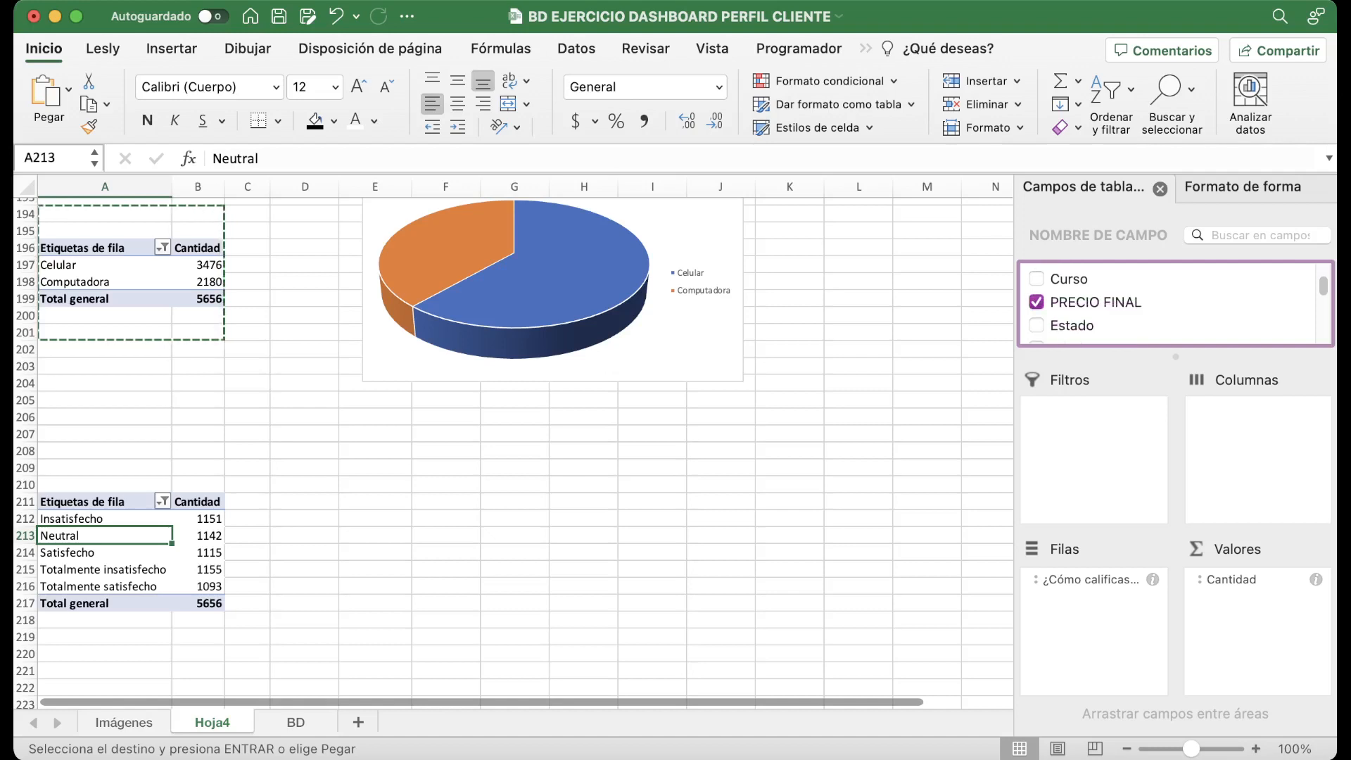
drag(1096, 302, 1250, 623)
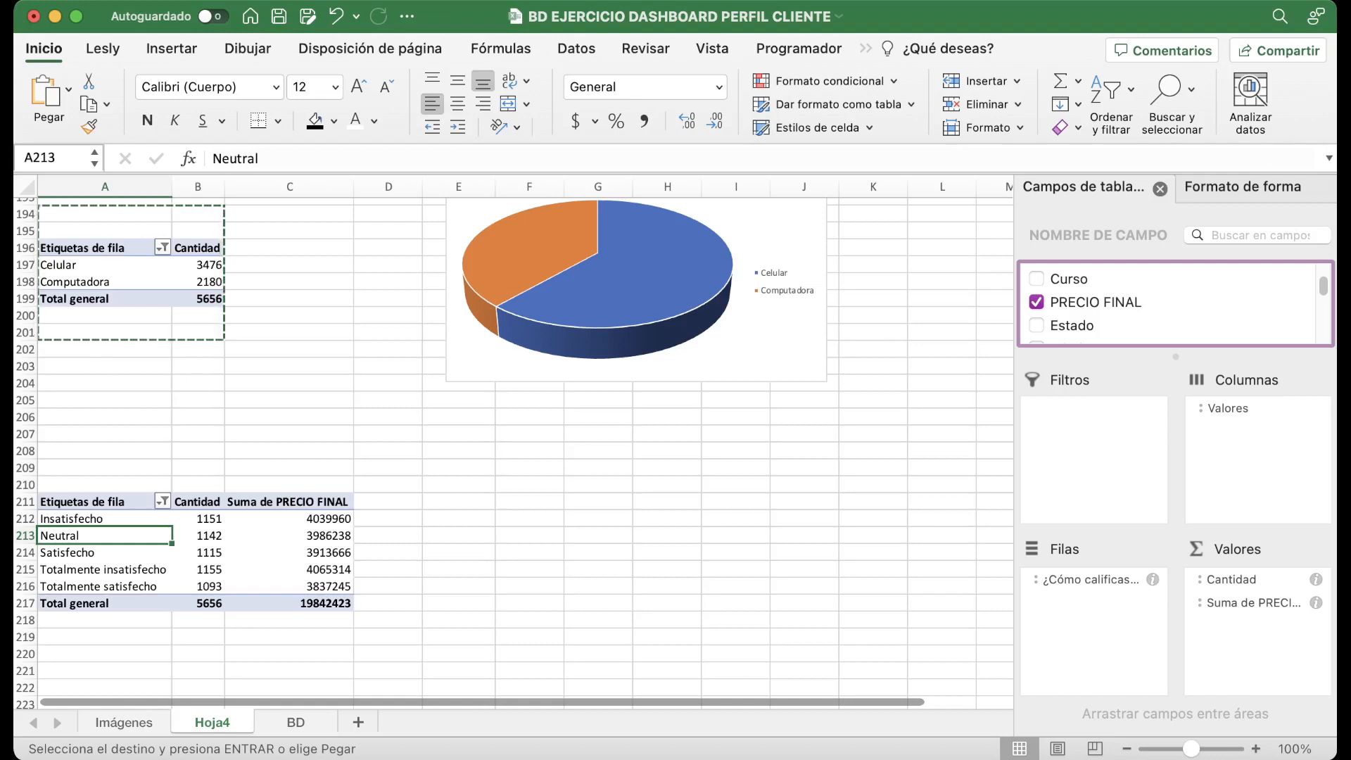
key(super+Tab)
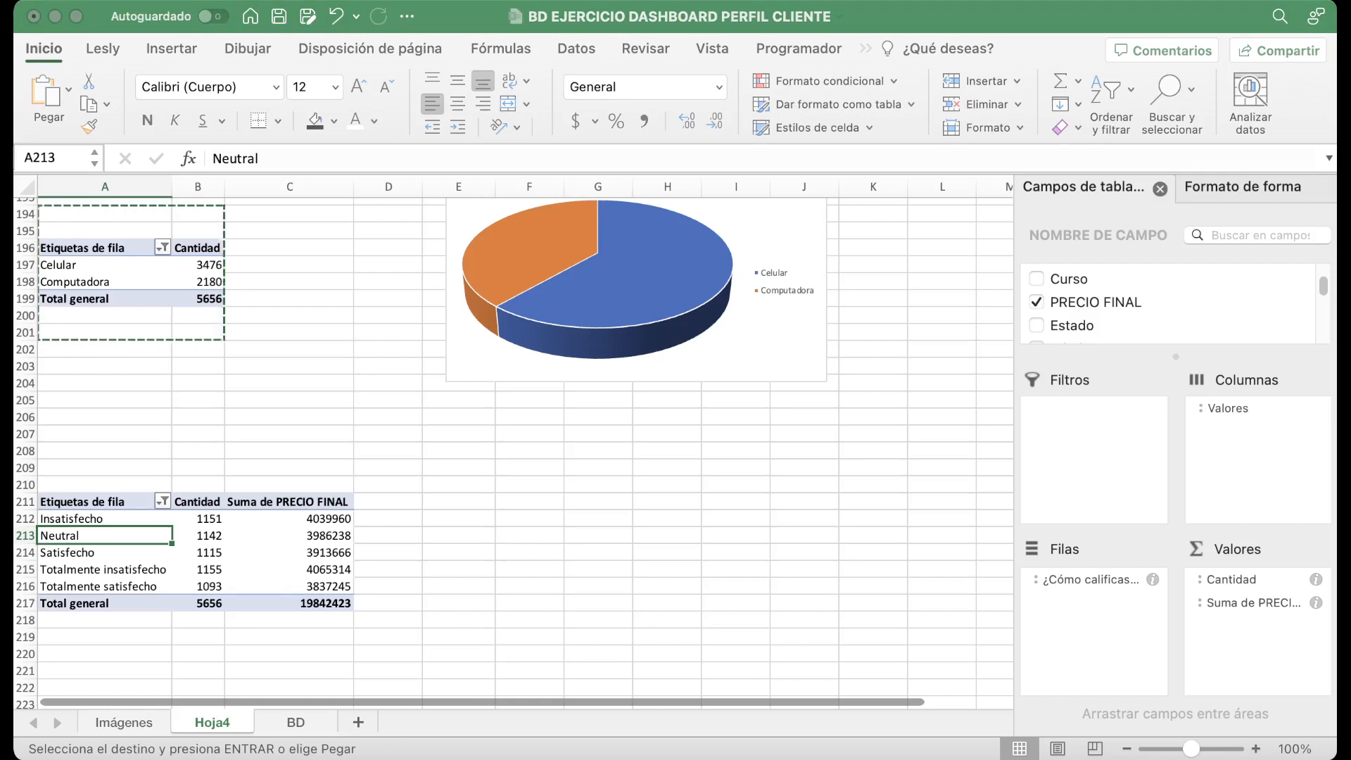
key(Return)
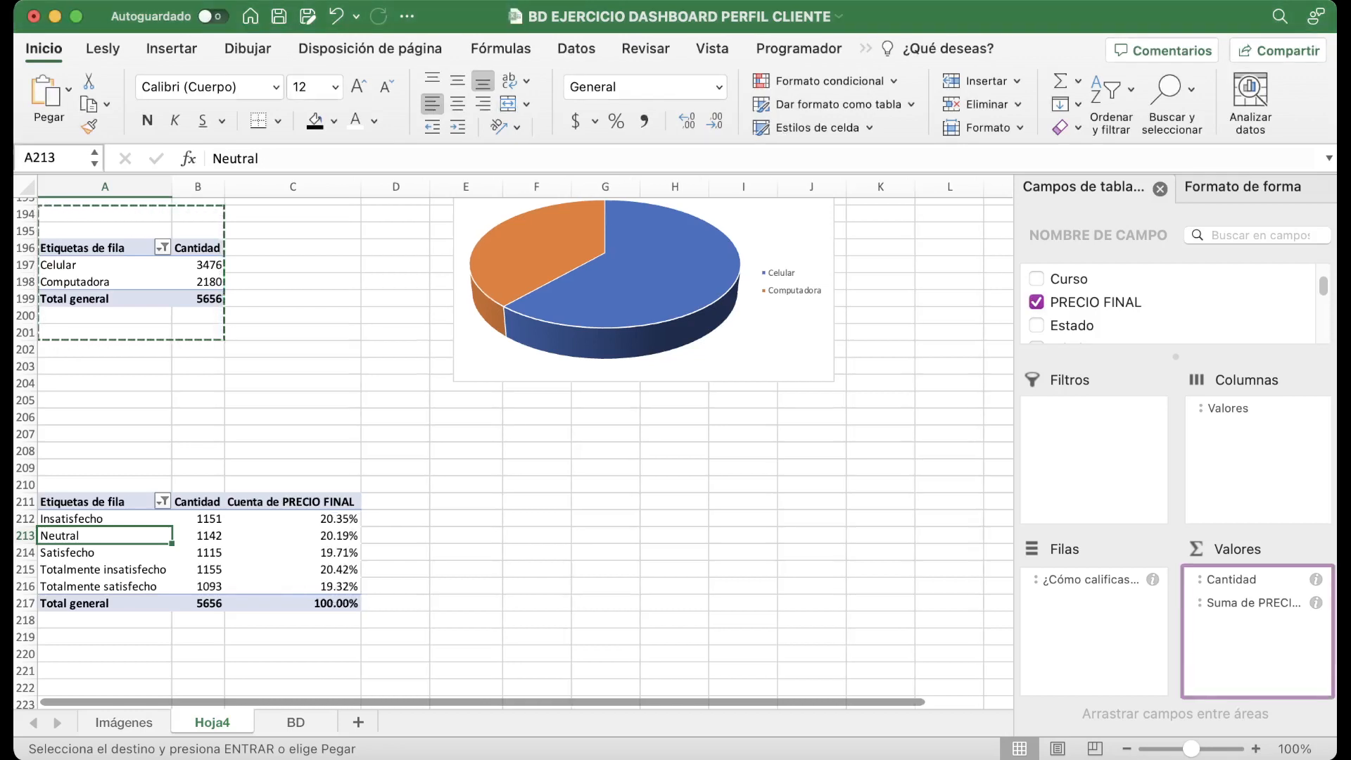
Insert a clustered column chart from the satisfaction data in A212:C216, place it beside the pivot table under the pie chart, and enlarge it.
drag(104, 519, 318, 587)
click(172, 48)
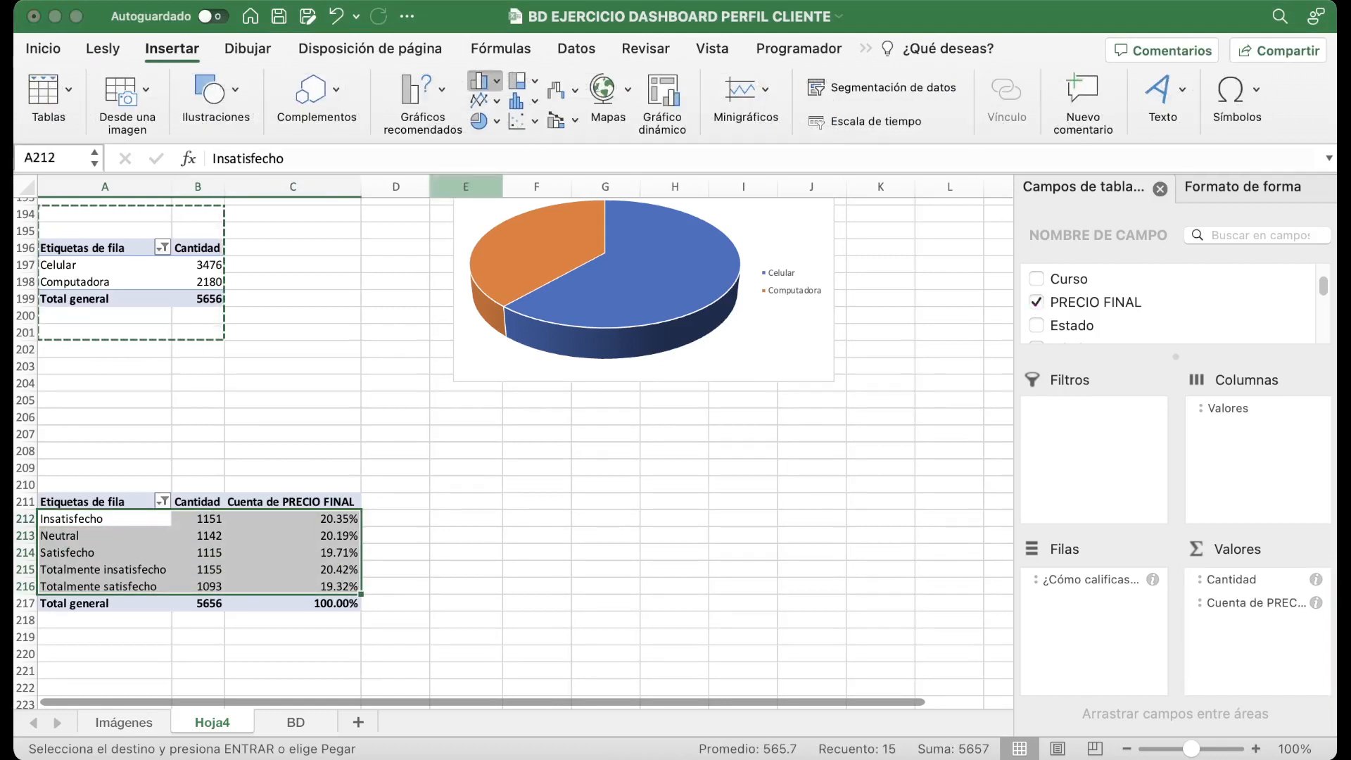
click(492, 133)
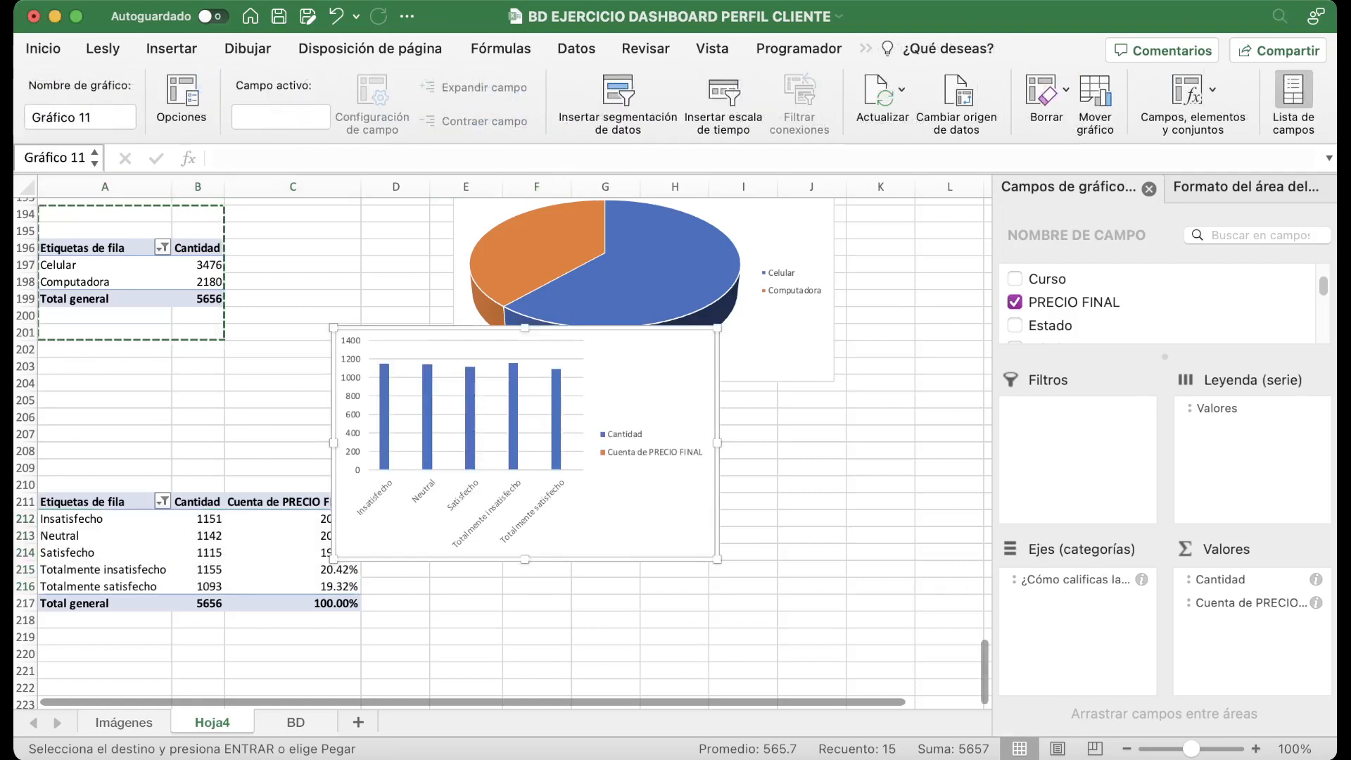
drag(651, 380, 775, 464)
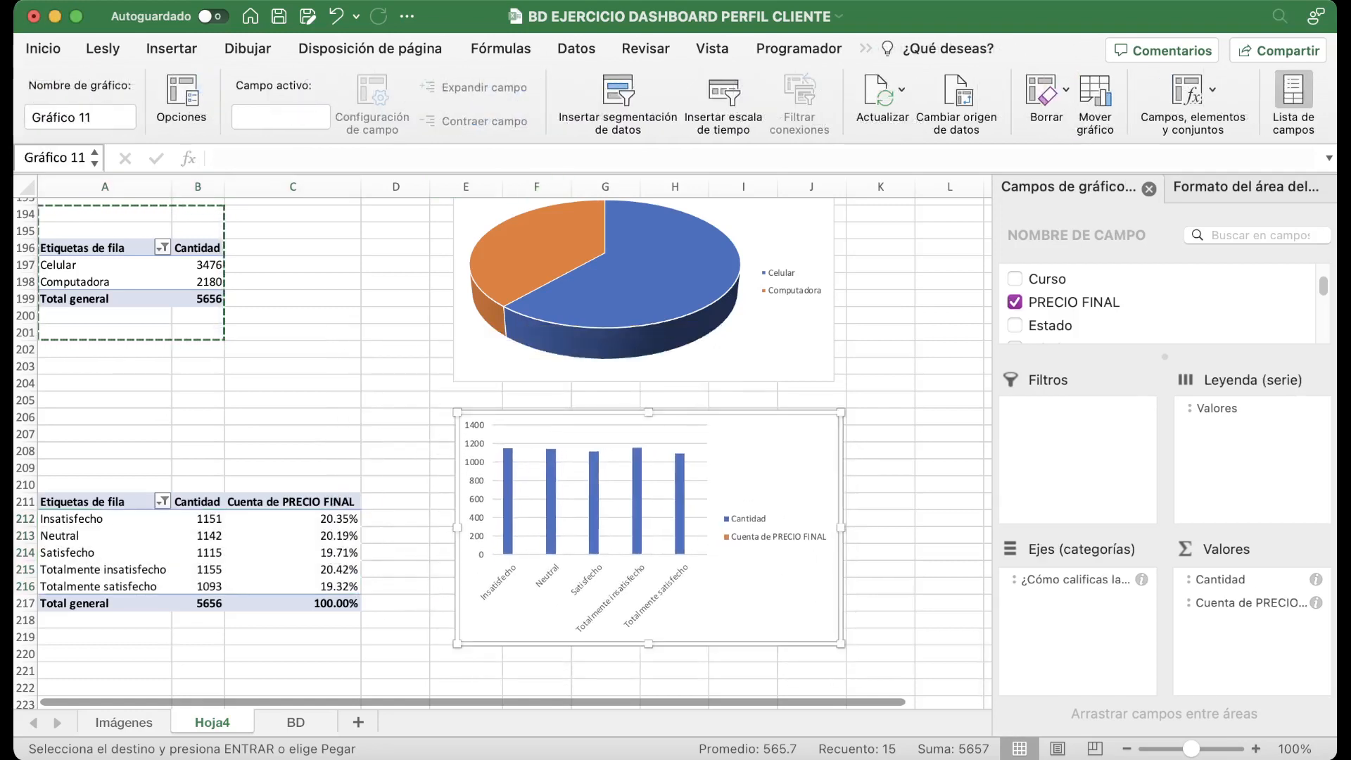
drag(841, 644, 921, 662)
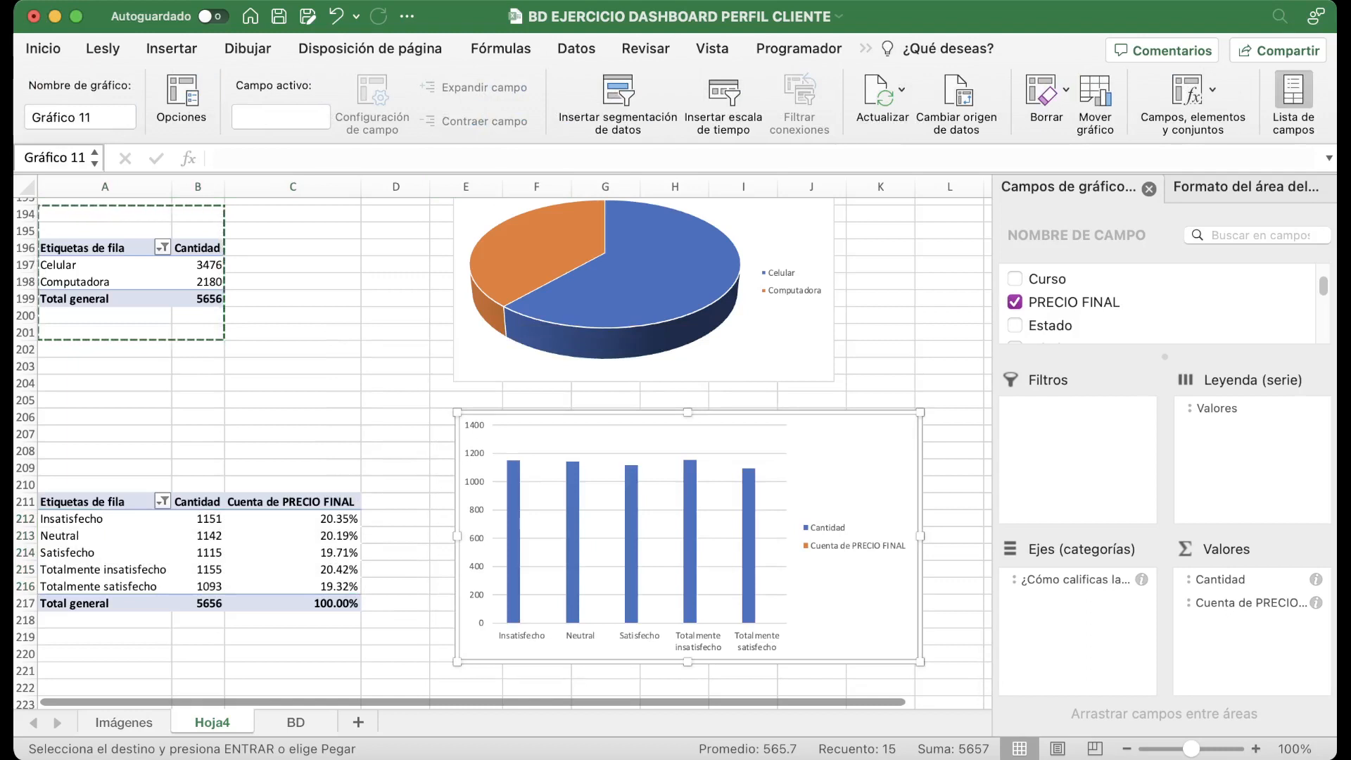
Plot the Cuenta de PRECIO FINAL series on the secondary axis and change its chart type to a line with markers.
click(856, 538)
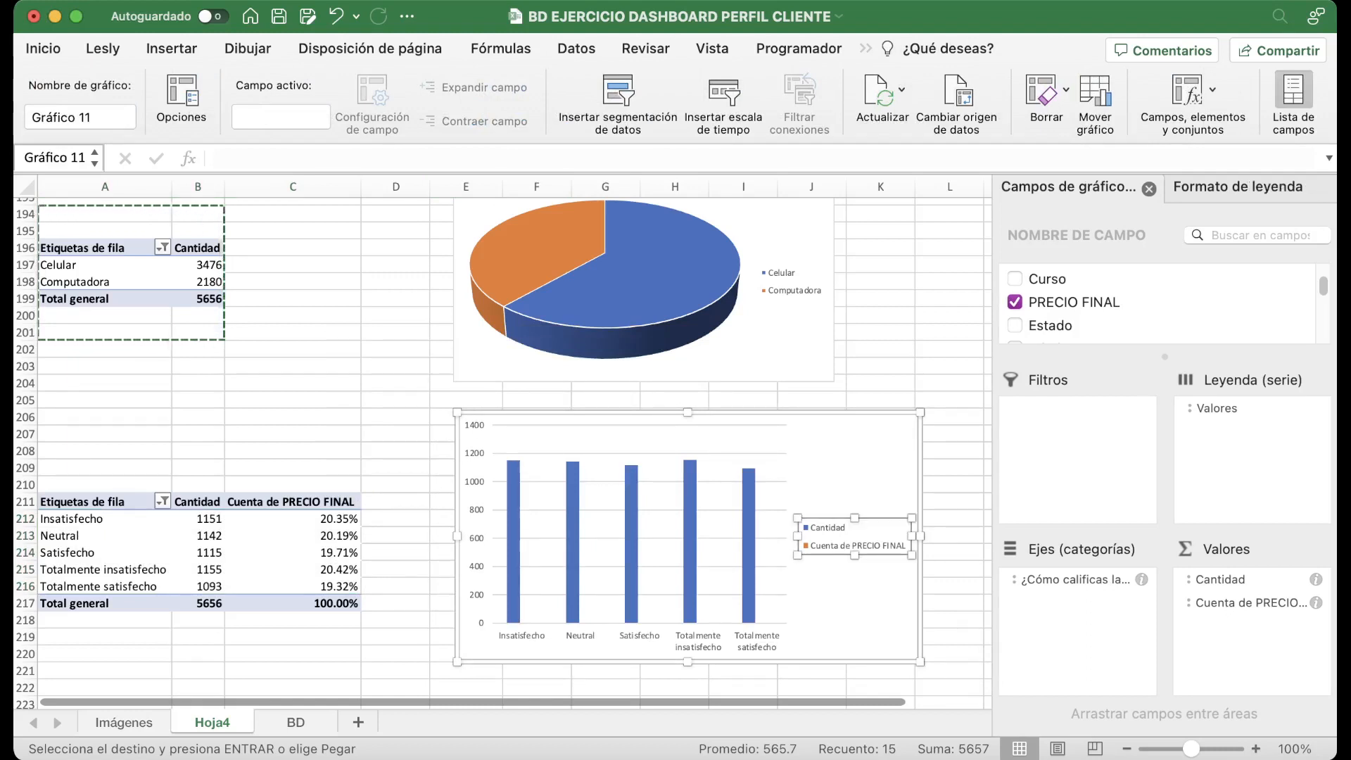
click(856, 545)
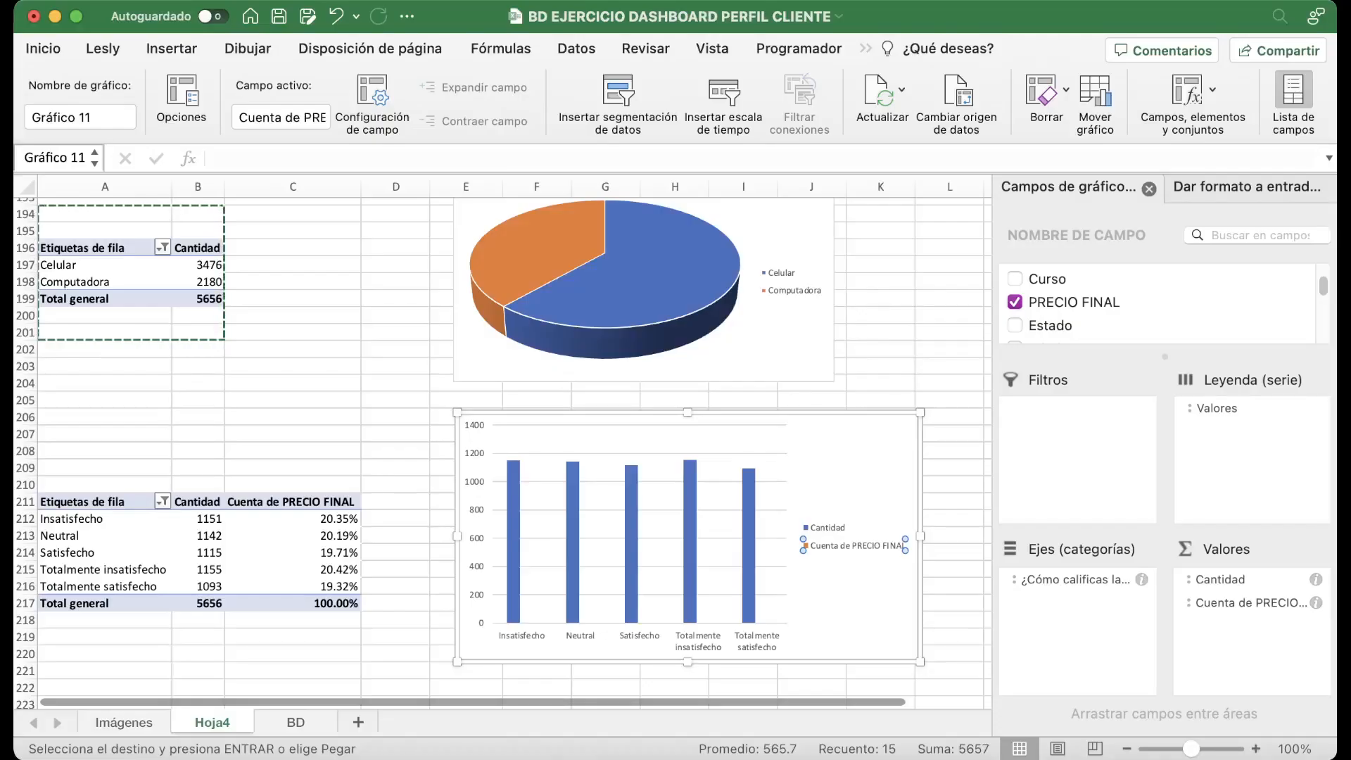
click(915, 679)
click(1046, 361)
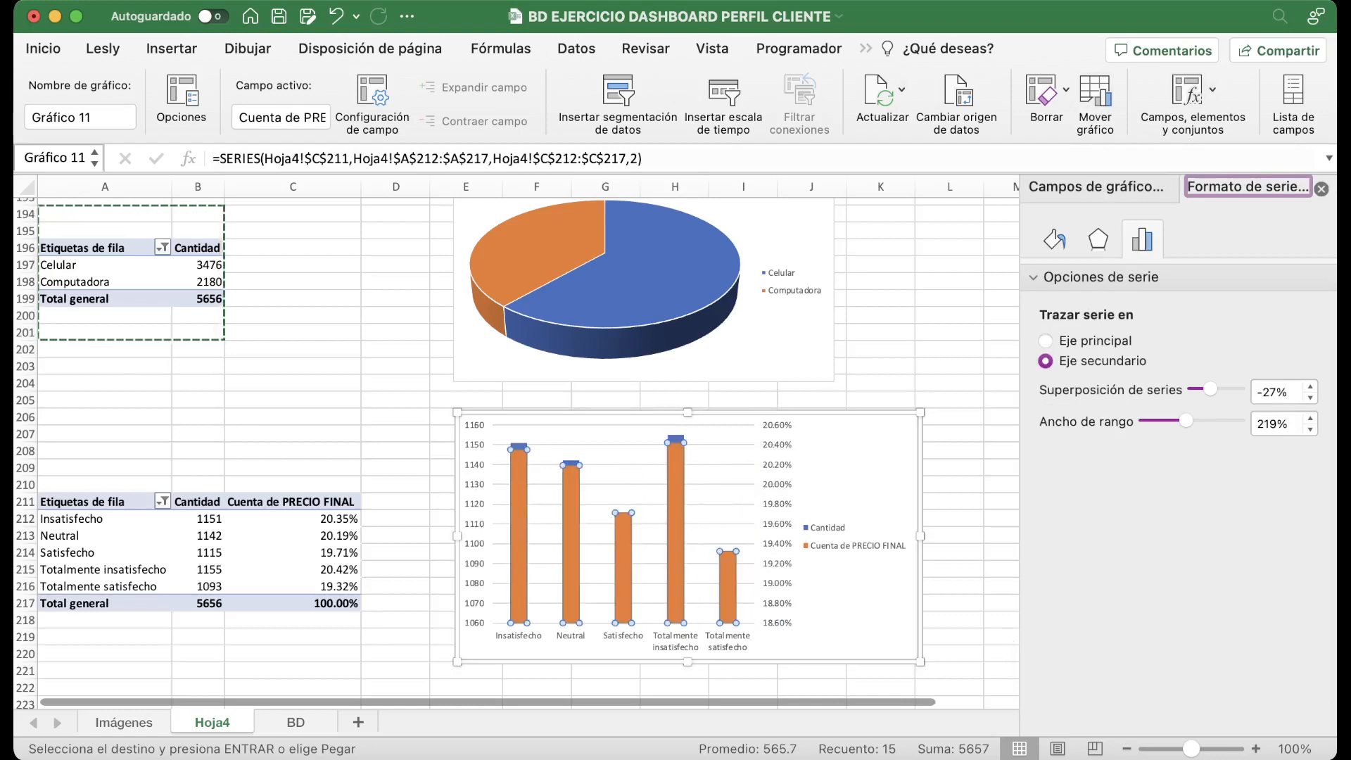
click(909, 92)
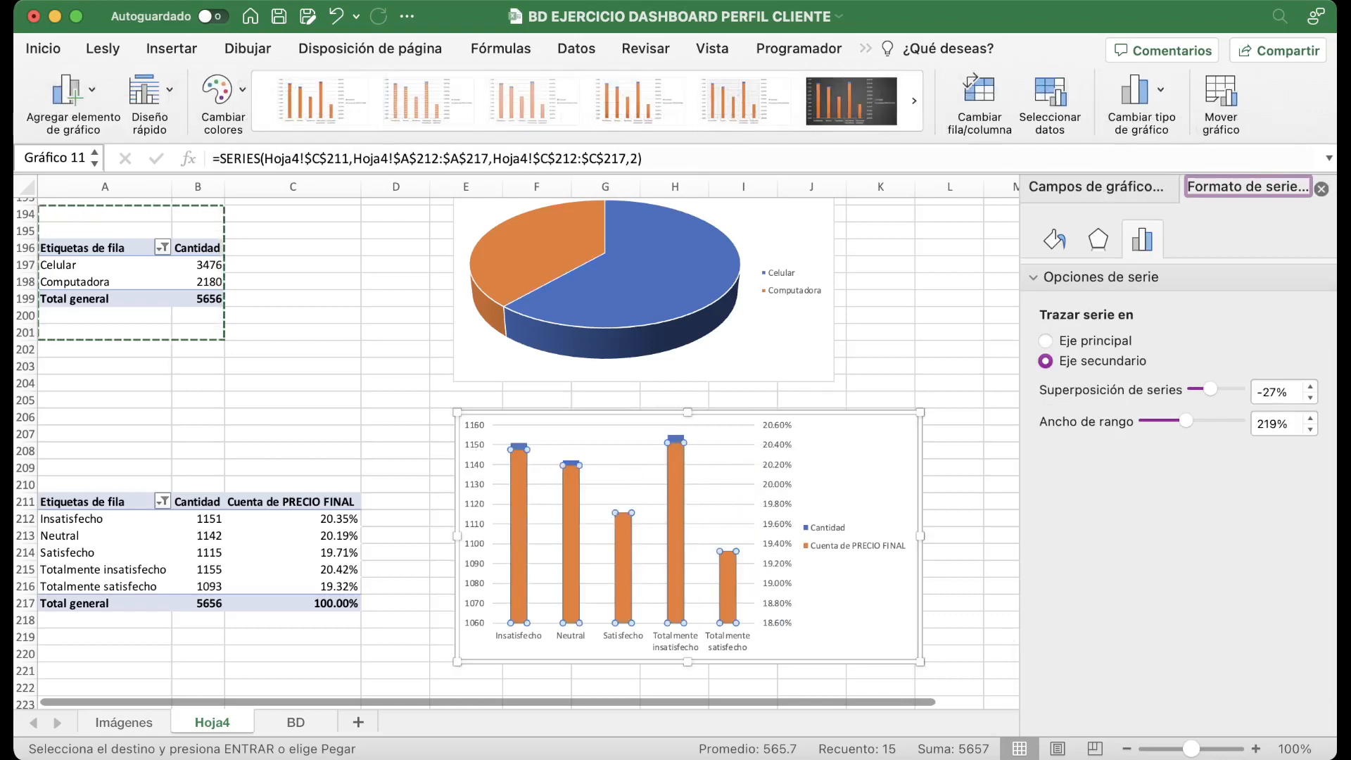
click(1142, 92)
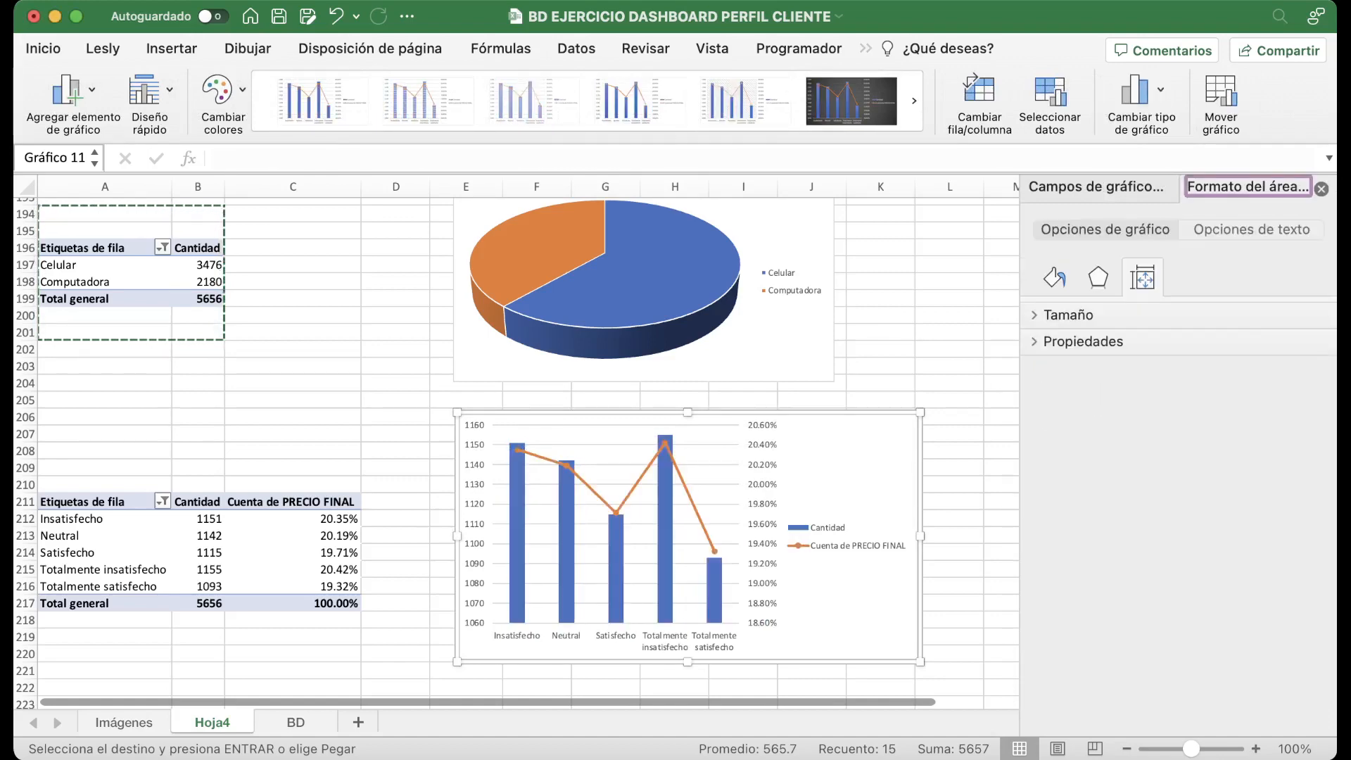
click(395, 637)
Copy the satisfaction pivot table in A209:C218 and paste it at A223.
scroll(395, 637, down, 5)
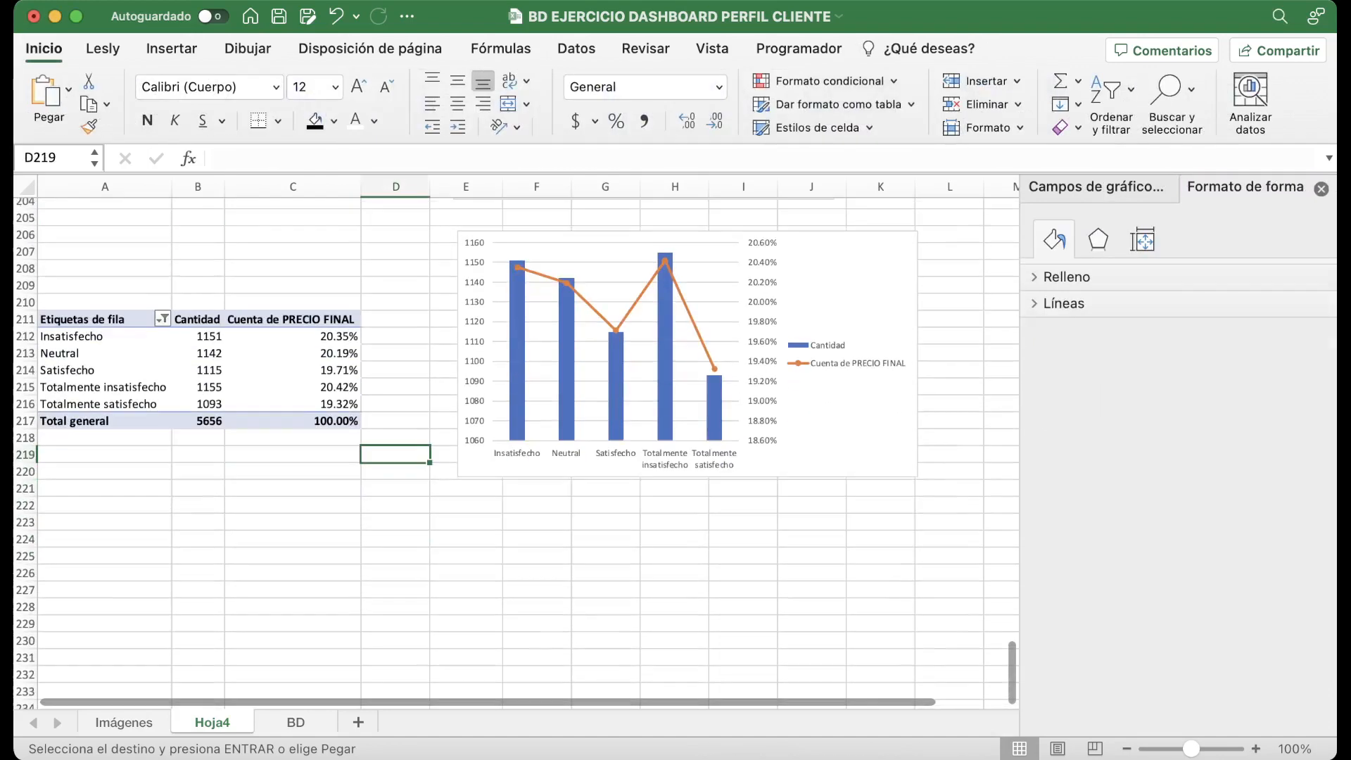
drag(105, 286, 310, 438)
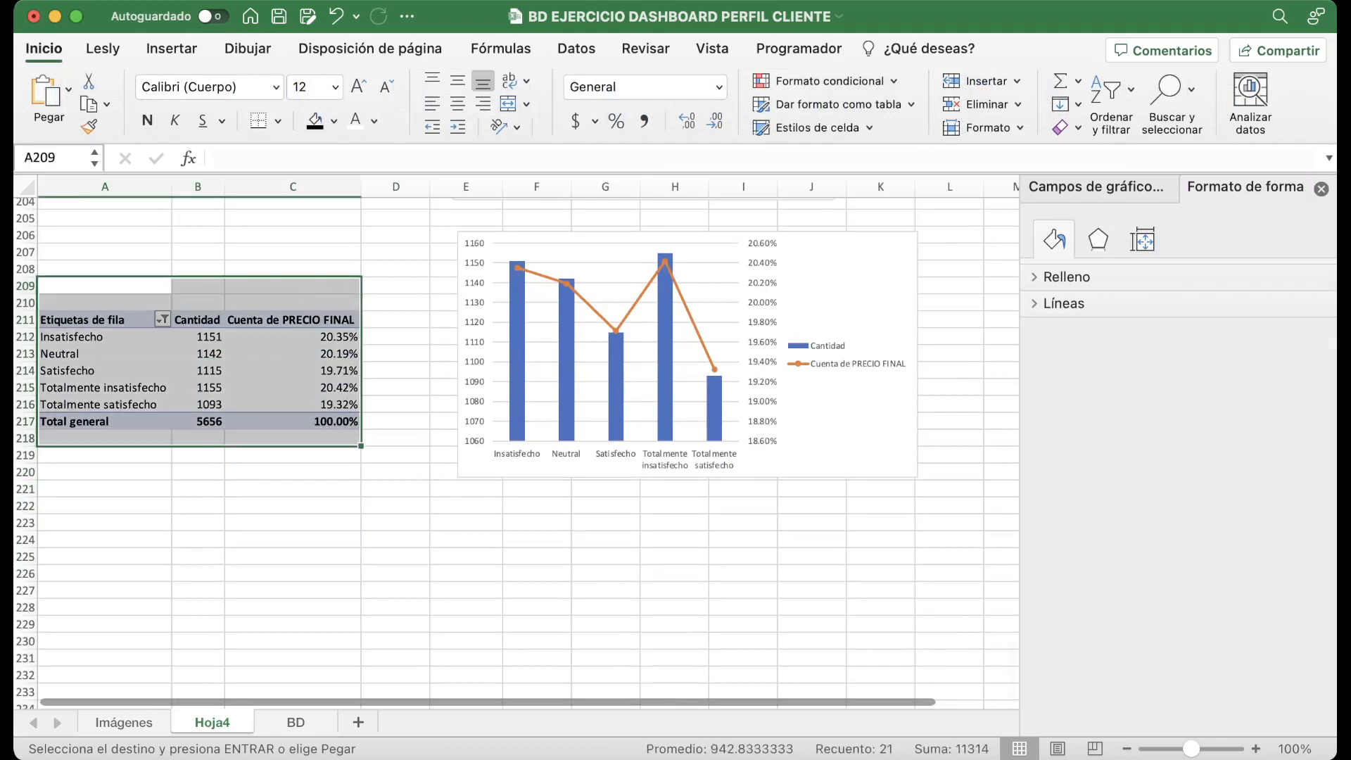
key(super+c)
click(105, 473)
key(super+v)
Replace the ¿Cómo calificas la atención recibida? row field with Medio por el que se enteró de la empresa in the pasted pivot table.
click(198, 608)
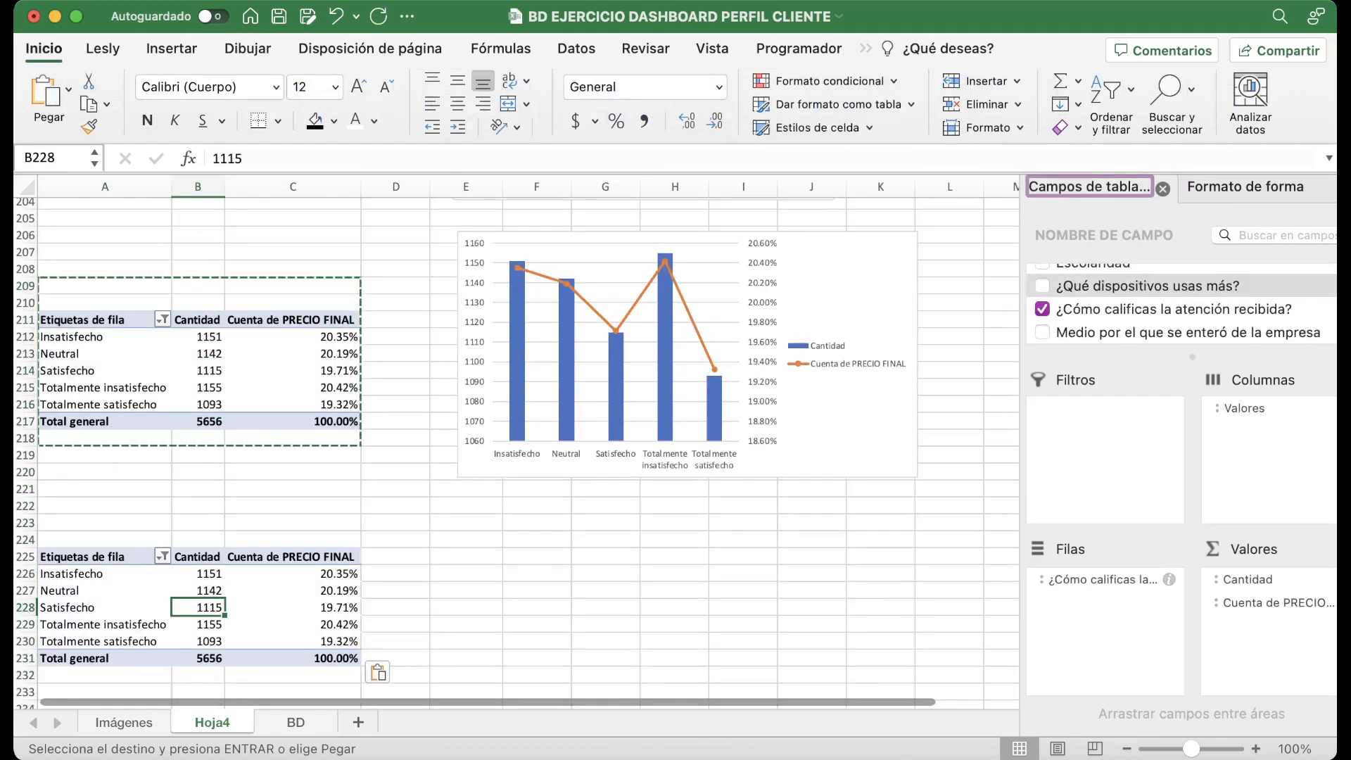
click(1043, 309)
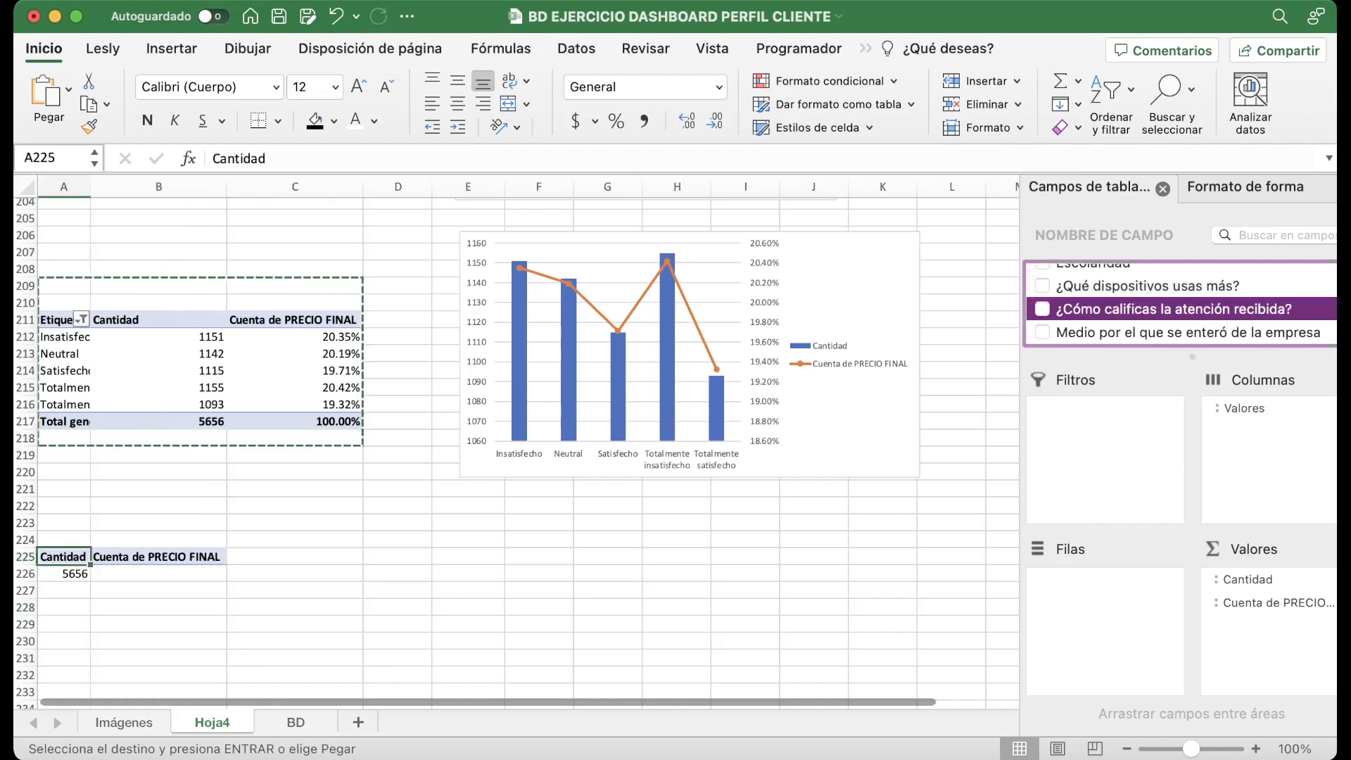
click(1042, 332)
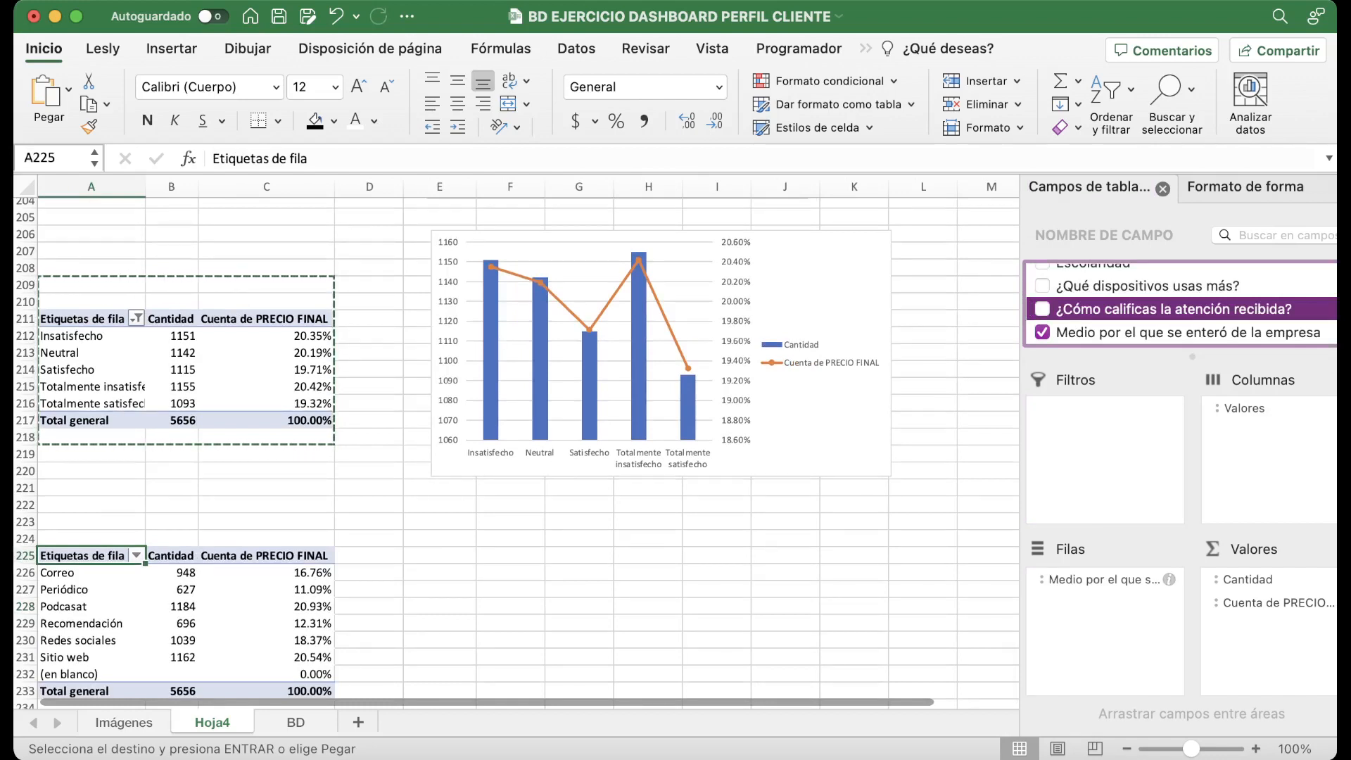
Filter the (en blanco) entry out of the Medio por el que se enteró de la empresa pivot table's row labels.
scroll(516, 452, down, 1)
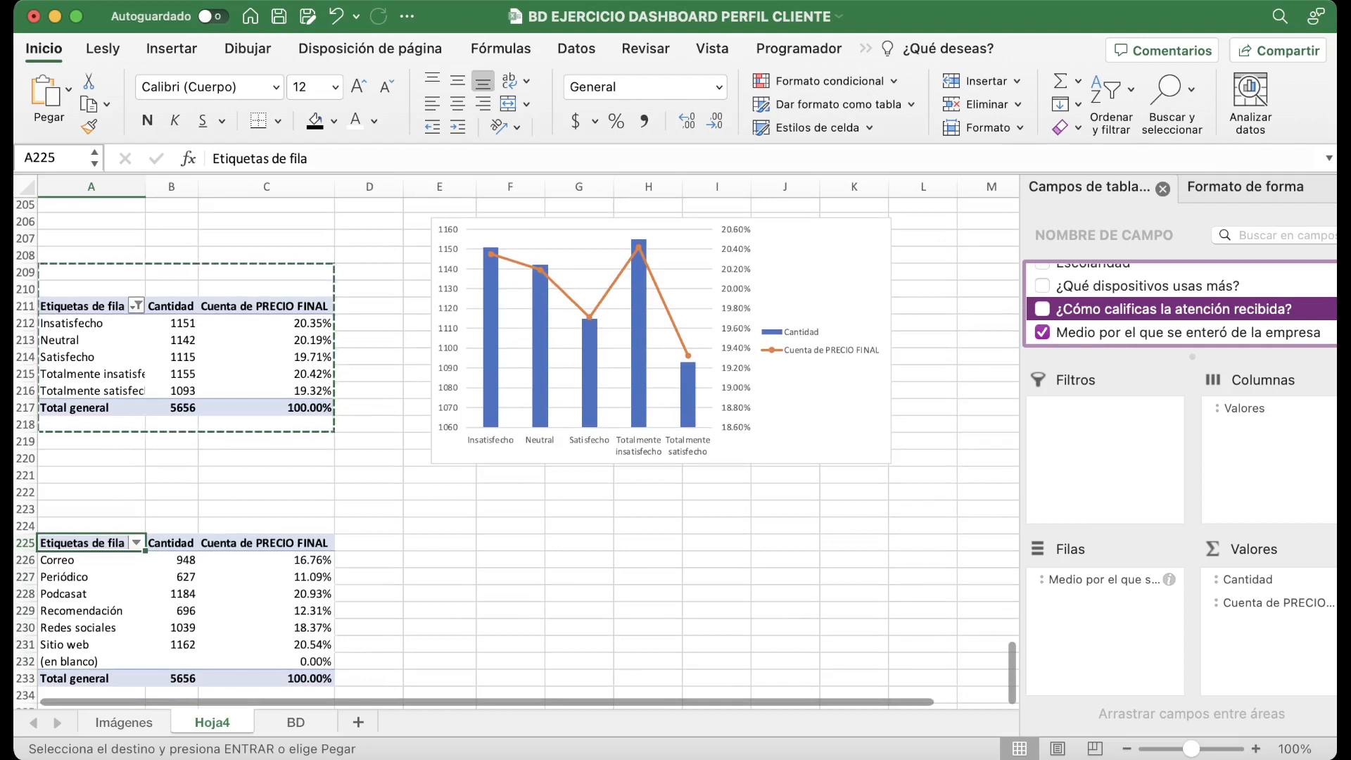
right_click(91, 628)
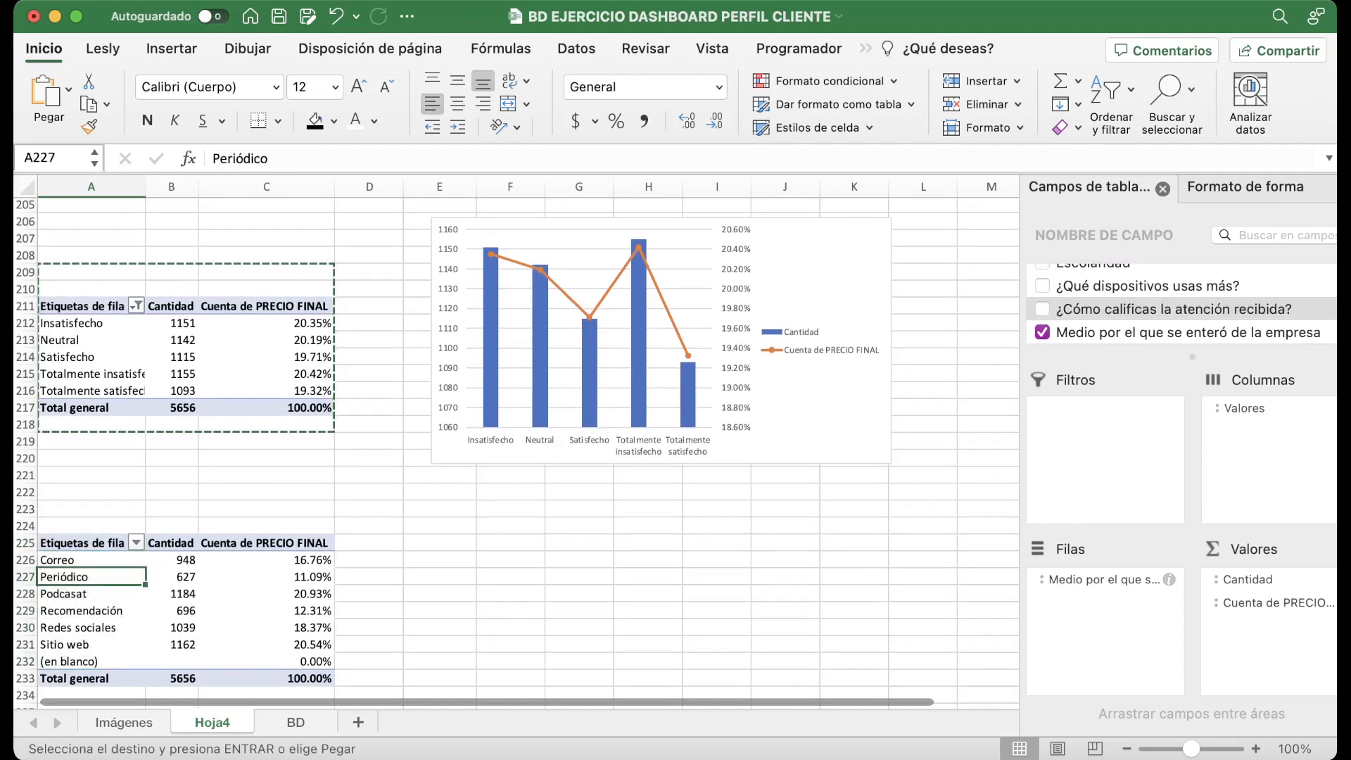
click(91, 611)
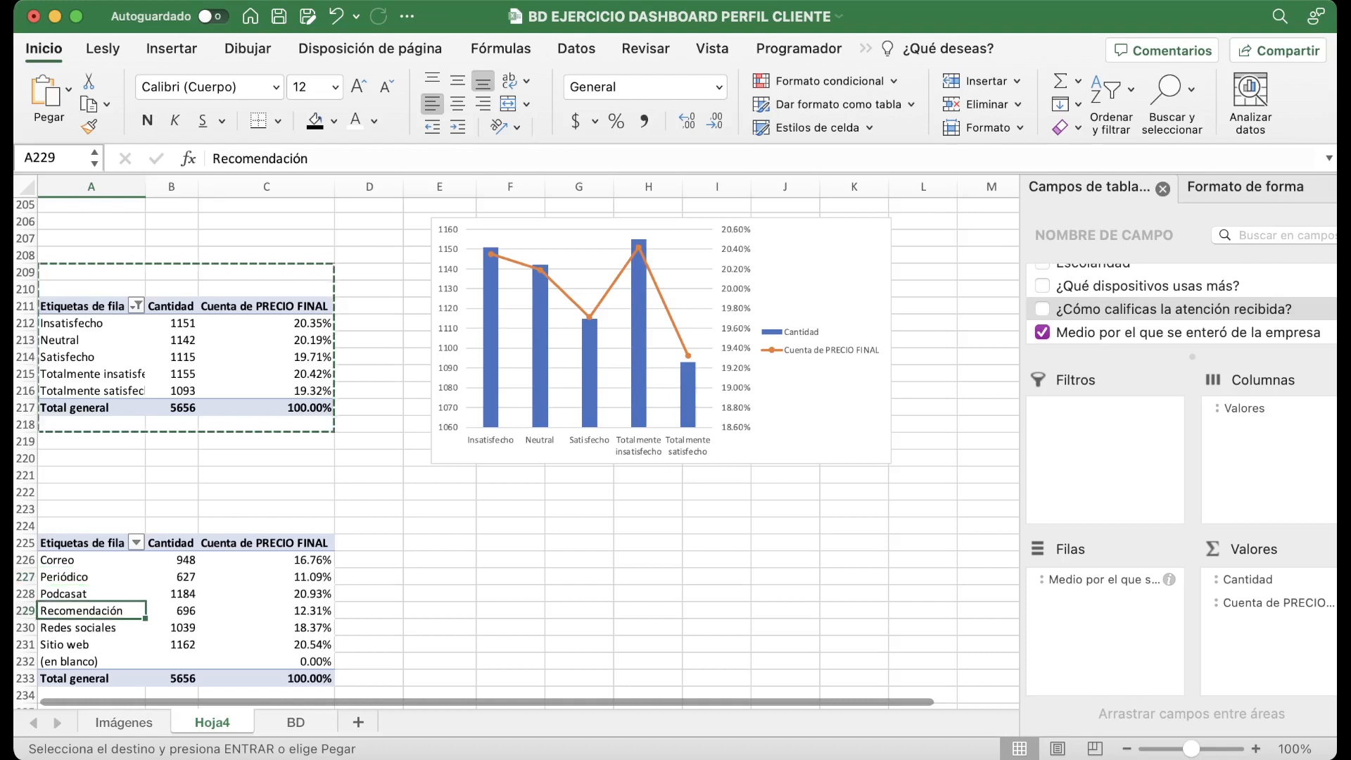
click(91, 628)
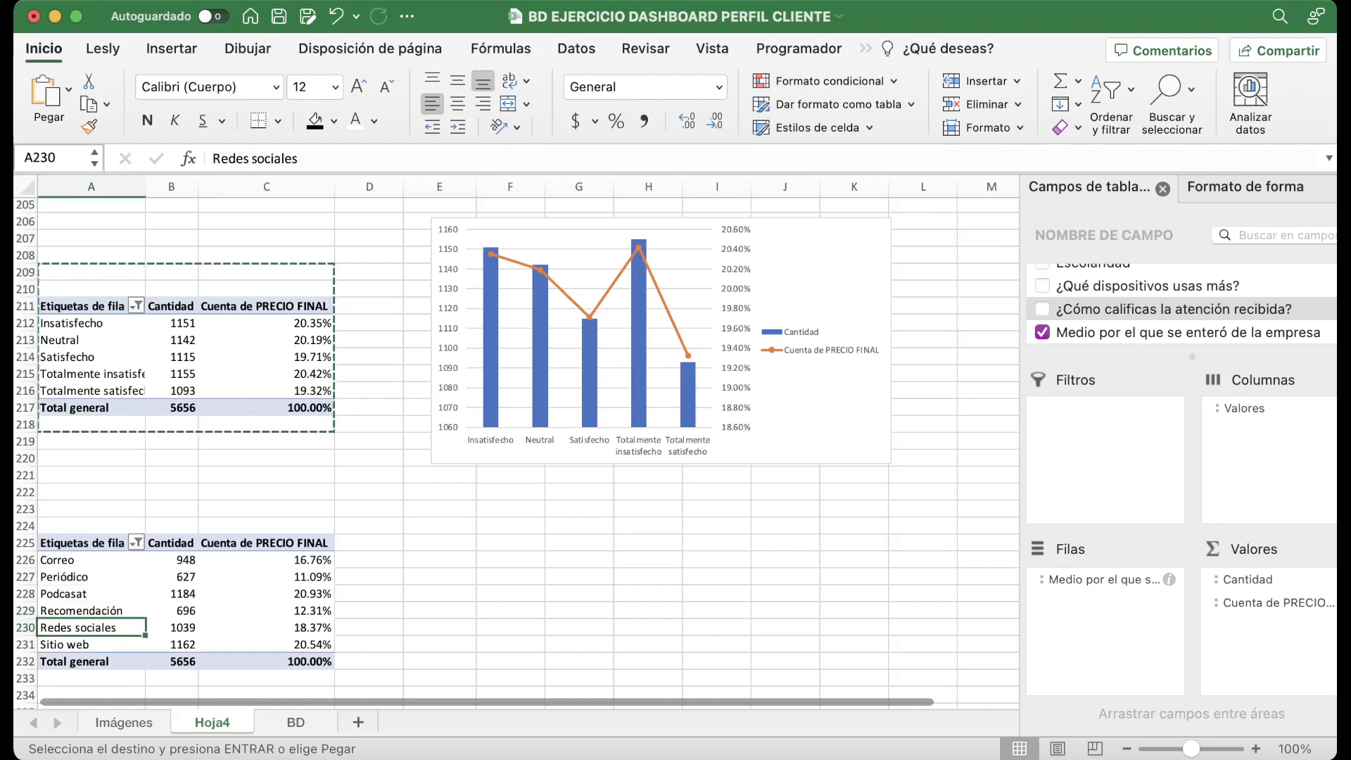
drag(92, 560, 172, 645)
click(171, 594)
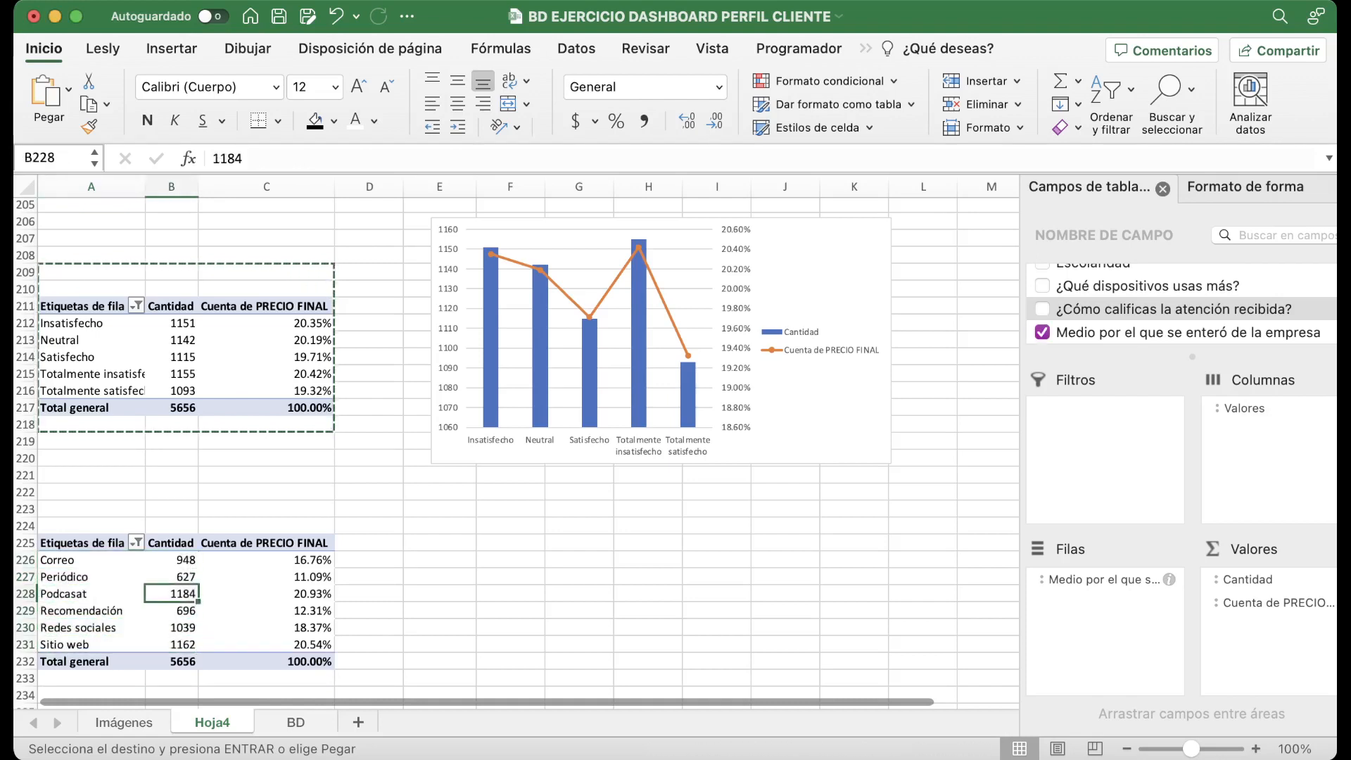
Replace the Cantidad value field with a count of PRECIO FINAL in the Medio por el que se enteró de la empresa pivot table.
drag(1248, 580, 1188, 332)
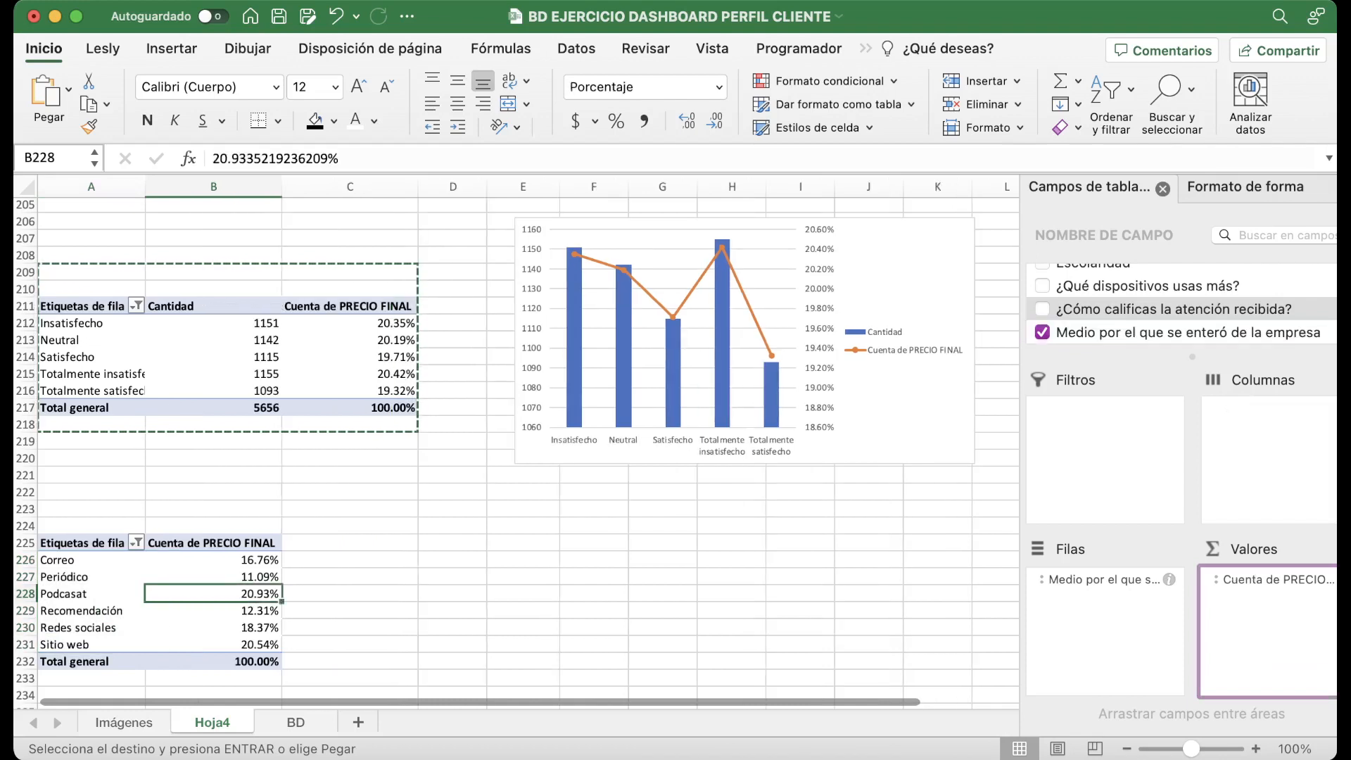
drag(91, 560, 91, 645)
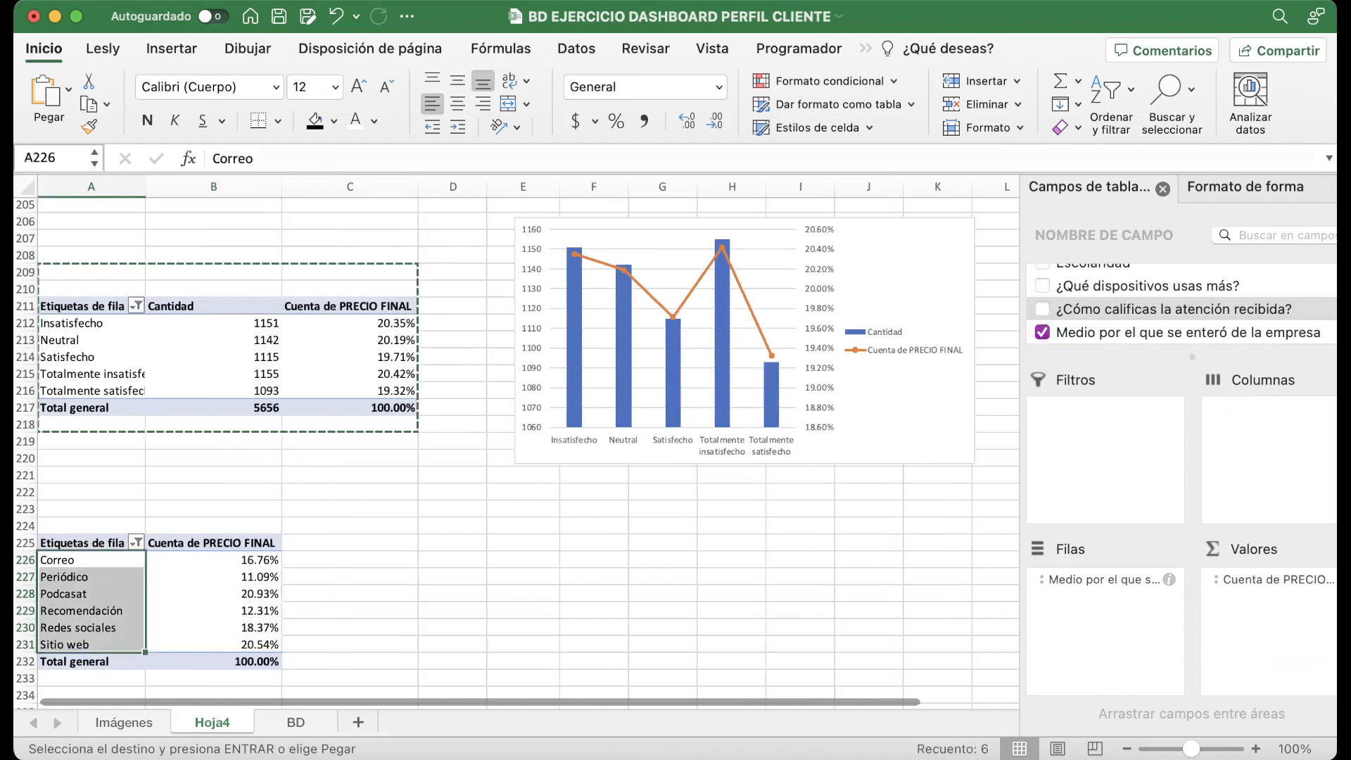
scroll(1183, 303, up, 10)
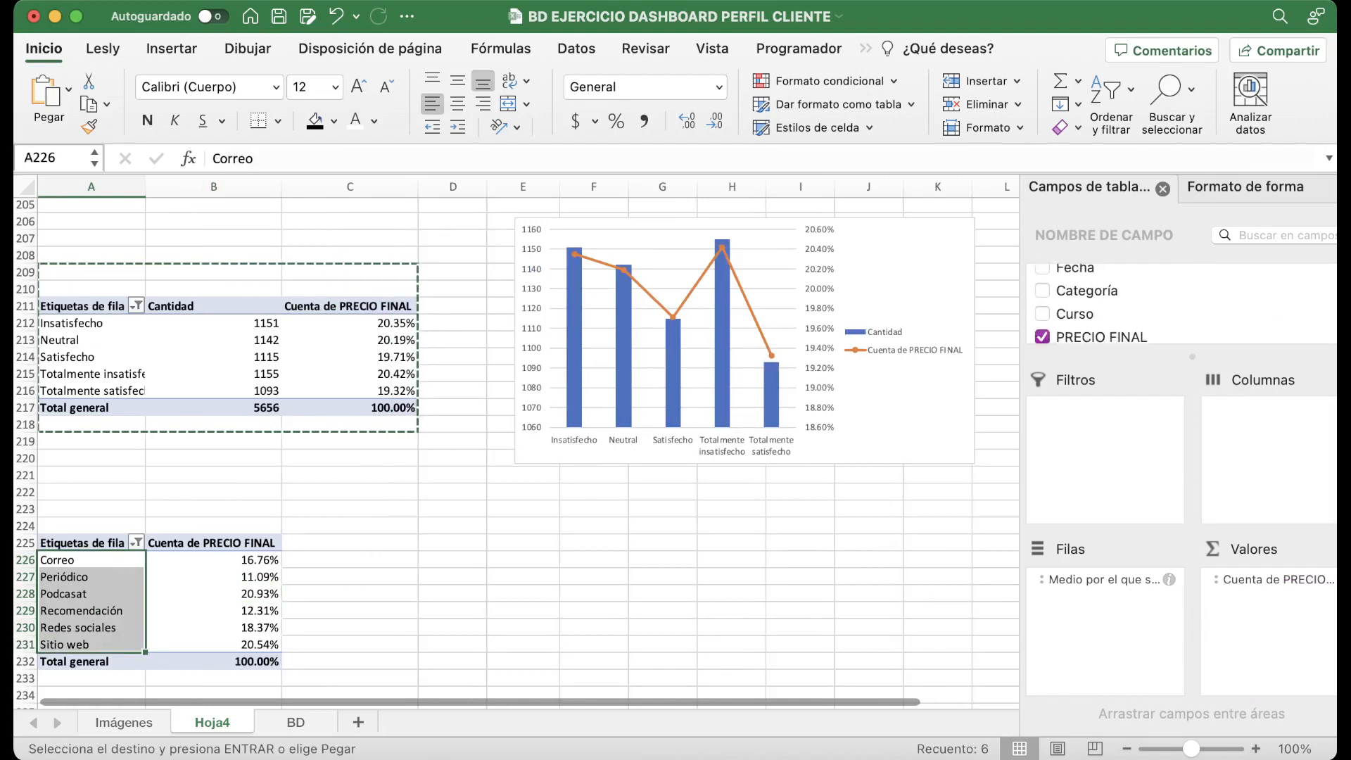
drag(1102, 337, 1267, 574)
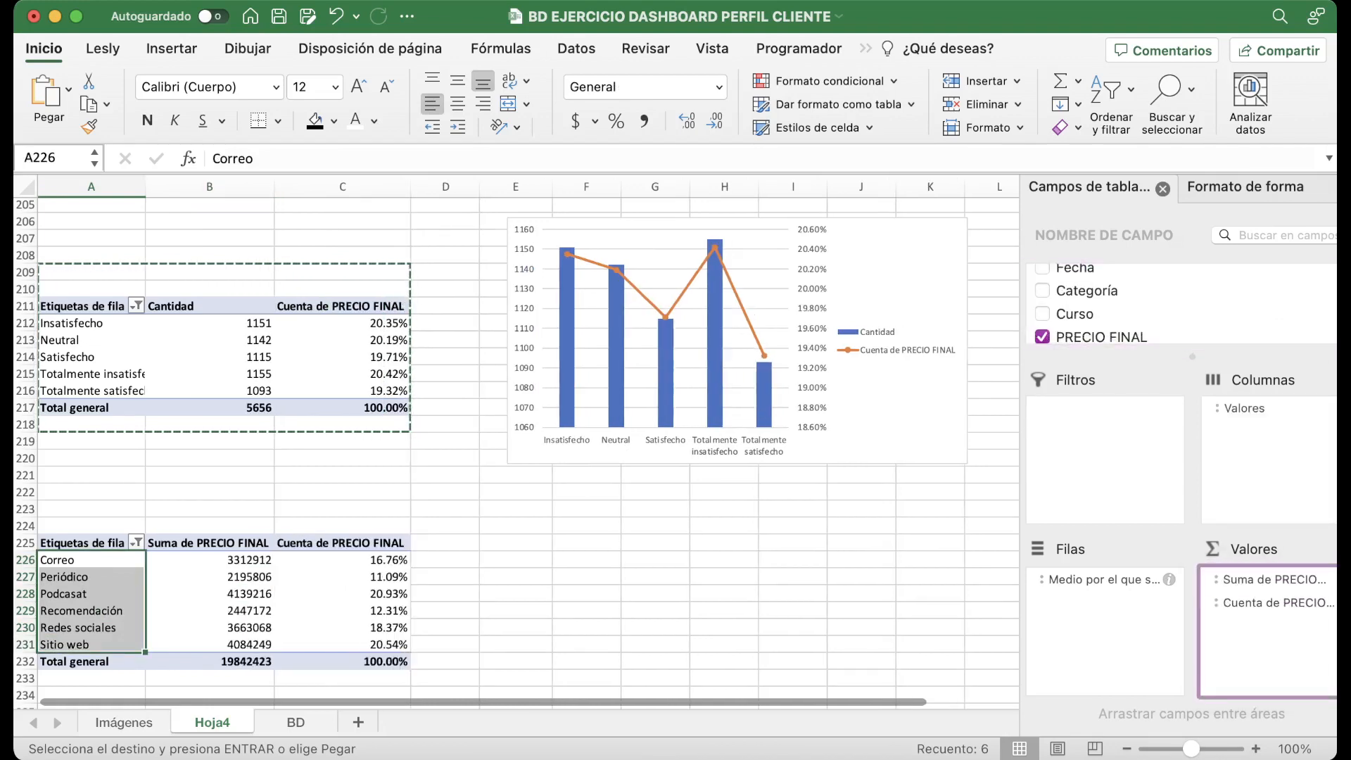
click(1271, 580)
scroll(1271, 580, right, 2)
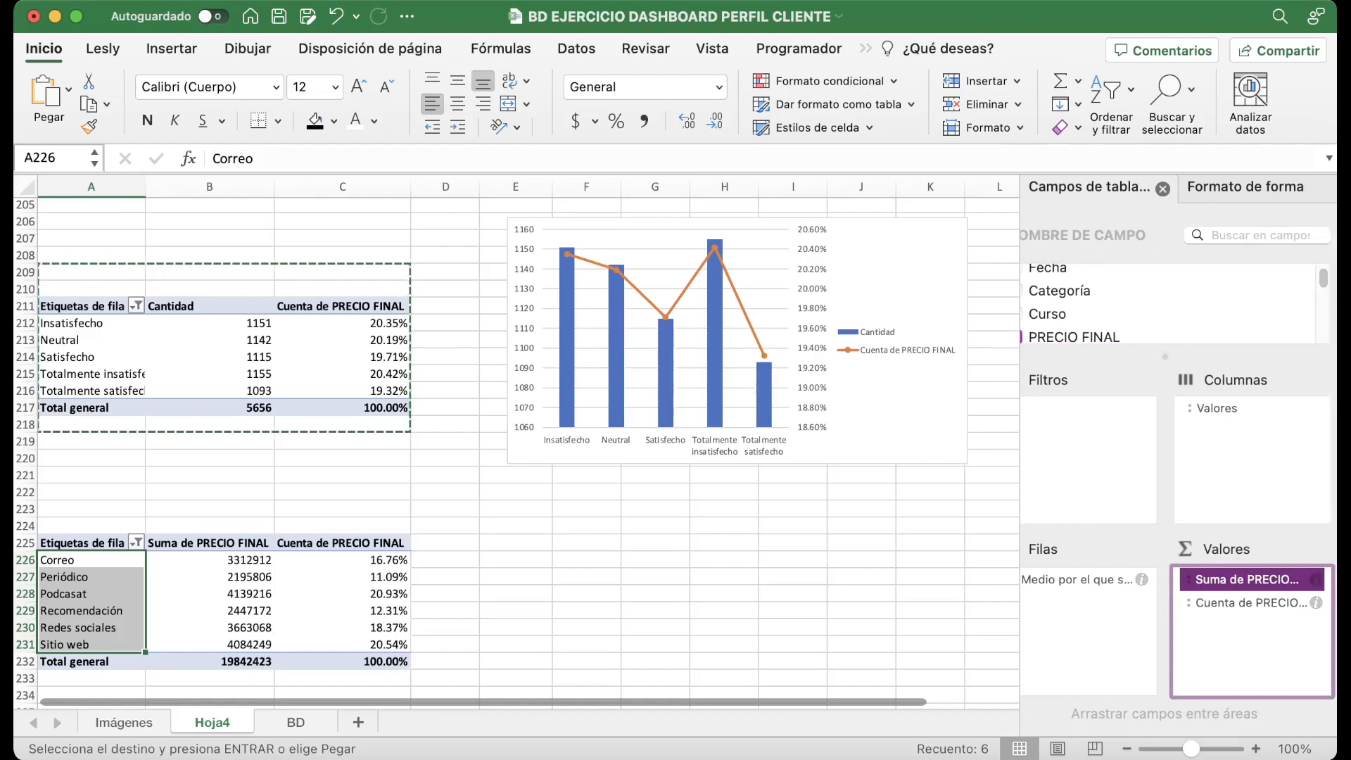
click(1316, 580)
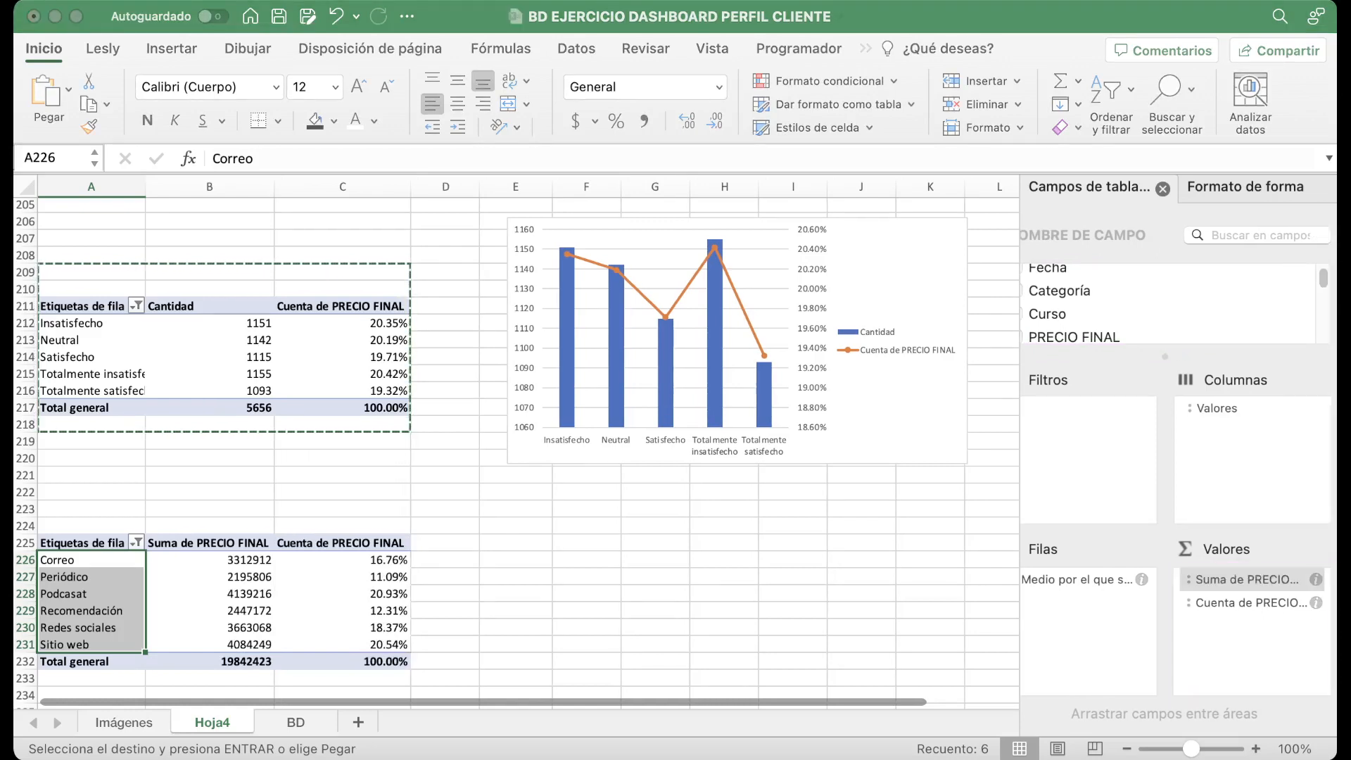
key(Return)
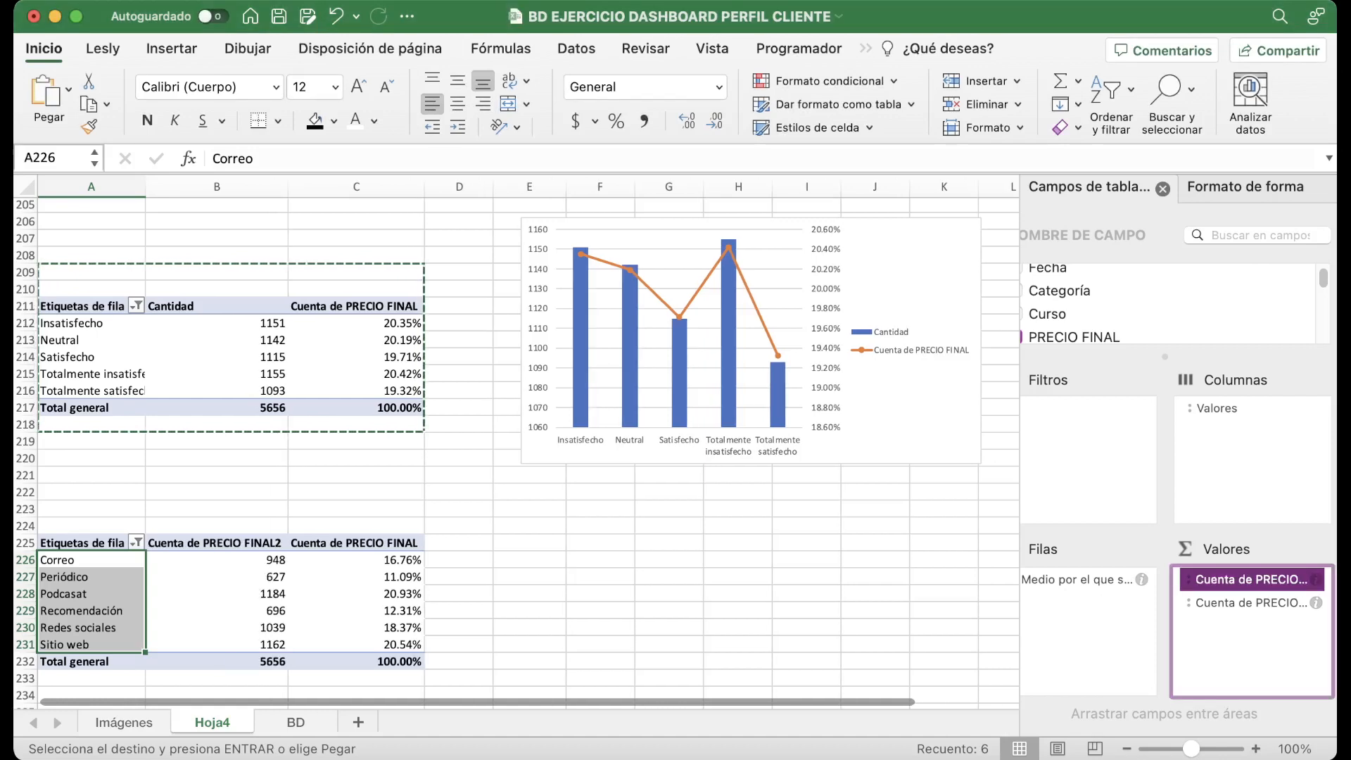
Insert a 100% stacked line chart with markers from pivot table range A226:C231.
click(529, 560)
scroll(530, 561, down, 1)
drag(91, 554, 357, 639)
click(172, 48)
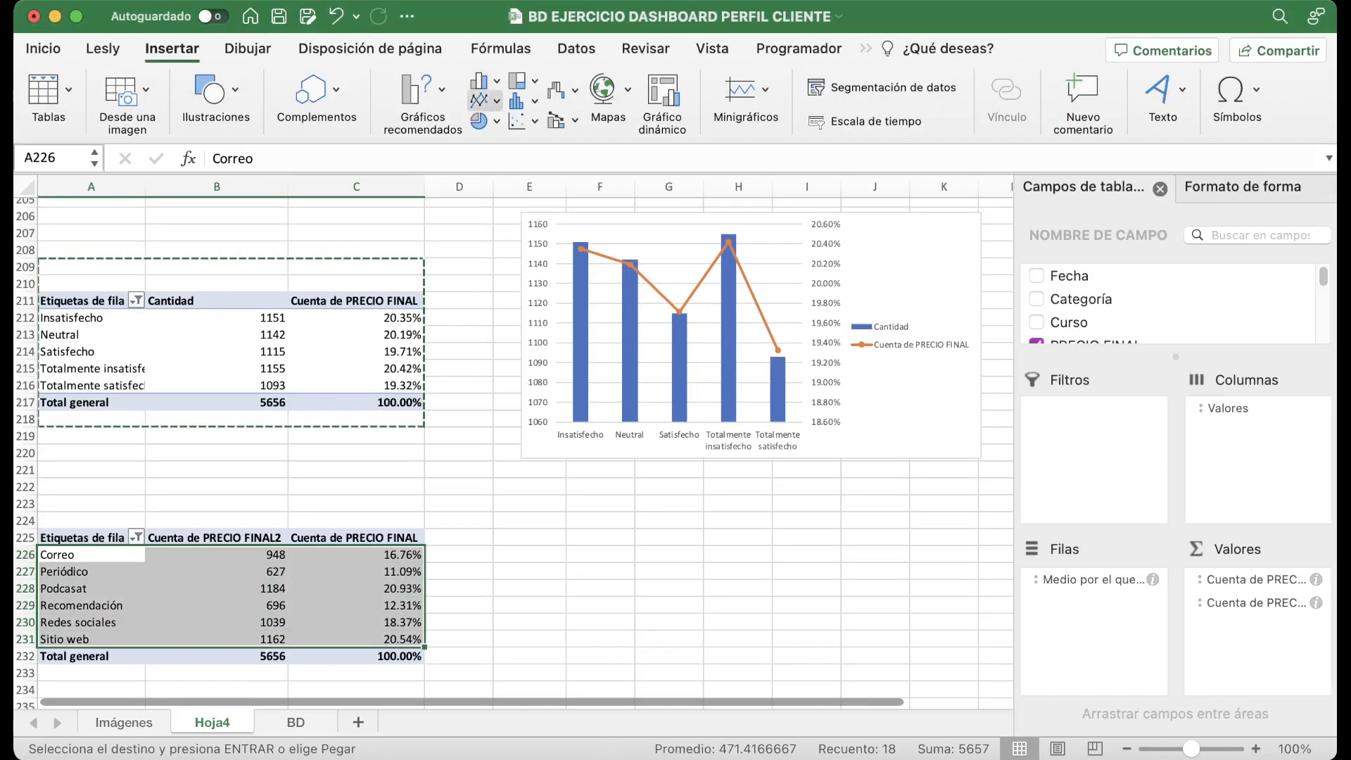
click(486, 101)
click(577, 201)
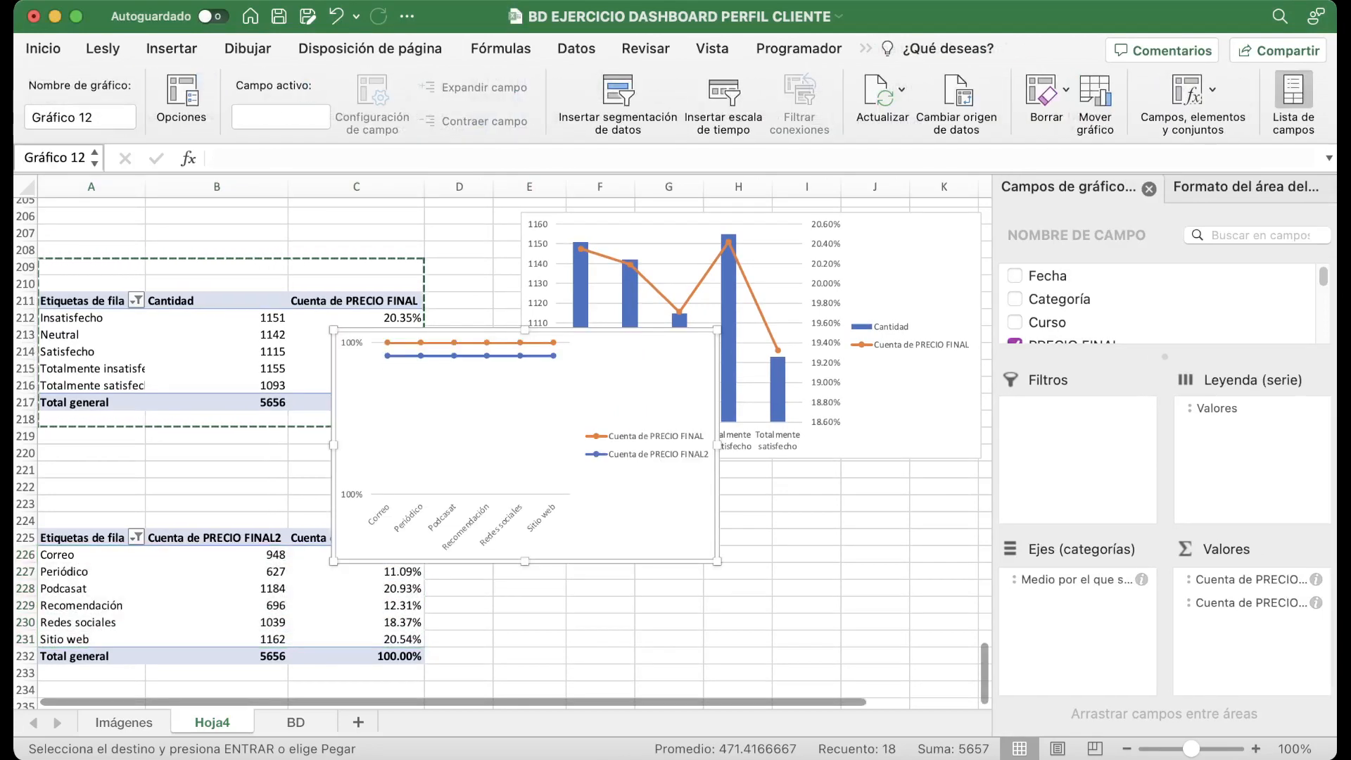
Move the new chart below the satisfaction chart, try Cuenta de PRECIO FINAL on the secondary axis, and delete the chart.
drag(634, 366, 796, 495)
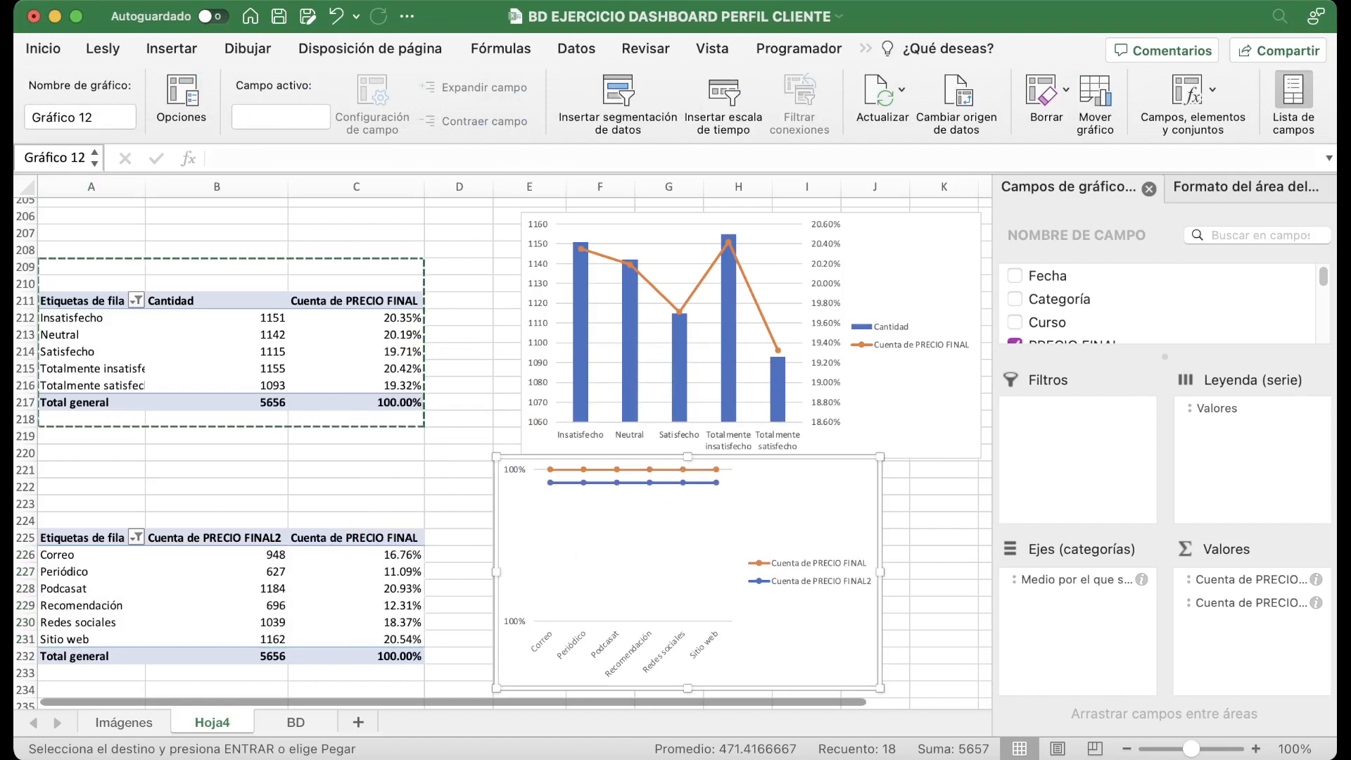
click(650, 483)
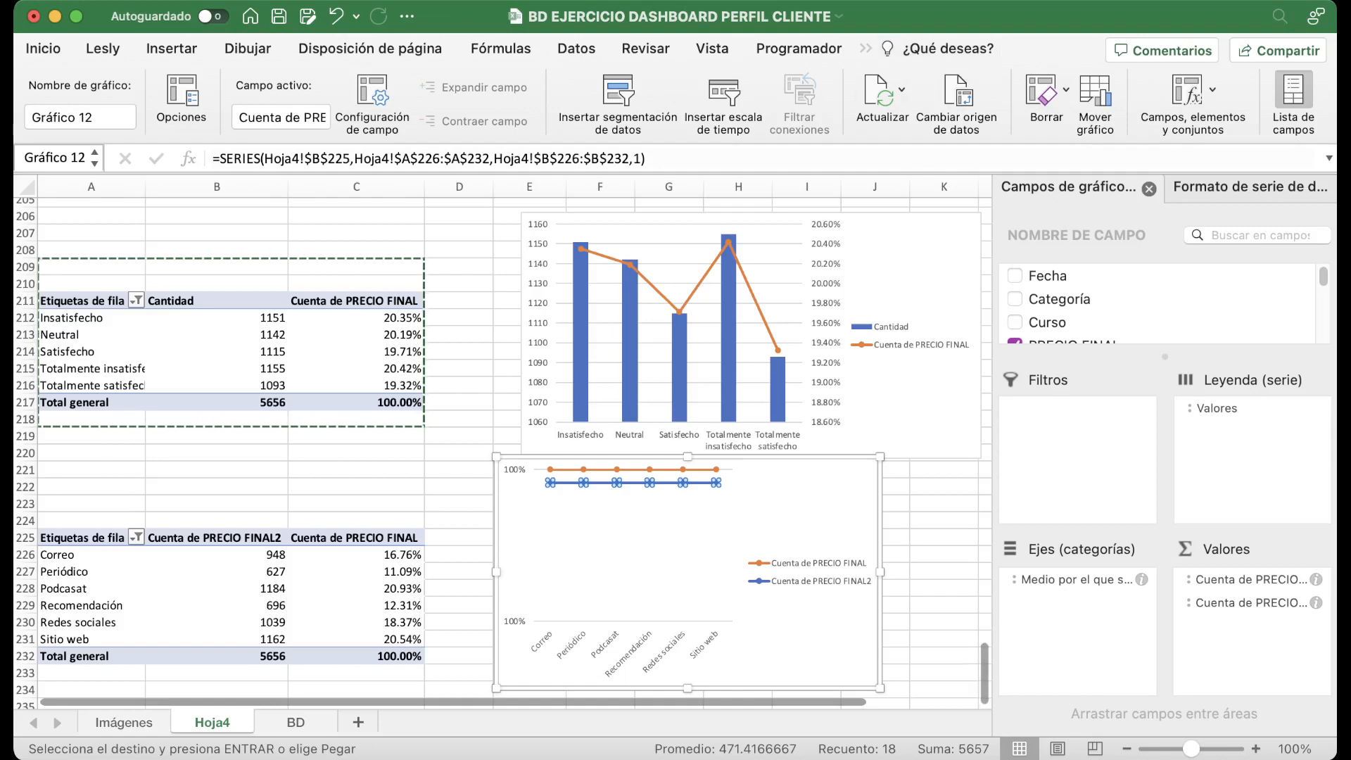
click(633, 535)
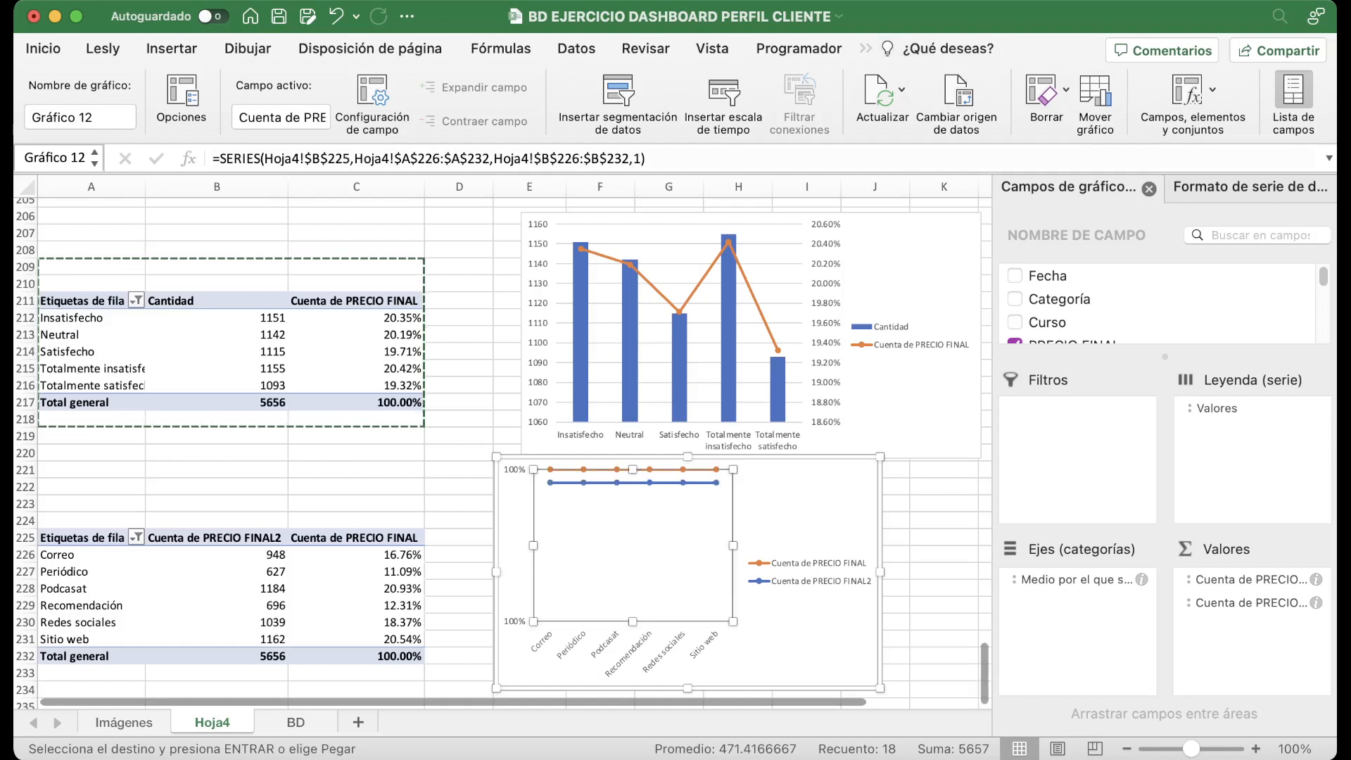
click(818, 563)
click(819, 563)
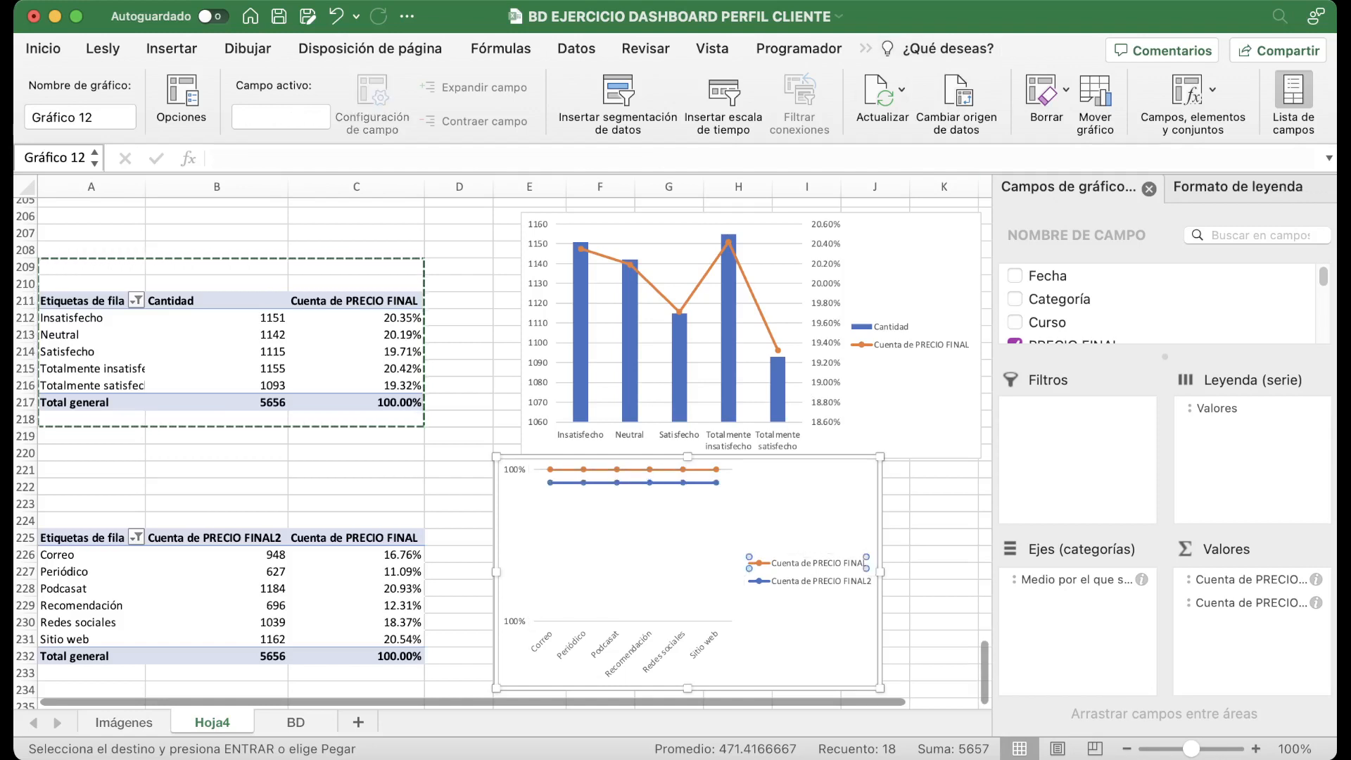
double_click(632, 469)
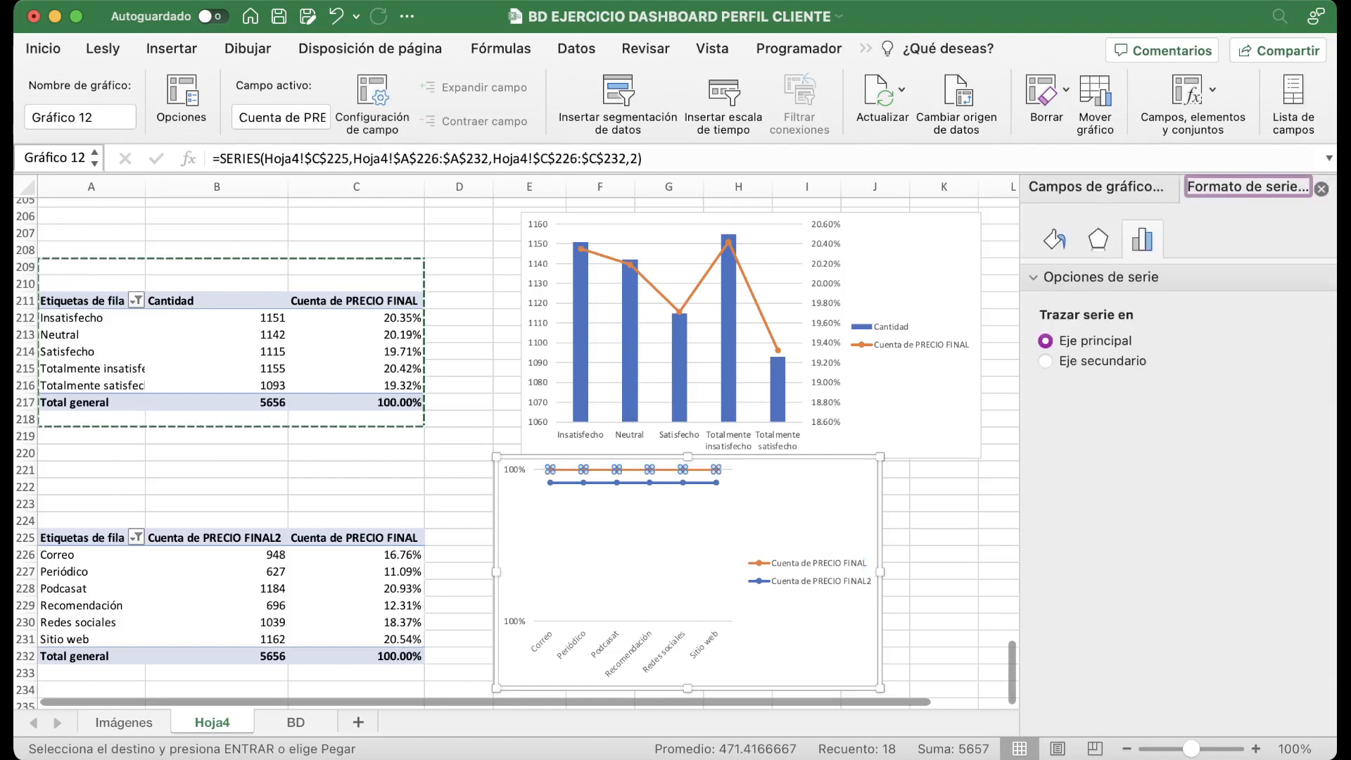
click(1046, 360)
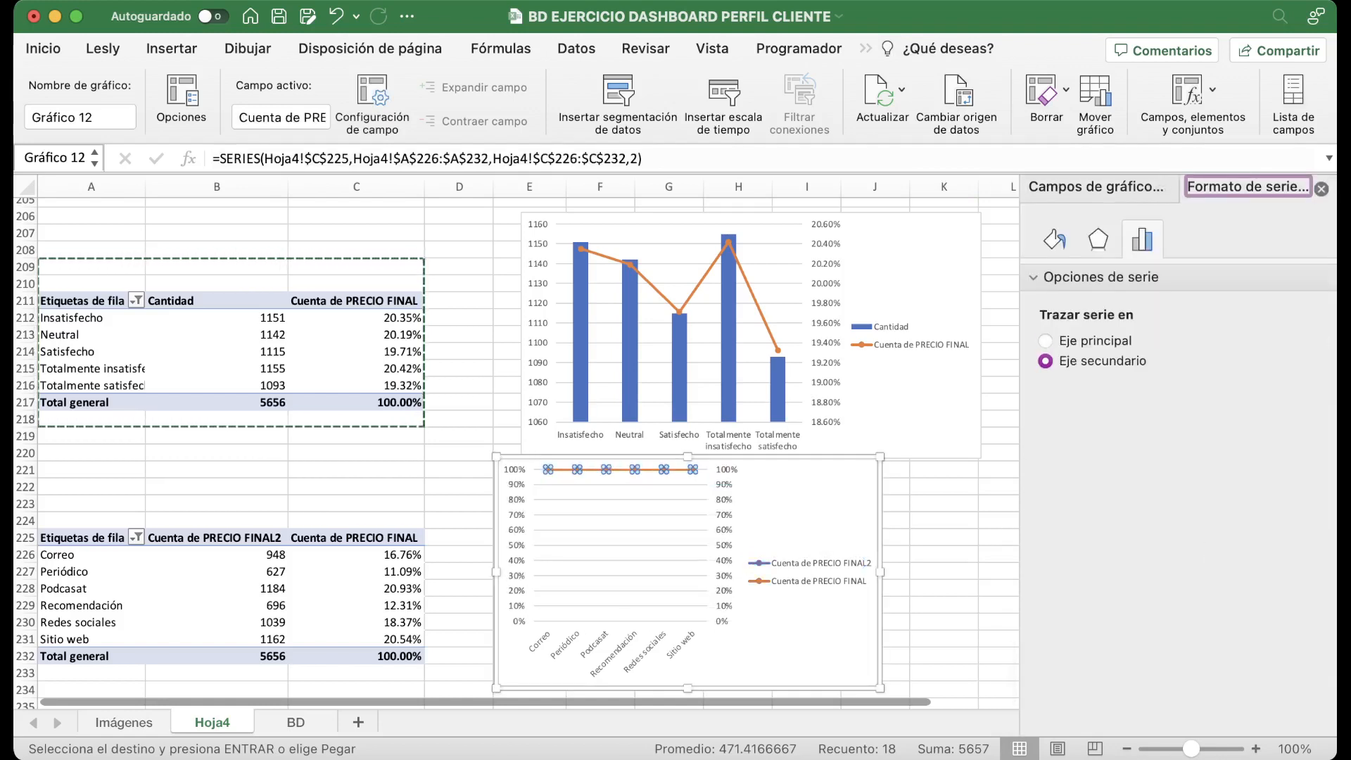
key(Escape)
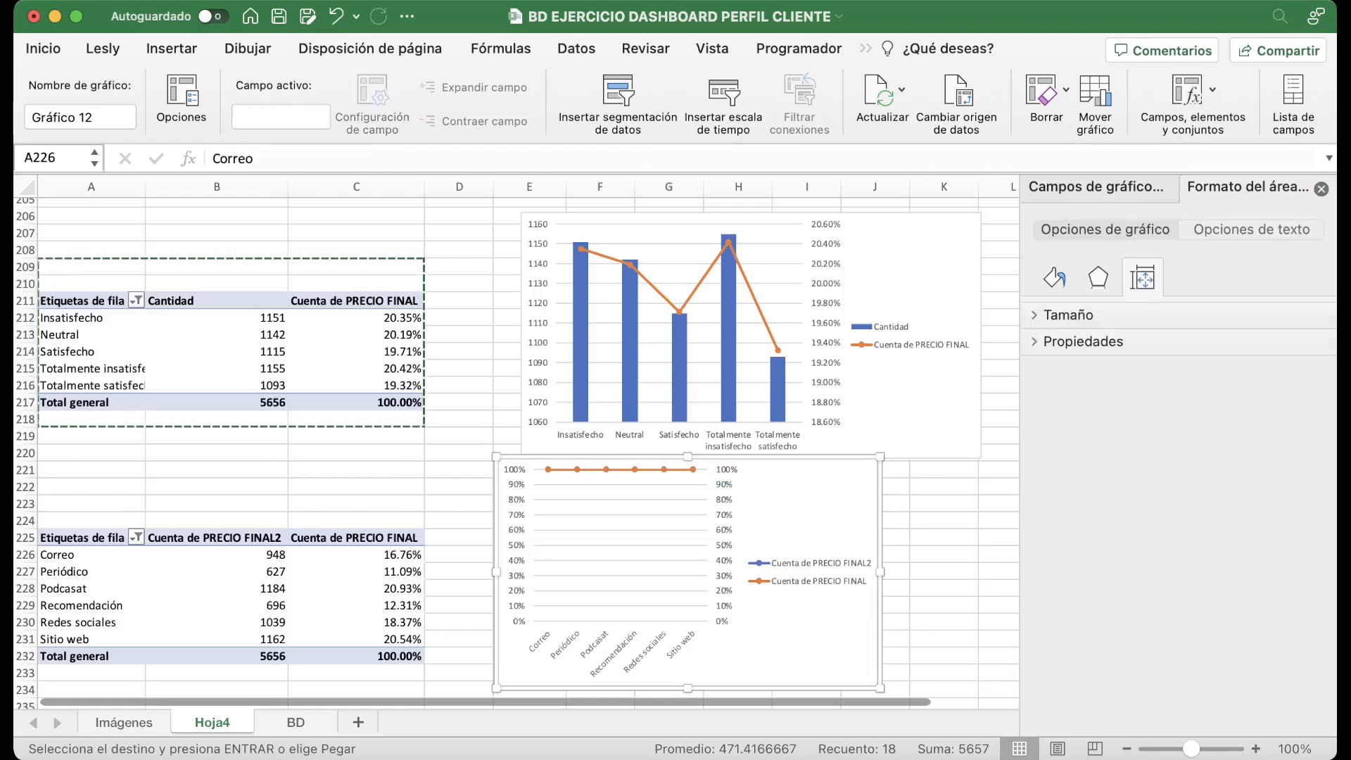
key(Delete)
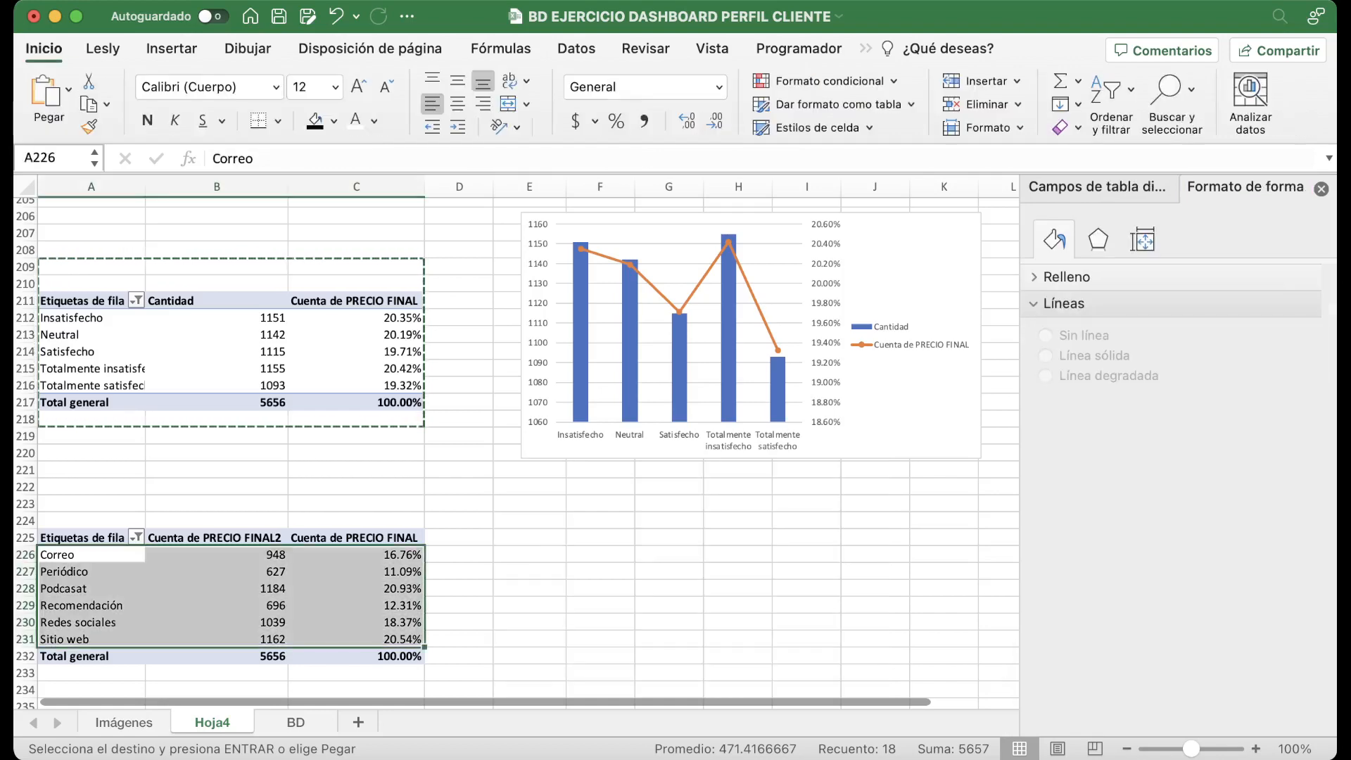
Remove the Cuenta de PRECIO FINAL2 value field from the Medio por el que se enteró de la empresa pivot table.
click(172, 47)
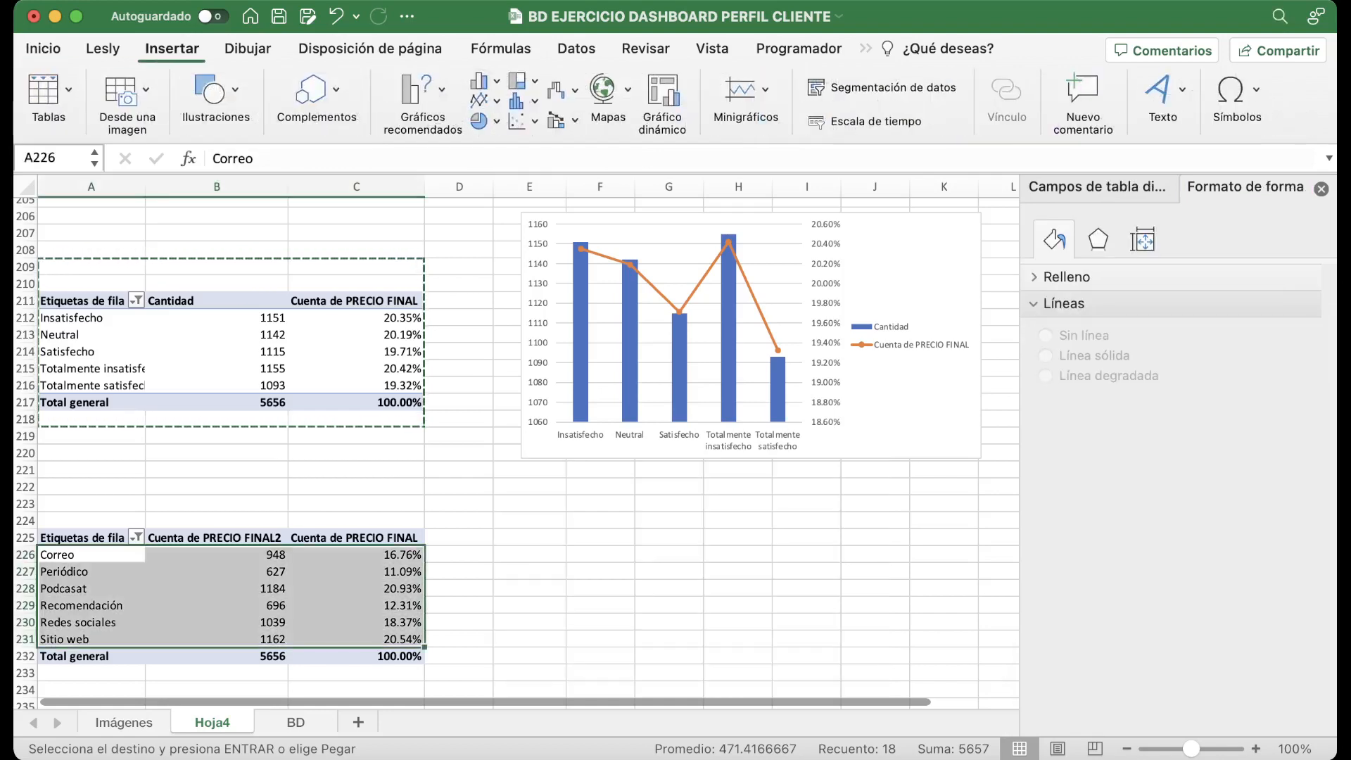
click(217, 572)
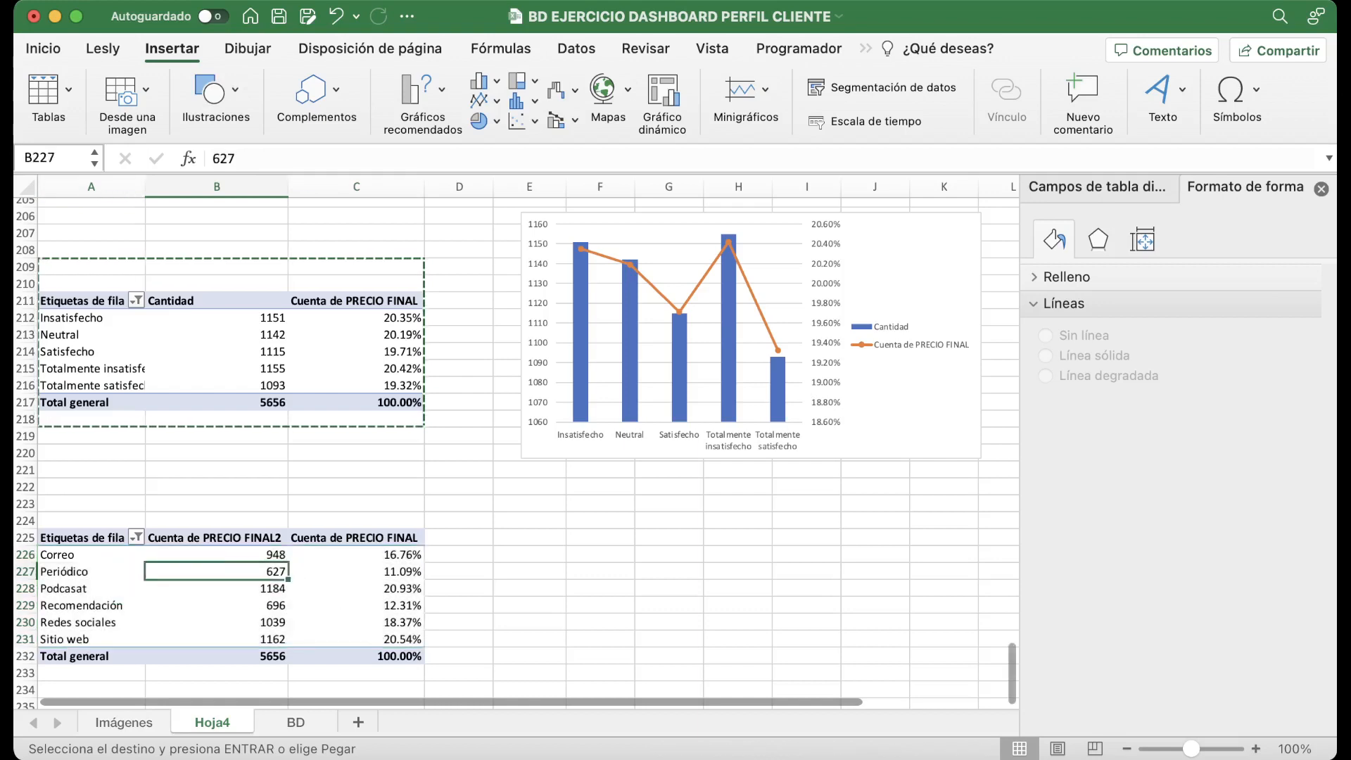
click(1095, 187)
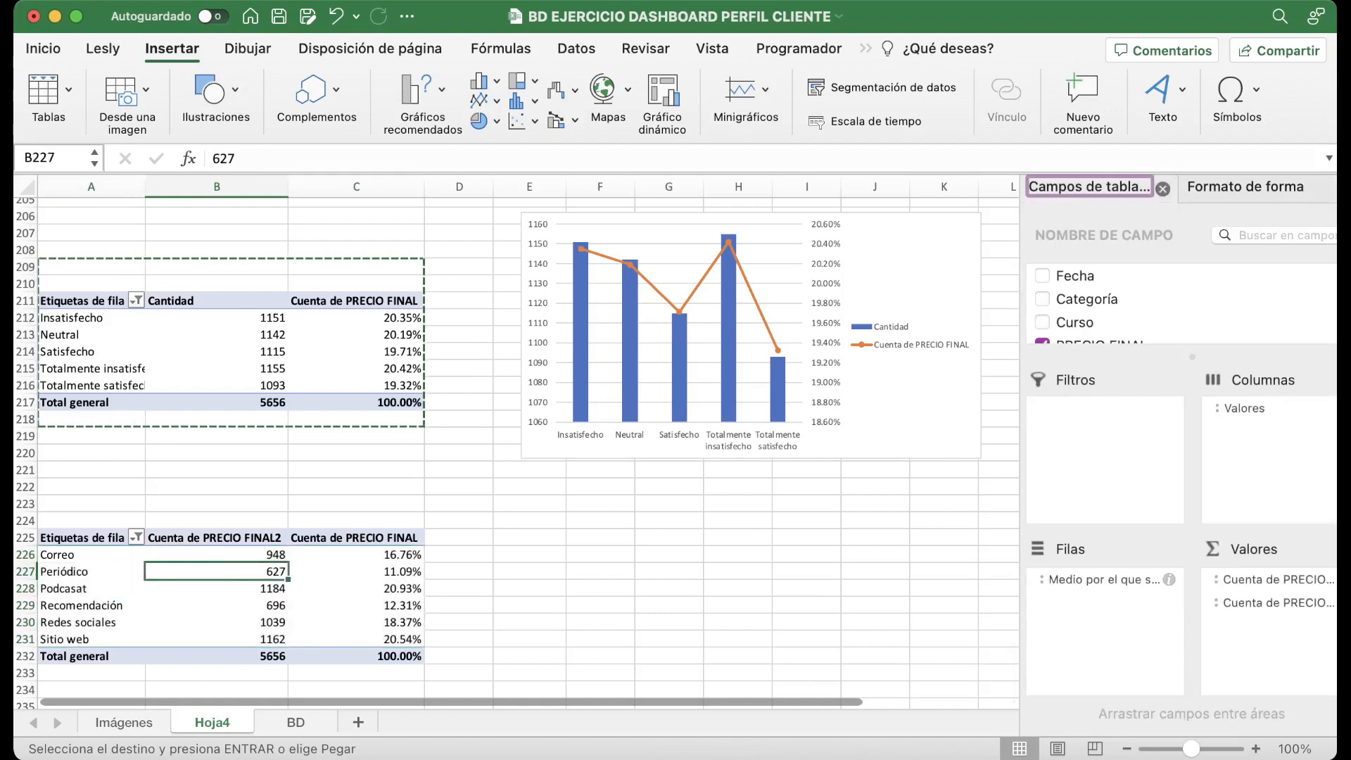
drag(1276, 580, 1141, 316)
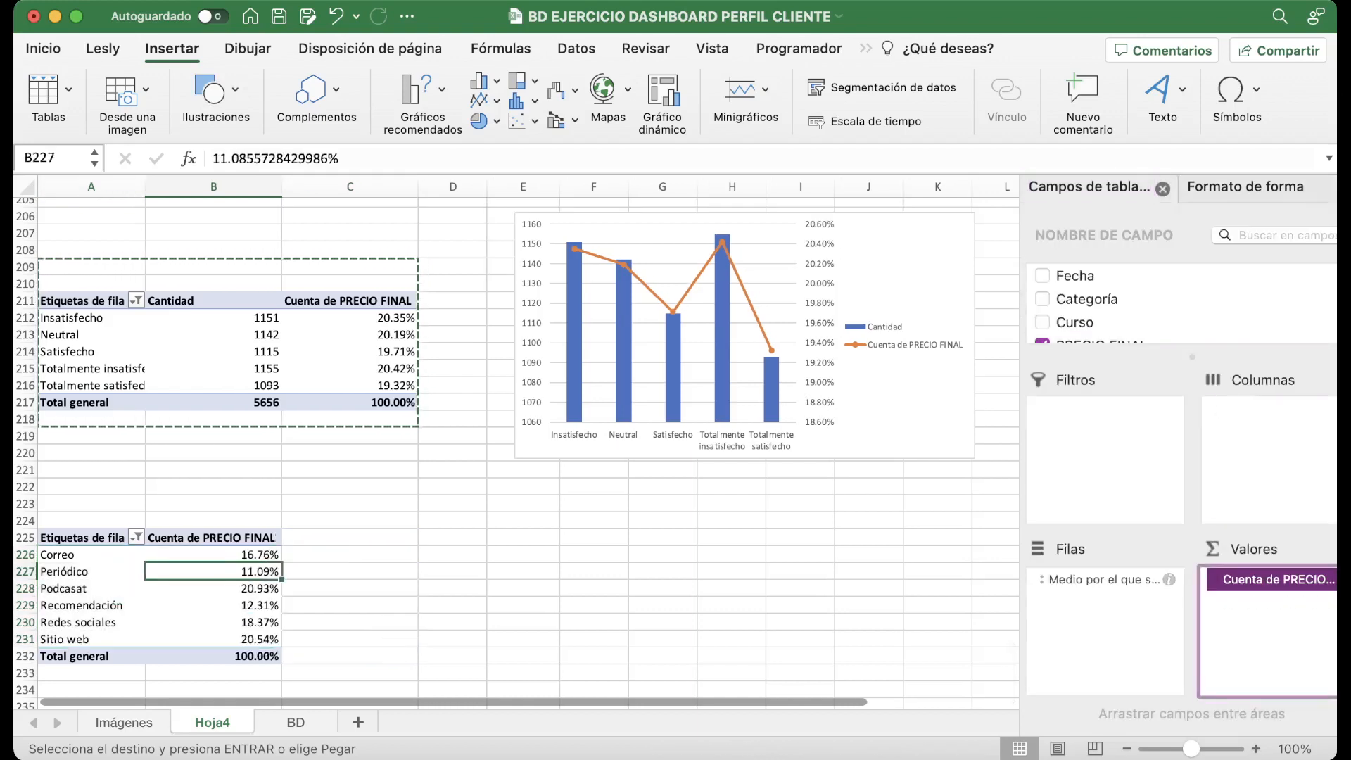
Insert a line chart from A226:B231, place it below the satisfaction chart and enlarge it slightly.
drag(84, 555, 241, 639)
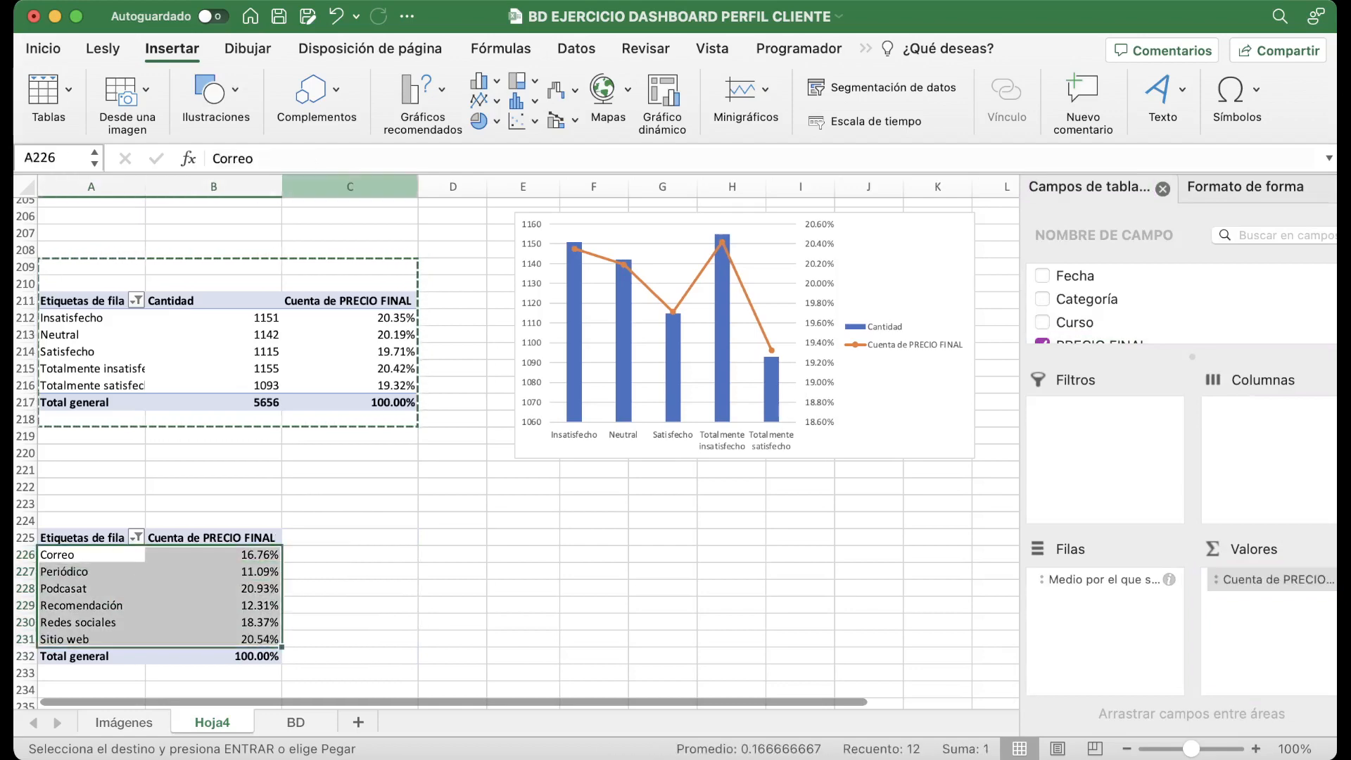
click(485, 101)
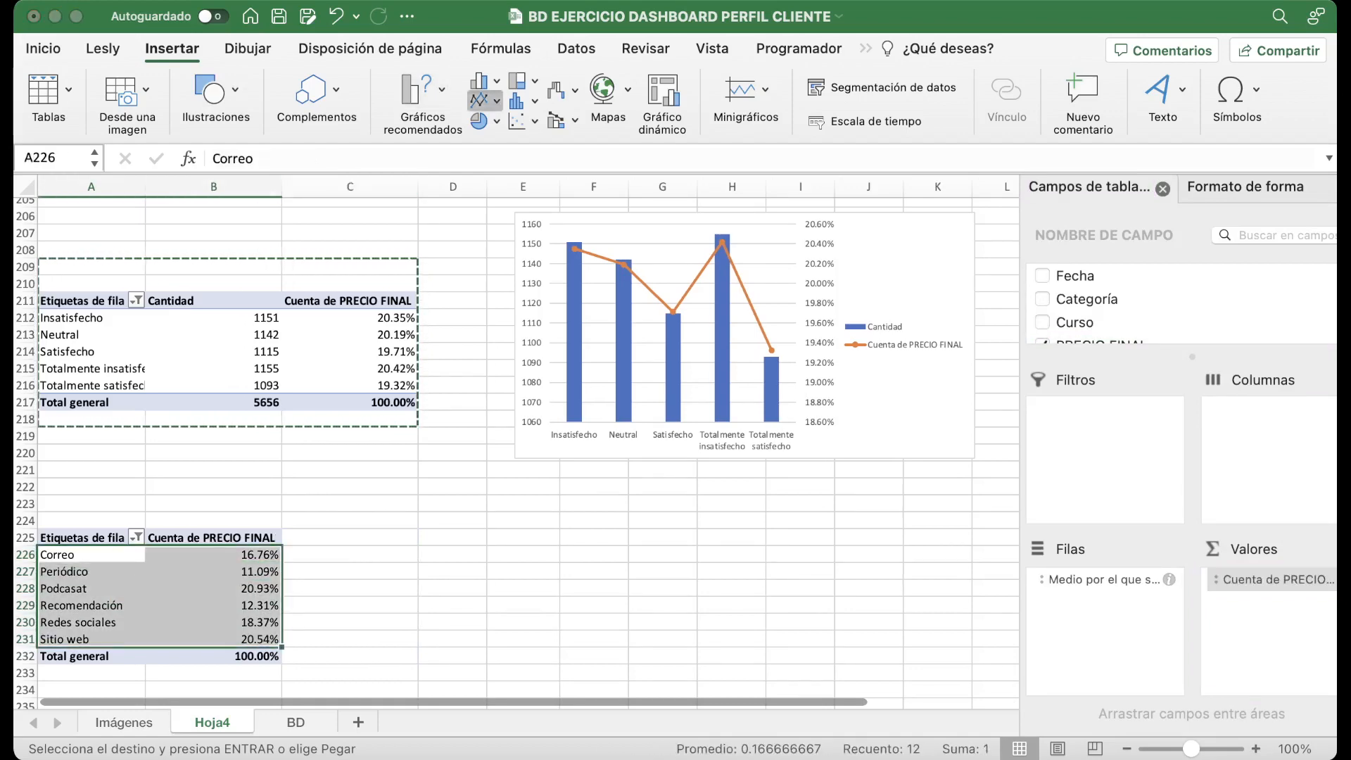
click(492, 152)
drag(451, 349, 640, 505)
scroll(640, 505, down, 5)
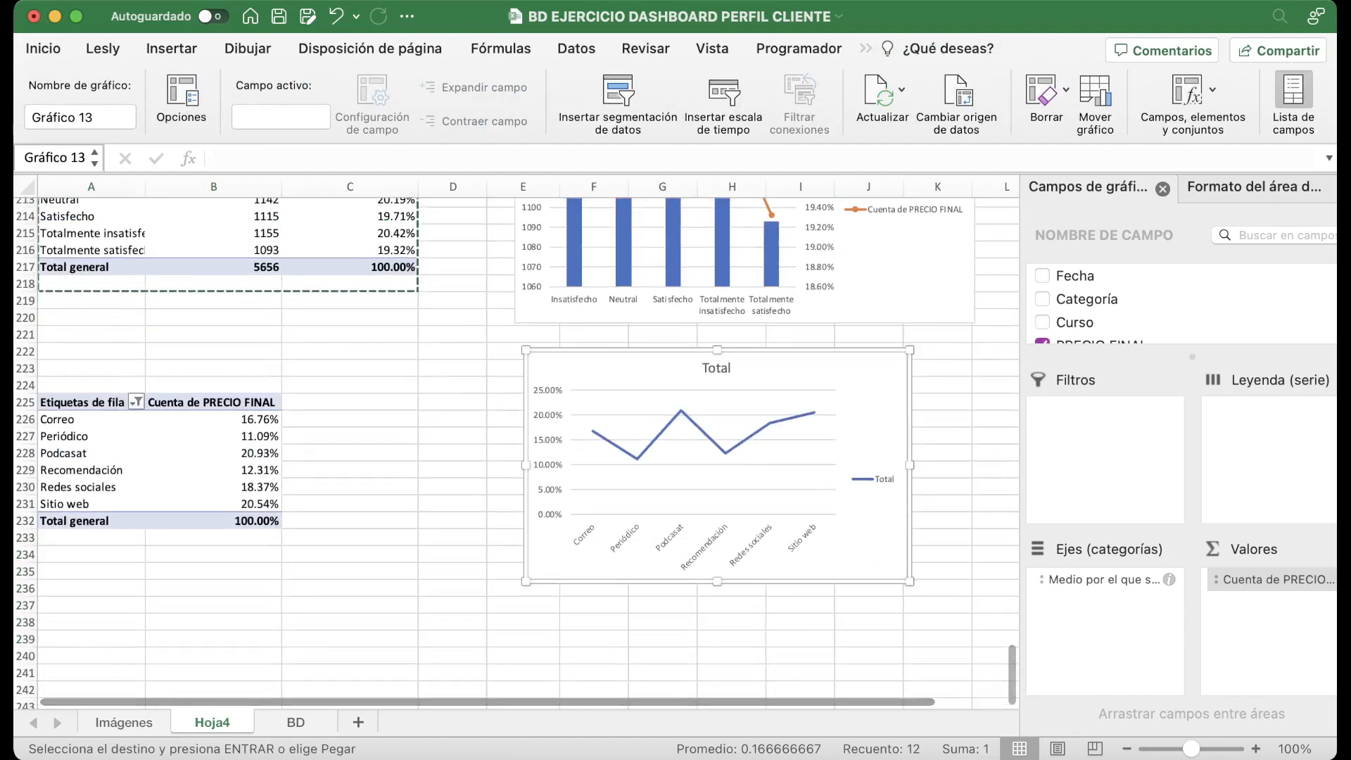
drag(911, 582, 930, 621)
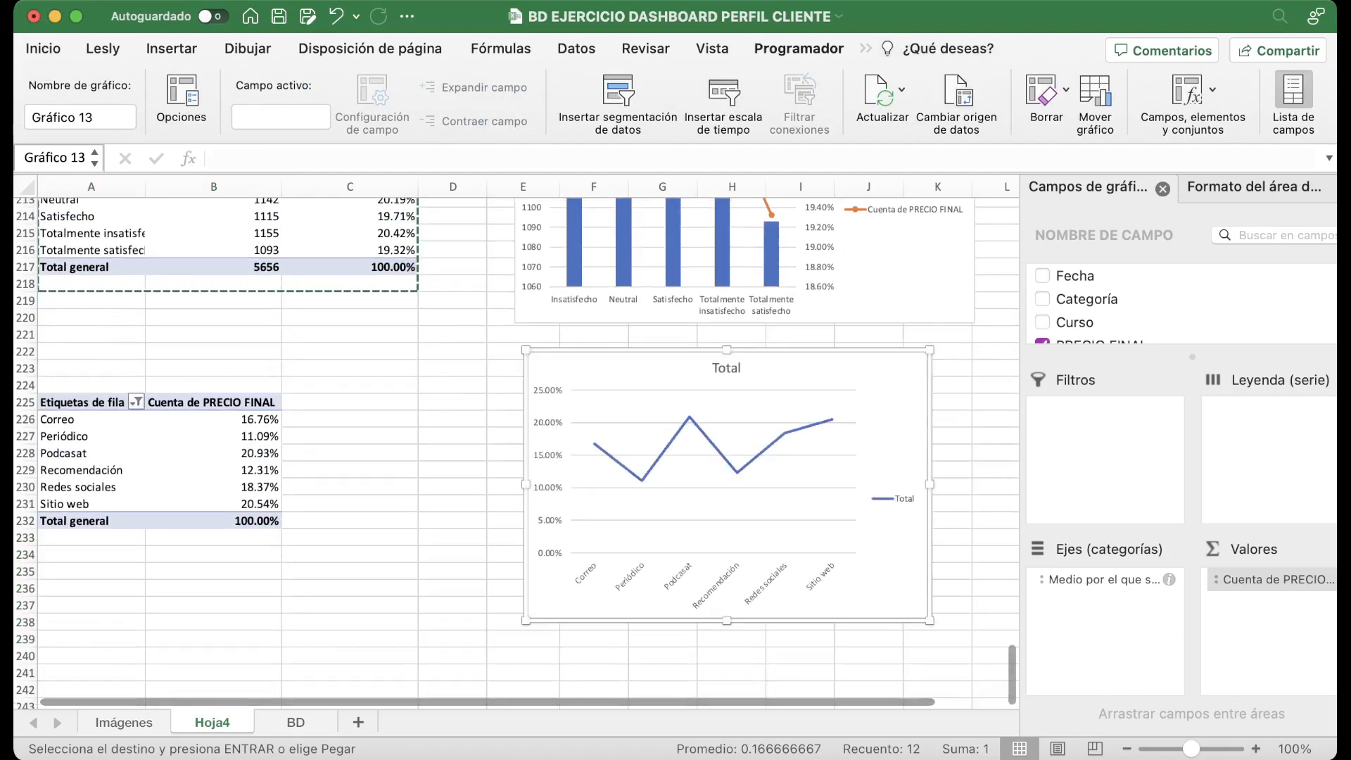
Change the acquisition channel chart to a line with markers and widen it to span columns D to K.
click(890, 88)
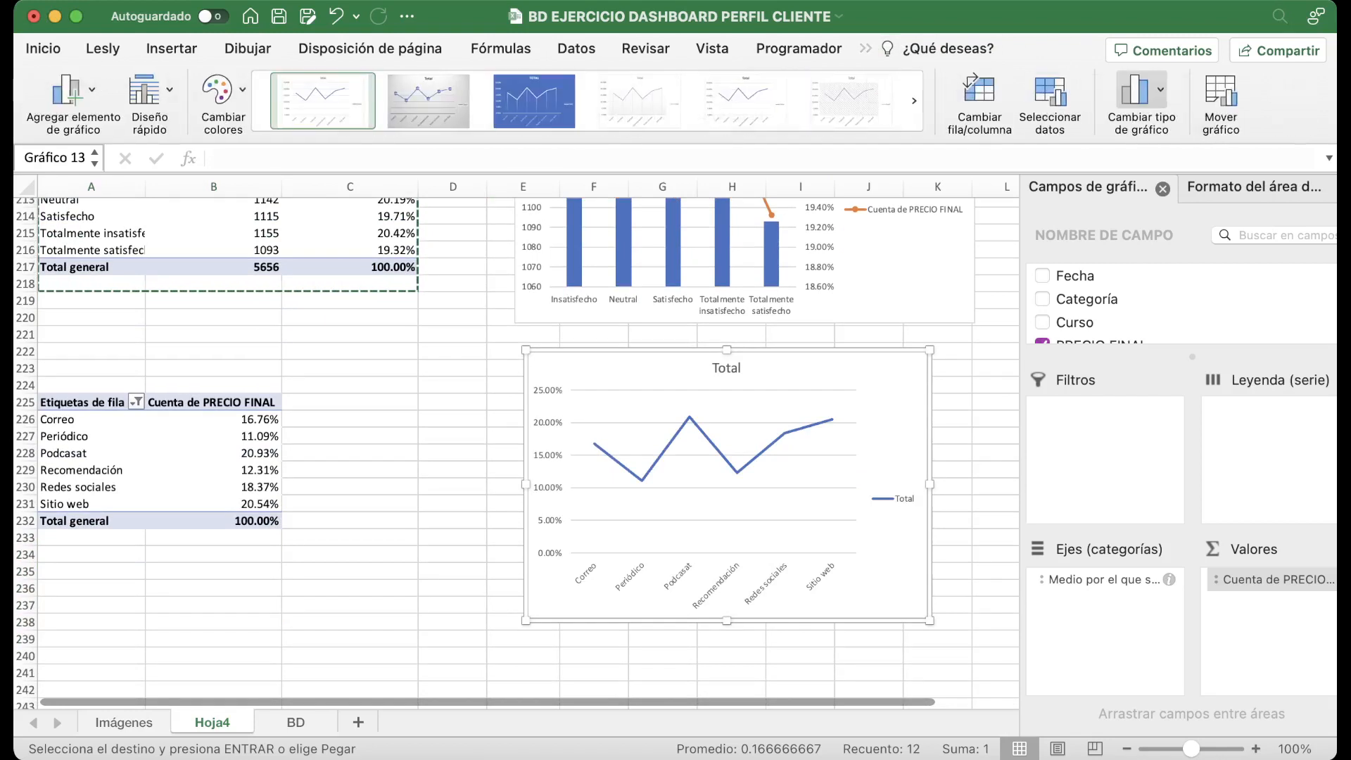
click(1141, 102)
click(1000, 239)
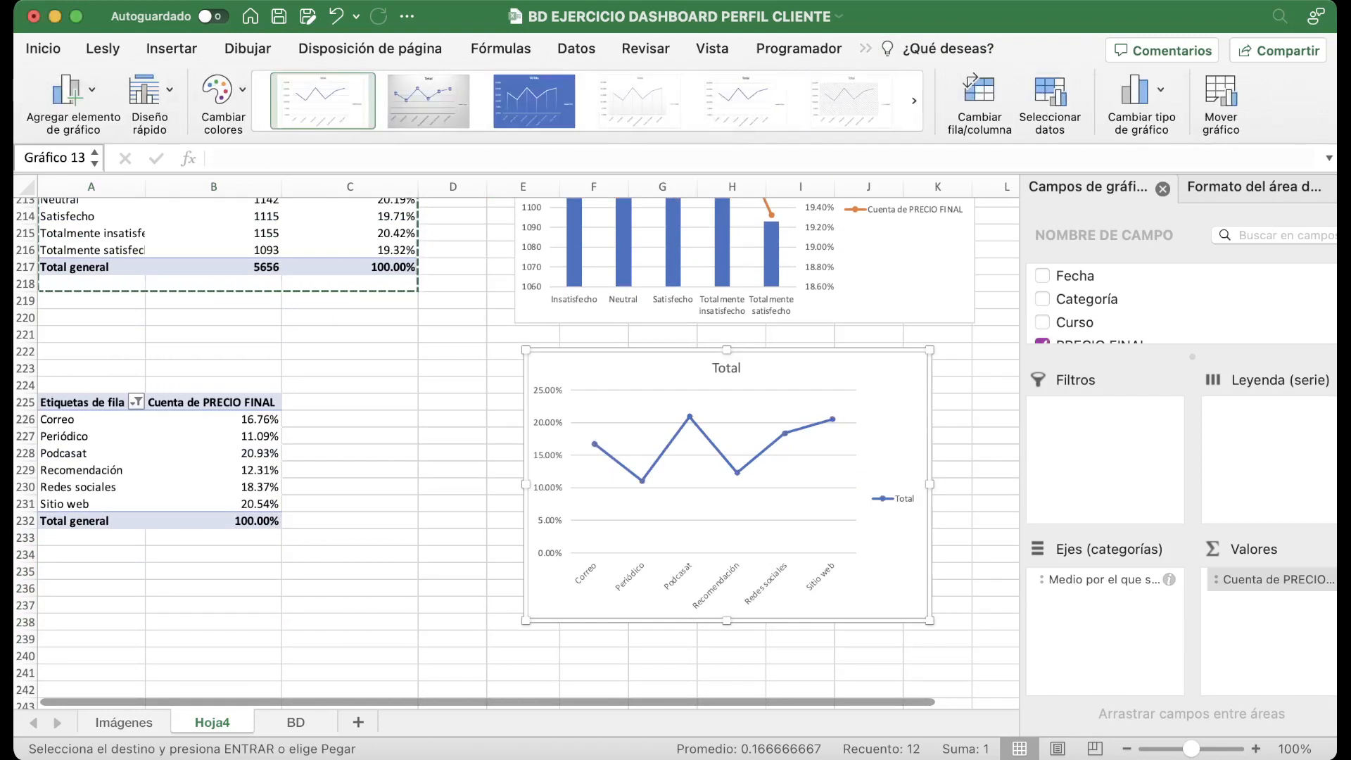
drag(526, 620, 461, 611)
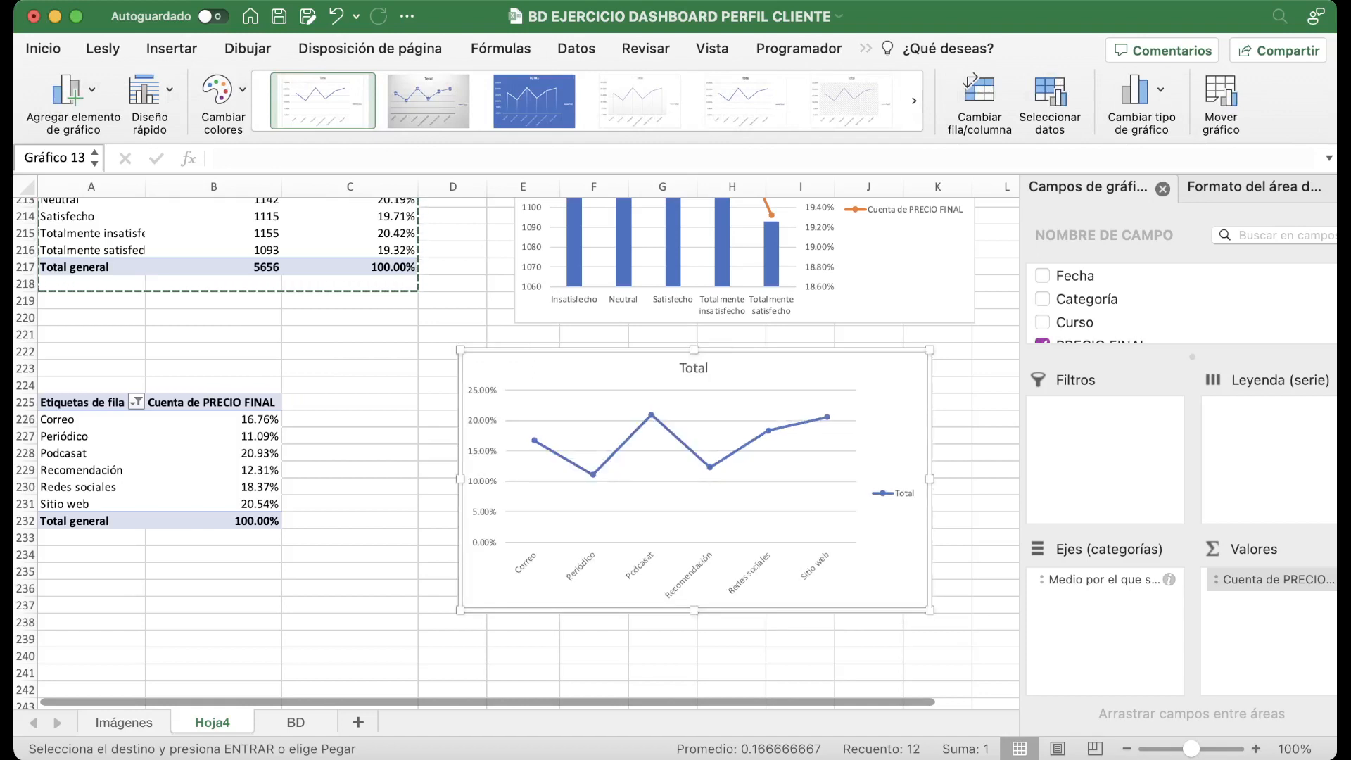
drag(460, 479, 418, 479)
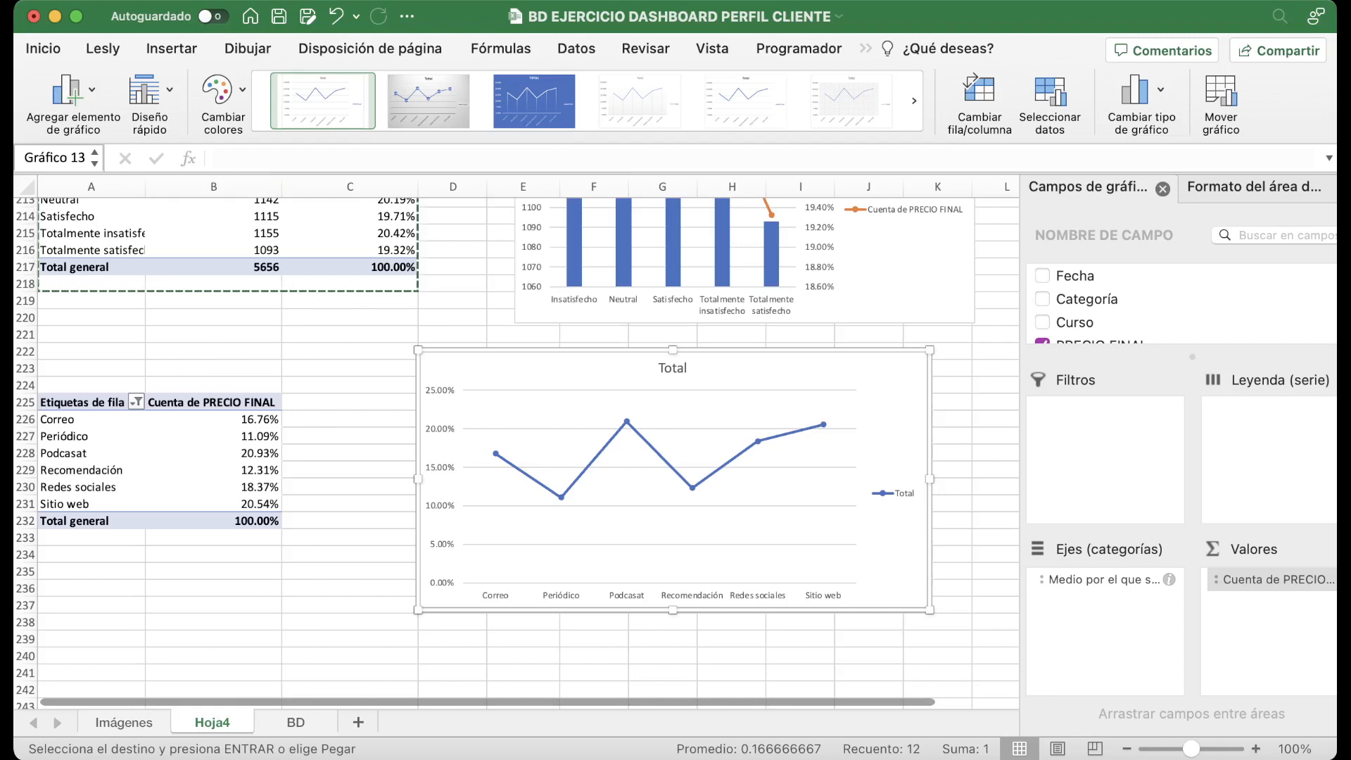
Select all the charts on Hoja4 together, from the category sales column chart down to the acquisition channel line chart, and copy them.
scroll(518, 451, up, 20)
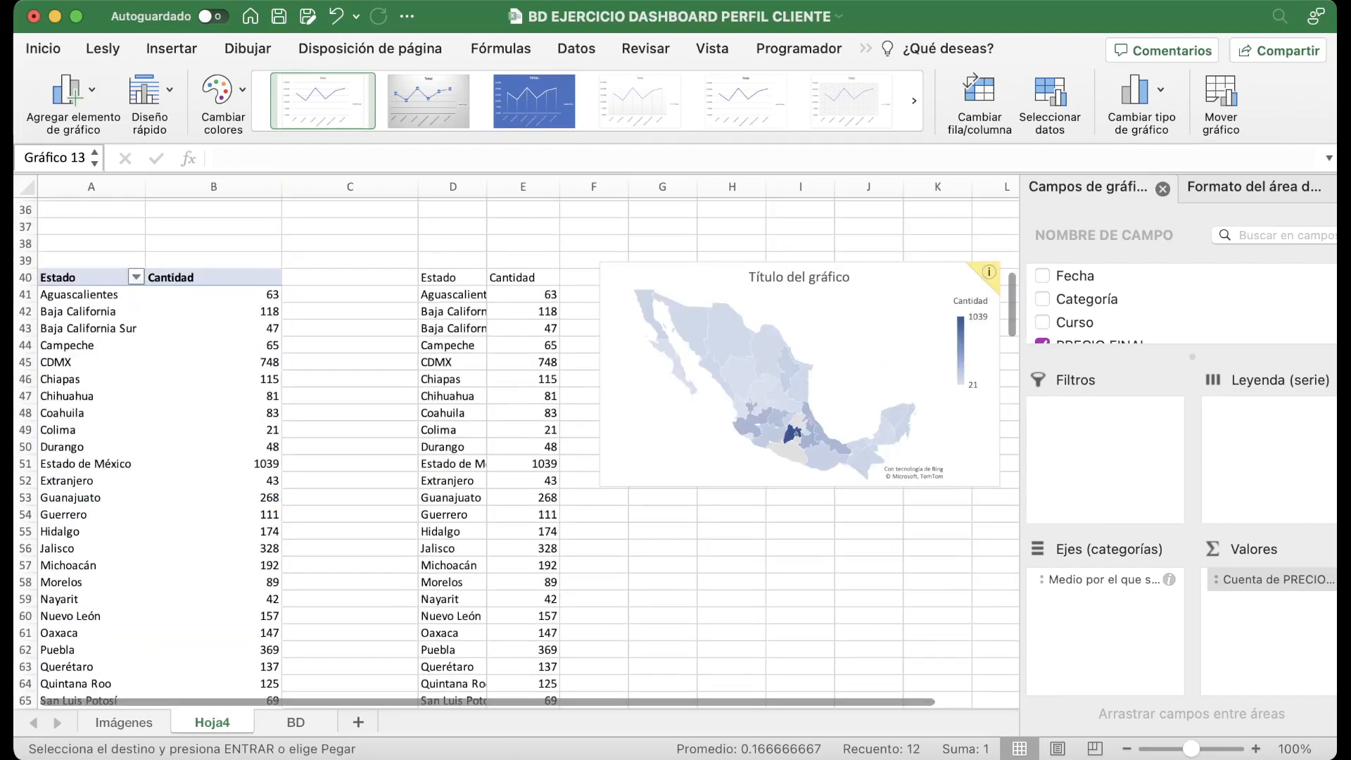
scroll(518, 451, down, 20)
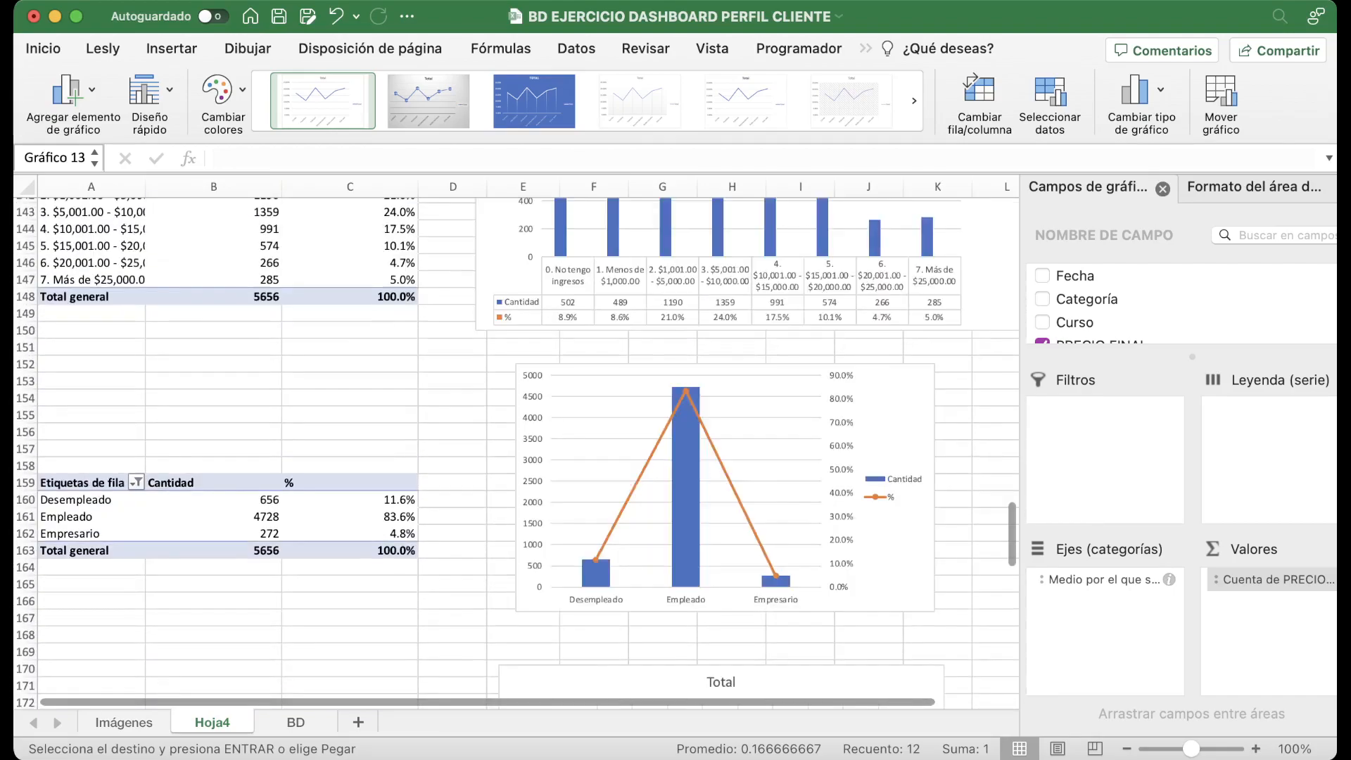
scroll(517, 450, down, 5)
scroll(518, 450, up, 20)
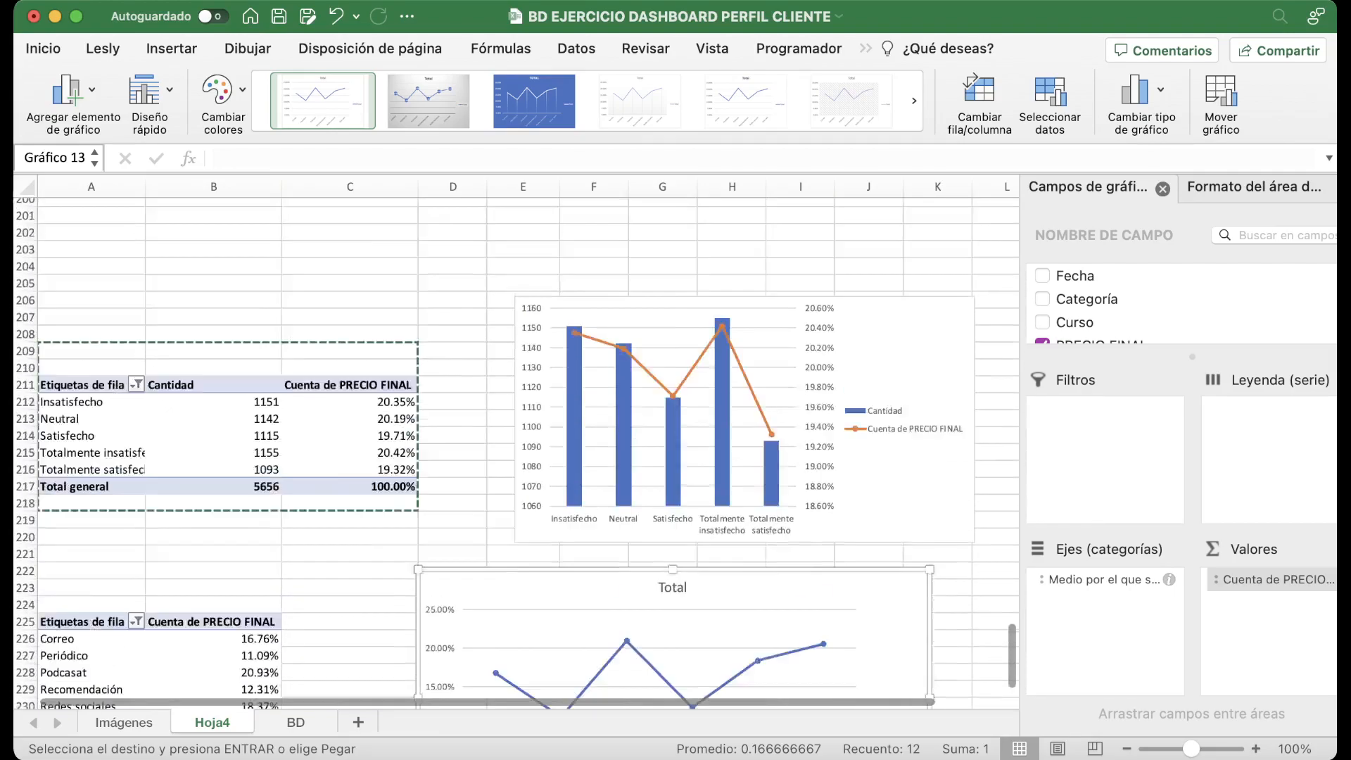
scroll(518, 450, up, 12)
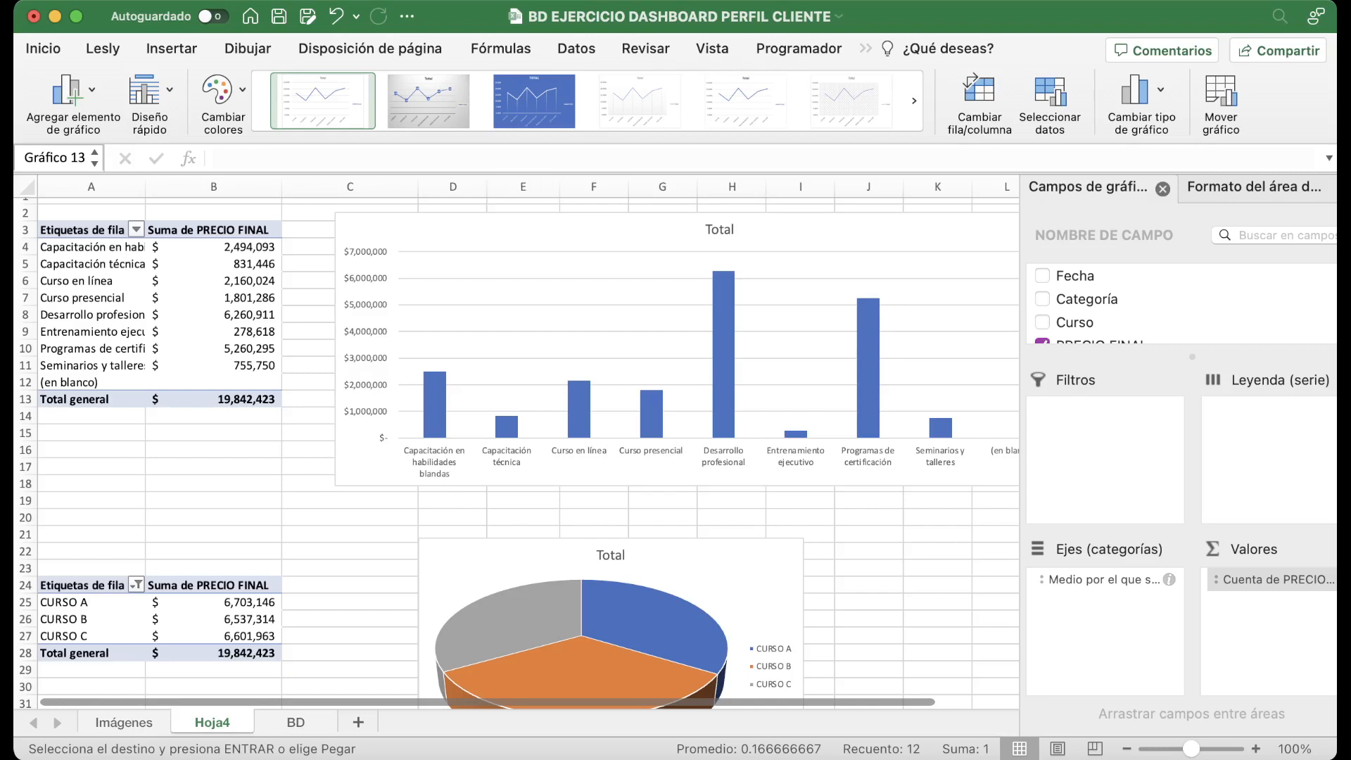
click(525, 229)
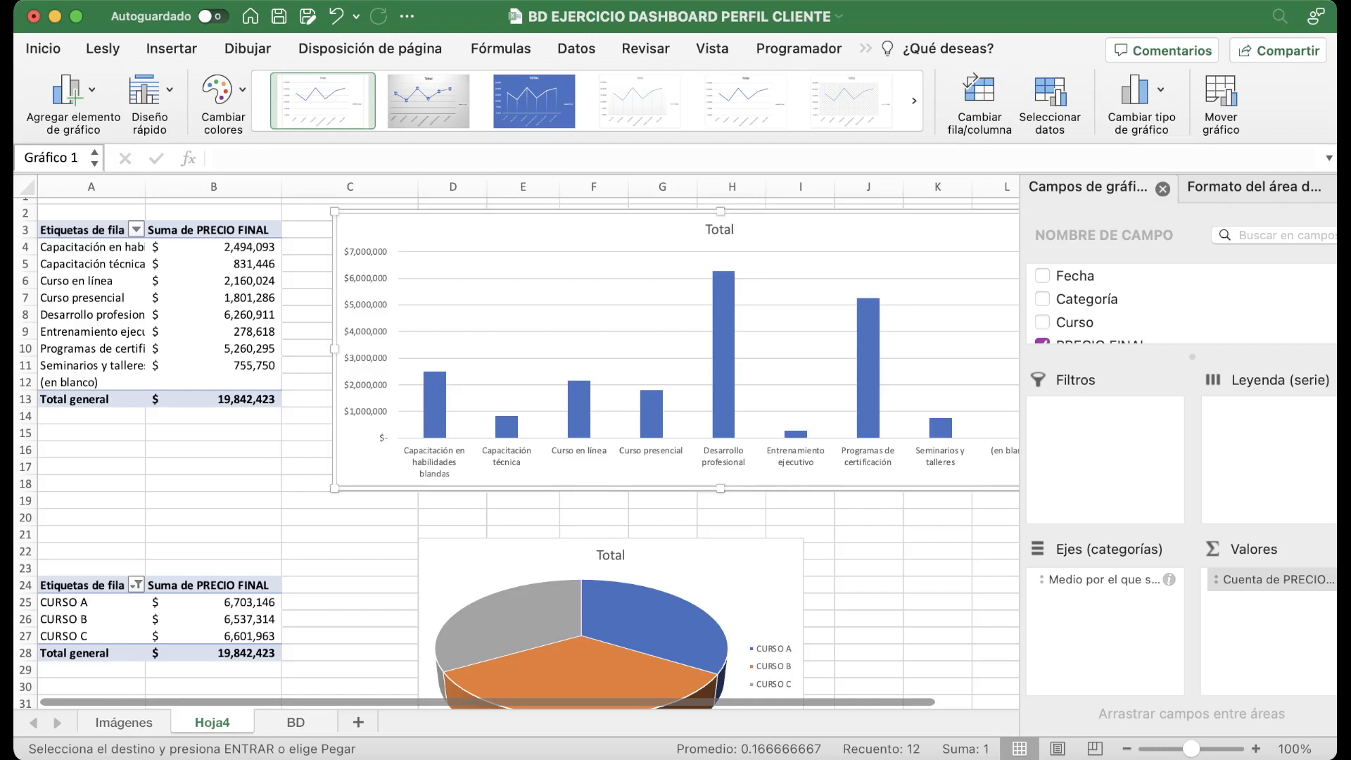
scroll(518, 451, down, 10)
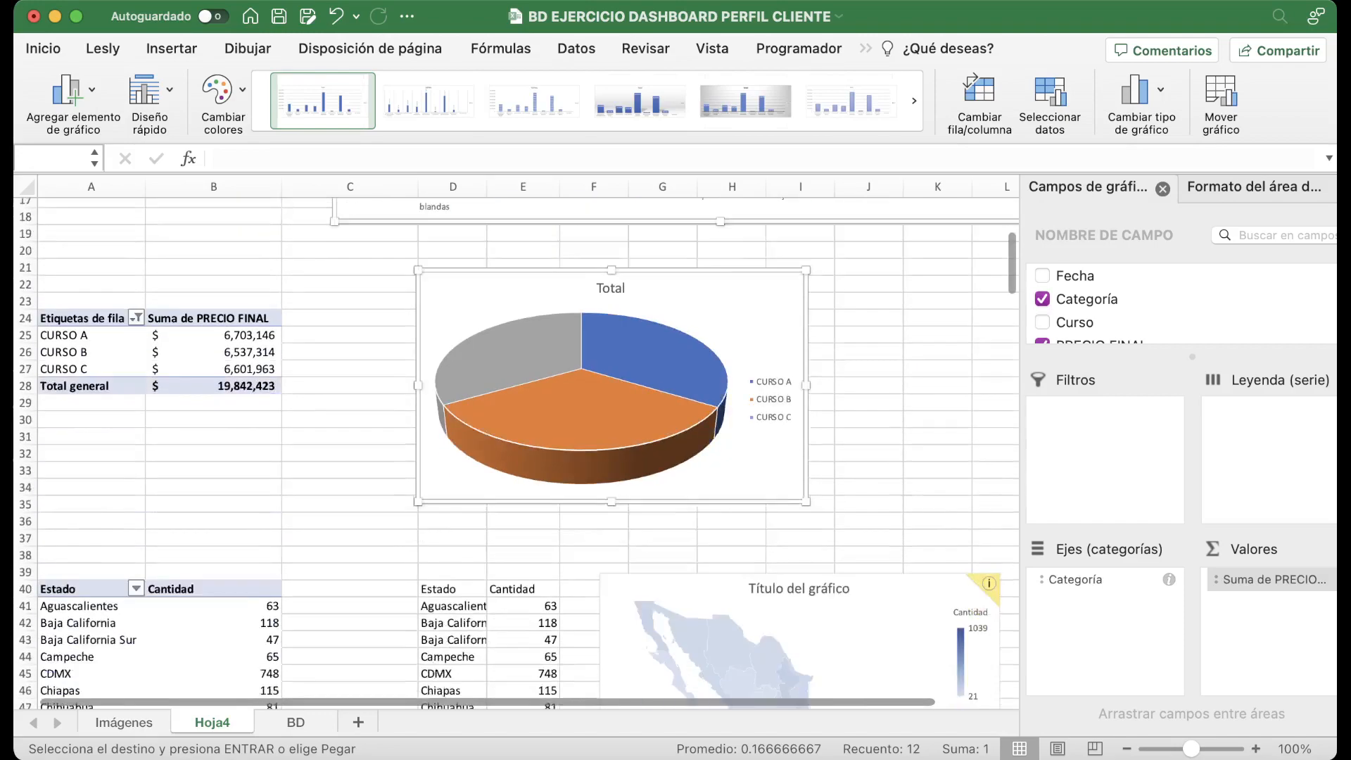
shift+click(675, 507)
scroll(676, 507, down, 14)
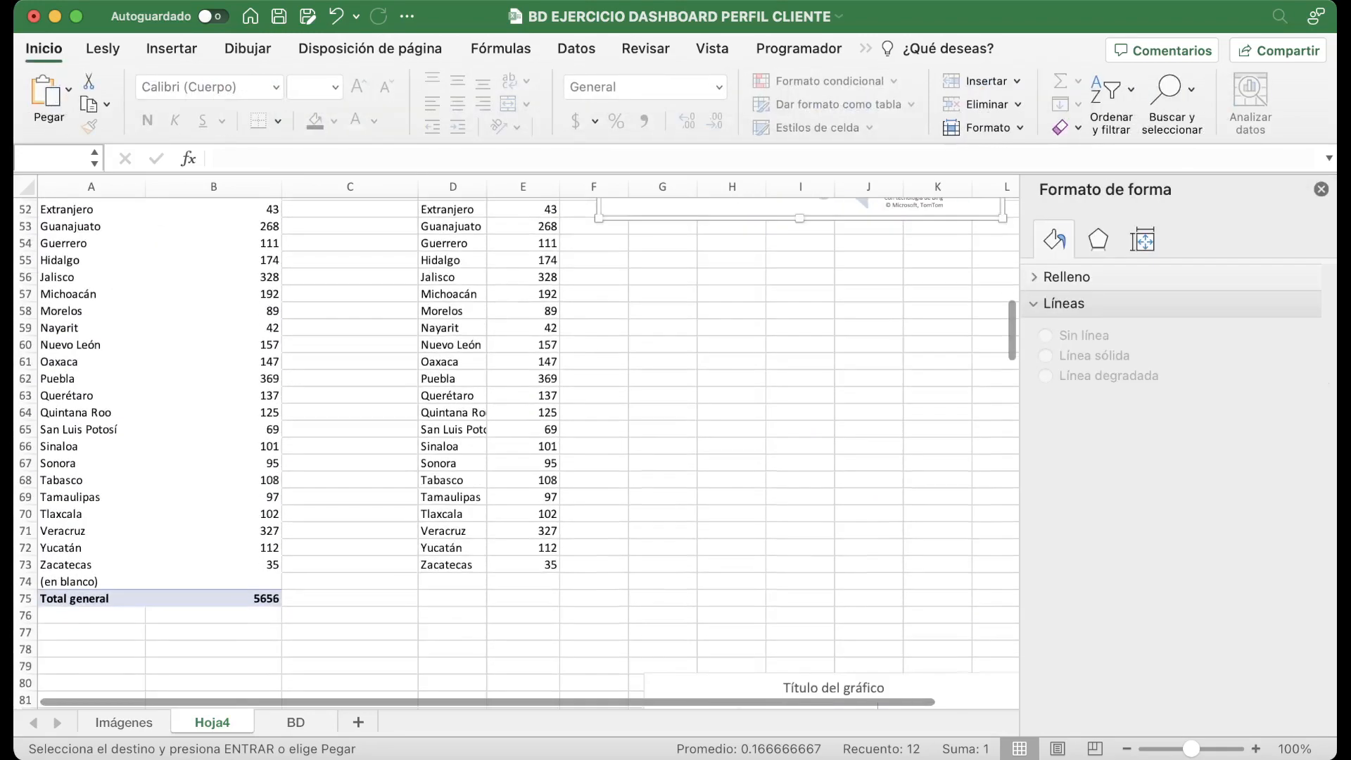
shift+click(690, 506)
scroll(518, 451, down, 7)
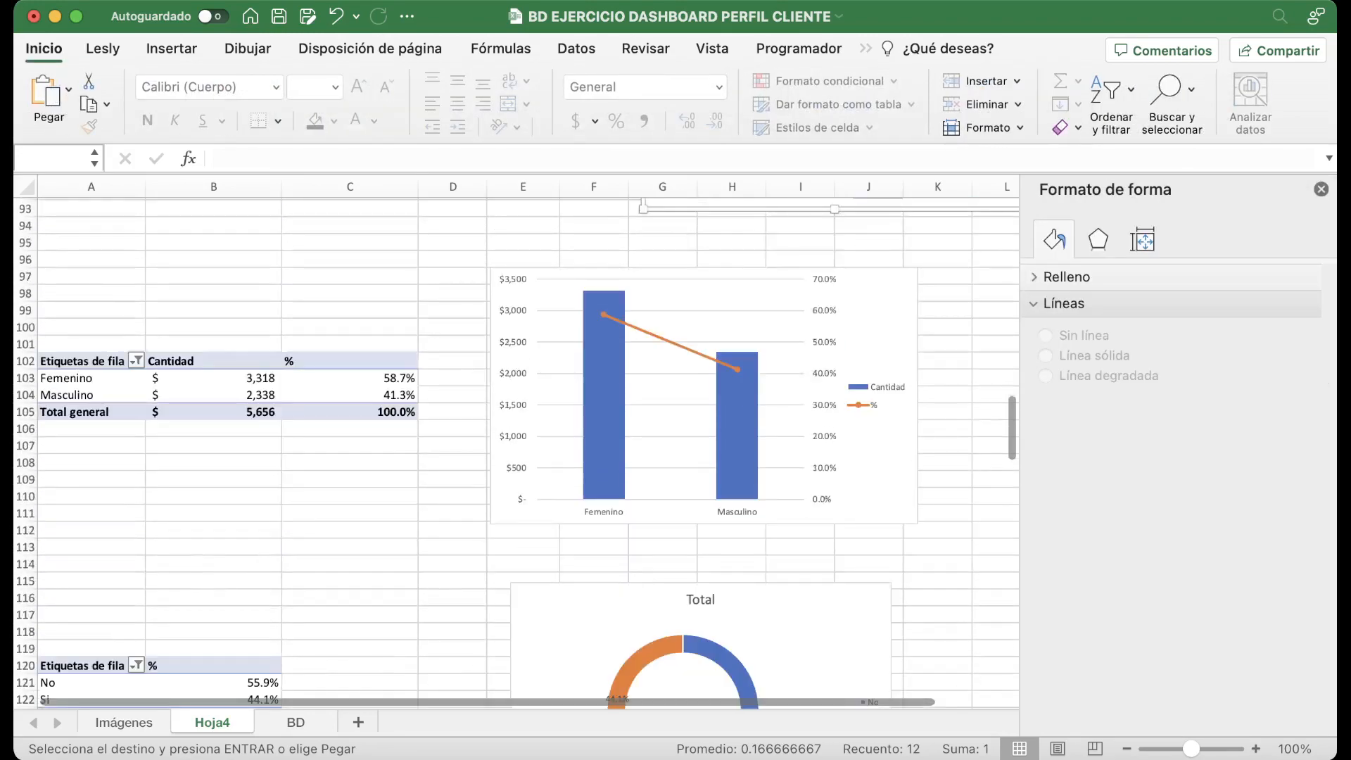
shift+click(694, 457)
scroll(694, 458, down, 4)
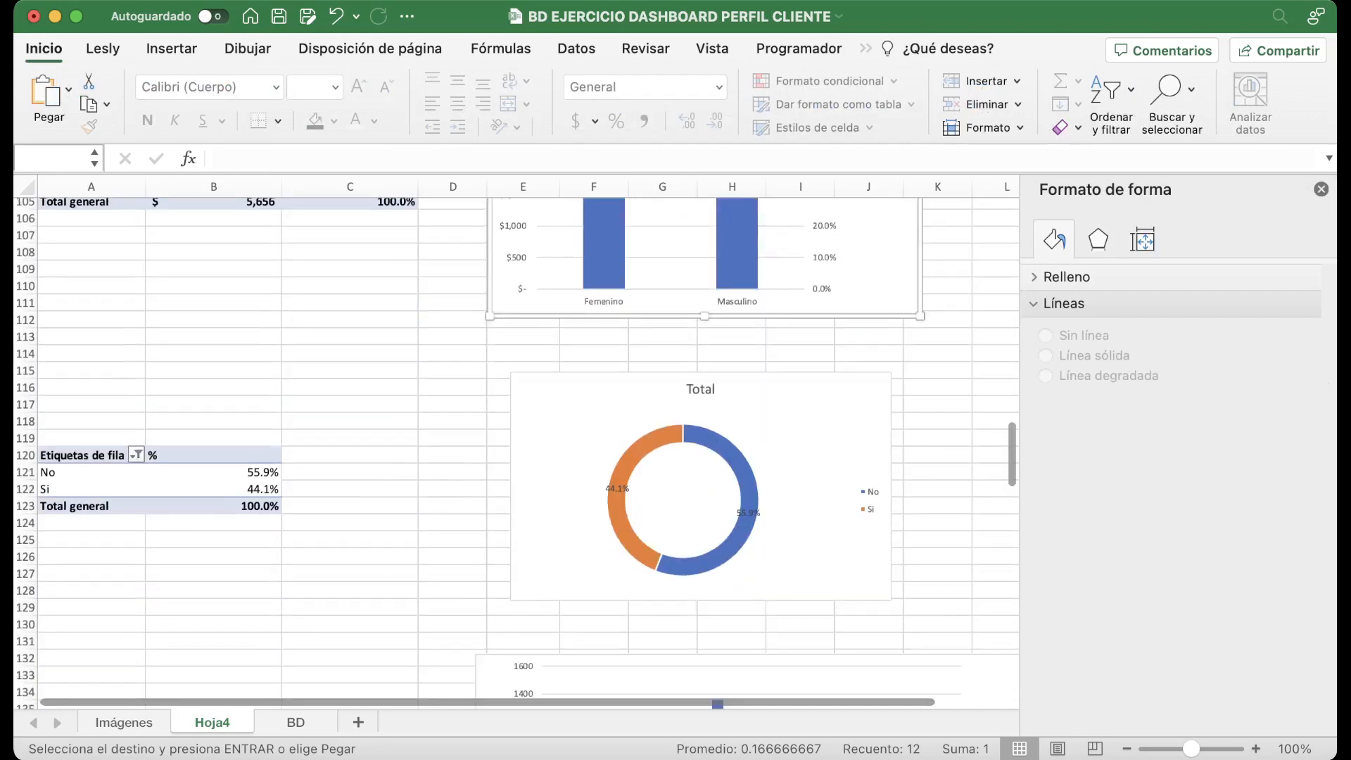
shift+click(694, 471)
scroll(694, 472, down, 2)
scroll(693, 472, down, 5)
shift+click(693, 472)
scroll(693, 472, down, 6)
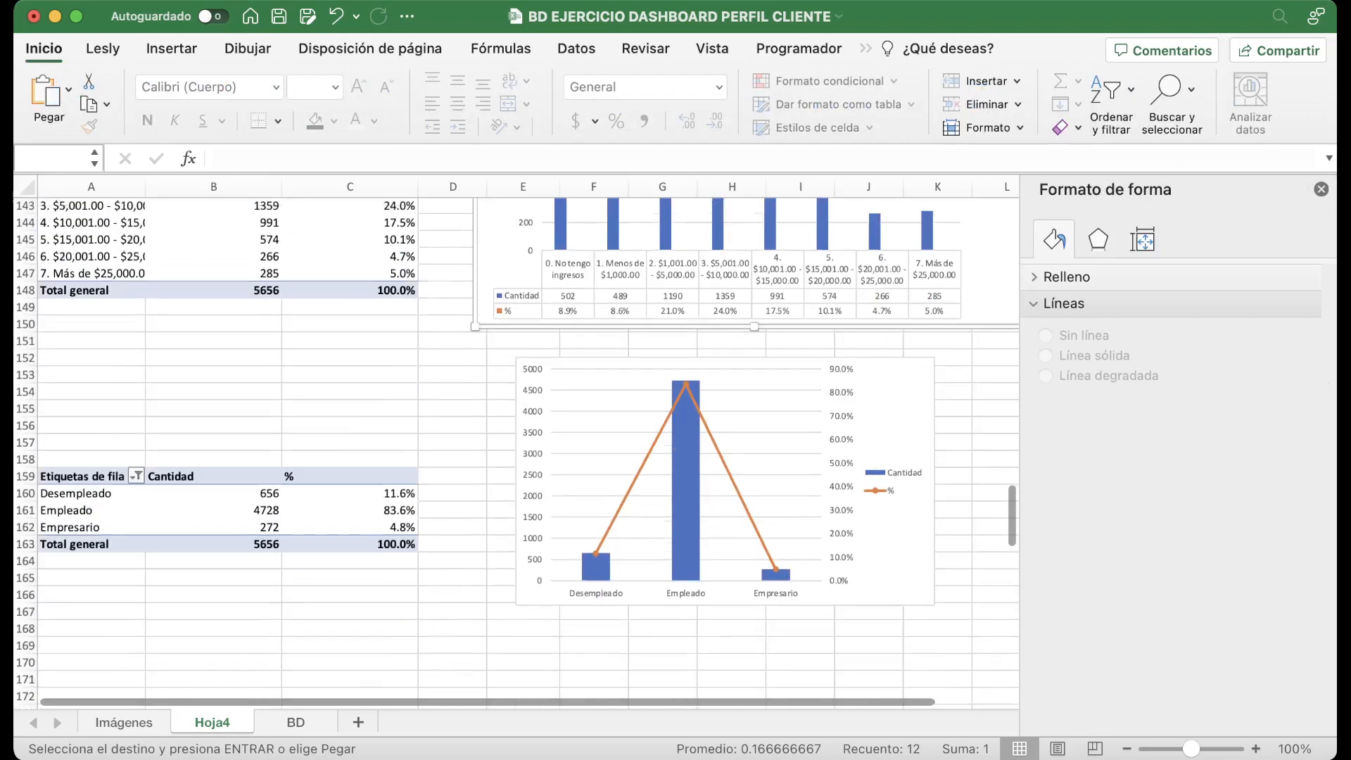
shift+click(693, 472)
scroll(694, 471, down, 6)
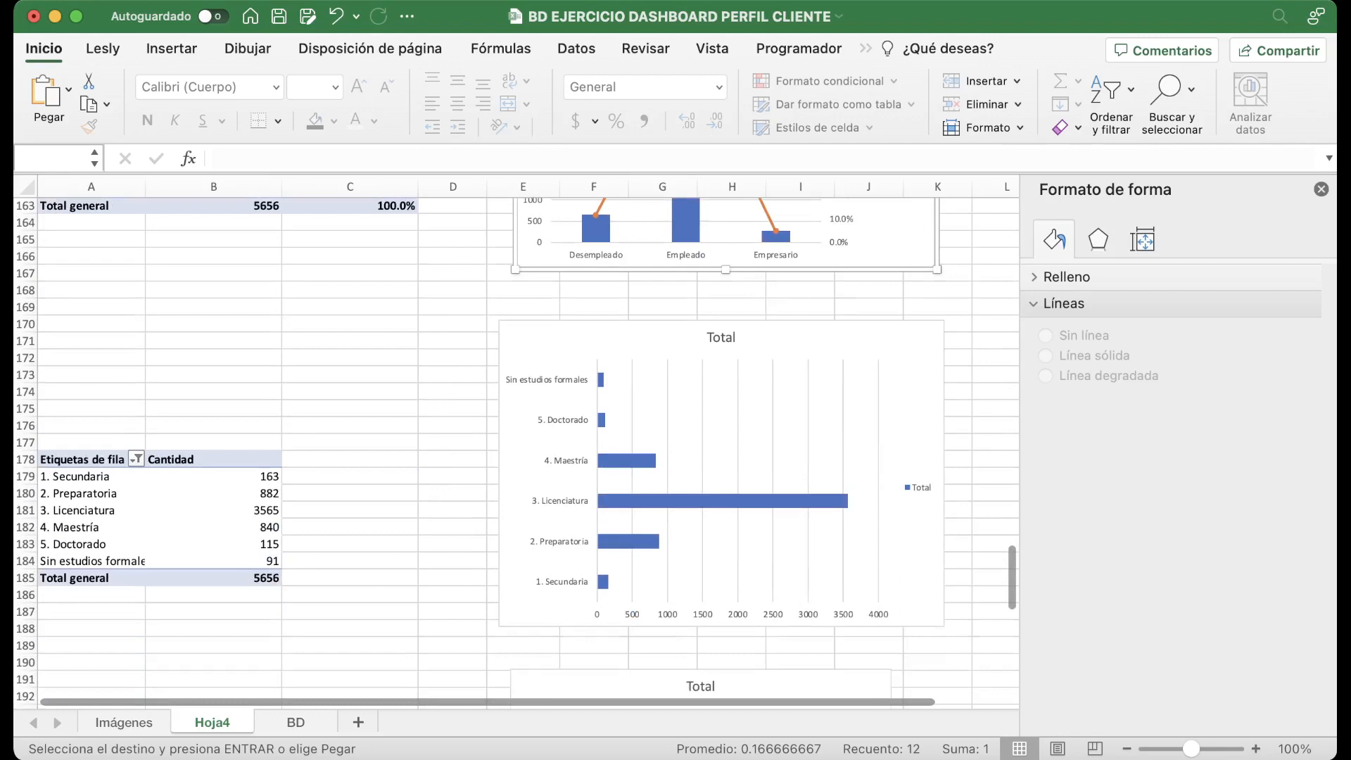
shift+click(693, 472)
scroll(693, 472, down, 2)
scroll(694, 472, down, 5)
shift+click(693, 472)
scroll(693, 472, down, 4)
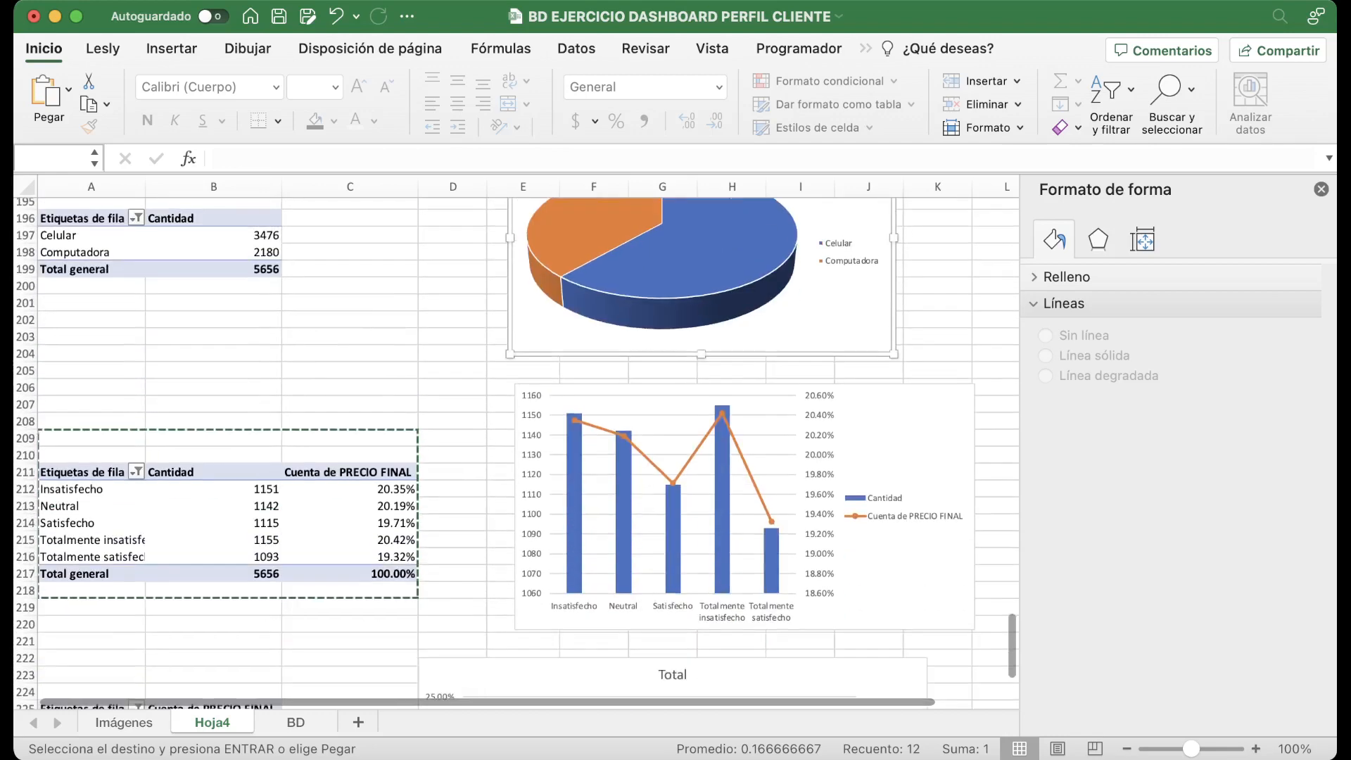
shift+click(693, 472)
scroll(694, 472, down, 5)
shift+click(693, 472)
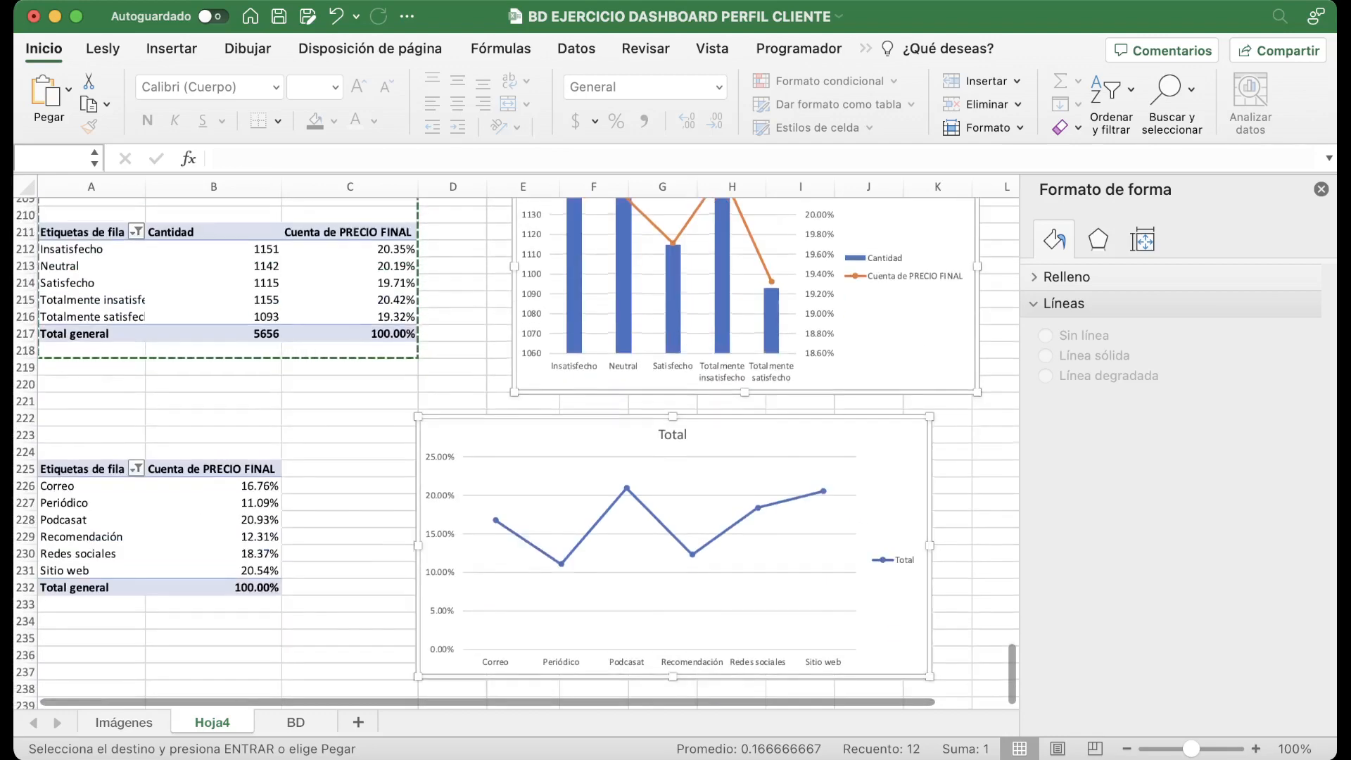
scroll(693, 472, down, 3)
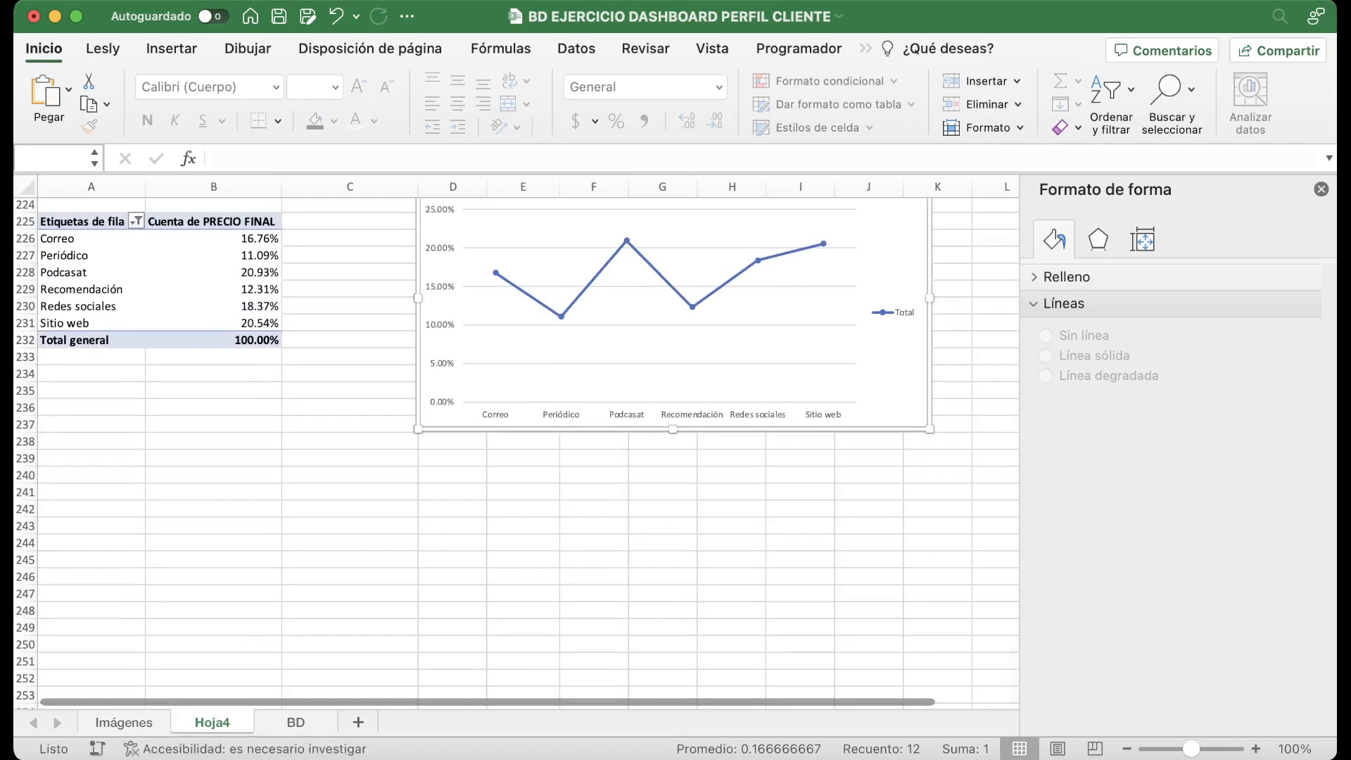
Add a new sheet and paste the copied charts starting at cell B10.
click(358, 723)
click(141, 359)
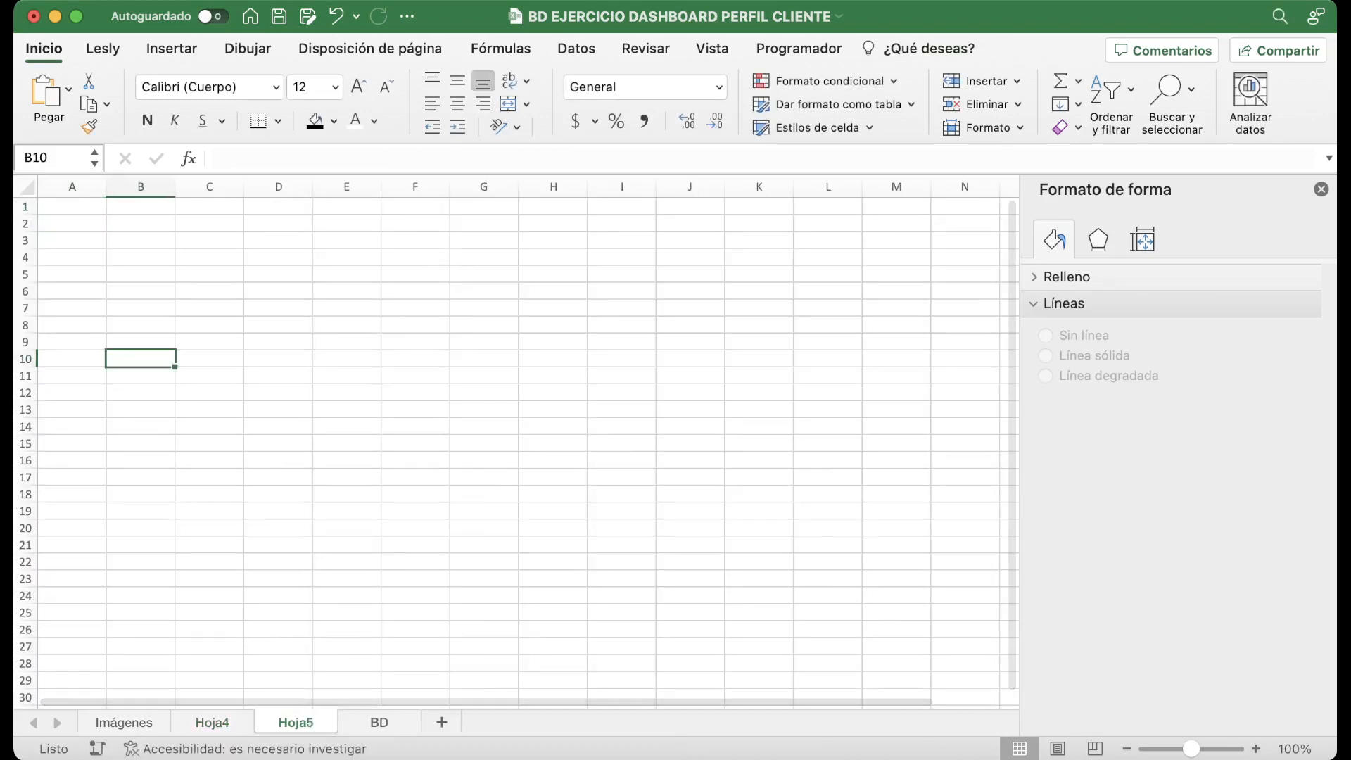
key(super+v)
scroll(521, 450, down, 5)
scroll(521, 451, up, 3)
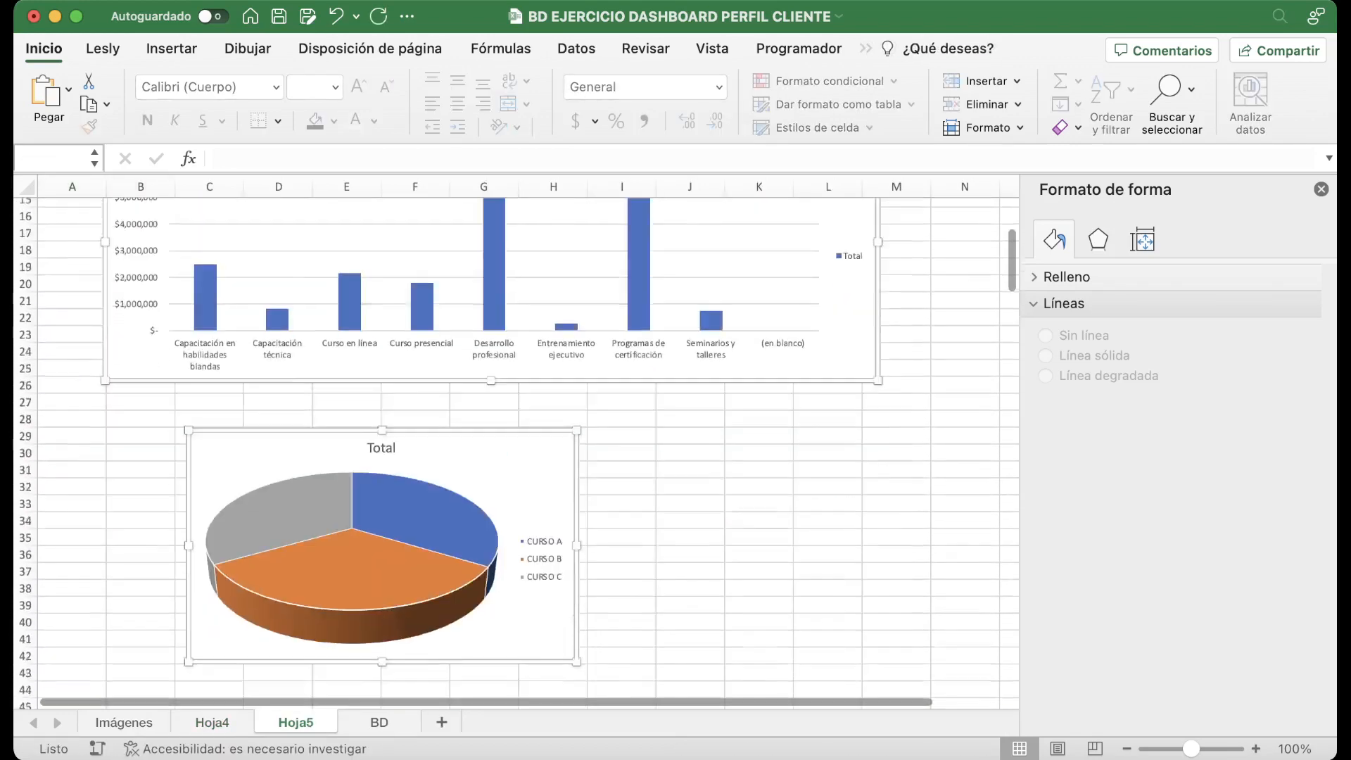
scroll(521, 450, down, 15)
scroll(521, 451, up, 20)
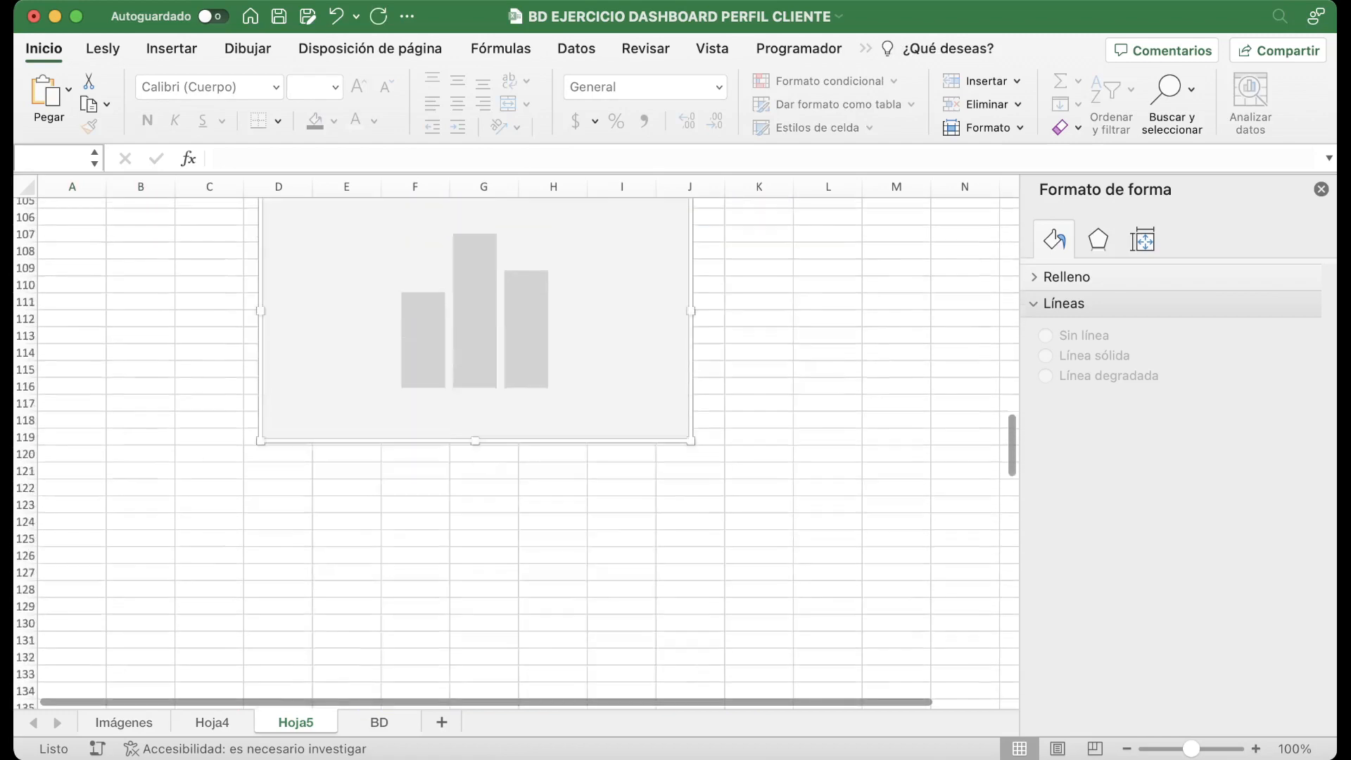
click(278, 291)
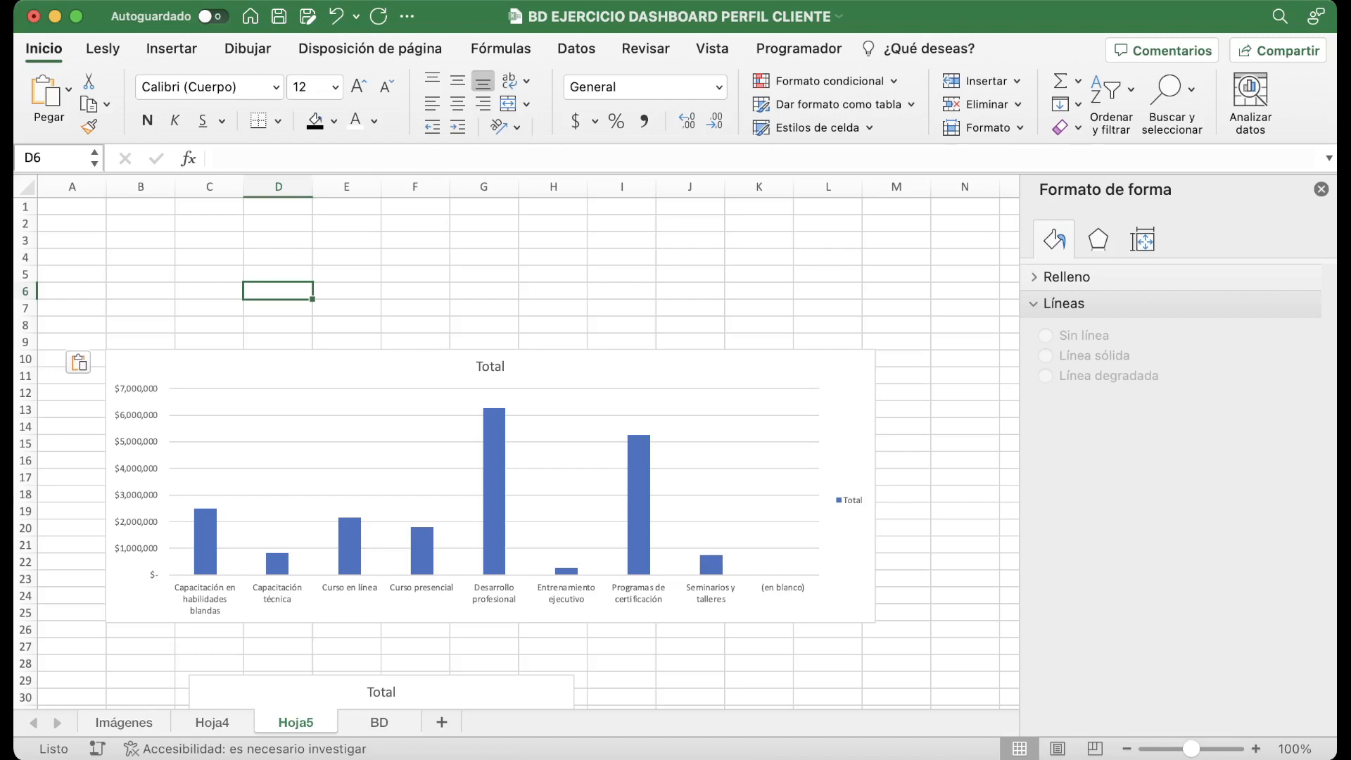
Fill all cells of Hoja5 with light gray.
click(27, 187)
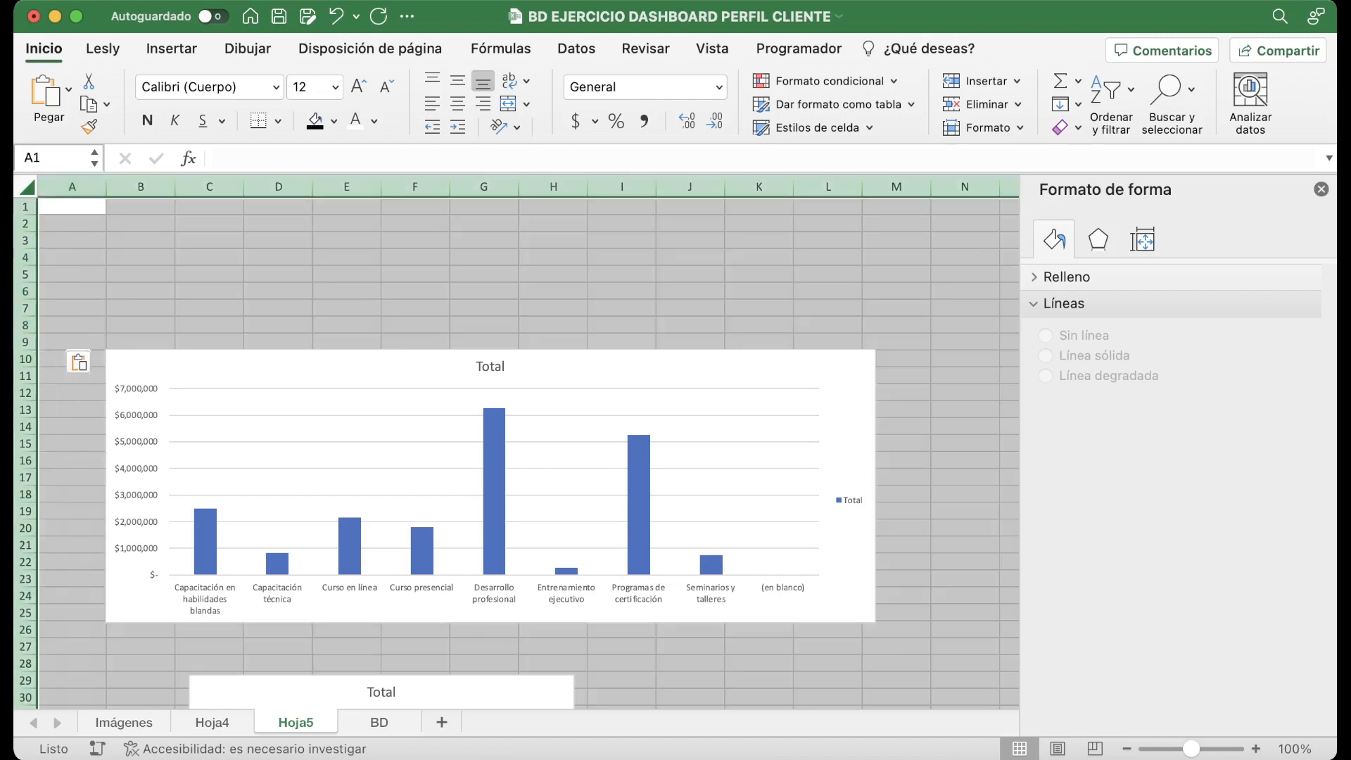
click(334, 121)
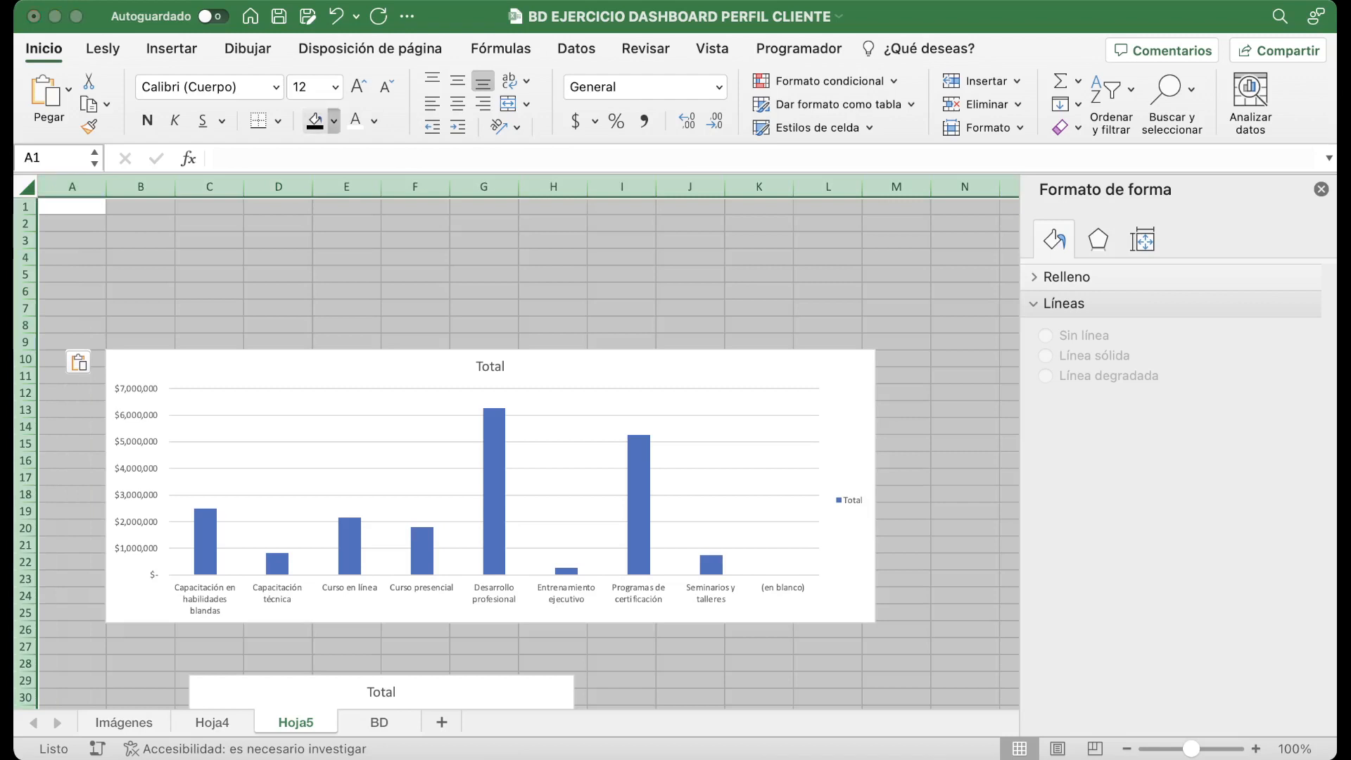
click(319, 204)
click(278, 275)
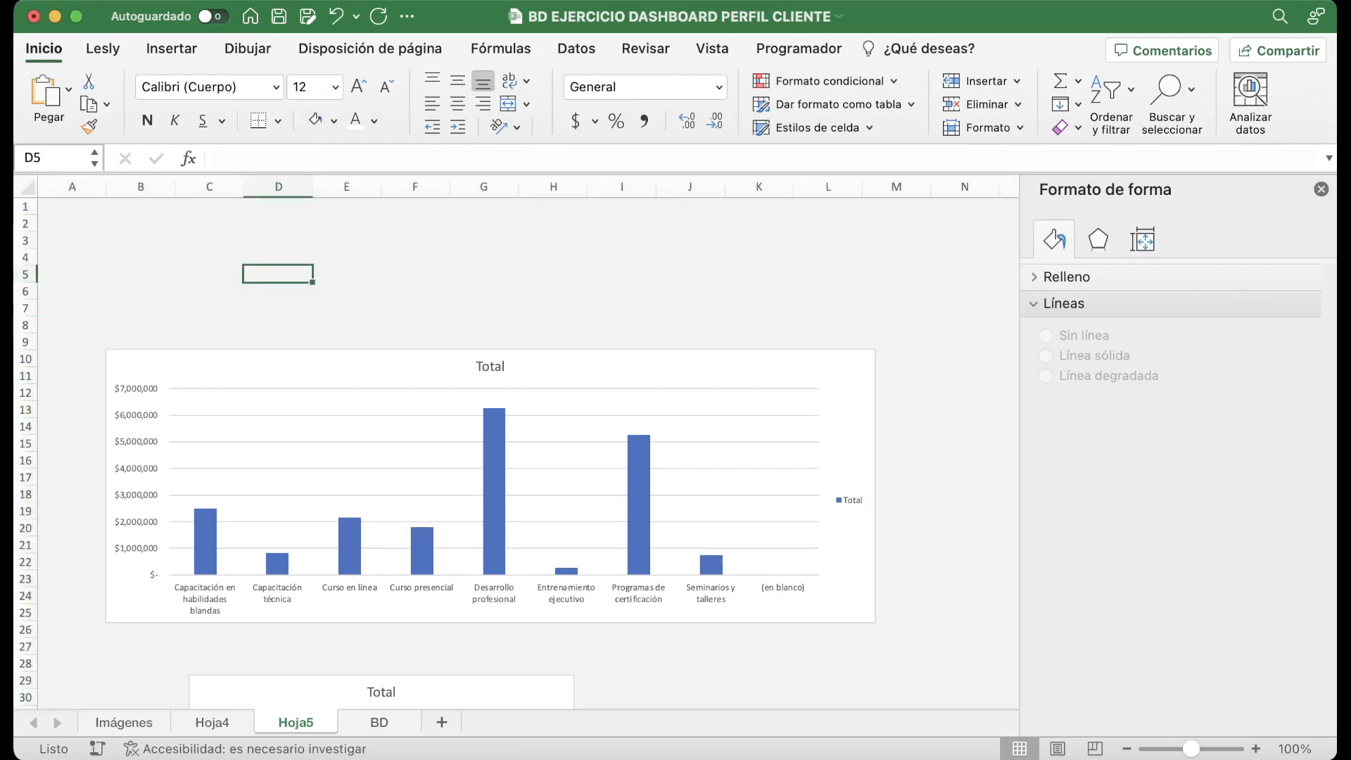
Insert a blue gradient WordArt title with reflection reading "Perfil del cliente potencial" and place it above the first chart, around rows 2 to 6.
click(484, 257)
click(172, 48)
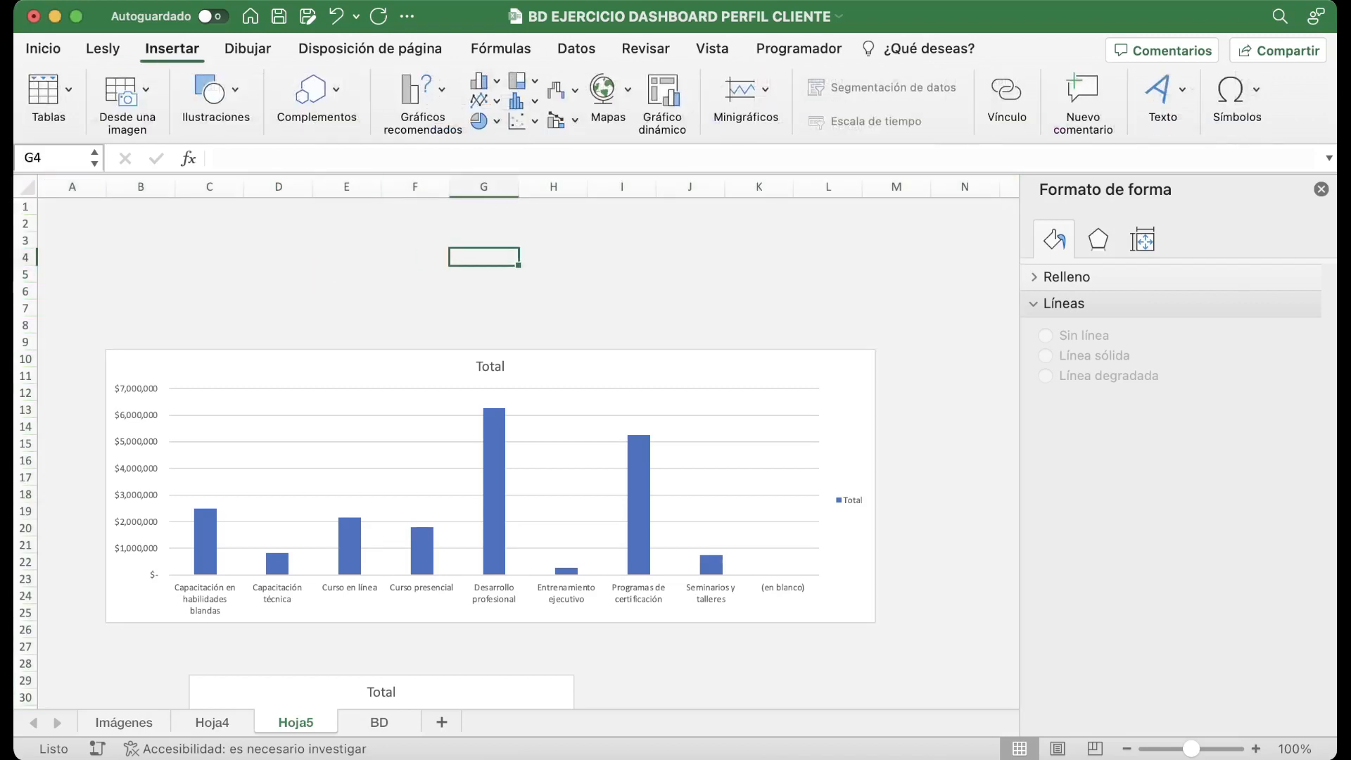
click(1164, 90)
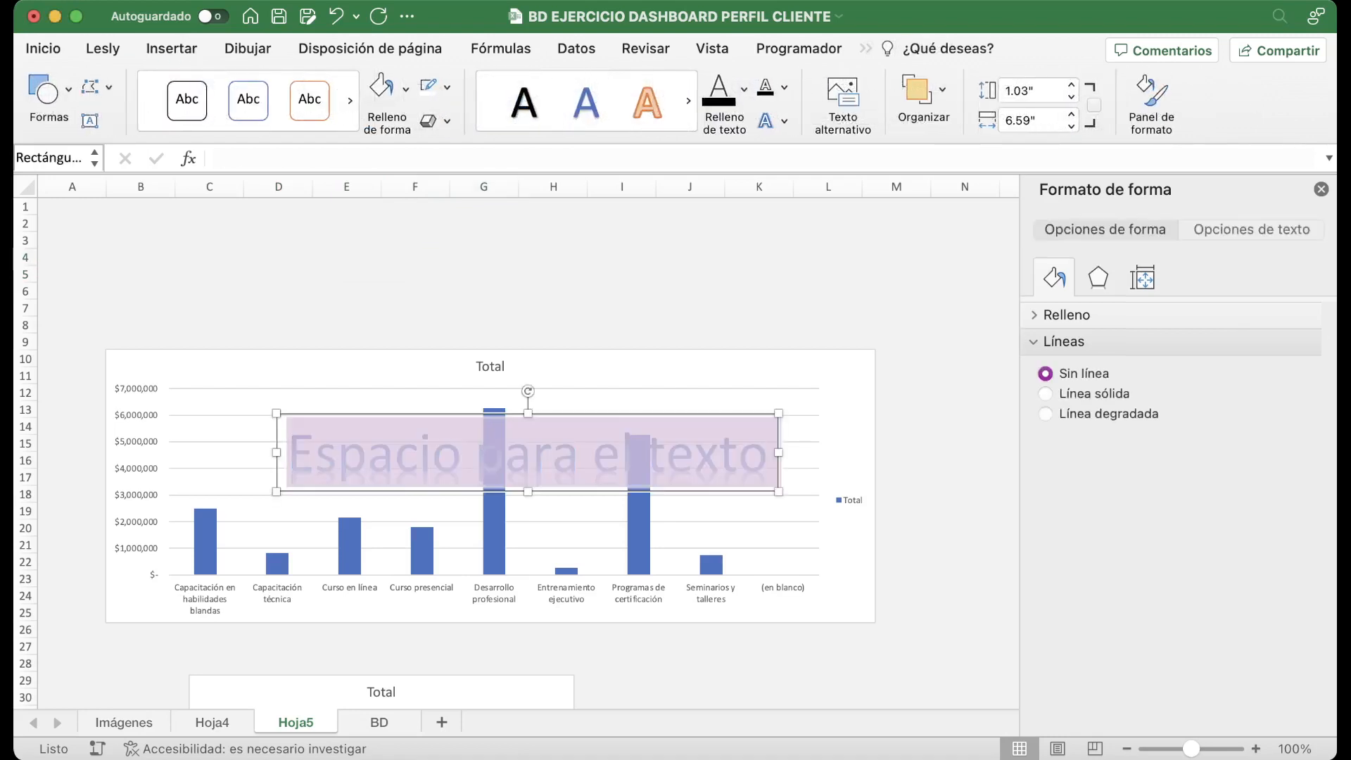
text(Perfil del cliente poten)
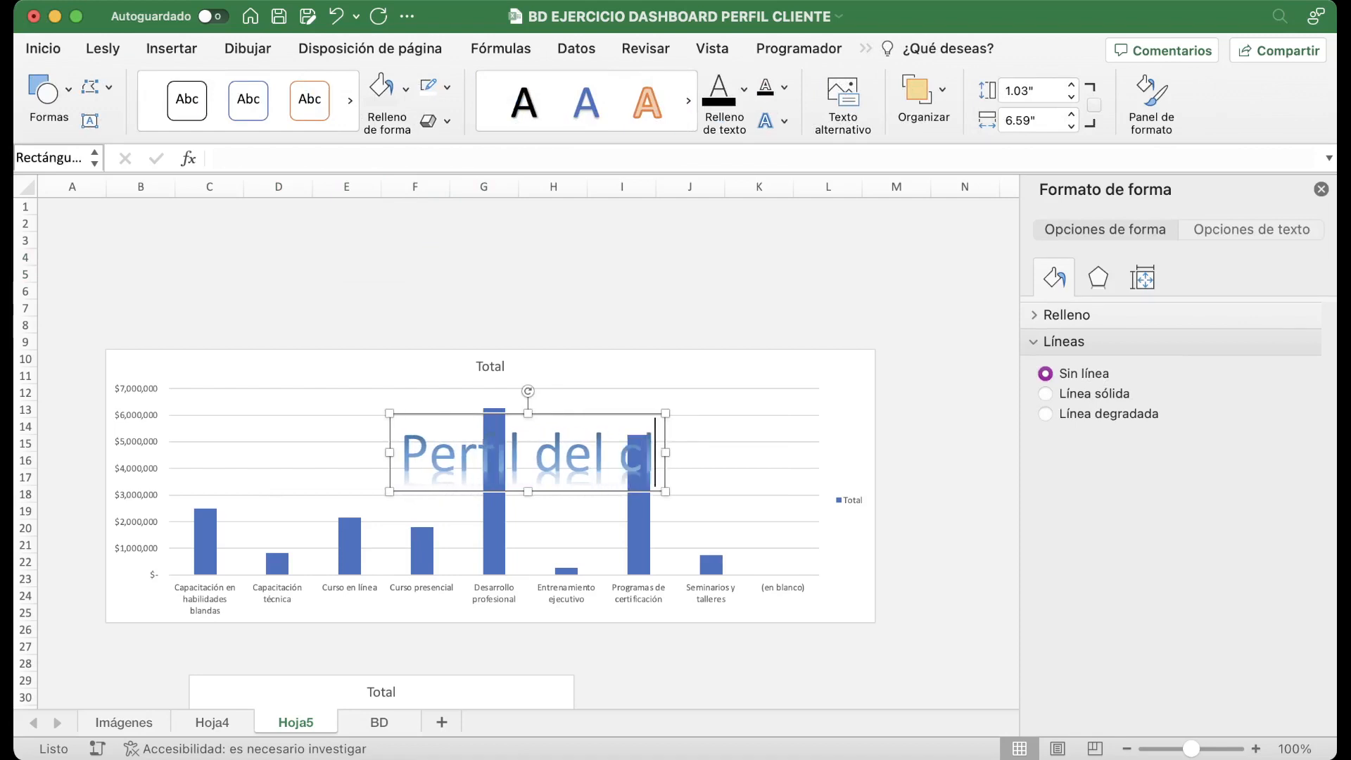
text(cial)
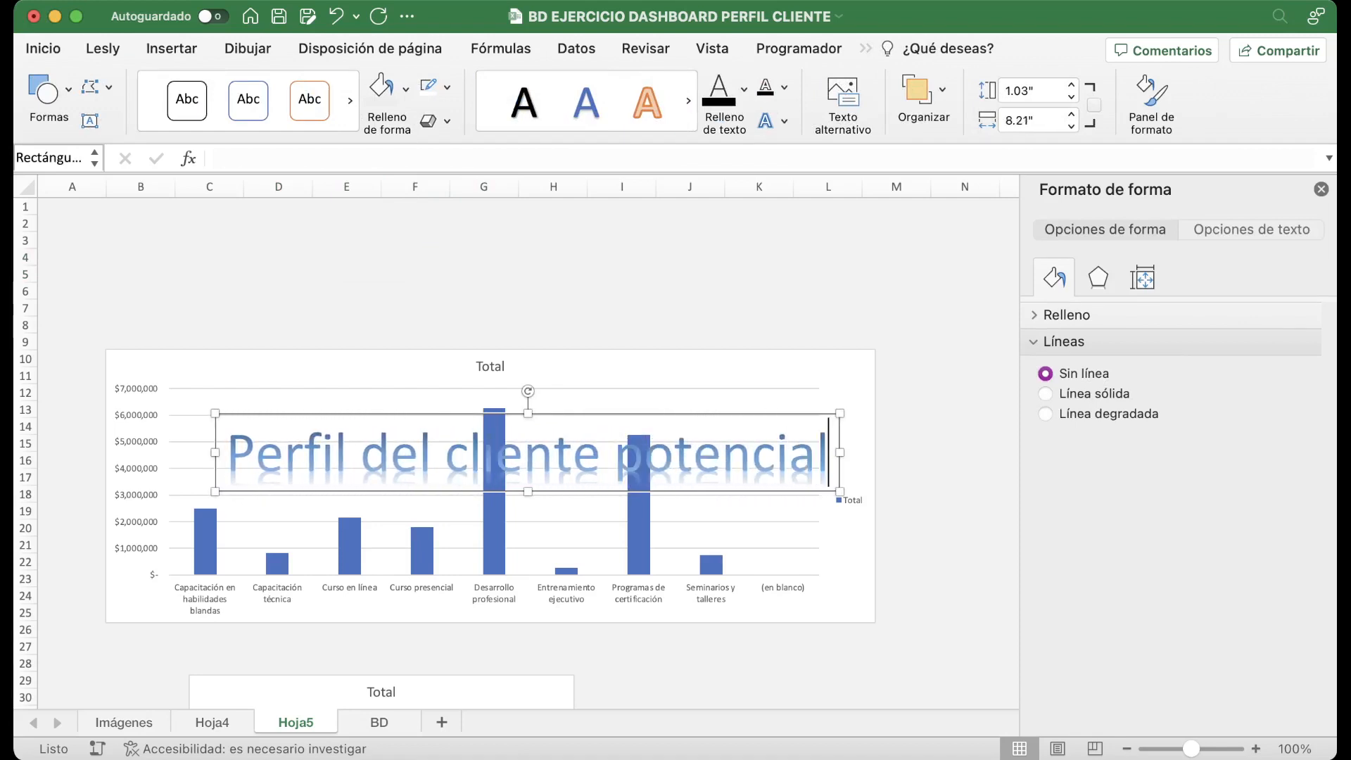
click(758, 274)
click(643, 452)
drag(643, 452, 631, 256)
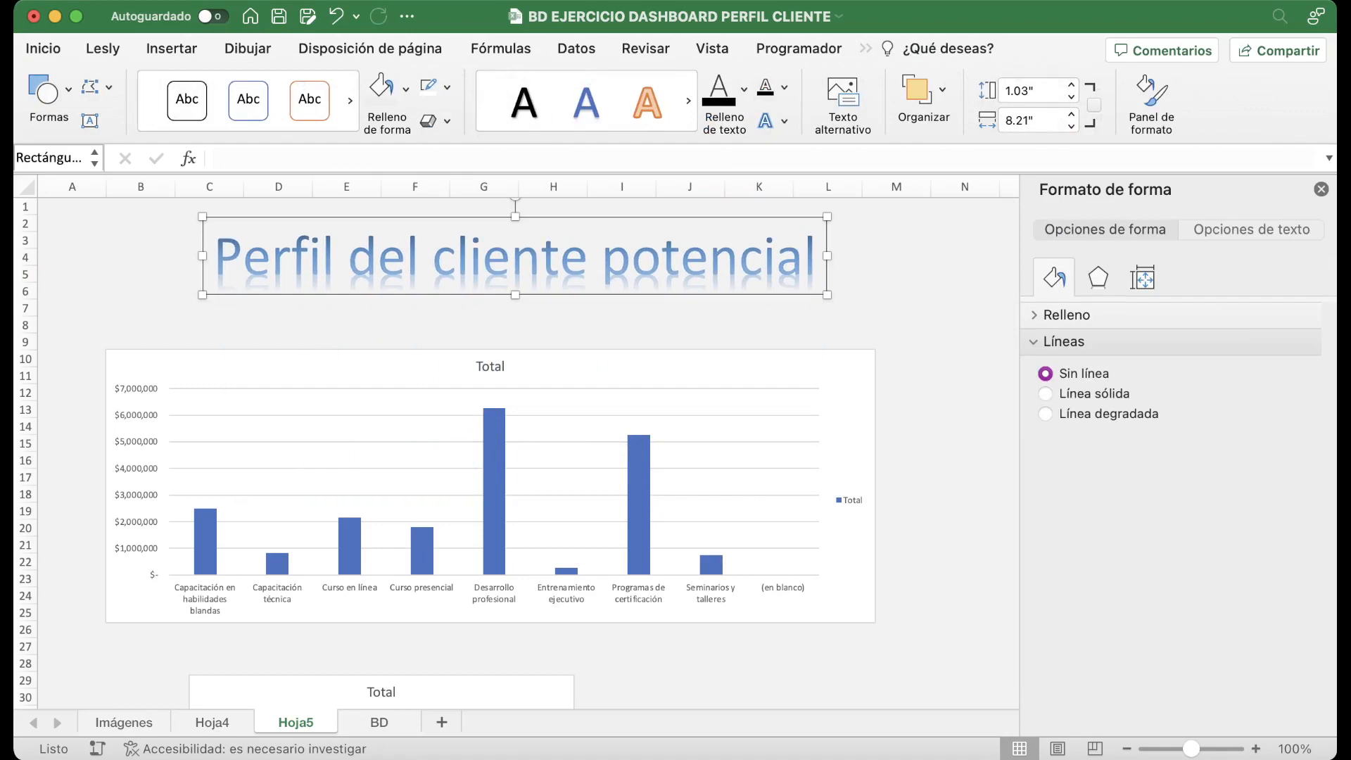
Recolor the title's text gradient by removing the middle stop and setting the 100% stop to purple.
click(1251, 230)
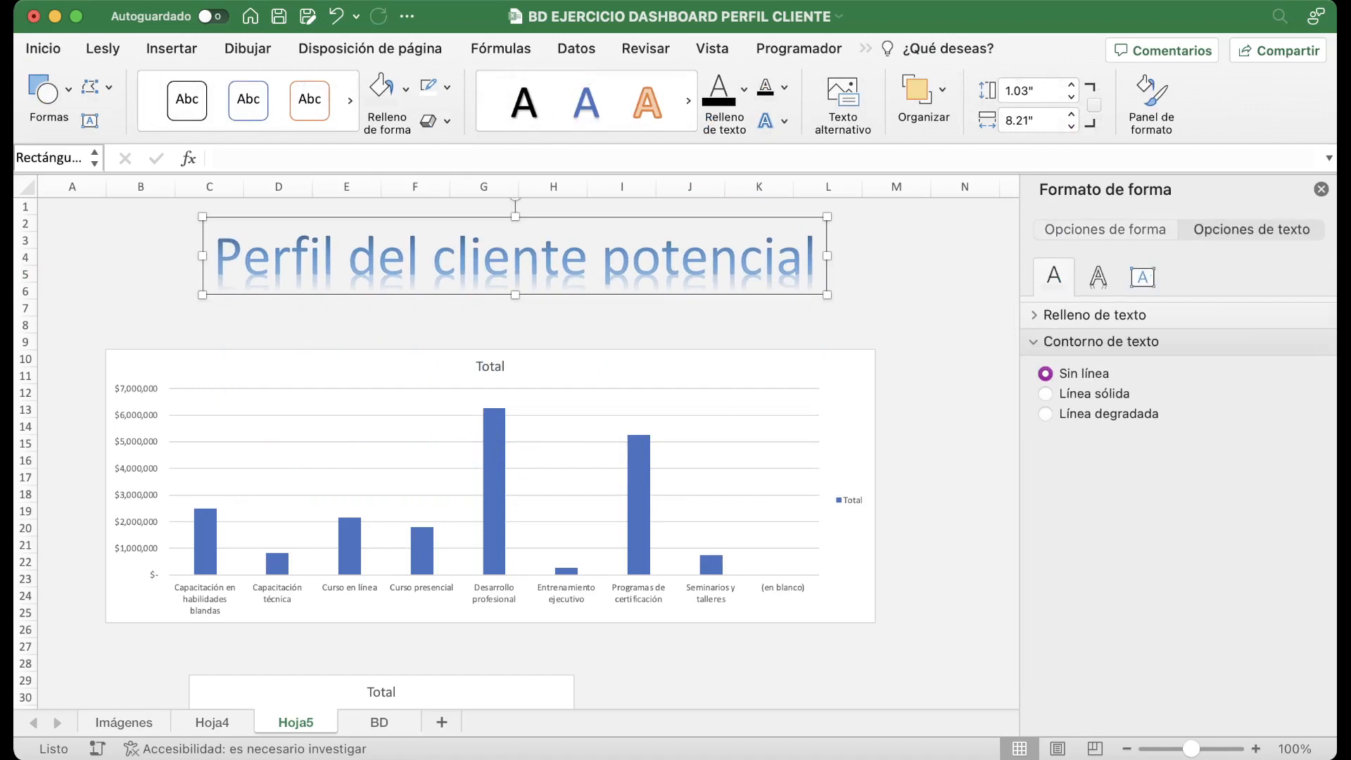
click(1094, 315)
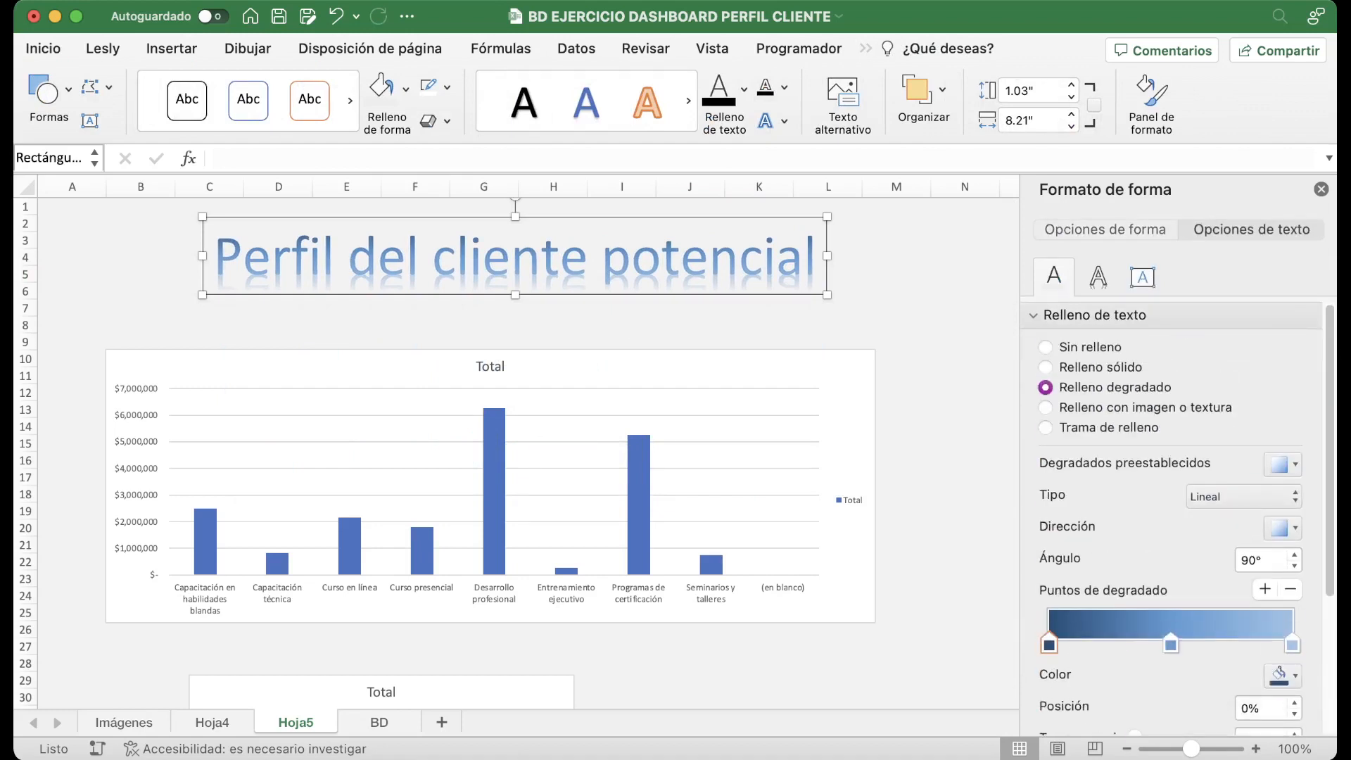
click(1171, 644)
click(1291, 590)
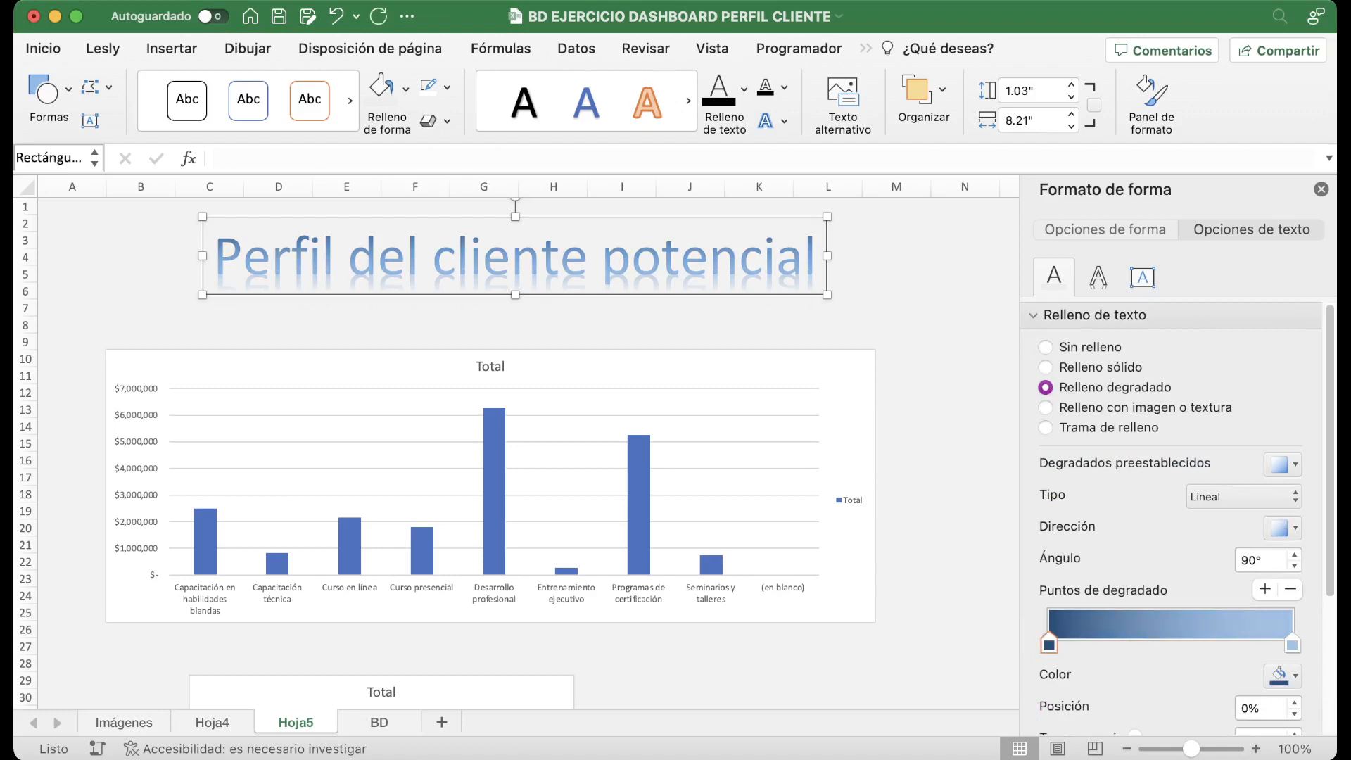
click(1292, 644)
click(1283, 676)
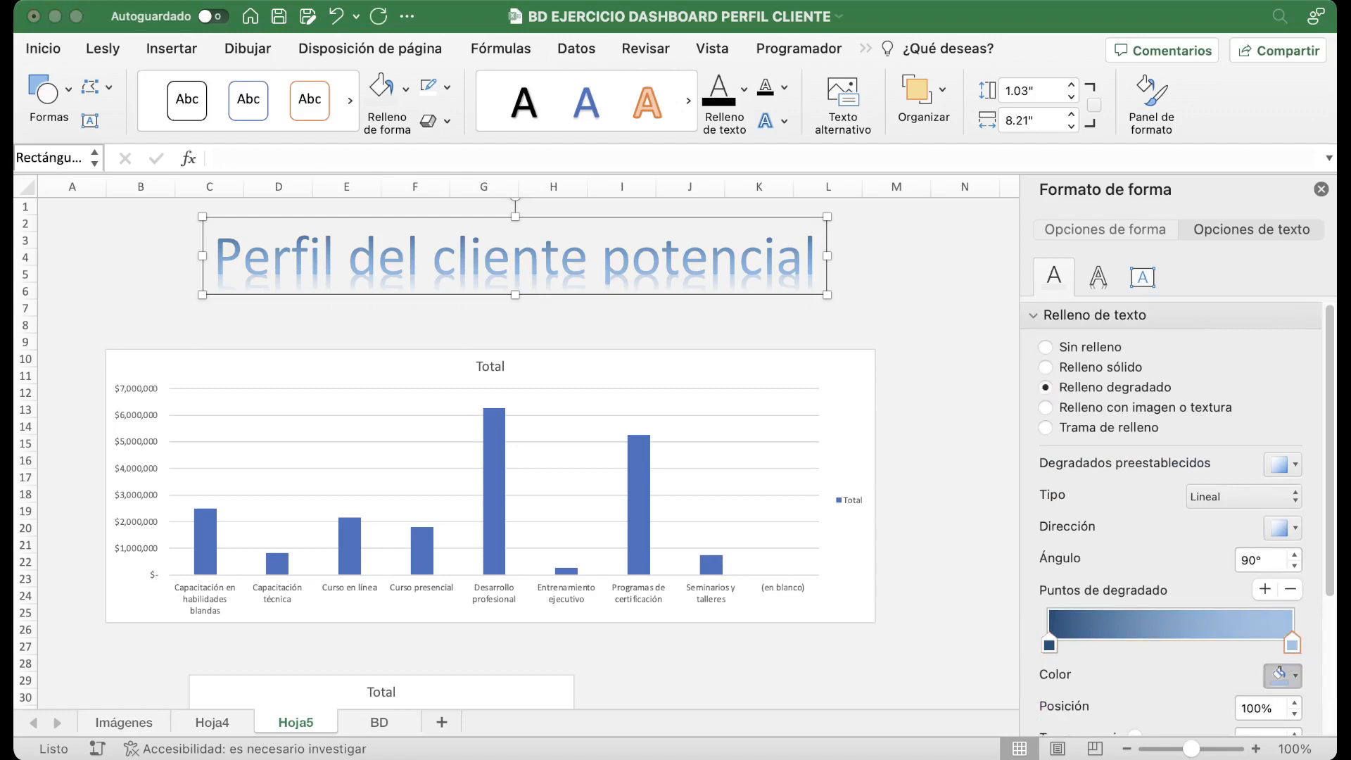
click(1315, 633)
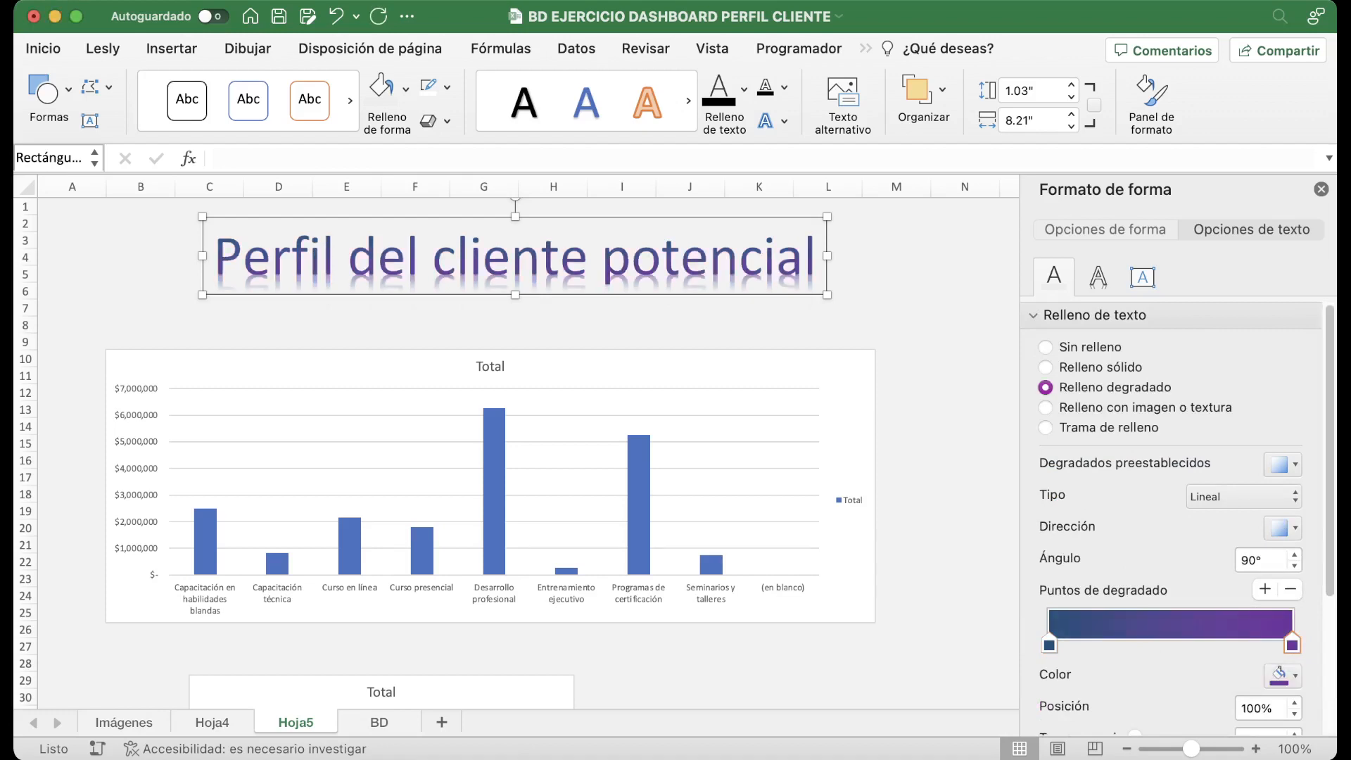
click(553, 325)
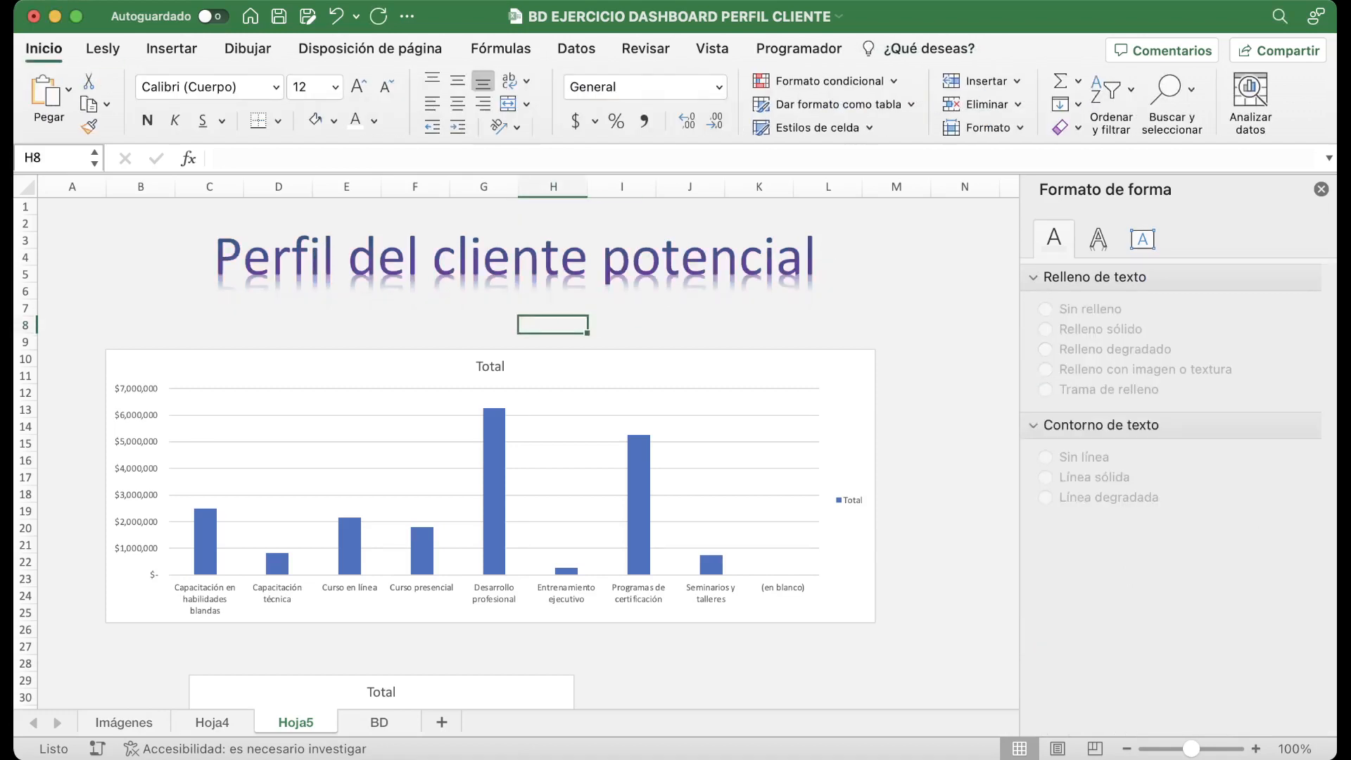
Move the first chart up to start at row 9 near column A and retitle it "Total vendido por categoría".
drag(598, 368, 549, 351)
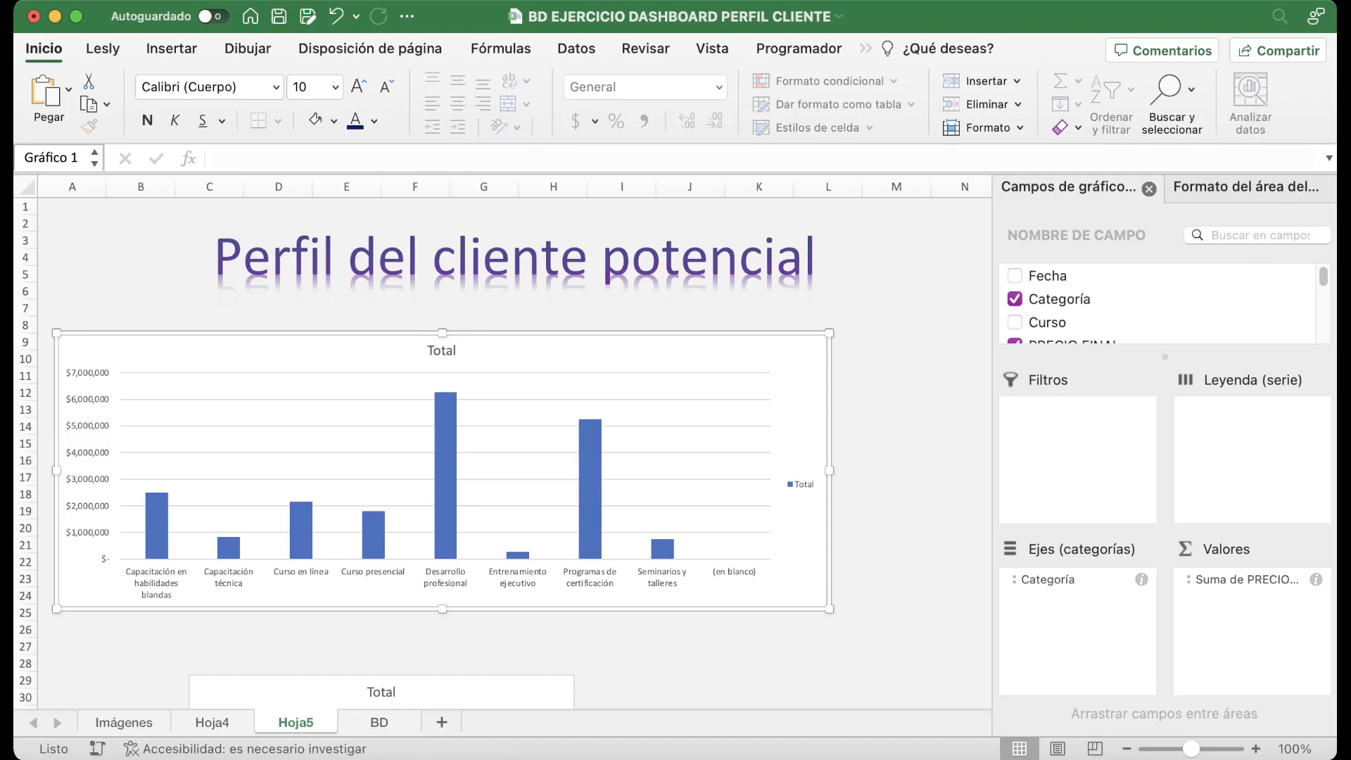
click(441, 350)
double_click(441, 351)
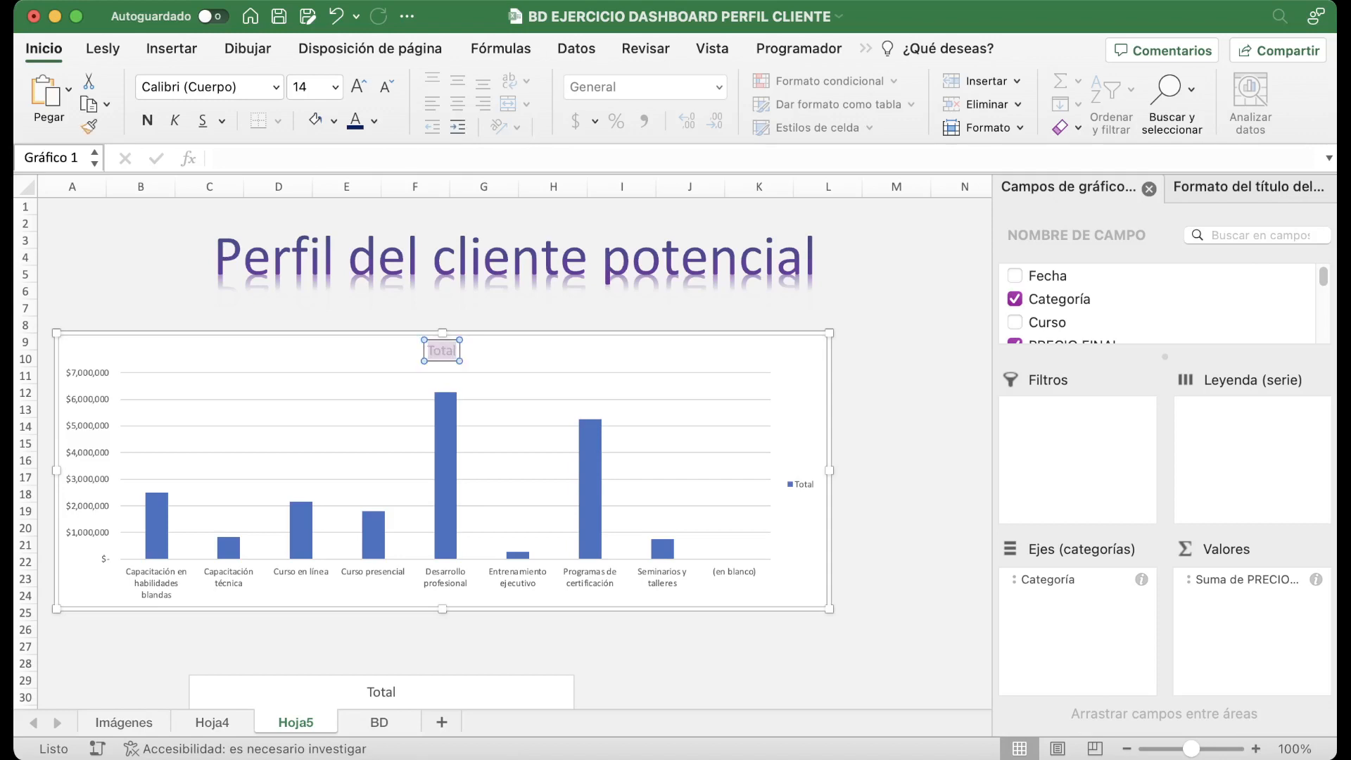
text(Total ve)
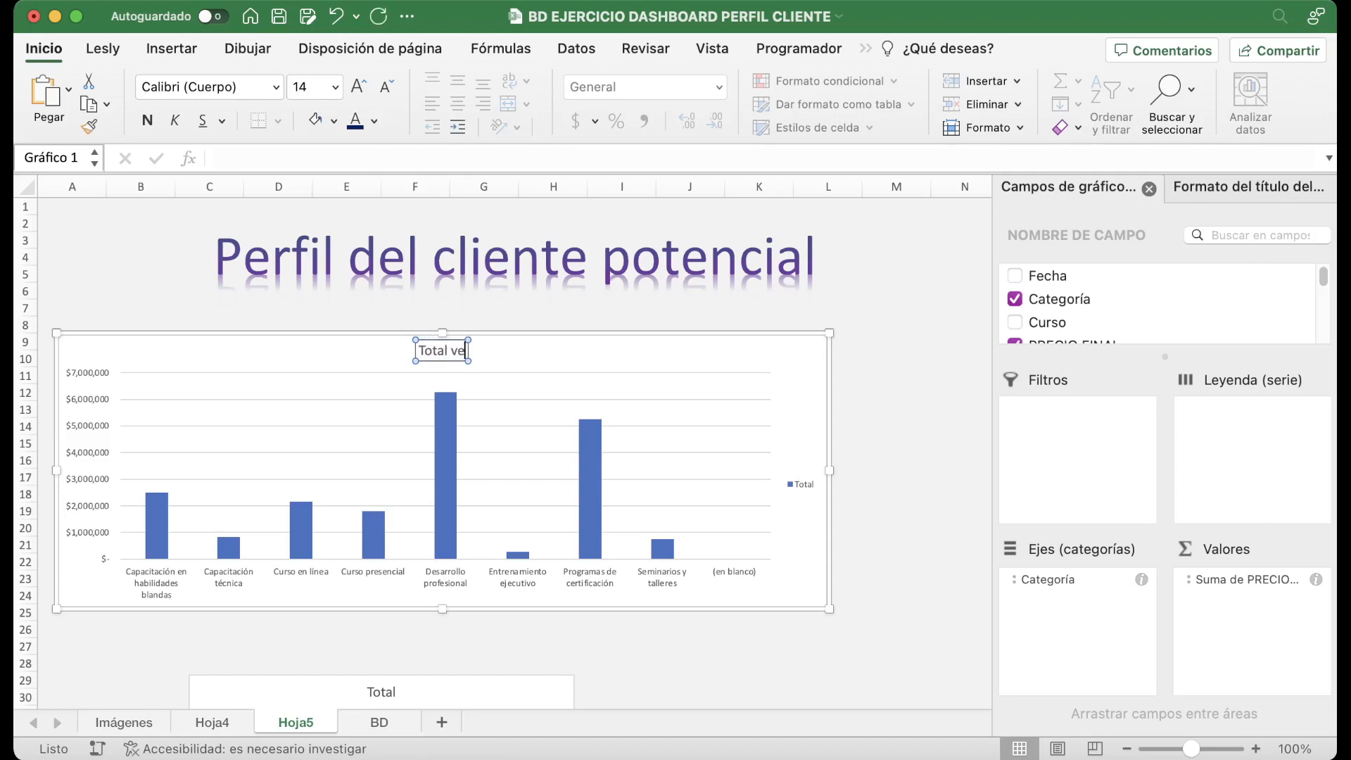
text(ndido por categ)
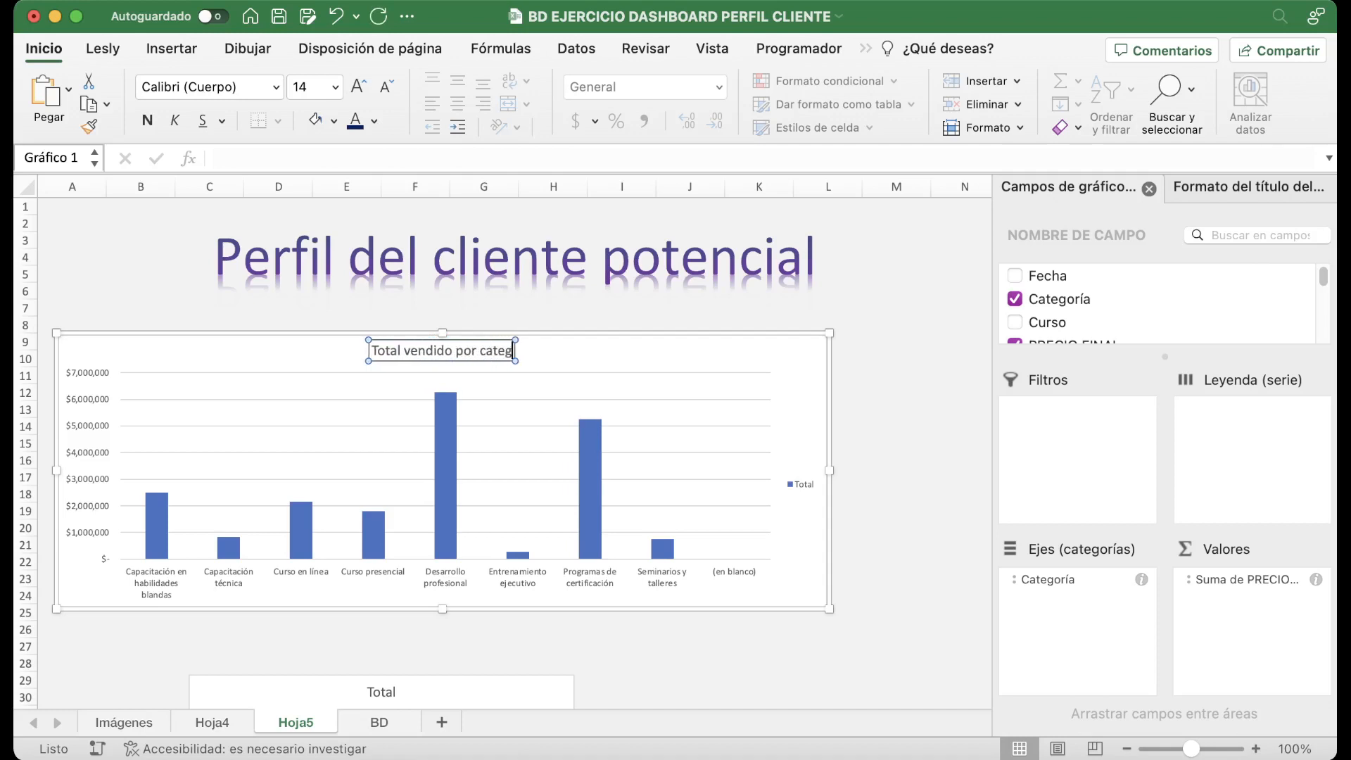
text(oría)
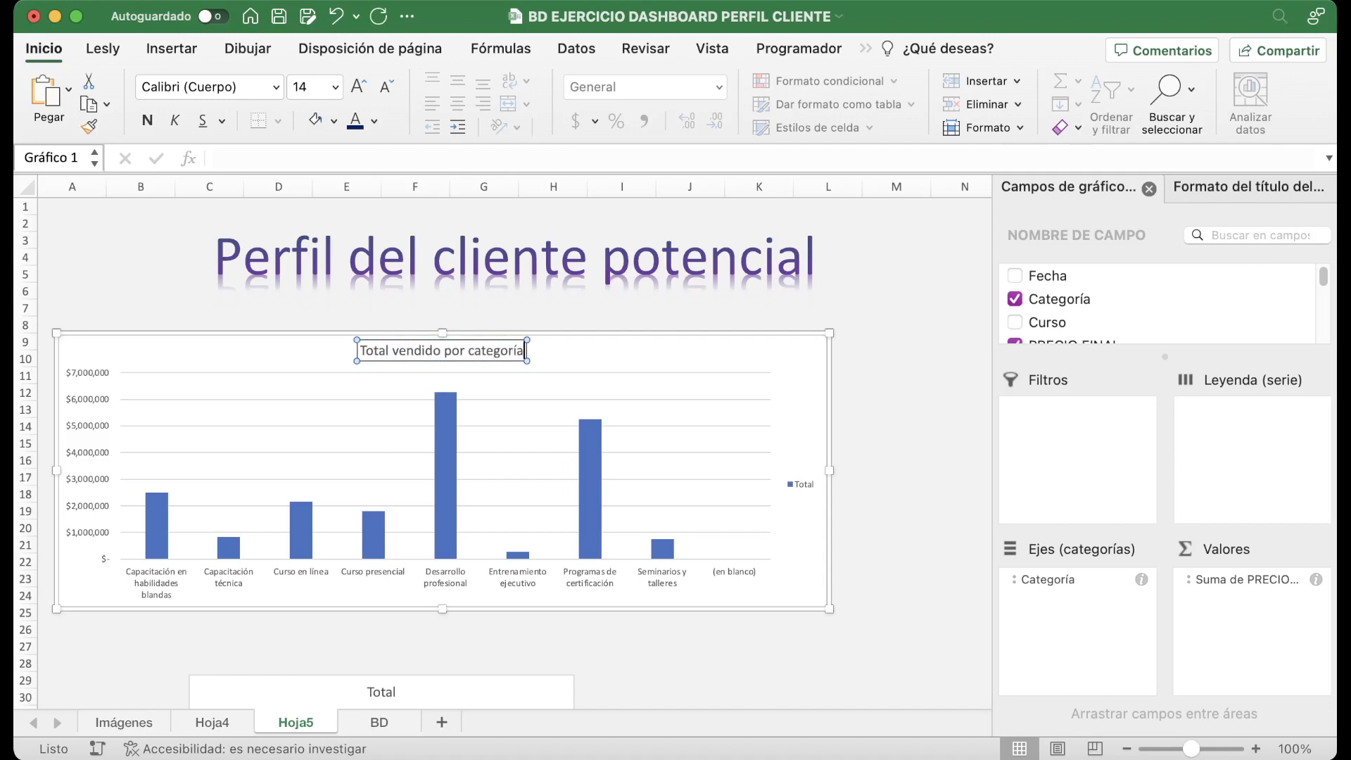
Remove the gridlines from the category chart and add value data labels to its columns.
click(518, 440)
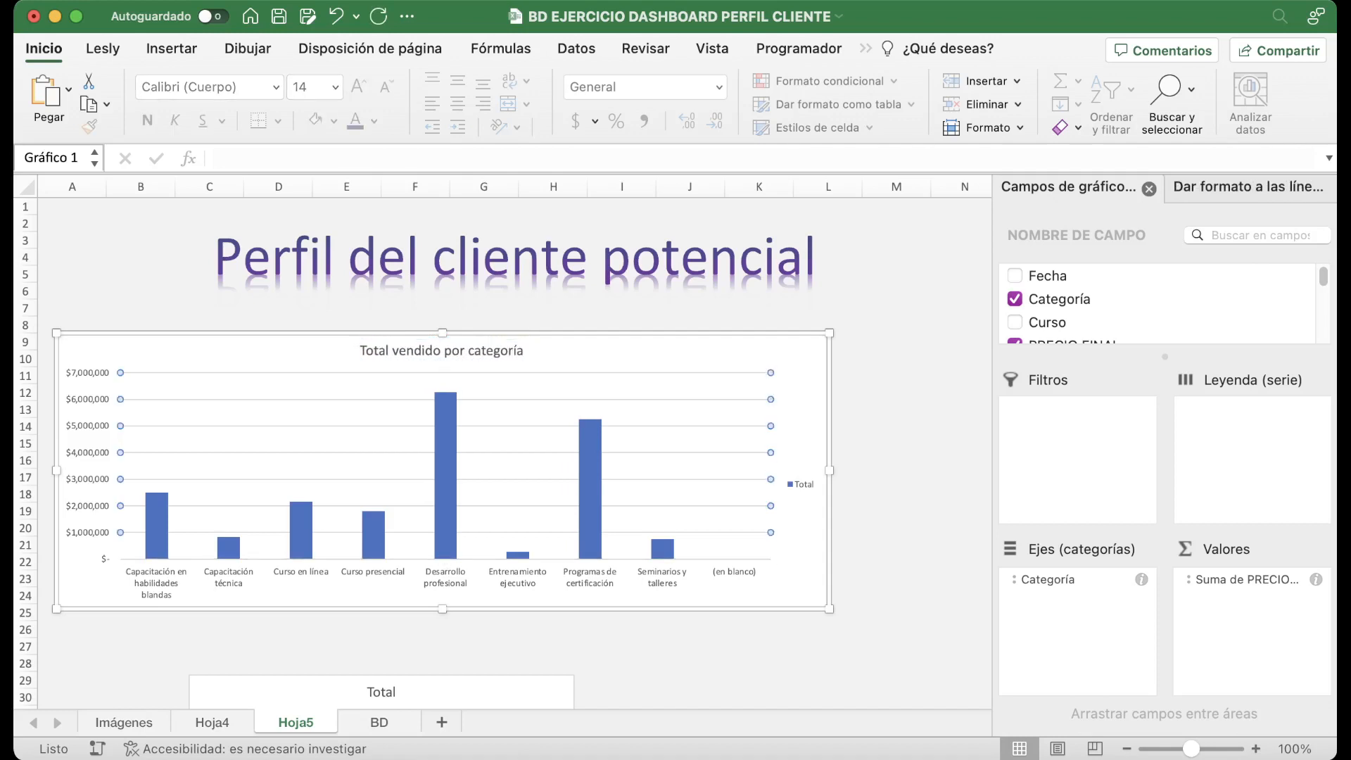
key(Delete)
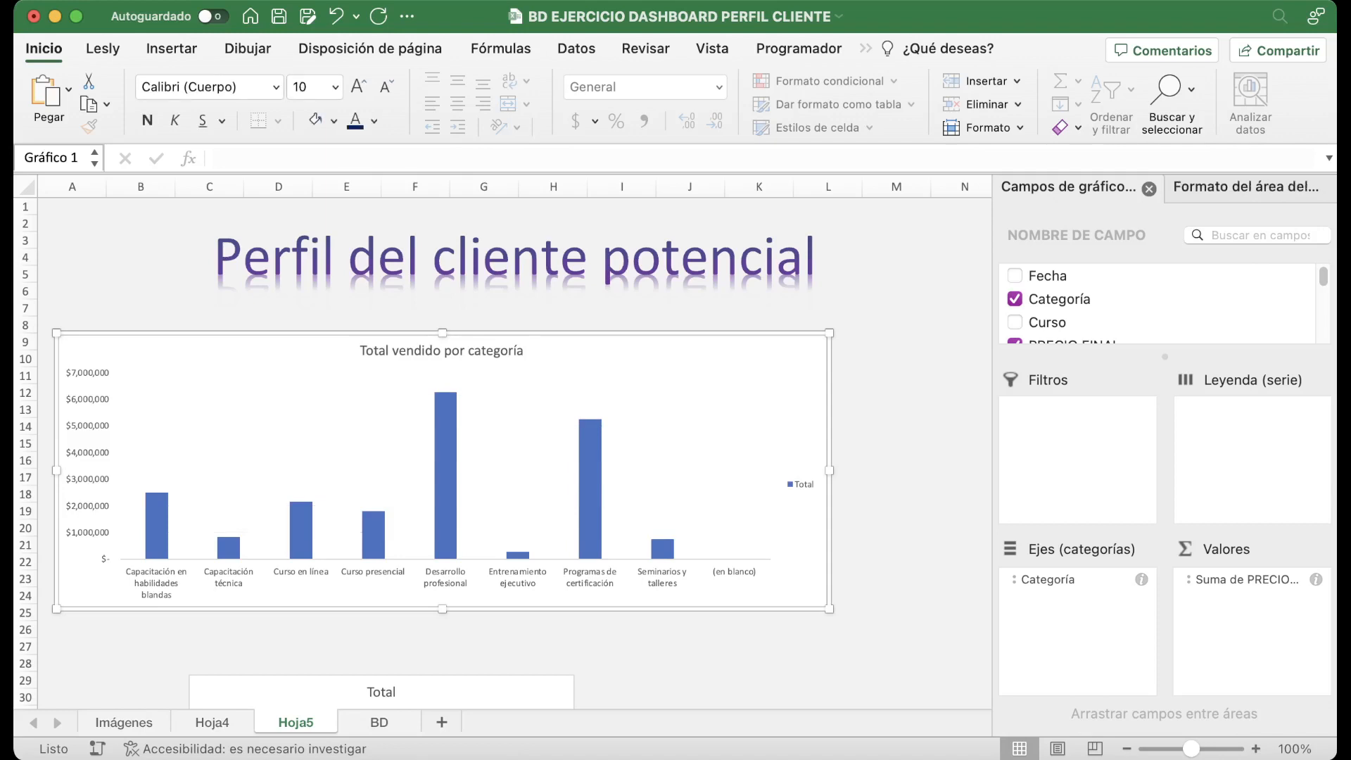
click(446, 476)
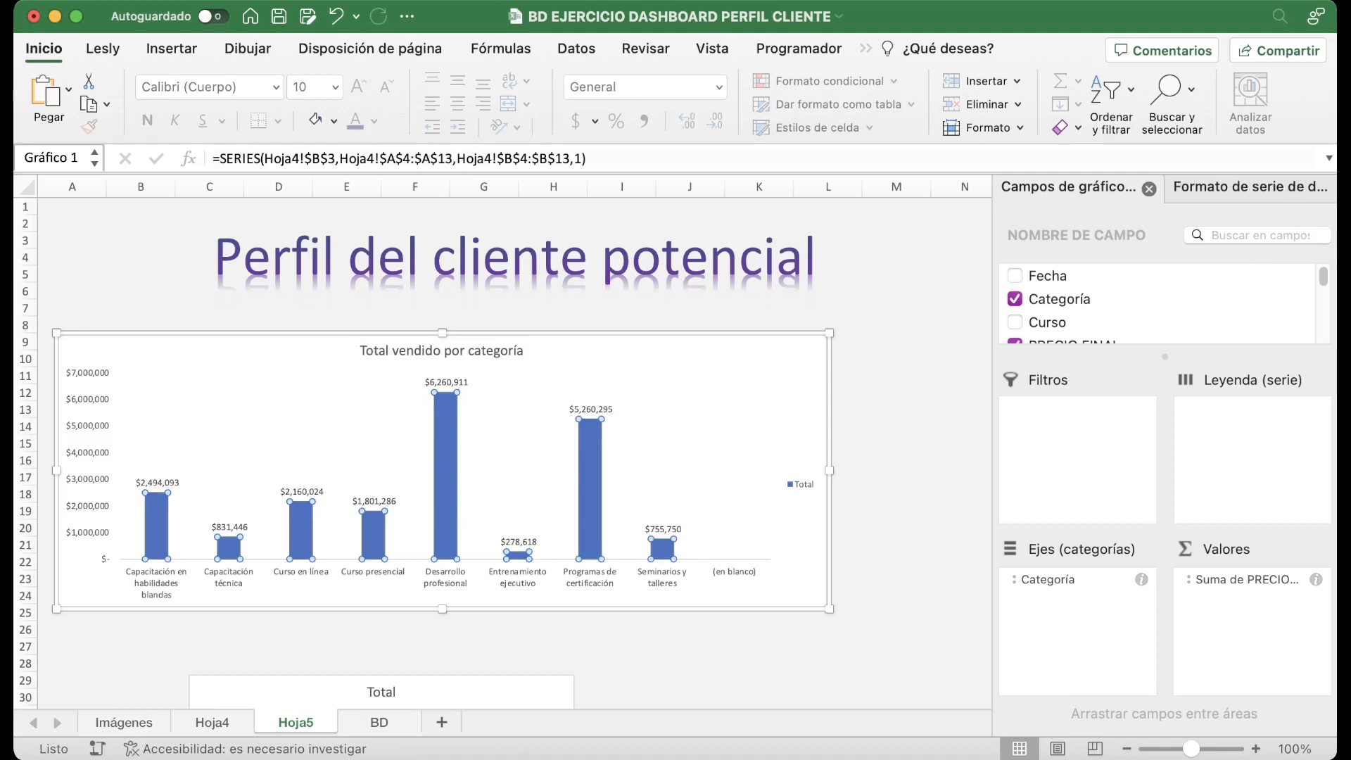
click(518, 457)
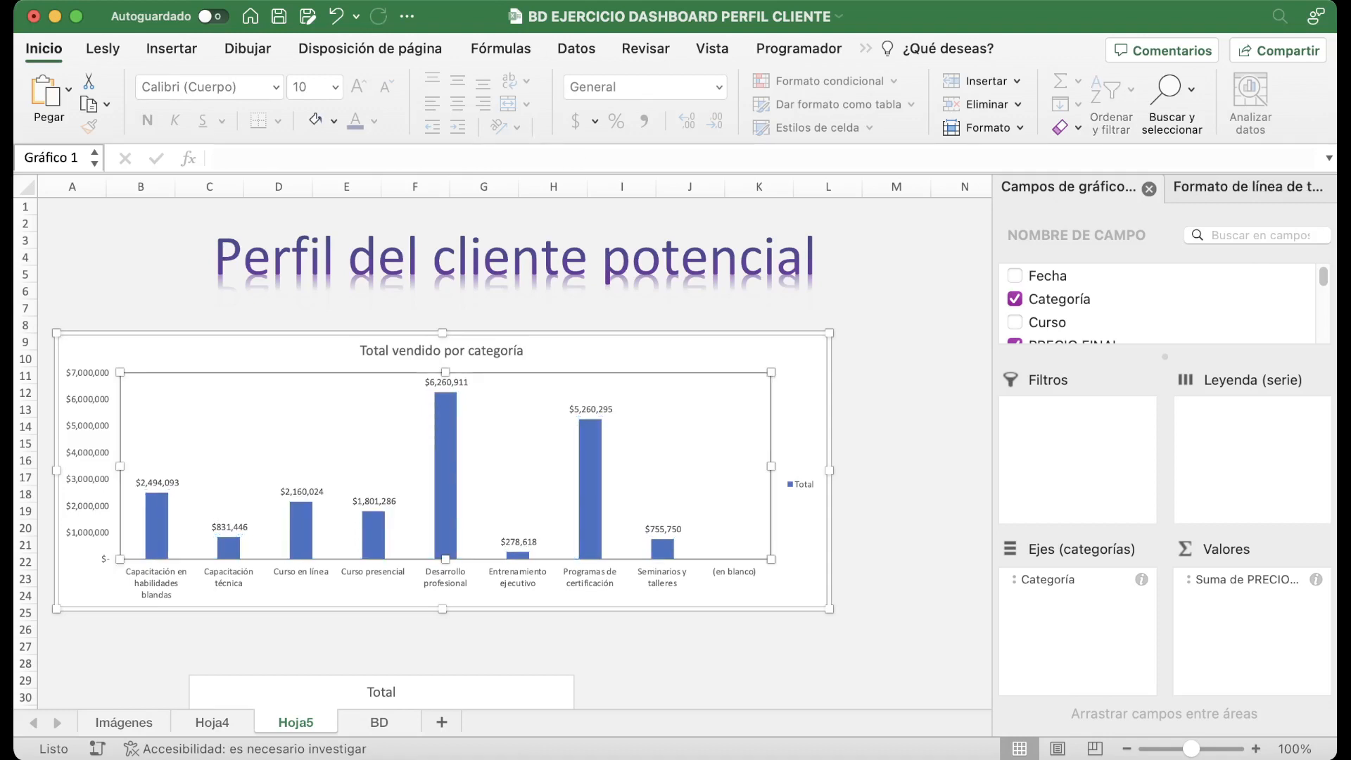
Set the gap width of the category chart's columns to 50%.
click(445, 476)
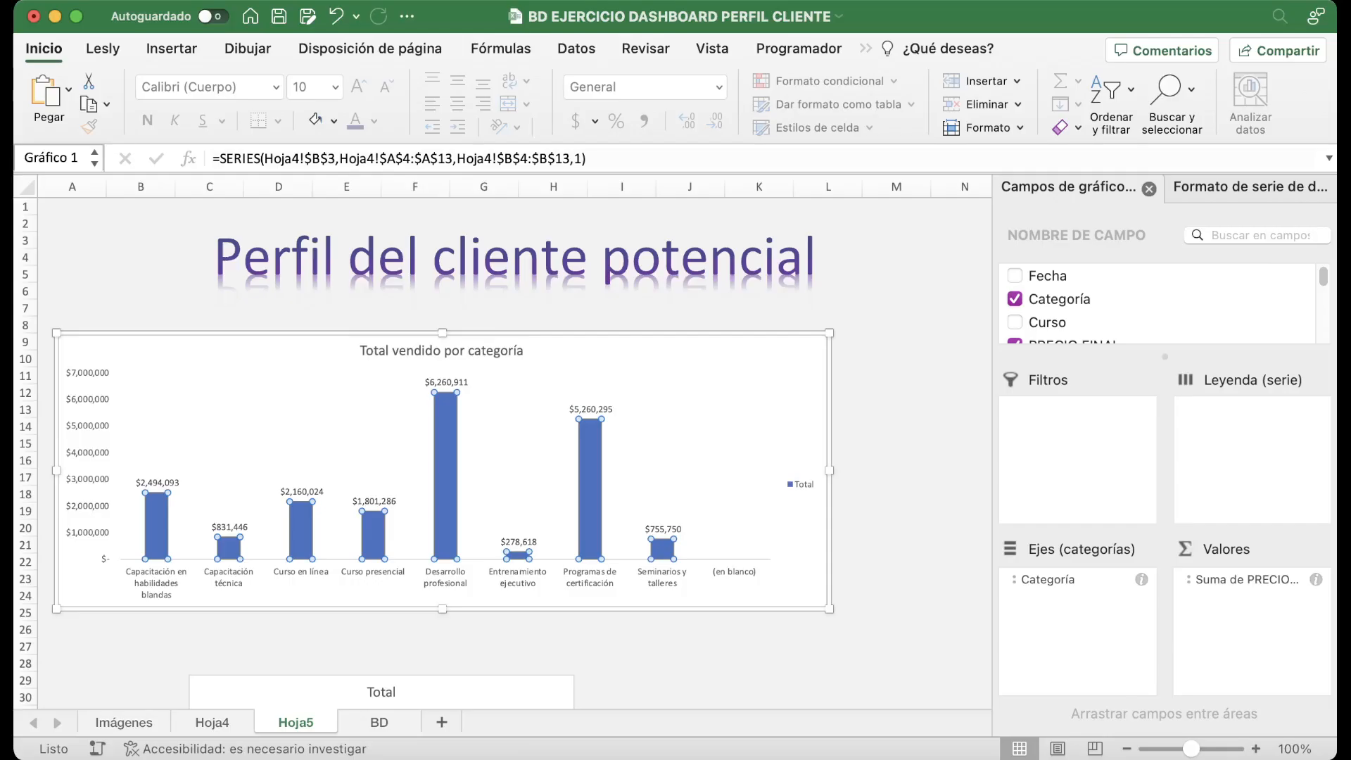
click(1250, 187)
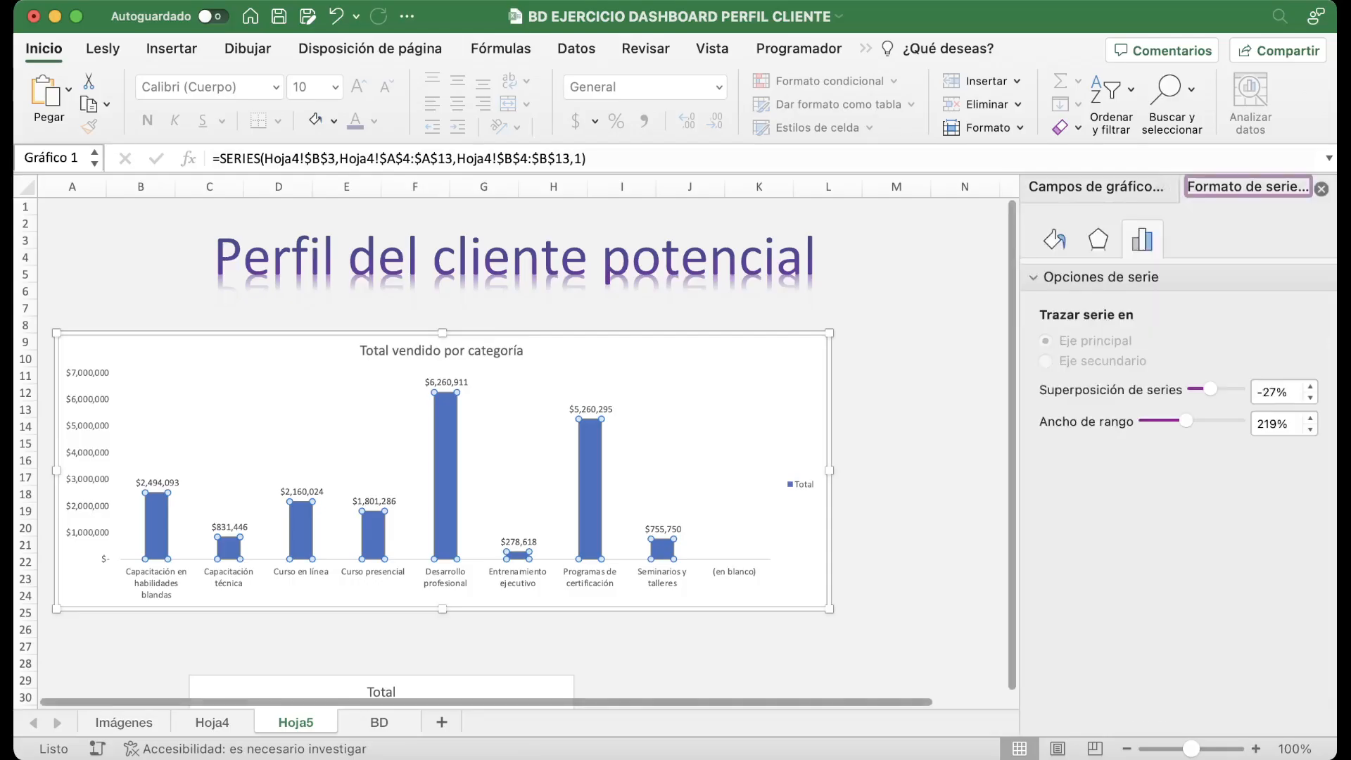
double_click(1268, 424)
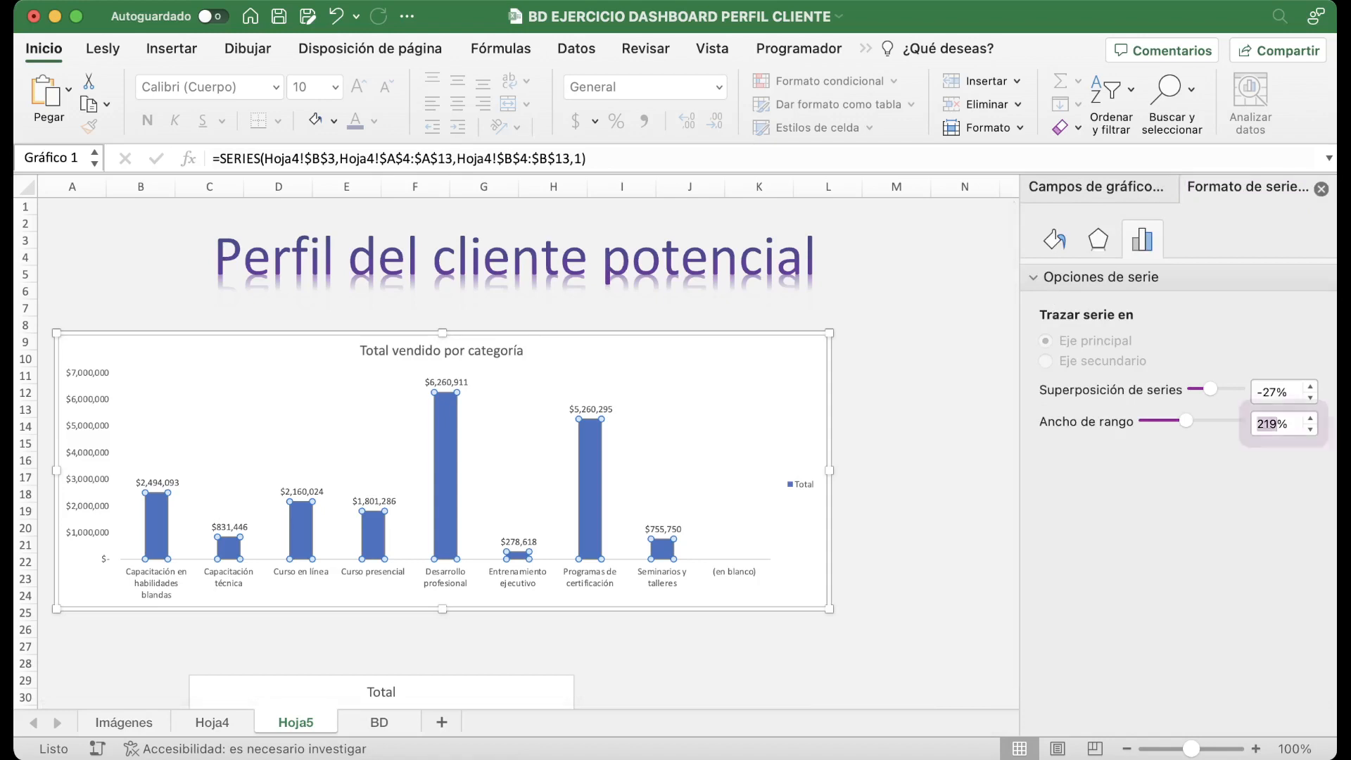
text(50)
key(Return)
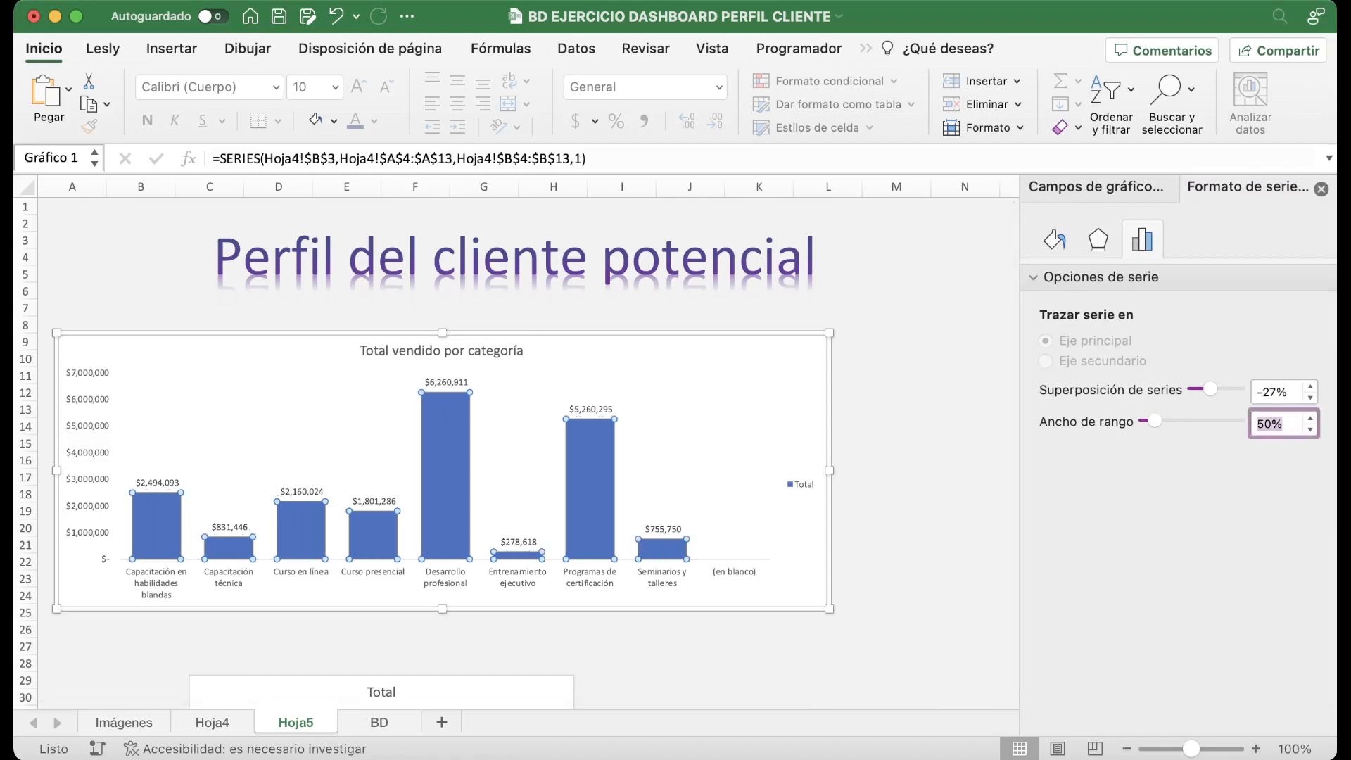
Delete the "Total" legend from the category chart.
click(732, 438)
click(801, 408)
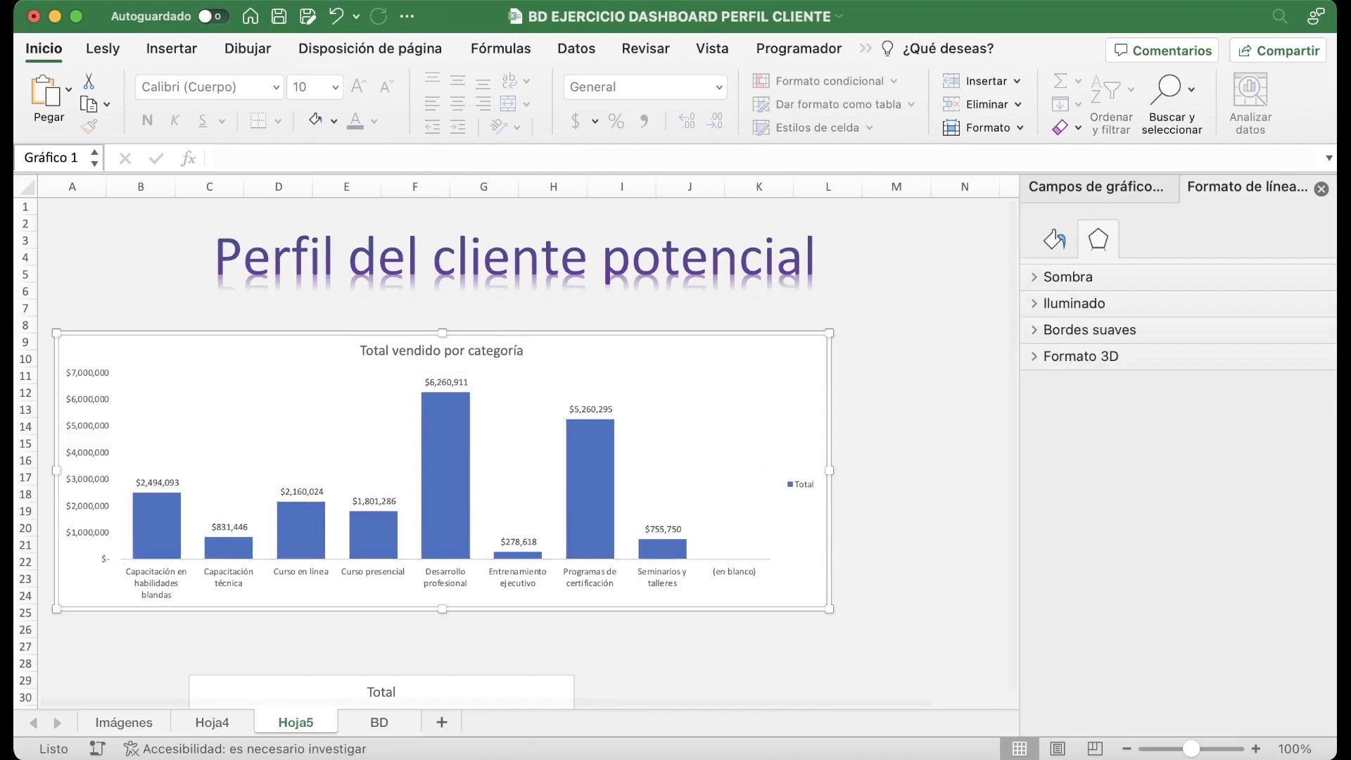
click(800, 484)
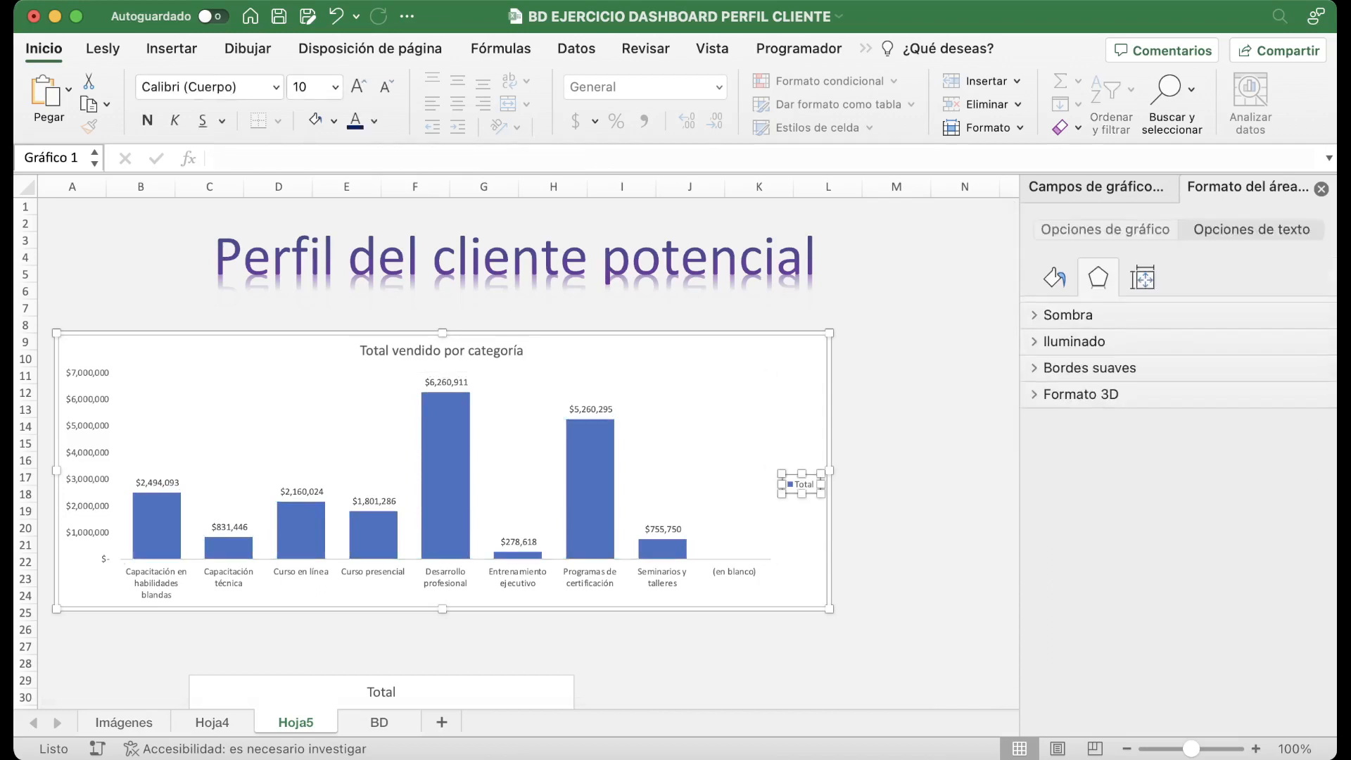
key(Delete)
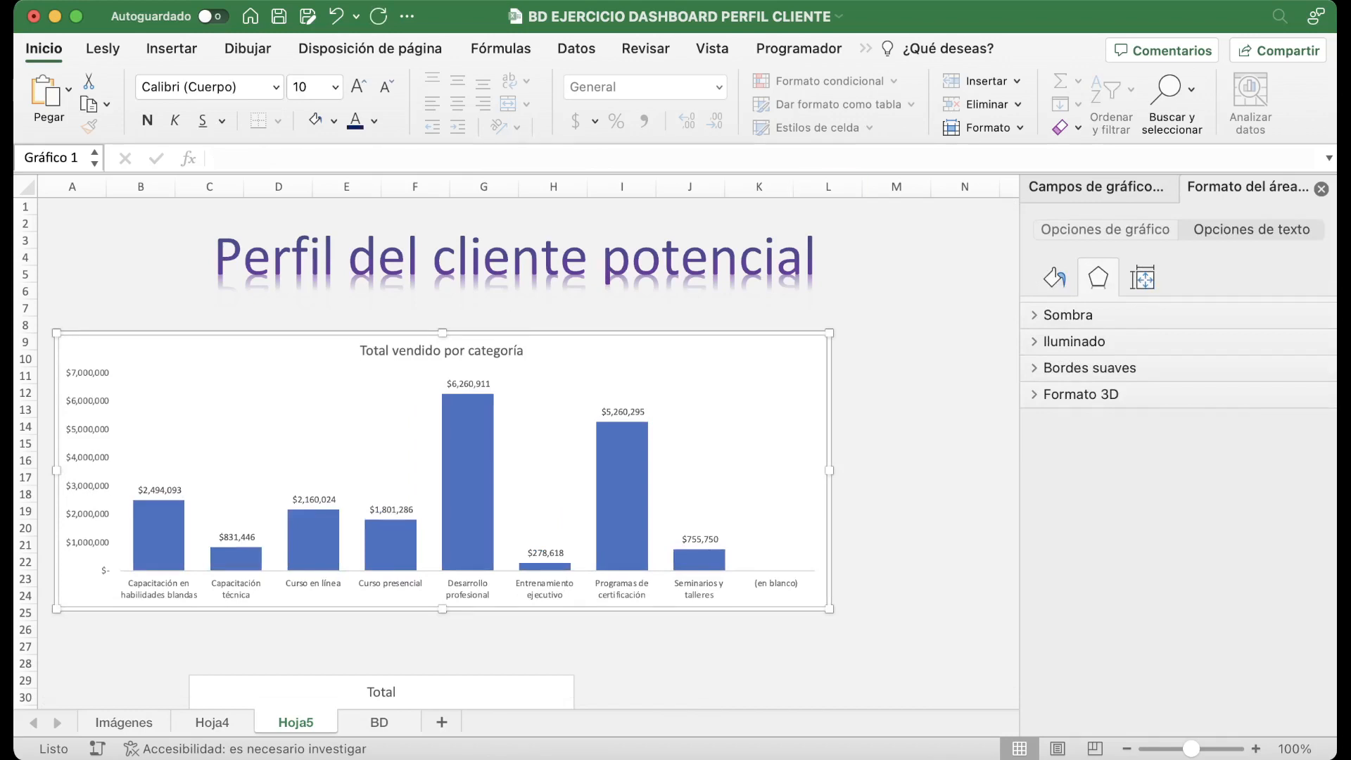
Set the category chart's area to no fill so the sheet's gray background shows through.
click(866, 48)
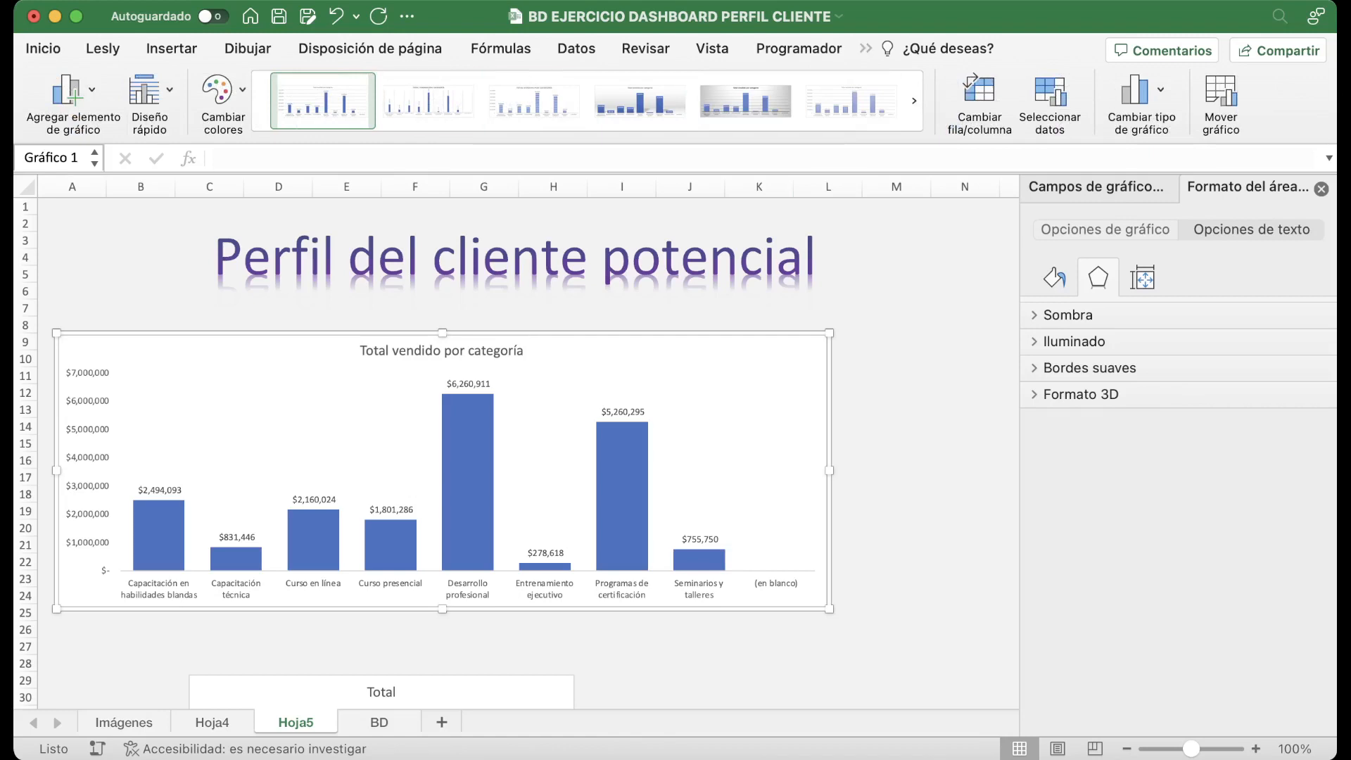
click(893, 93)
click(638, 90)
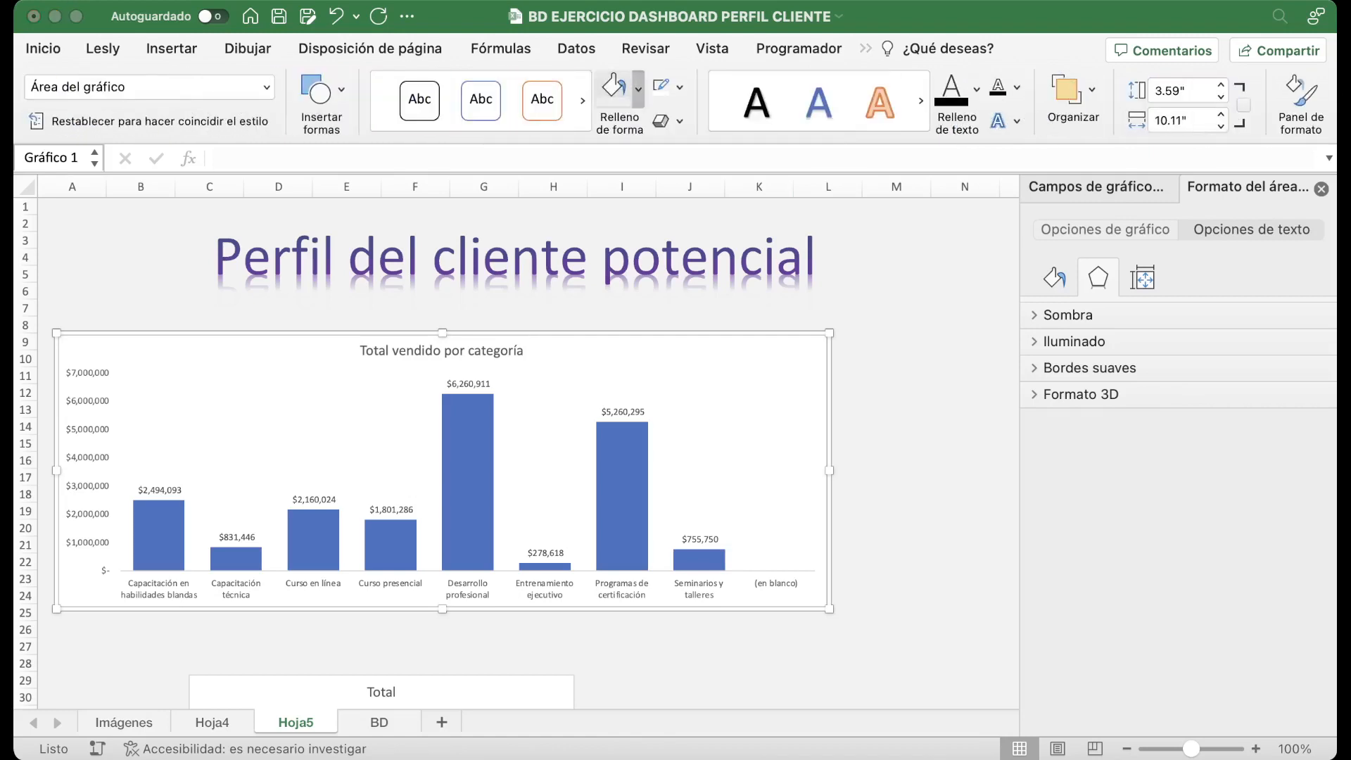
click(642, 123)
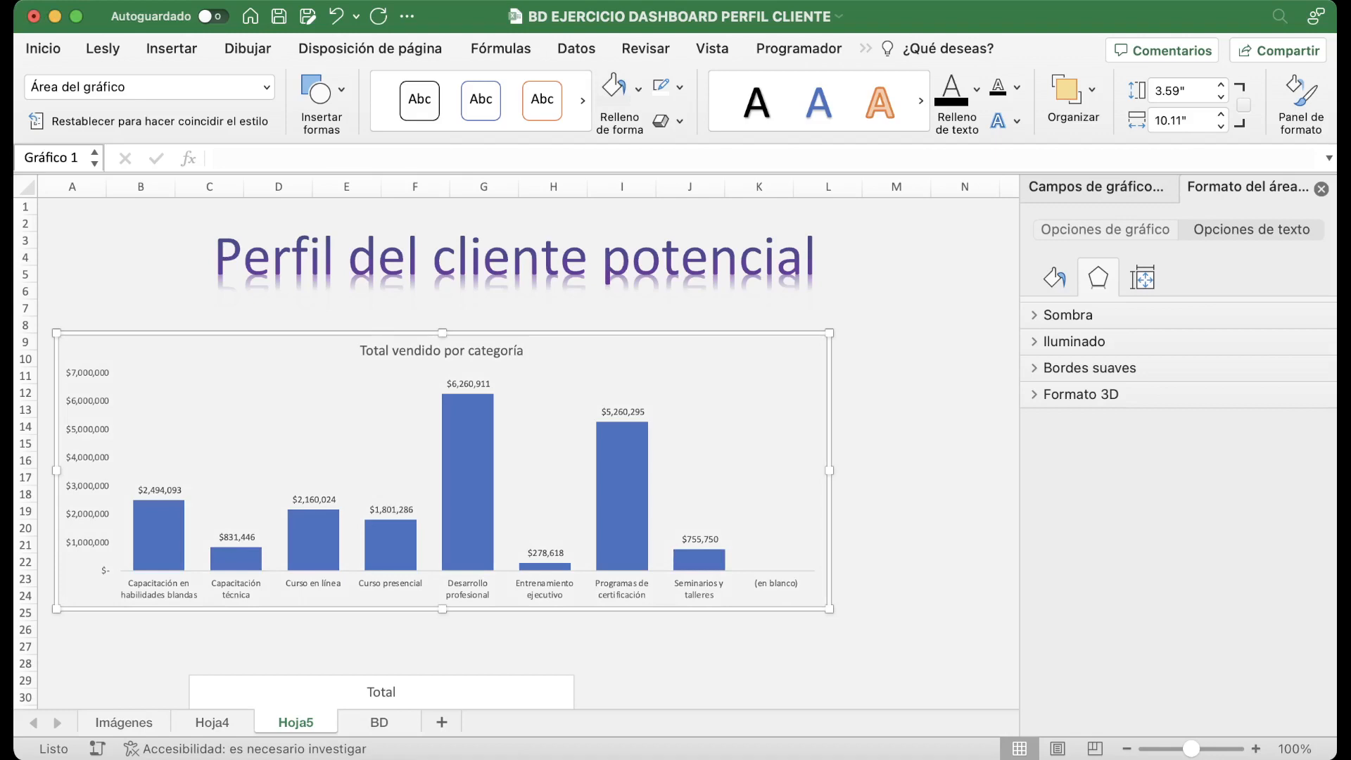
Fill the category chart's columns with the linear dark blue to purple gradient at 90°.
click(467, 483)
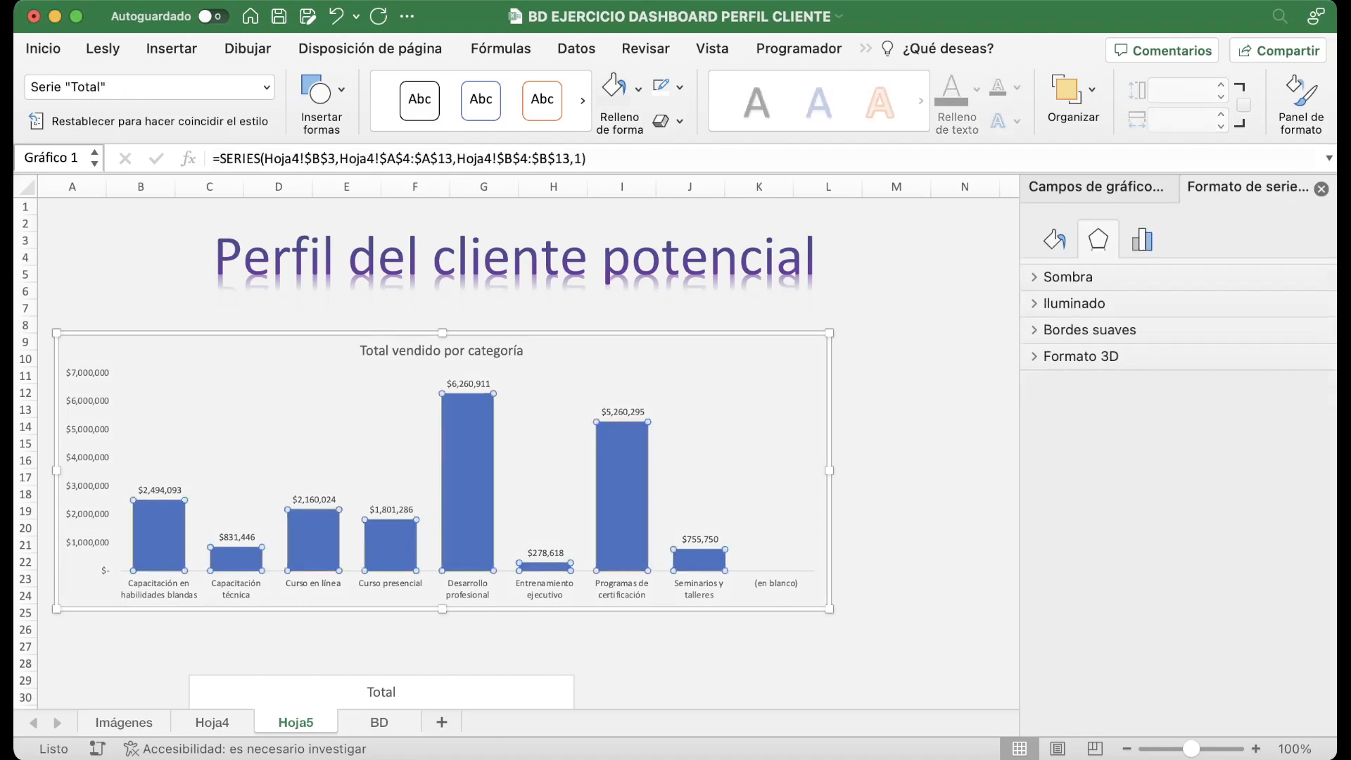
click(1055, 240)
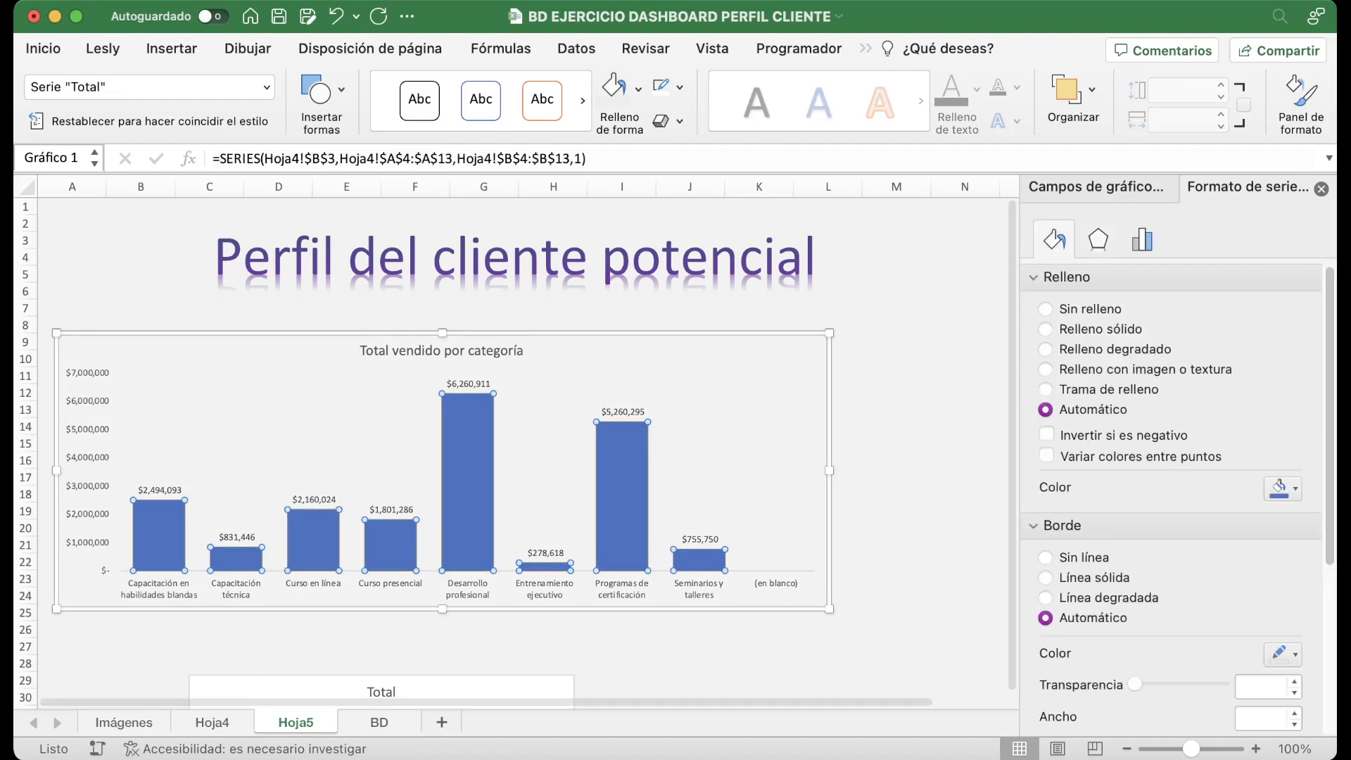
click(1046, 350)
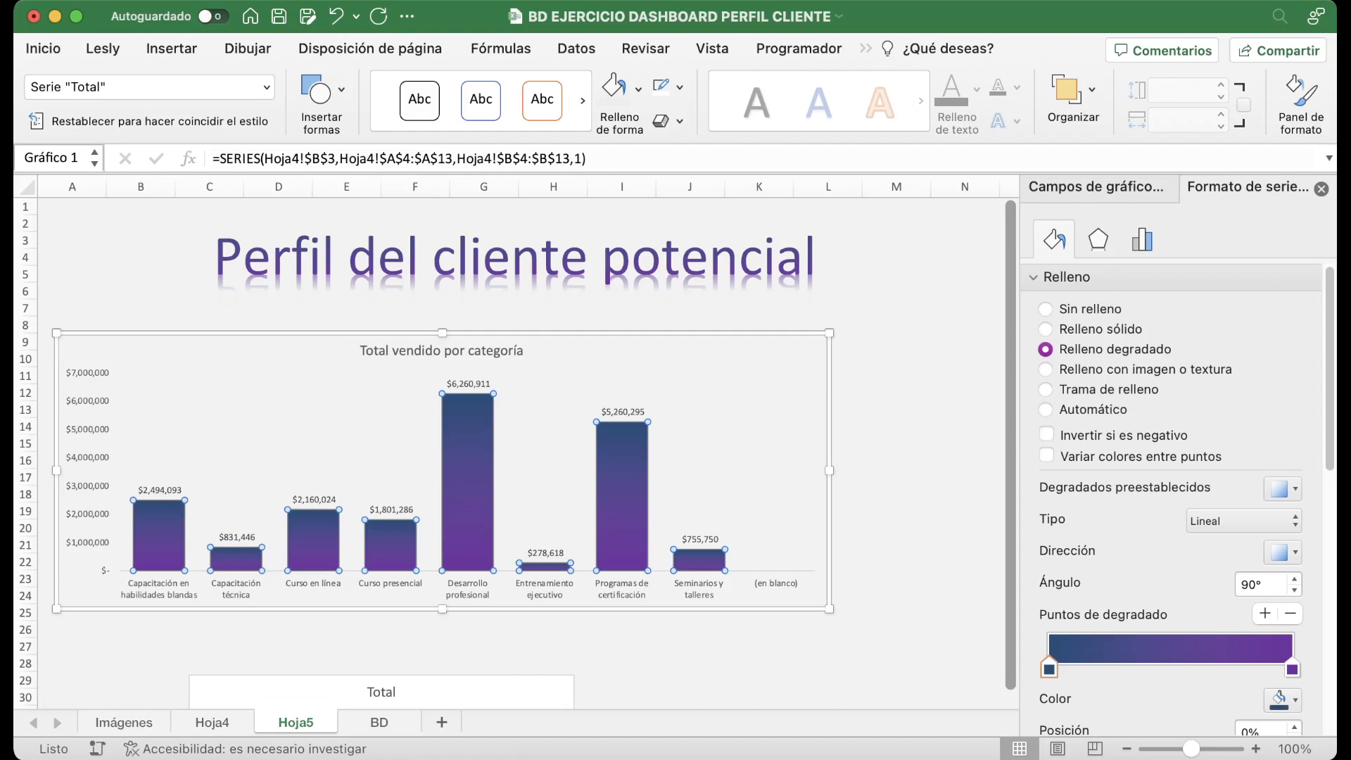
Apply a bevel effect to the category chart's columns.
click(669, 121)
click(845, 331)
click(764, 457)
click(897, 324)
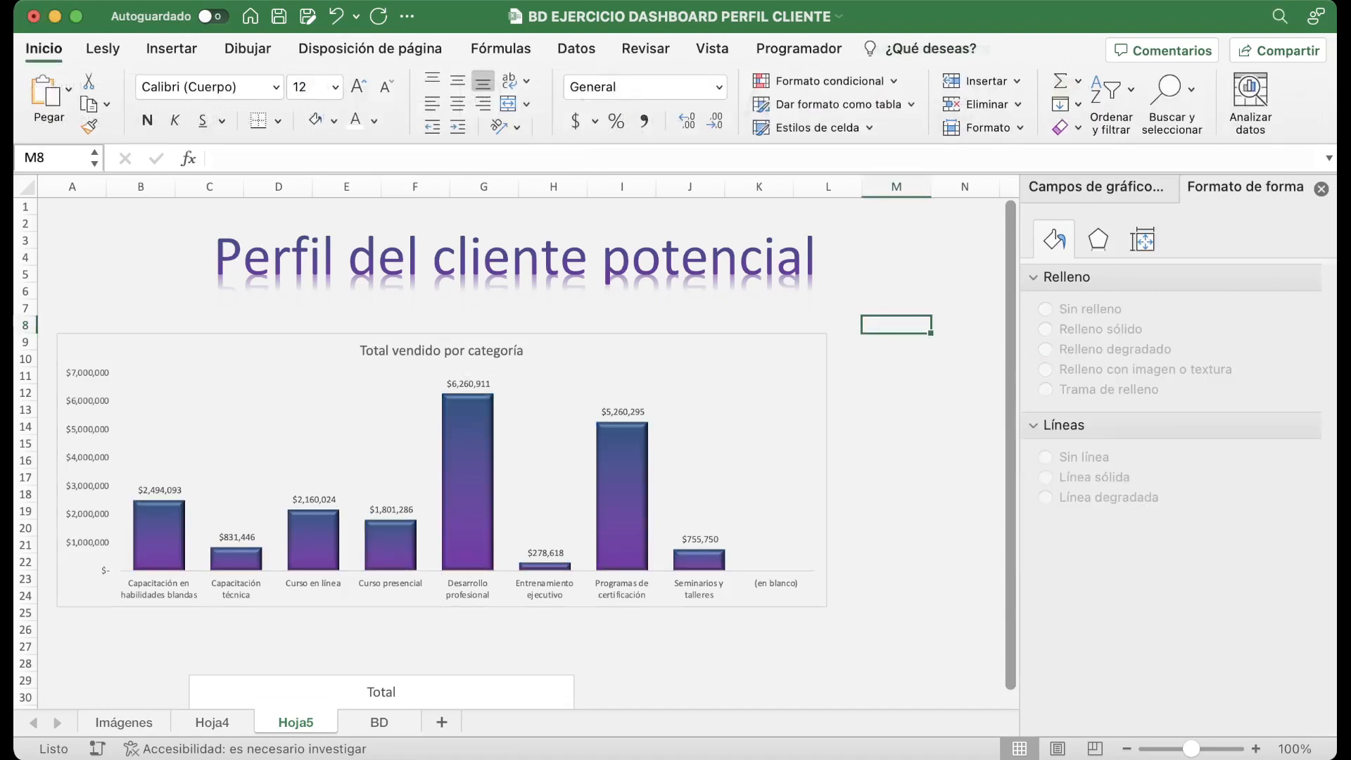
Change the font color of the category chart's data labels to dark blue.
click(468, 384)
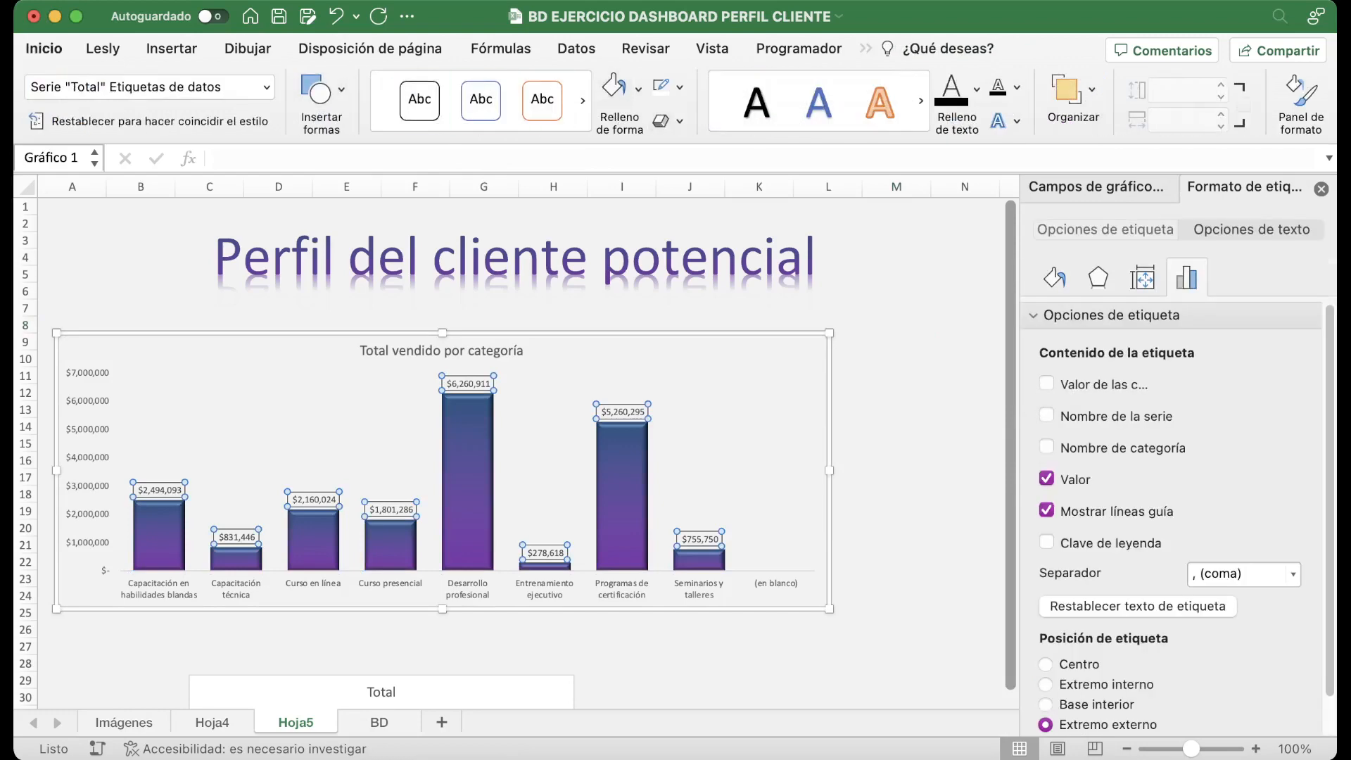
click(44, 48)
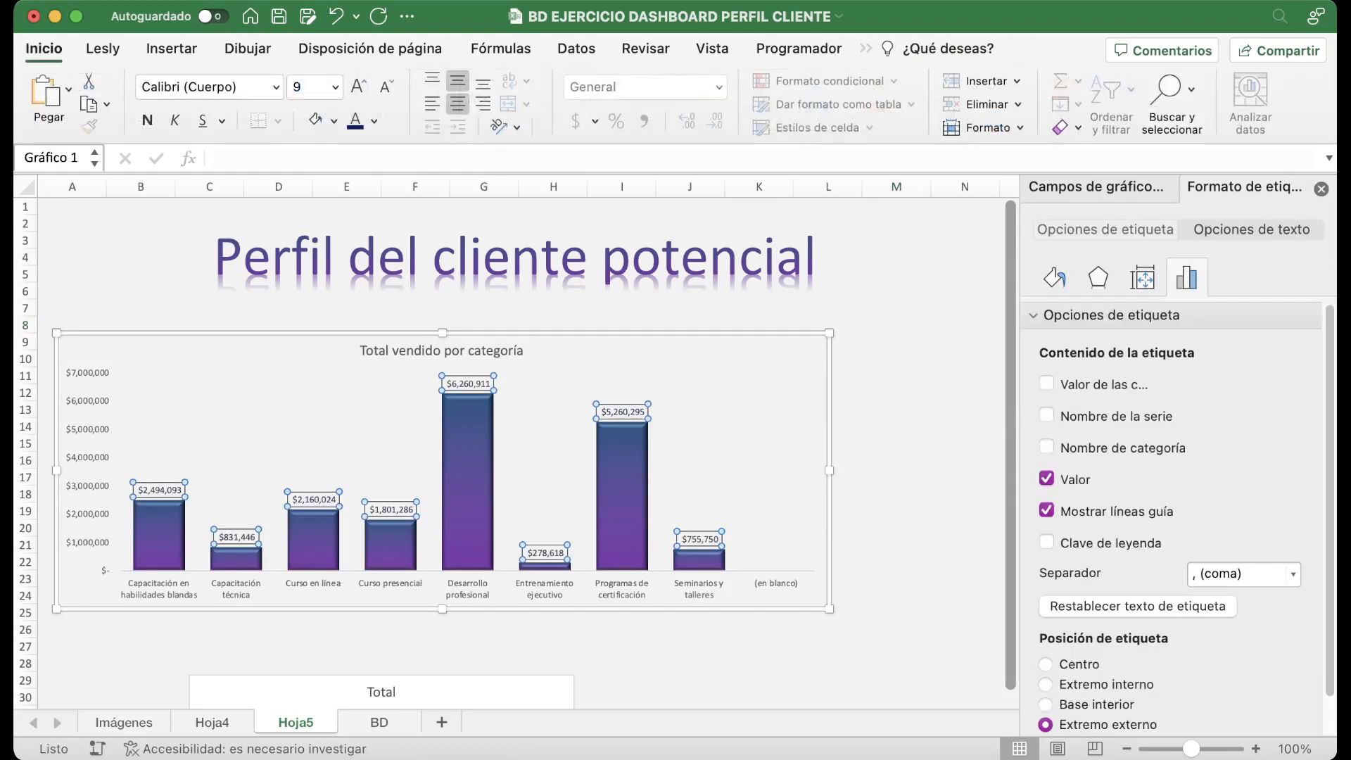
click(897, 343)
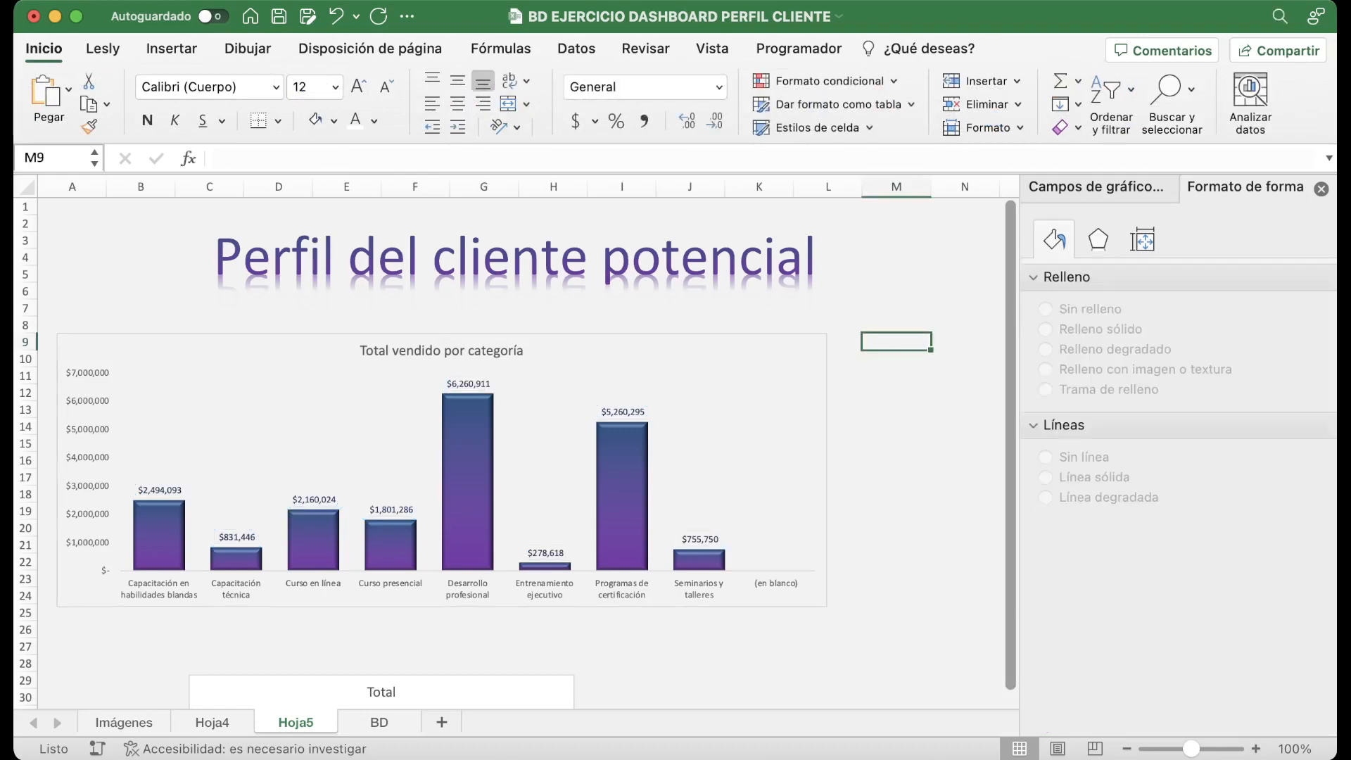
Filter the category pivot table on Hoja4 to exclude "(en blanco)" and return to Hoja5.
click(783, 353)
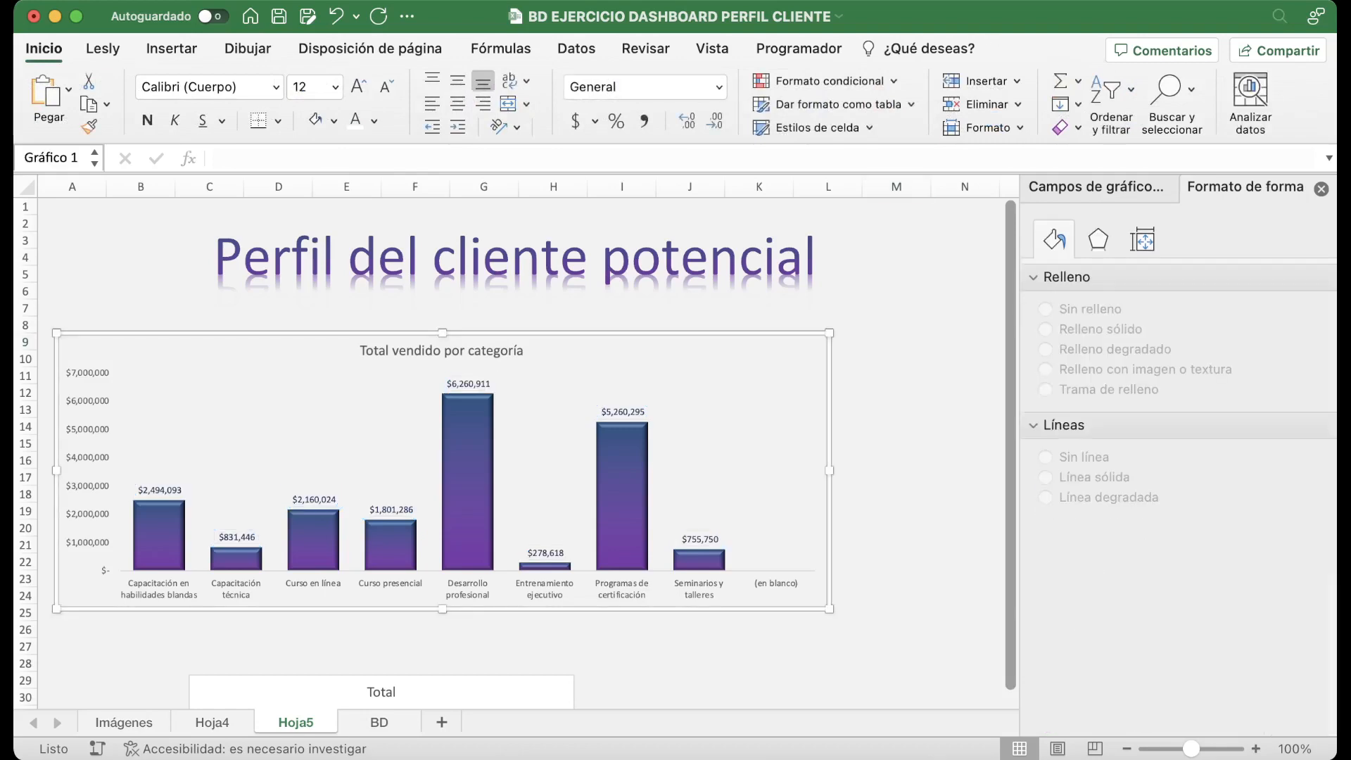
click(212, 723)
scroll(518, 451, up, 20)
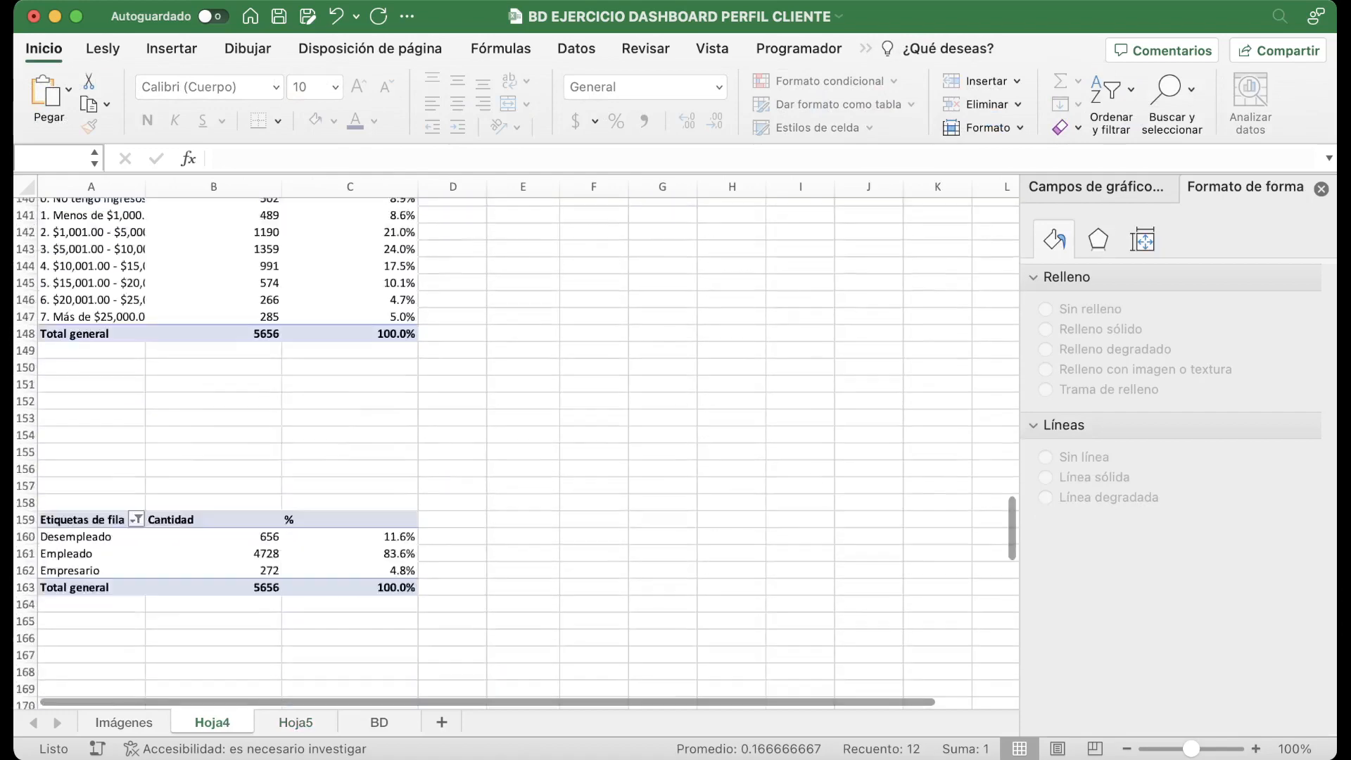
click(213, 290)
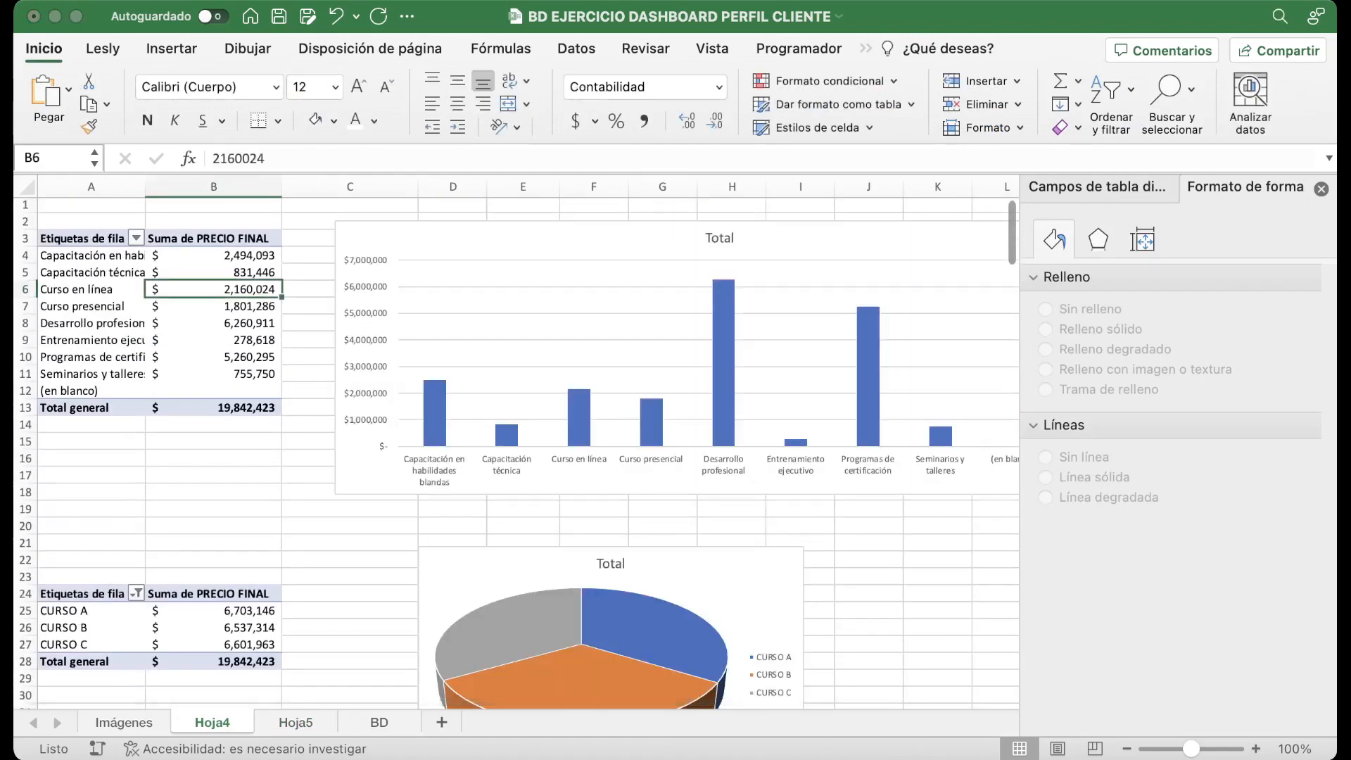
click(296, 723)
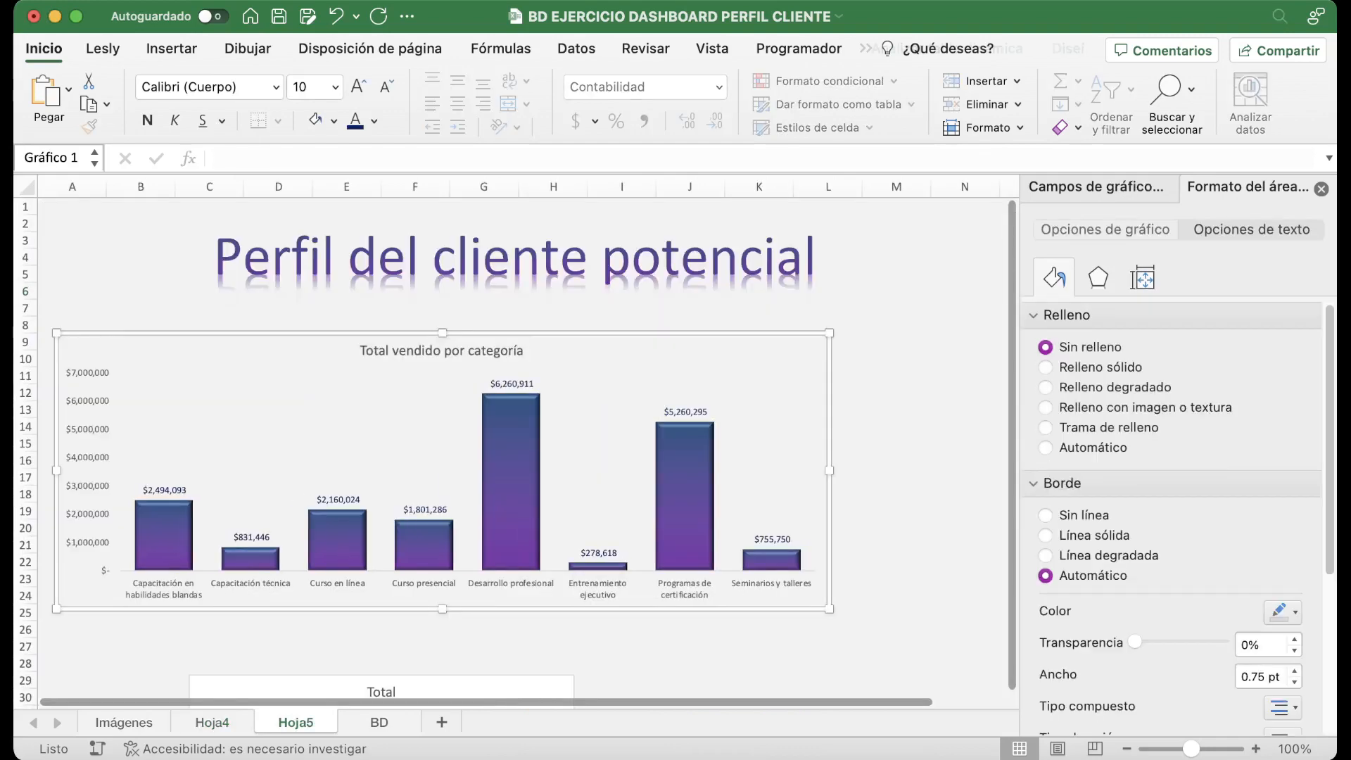
Narrow the category chart so it ends in column I and give its border rounded corners.
drag(830, 471, 613, 470)
click(691, 443)
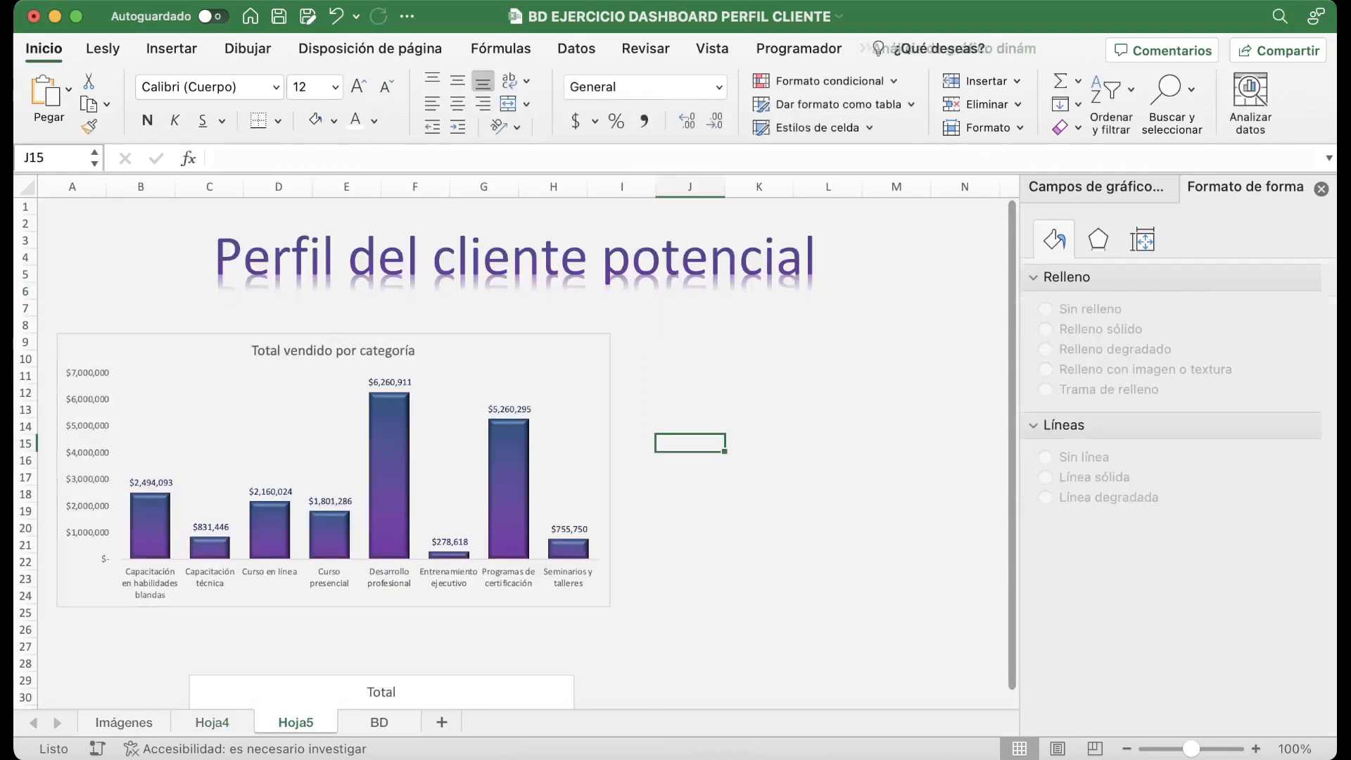
click(556, 352)
scroll(1171, 514, down, 5)
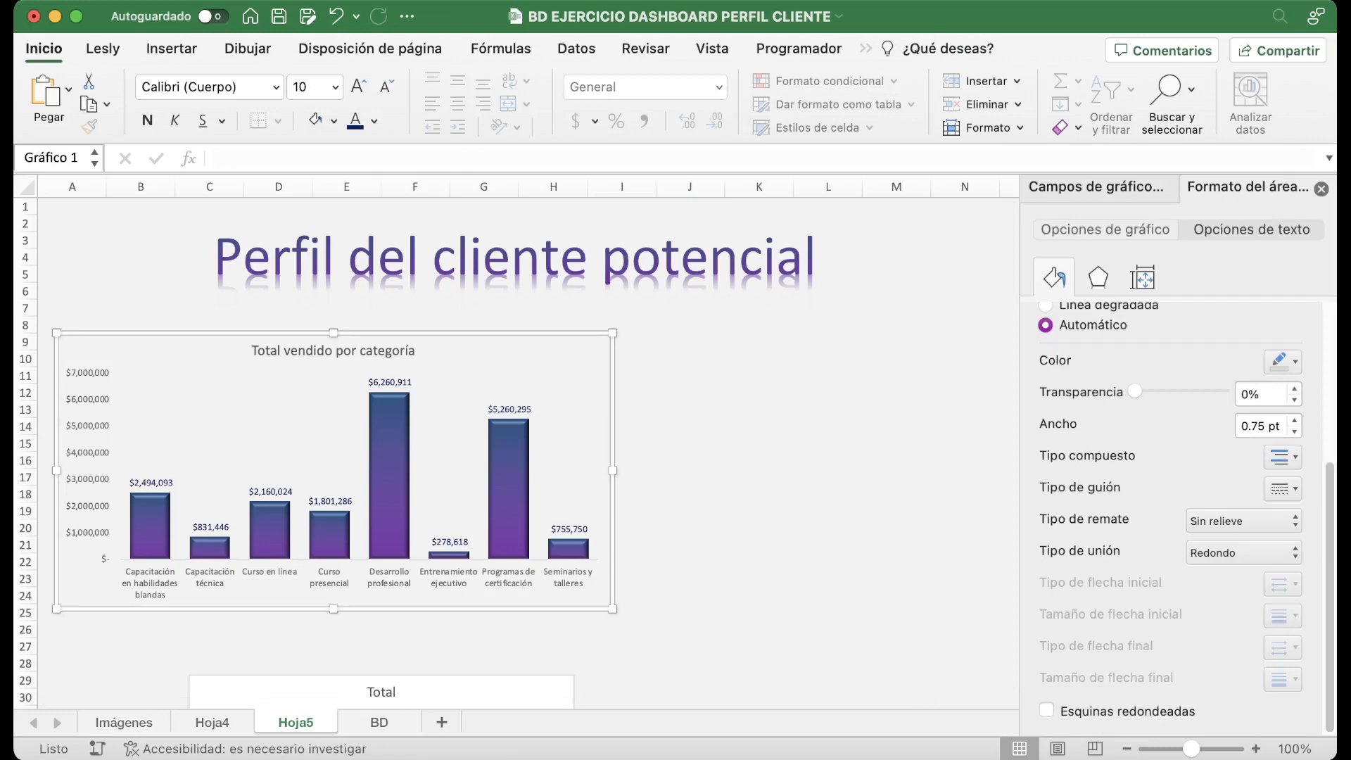
click(1047, 710)
Apply a preset outer shadow, offset to the lower right, to the category chart's area.
click(1098, 278)
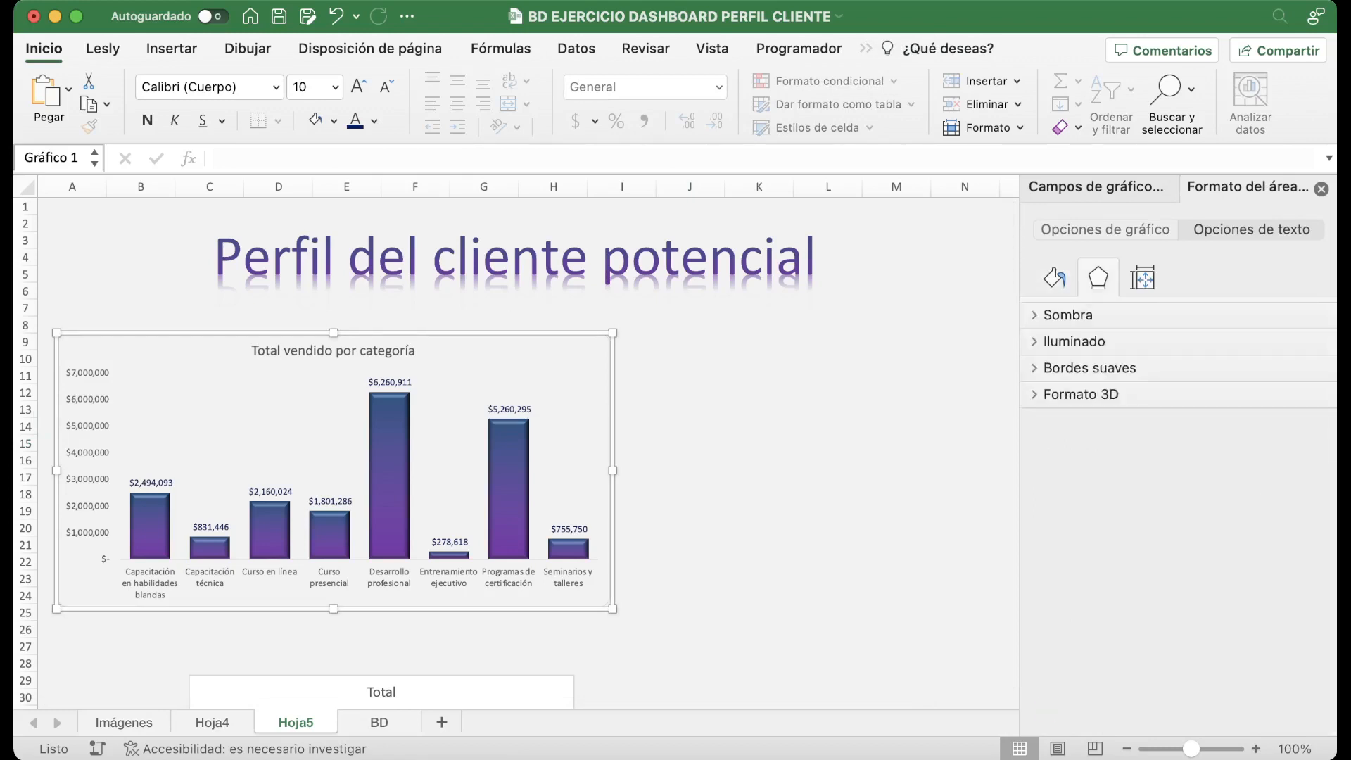
click(1068, 315)
click(1298, 352)
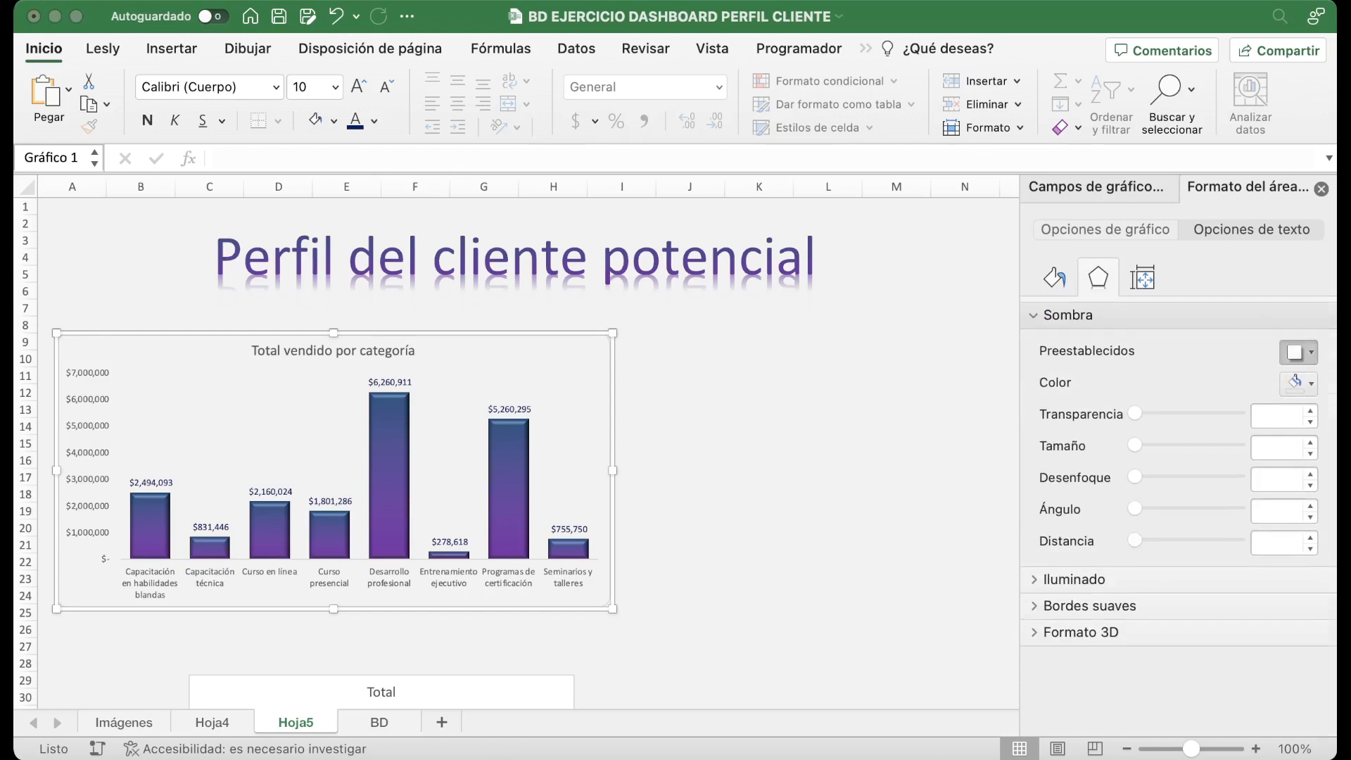
click(1232, 454)
click(828, 528)
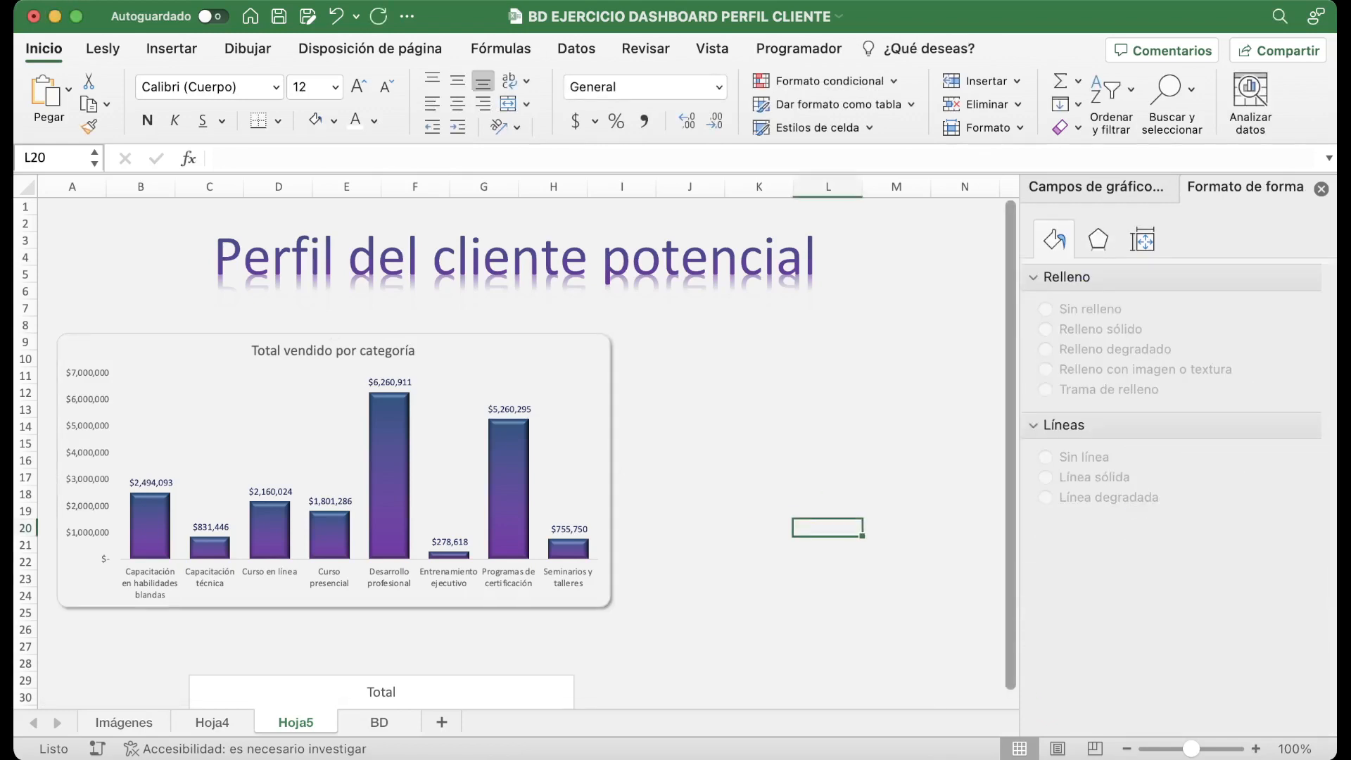
Change the font color of the category chart's title "Total vendido por categoría" to purple.
click(334, 351)
click(374, 121)
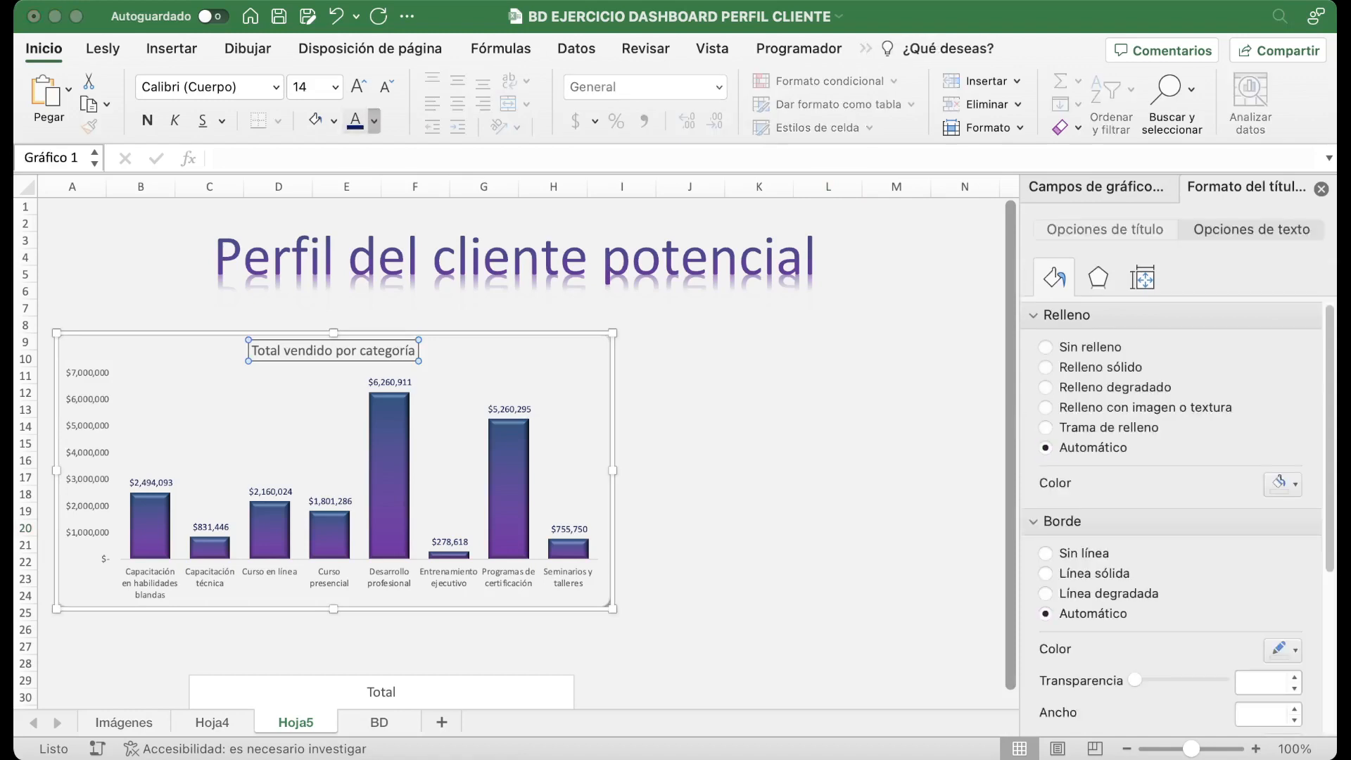
click(508, 299)
click(758, 444)
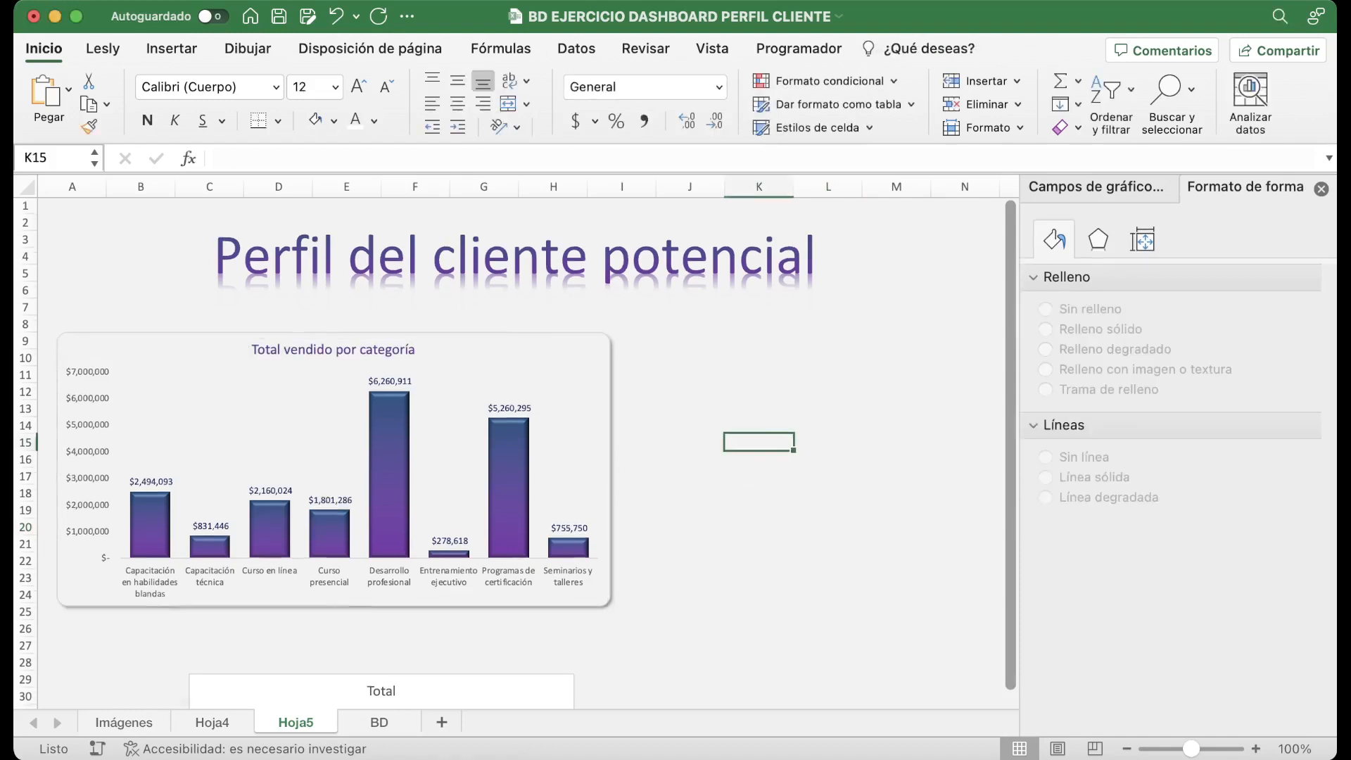
Move the 3D pie chart of courses up from below the category chart and place it beside that chart, starting at about column I.
scroll(521, 450, down, 5)
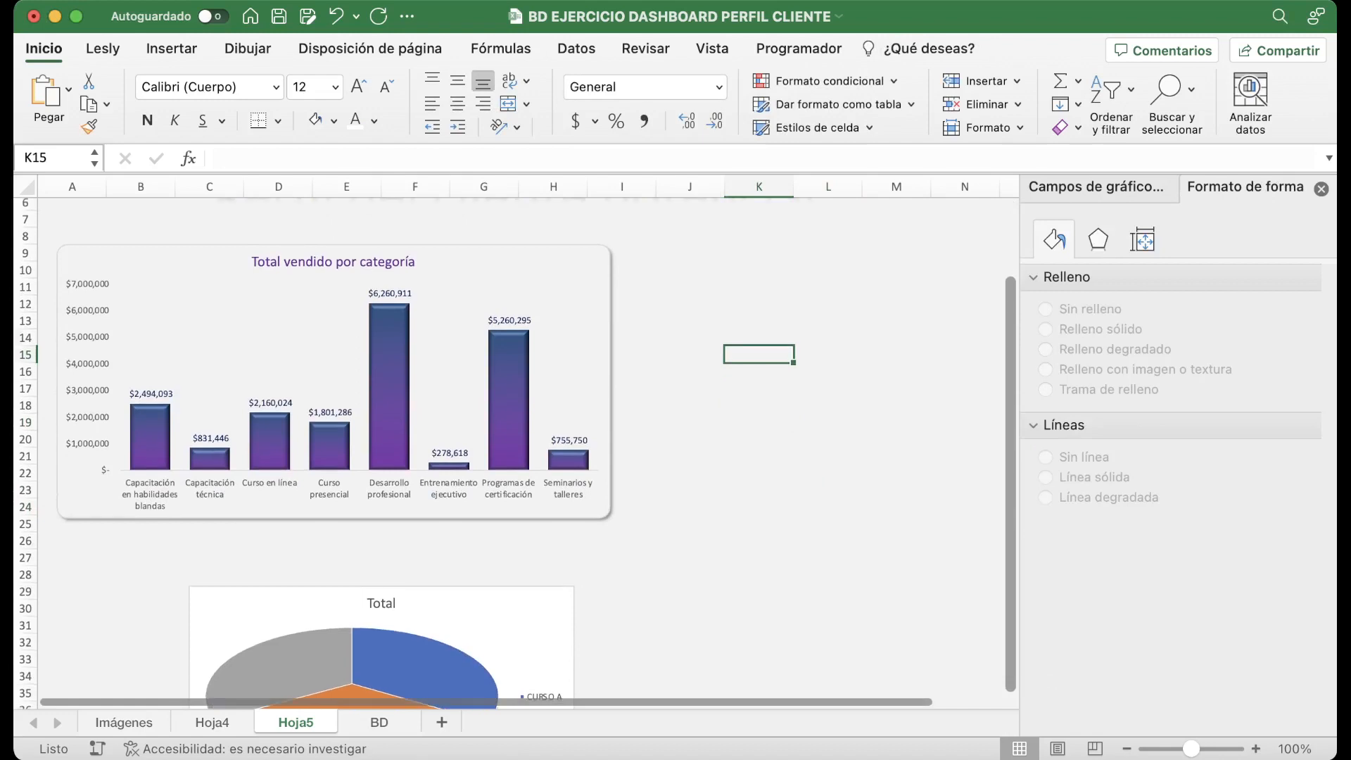
drag(486, 609, 842, 271)
scroll(842, 271, up, 5)
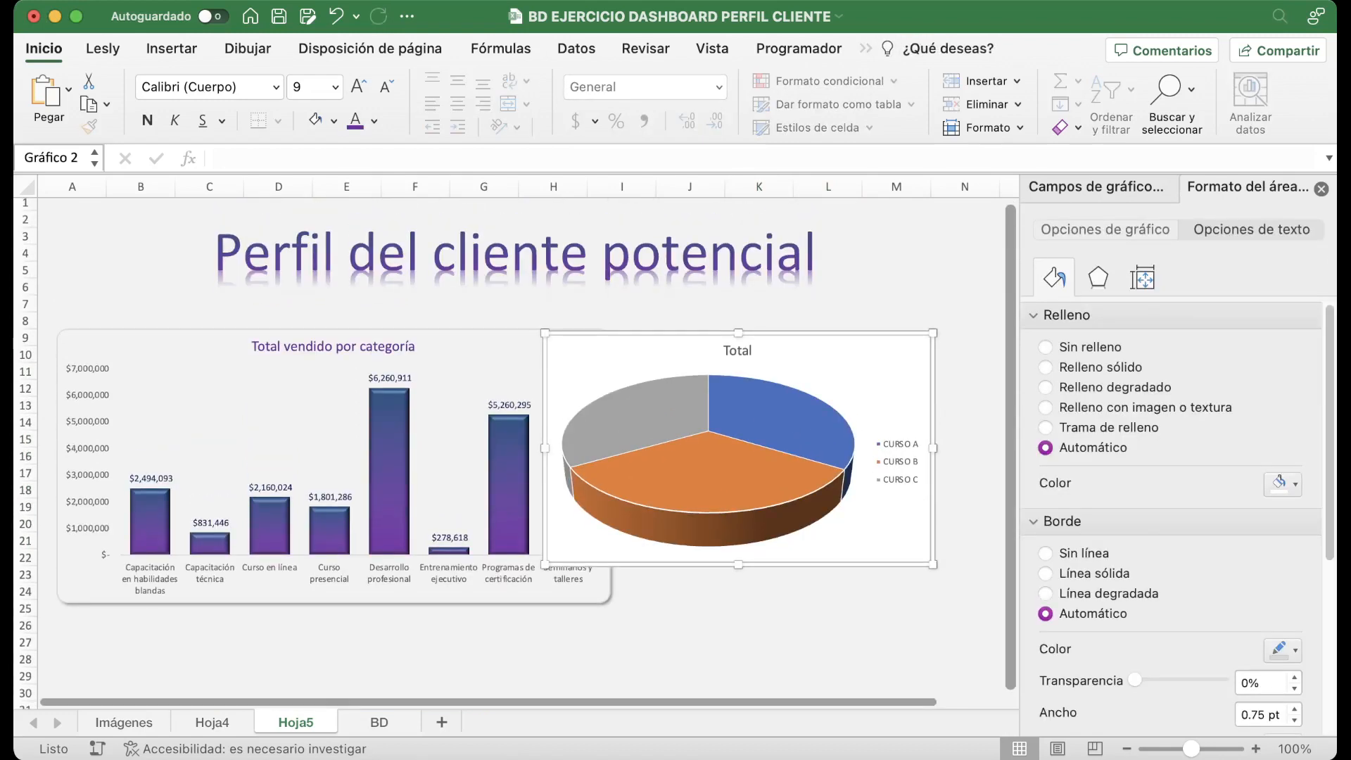
drag(837, 356, 917, 372)
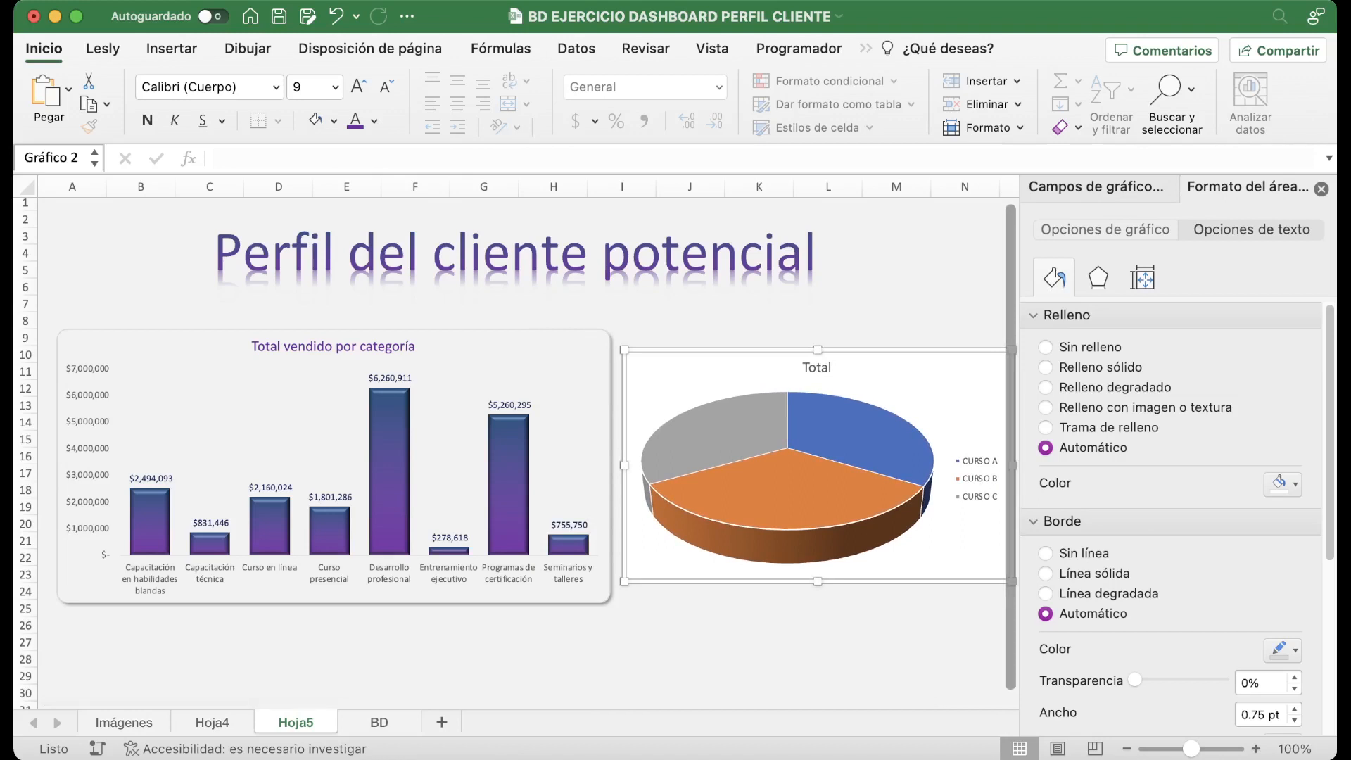
Remove the fill from the pie chart's area and give its border rounded corners.
click(1046, 347)
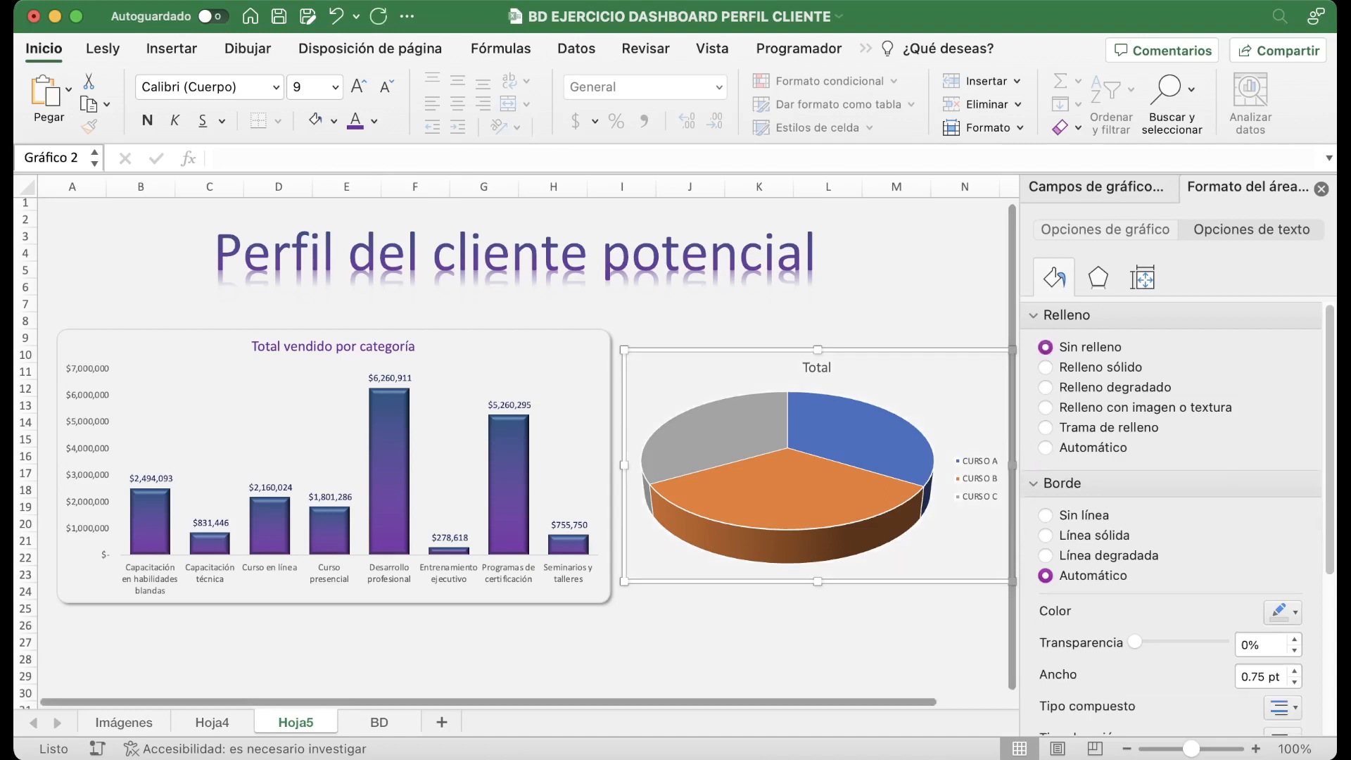
scroll(1172, 493, down, 5)
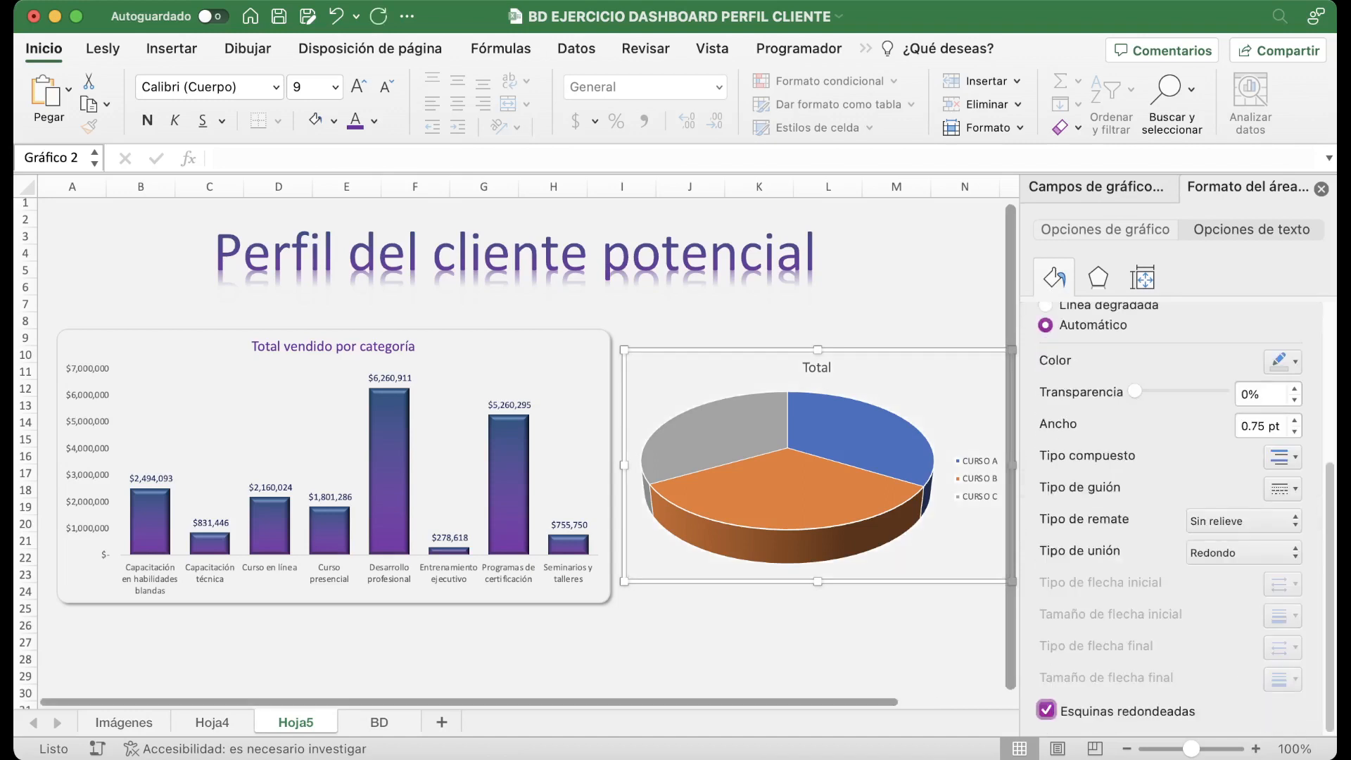
Apply a preset outer shadow, offset to the lower right, to the pie chart's area.
click(1098, 278)
click(1299, 353)
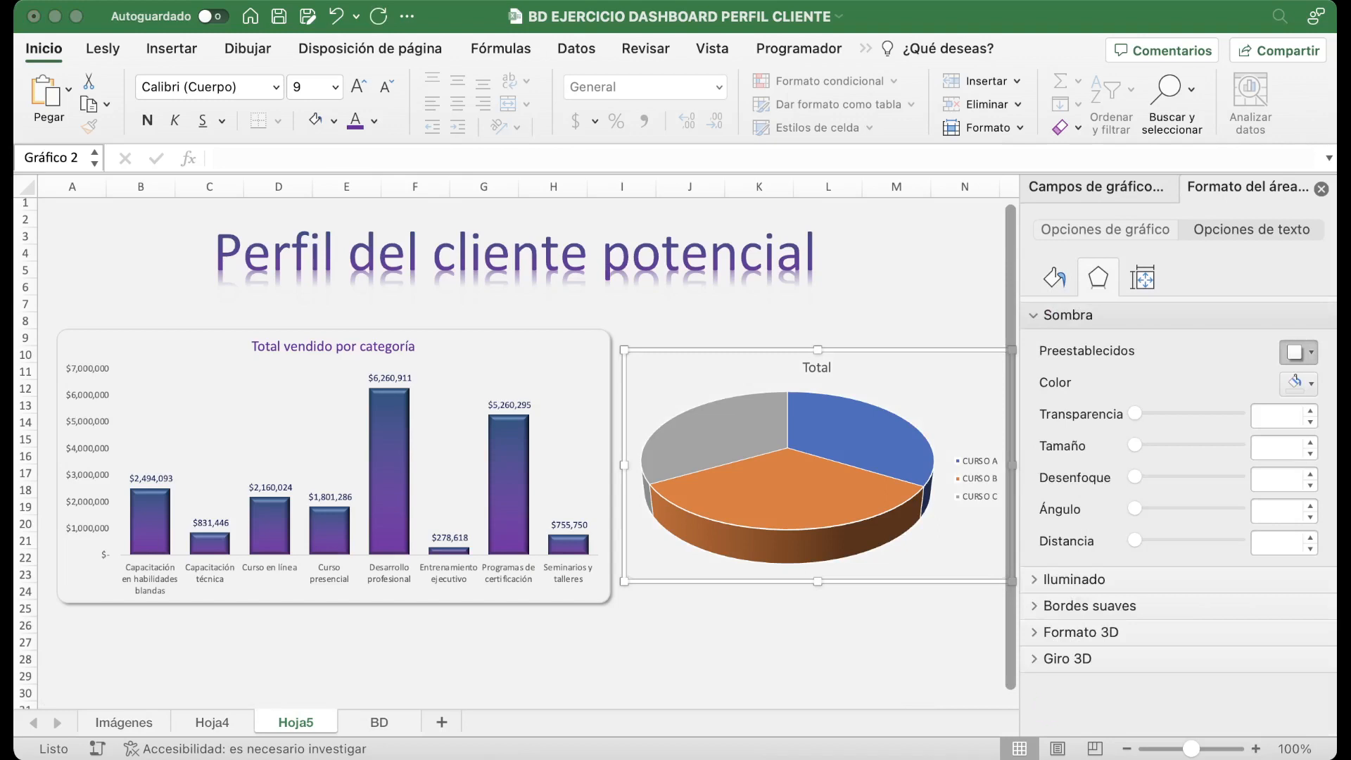
click(1196, 447)
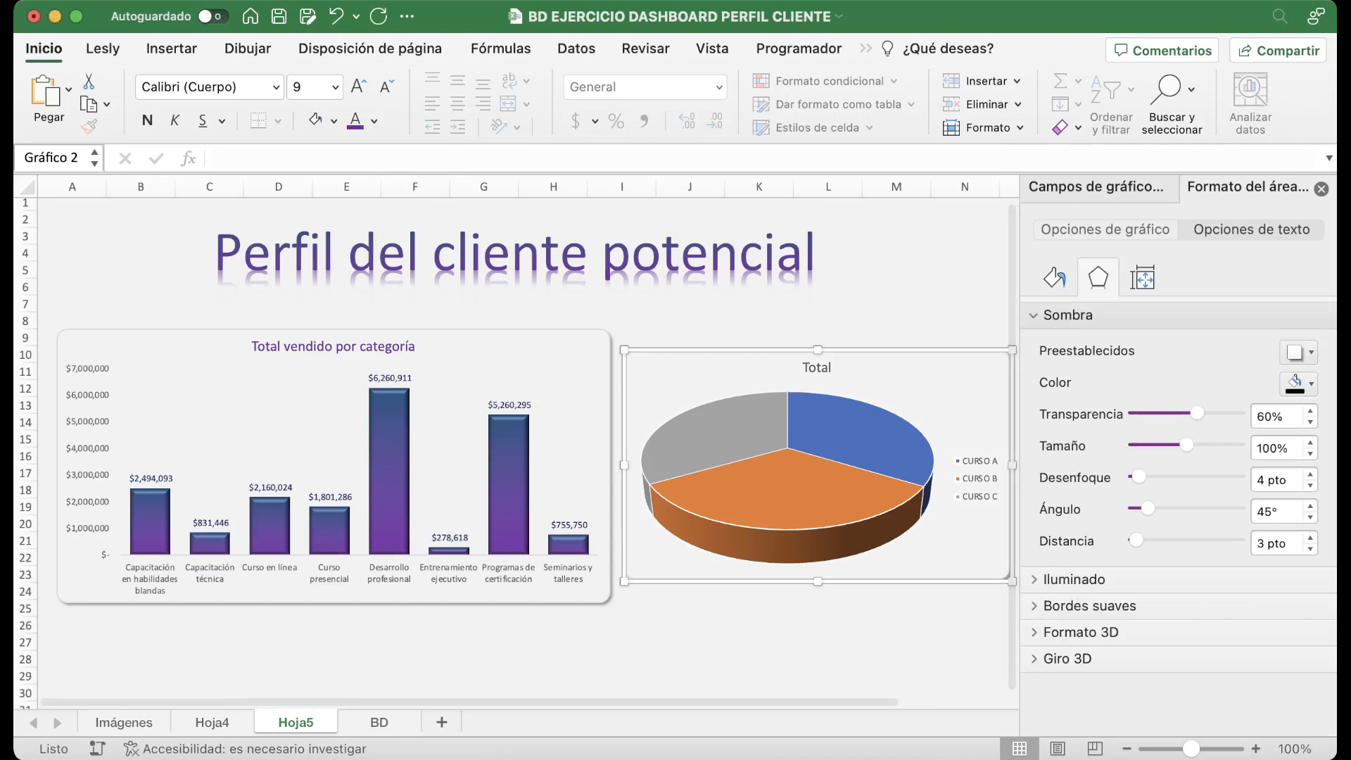
Replace the pie chart's title with "Vendido por tipo de curso".
click(817, 367)
double_click(817, 368)
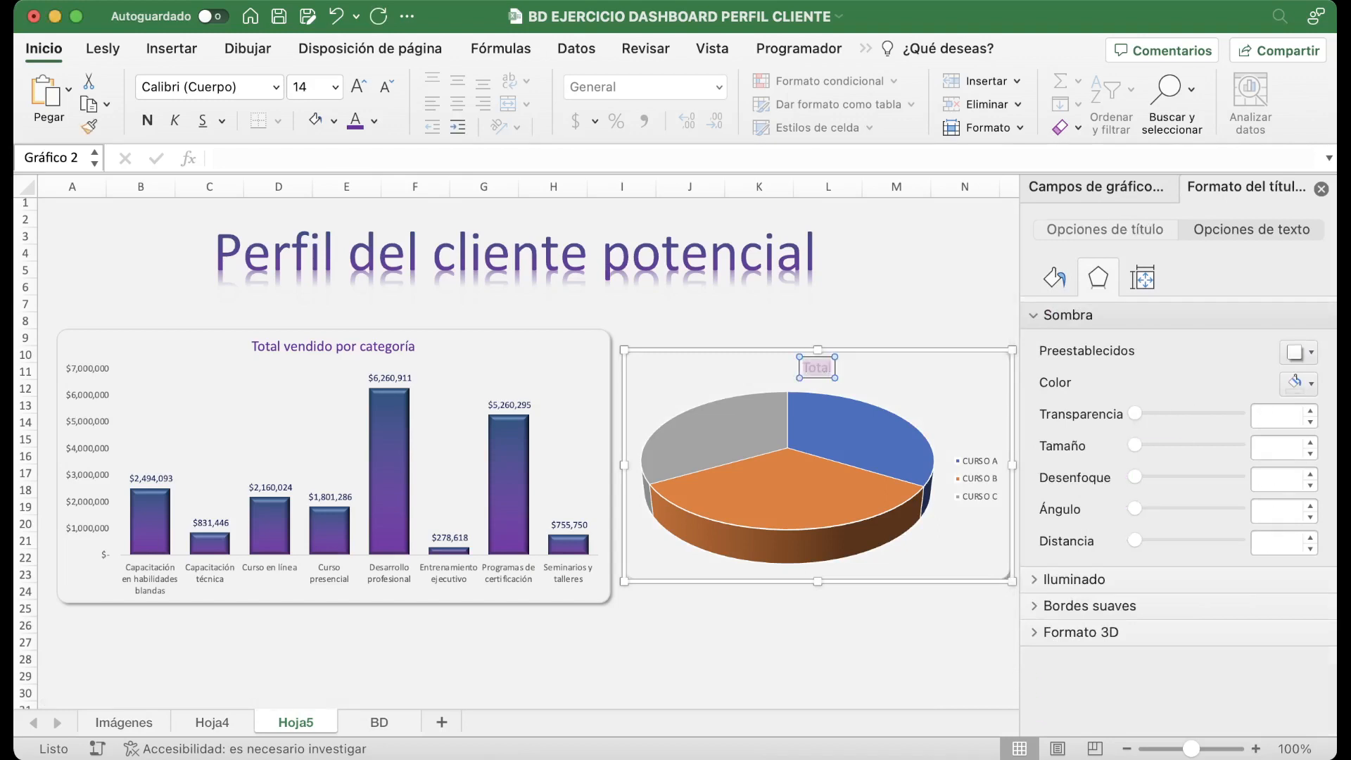
text(Vendido)
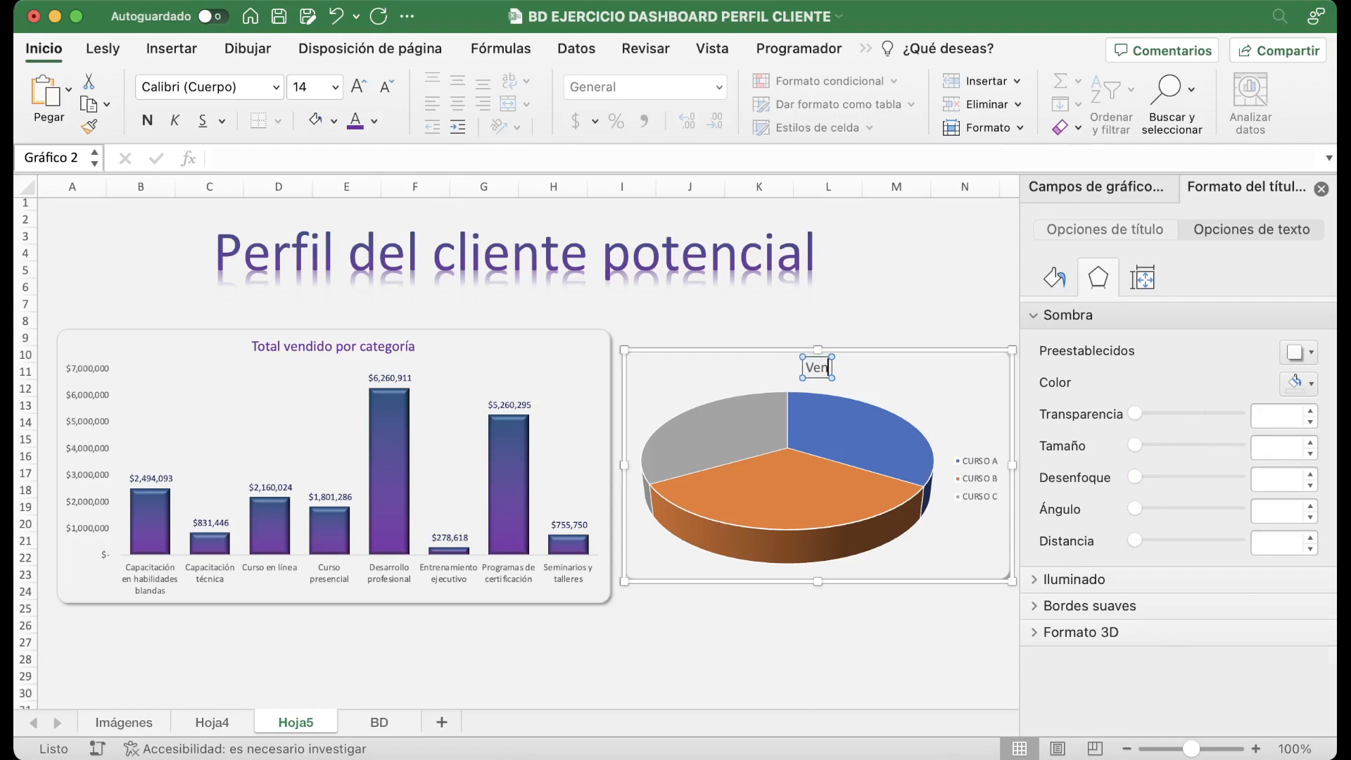
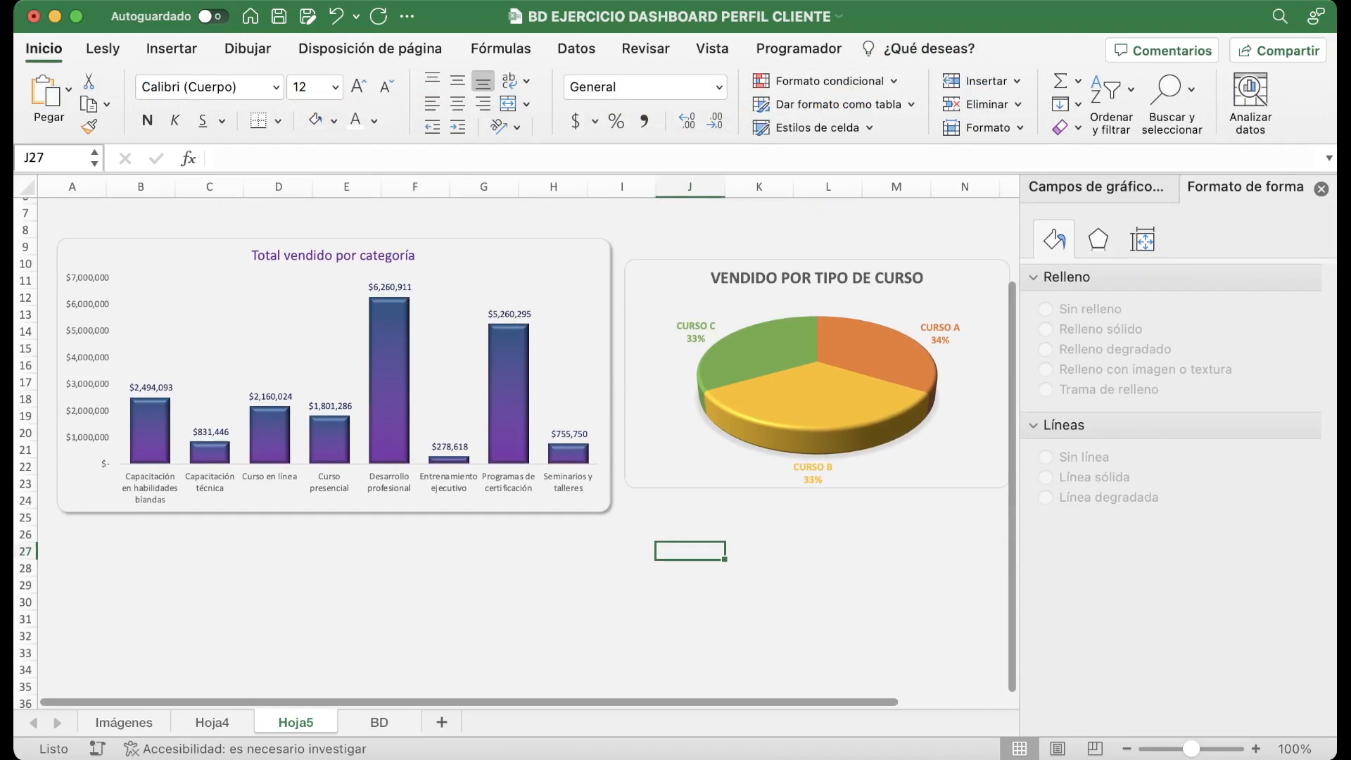
Apply a preset outer shadow, offset down and to the right, to the chart area of the course-type pie chart.
scroll(520, 443, right, 3)
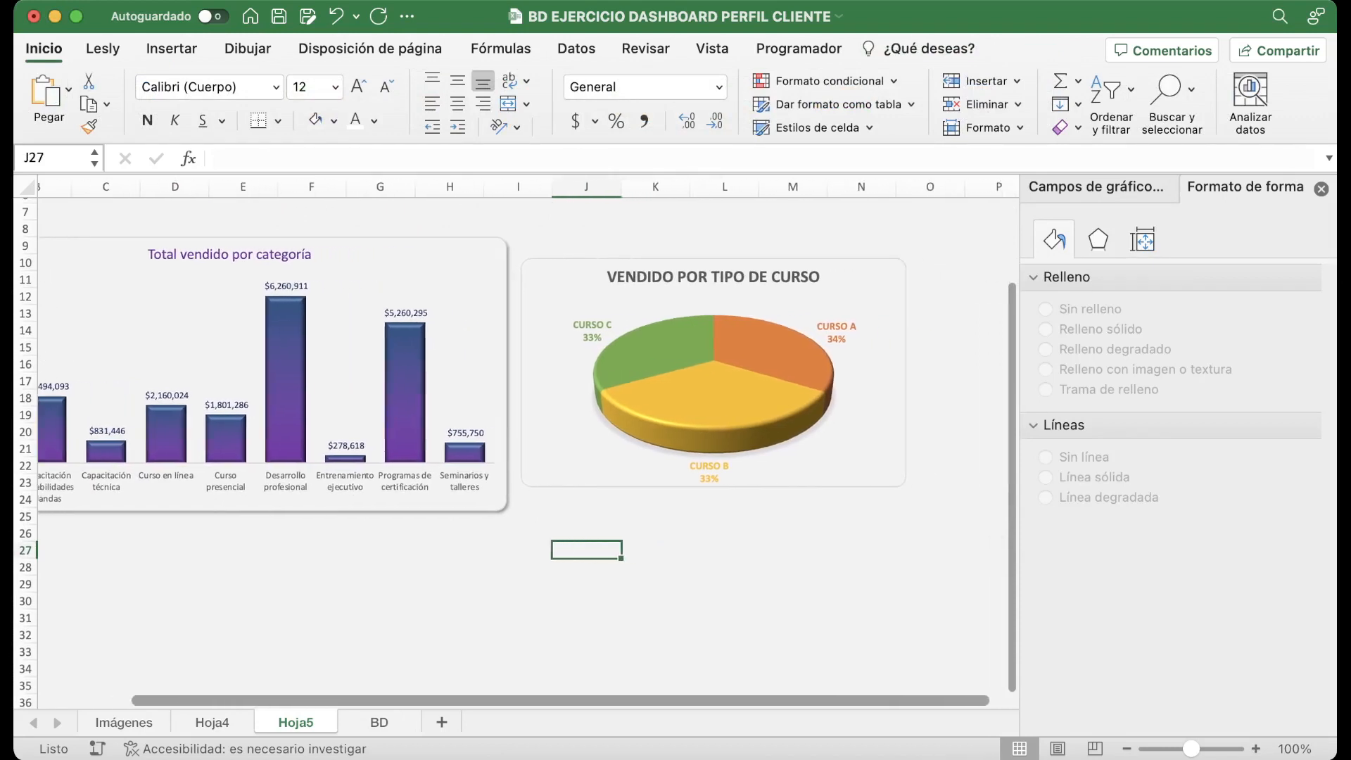
click(864, 489)
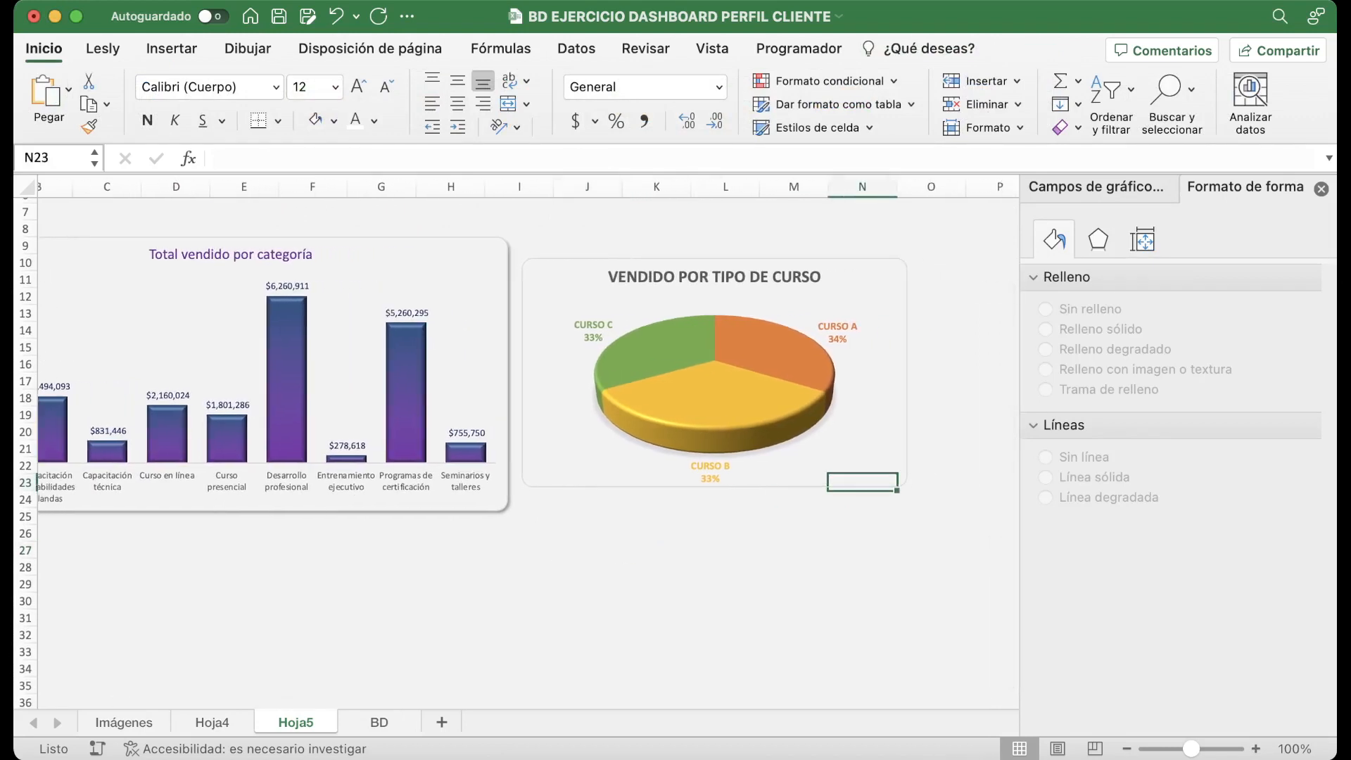
click(868, 476)
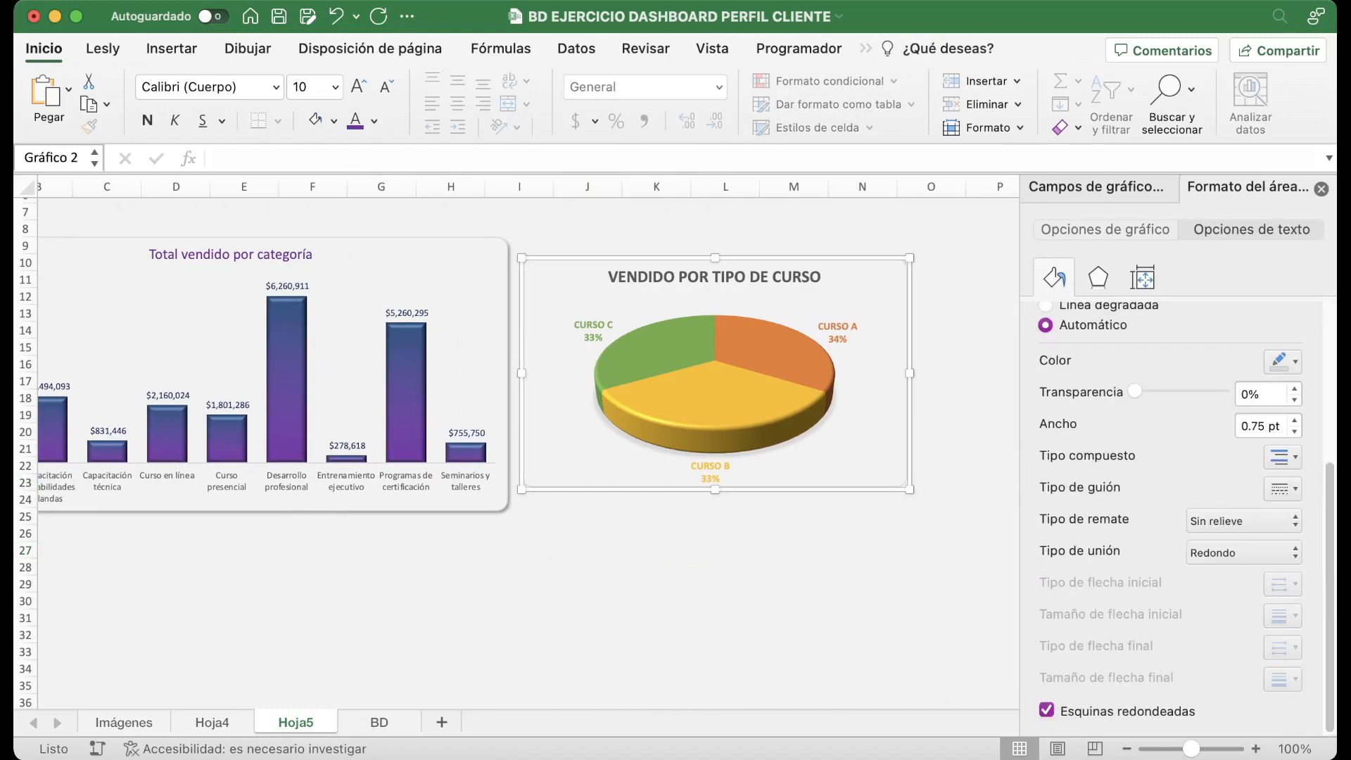
click(1099, 278)
click(1298, 352)
click(1196, 436)
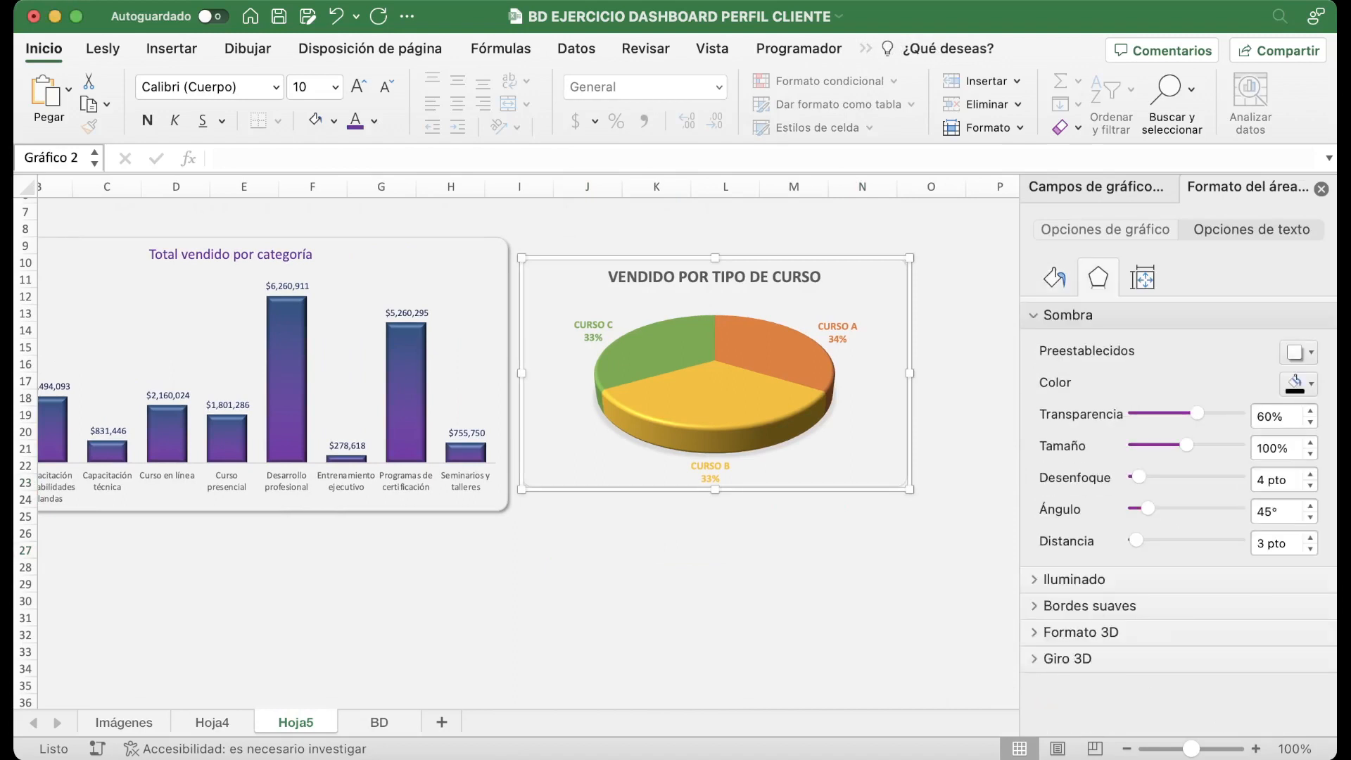
click(794, 568)
scroll(794, 568, up, 3)
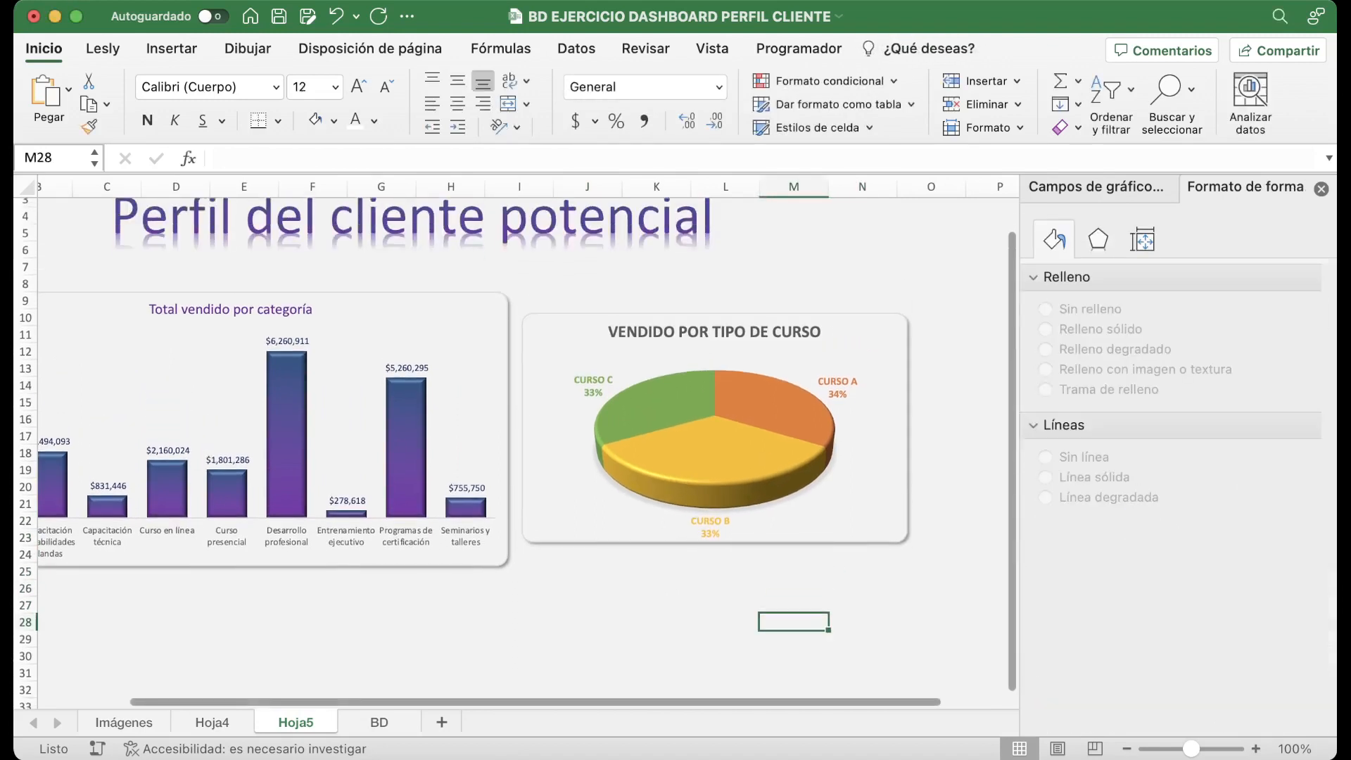
scroll(521, 443, left, 3)
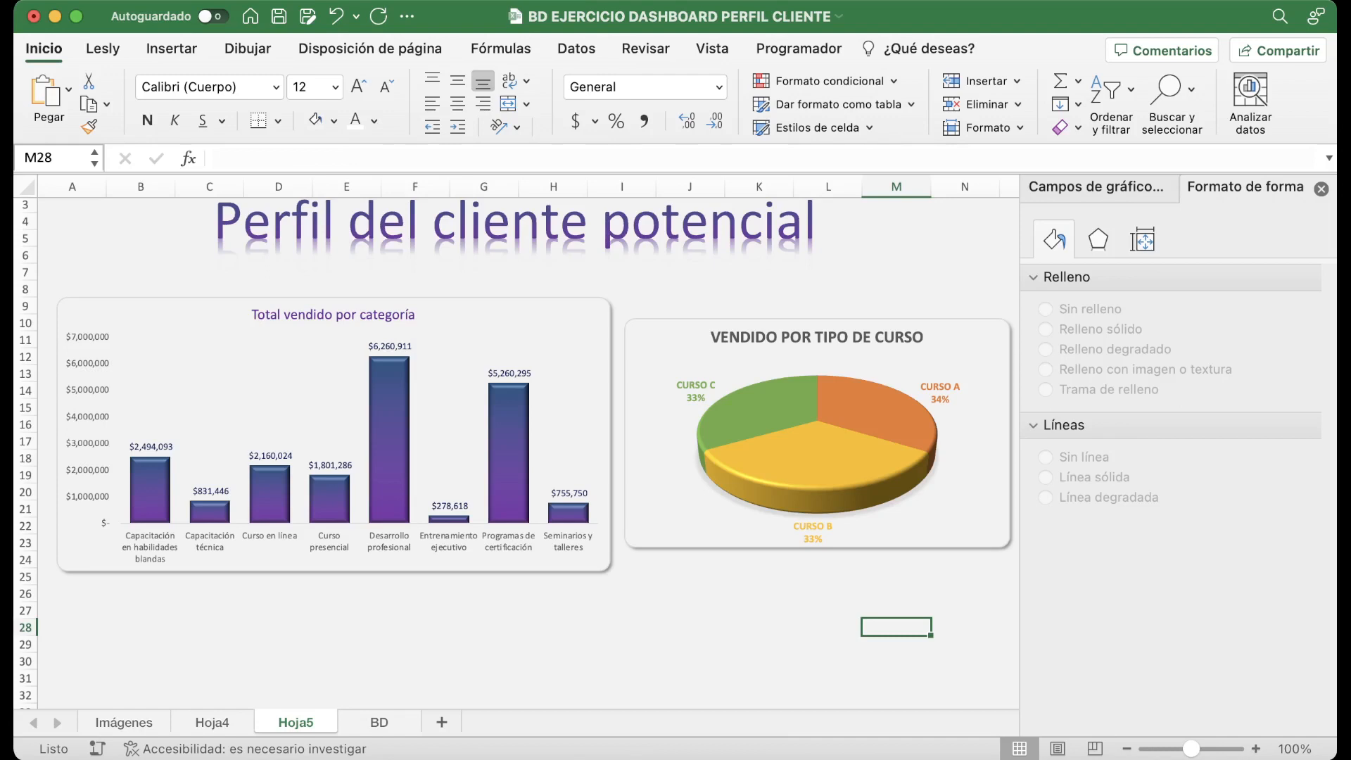
Move the Mexico map chart beneath the category column chart and enlarge it to span about rows 26 to 47 and columns A to G.
scroll(514, 451, down, 10)
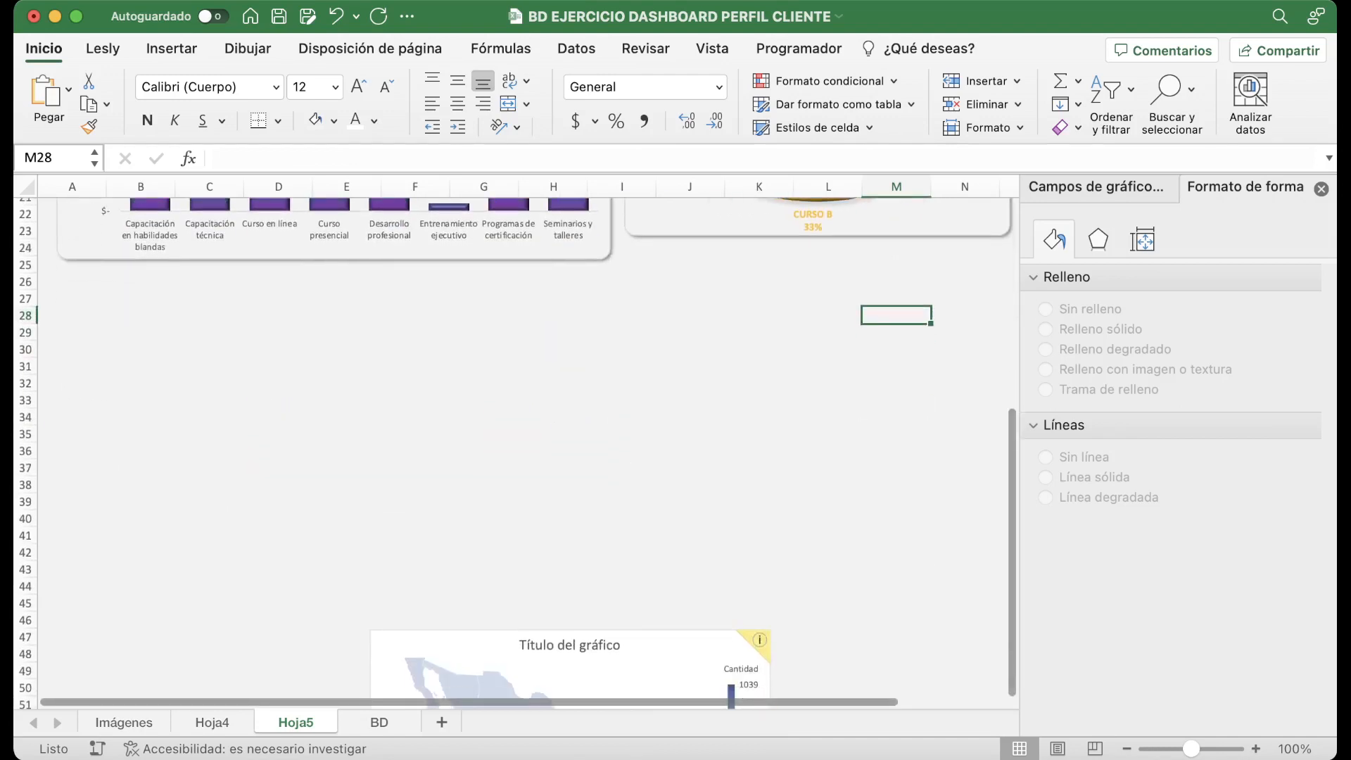
click(554, 401)
drag(478, 651, 176, 301)
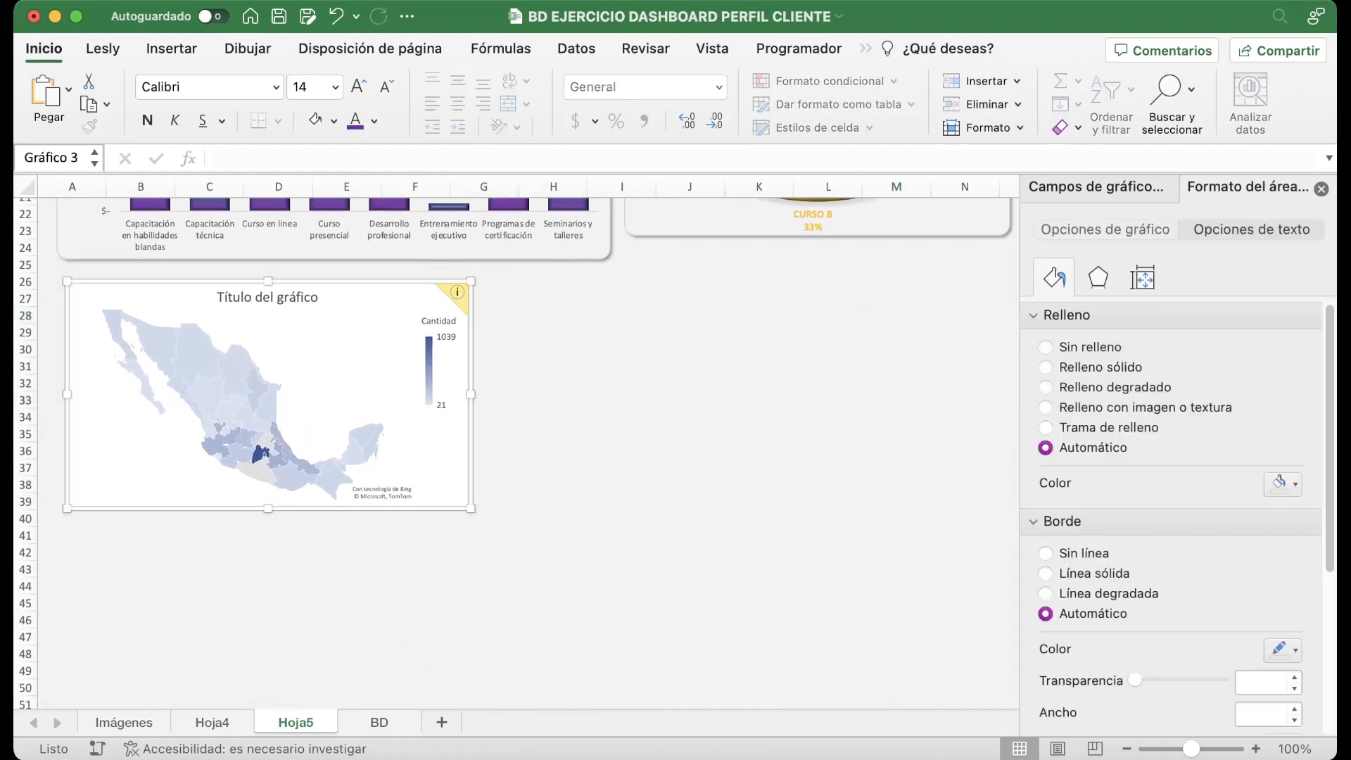
drag(471, 508, 526, 640)
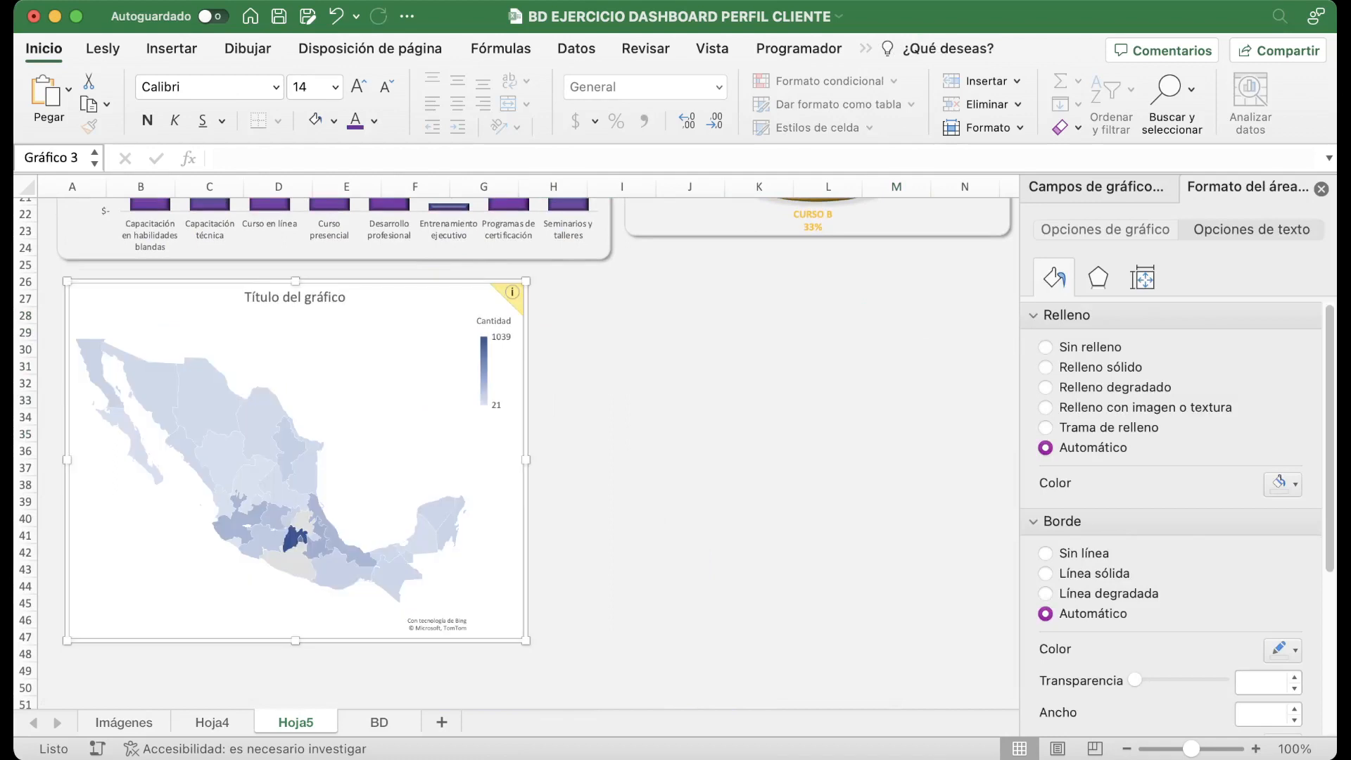
Change the map chart's title to "Estado de residencia del cliente potencial".
triple_click(295, 297)
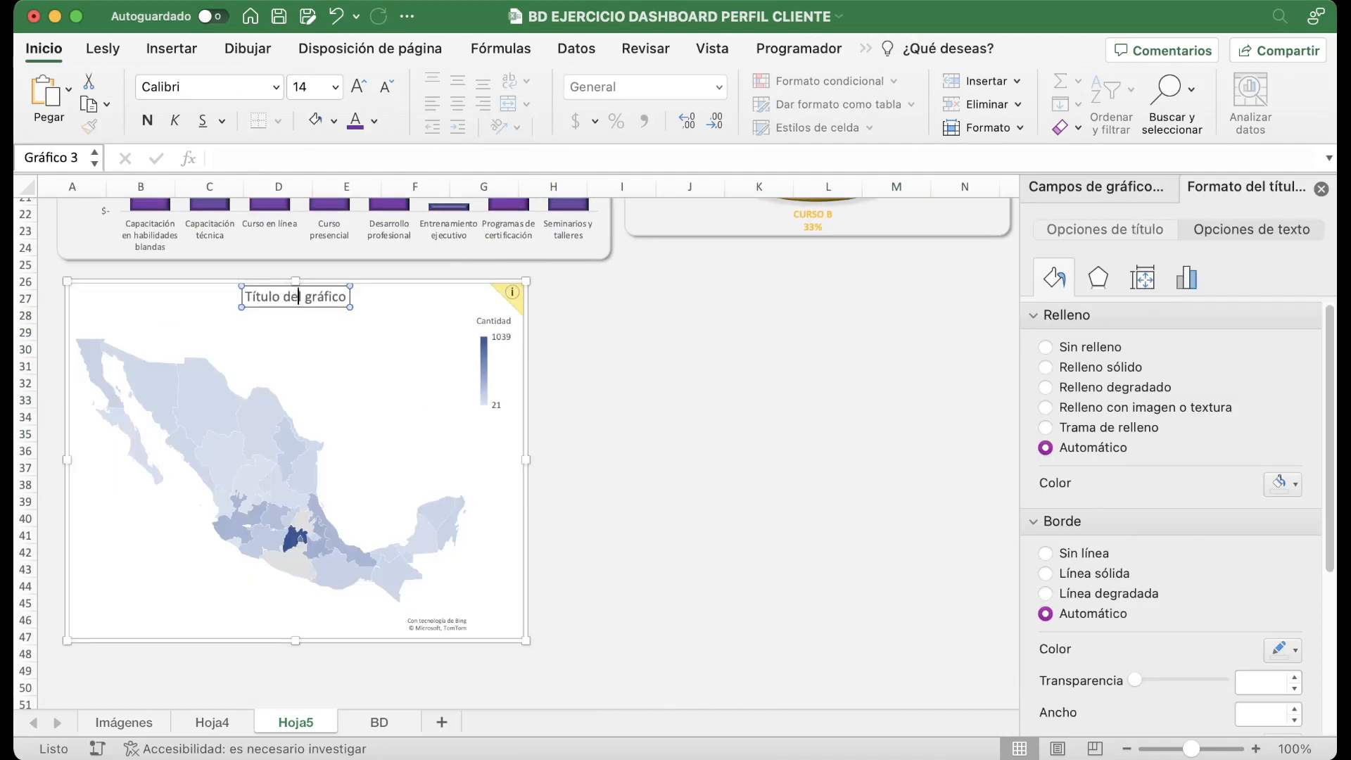
text(Estado de residencia del)
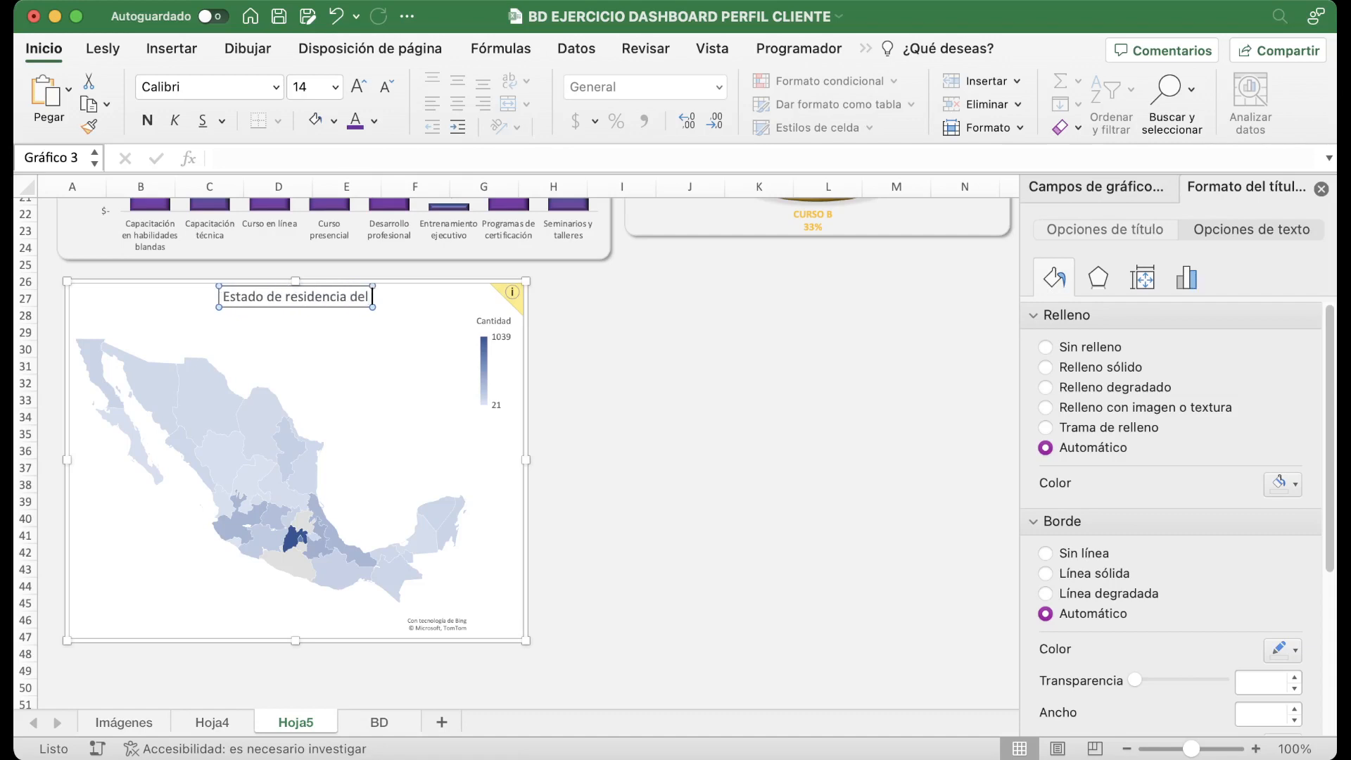
text( cliente potencial)
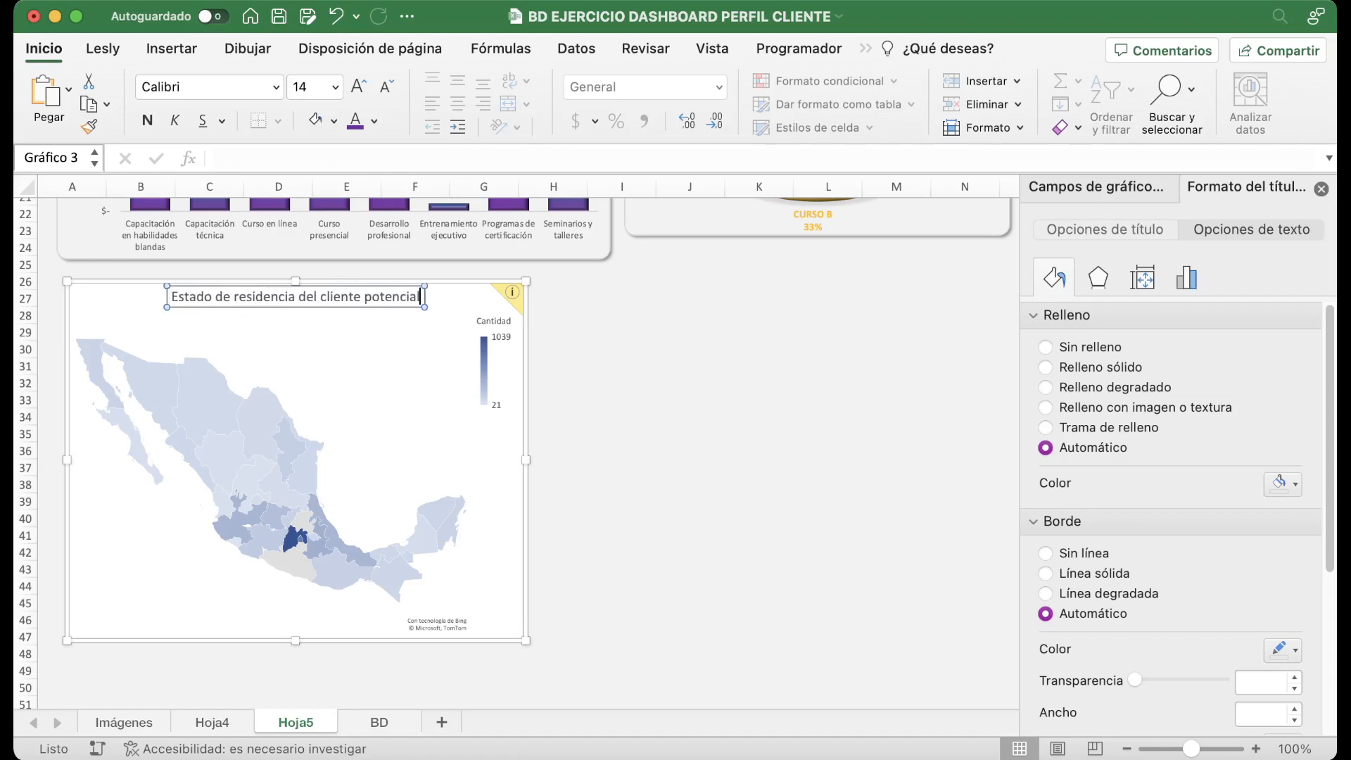
click(395, 380)
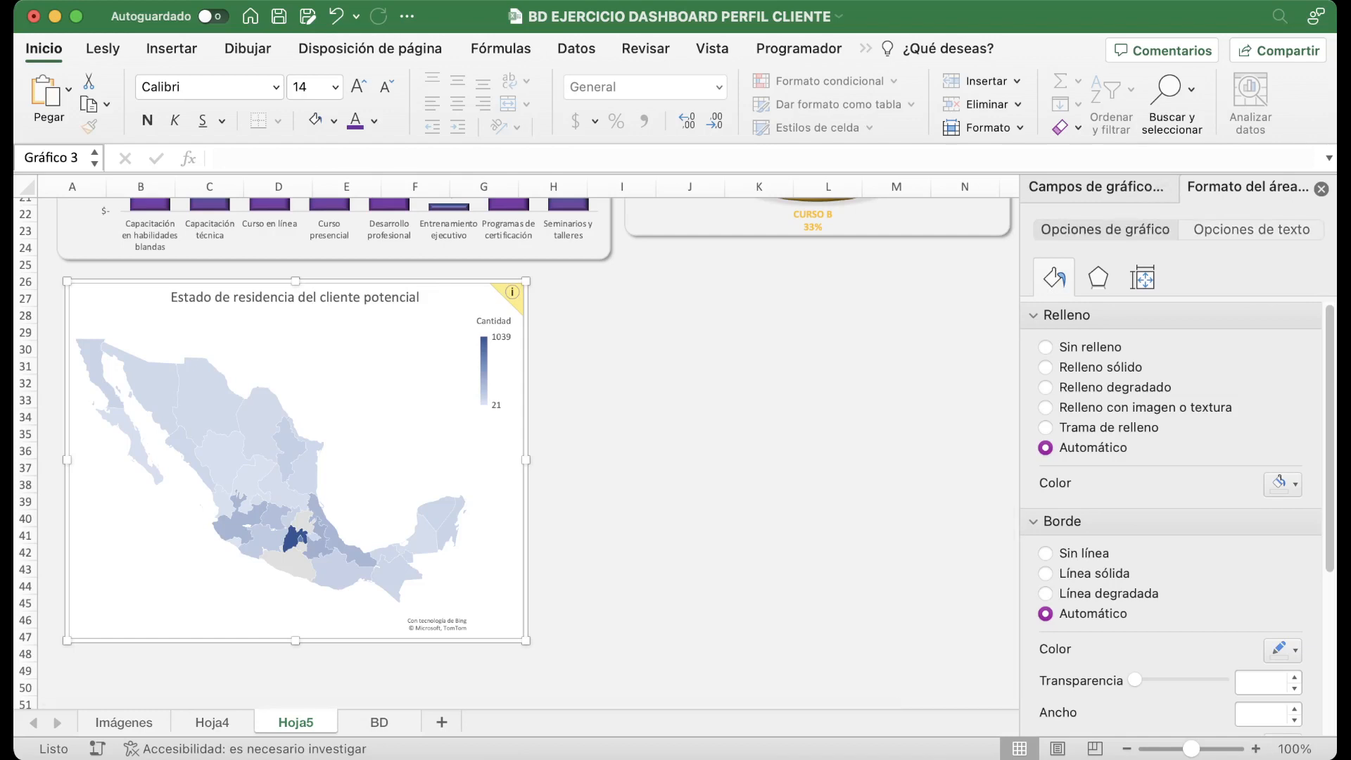
Set the map chart area to no fill and apply the fourth chart style with dark state outlines.
click(1034, 316)
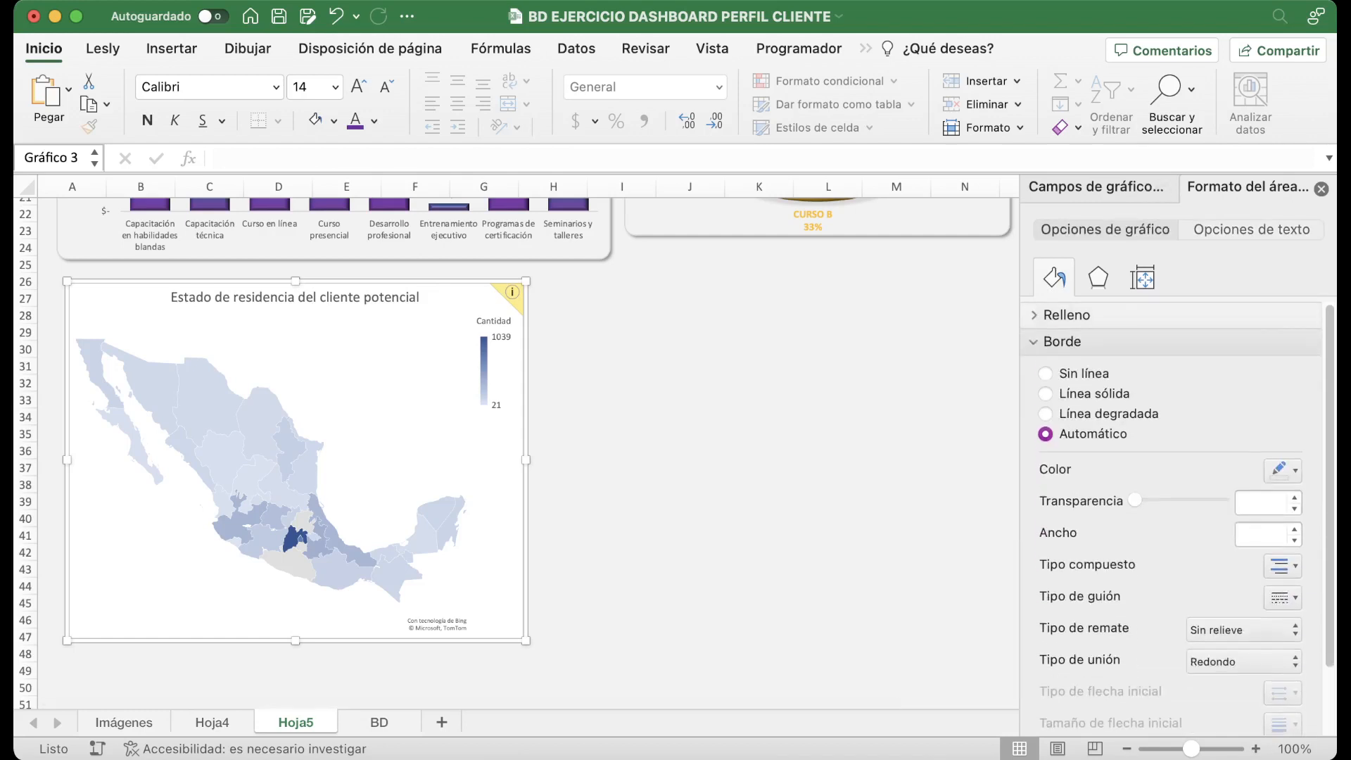
click(1034, 316)
click(1046, 347)
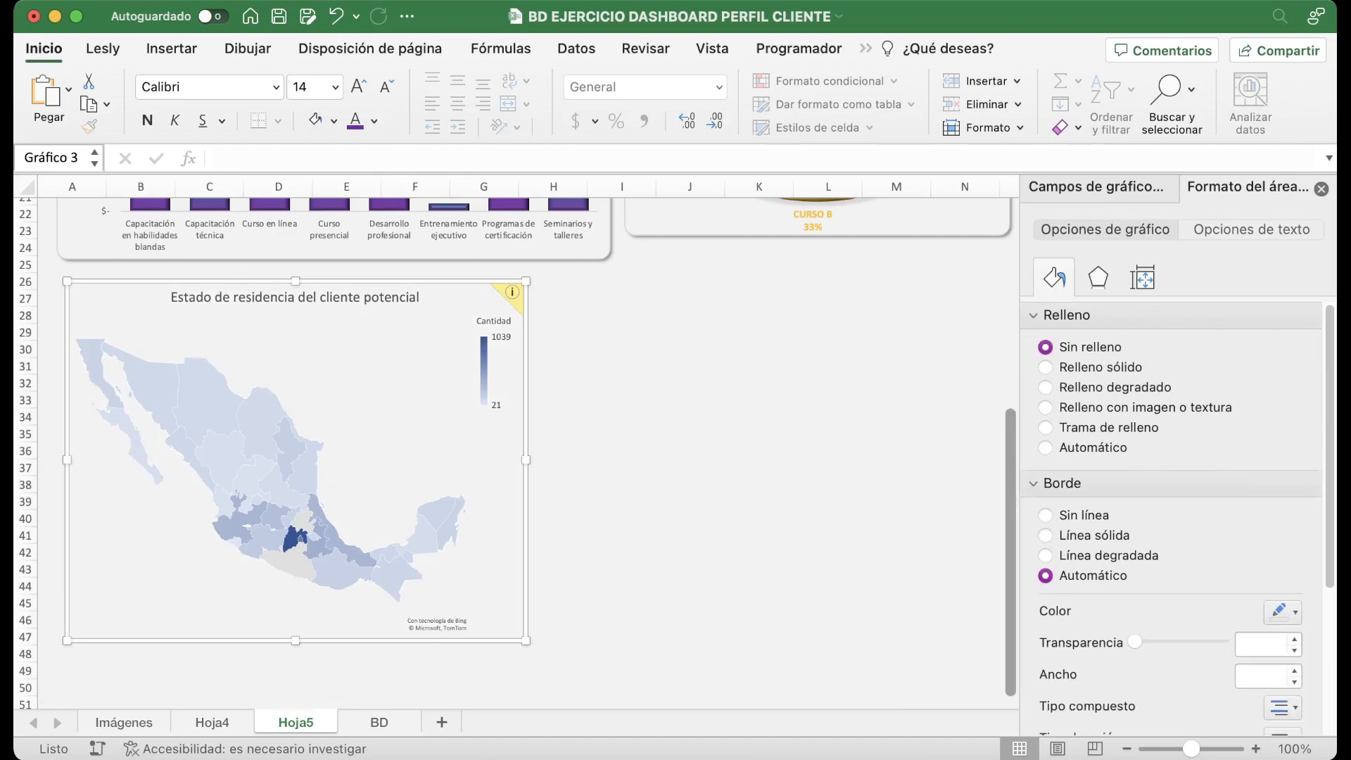
click(866, 49)
click(640, 101)
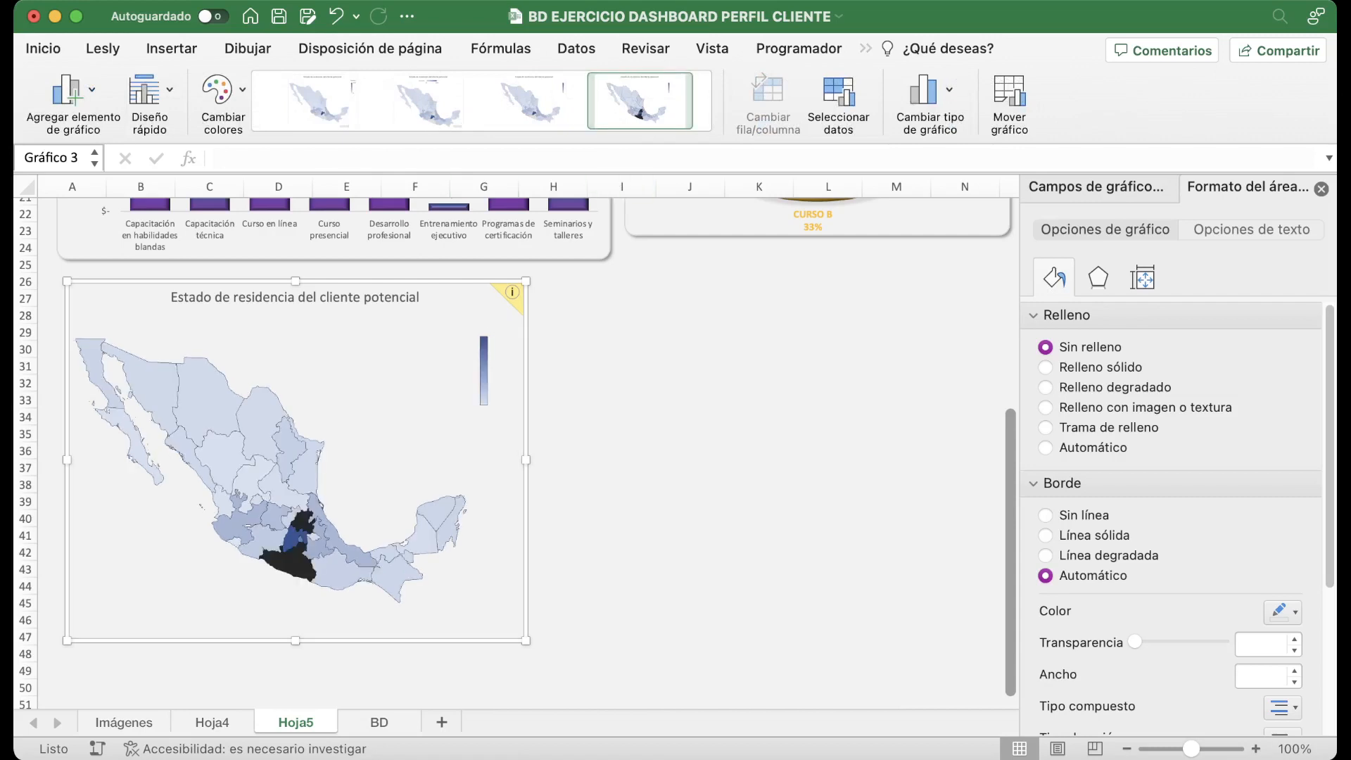
Change the text colour of the map chart's Cantidad legend to purple.
click(484, 371)
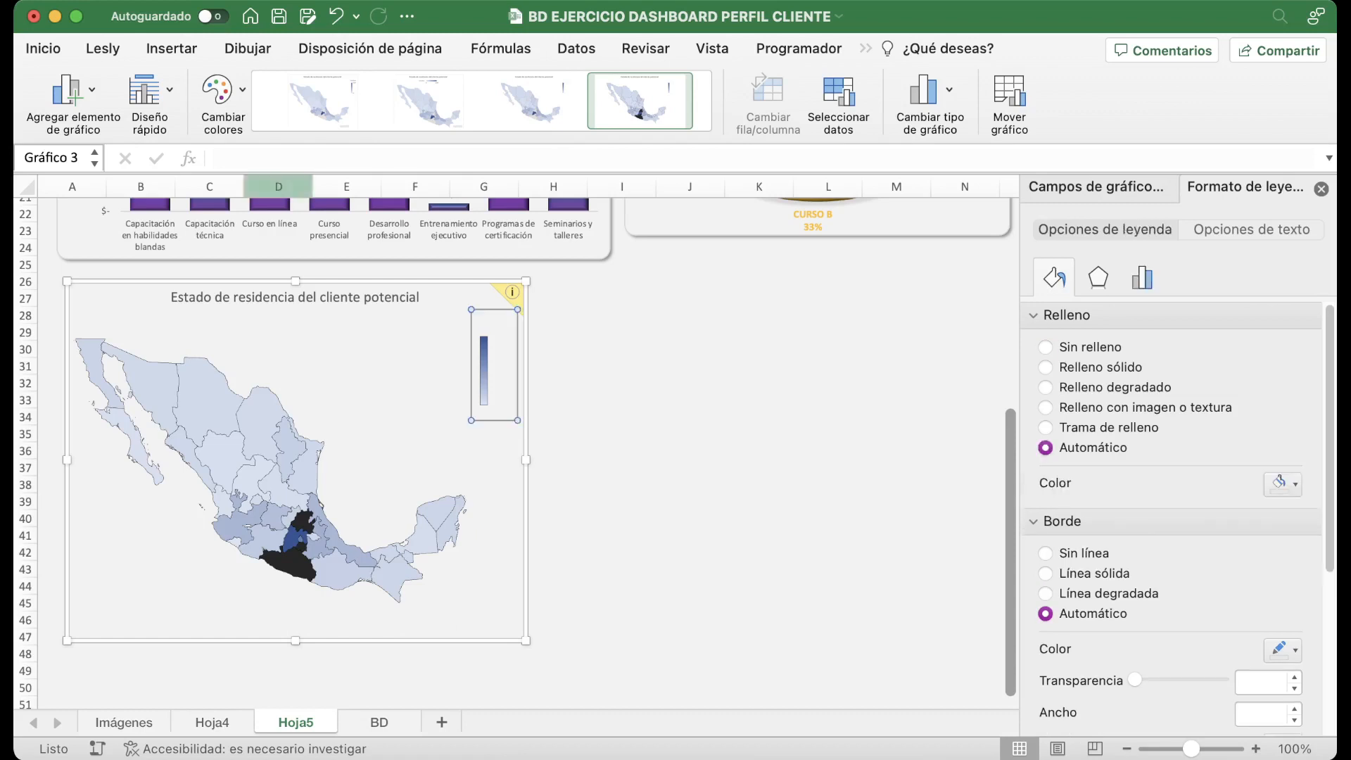
click(44, 48)
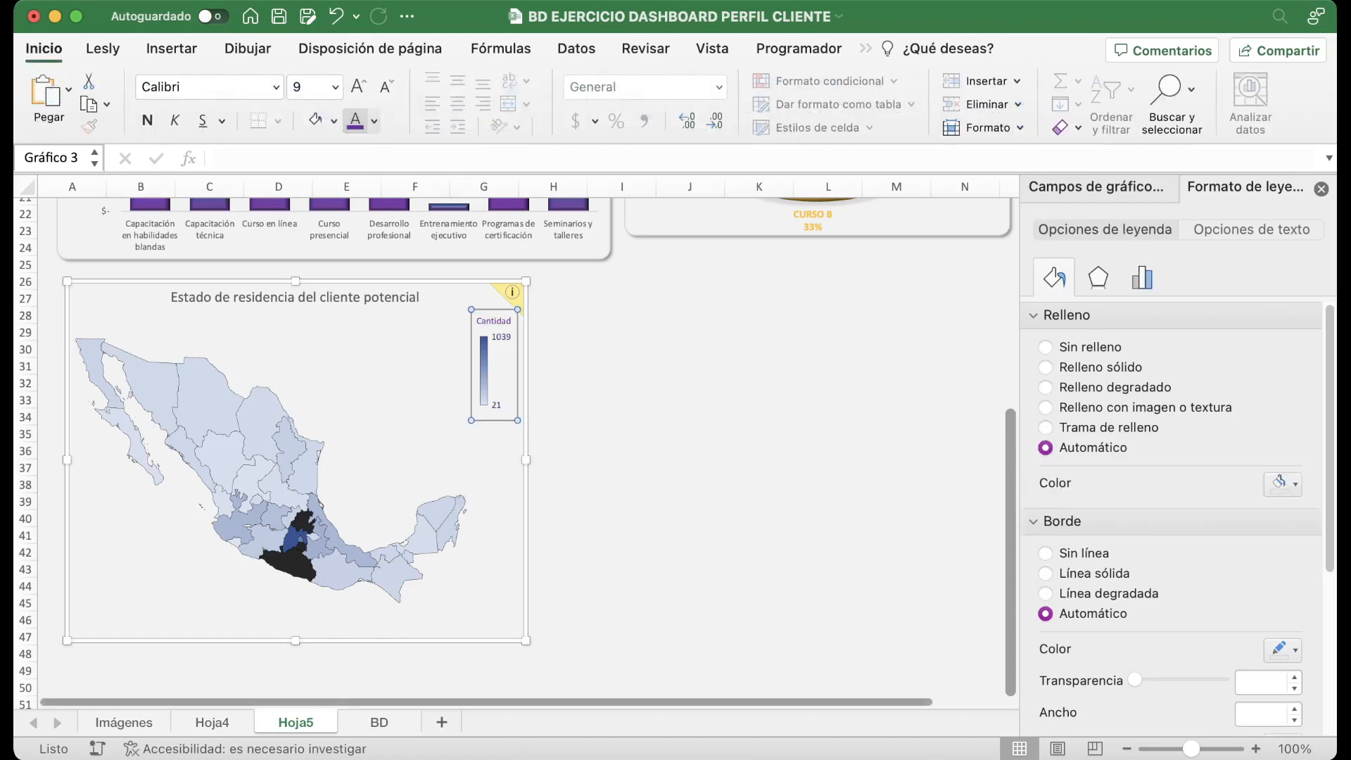
click(394, 416)
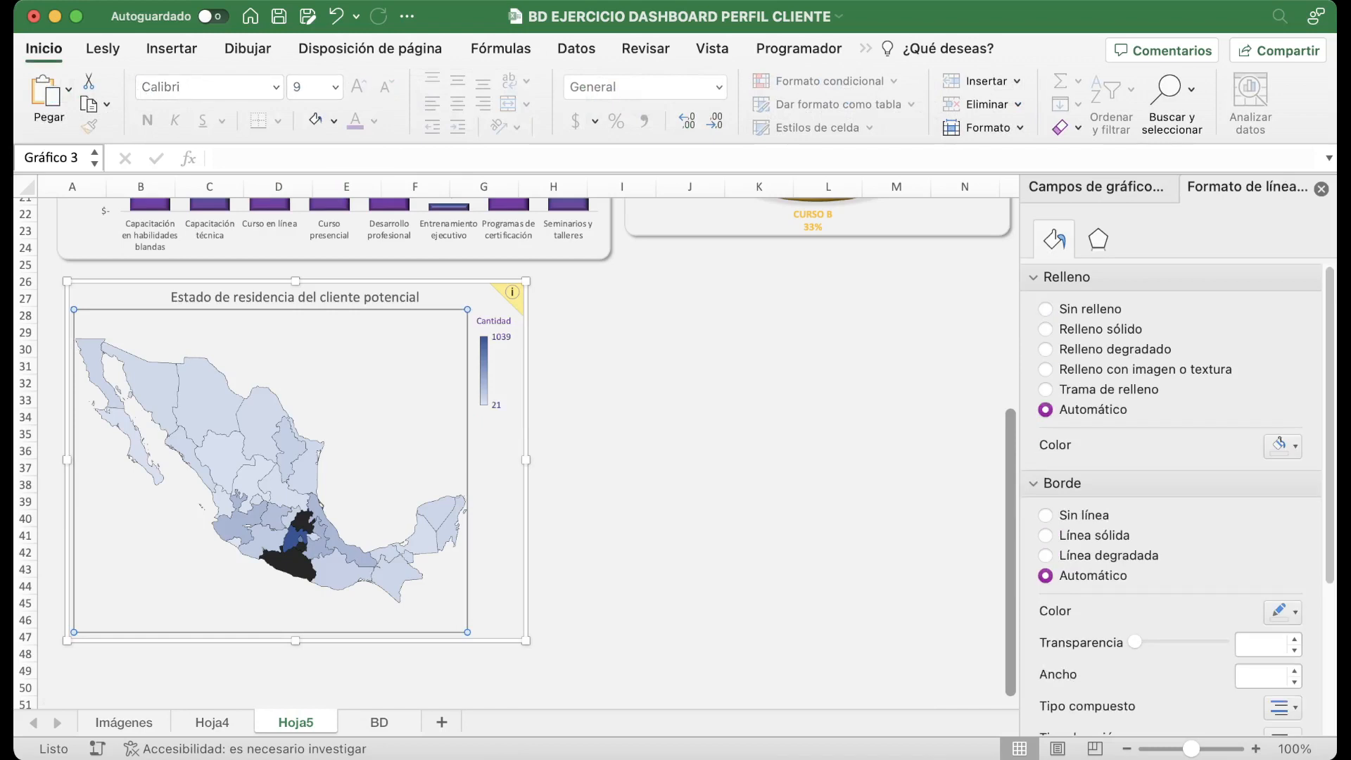
click(281, 478)
click(497, 492)
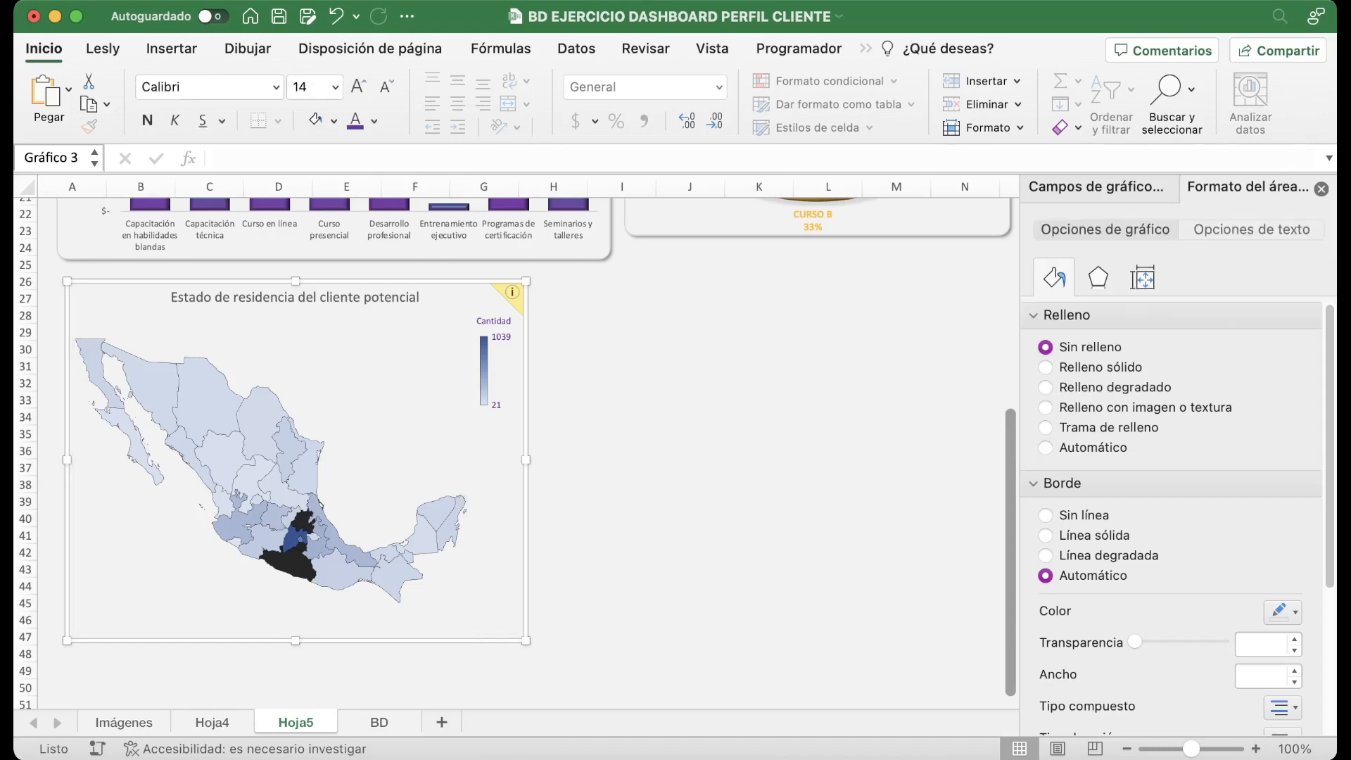
Change the map chart title's font colour to purple to match its legend.
scroll(1172, 493, down, 5)
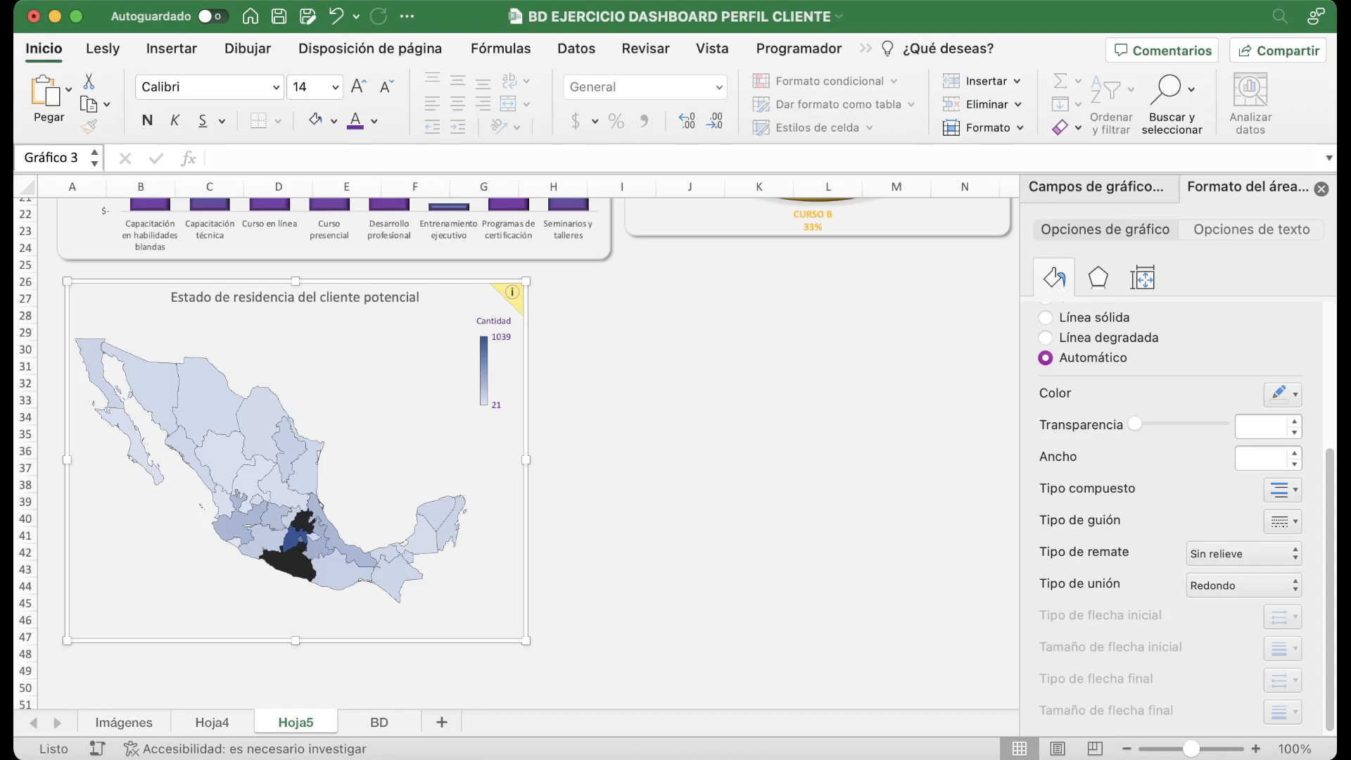
scroll(518, 450, up, 3)
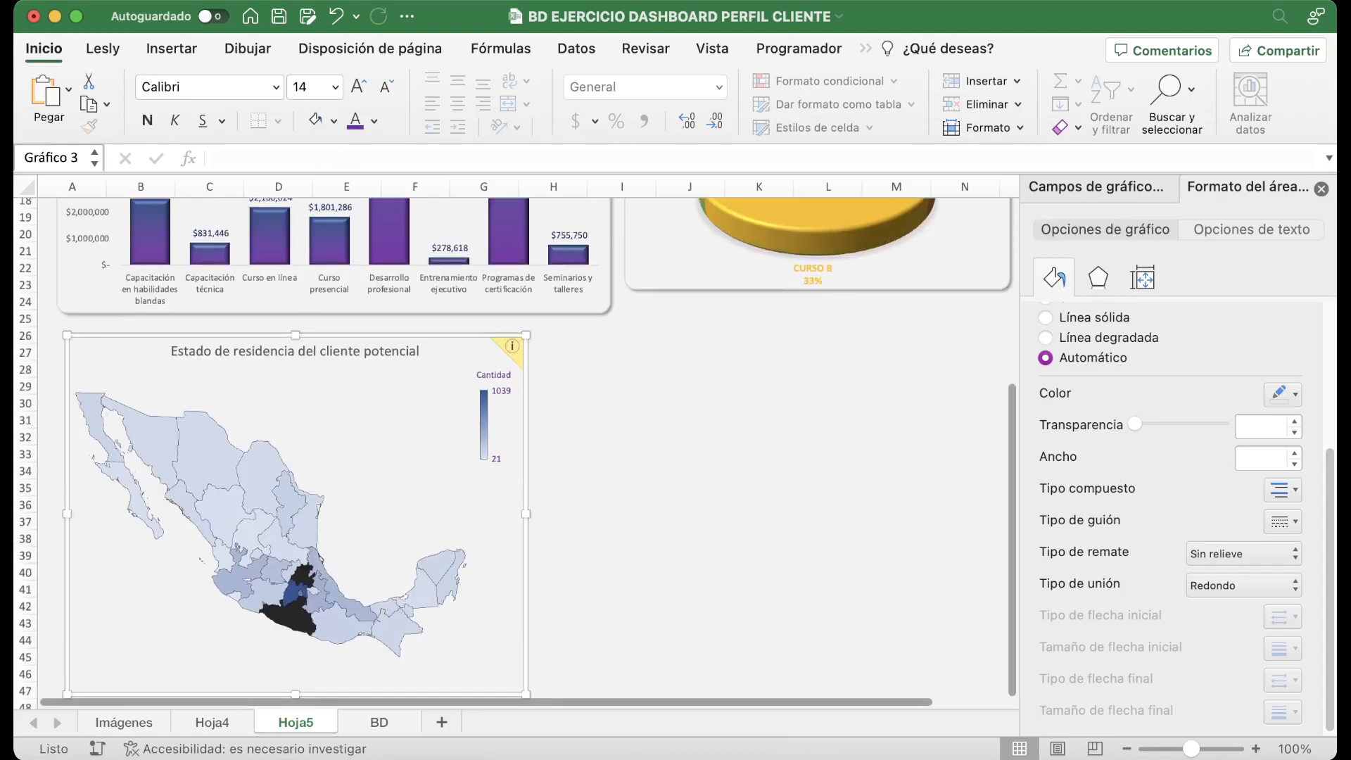
click(295, 351)
click(356, 122)
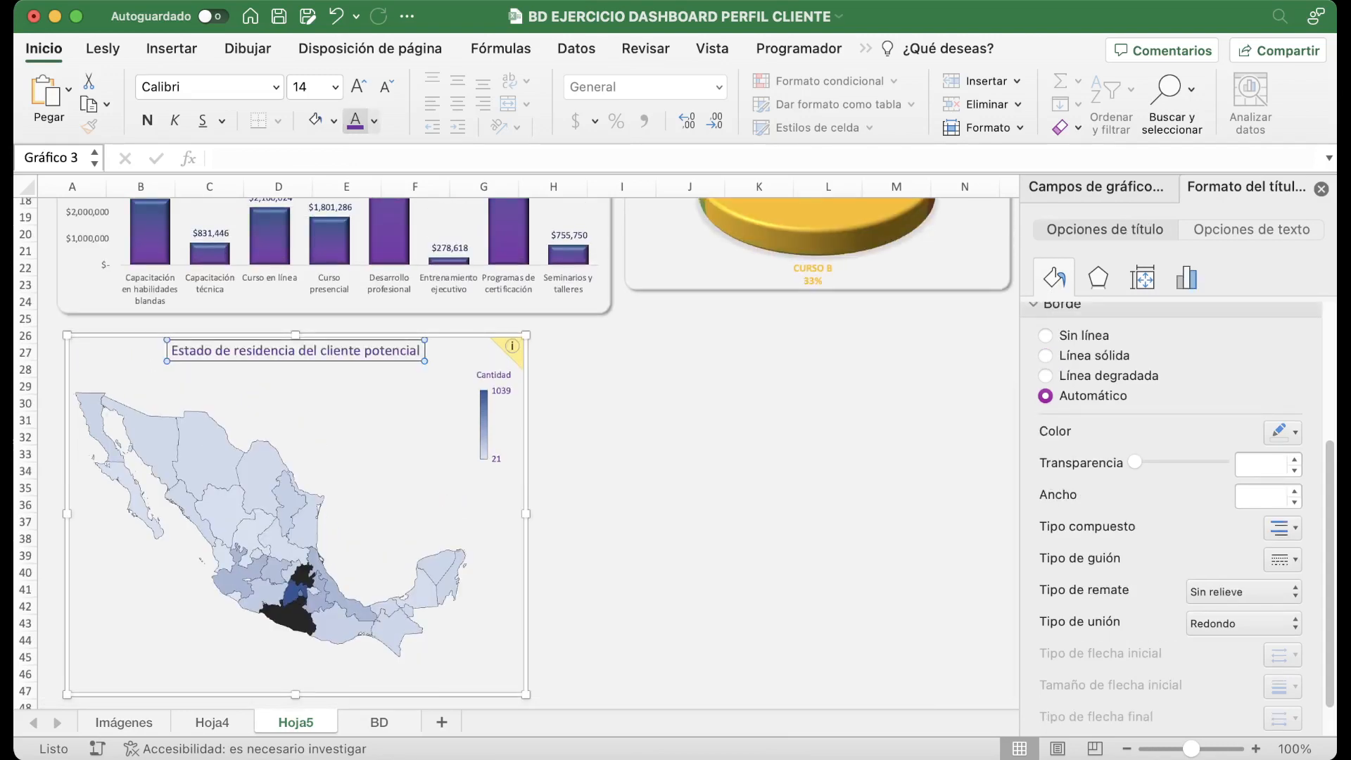
click(373, 423)
click(623, 454)
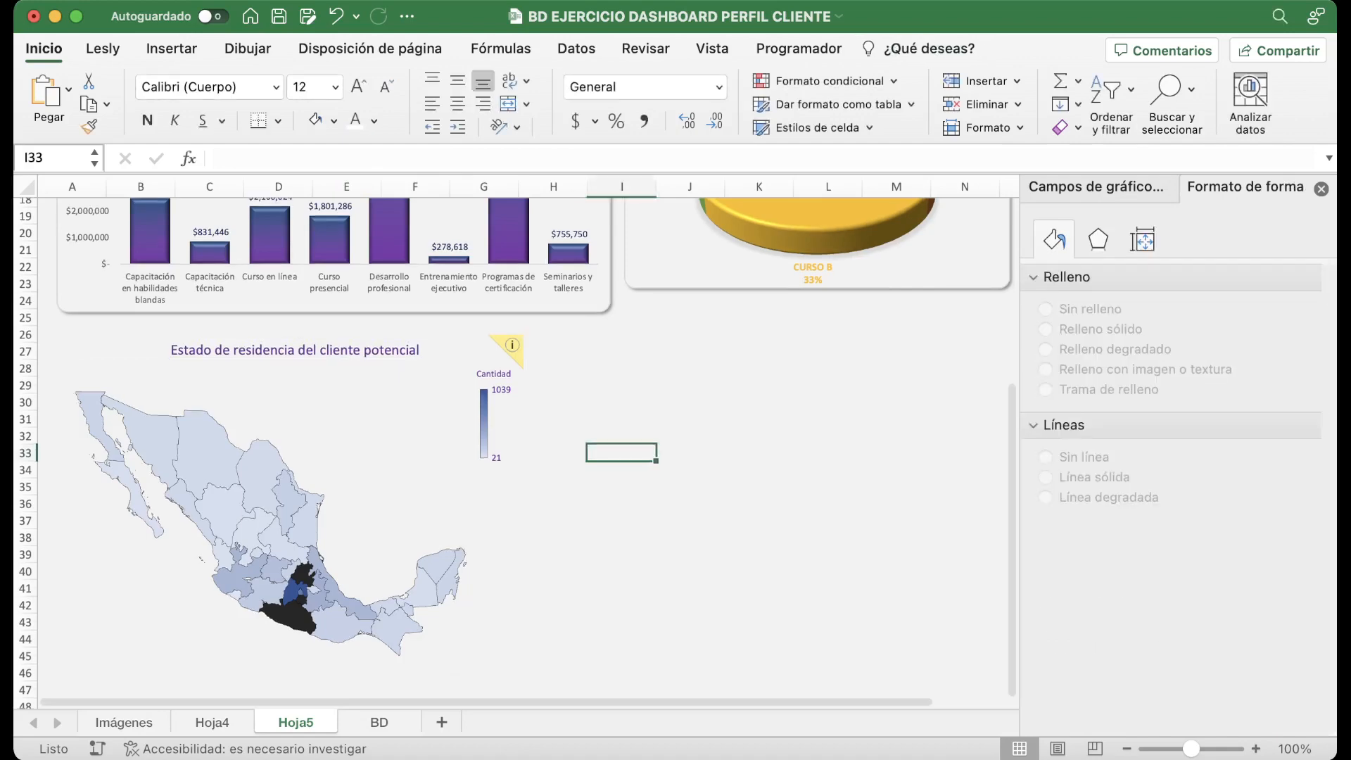
scroll(623, 454, down, 5)
click(493, 451)
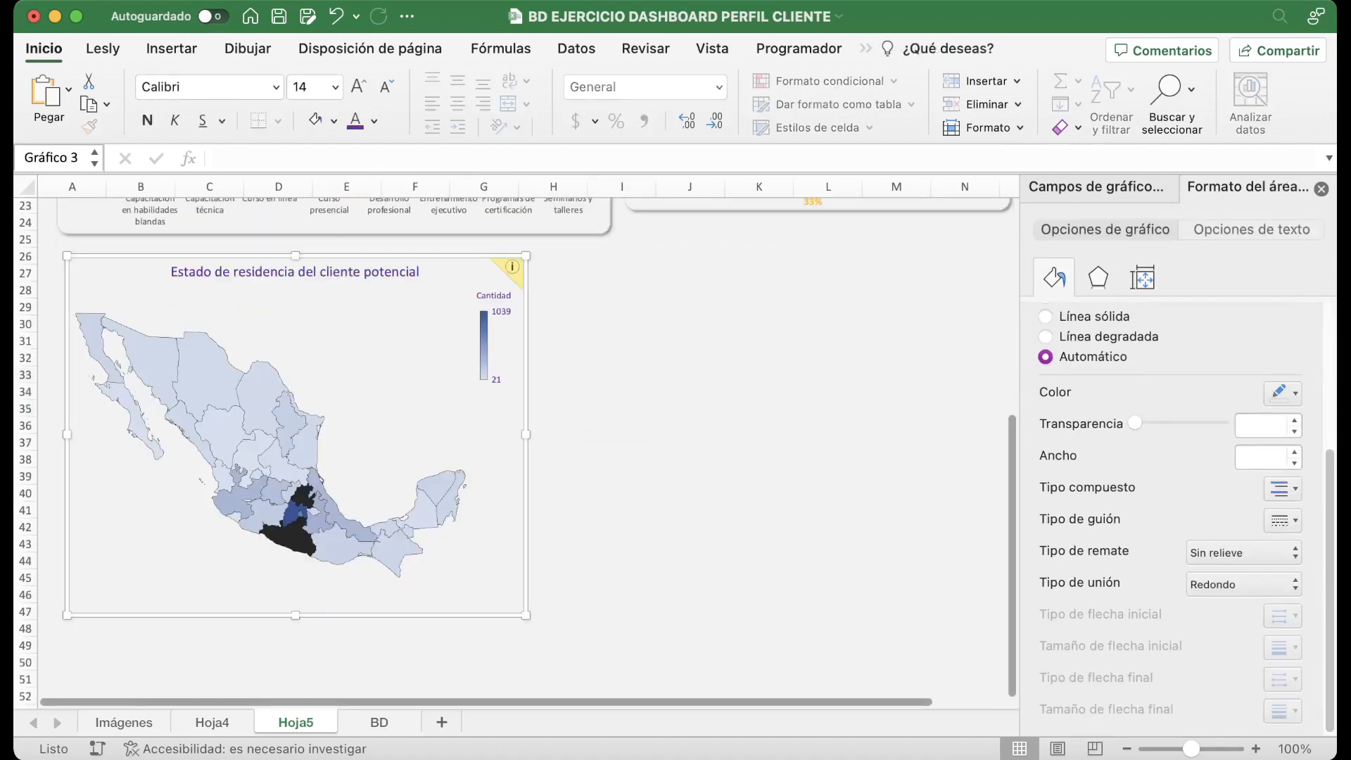
click(691, 594)
Move the age-range funnel chart up beside the map, beneath the pie chart, starting at about row 28.
scroll(517, 451, down, 15)
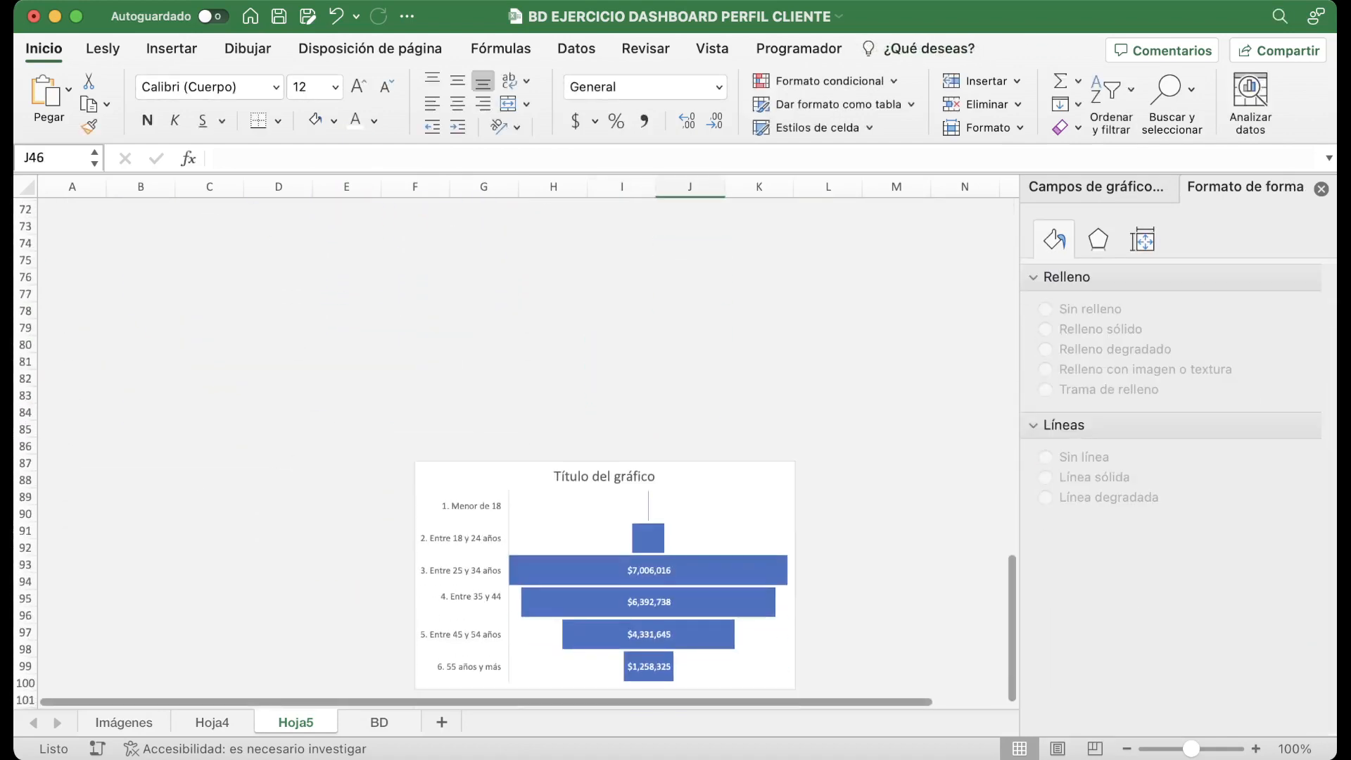
drag(478, 479, 565, 302)
scroll(564, 303, up, 8)
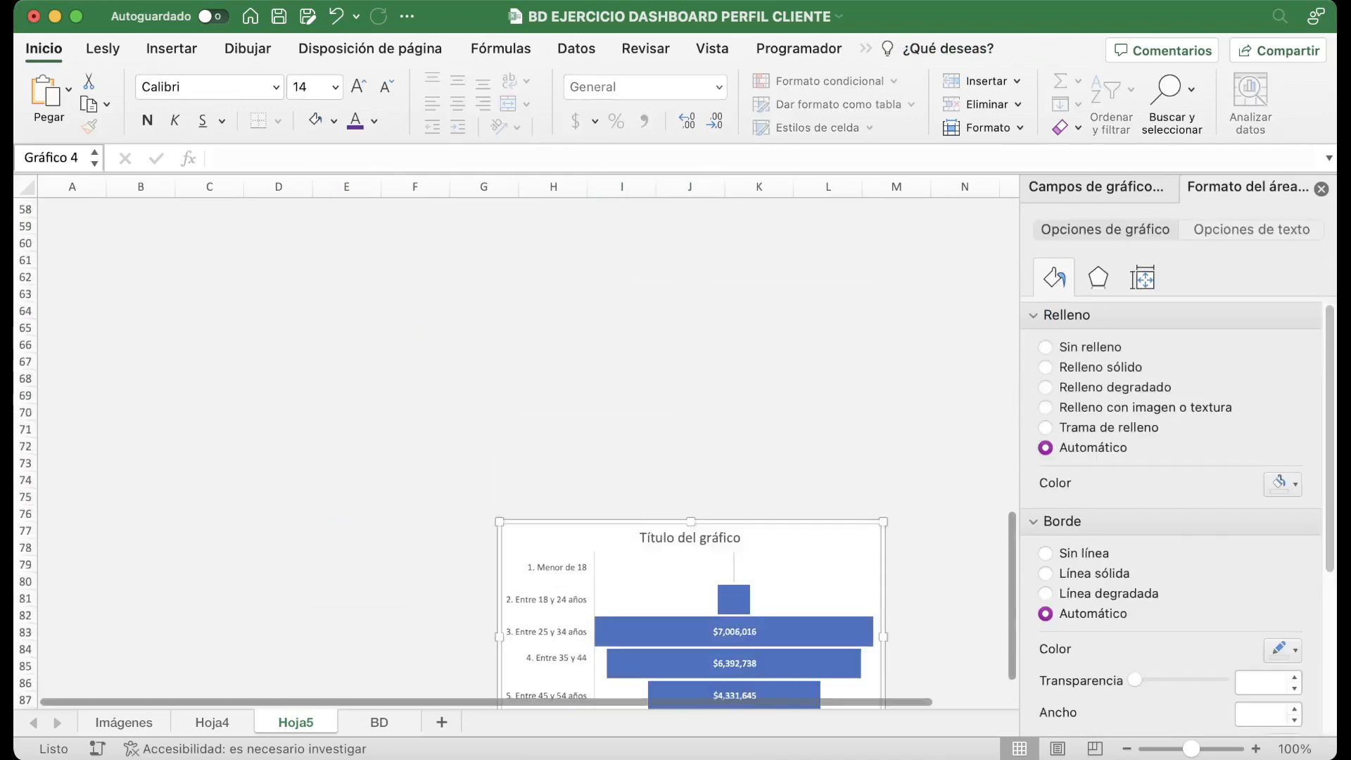
scroll(517, 451, up, 8)
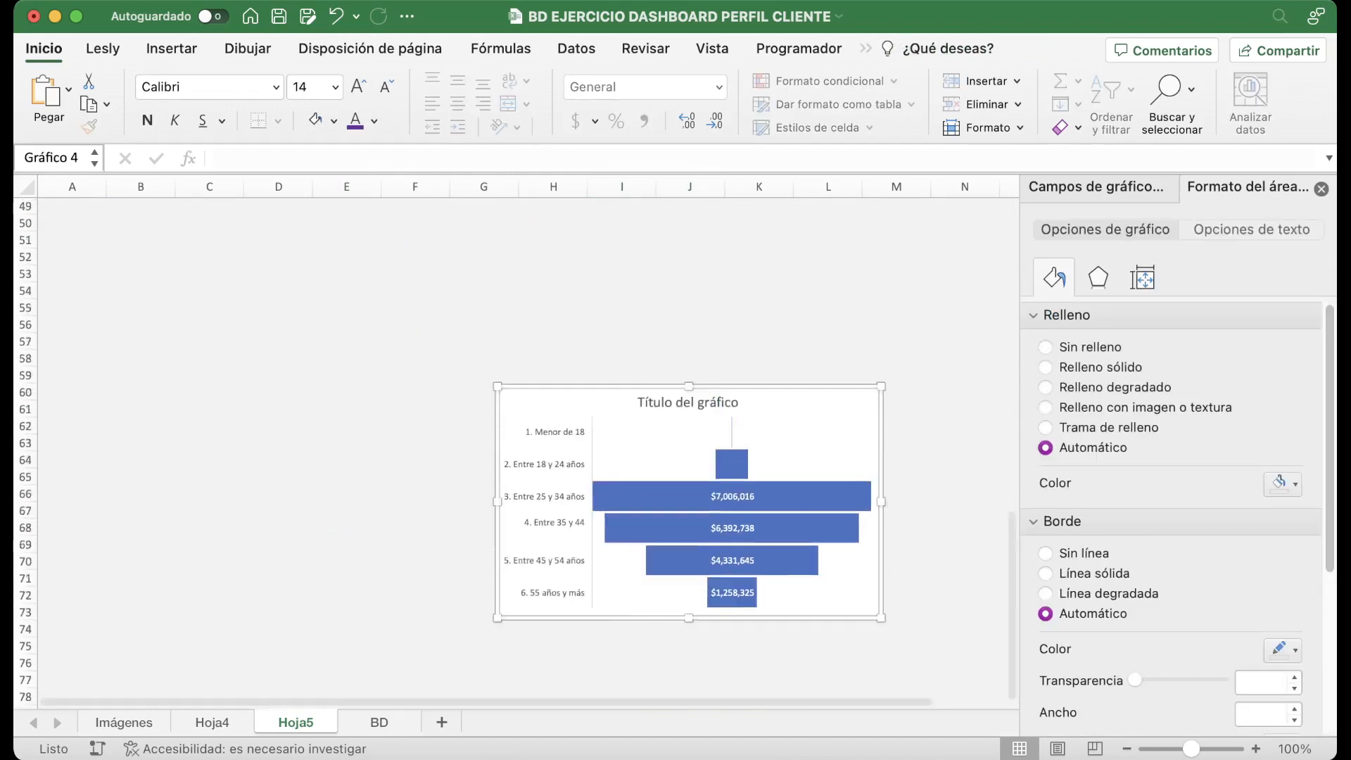
scroll(517, 450, up, 6)
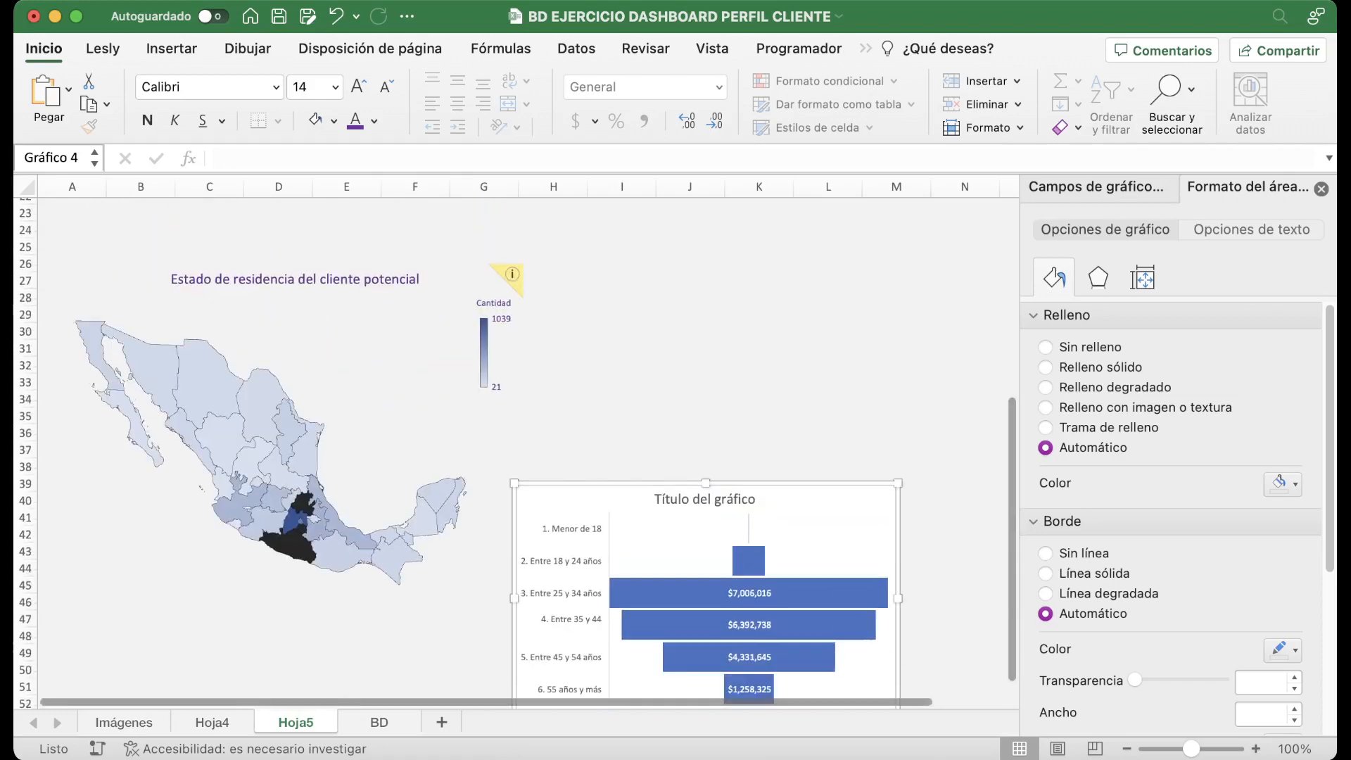
drag(578, 561, 678, 386)
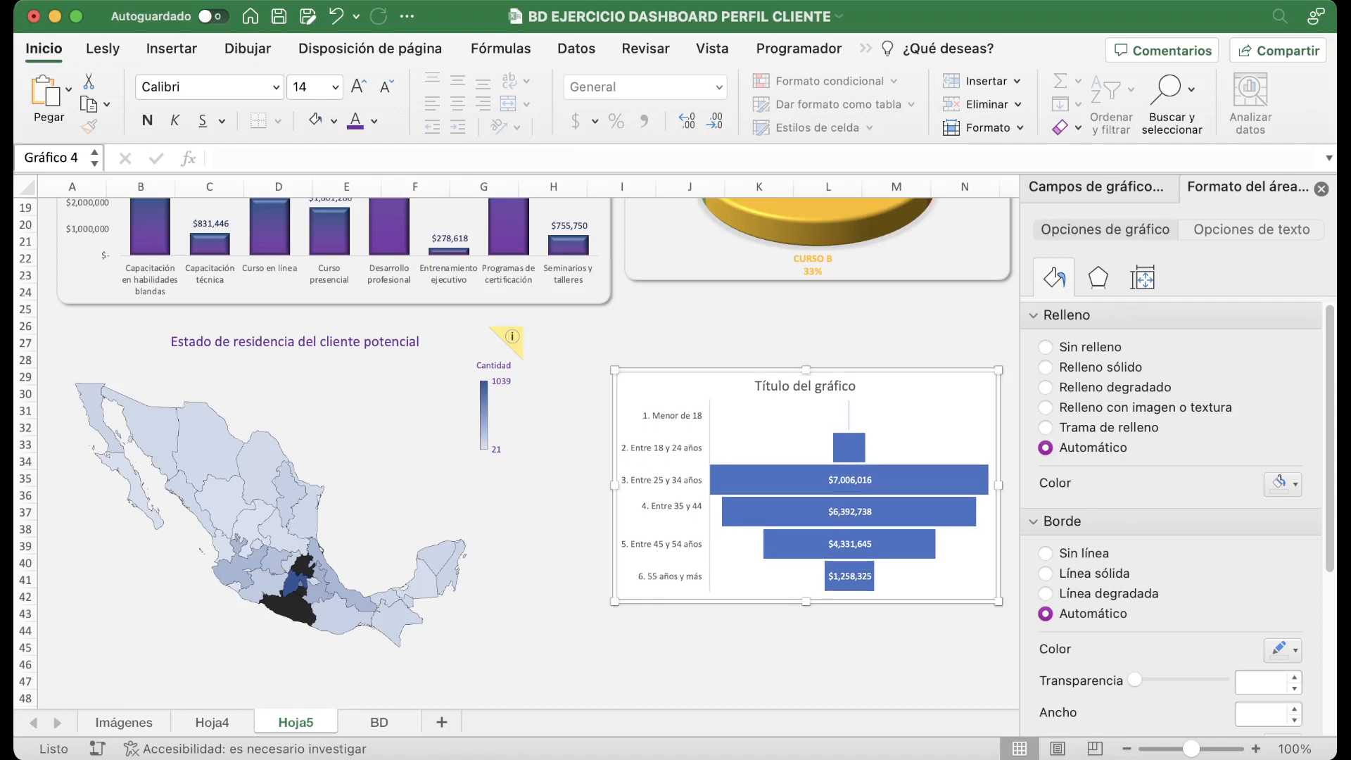
click(1096, 186)
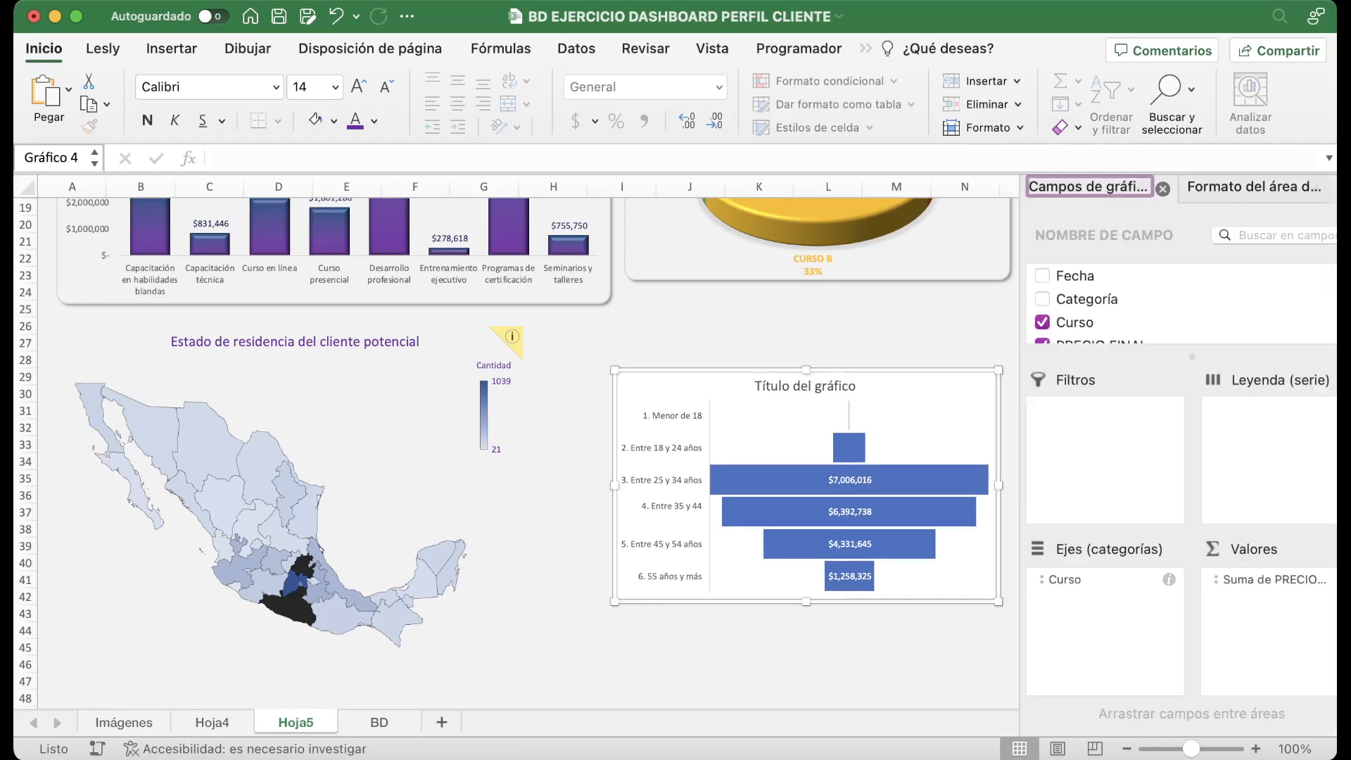
click(1248, 188)
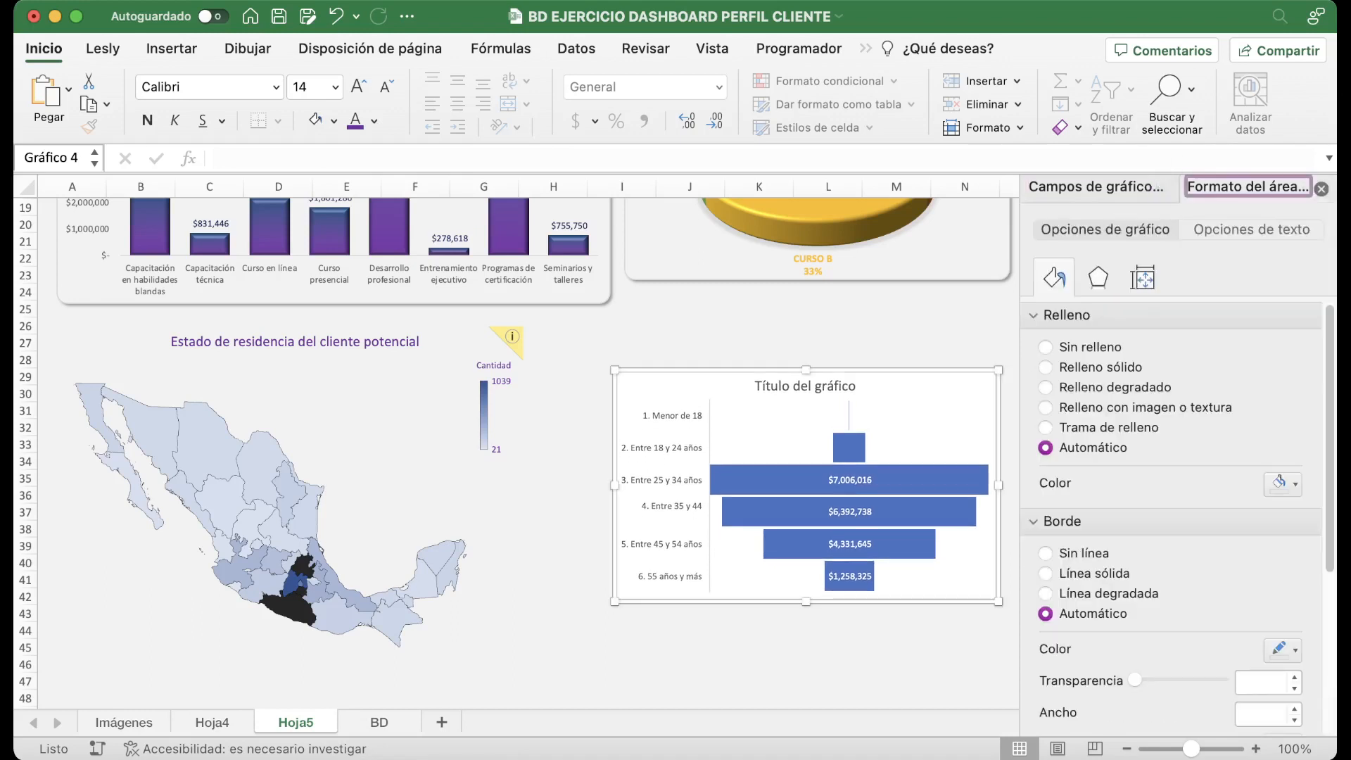
Set the funnel chart area to no fill and change its title to "Rangos de edad" in purple.
click(1046, 348)
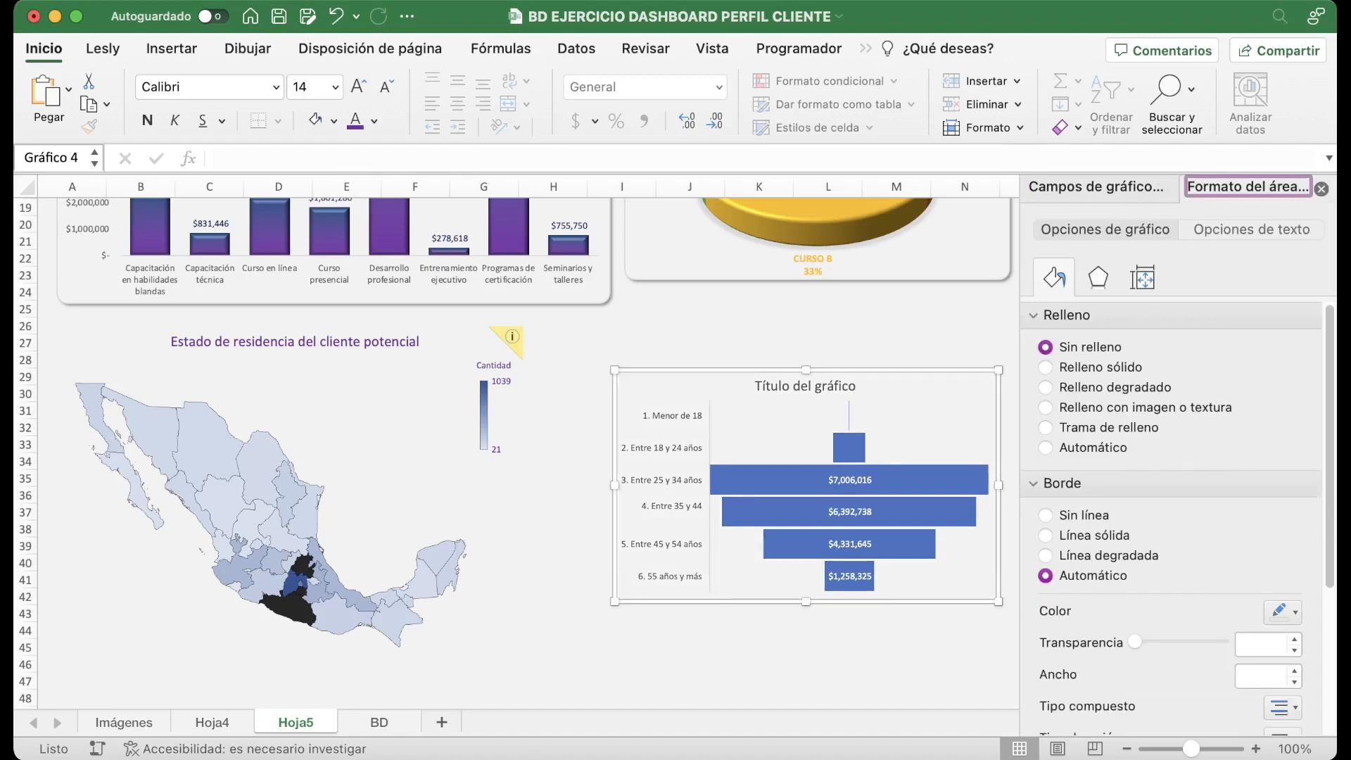
click(806, 385)
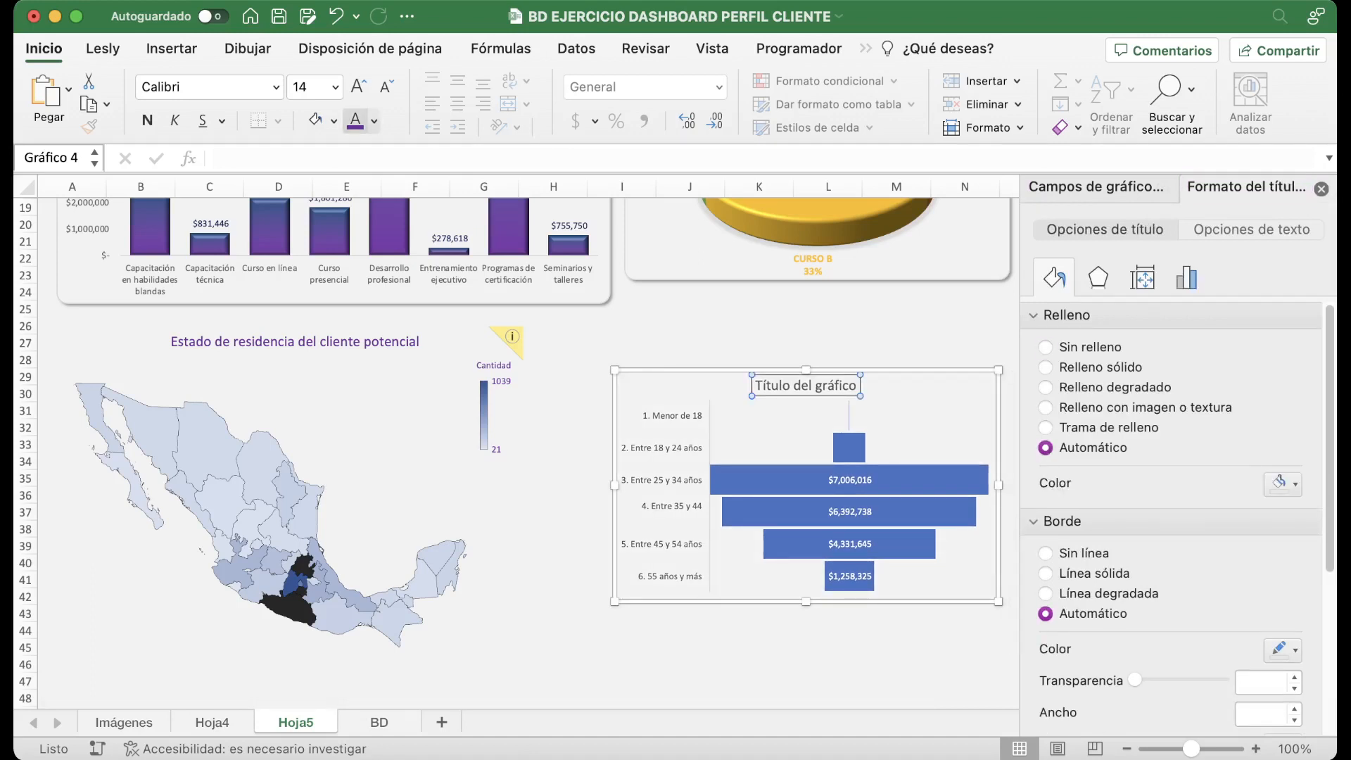
triple_click(783, 386)
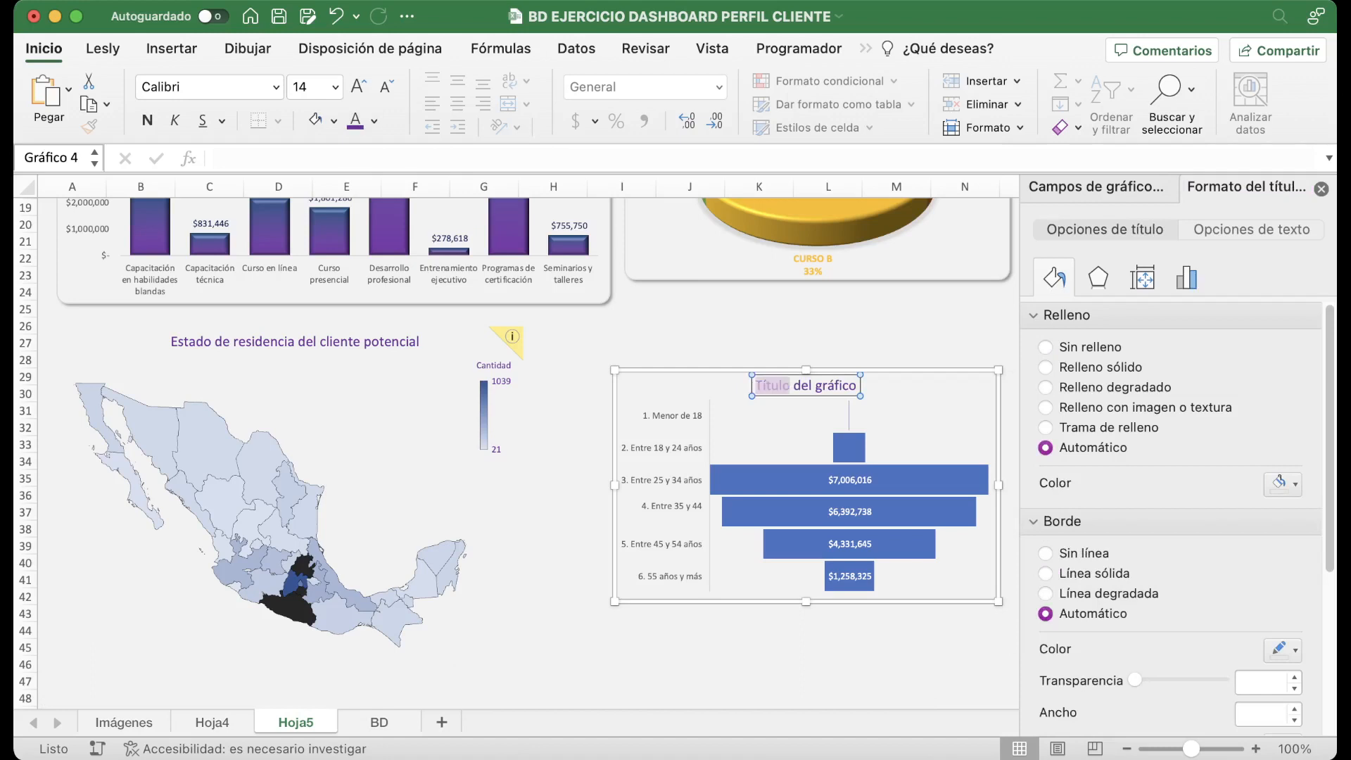
text(Ra)
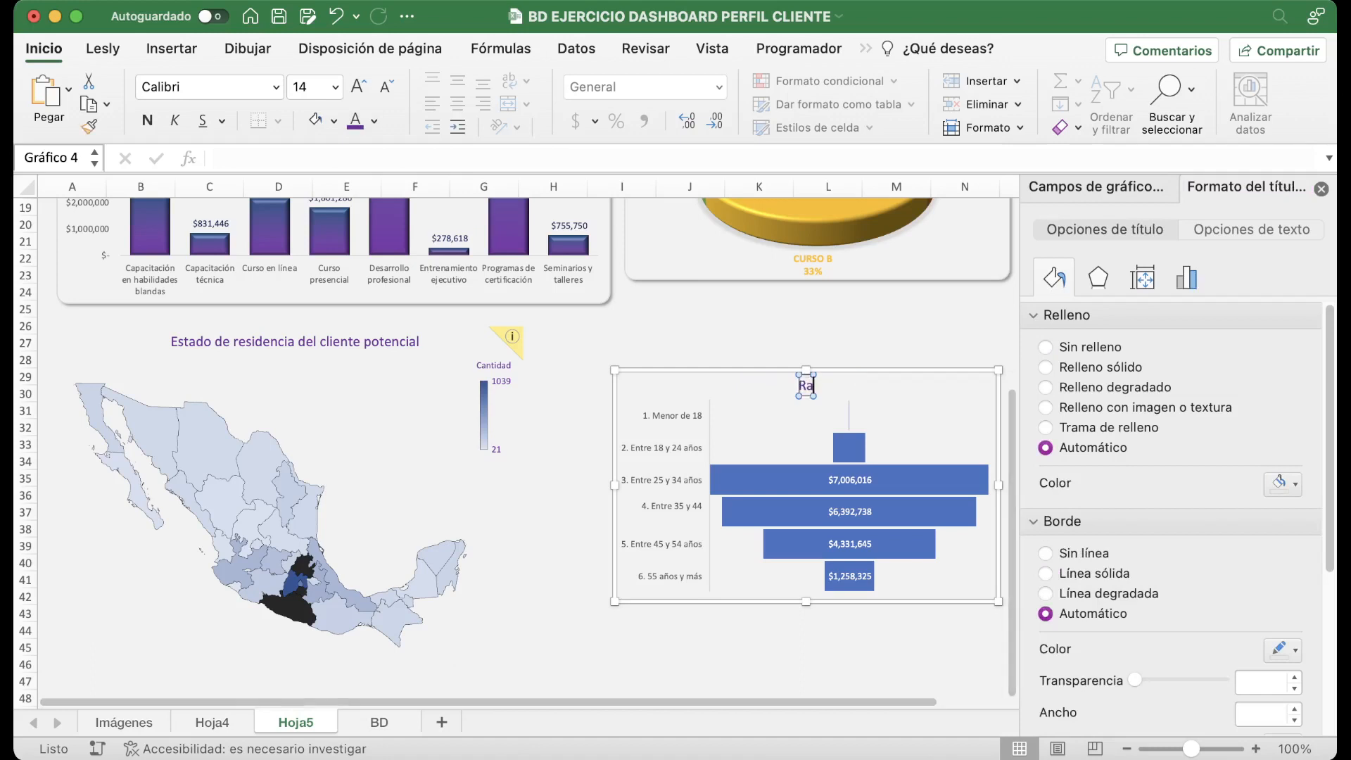
text(ngos de edad)
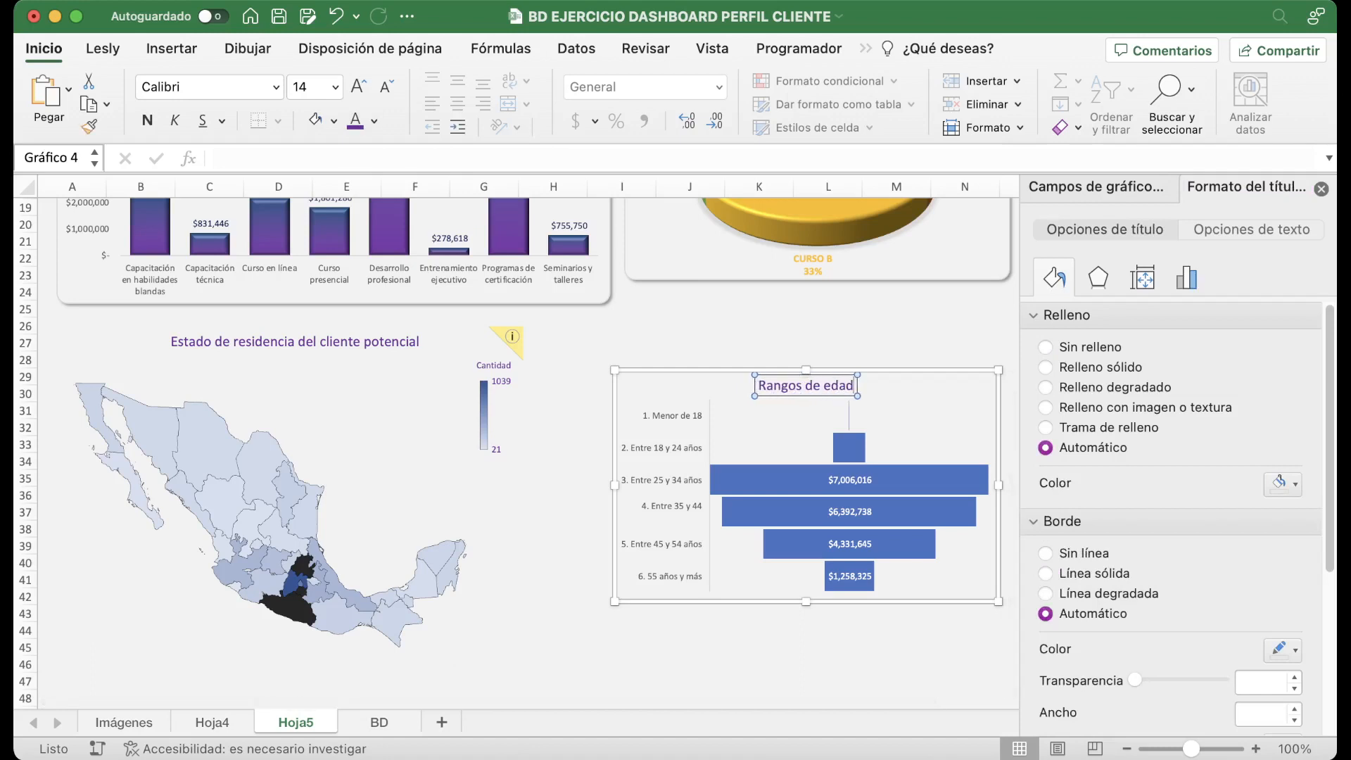
click(672, 392)
Colour the funnel chart's age-range labels purple and apply the blue-to-purple linear gradient fill to its bars.
click(672, 448)
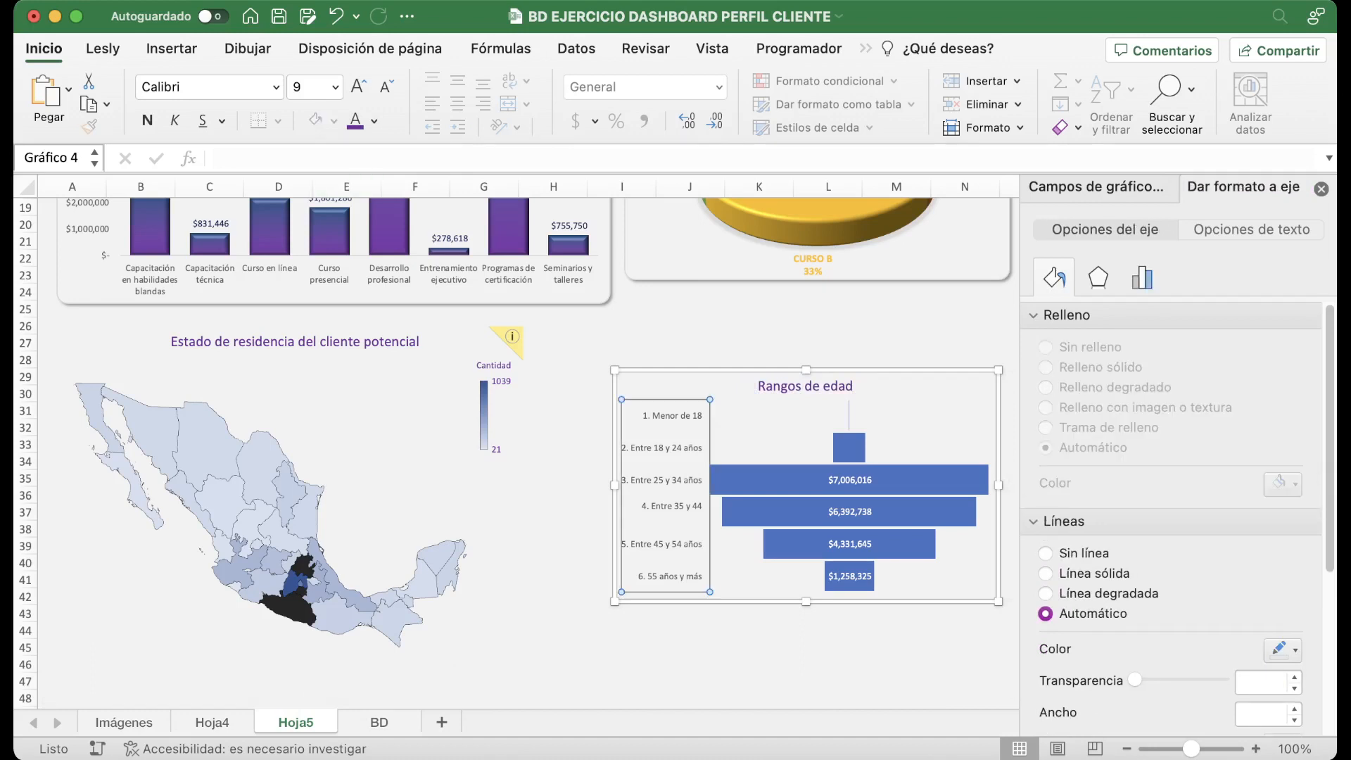
click(356, 121)
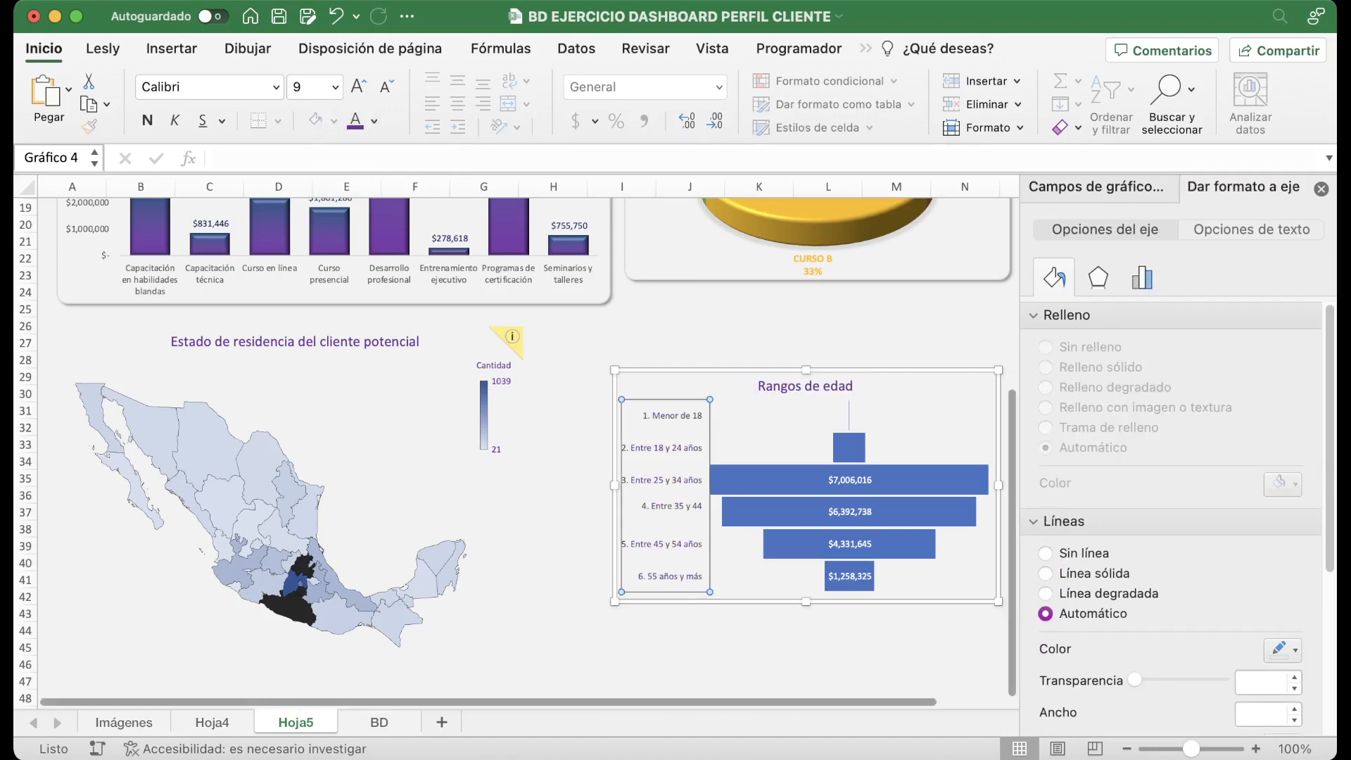
click(780, 486)
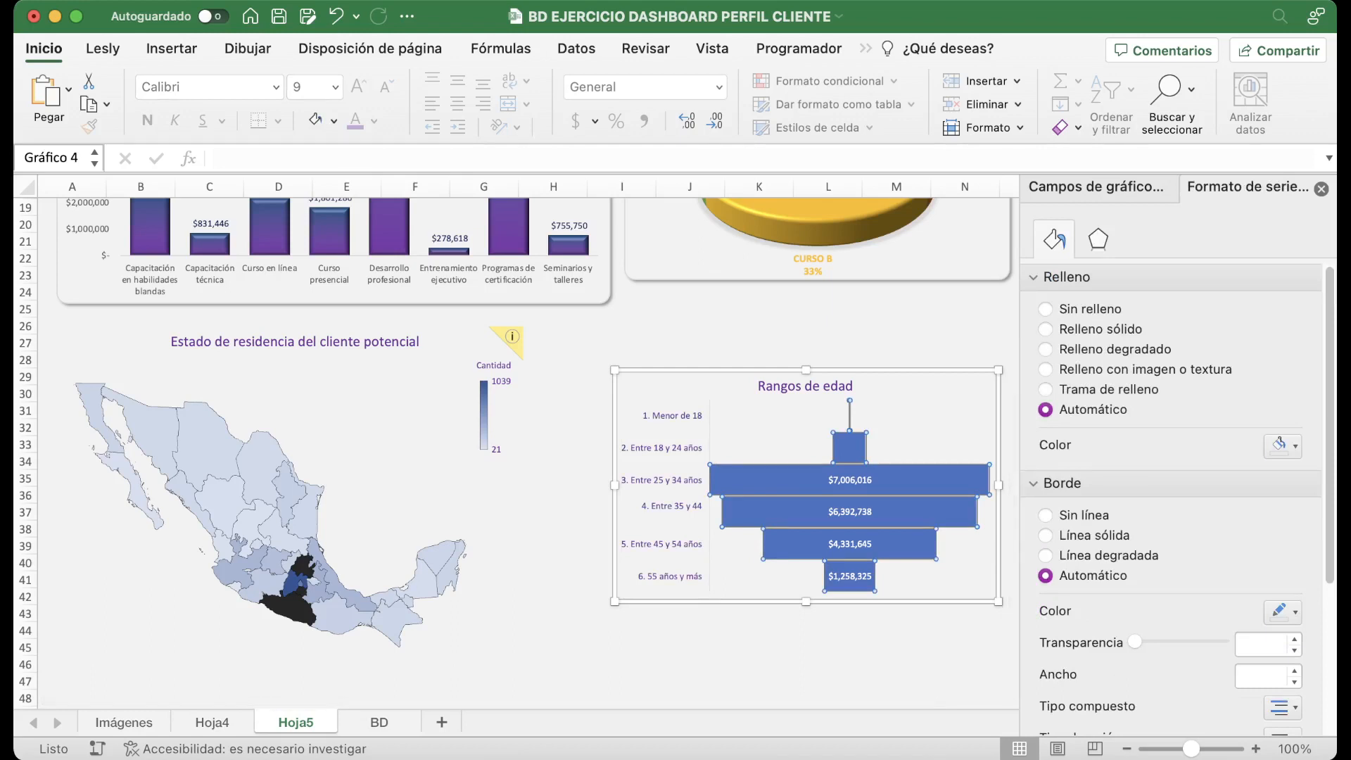
click(1046, 350)
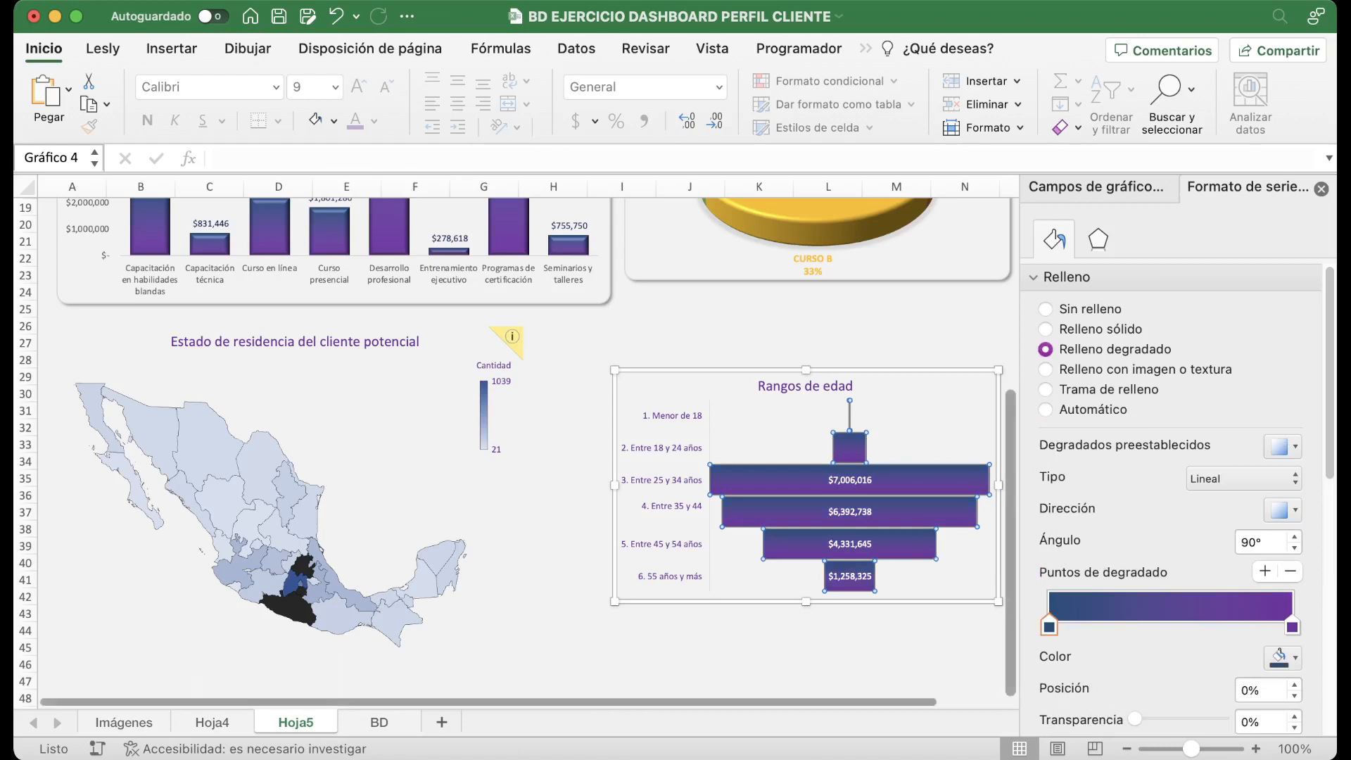
click(828, 631)
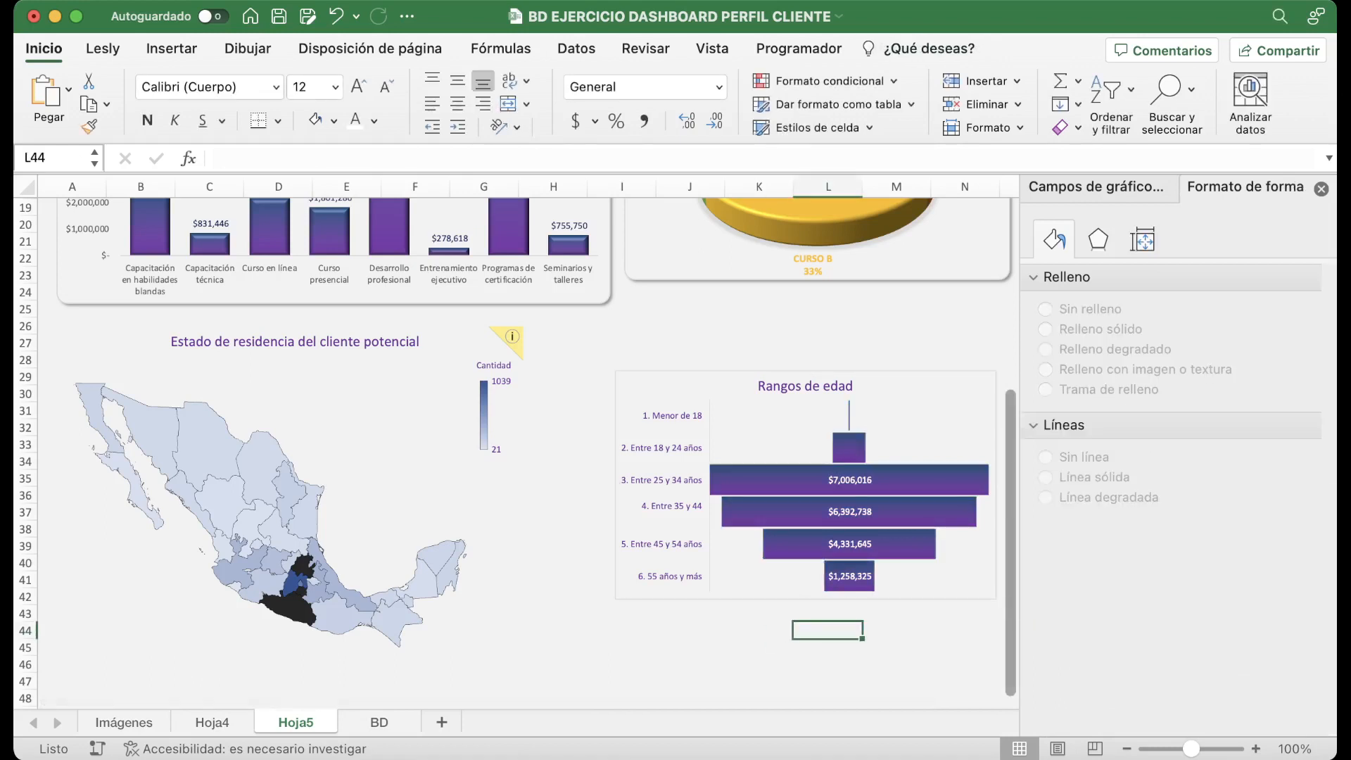
Move the Femenino/Masculino combo chart up beneath the map chart, starting at about row 47 in column B.
scroll(514, 451, up, 5)
scroll(514, 450, down, 3)
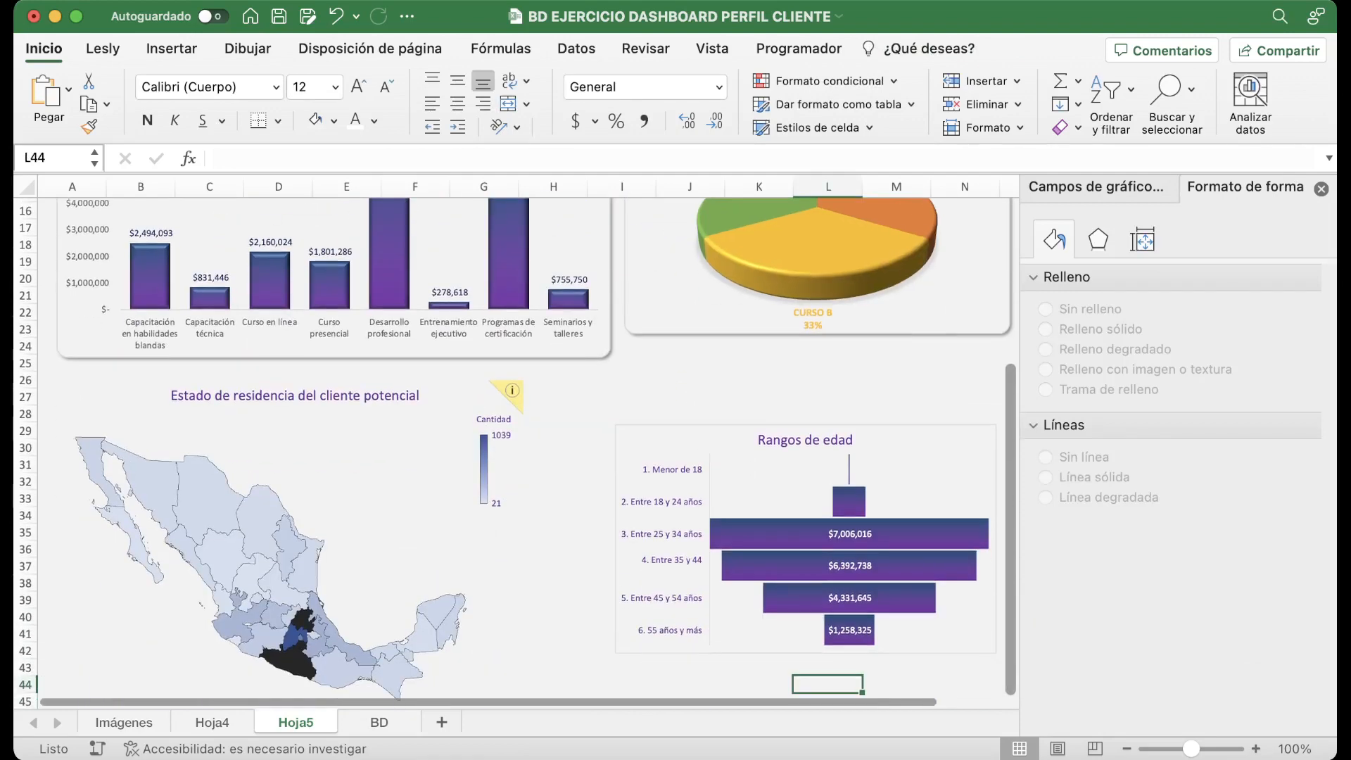
scroll(514, 451, down, 5)
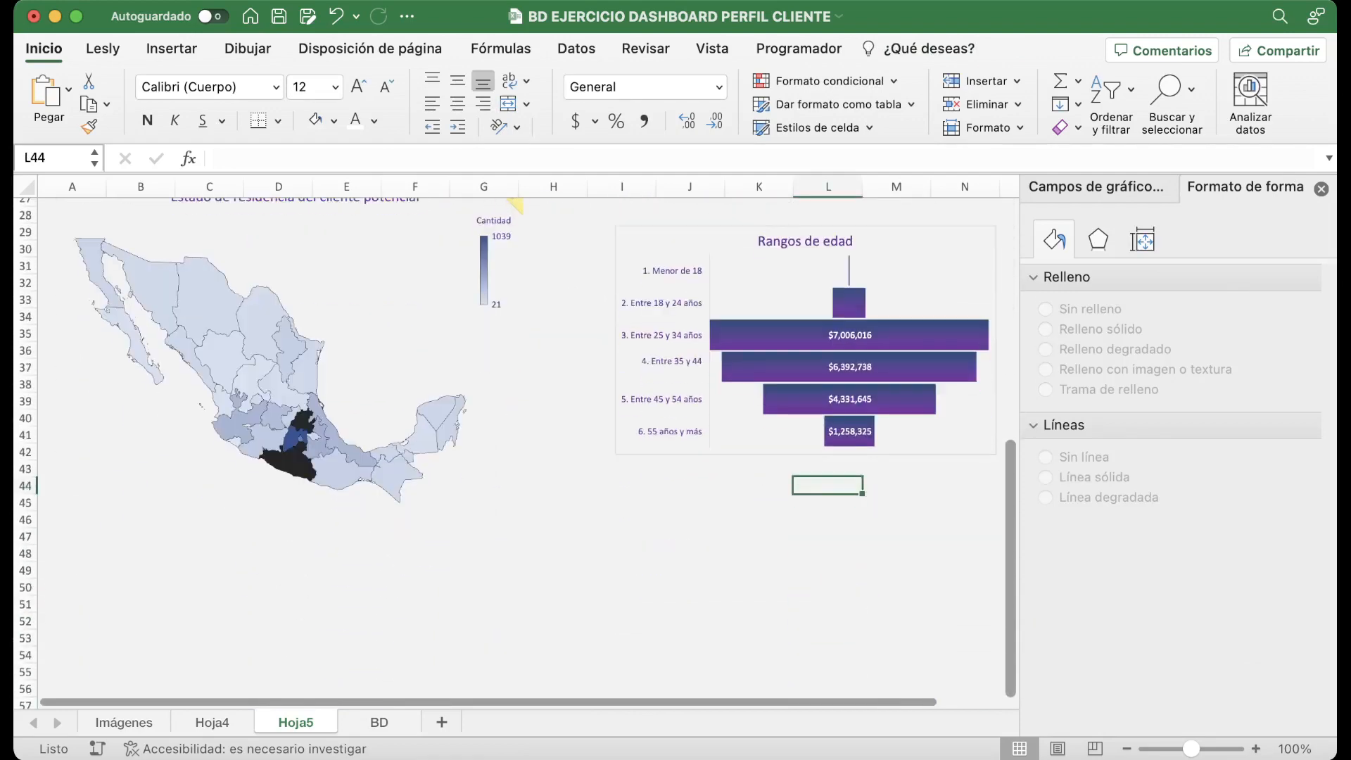
scroll(514, 451, down, 15)
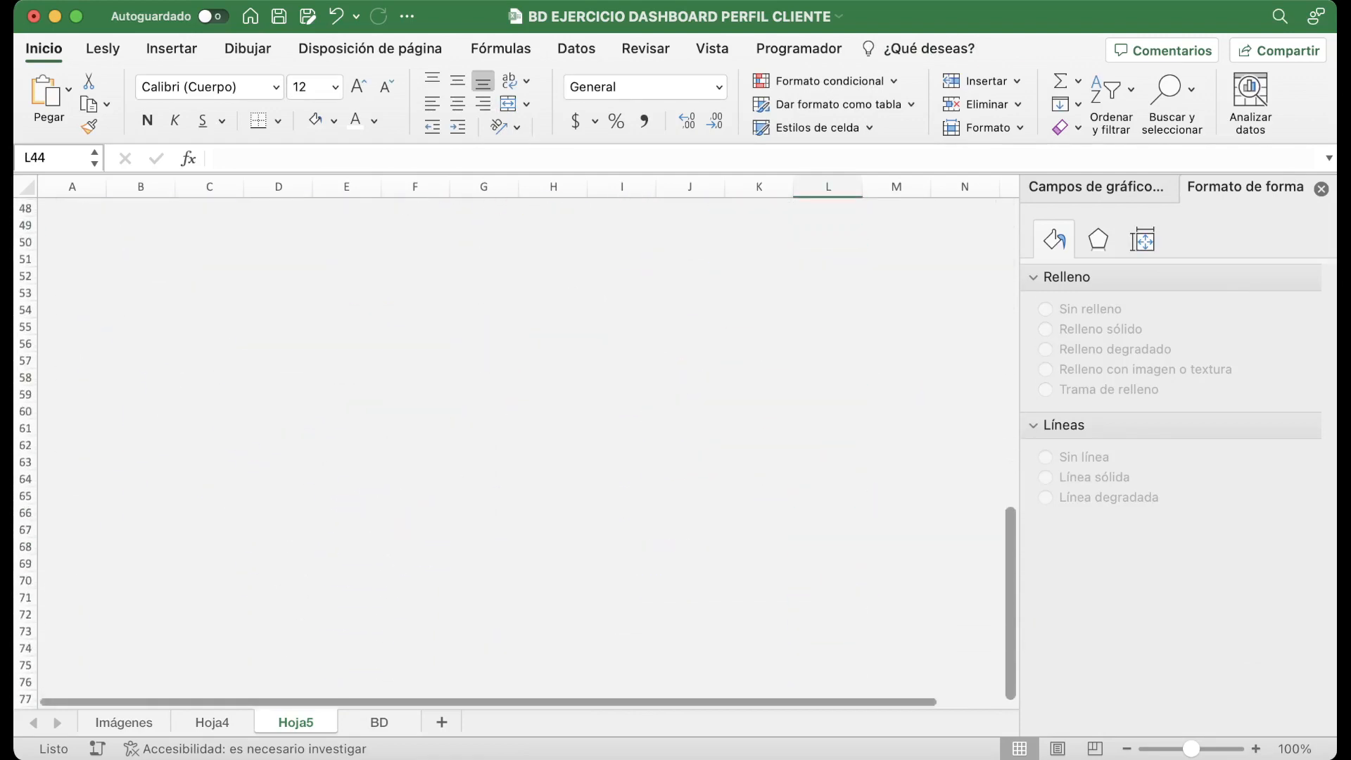
scroll(514, 451, down, 10)
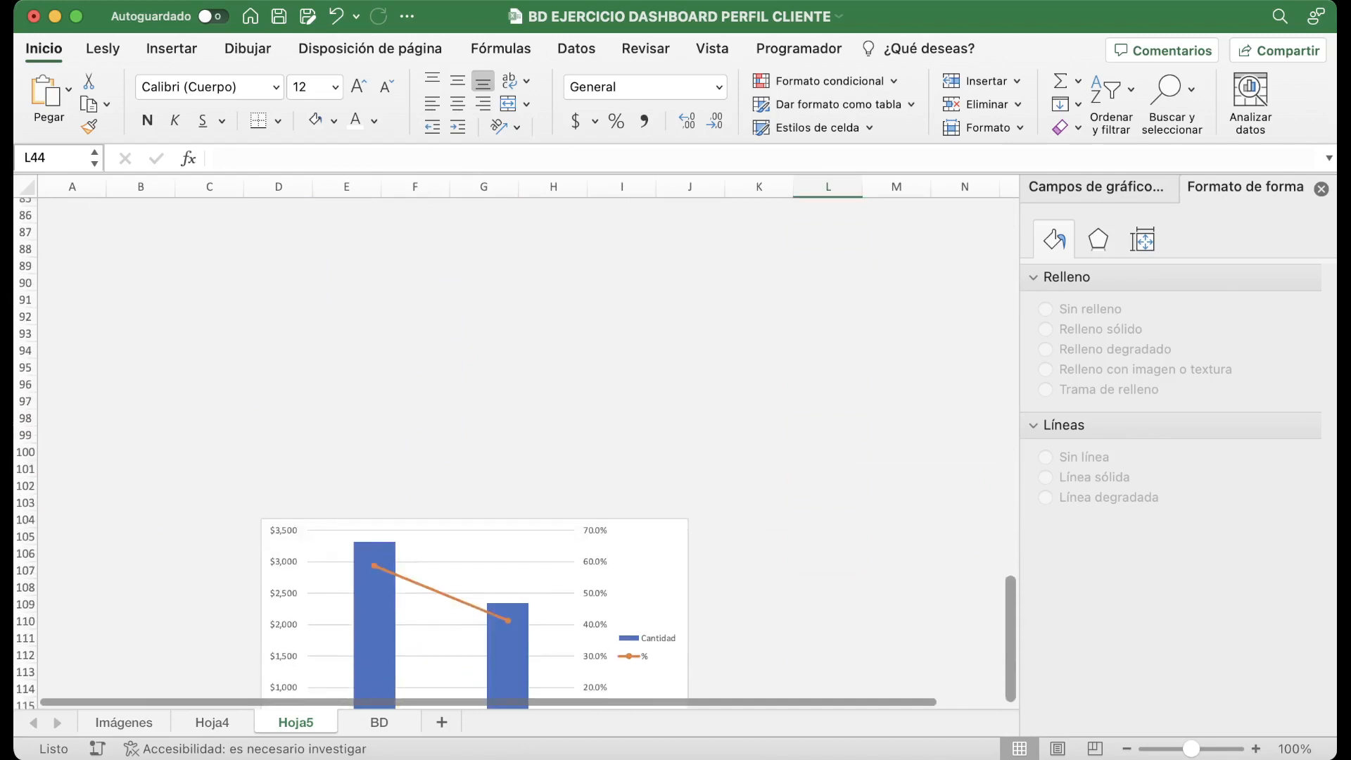
click(646, 572)
drag(646, 572, 615, 356)
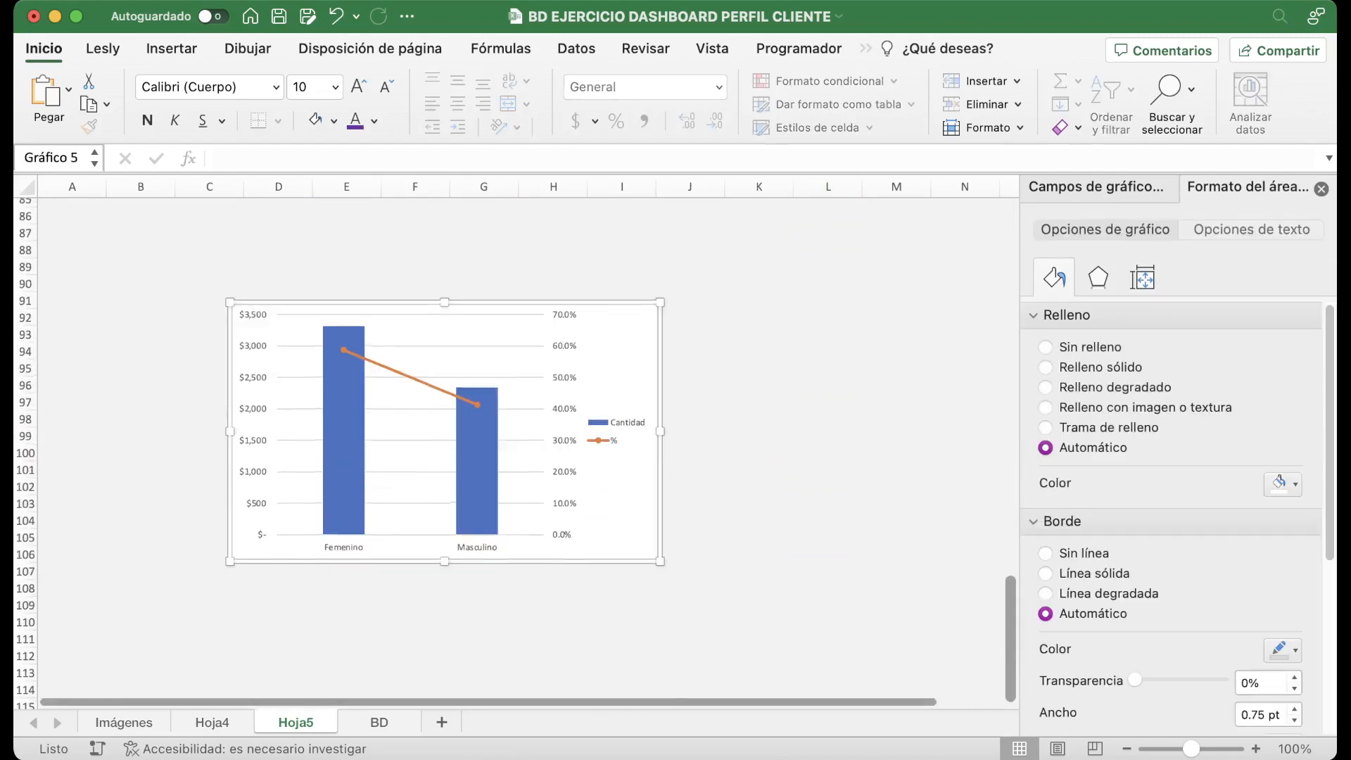
scroll(615, 356, up, 2)
drag(619, 429, 619, 263)
scroll(620, 263, up, 8)
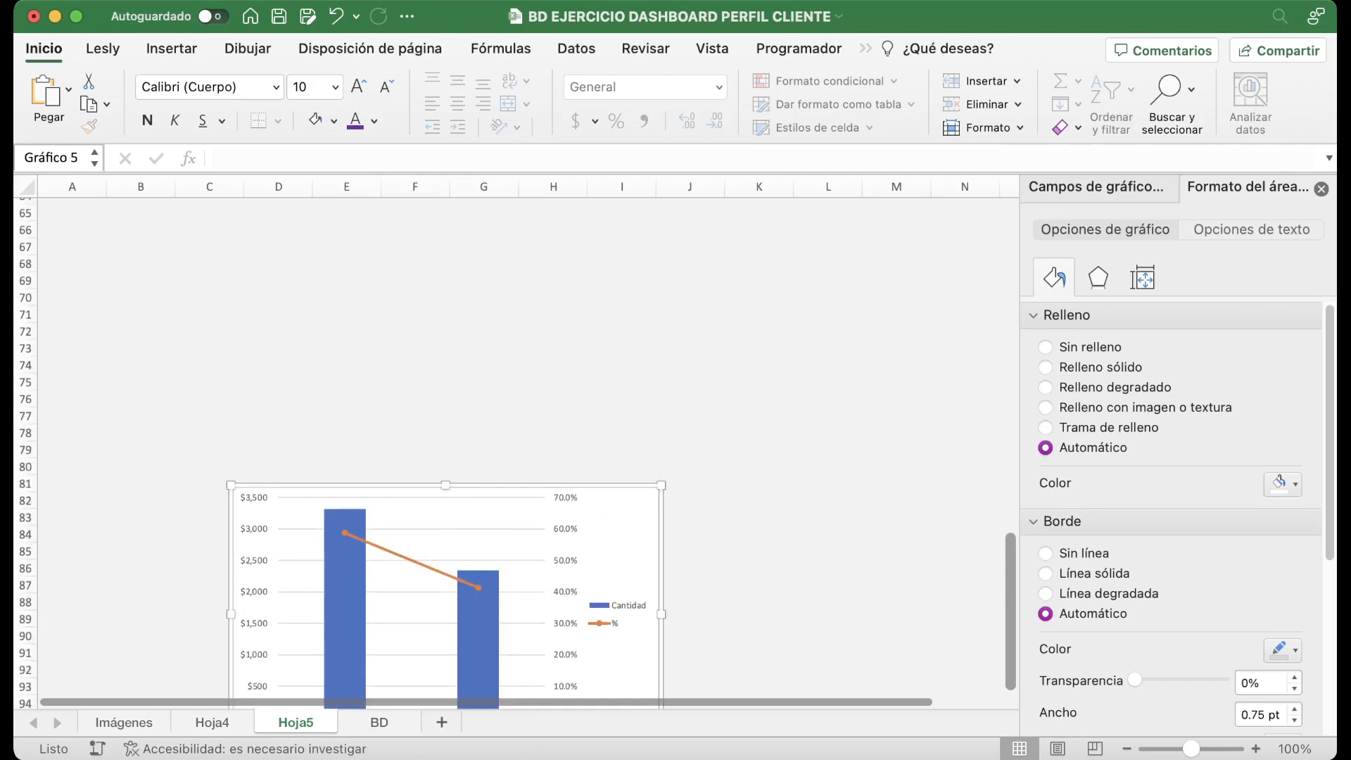
drag(620, 549, 613, 318)
scroll(514, 451, up, 10)
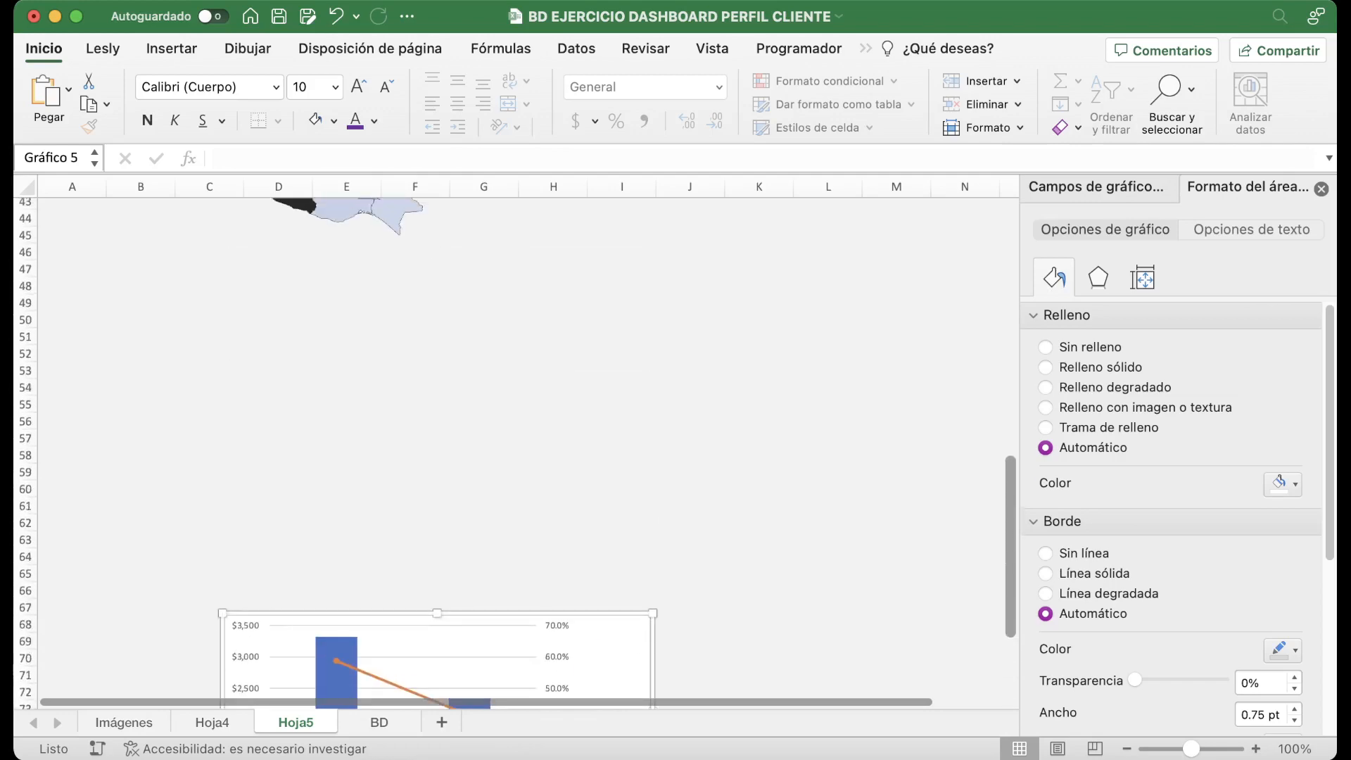
drag(613, 668, 540, 333)
scroll(539, 332, up, 8)
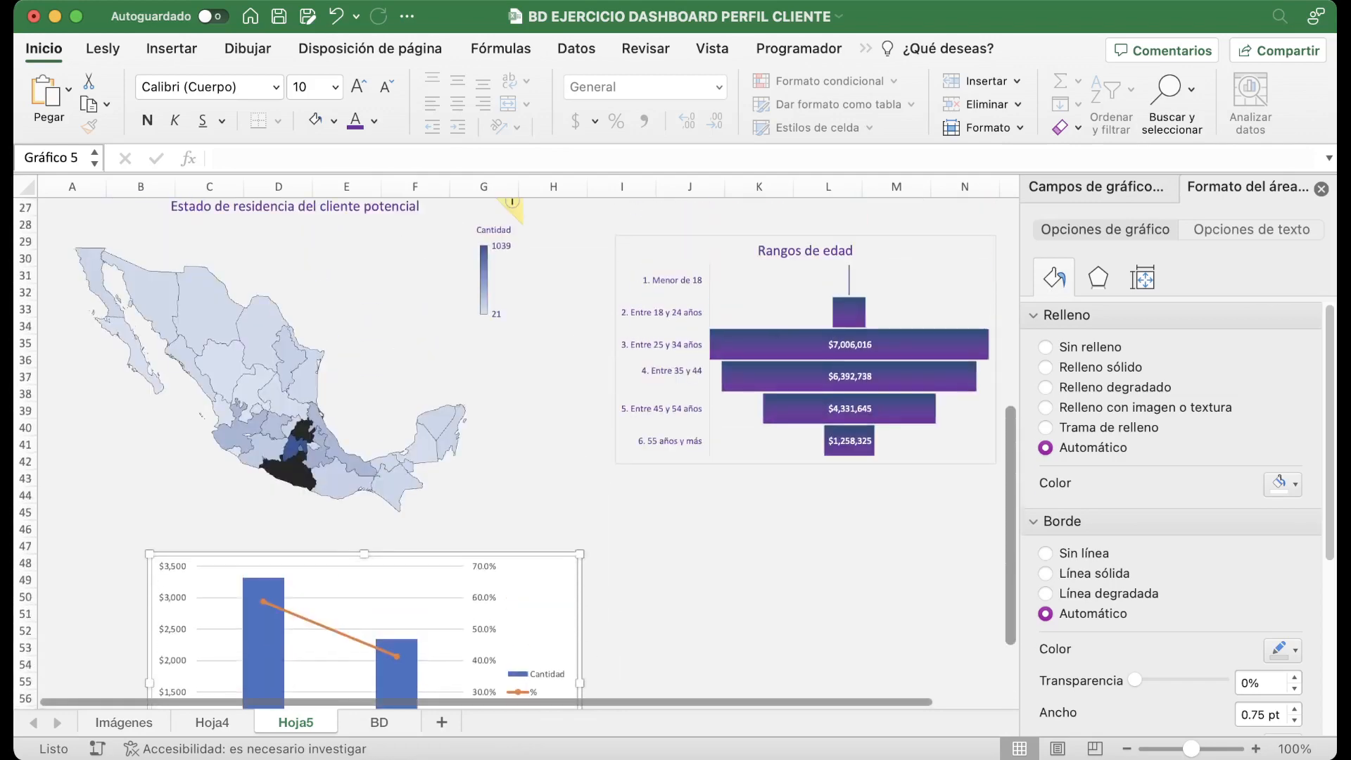
scroll(539, 332, up, 4)
scroll(539, 333, down, 9)
drag(539, 444, 479, 427)
scroll(479, 426, up, 8)
scroll(514, 451, down, 10)
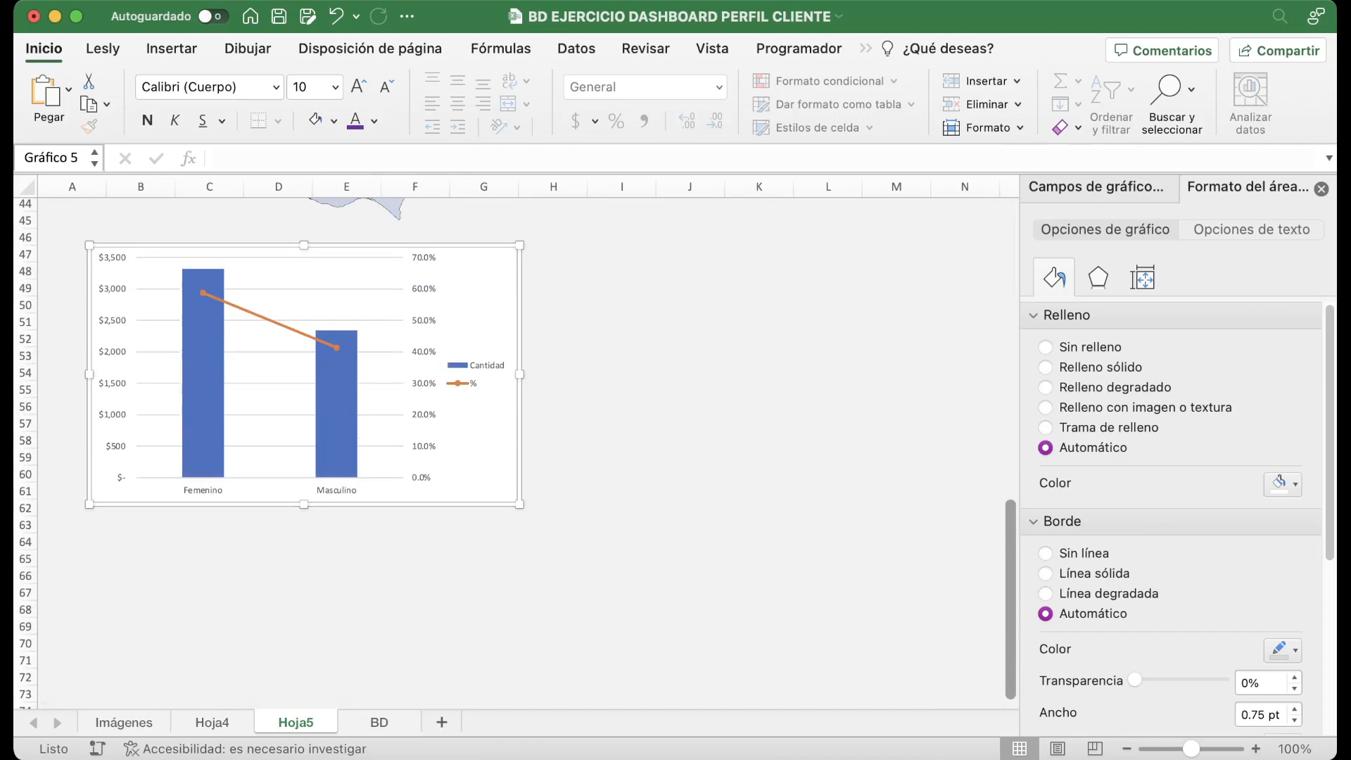
Delete the horizontal gridlines and the legend from the Femenino/Masculino combo chart.
click(270, 384)
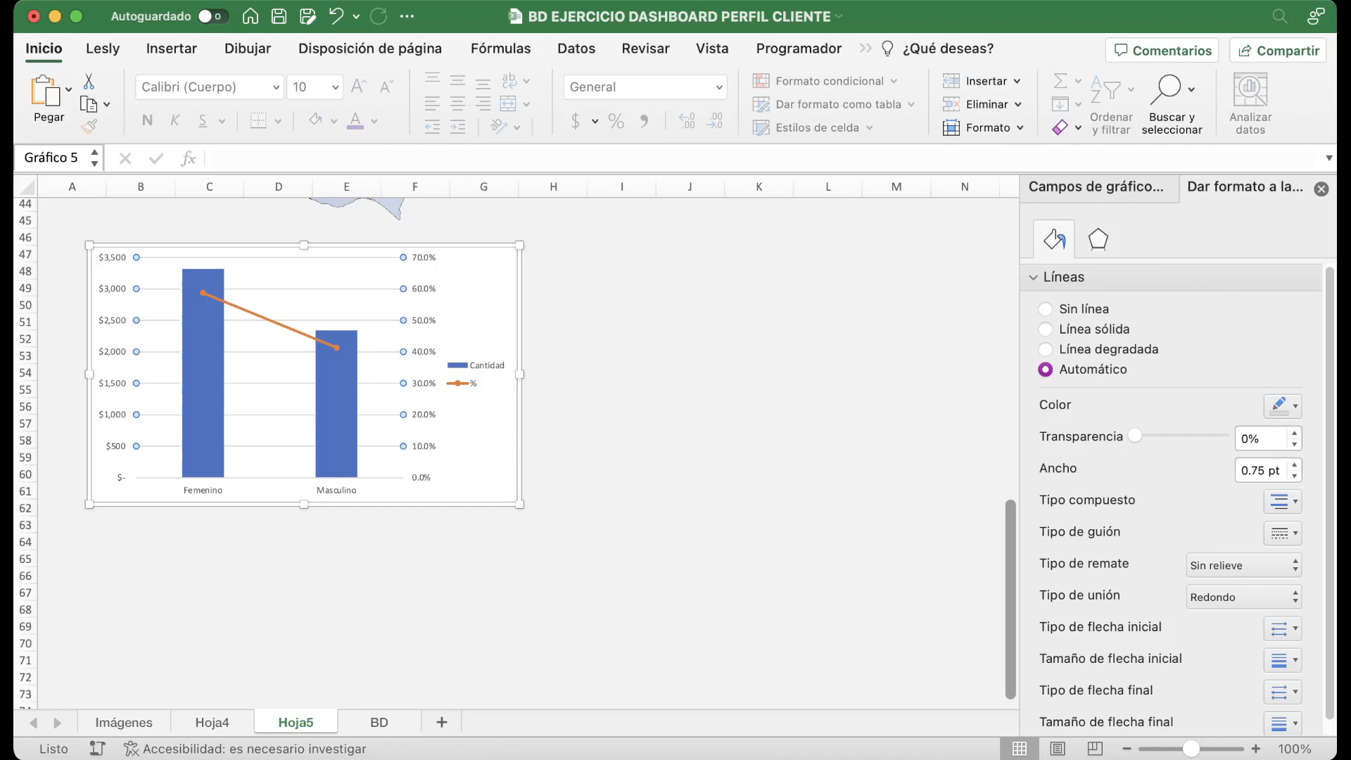
key(BackSpace)
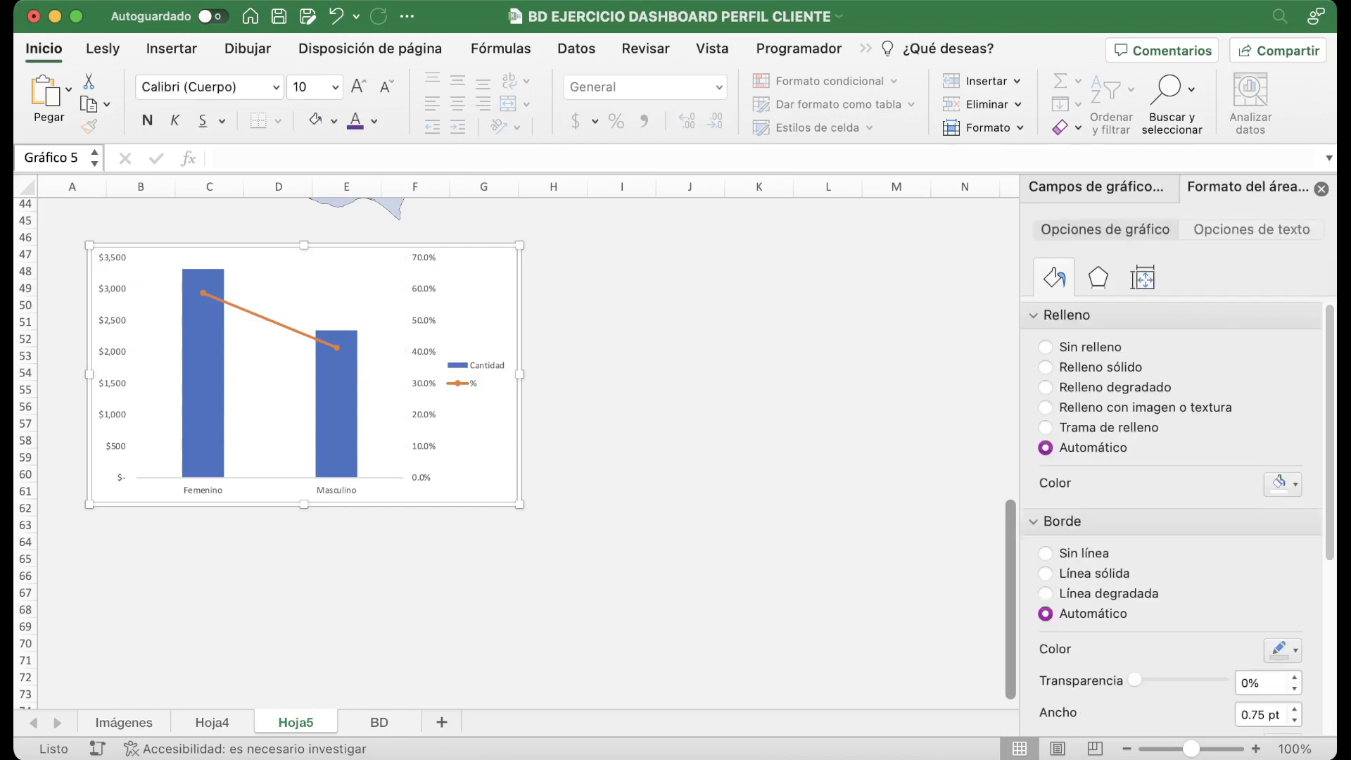
click(481, 374)
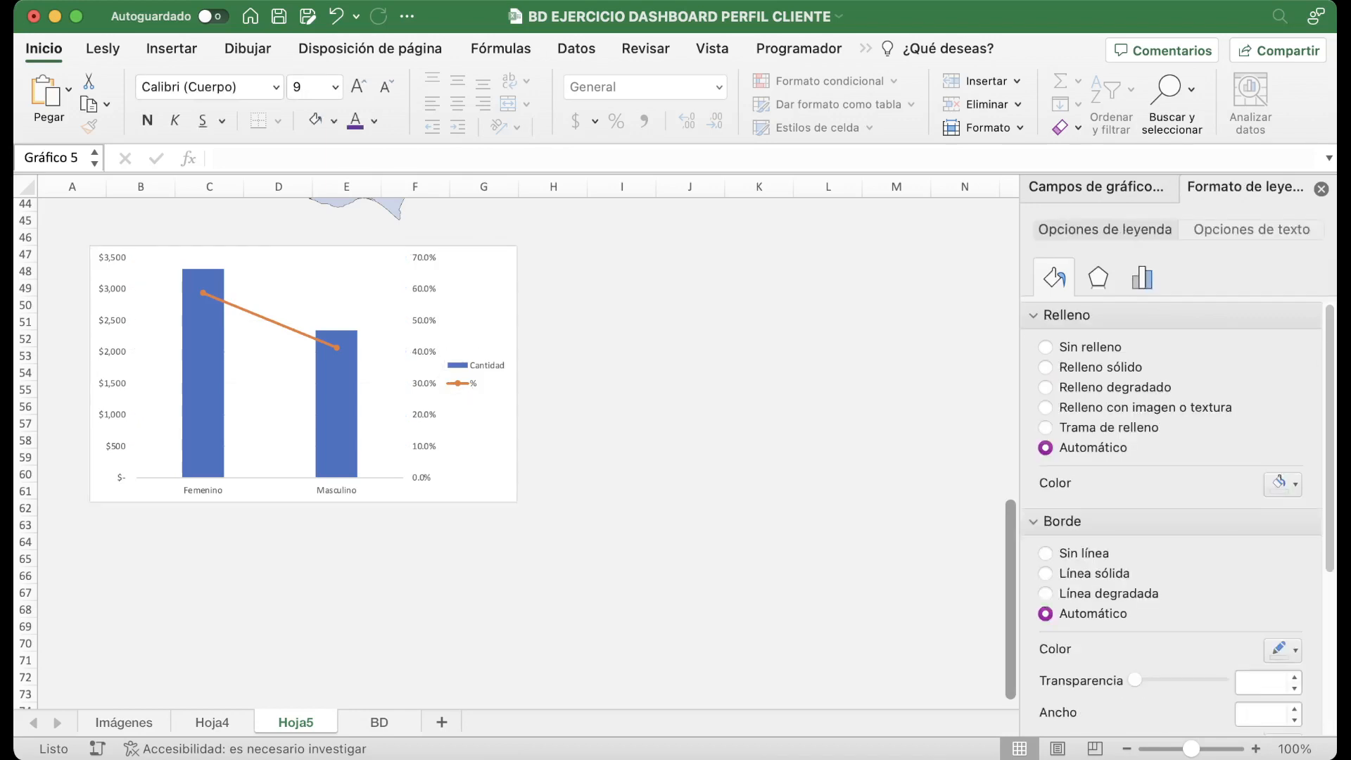
key(BackSpace)
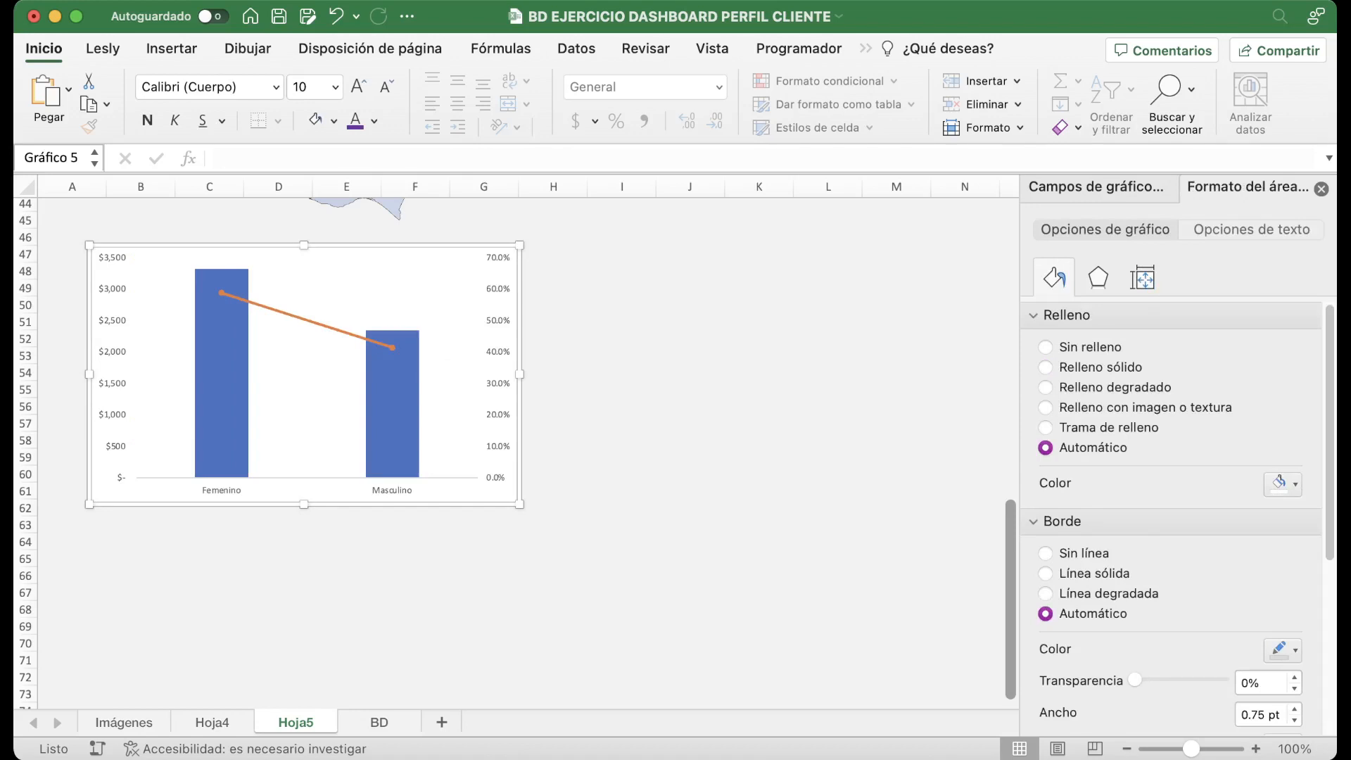
Set the Femenino/Masculino combo chart's area to no fill.
click(114, 383)
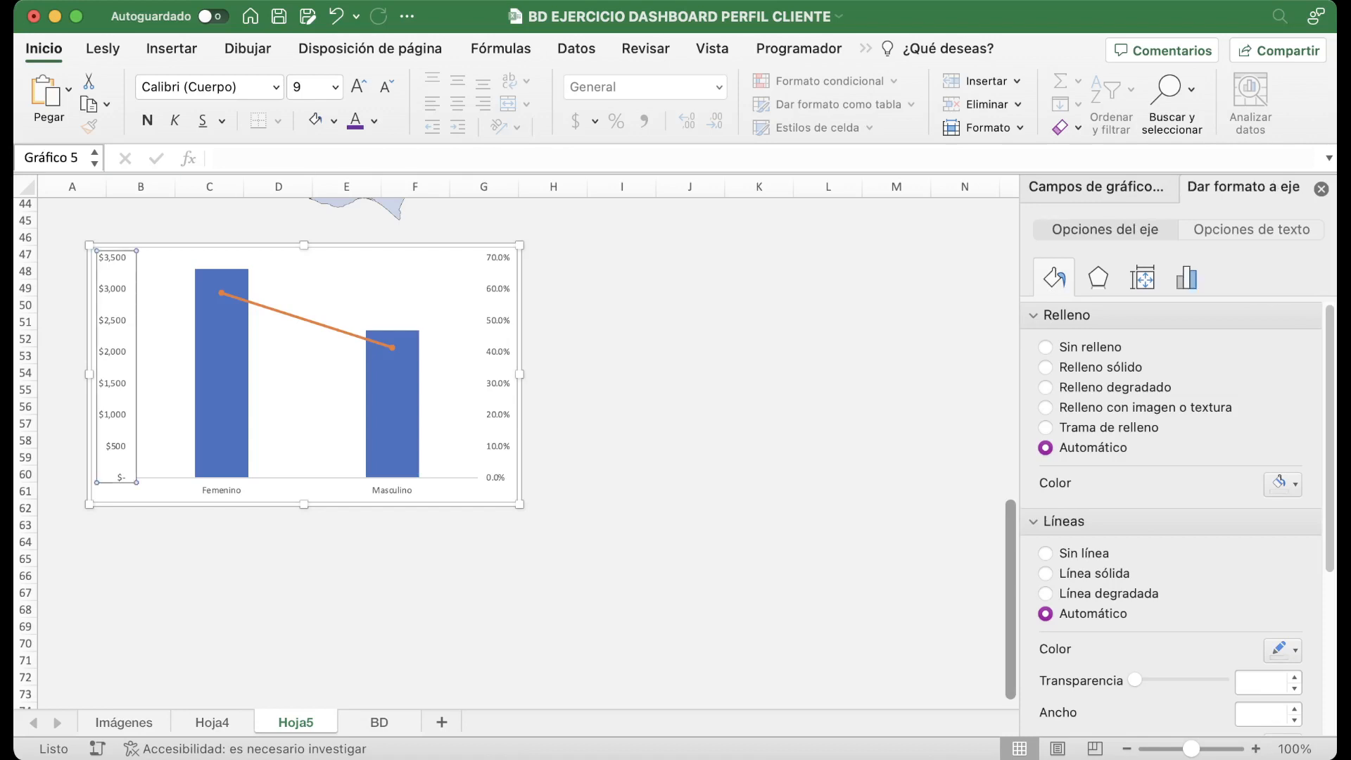
click(308, 394)
click(308, 494)
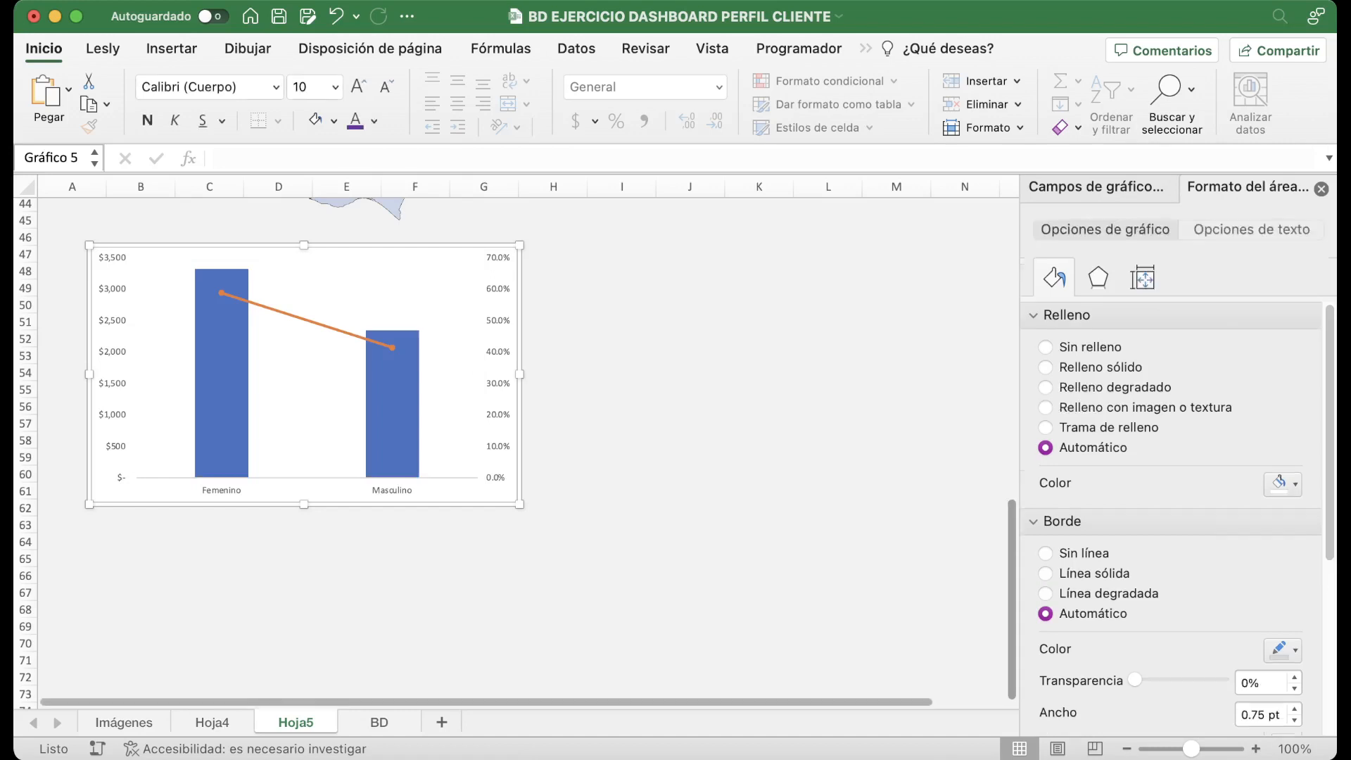
click(1047, 347)
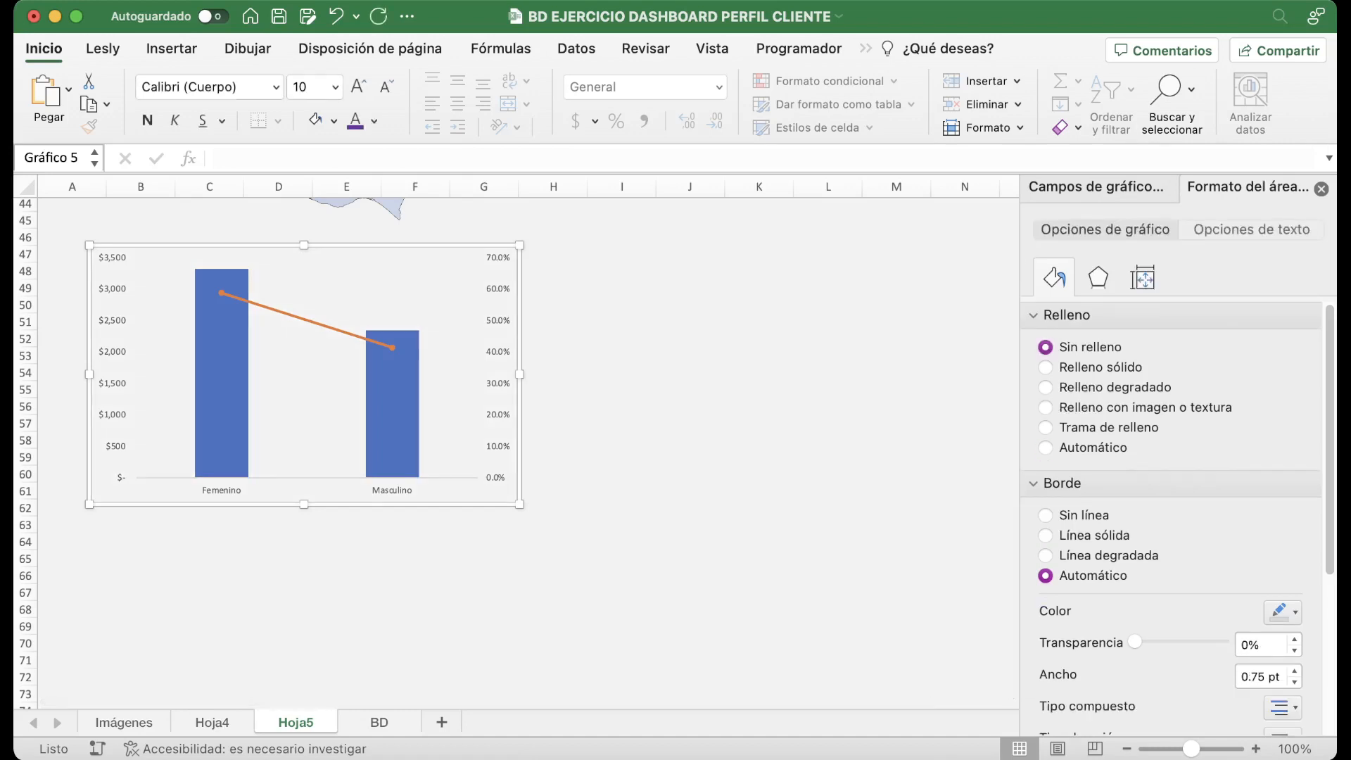
Hide the value labels on both vertical axes of the combo chart by matching their text colour to the background.
click(114, 384)
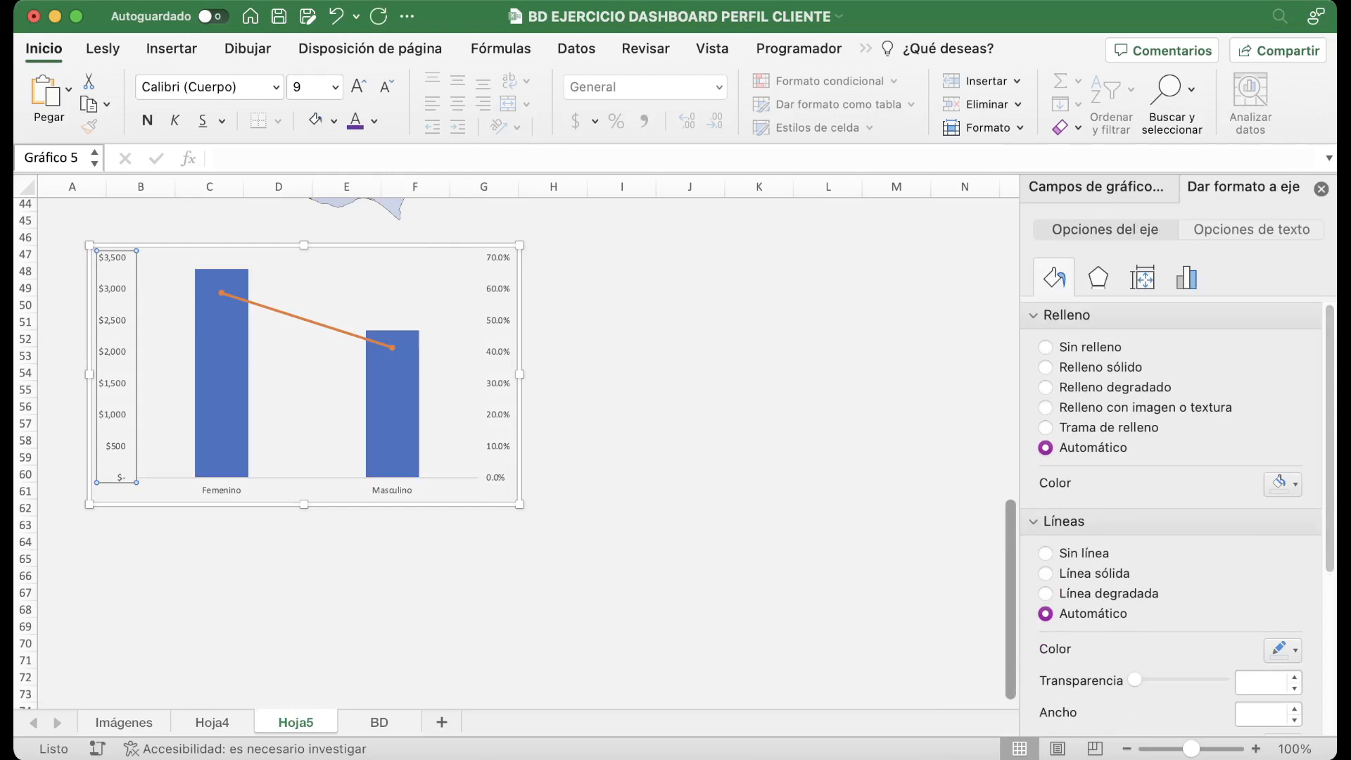
click(1251, 230)
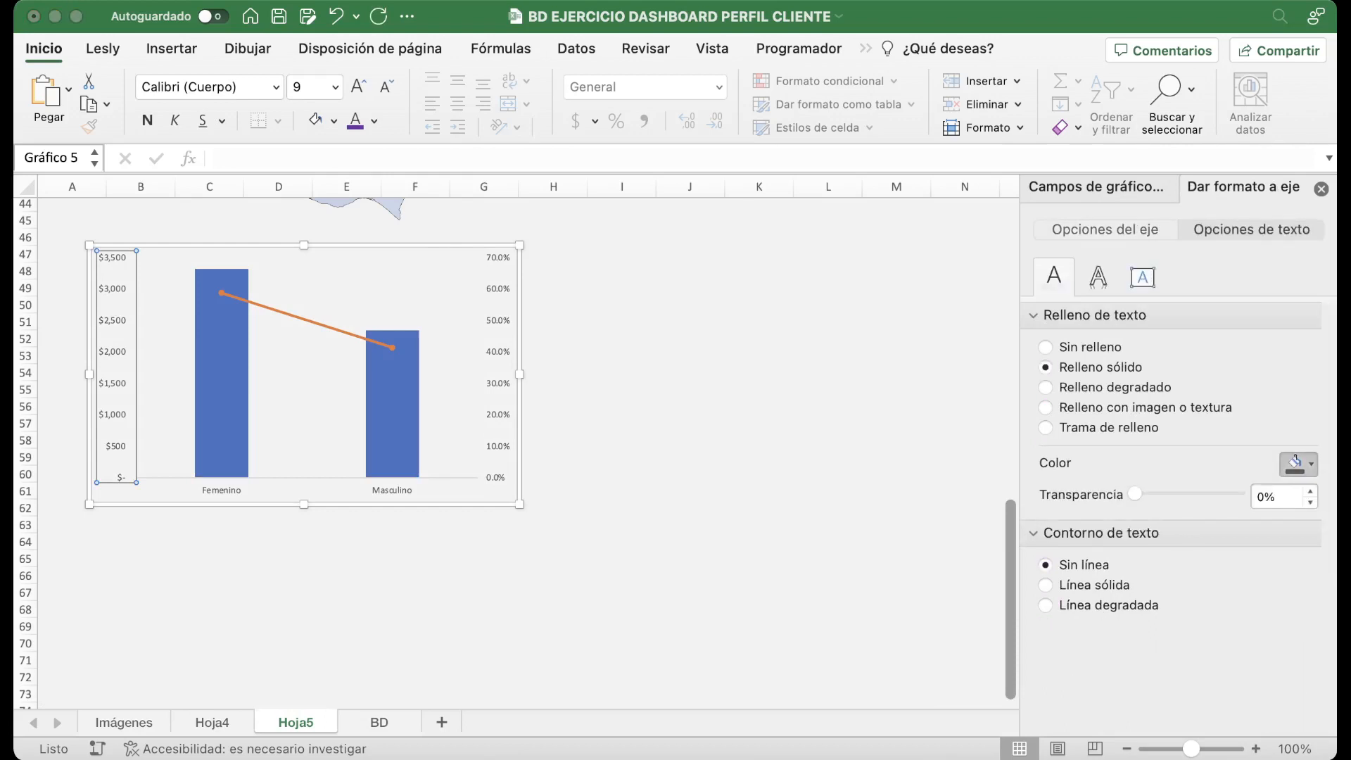
click(497, 366)
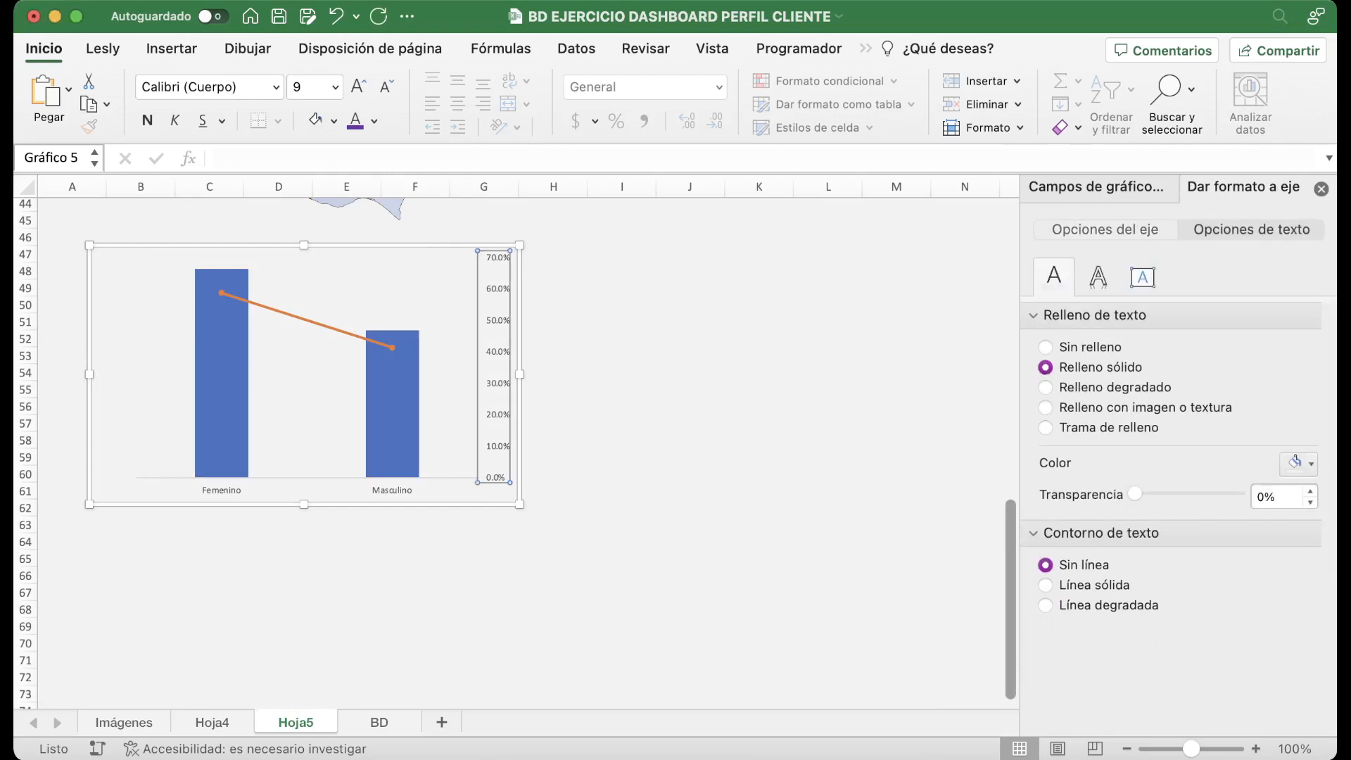
click(1300, 465)
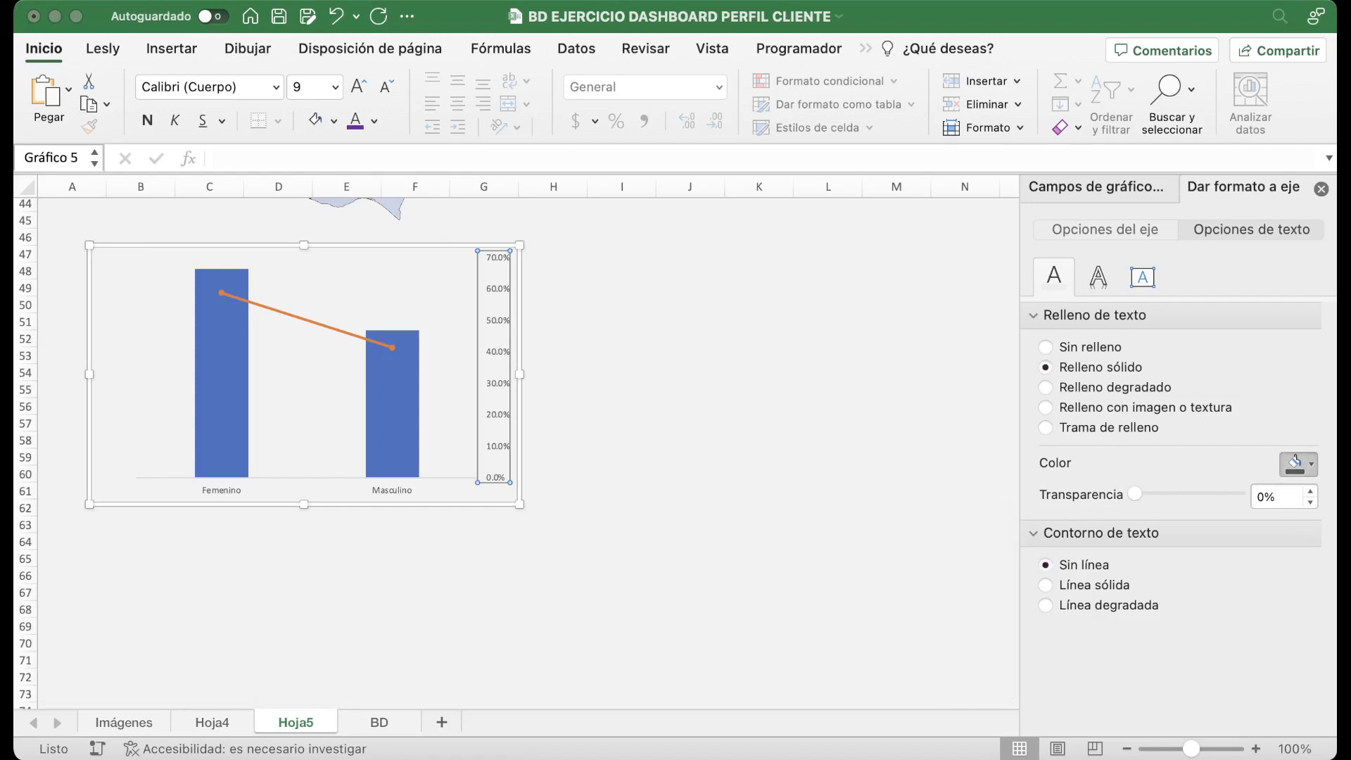
click(622, 339)
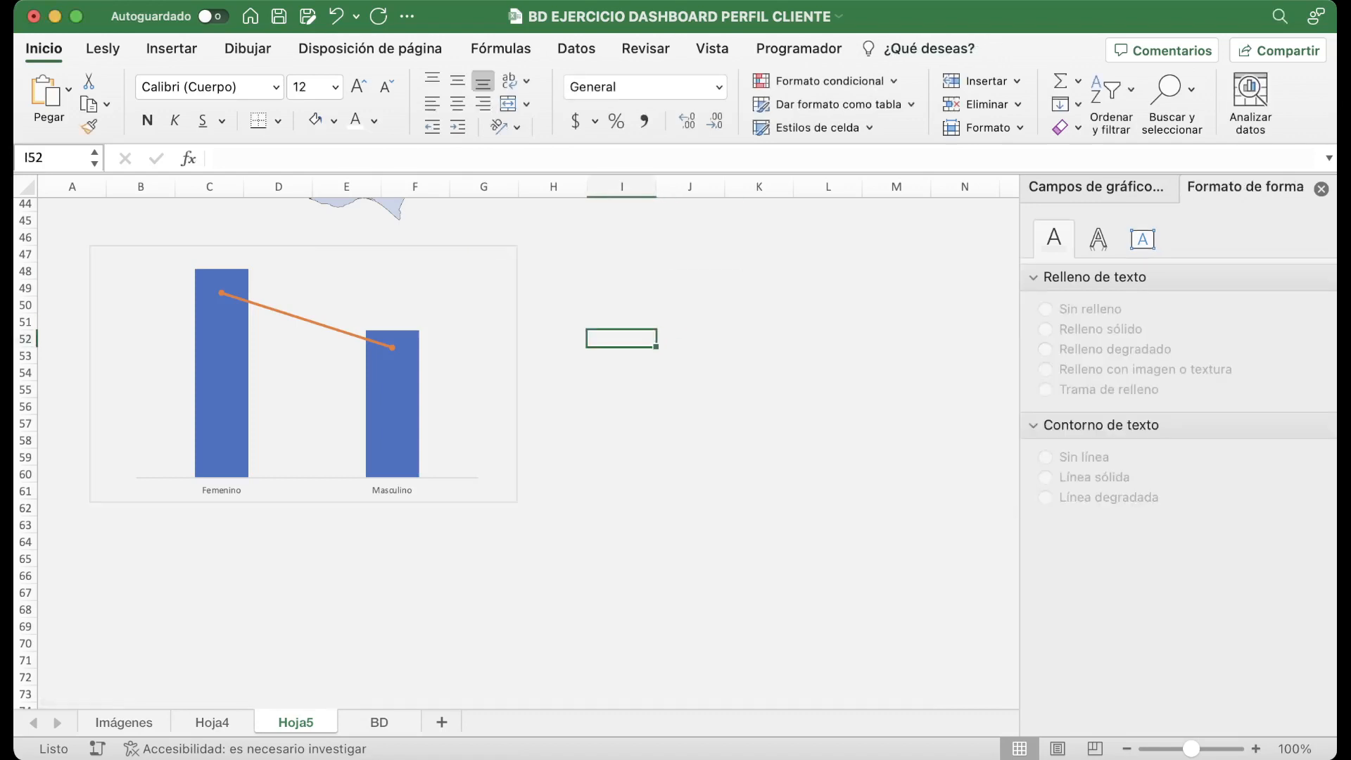
click(314, 394)
click(495, 366)
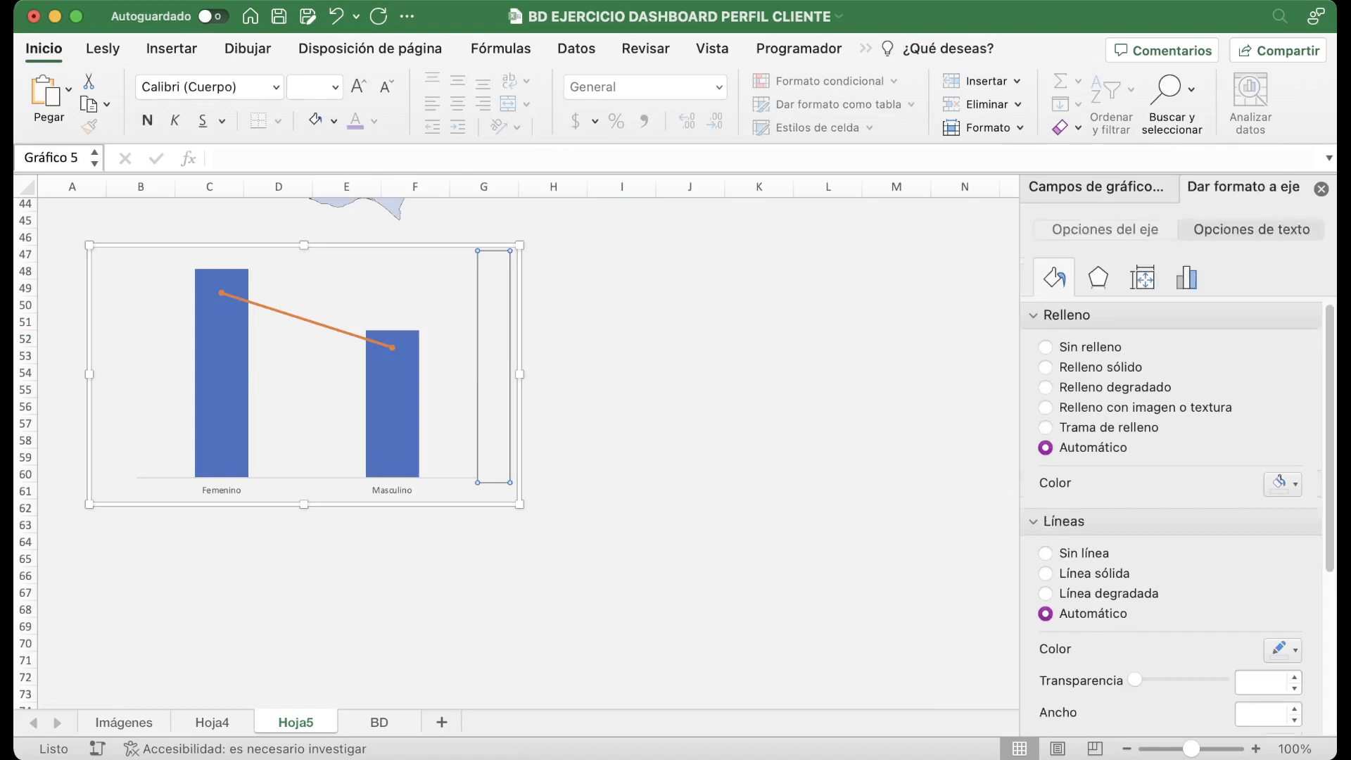
Add a title above the Femenino/Masculino combo chart and set its text to "Género".
click(501, 493)
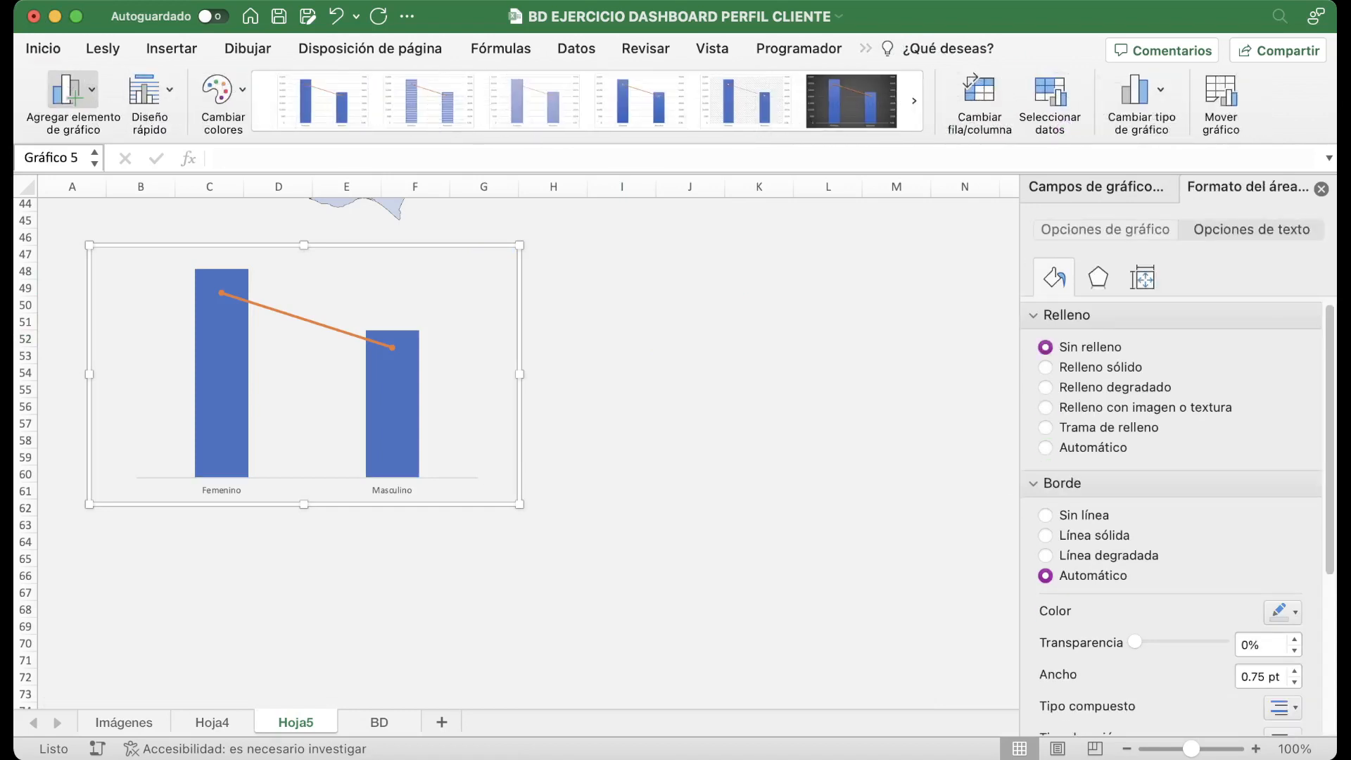
click(74, 92)
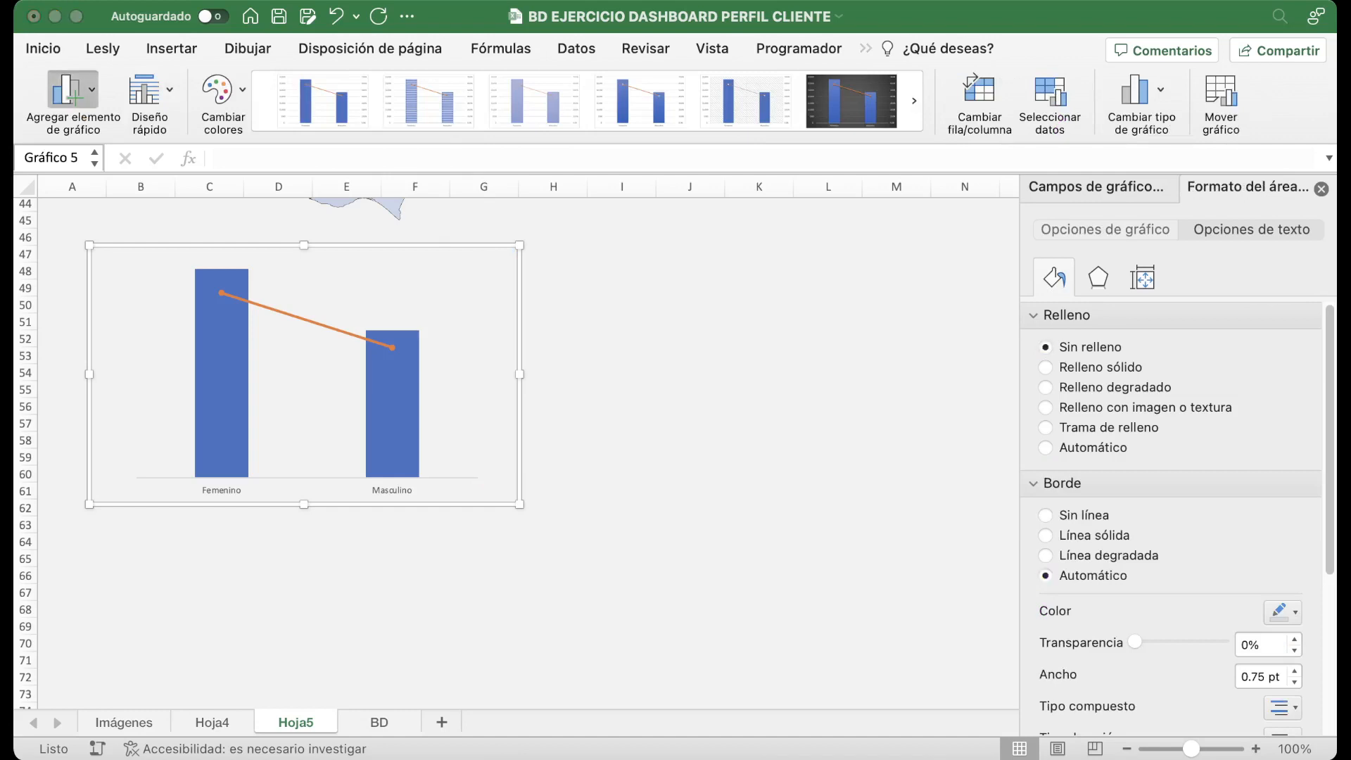
click(271, 192)
triple_click(297, 263)
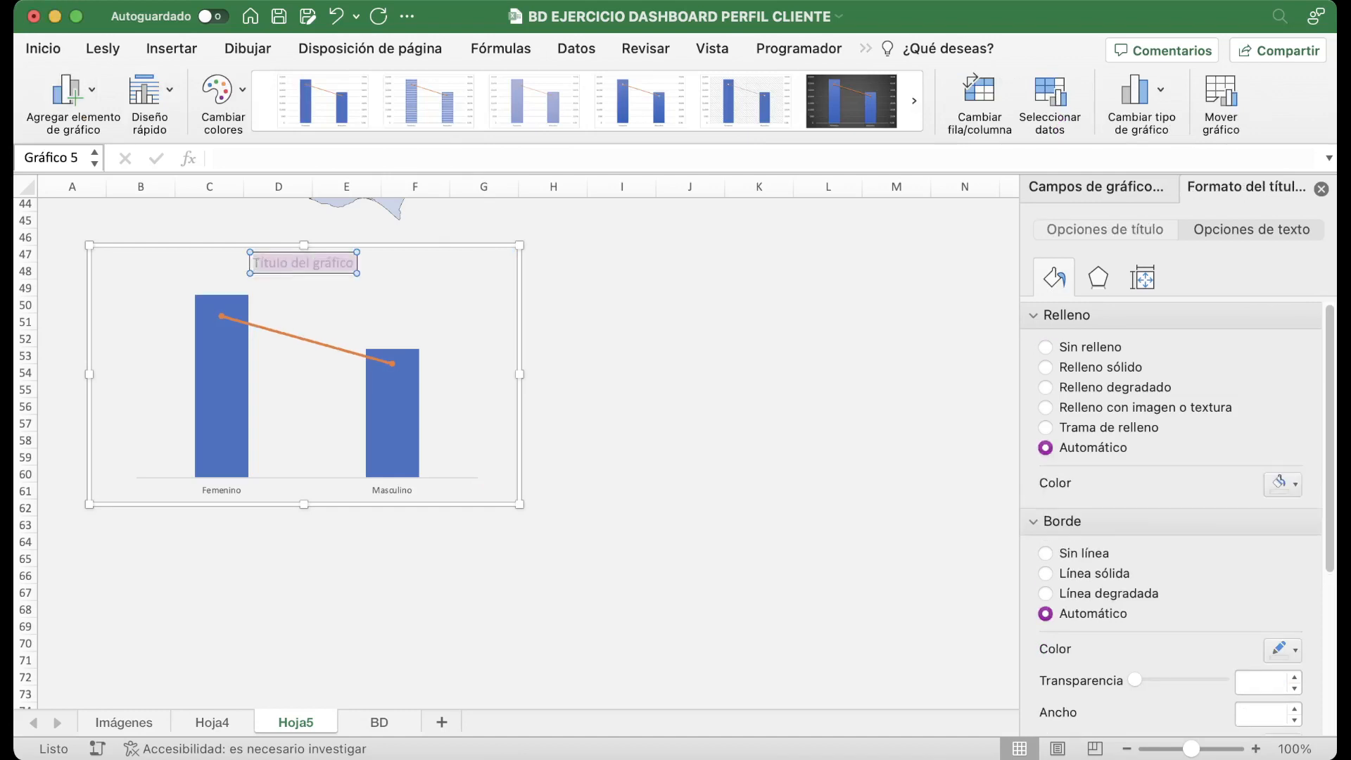
key(BackSpace)
text(Género)
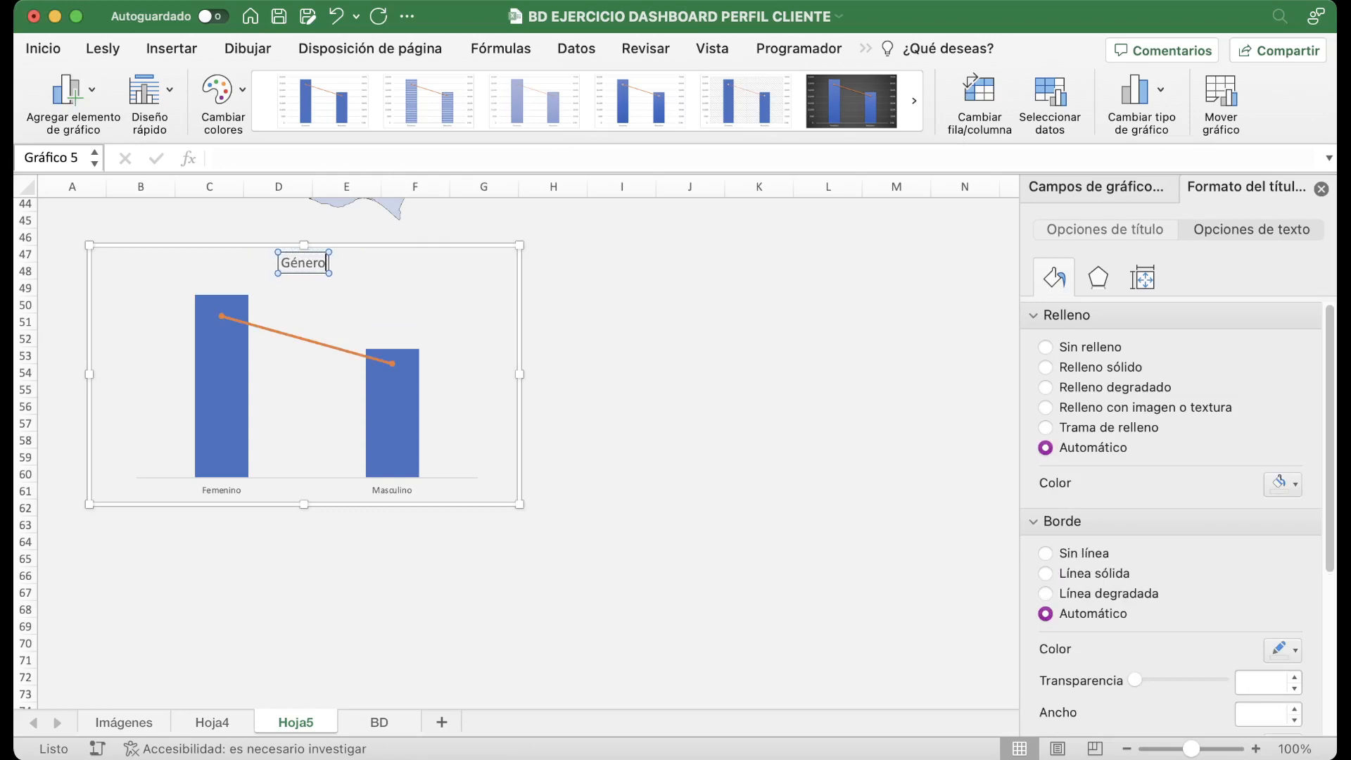
Change the font colour of the "Género" chart title to purple.
click(380, 265)
click(304, 263)
click(44, 48)
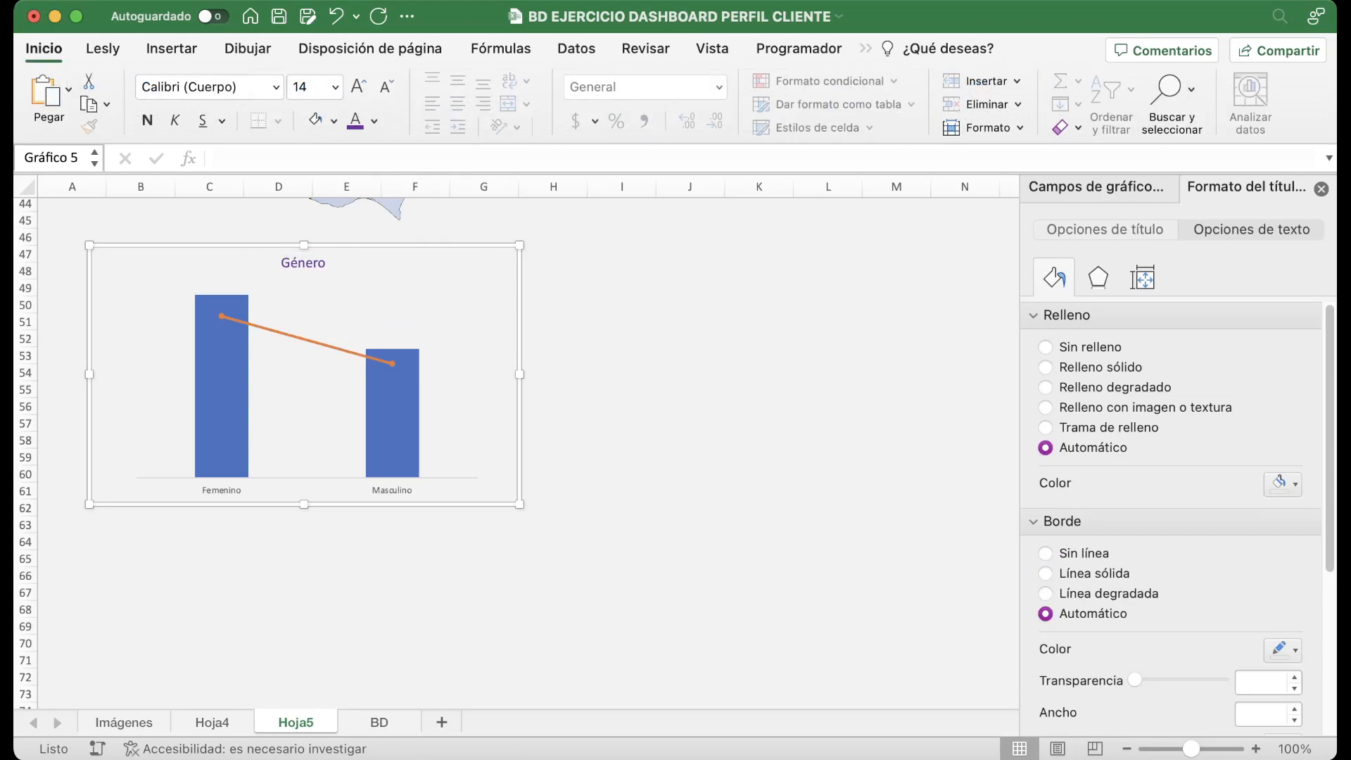
Copy the dark blue man figure from the Imágenes sheet and paste it as the fill of only the Masculino column on Hoja5.
click(124, 723)
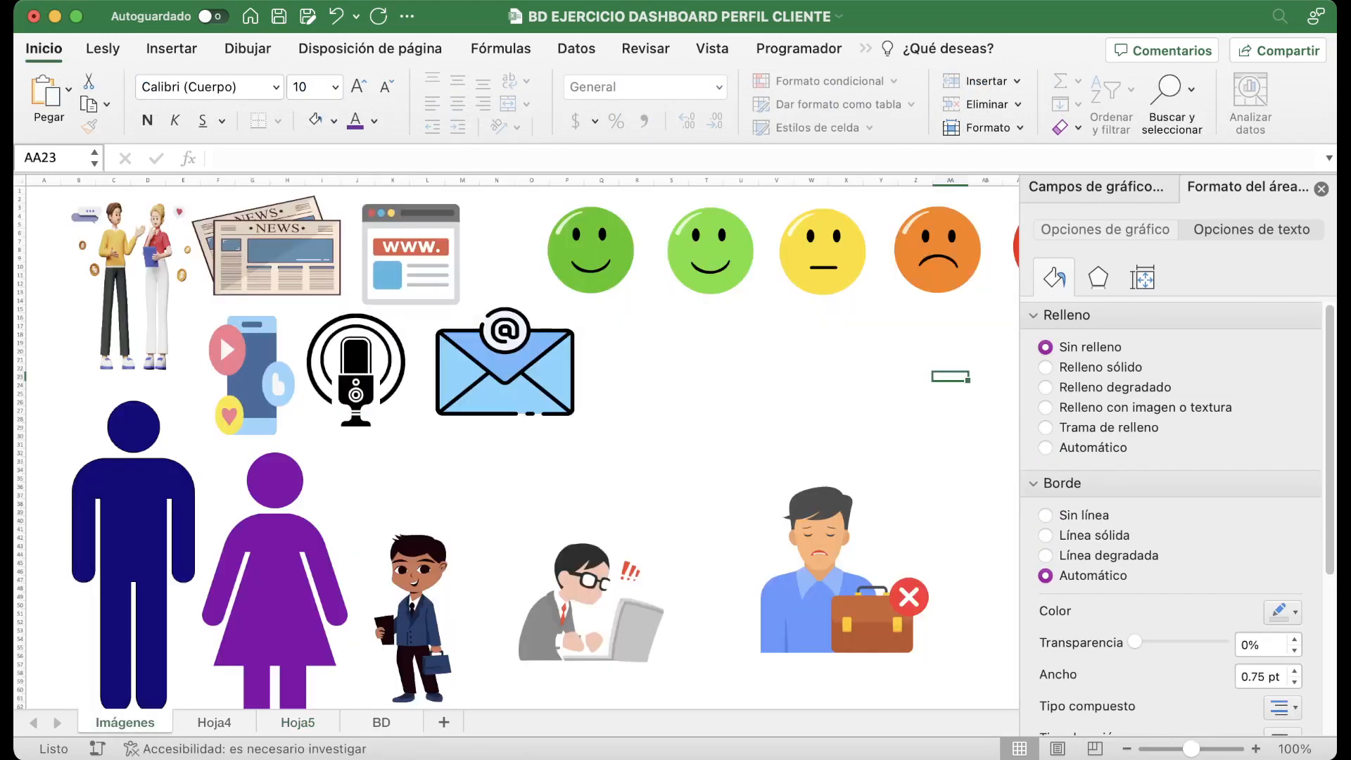
scroll(518, 450, down, 5)
scroll(518, 451, up, 5)
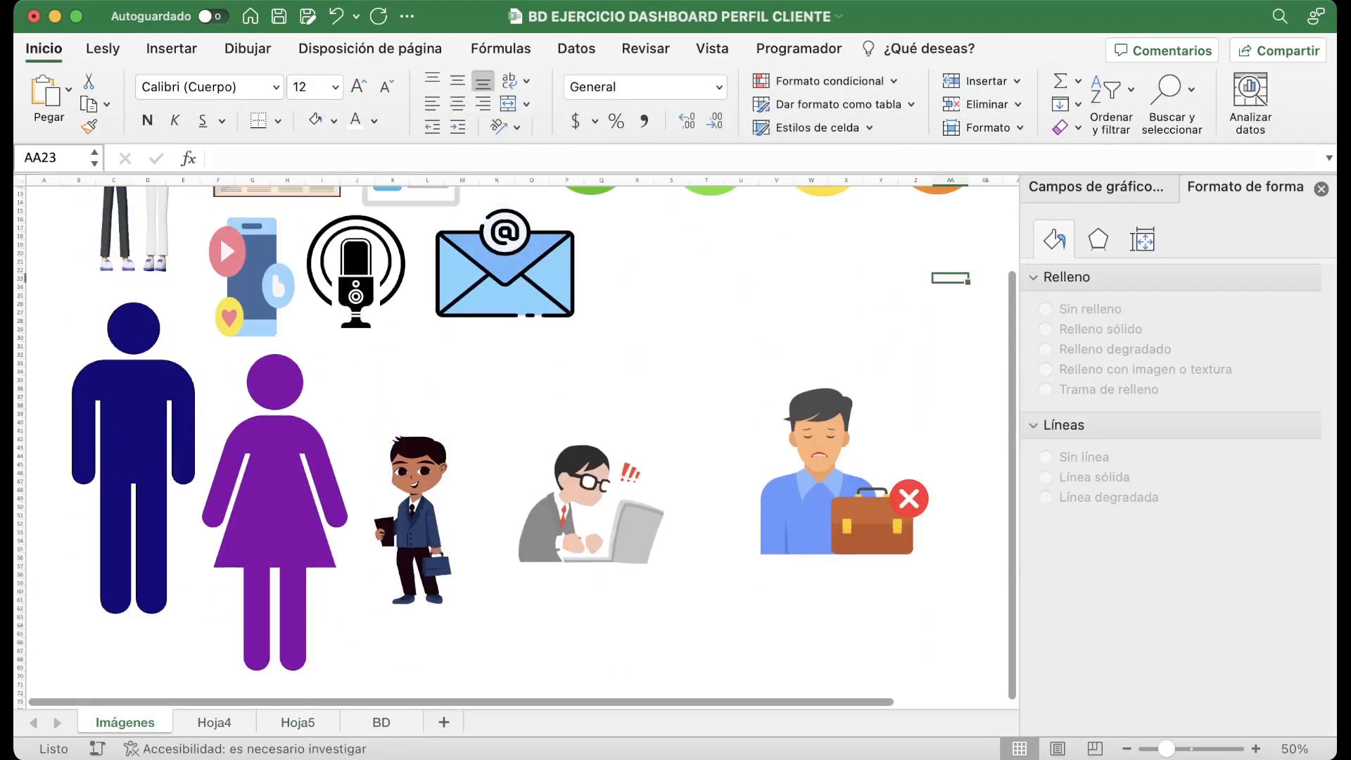
click(134, 496)
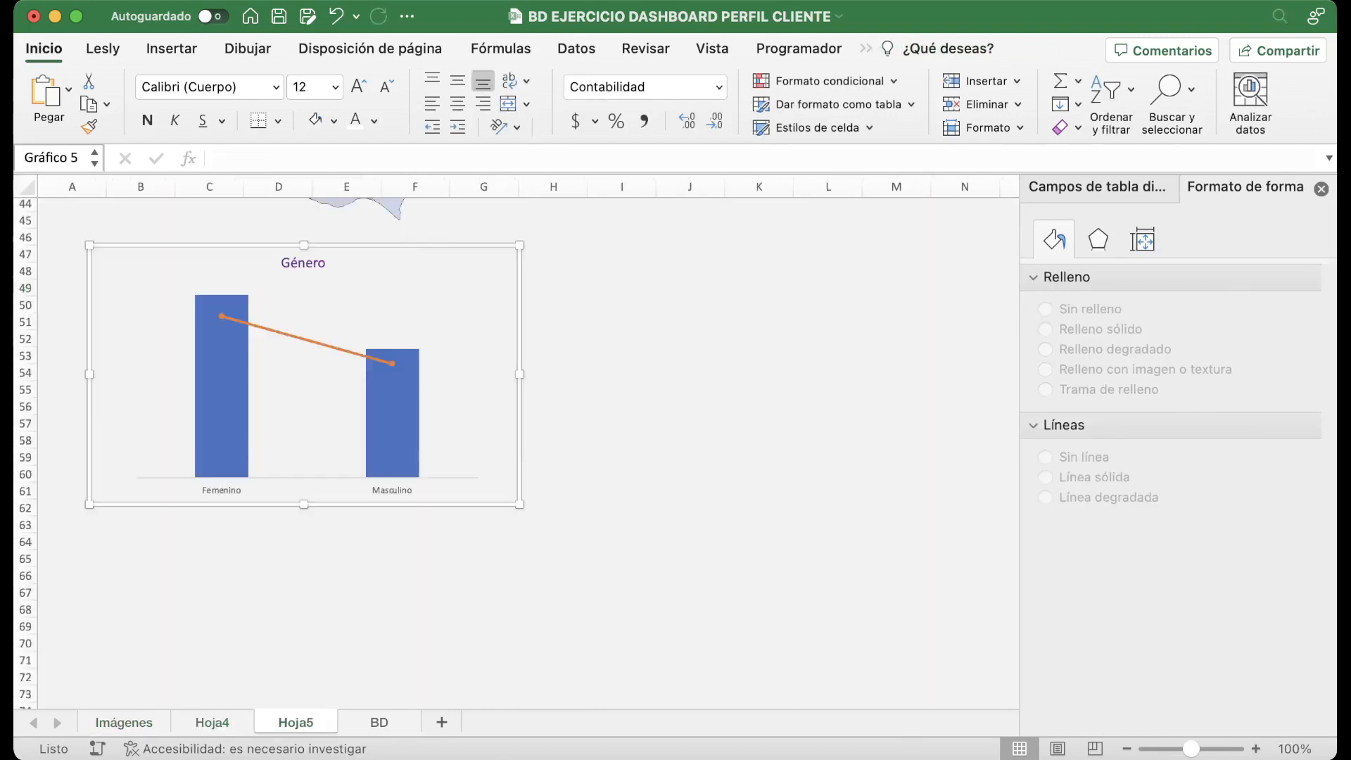
click(222, 400)
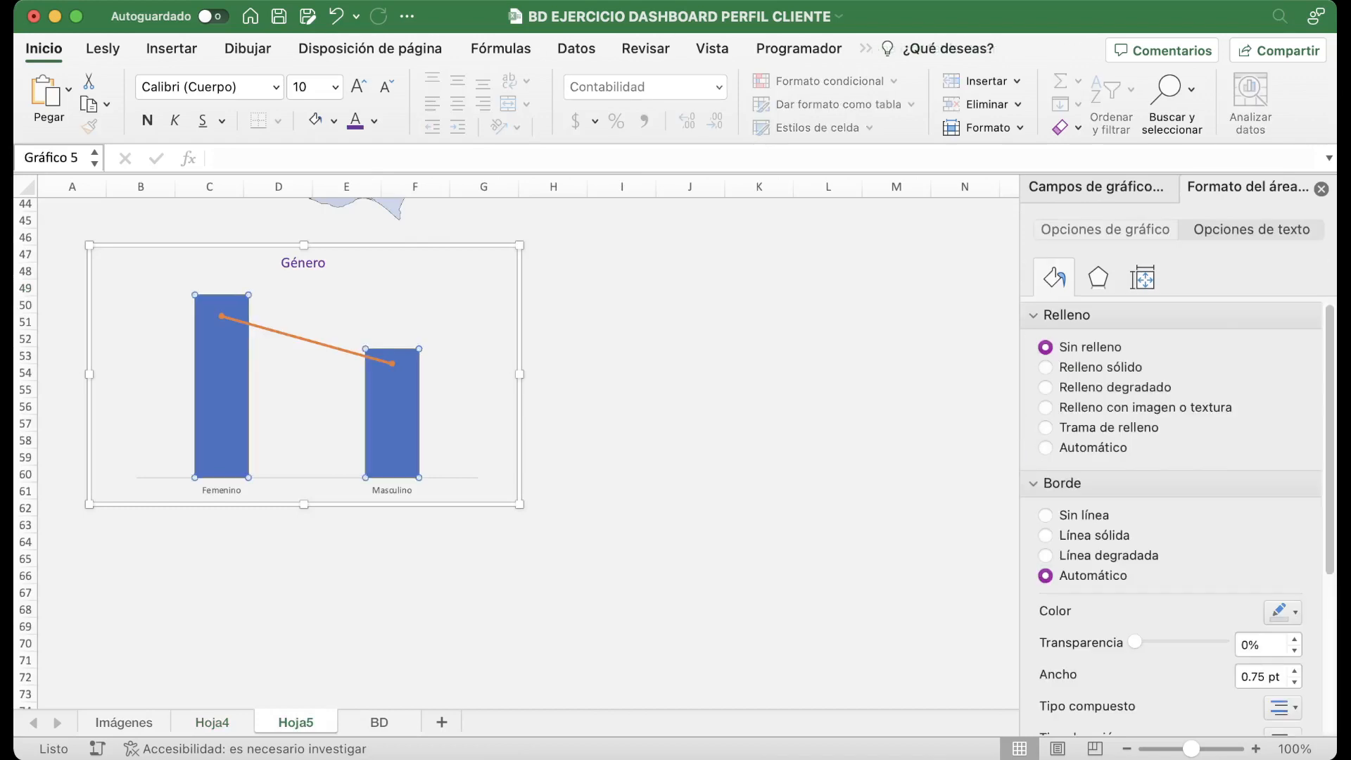
click(392, 421)
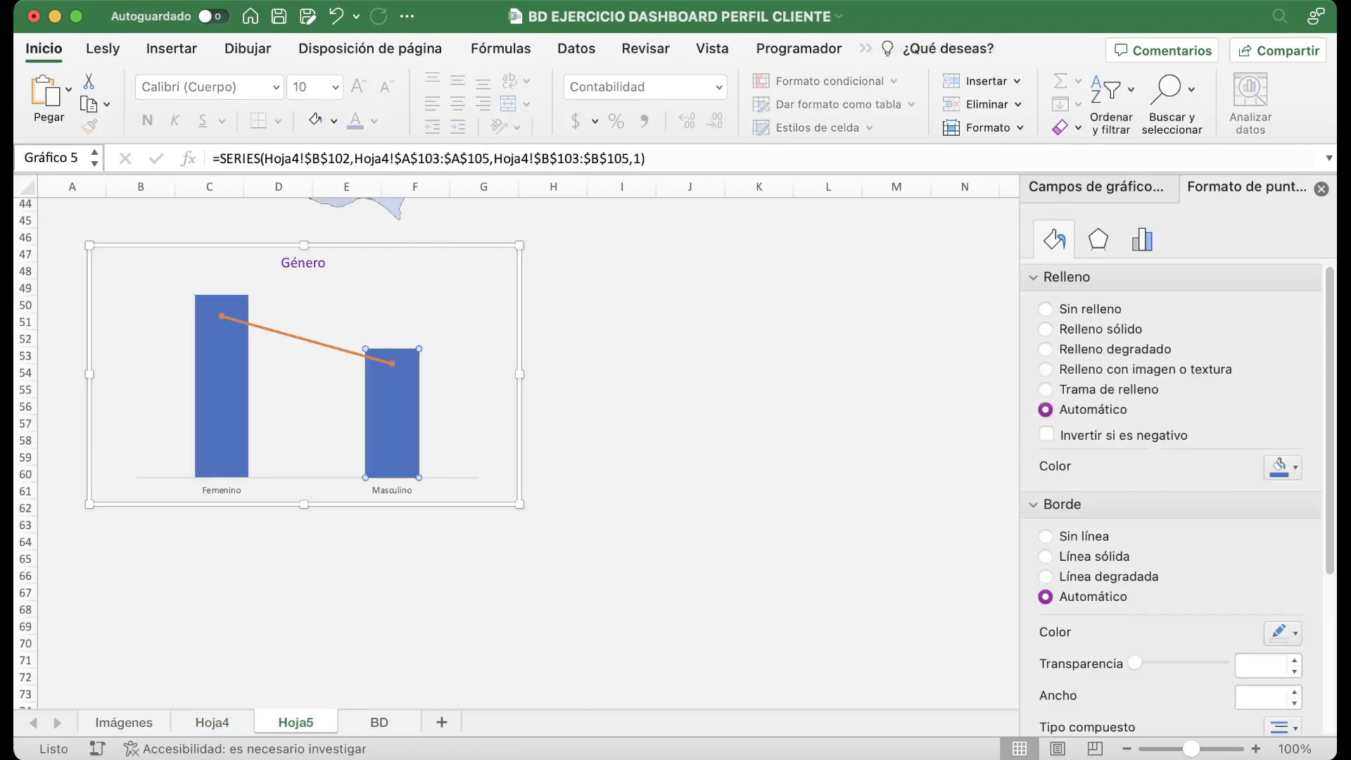
key(super+v)
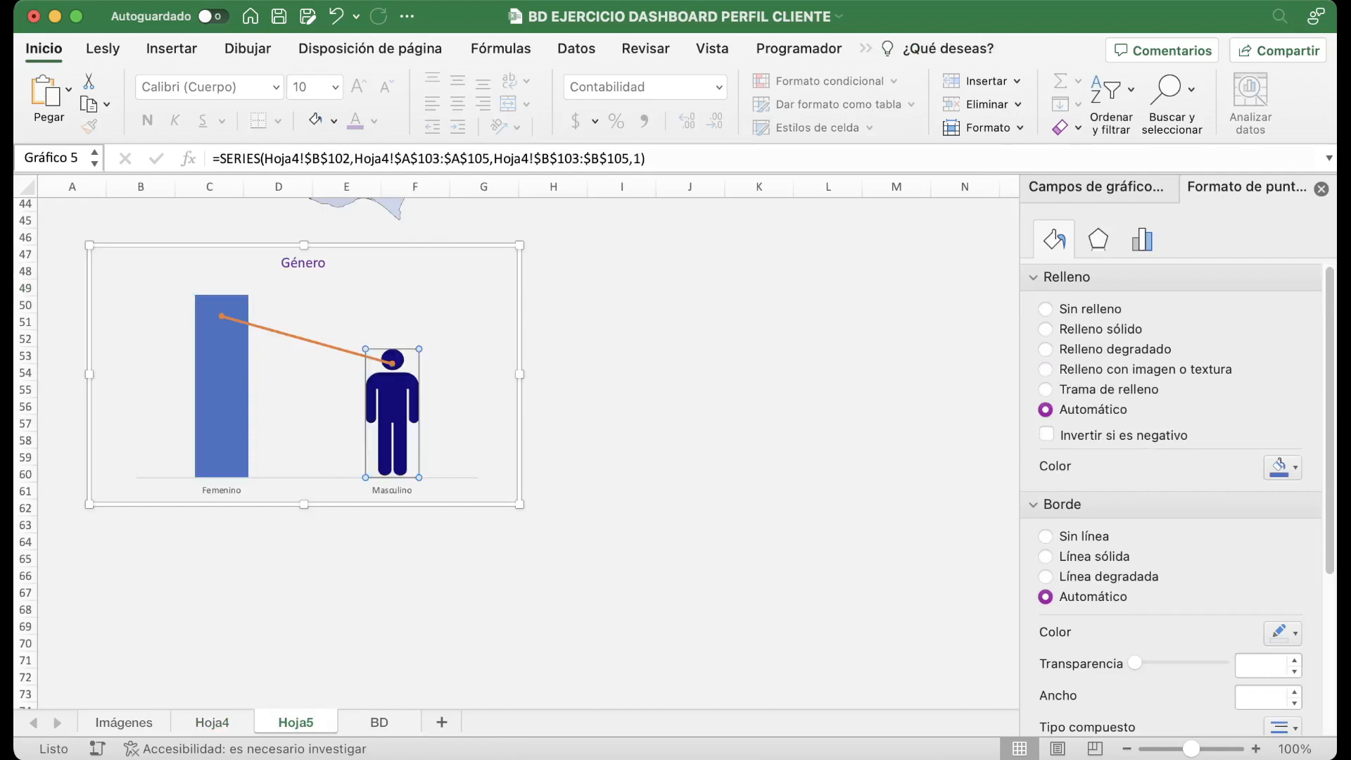
click(622, 440)
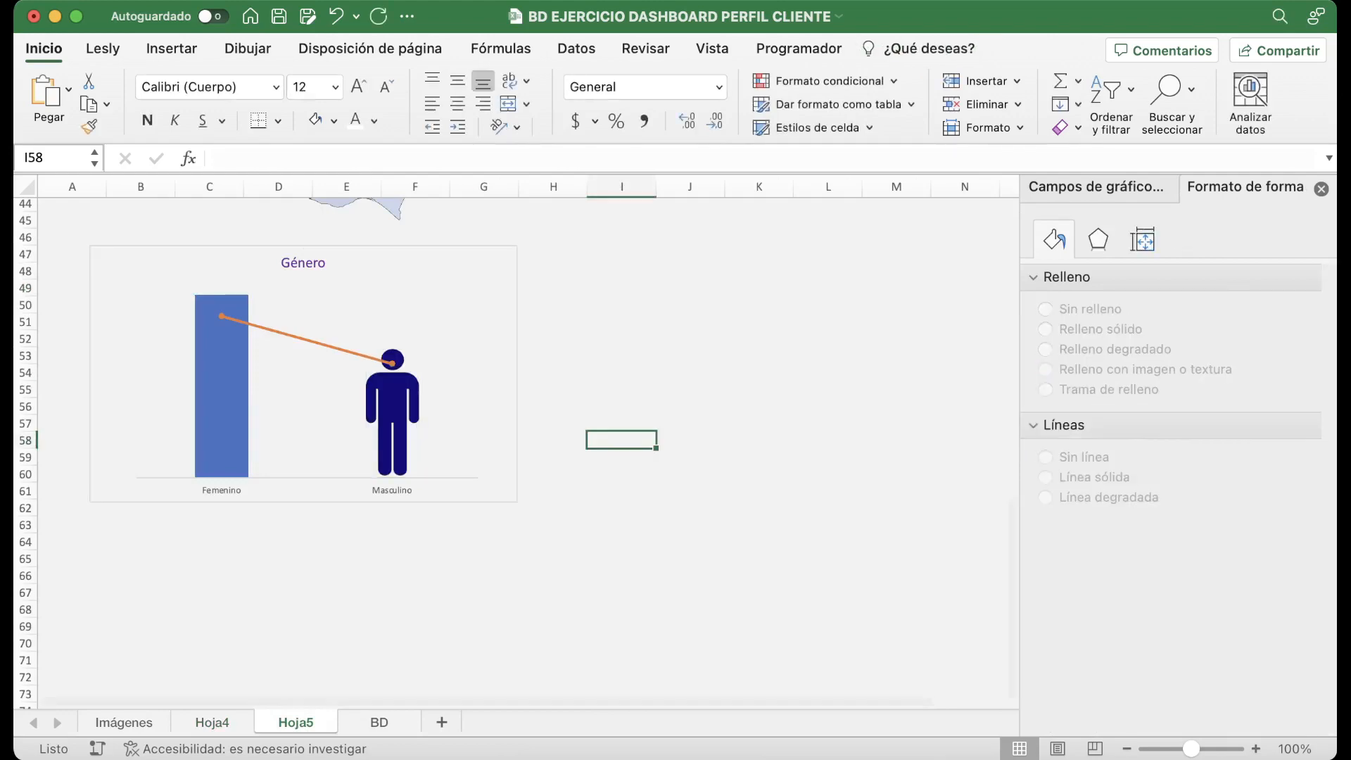
Copy the purple woman figure from the Imágenes sheet and paste it as the fill of only the Femenino column on Hoja5.
click(124, 723)
key(Tab)
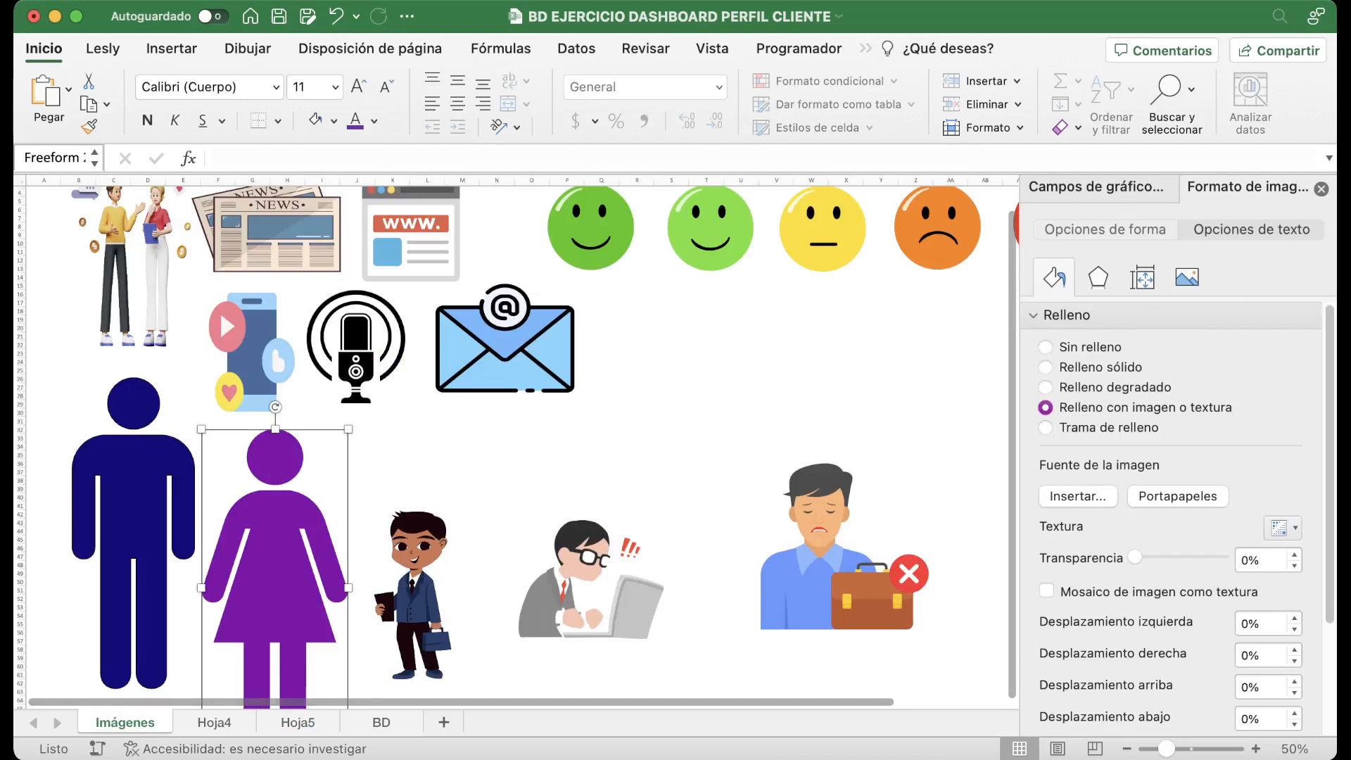
click(298, 723)
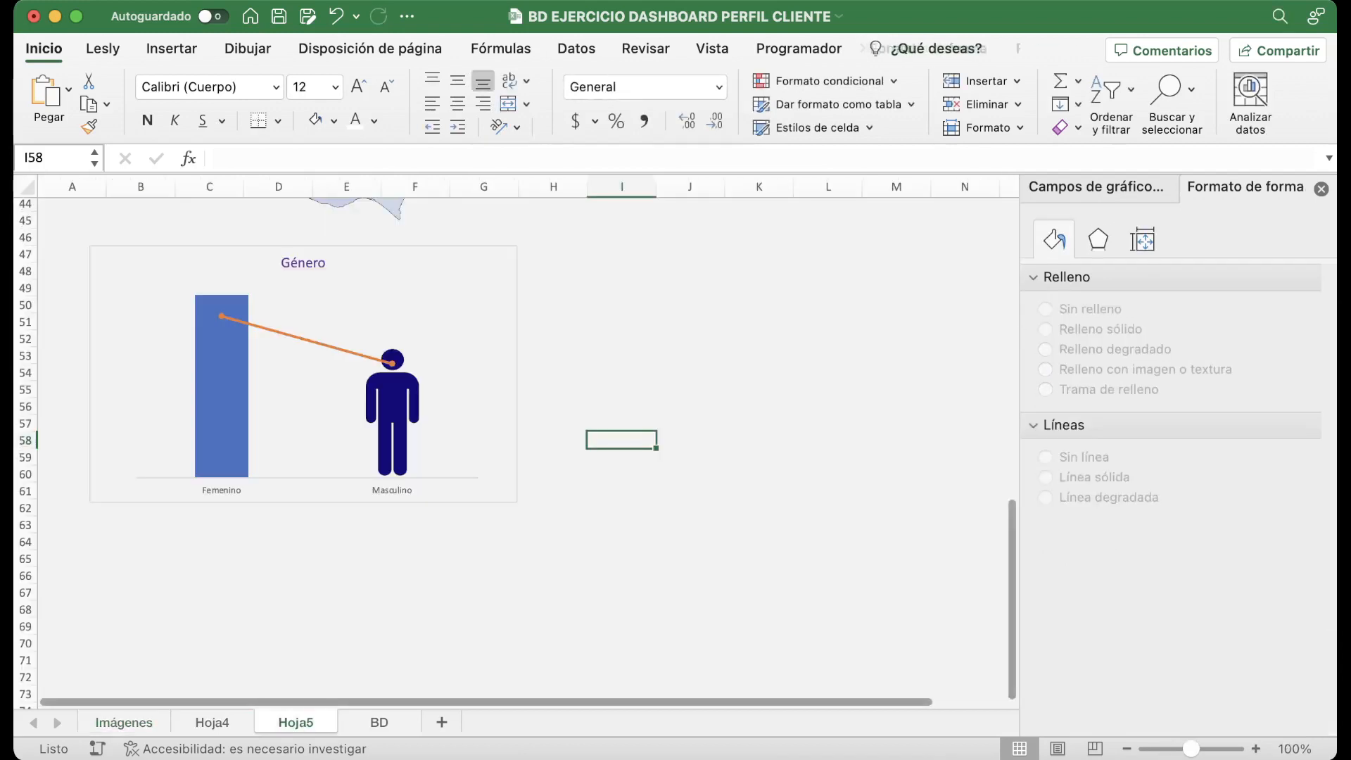
click(222, 395)
click(222, 394)
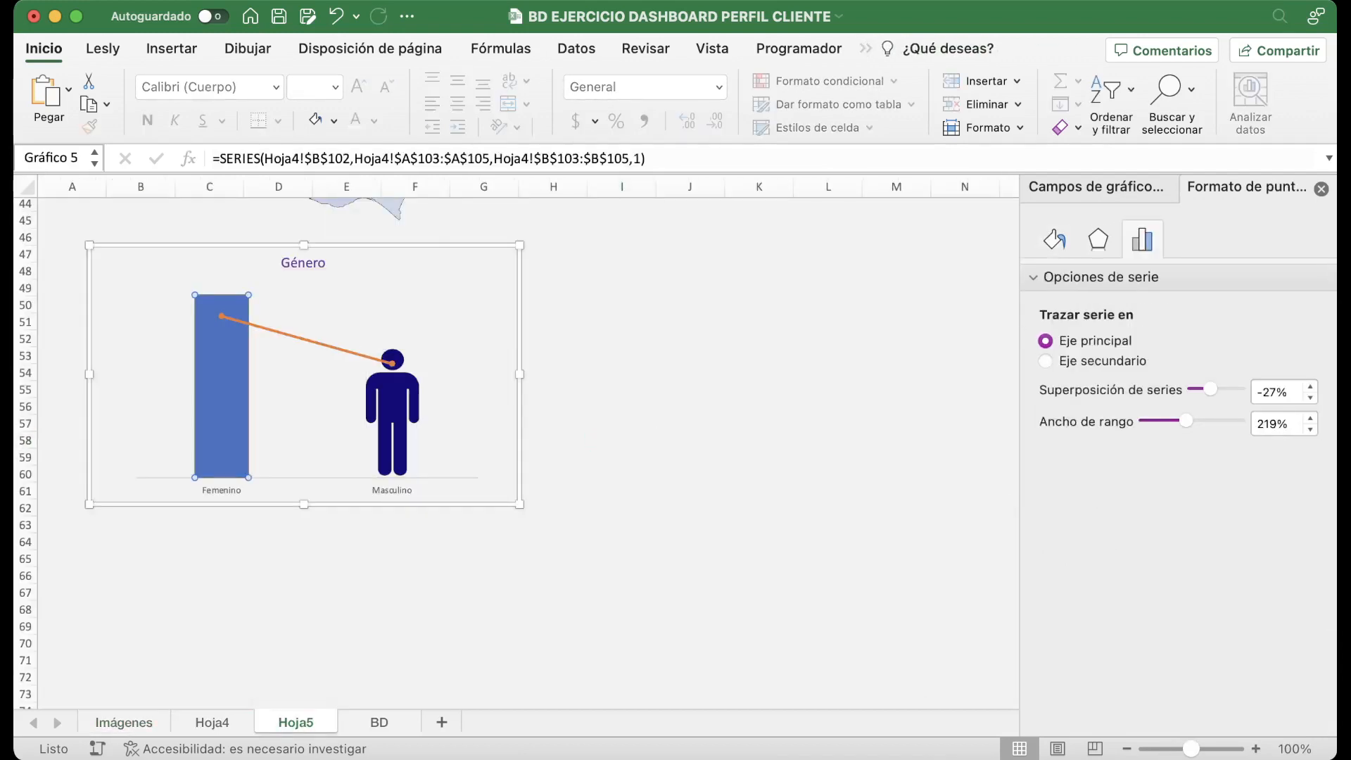
key(super+v)
click(307, 415)
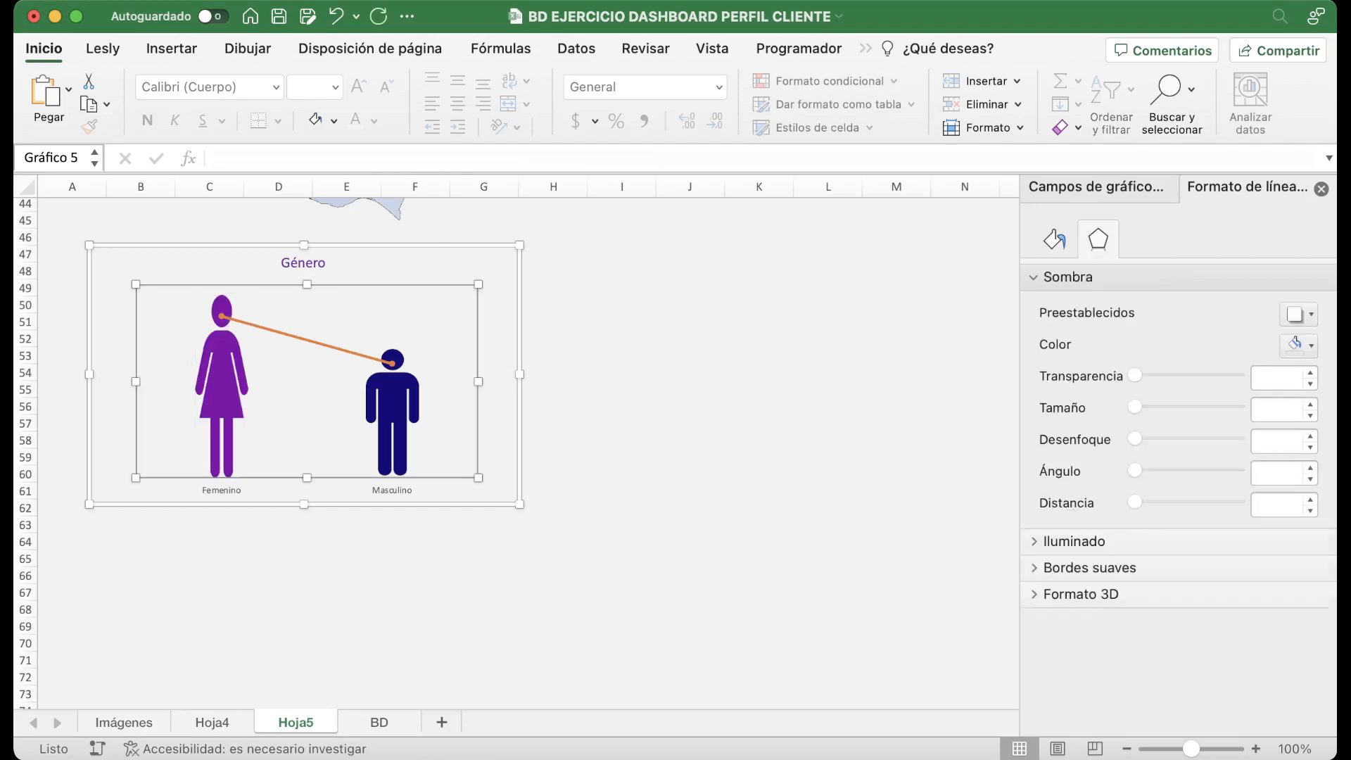
click(622, 423)
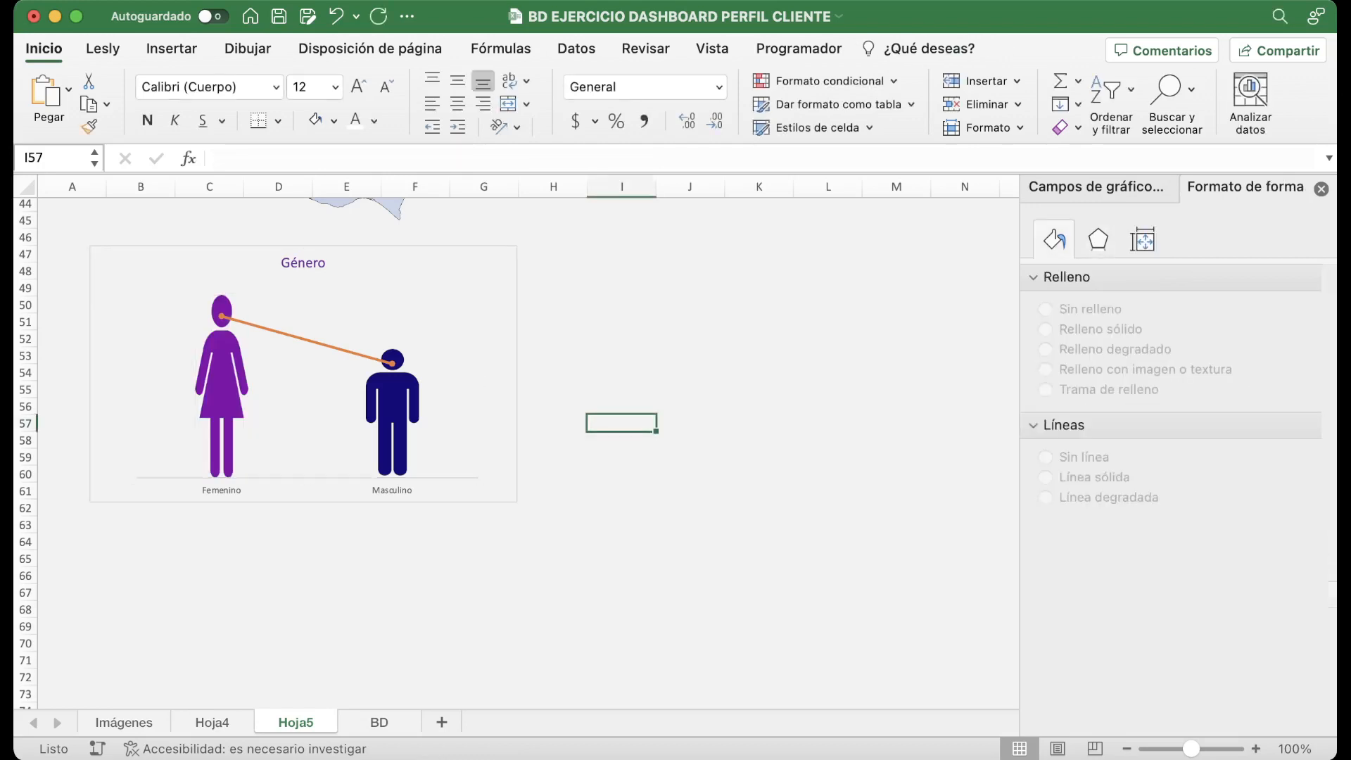
Add percentage data labels to the orange line series and make the labels of both vertical axes readable again in purple.
click(306, 341)
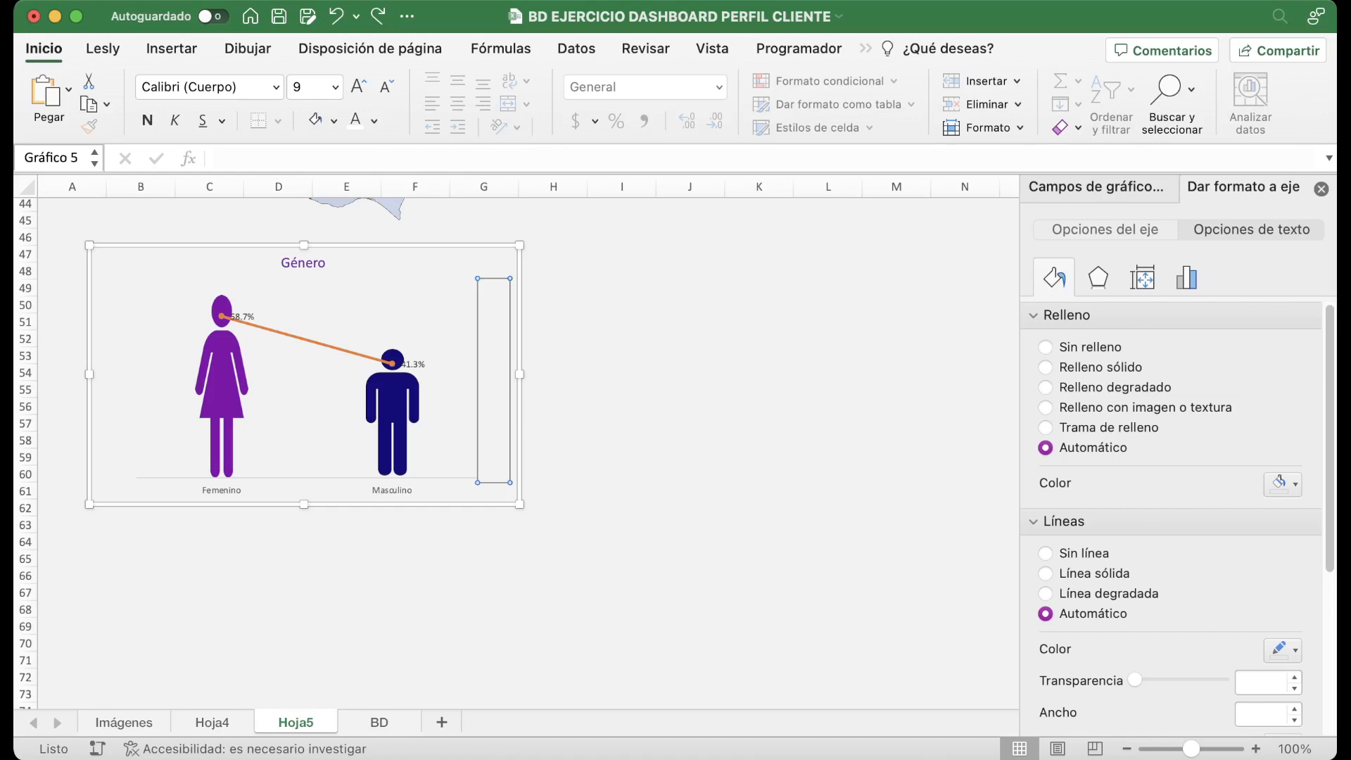
click(374, 121)
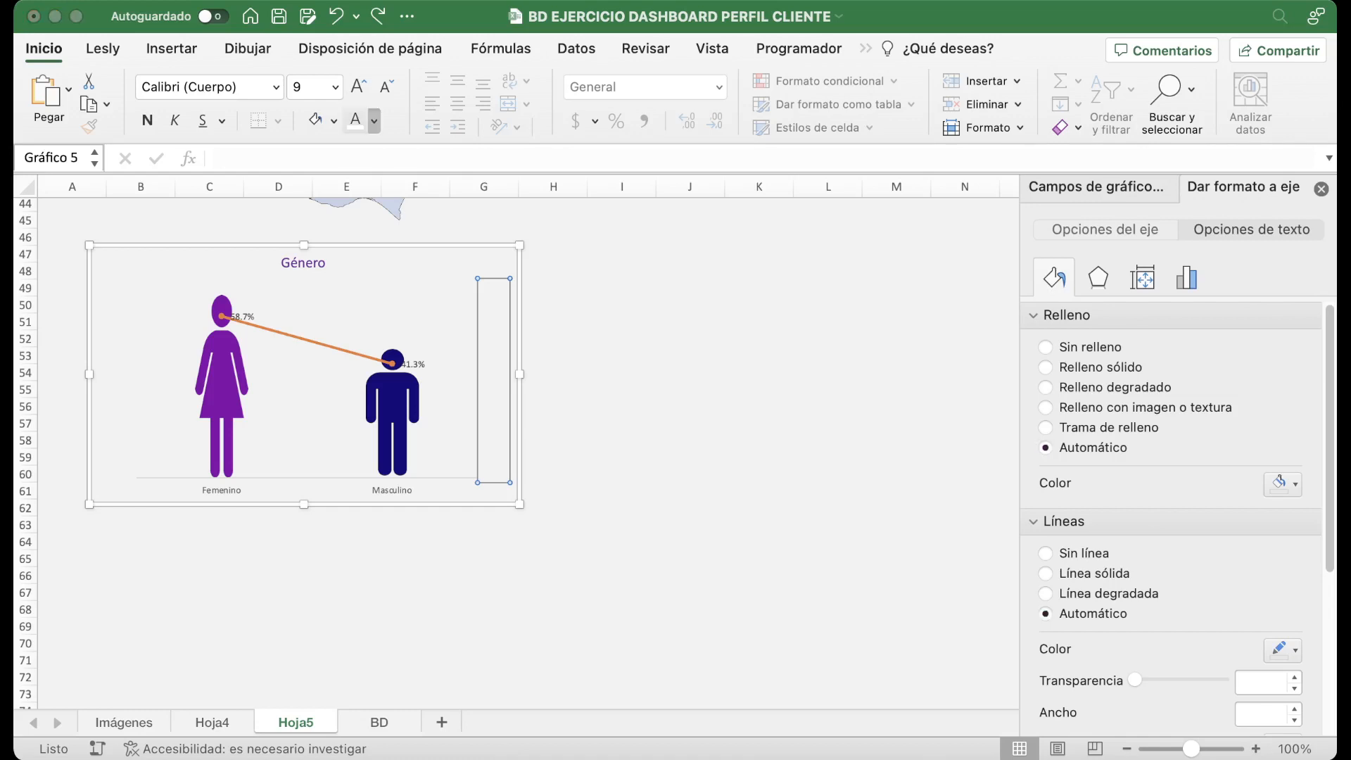
click(512, 296)
click(112, 326)
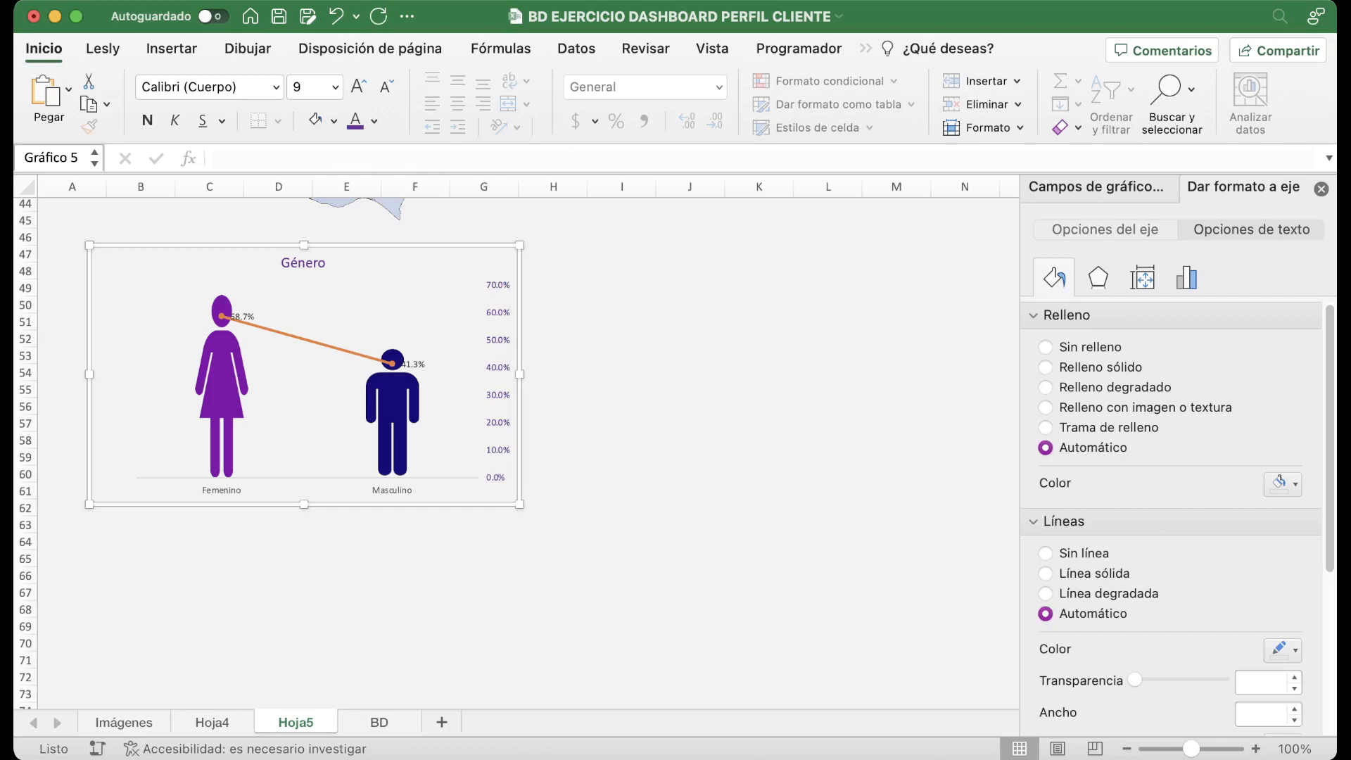
click(113, 340)
click(356, 121)
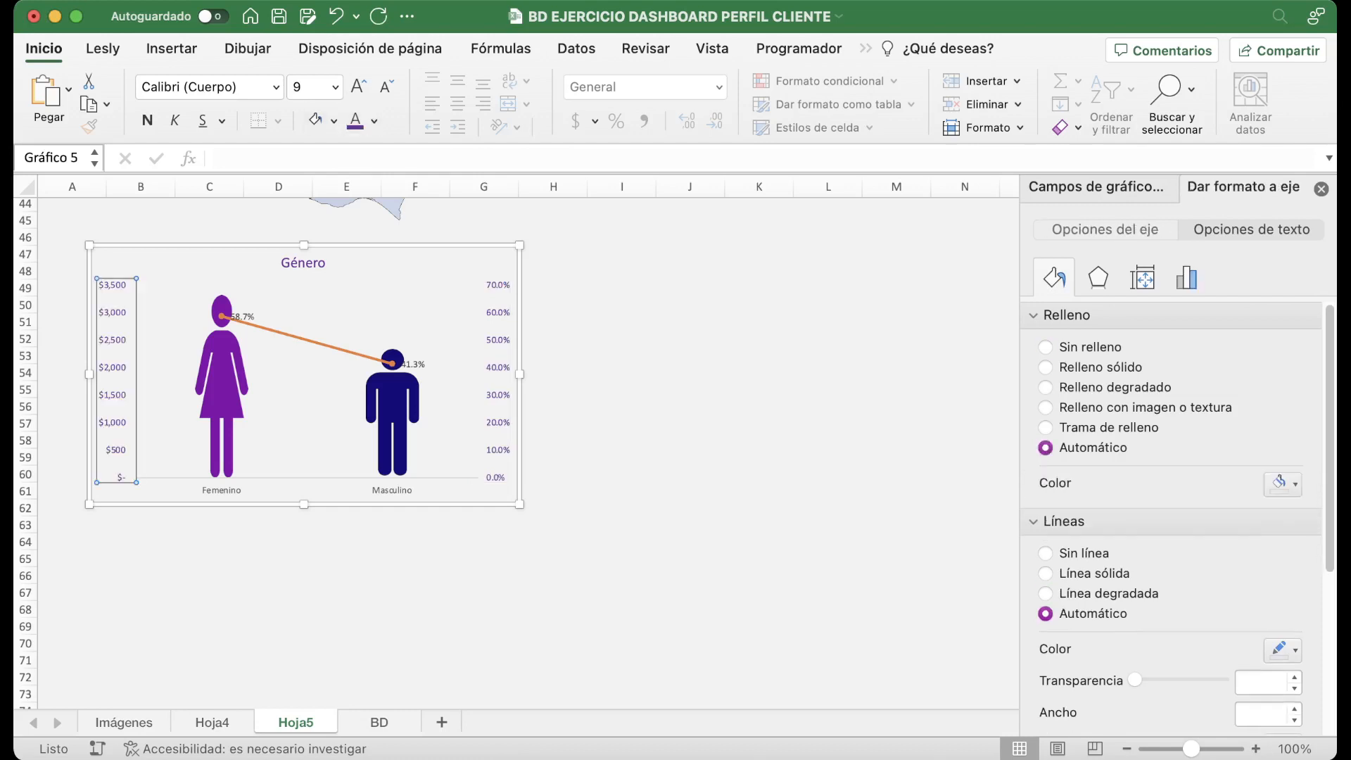
Set the maximum limit of the Género chart's secondary percentage axis to 1.0.
click(499, 327)
click(499, 340)
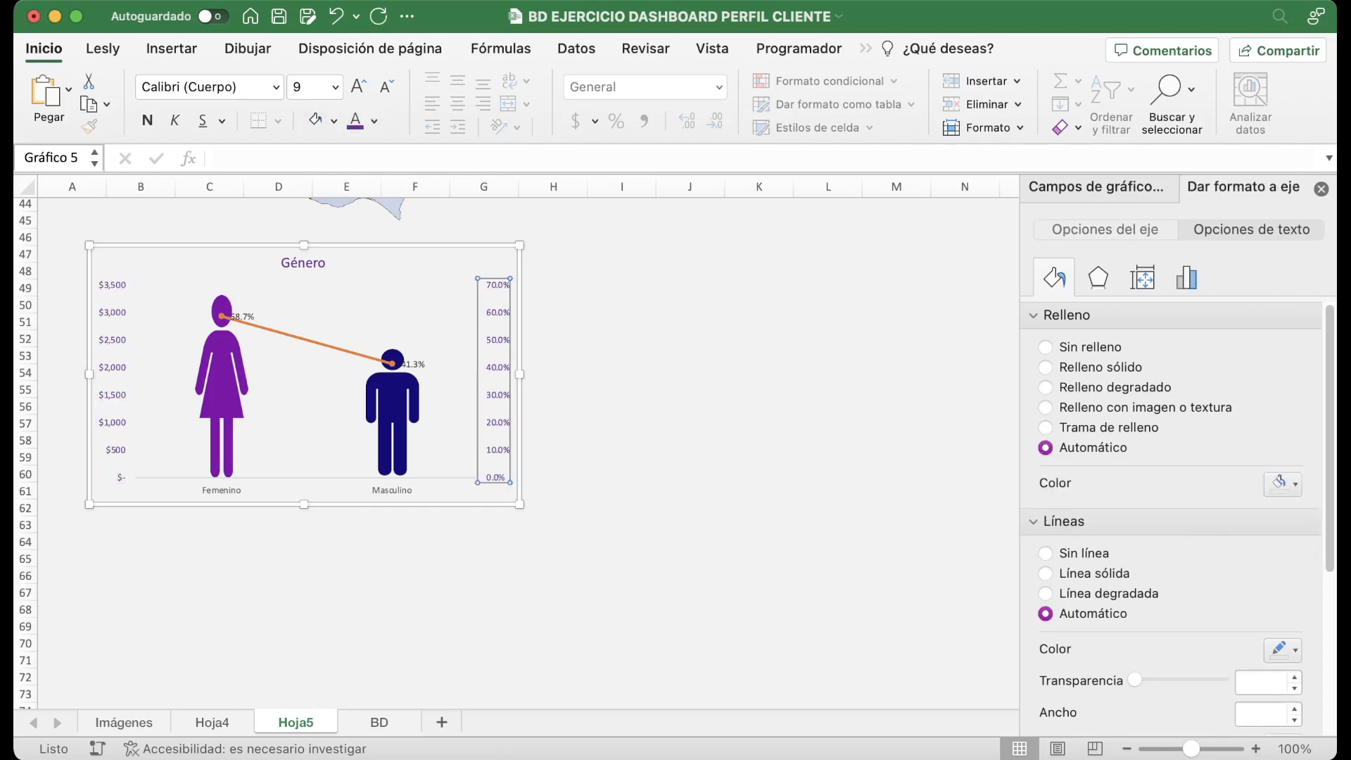
click(1187, 278)
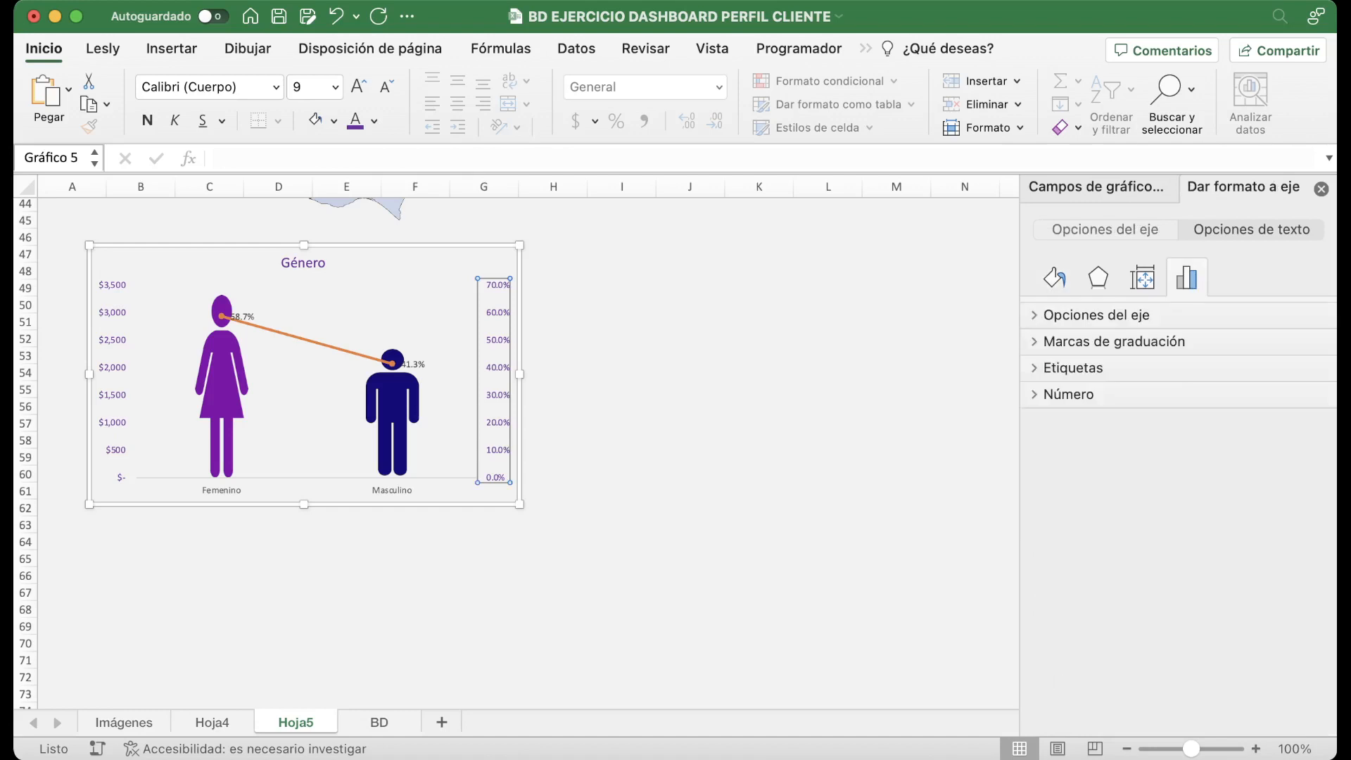
click(1097, 315)
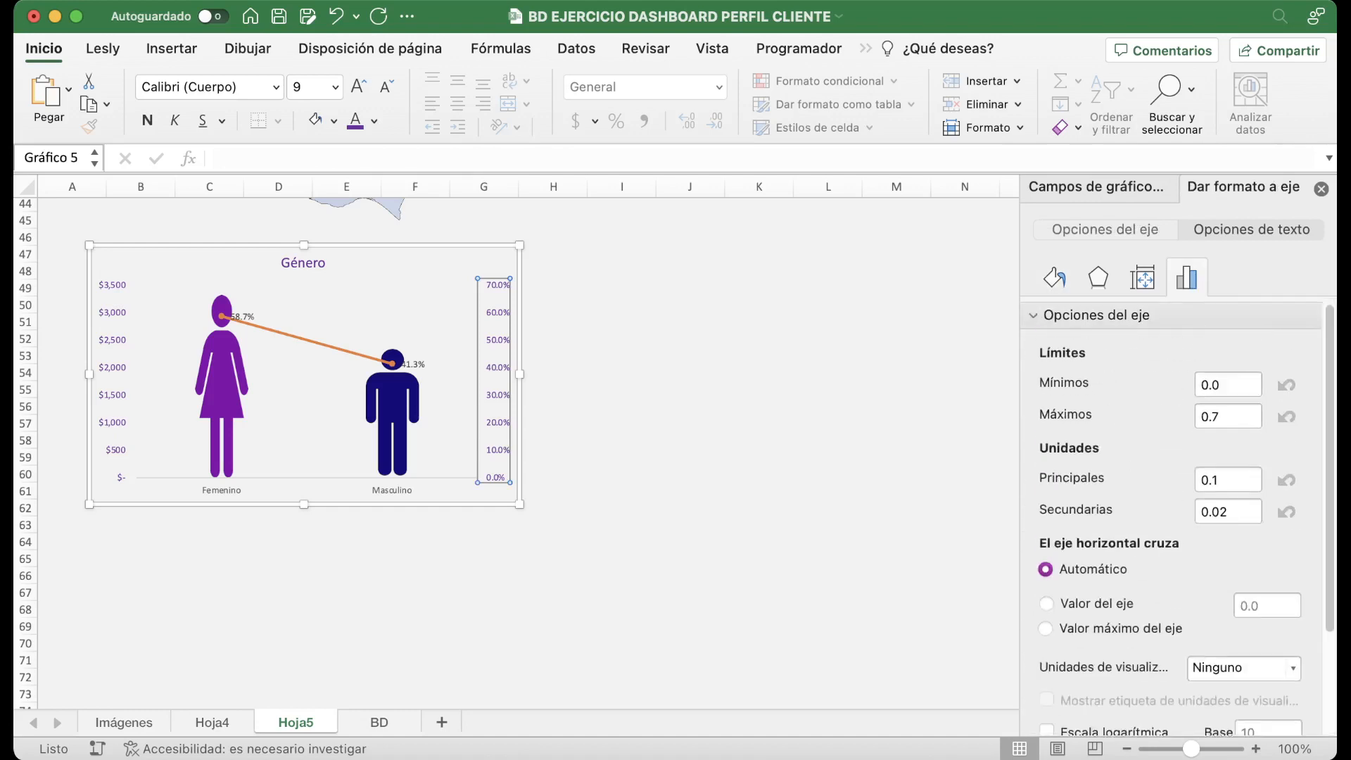
double_click(1211, 417)
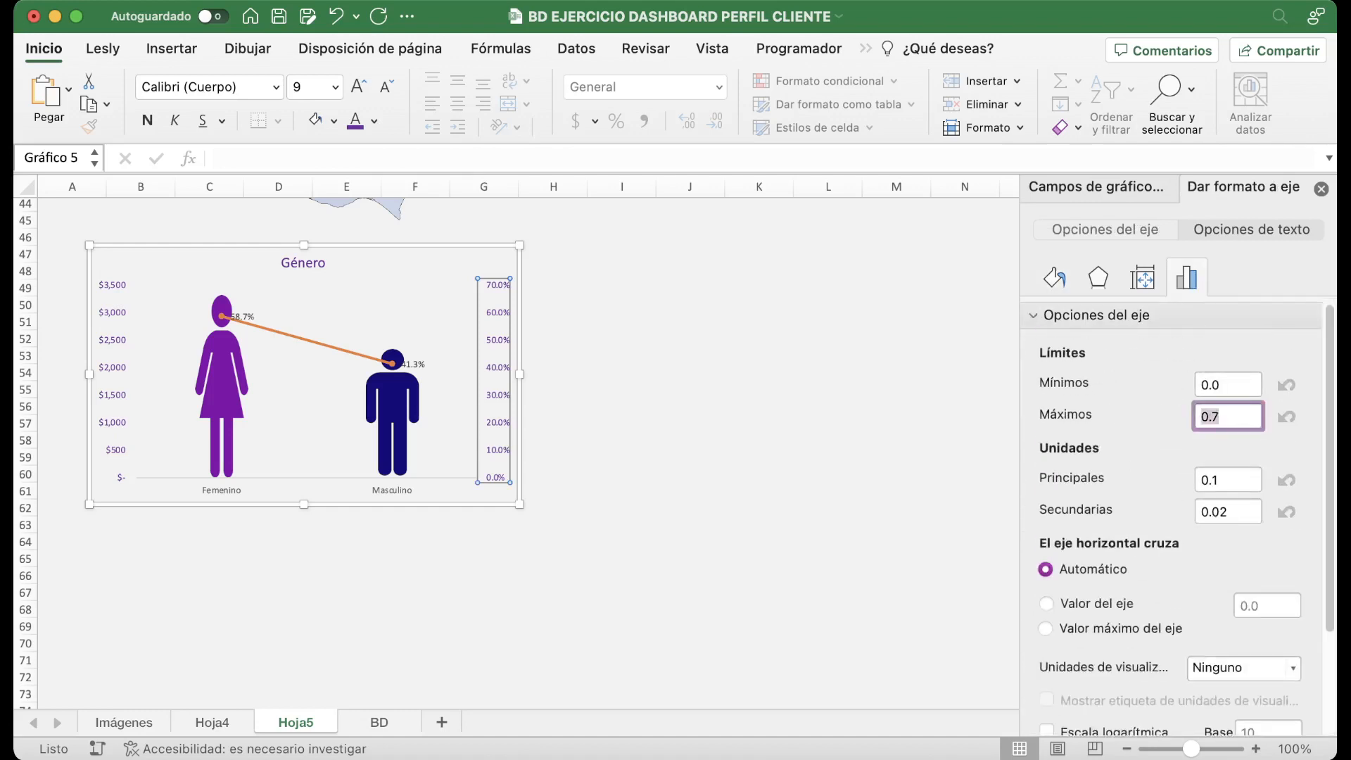
text(1)
key(Return)
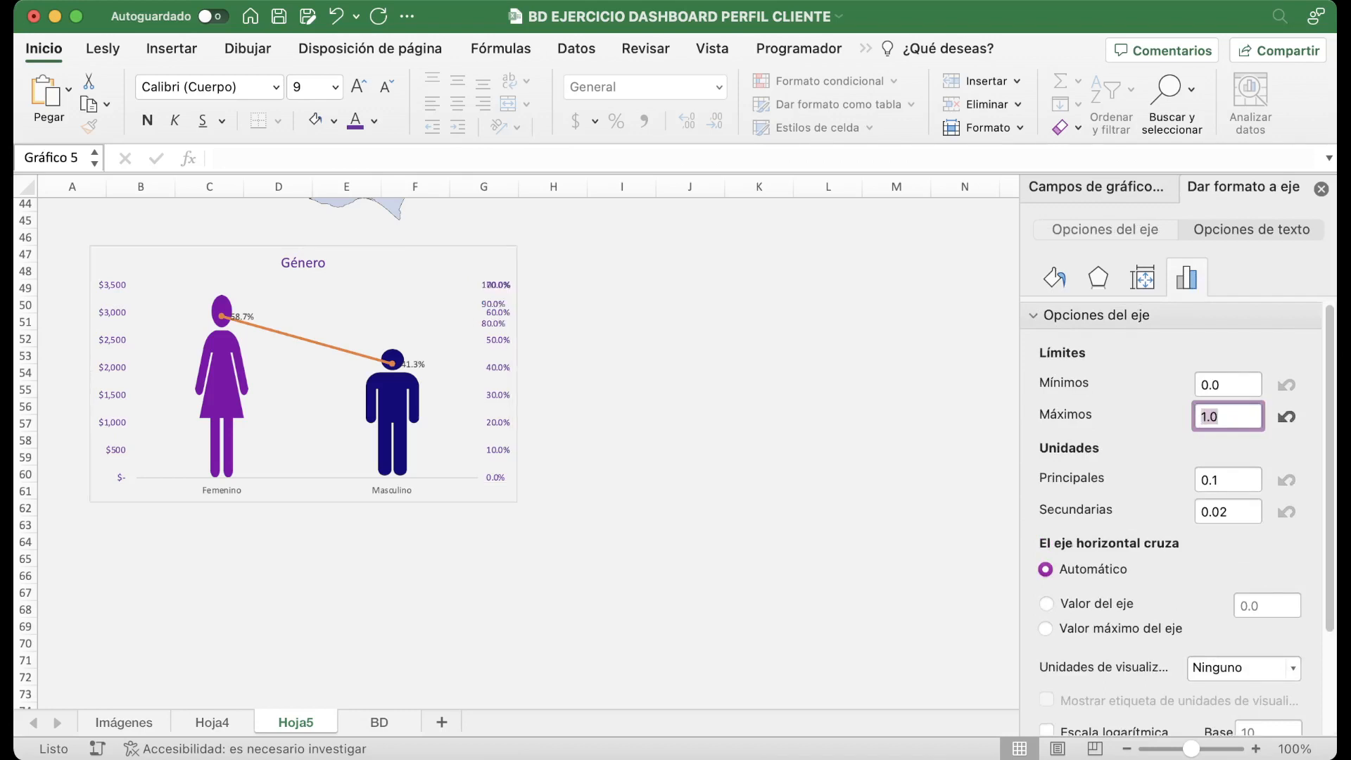
key(Escape)
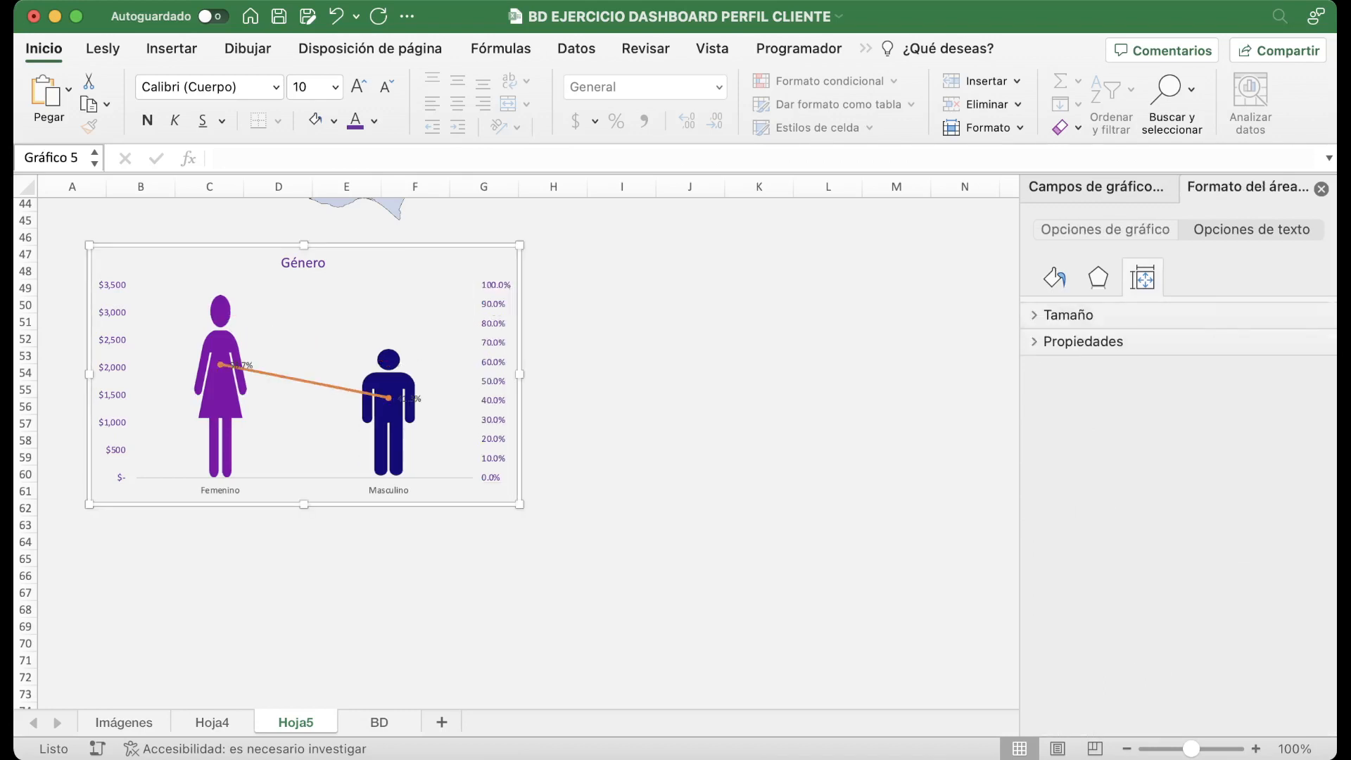
Set the maximum limit of the Género chart's primary dollar axis to 4000.
click(114, 369)
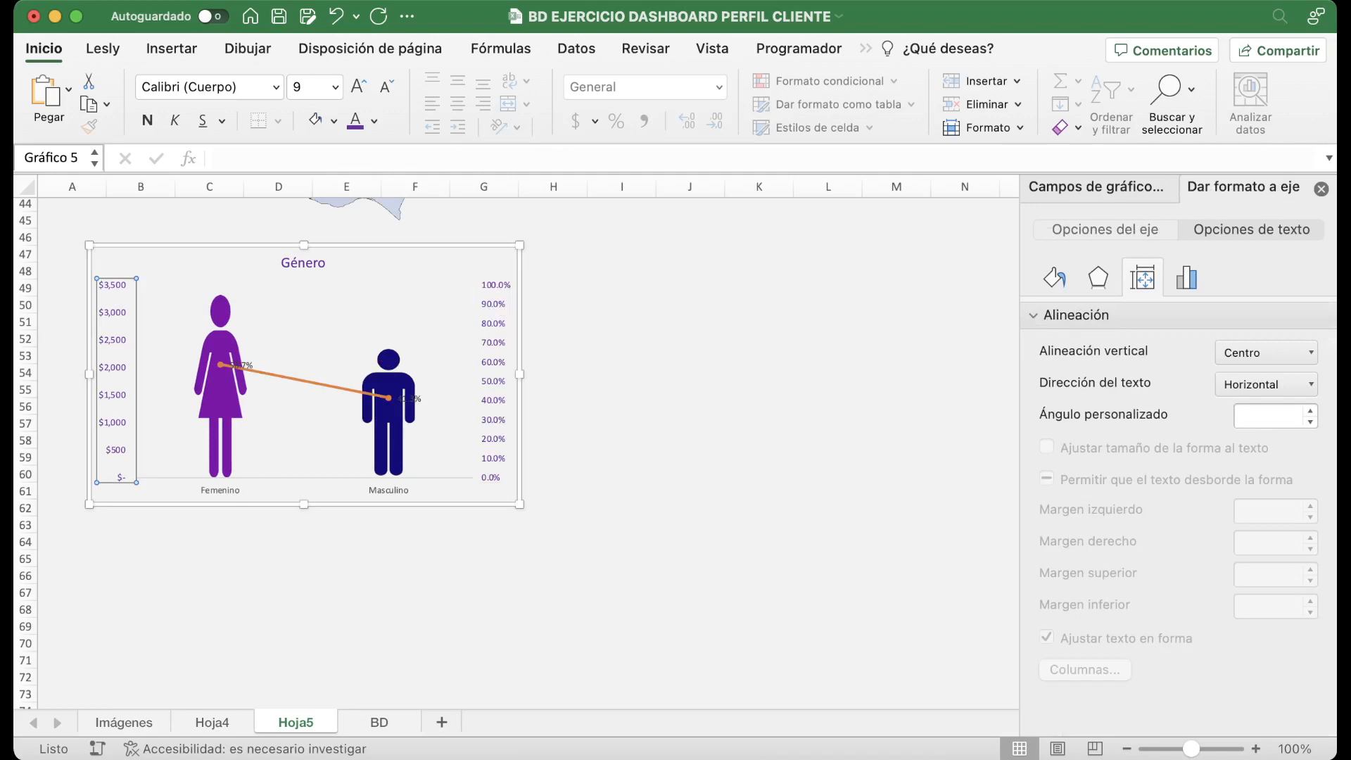
click(1187, 278)
click(1097, 315)
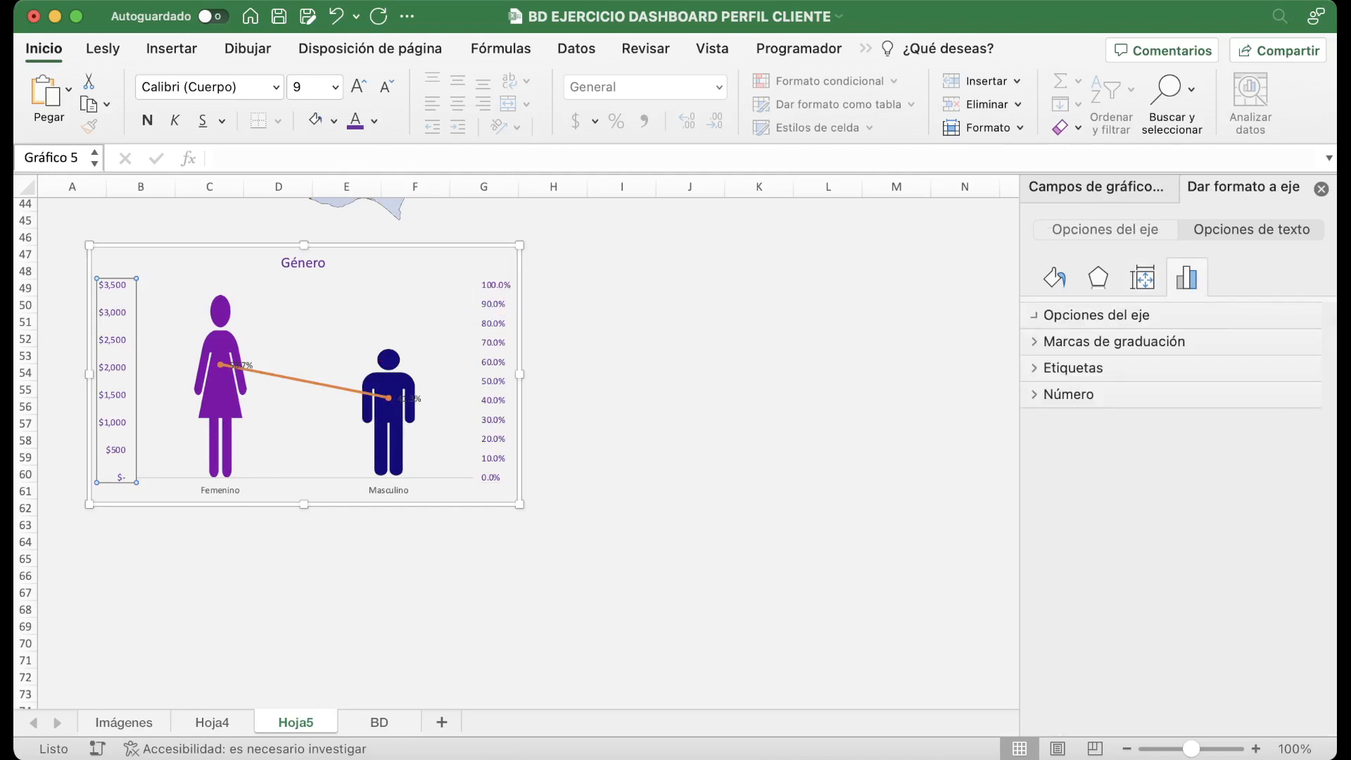
double_click(1223, 417)
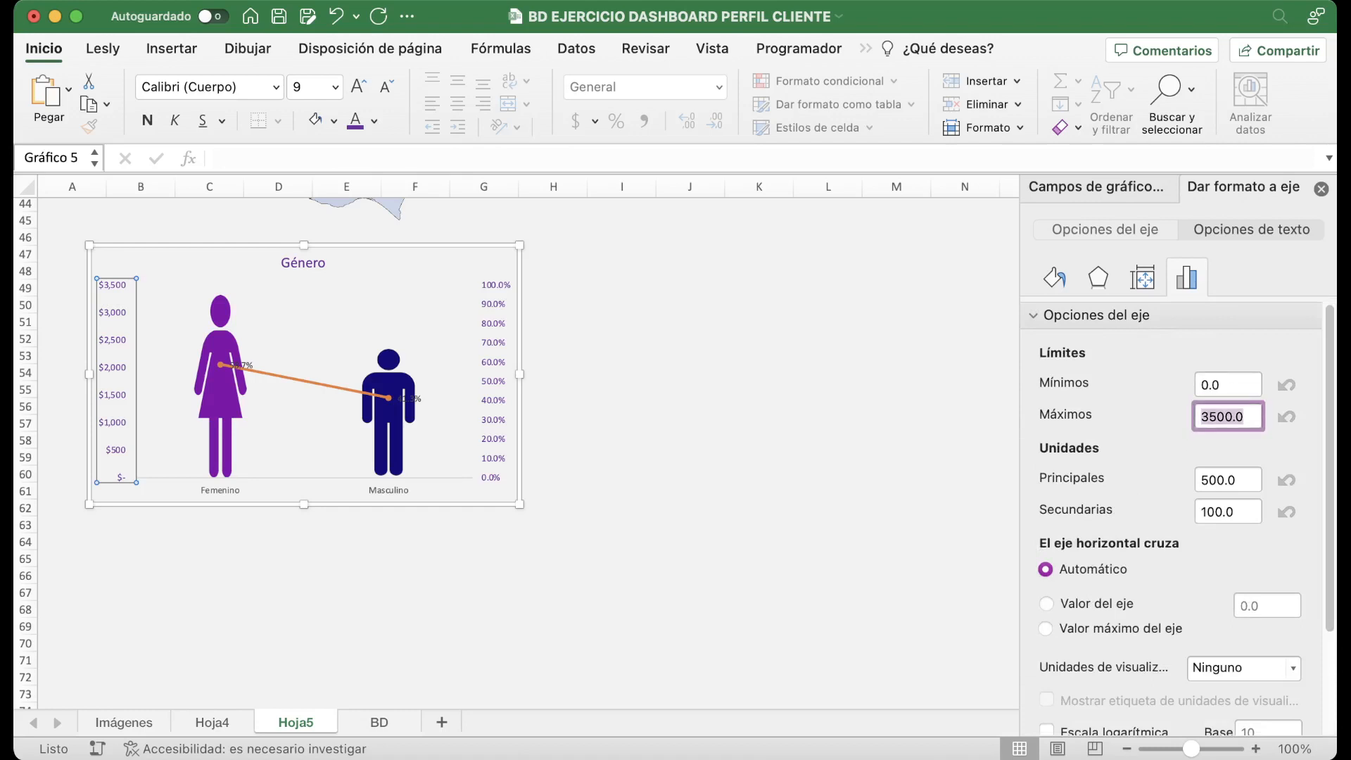
text(4000)
key(Return)
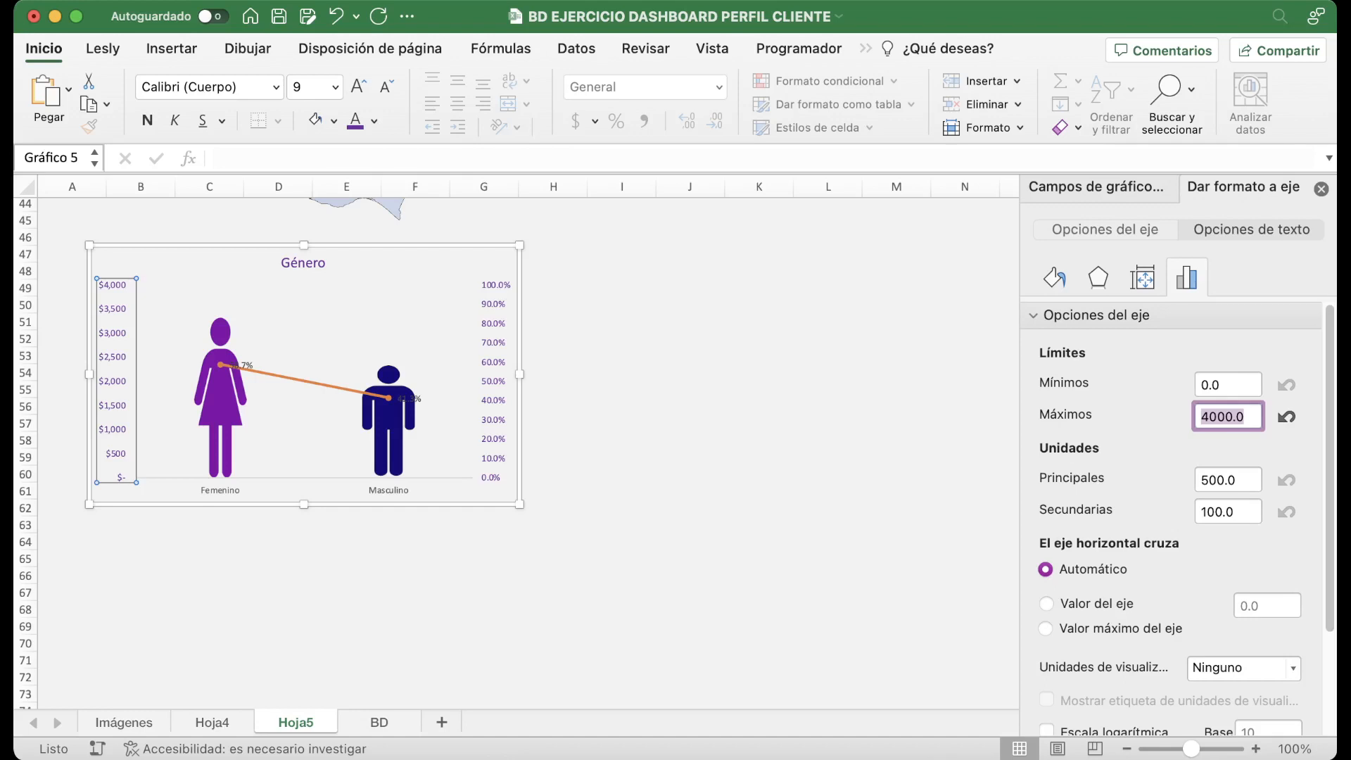
Set the orange percentage series to no line and its markers to no fill.
click(304, 381)
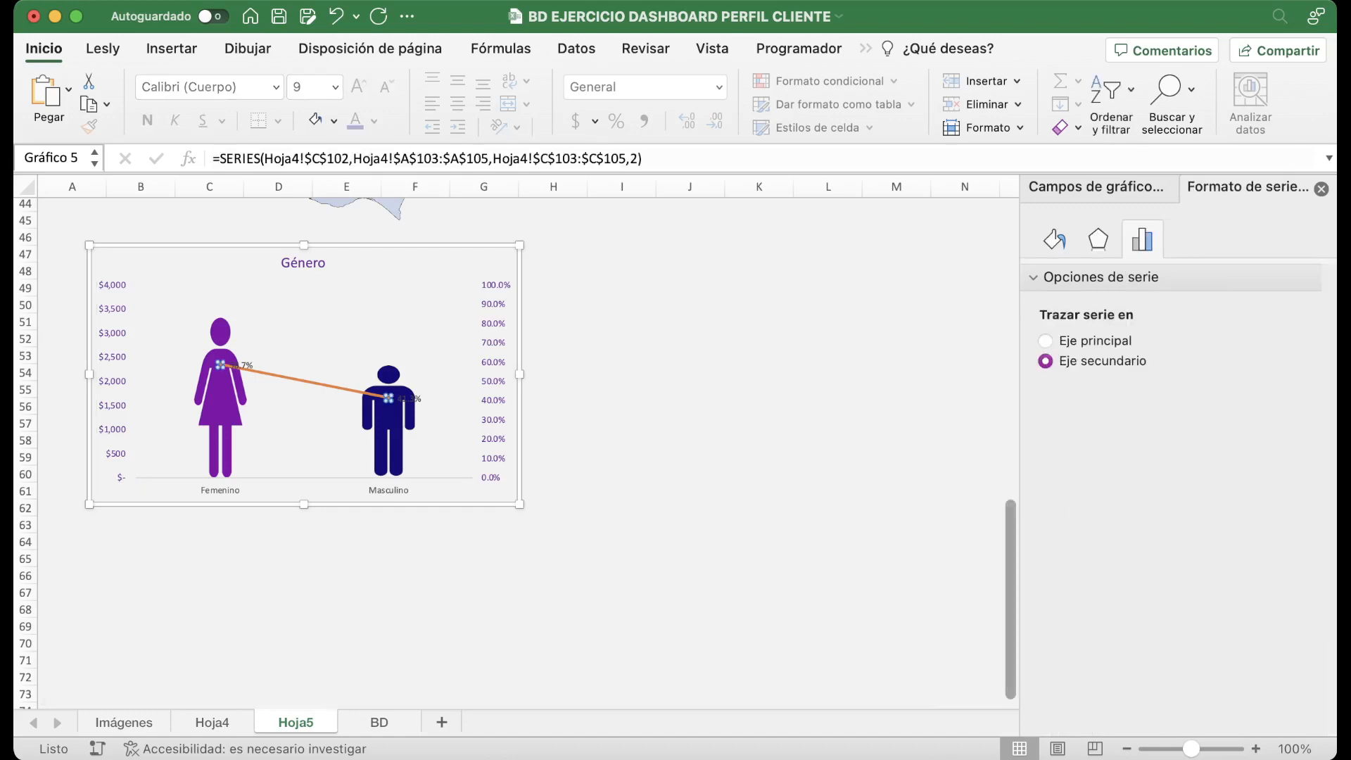
click(1055, 240)
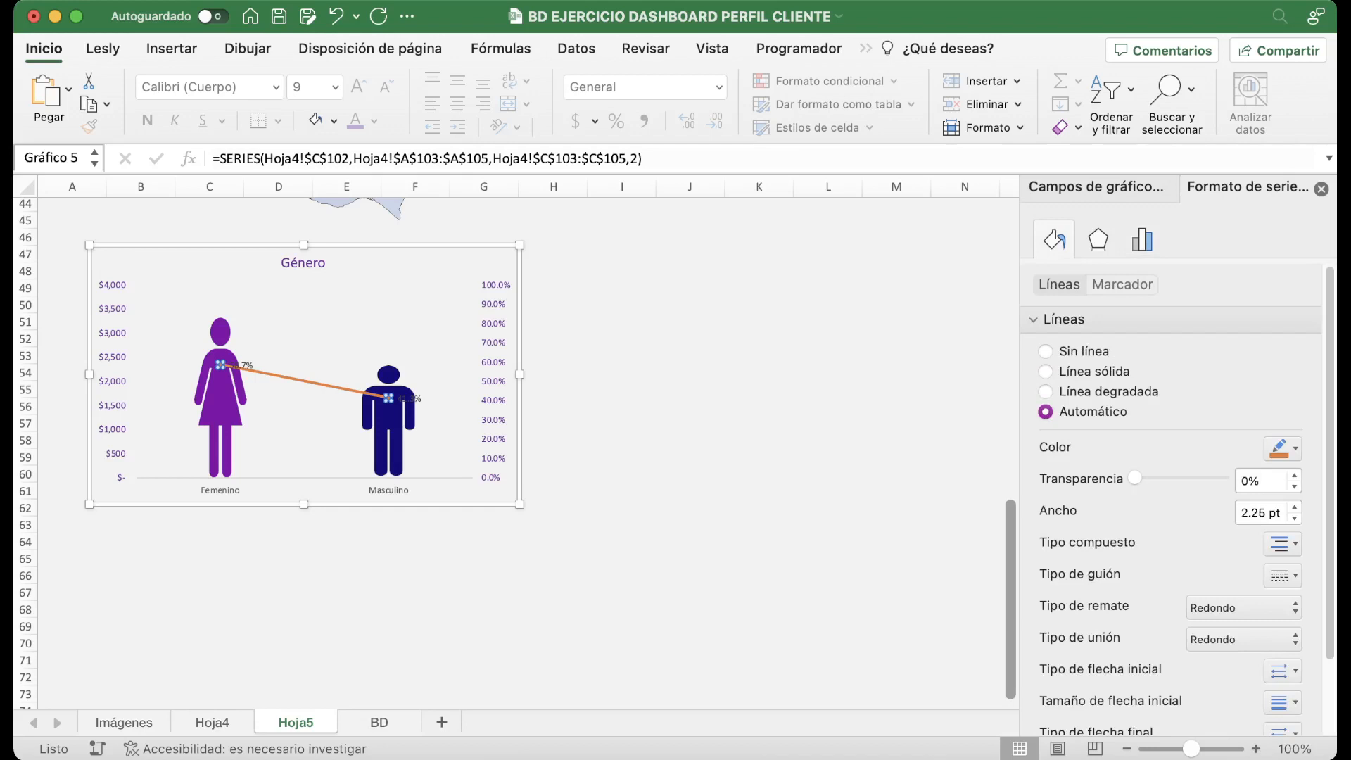
click(1046, 351)
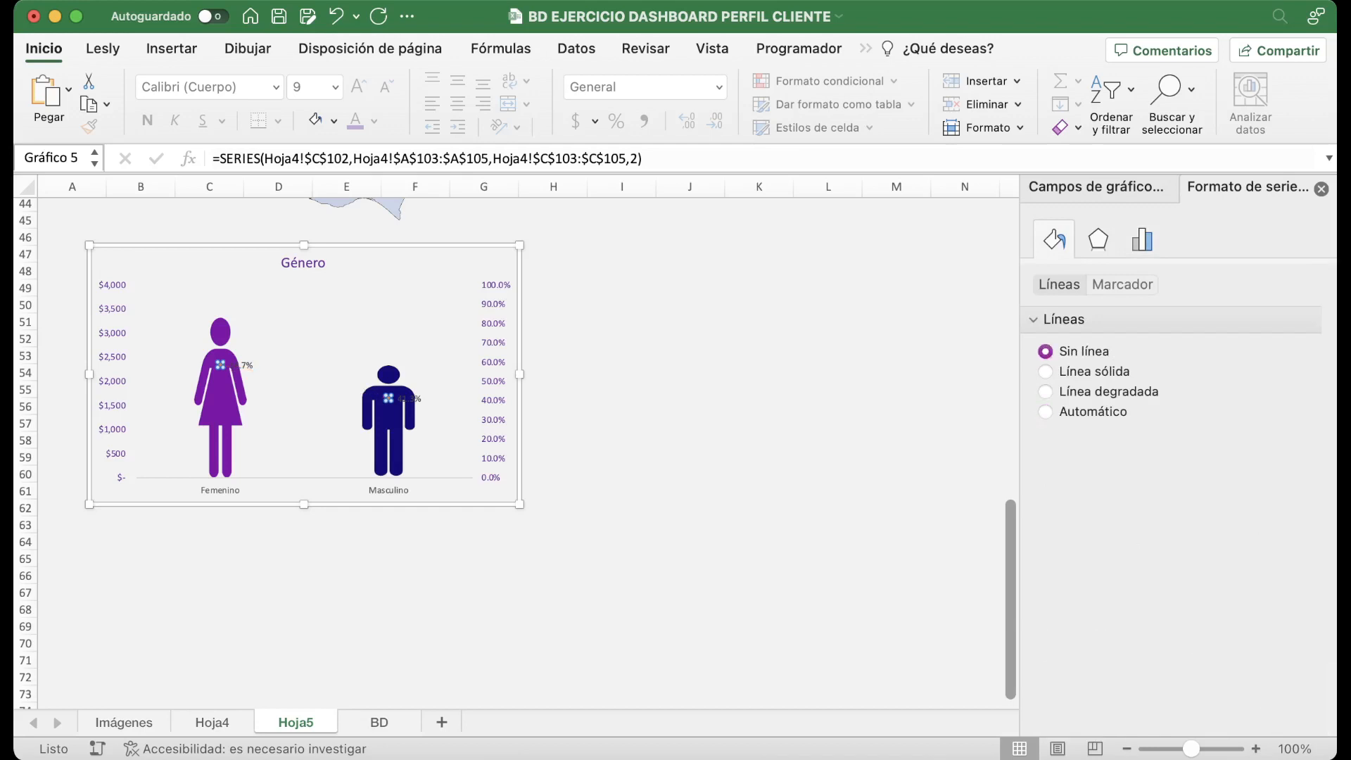
click(1123, 285)
click(1046, 378)
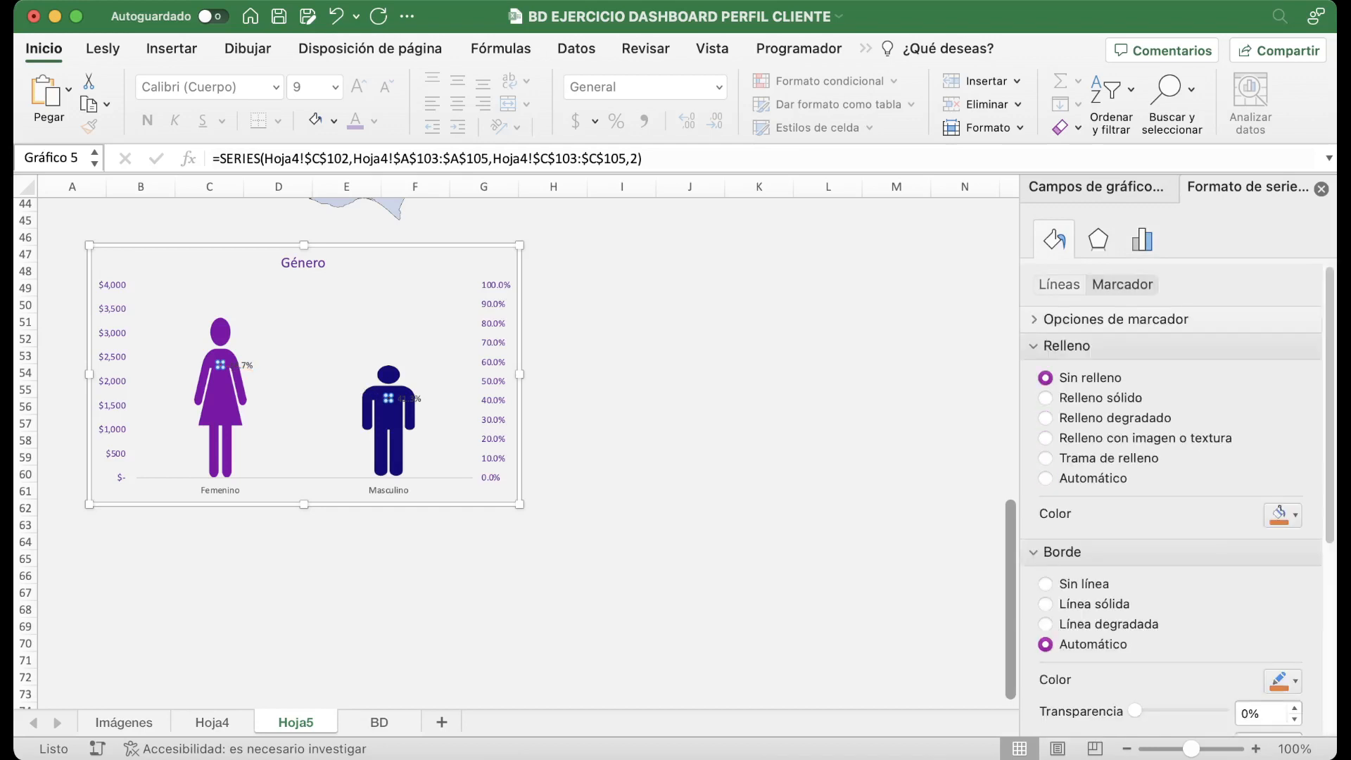
Remove the percentage series' marker border and center its data labels over the person figures in bold white text.
click(1046, 546)
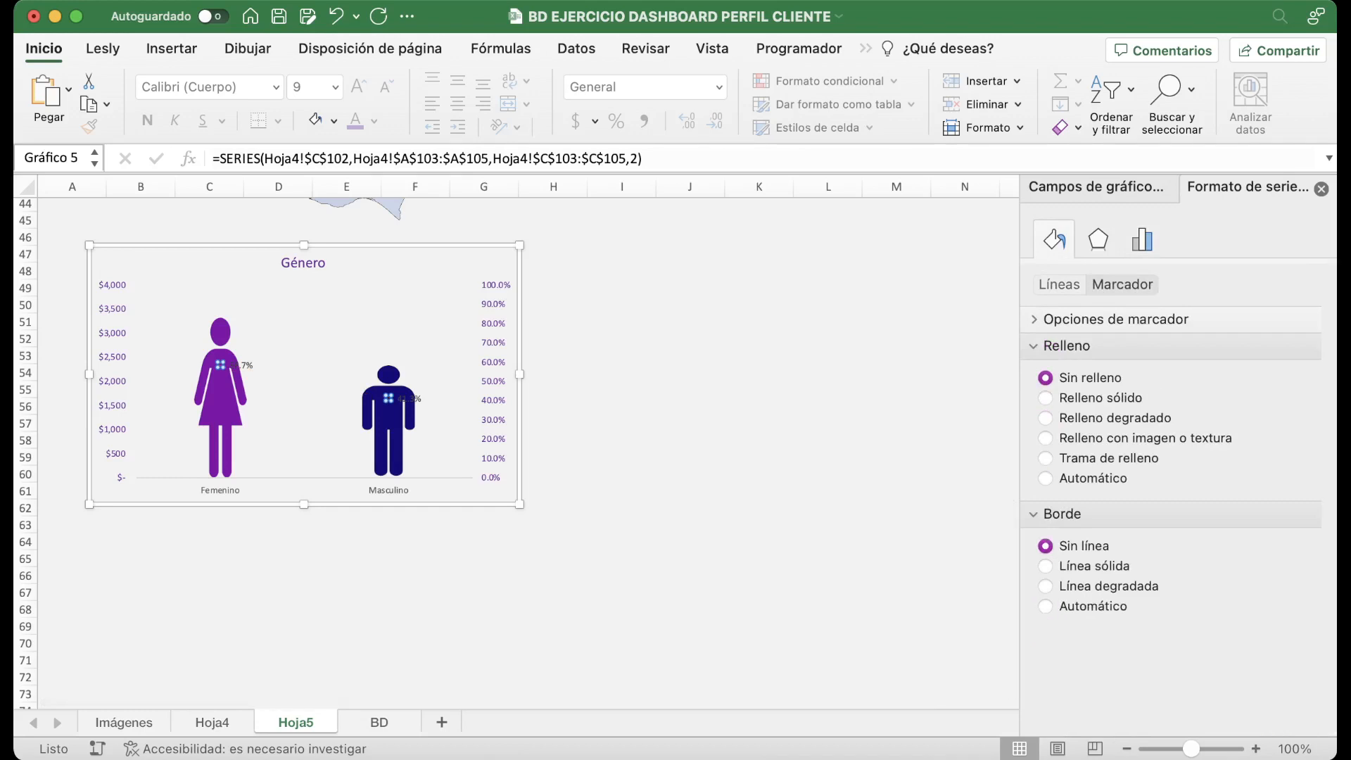
click(305, 338)
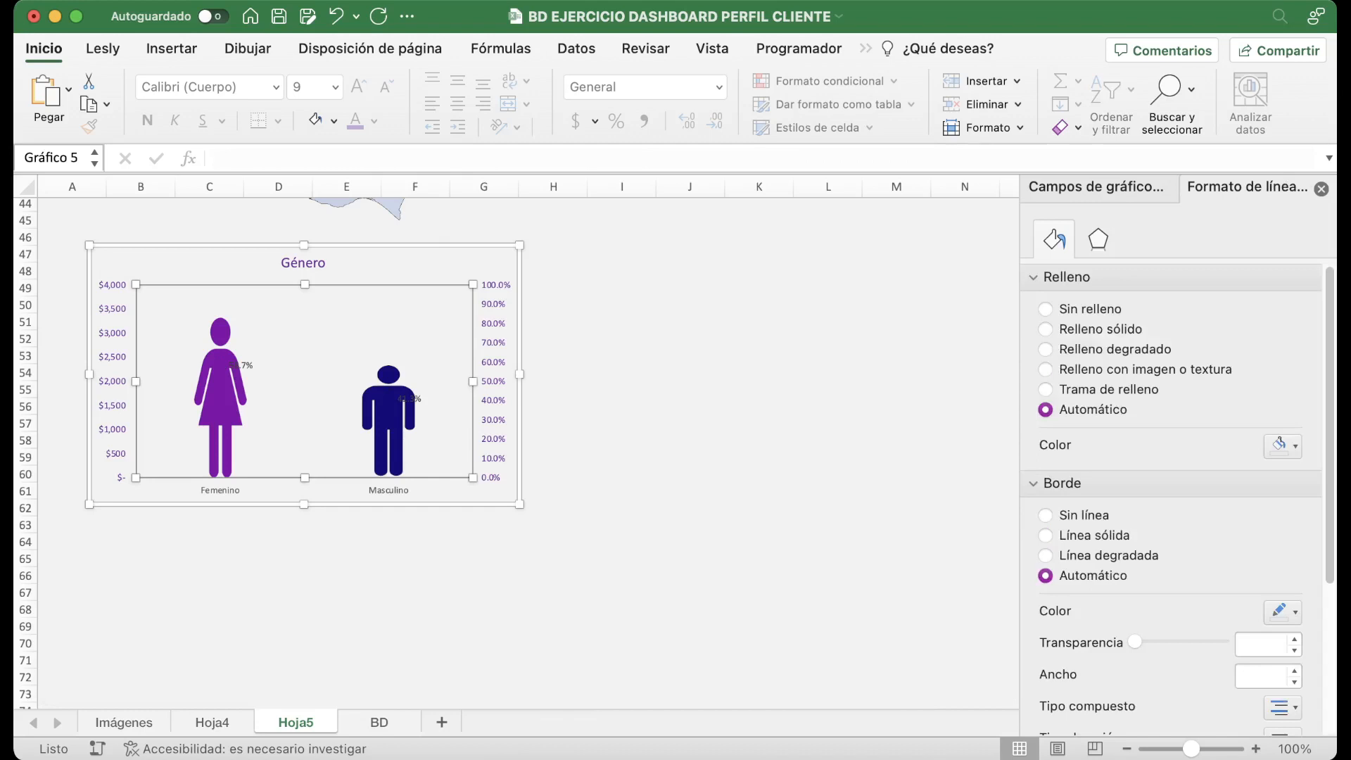
click(229, 364)
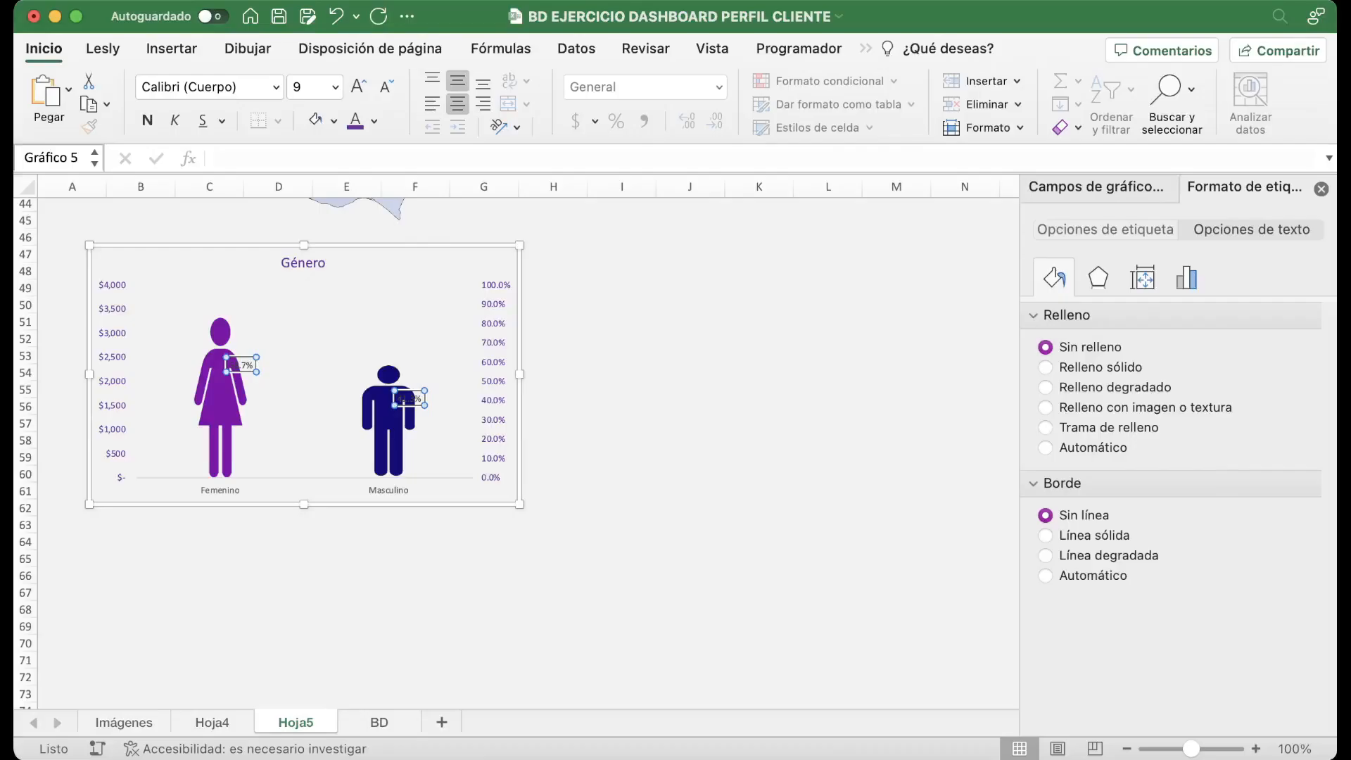
click(1187, 278)
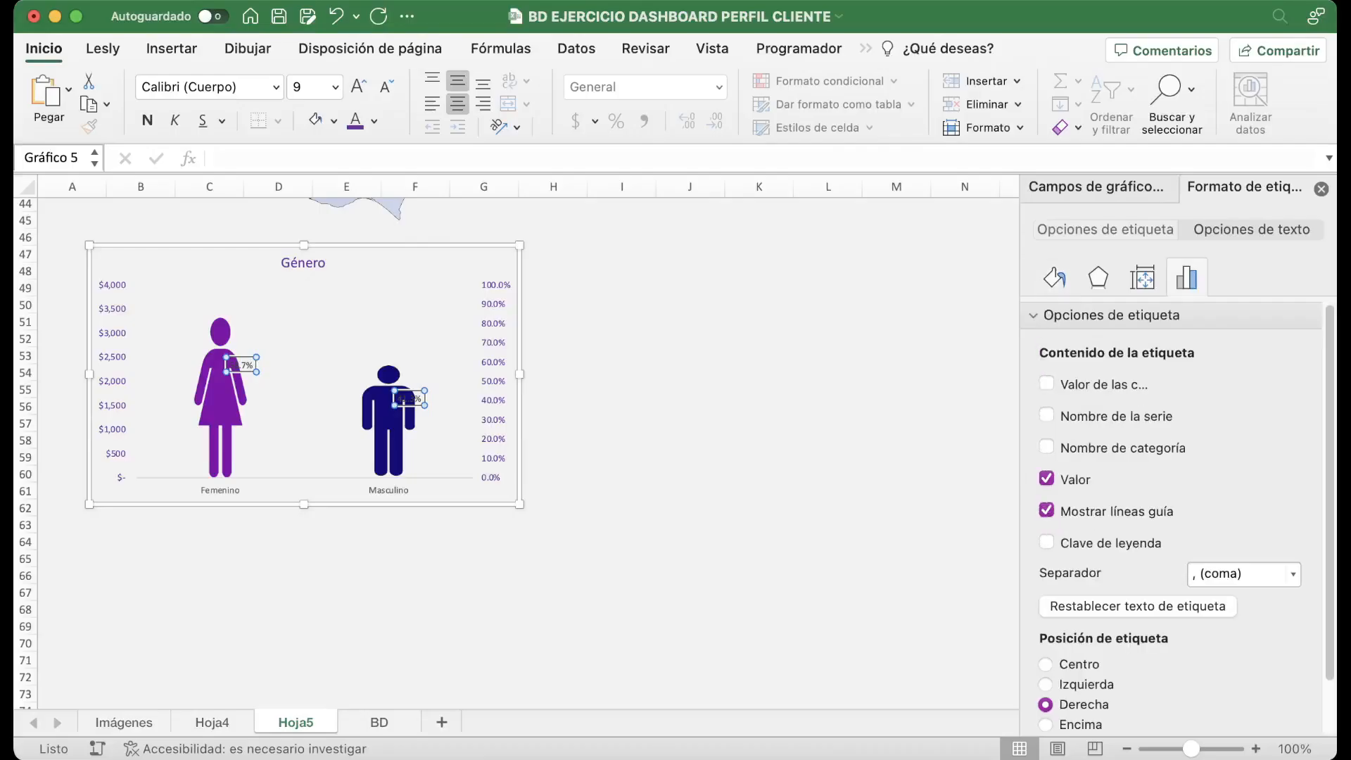
scroll(1176, 520, down, 2)
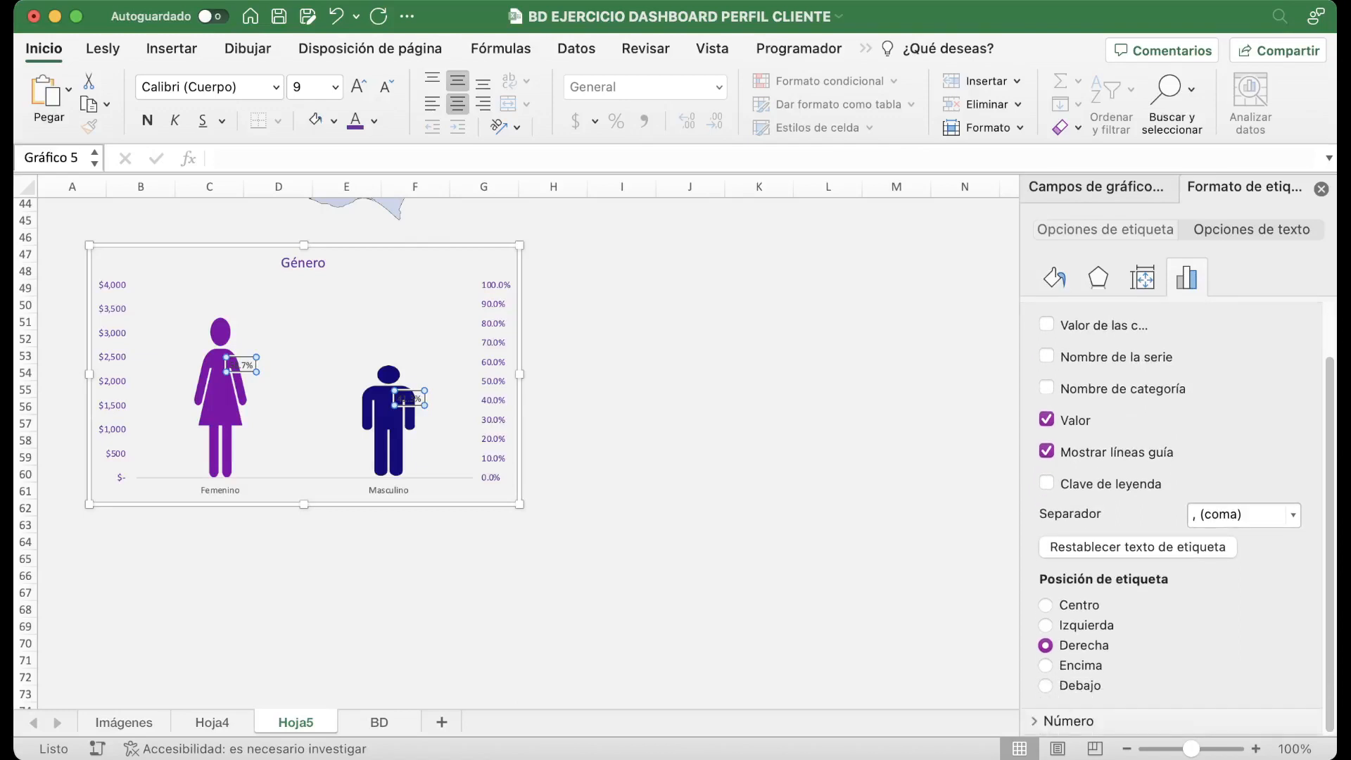
click(1046, 606)
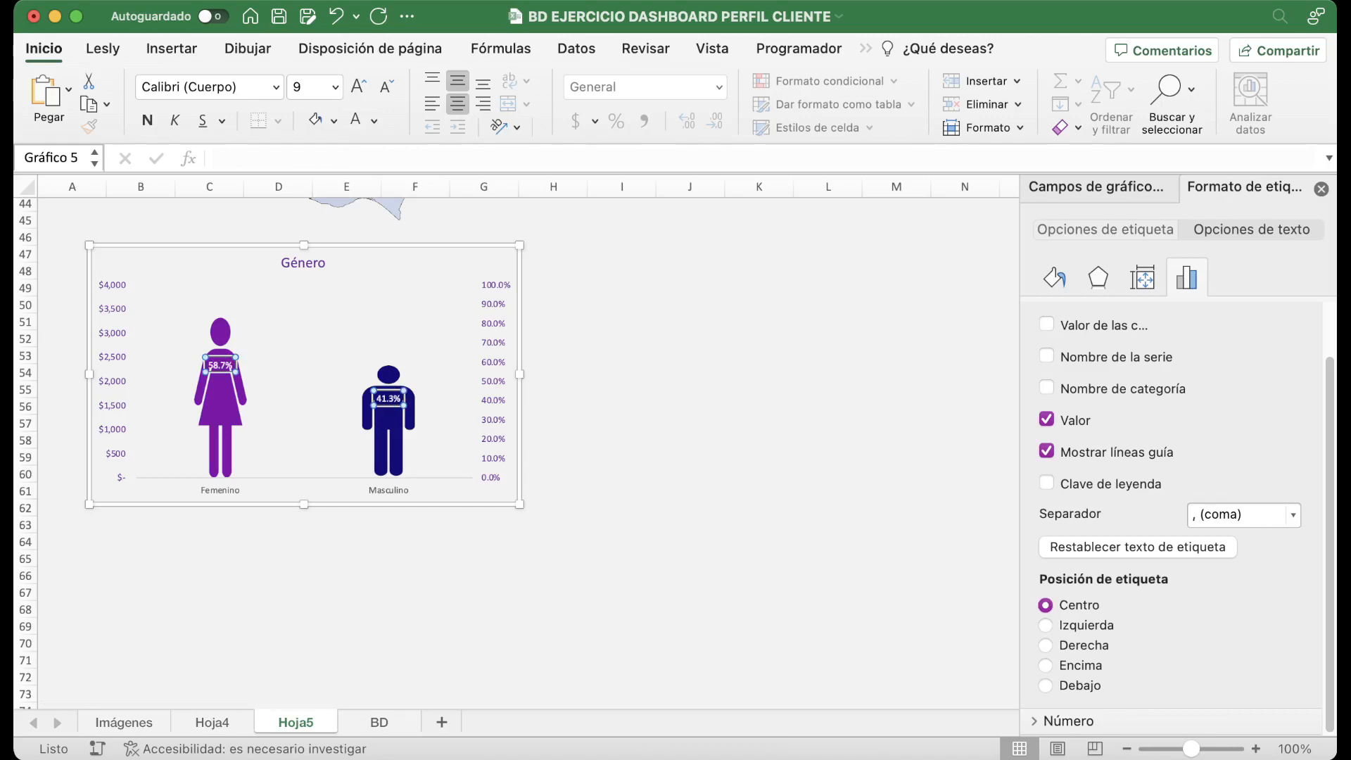
click(622, 372)
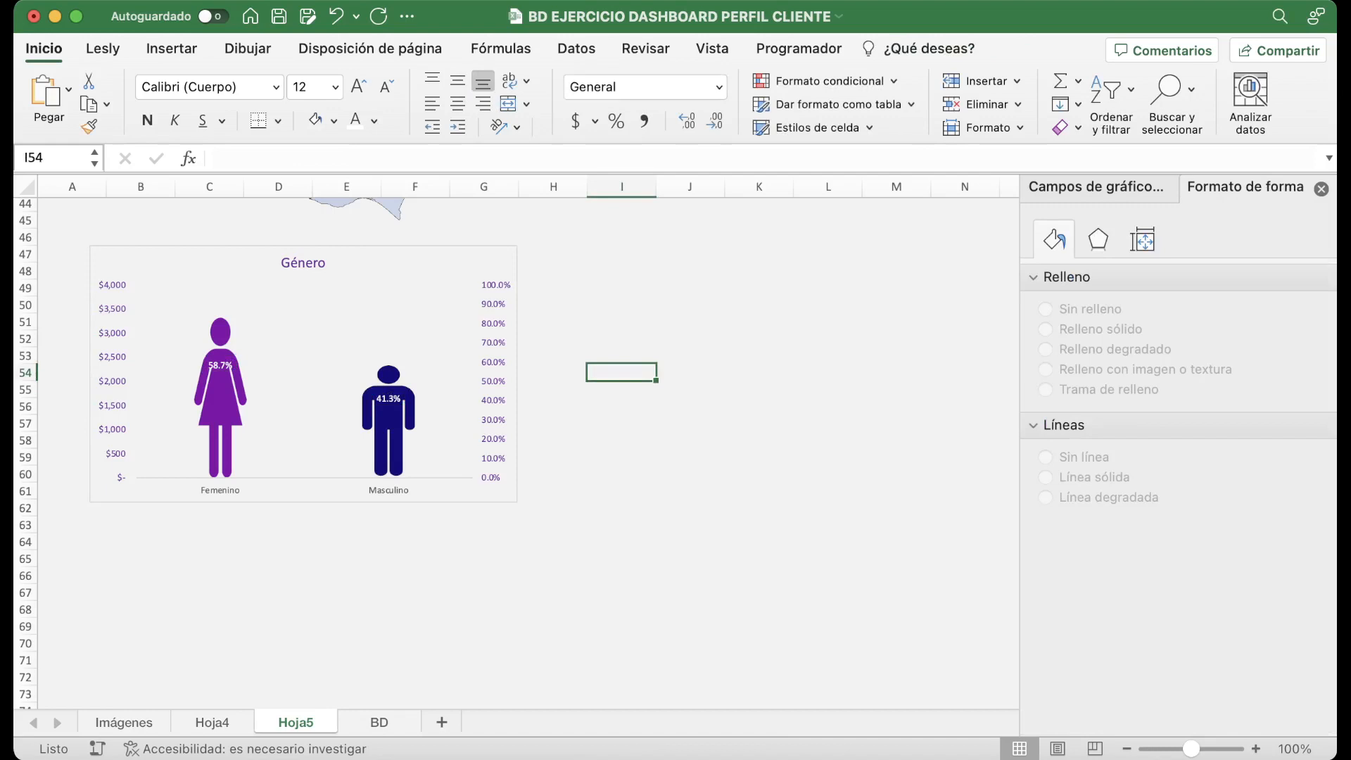
Hide the dollar and percentage axis labels of the Género chart by setting their text color to white.
click(450, 263)
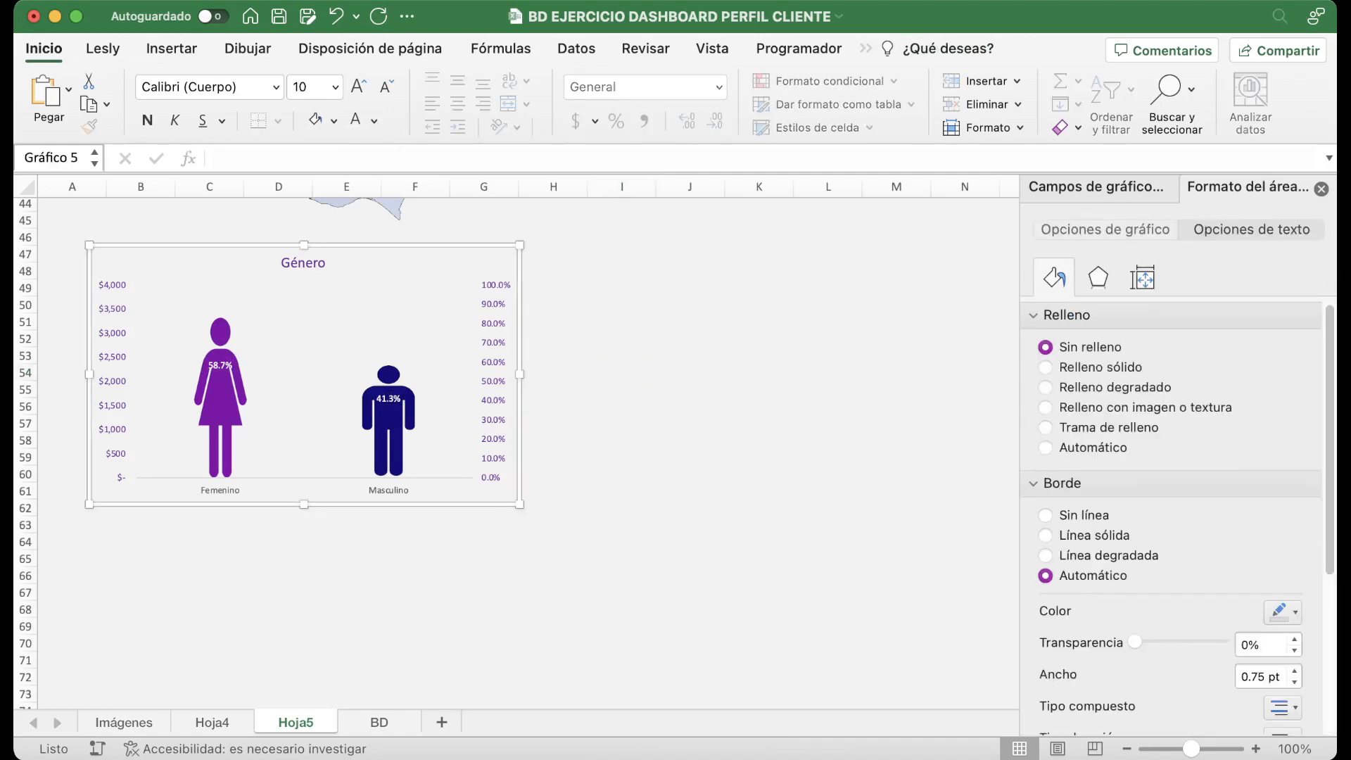
click(113, 381)
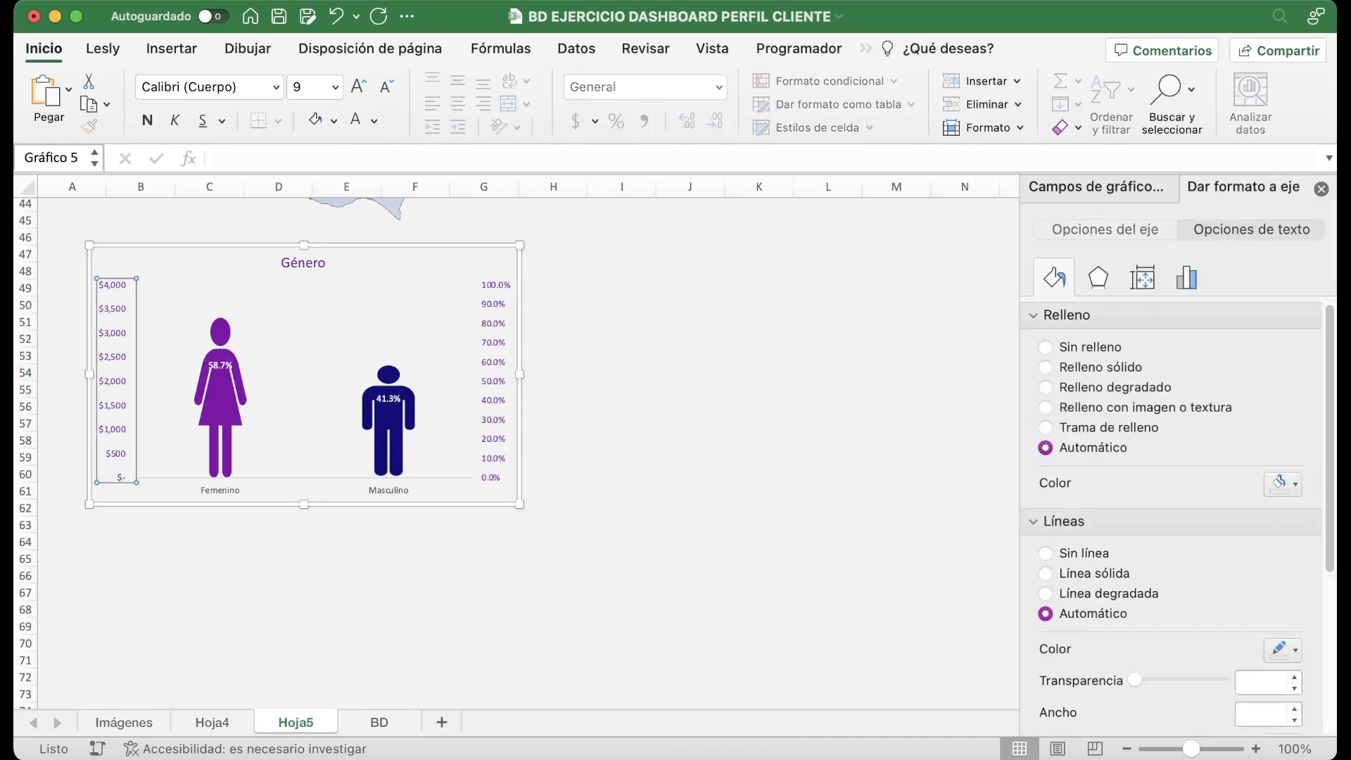
click(355, 120)
click(493, 380)
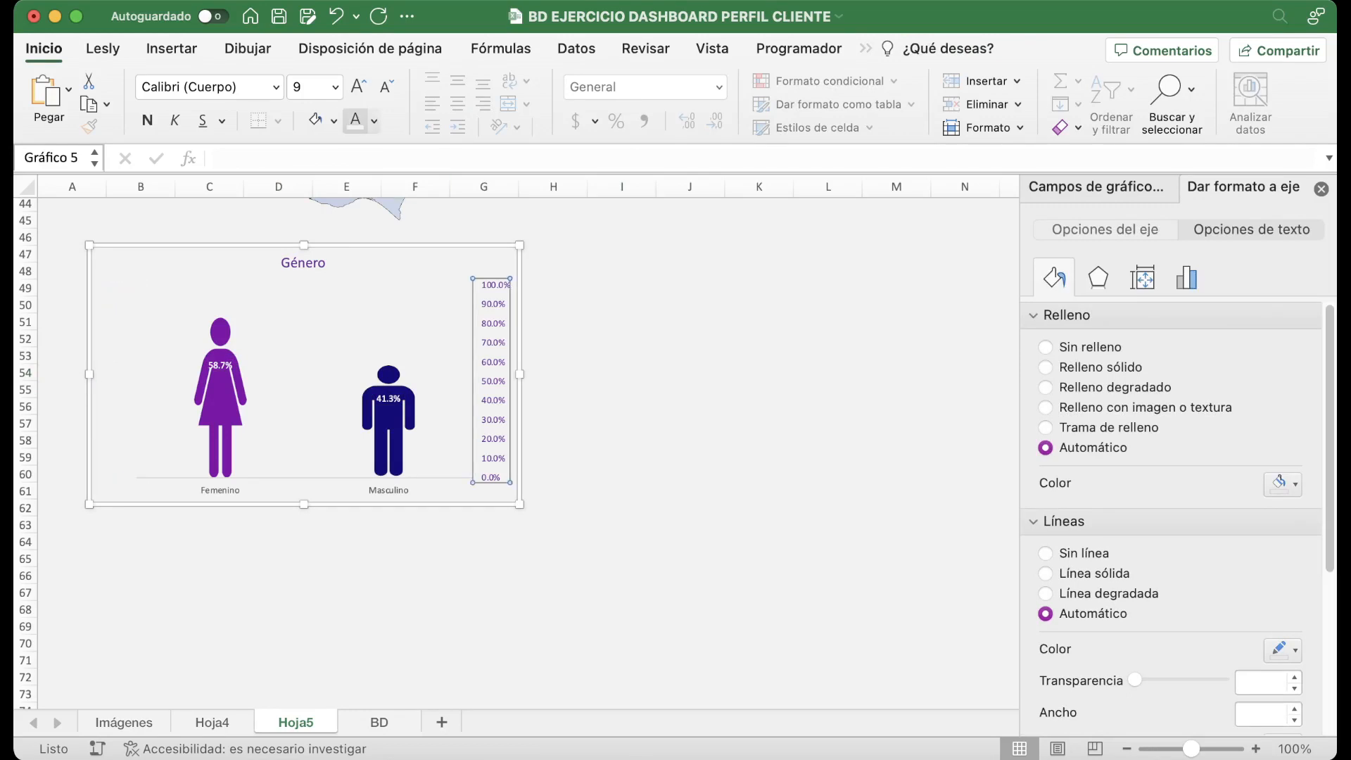
click(355, 120)
Move the Femenino percentage label slightly lower on the purple female figure.
click(221, 365)
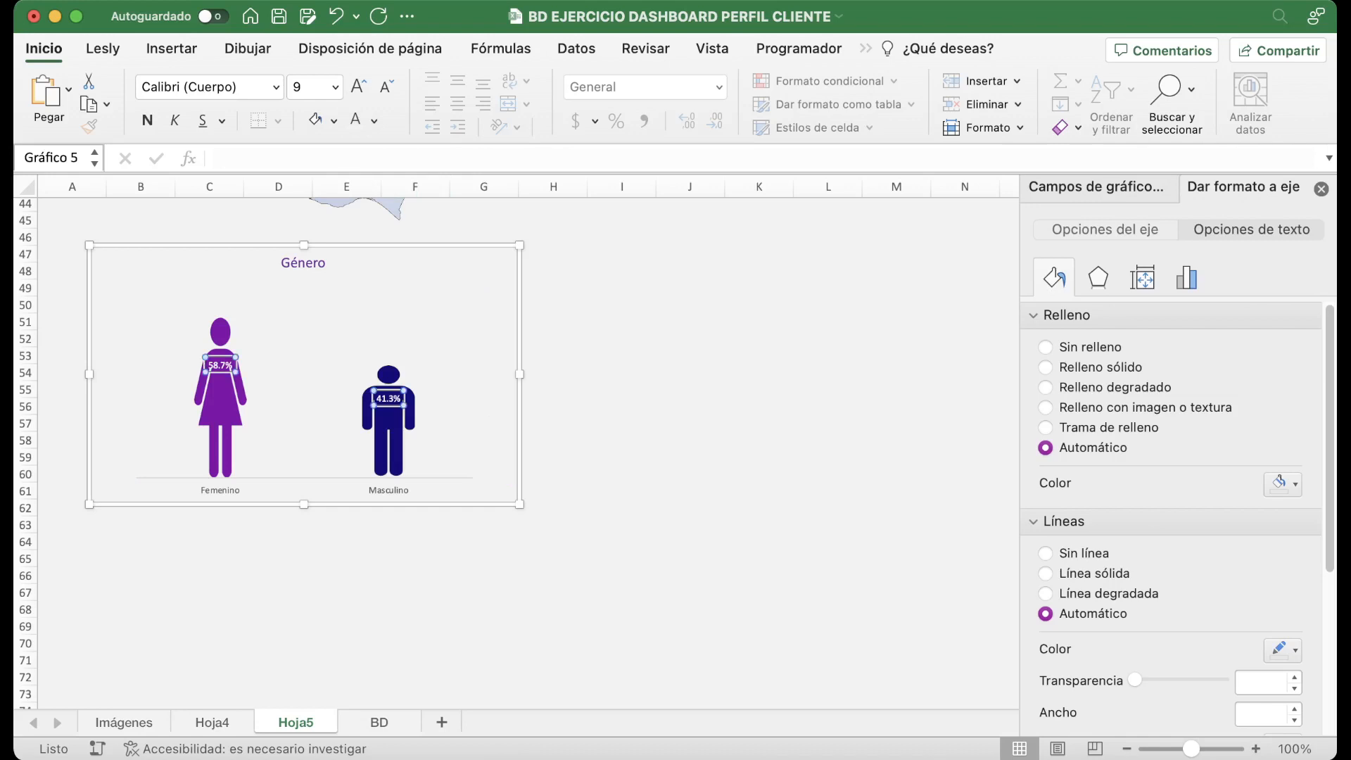
drag(220, 365, 220, 386)
click(304, 366)
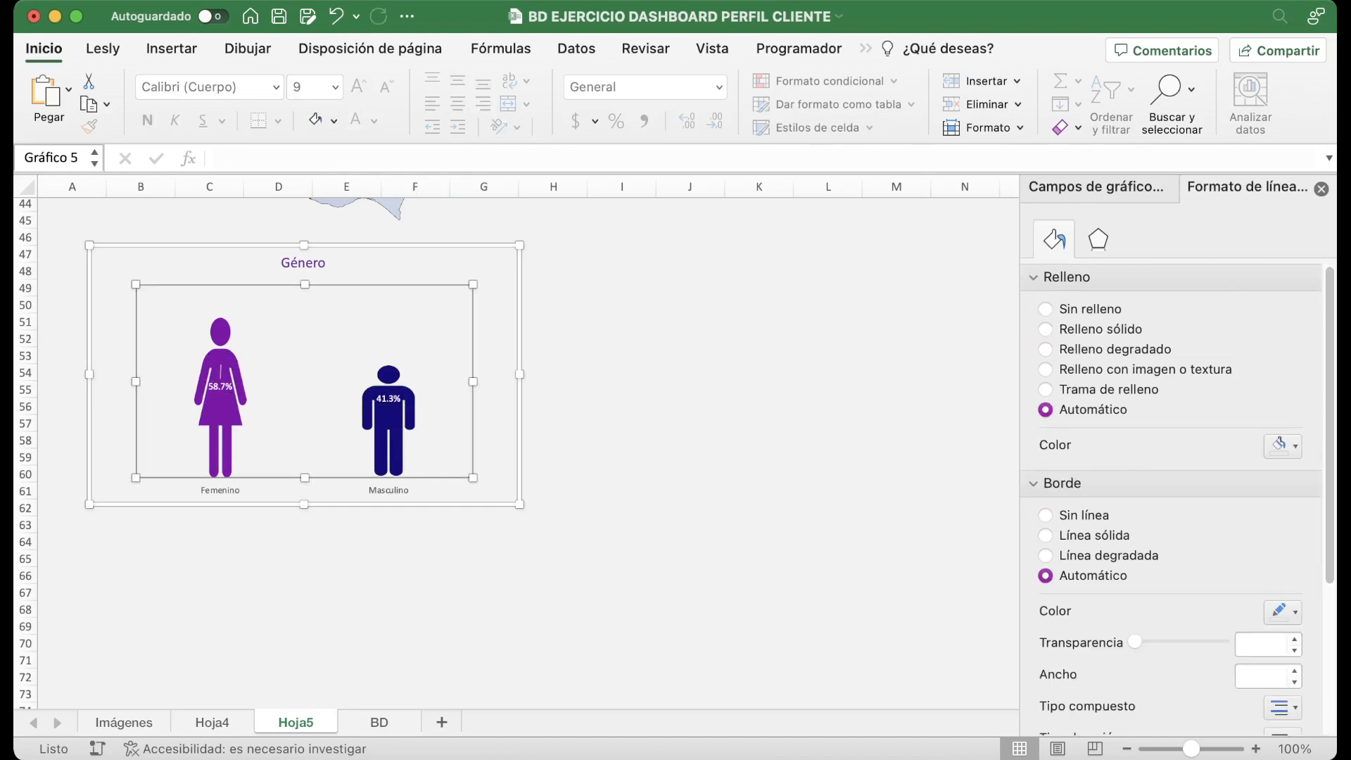
click(622, 373)
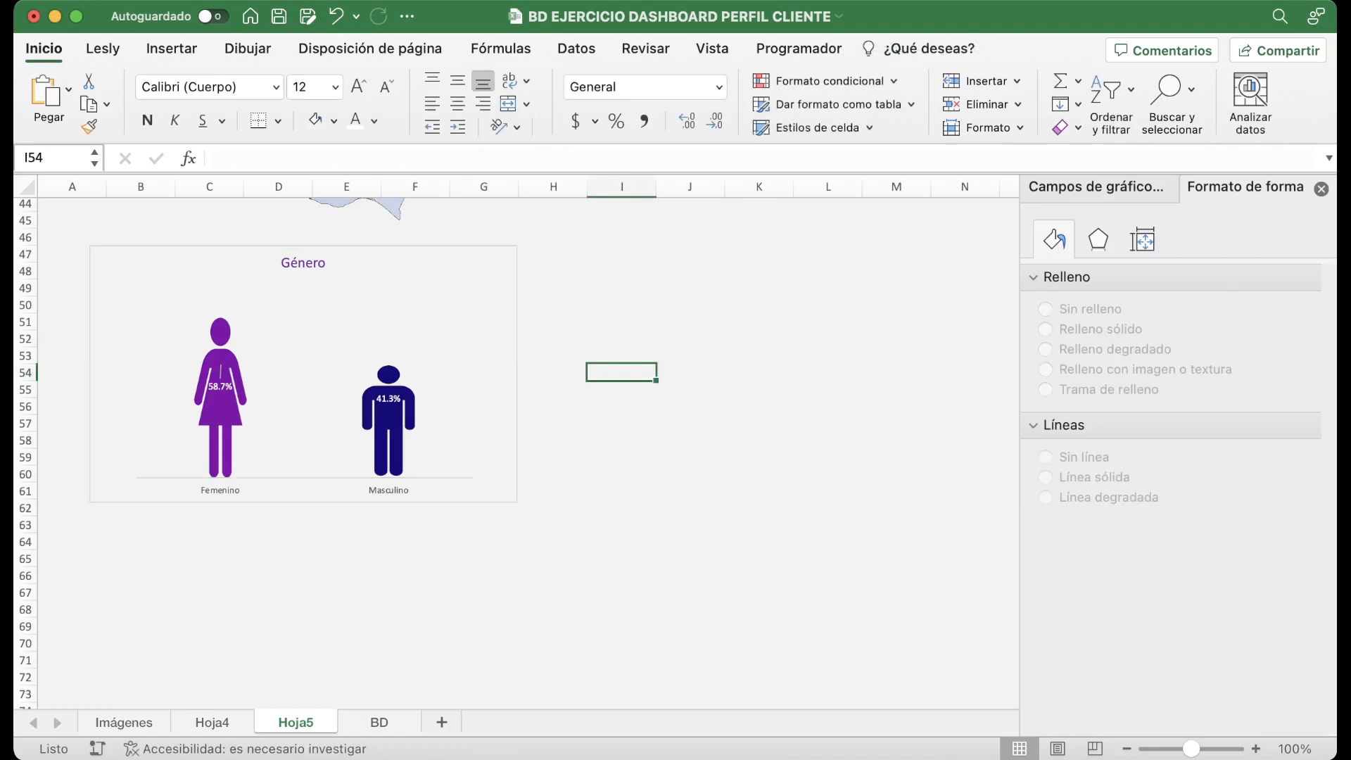
Widen the Género chart slightly on its right side.
scroll(518, 453, up, 1)
click(486, 303)
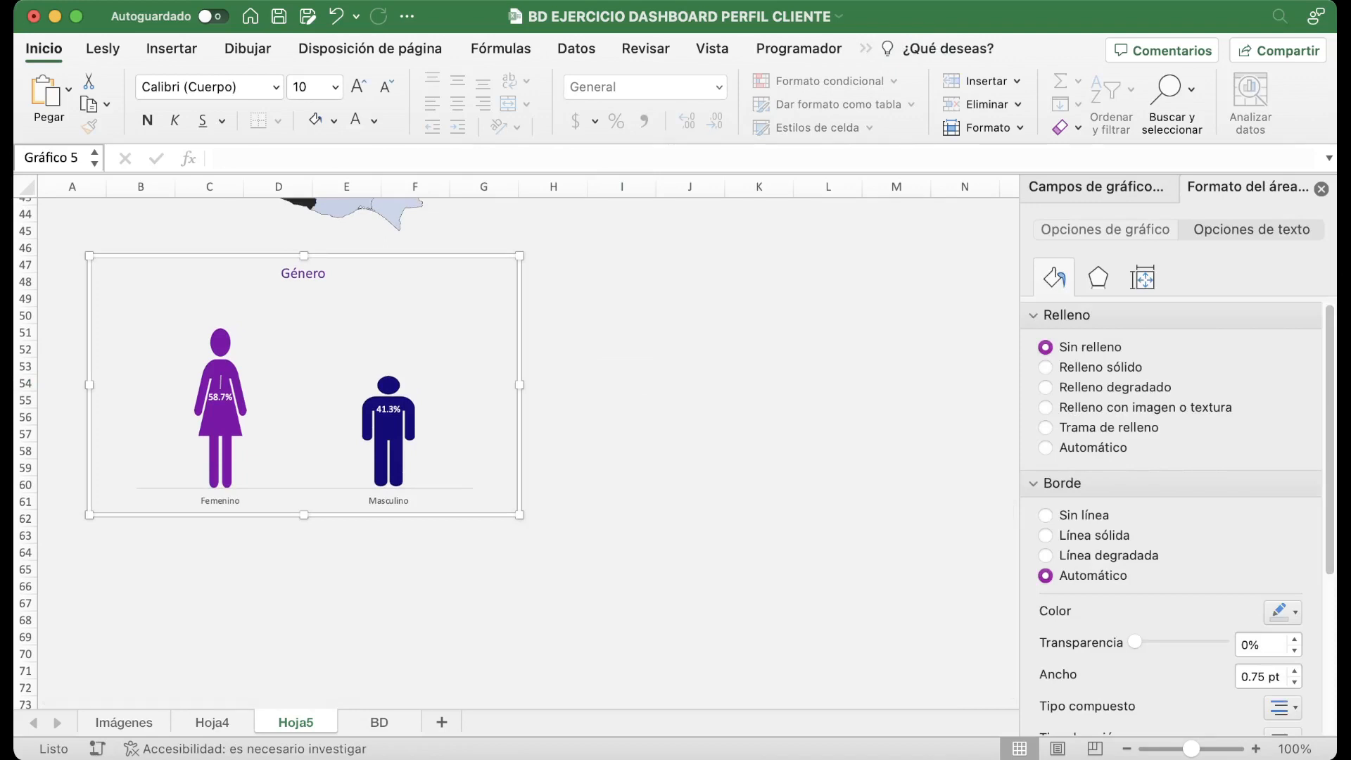
mouse_move(519, 515)
mouse_down()
mouse_move(487, 467)
mouse_move(533, 514)
mouse_up()
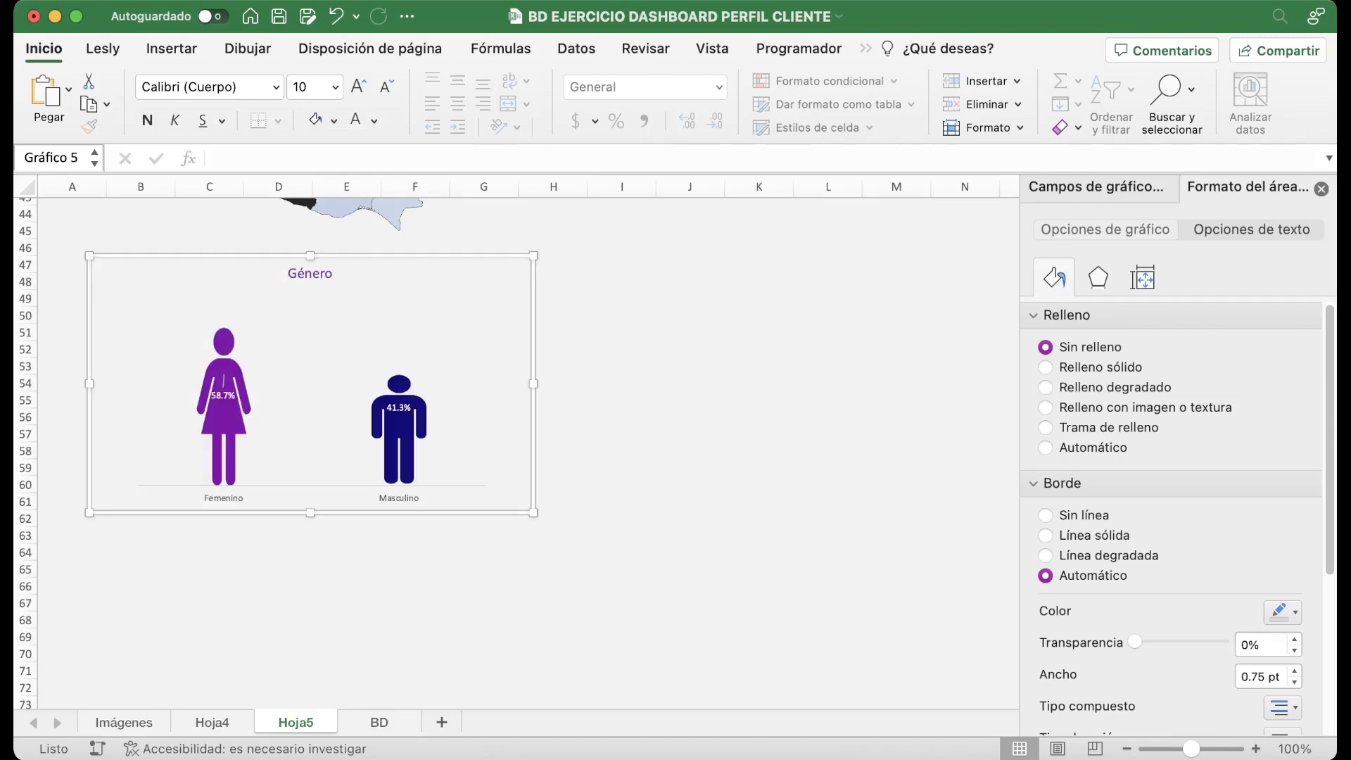
Give the Género chart area rounded corners and a preset outer shadow at 45° with 3 pt distance.
scroll(1179, 514, down, 5)
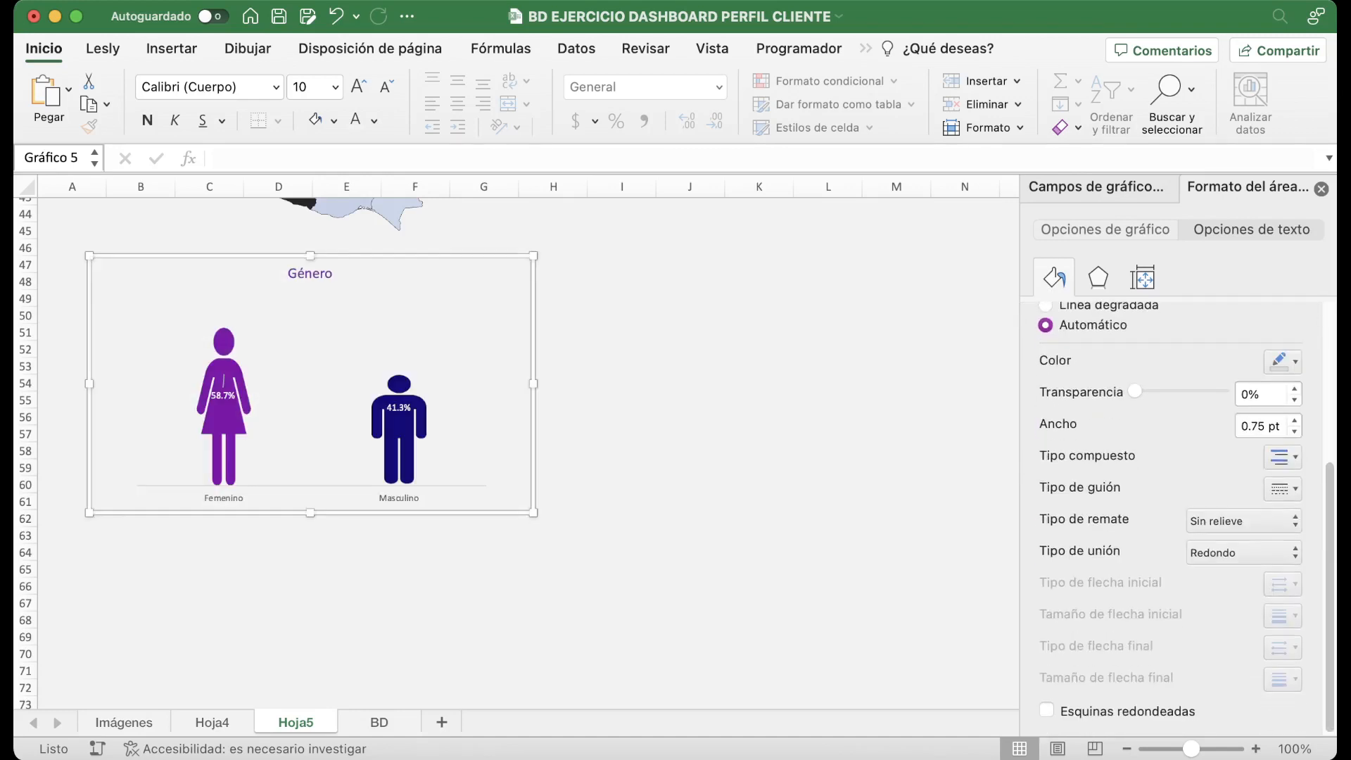
click(1047, 710)
click(1098, 278)
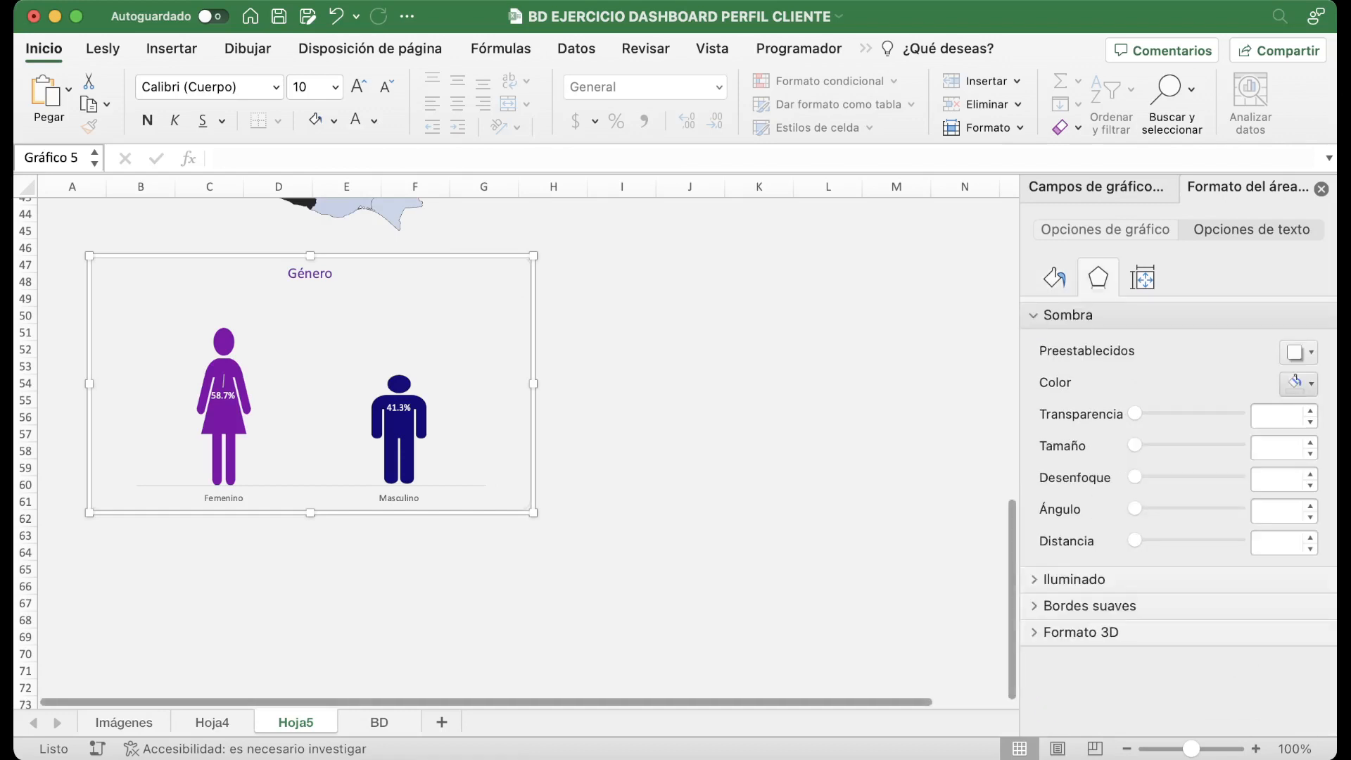
click(1298, 352)
click(1190, 454)
click(690, 468)
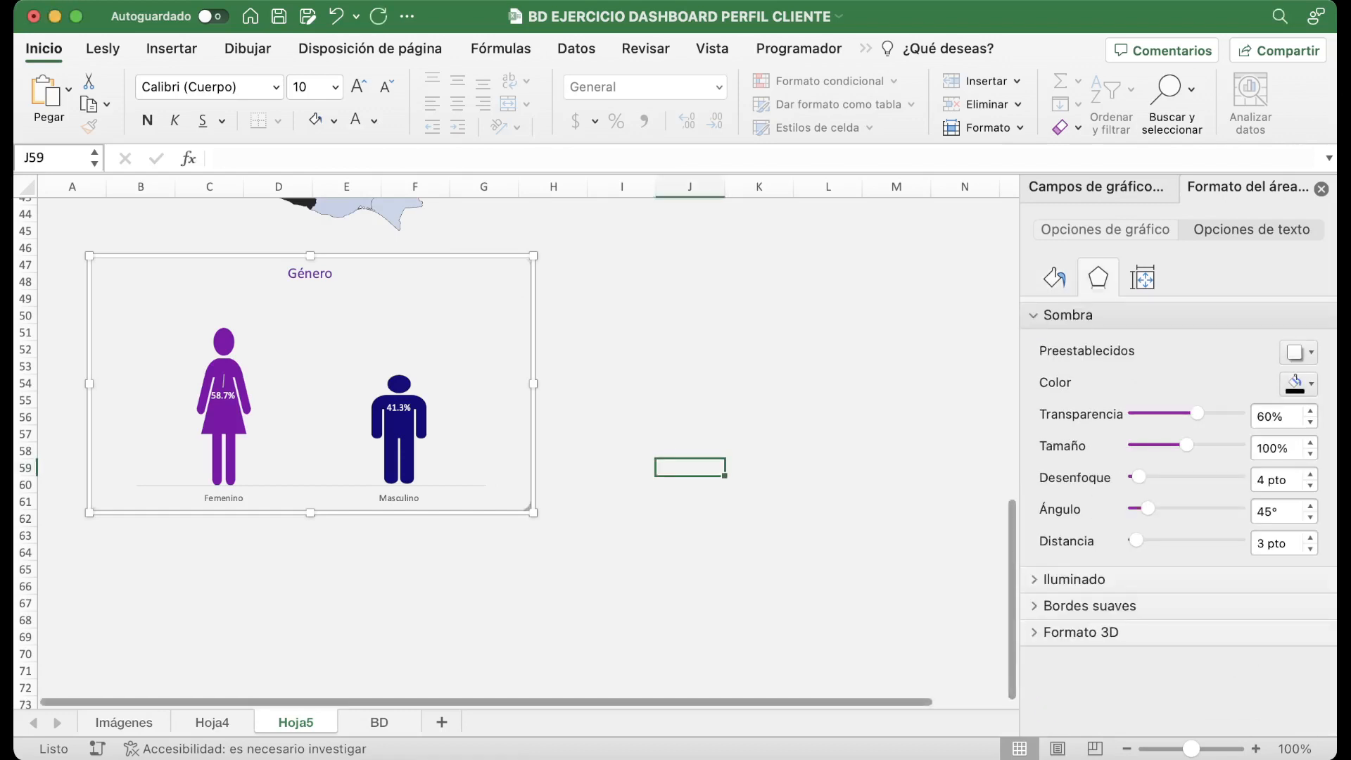
Look through the sheet below the Género chart for the remaining unformatted charts.
scroll(690, 468, up, 2)
scroll(690, 468, up, 3)
scroll(690, 468, down, 15)
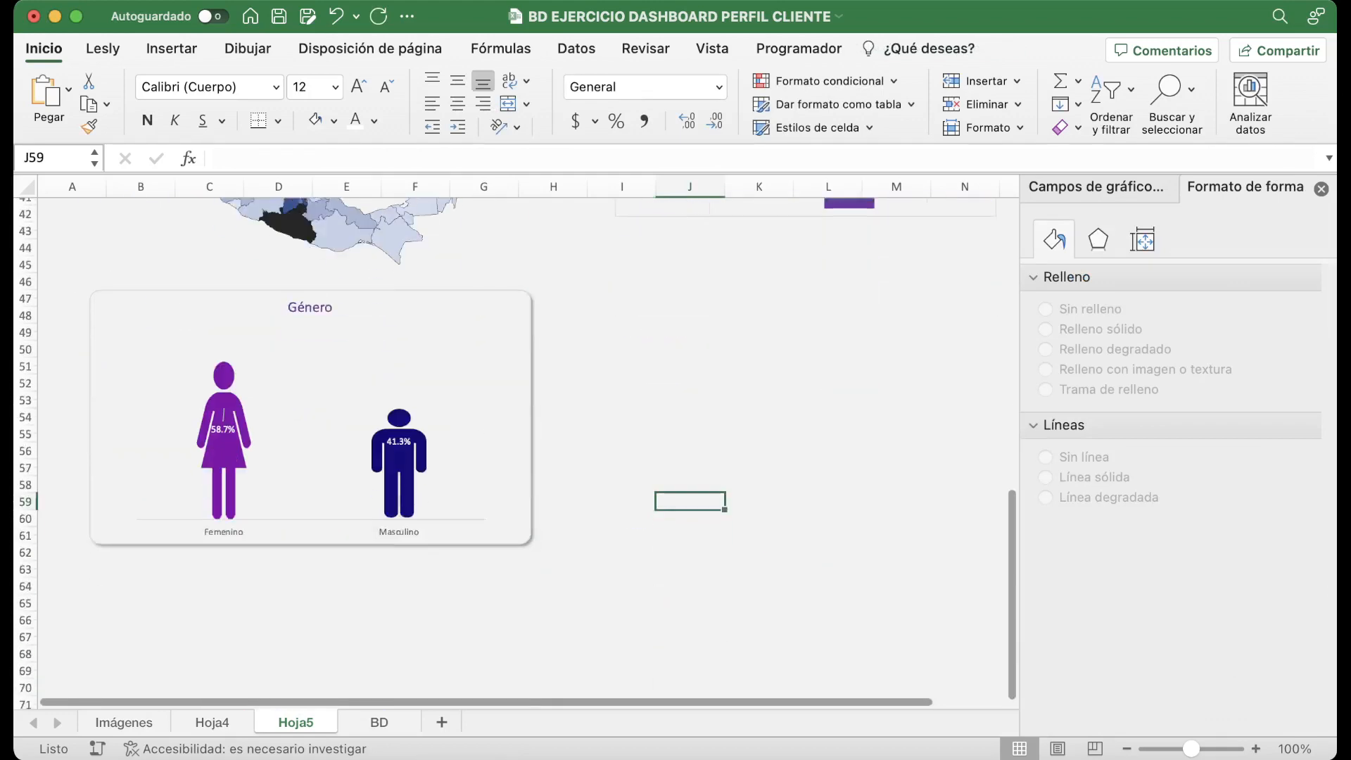
scroll(689, 468, down, 20)
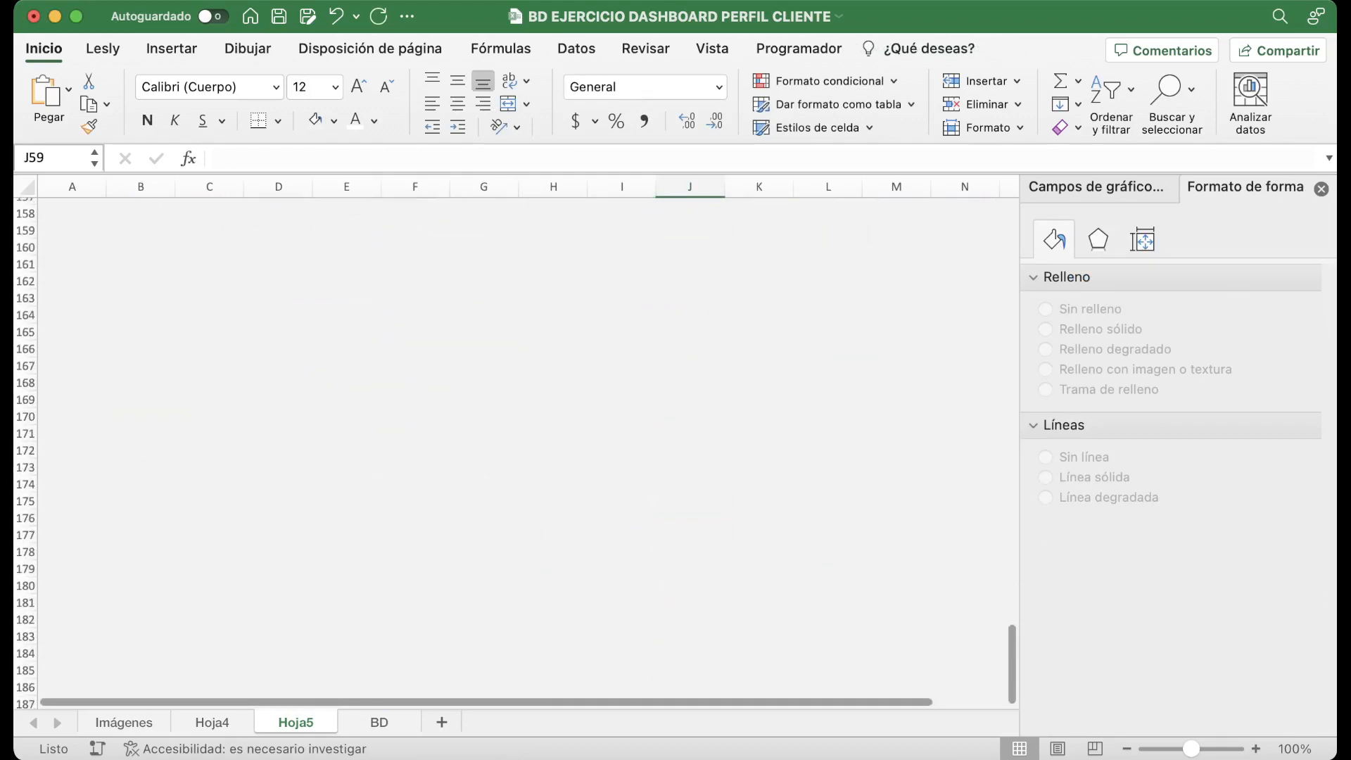
scroll(518, 450, right, 2)
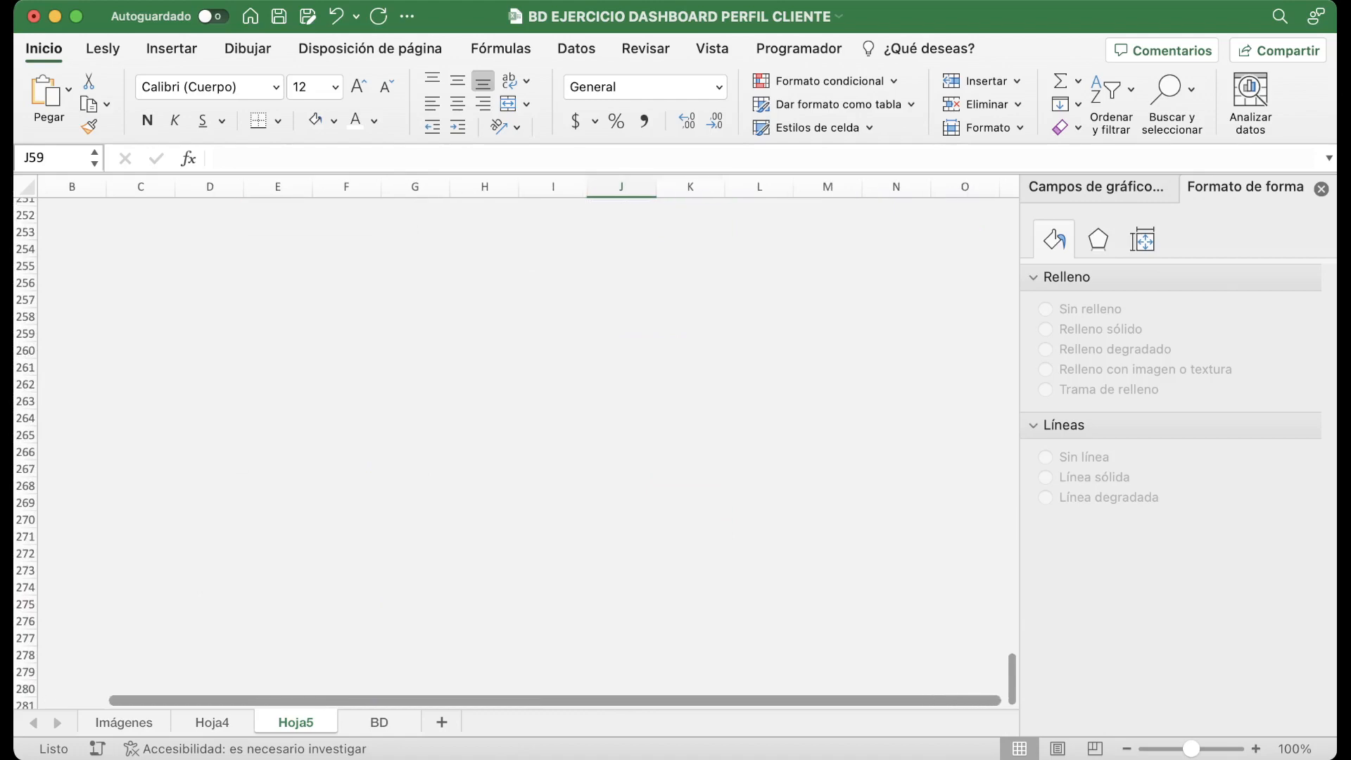
scroll(517, 450, up, 20)
scroll(517, 450, up, 20)
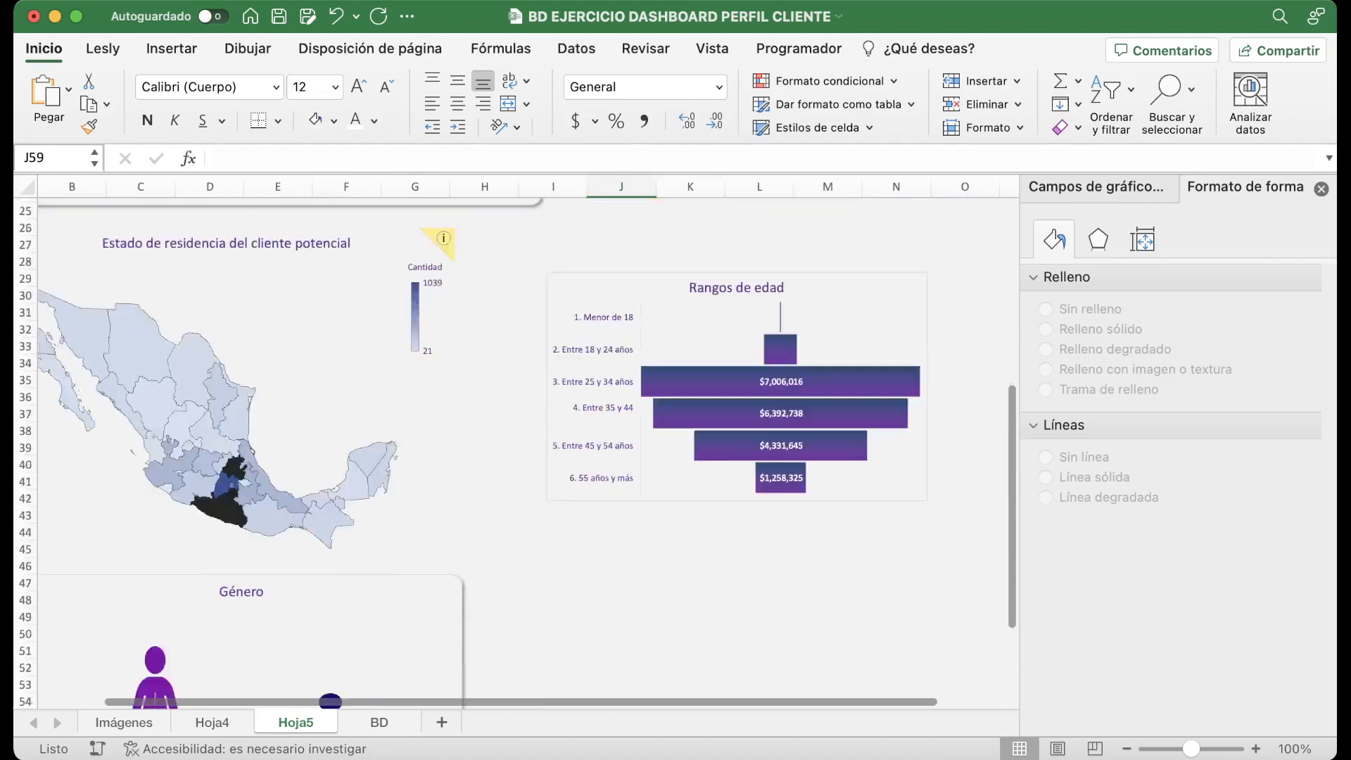
scroll(518, 450, down, 20)
scroll(517, 451, down, 20)
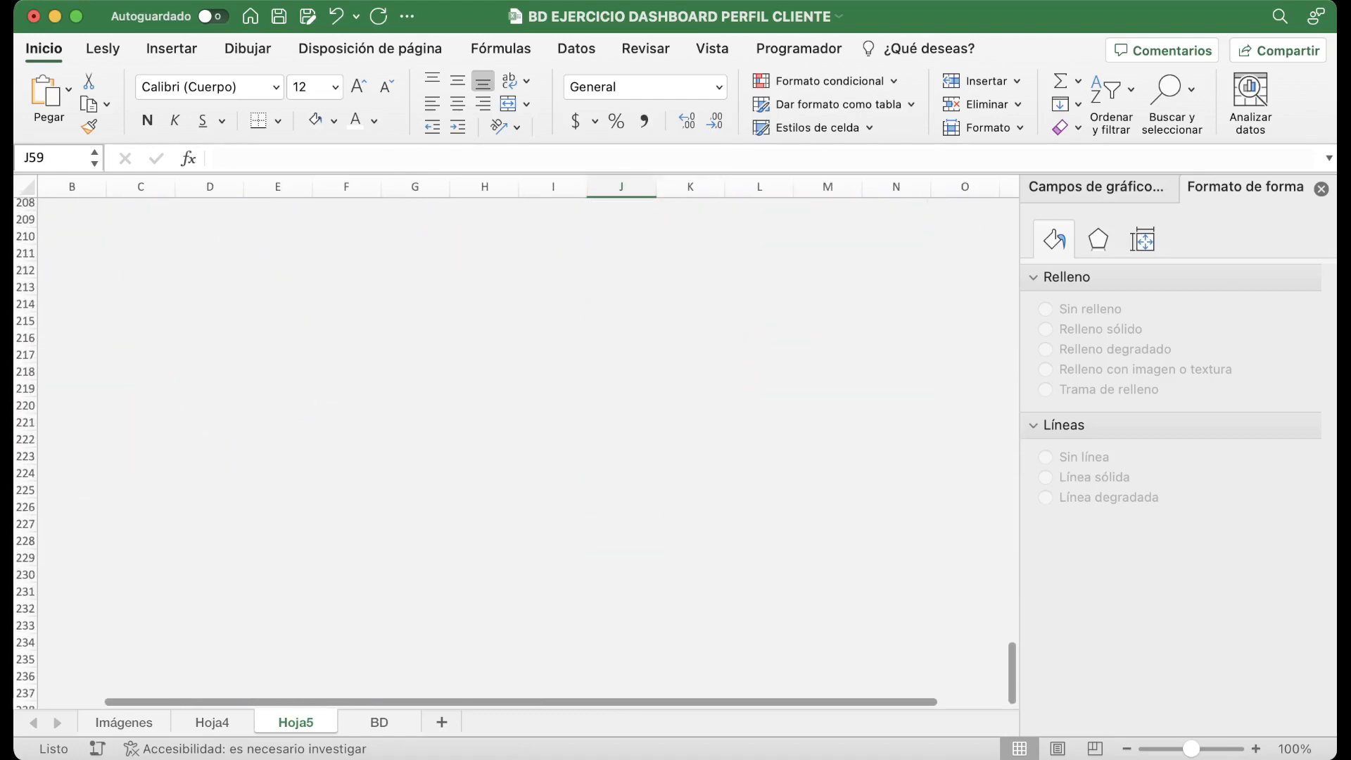
scroll(517, 450, up, 16)
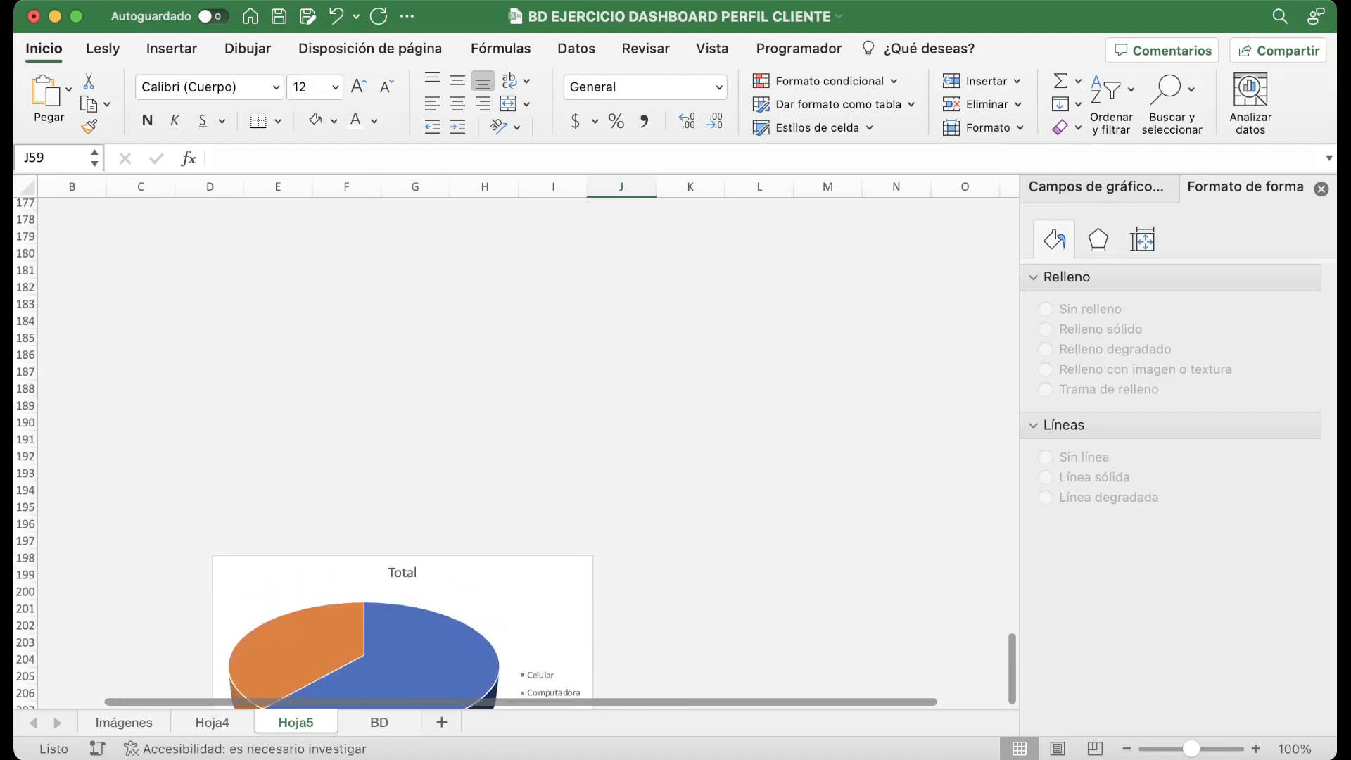
scroll(518, 451, up, 17)
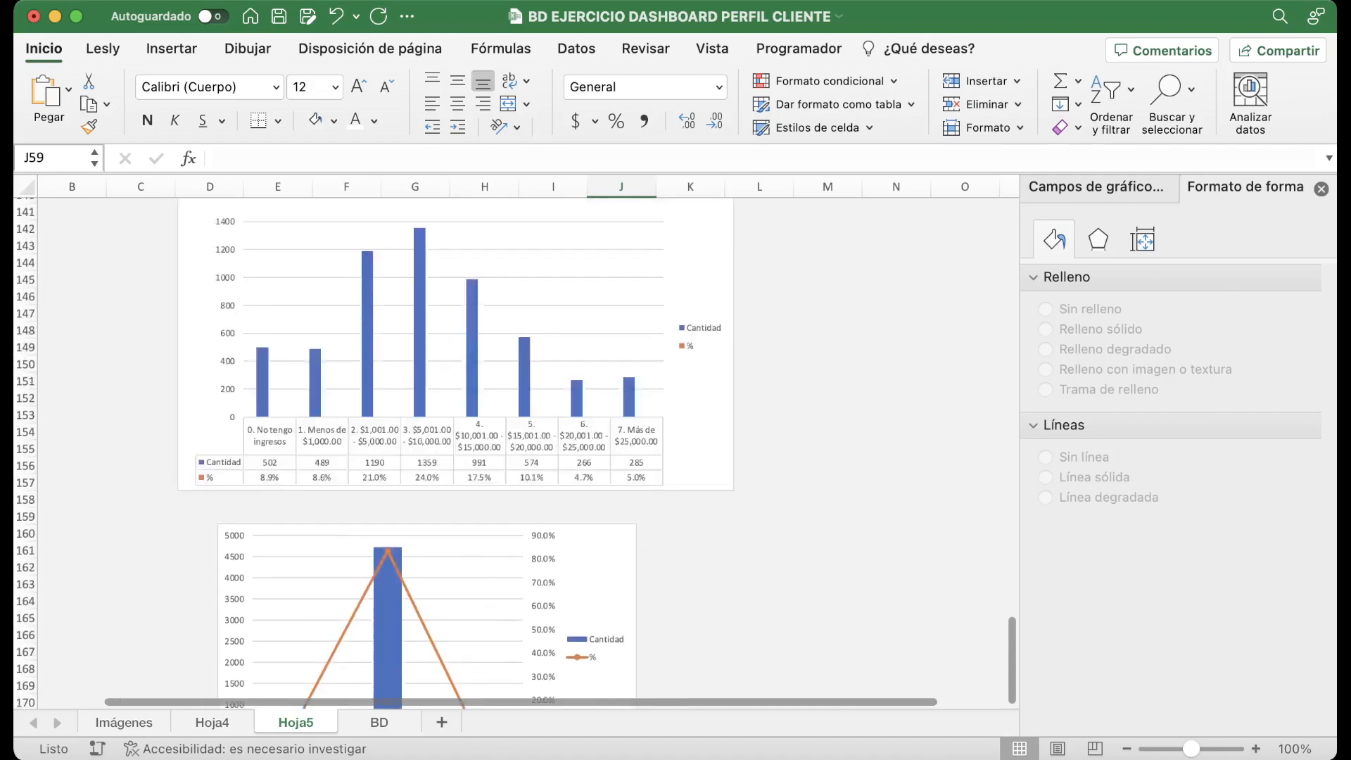
scroll(518, 451, up, 5)
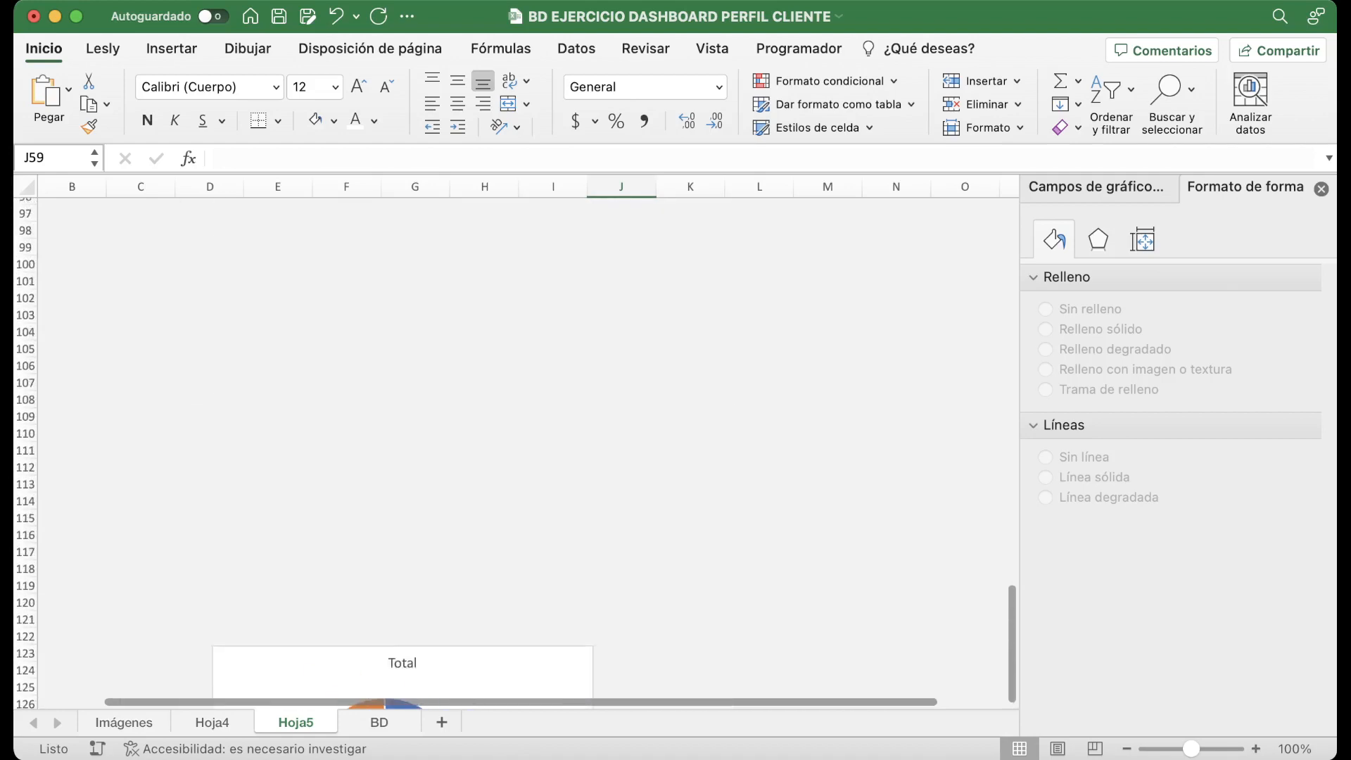
scroll(517, 451, down, 1)
Cut the No/Si doughnut chart from lower on the sheet and paste it beside the Género chart at I47.
click(503, 618)
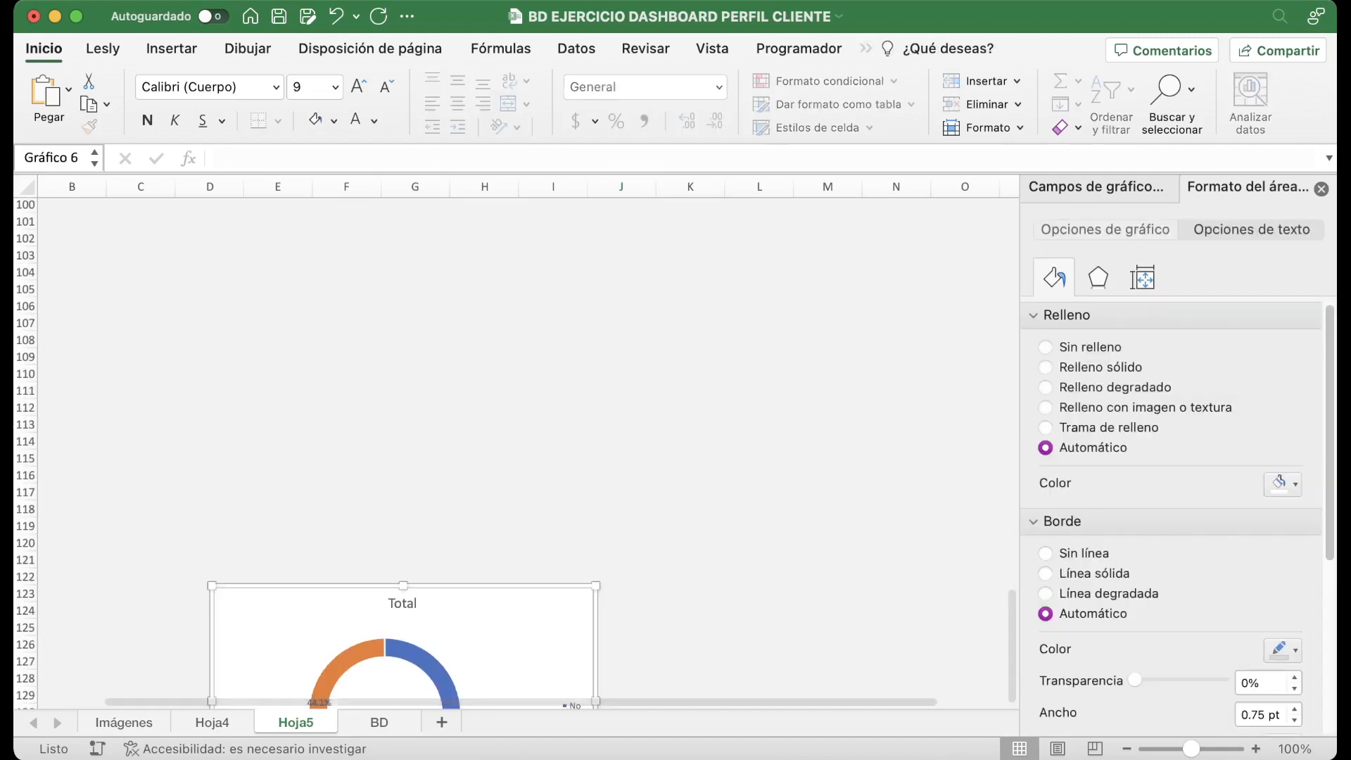
scroll(517, 450, up, 13)
scroll(517, 451, up, 5)
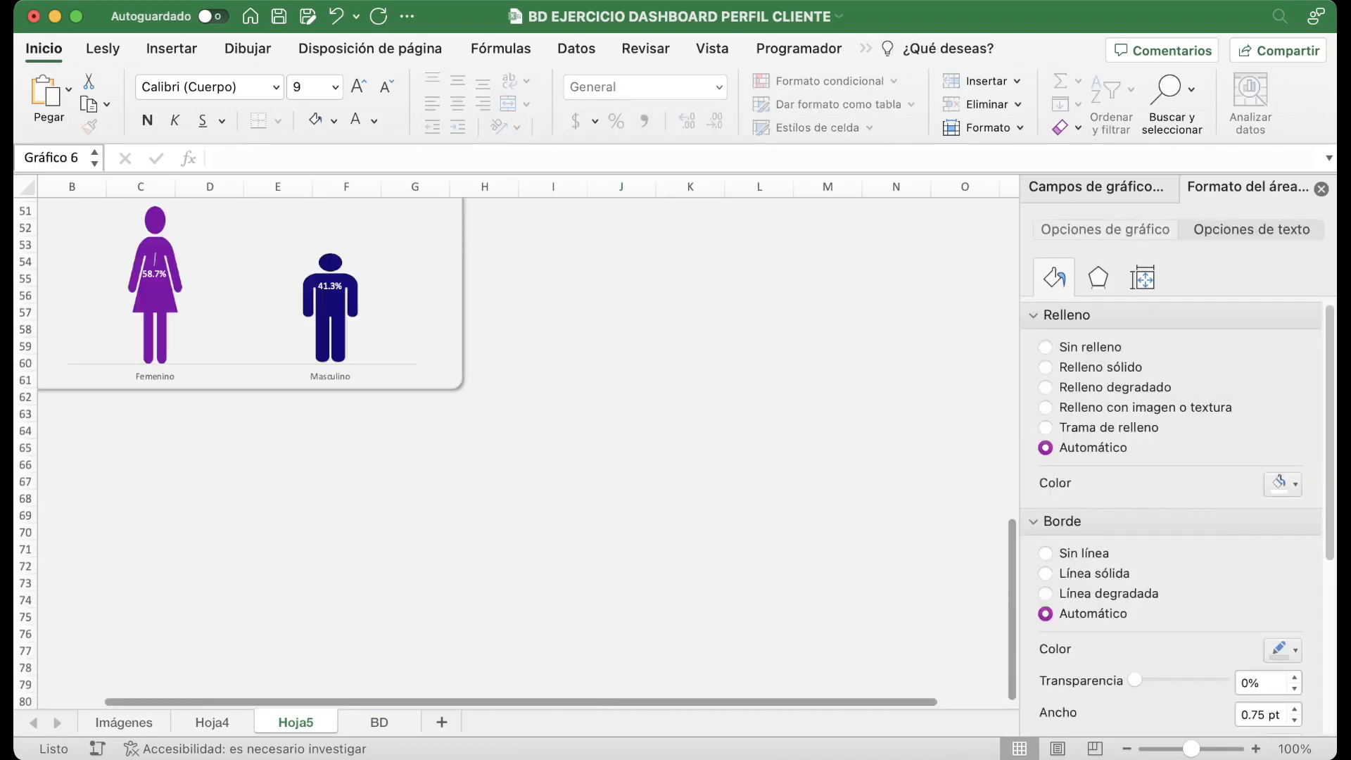
scroll(518, 451, down, 20)
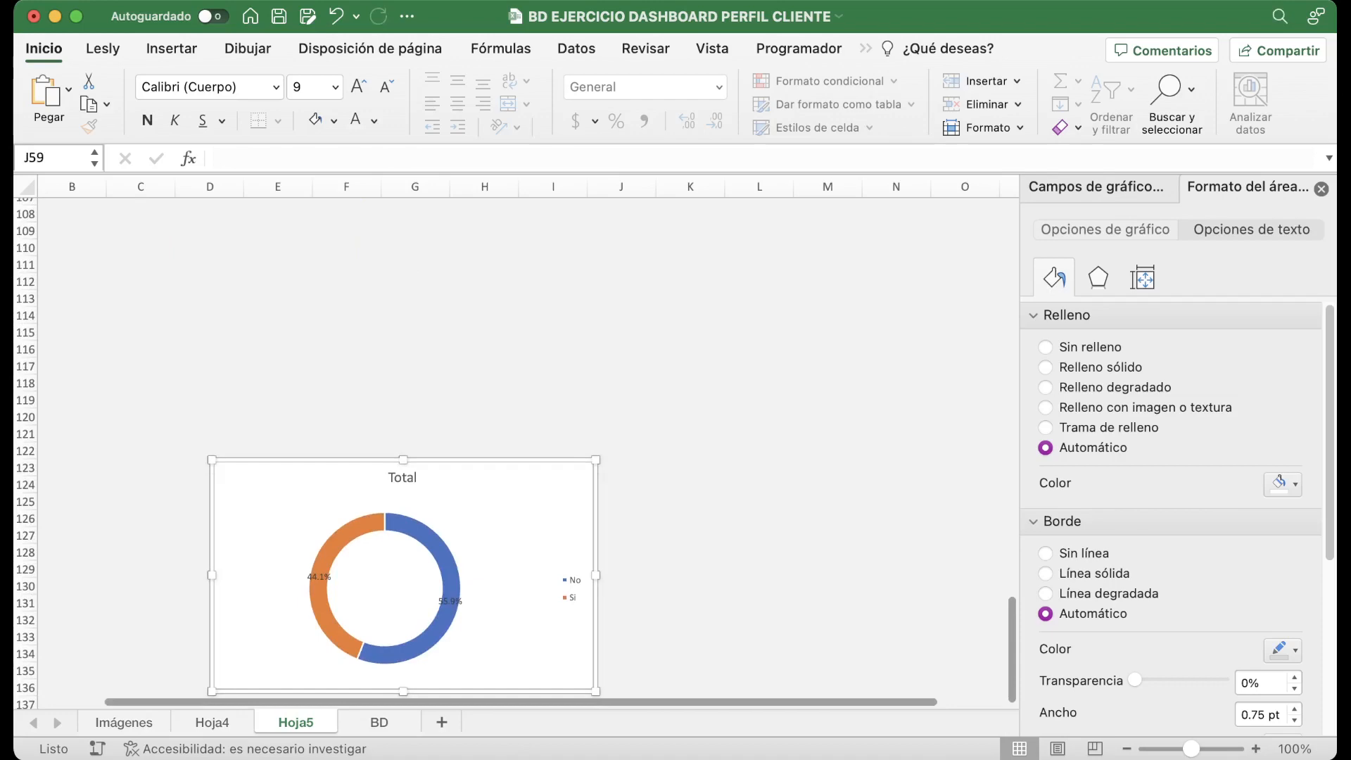
key(BackSpace)
scroll(518, 450, up, 20)
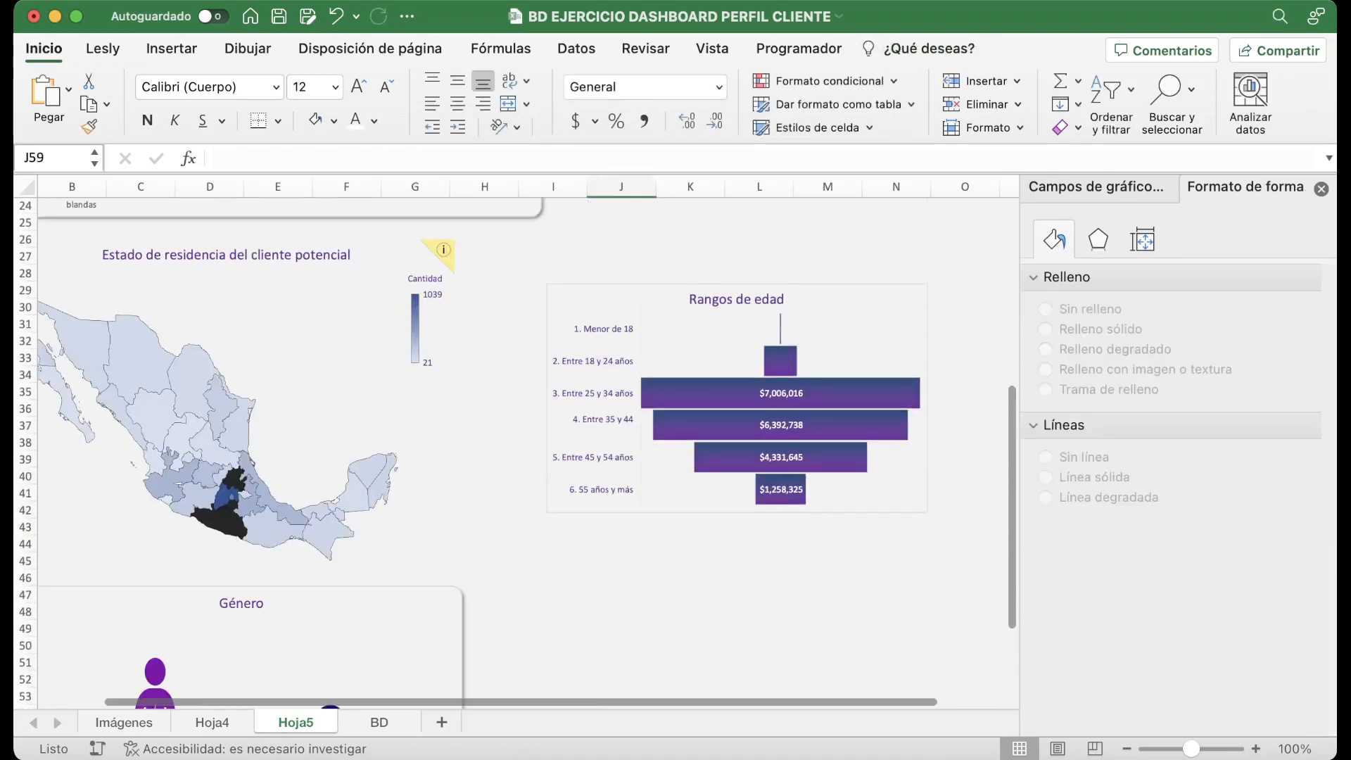
scroll(528, 450, down, 5)
click(554, 432)
key(super+v)
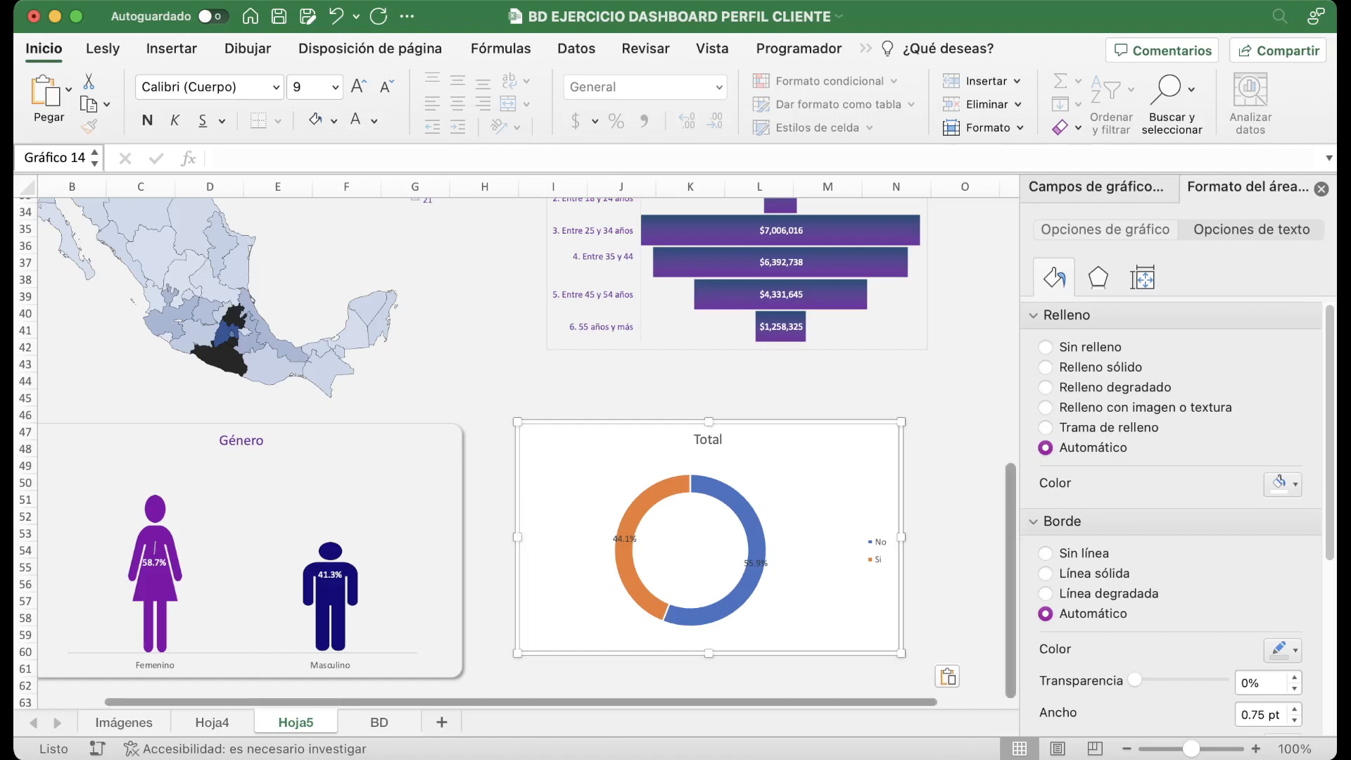
Format the No/Si doughnut chart area with no fill, rounded corners and a preset outer shadow at 45° with 3 pt distance.
click(1046, 347)
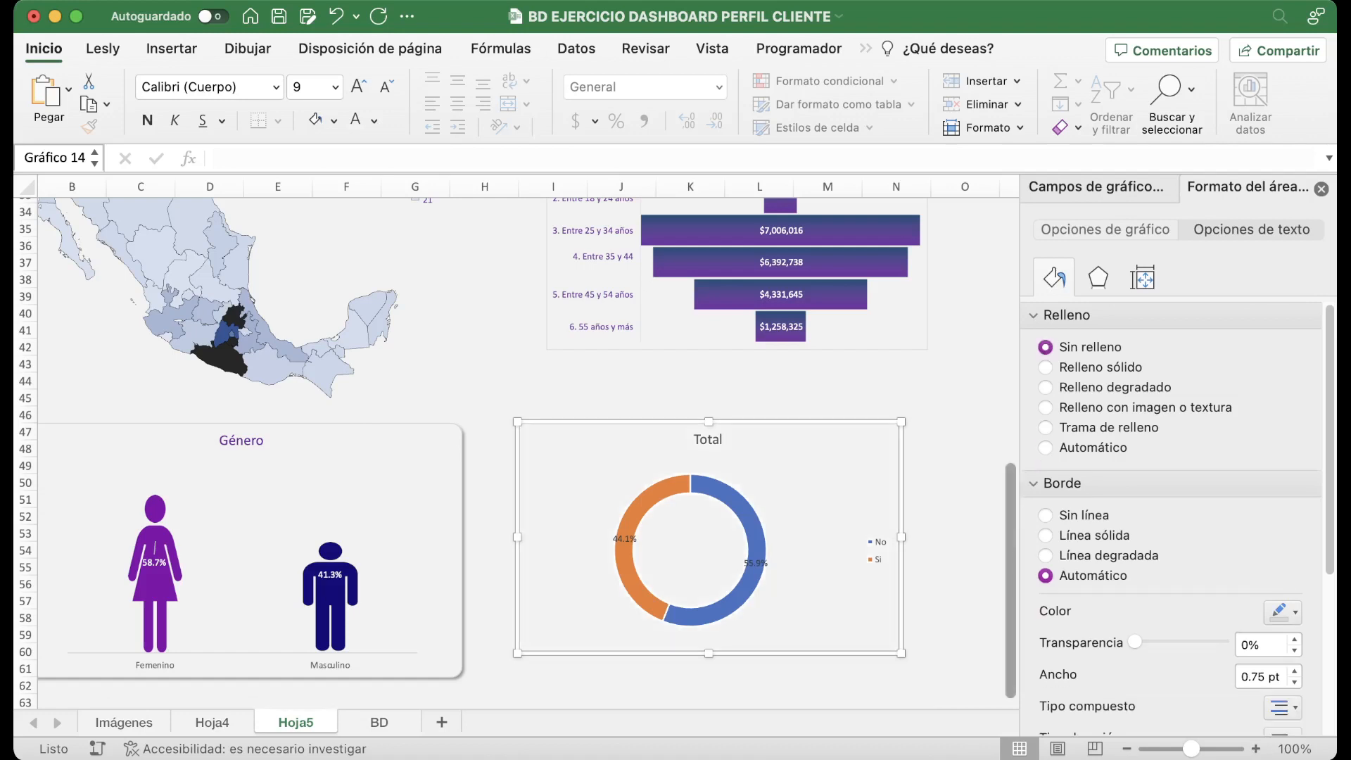
scroll(1172, 520, down, 7)
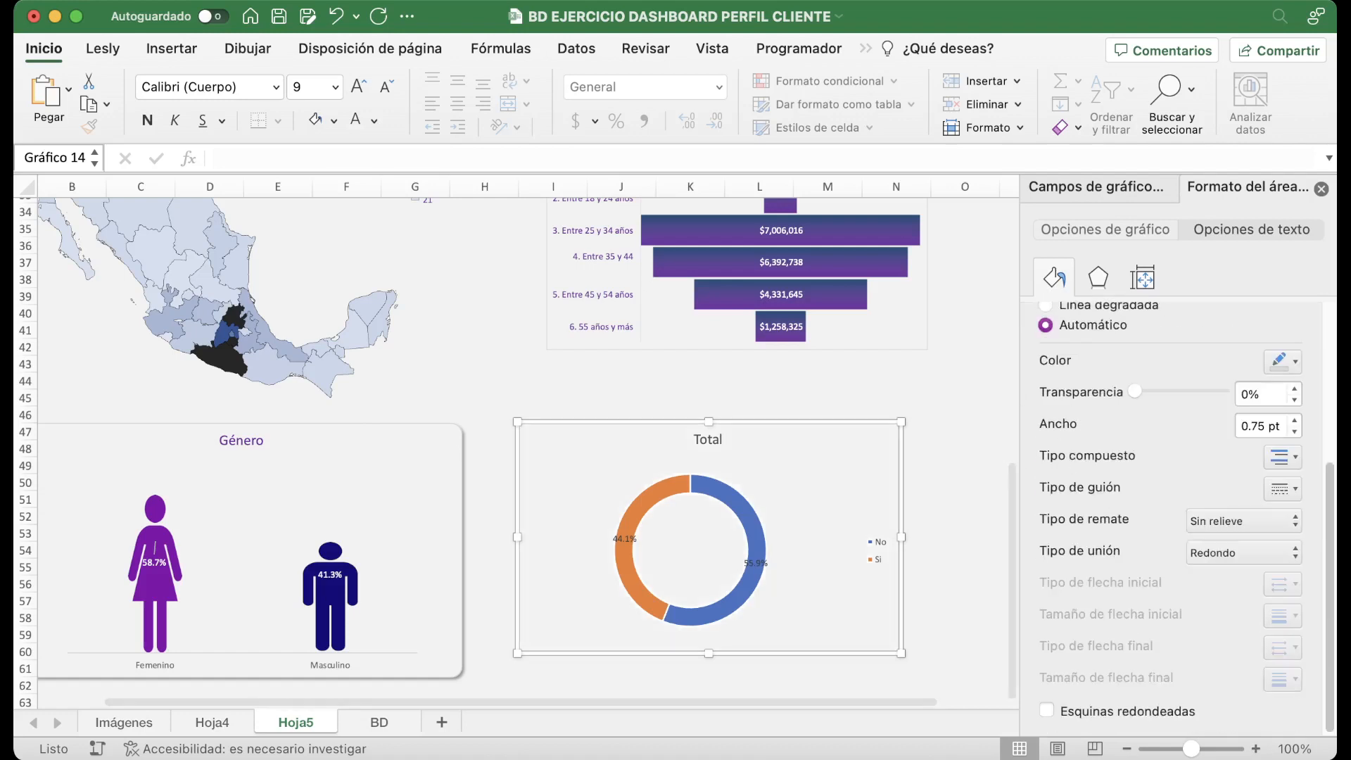
click(1047, 710)
click(1098, 277)
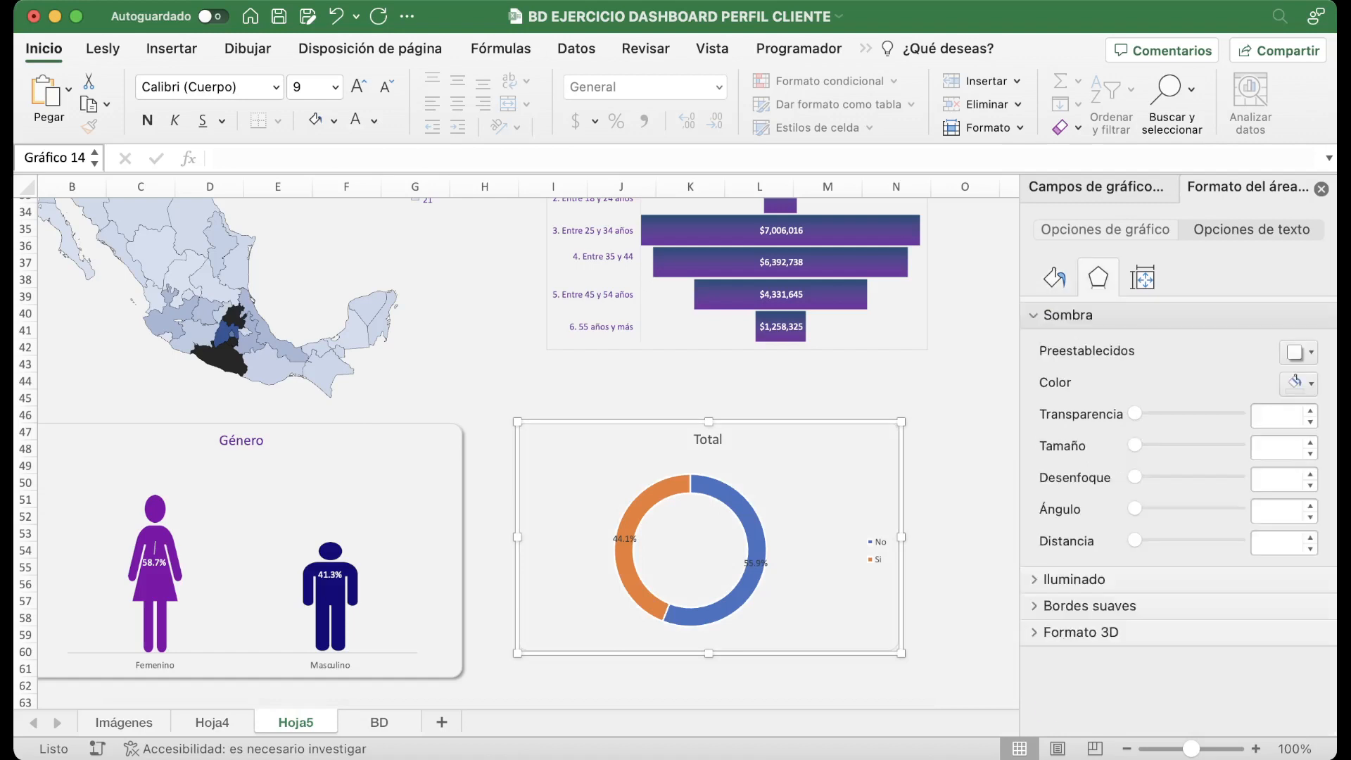
click(1202, 447)
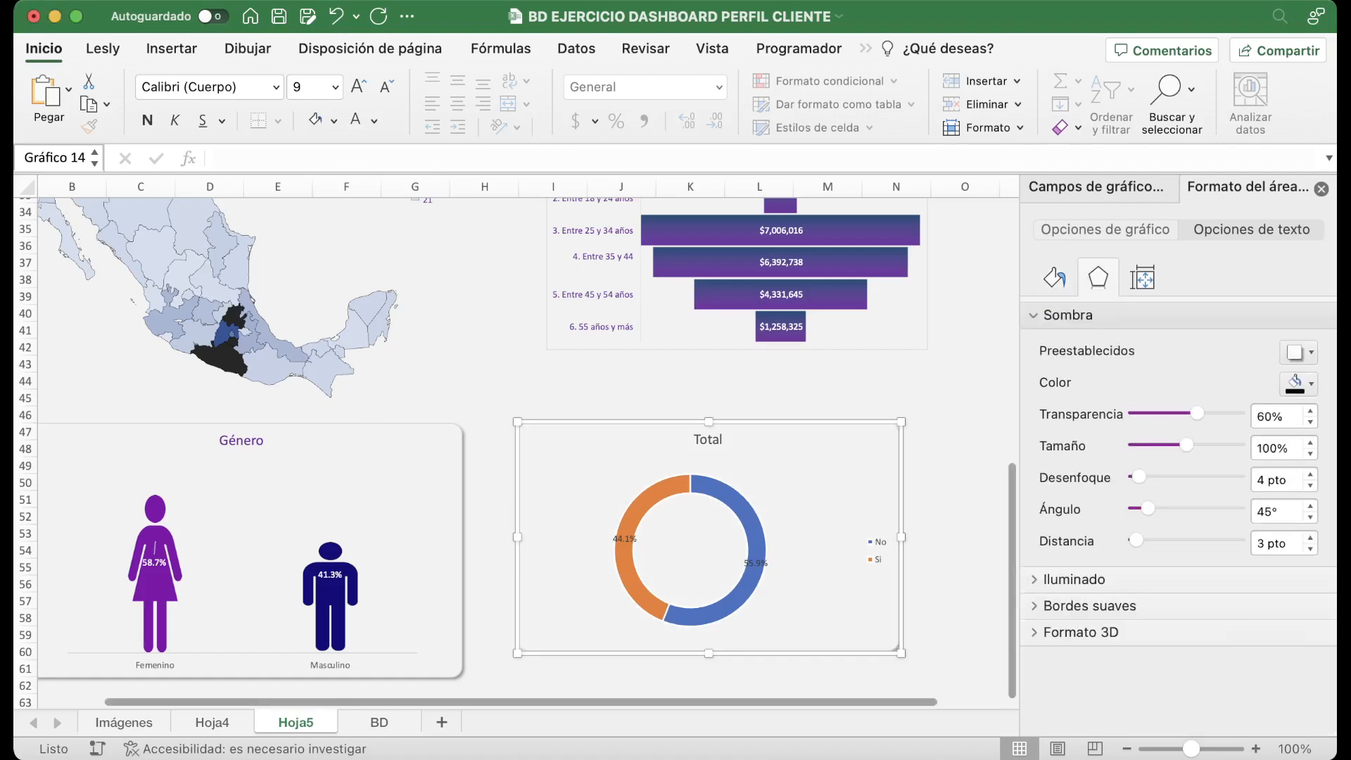
Remove the Total title and the No/Si legend from the doughnut chart.
click(708, 440)
key(Delete)
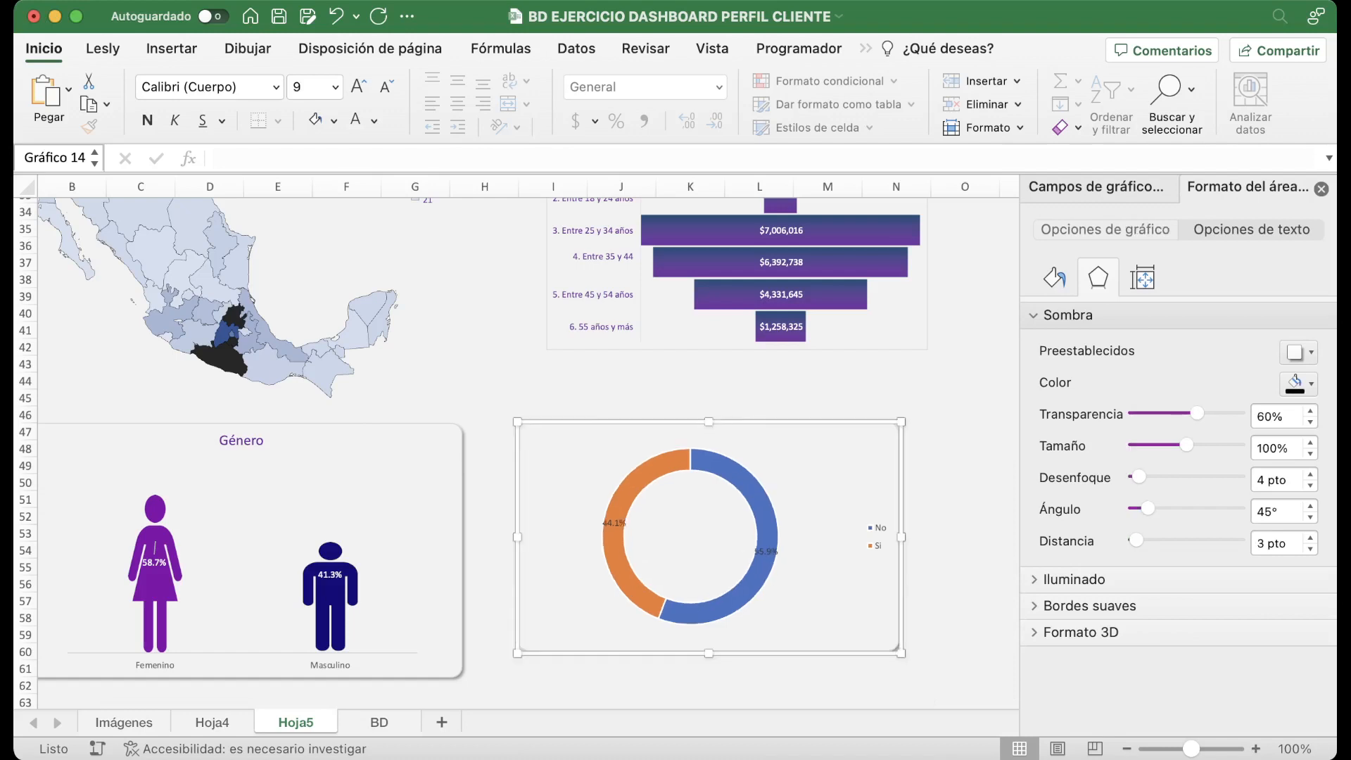
click(879, 537)
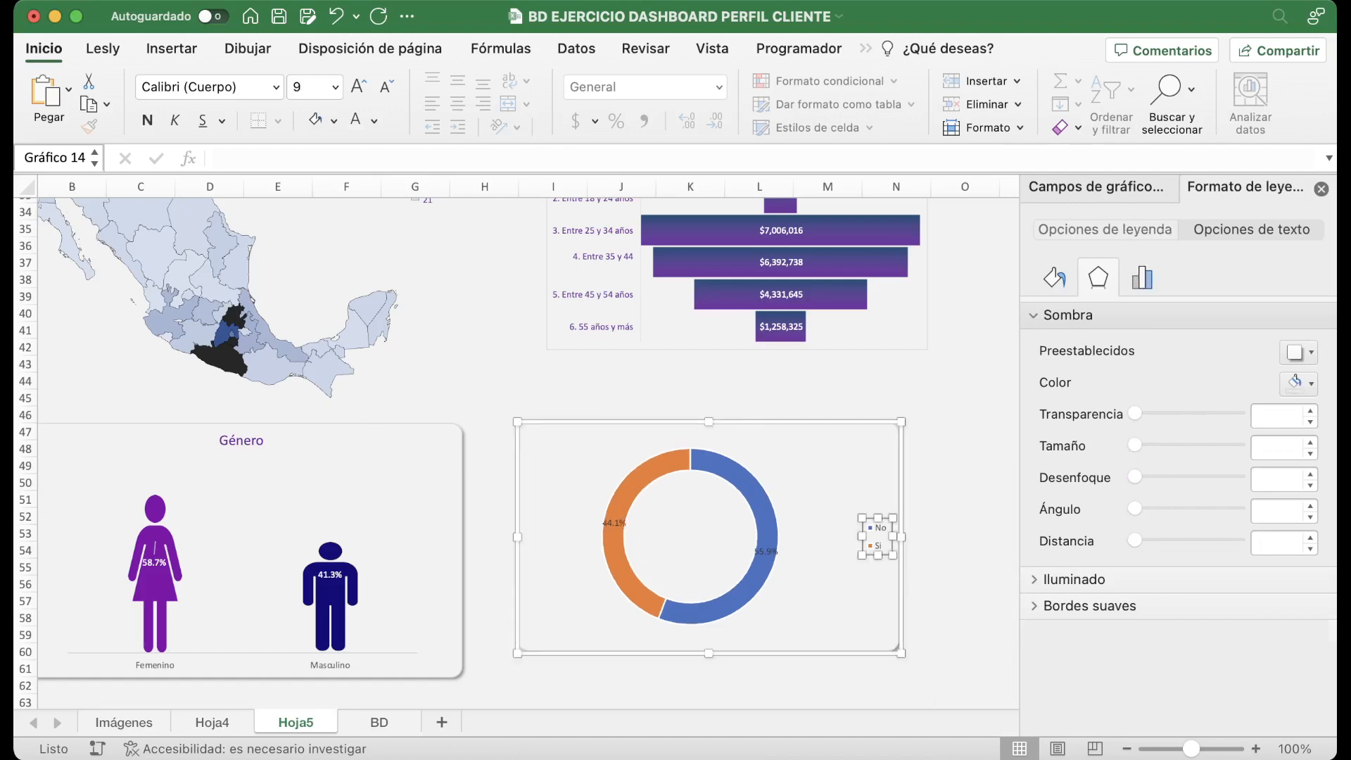
key(Delete)
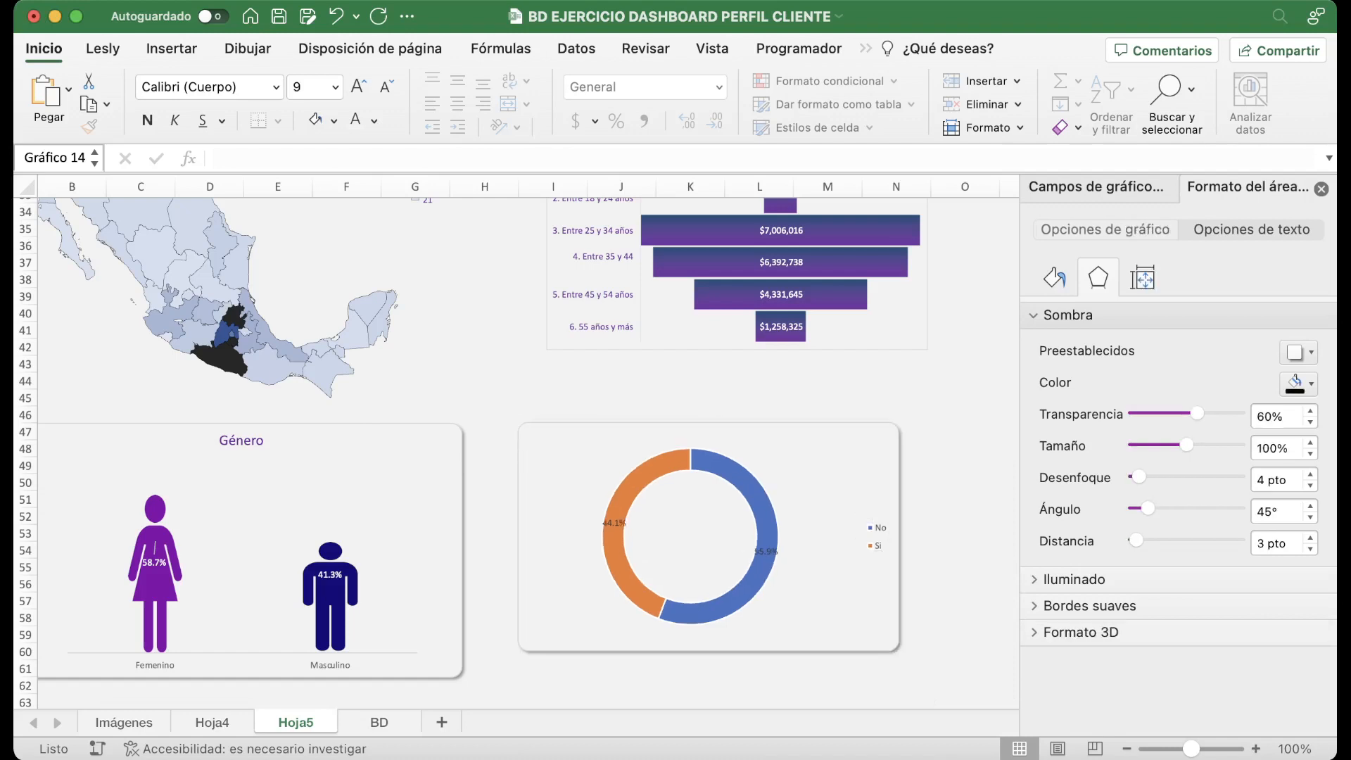
Add the category name to the doughnut's data labels and separate it from the value with a new line.
click(784, 551)
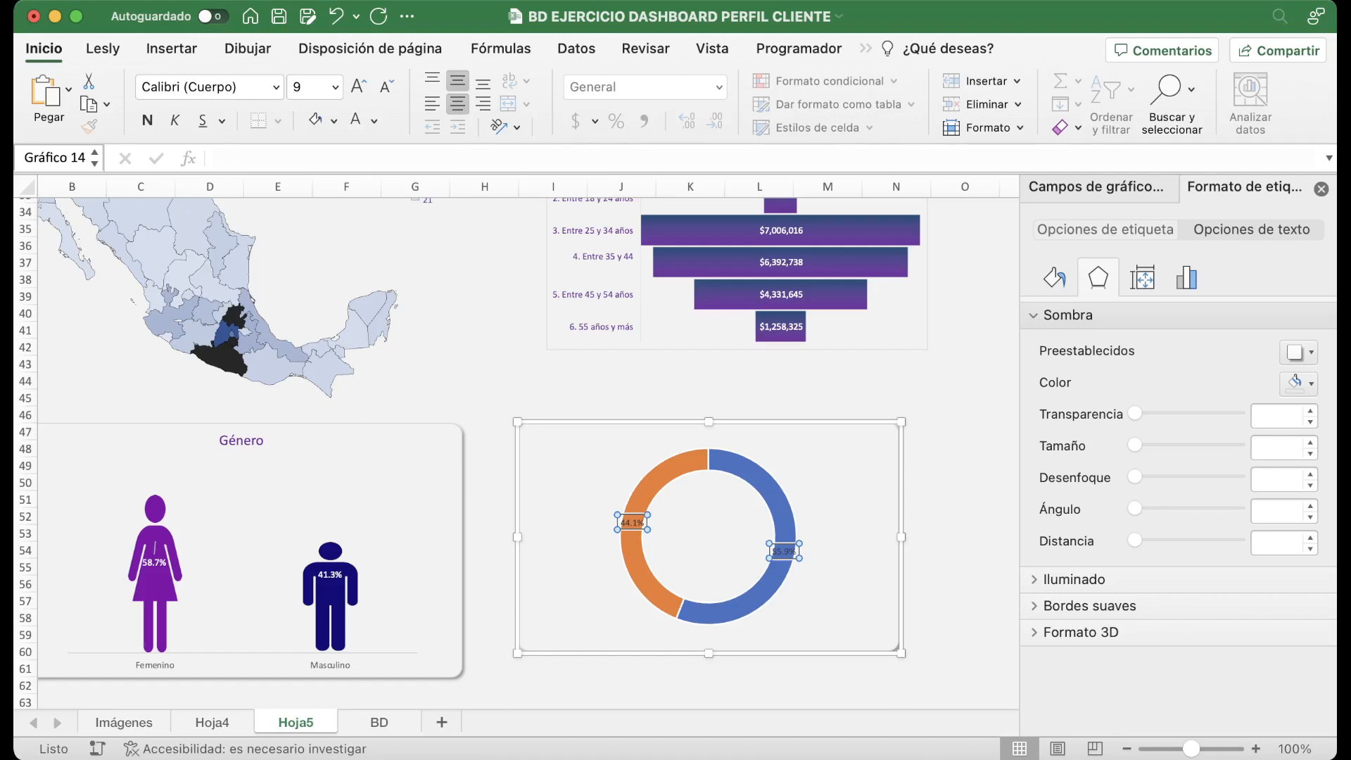
click(1187, 278)
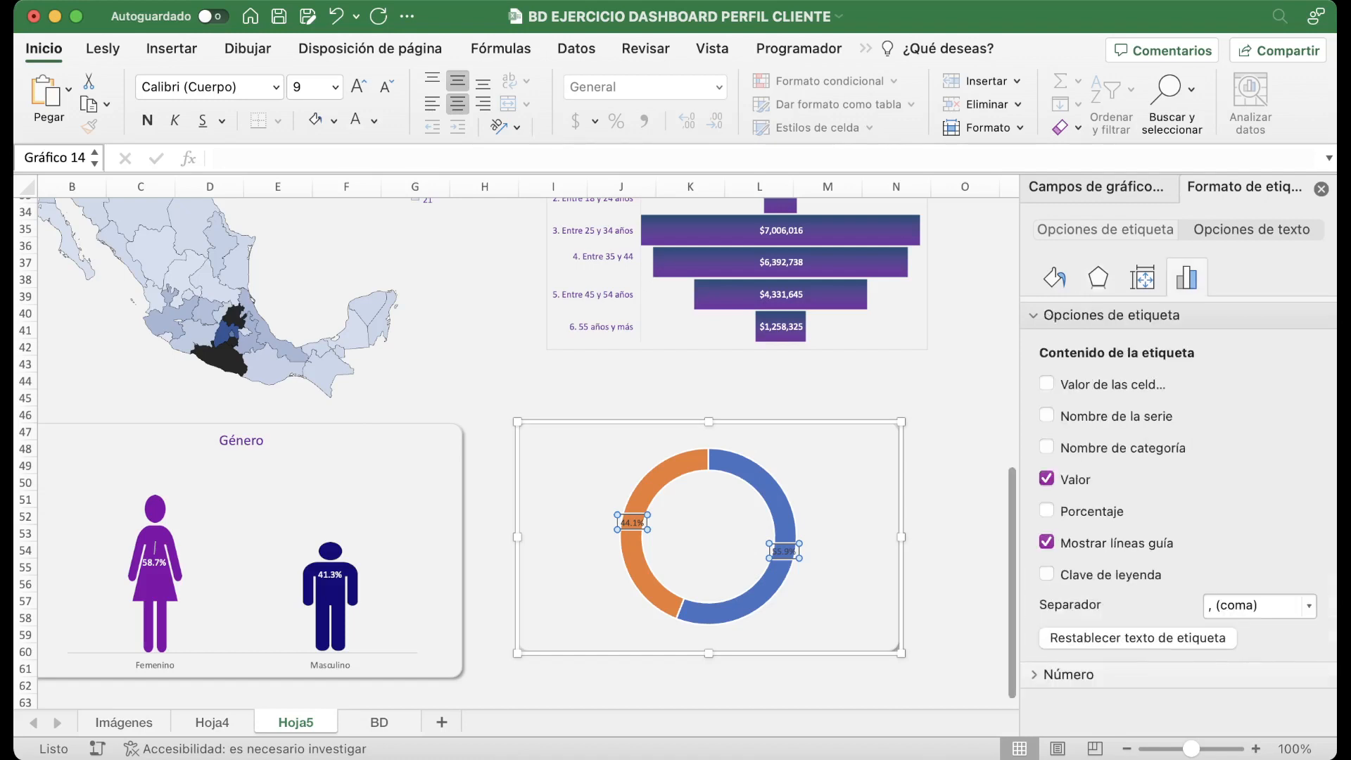
click(1047, 447)
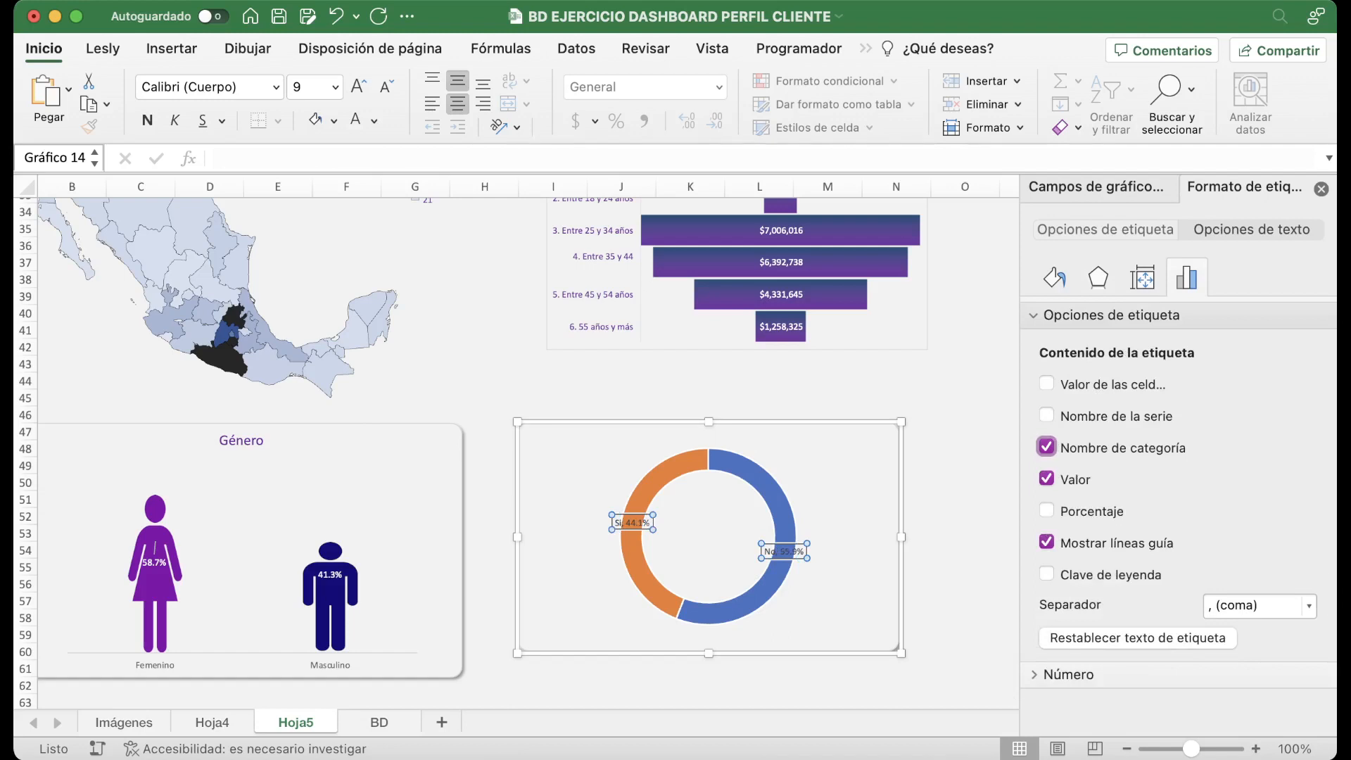
click(1309, 606)
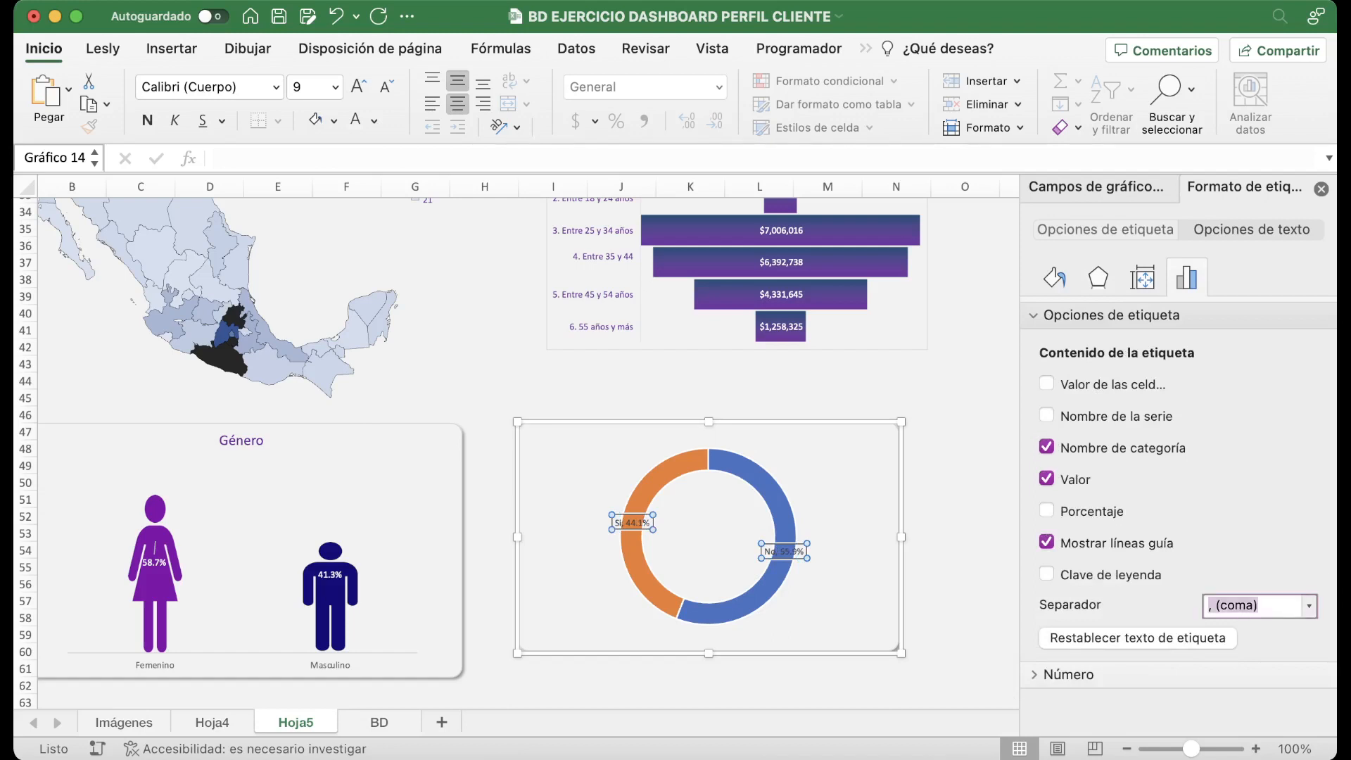
click(1253, 683)
click(850, 591)
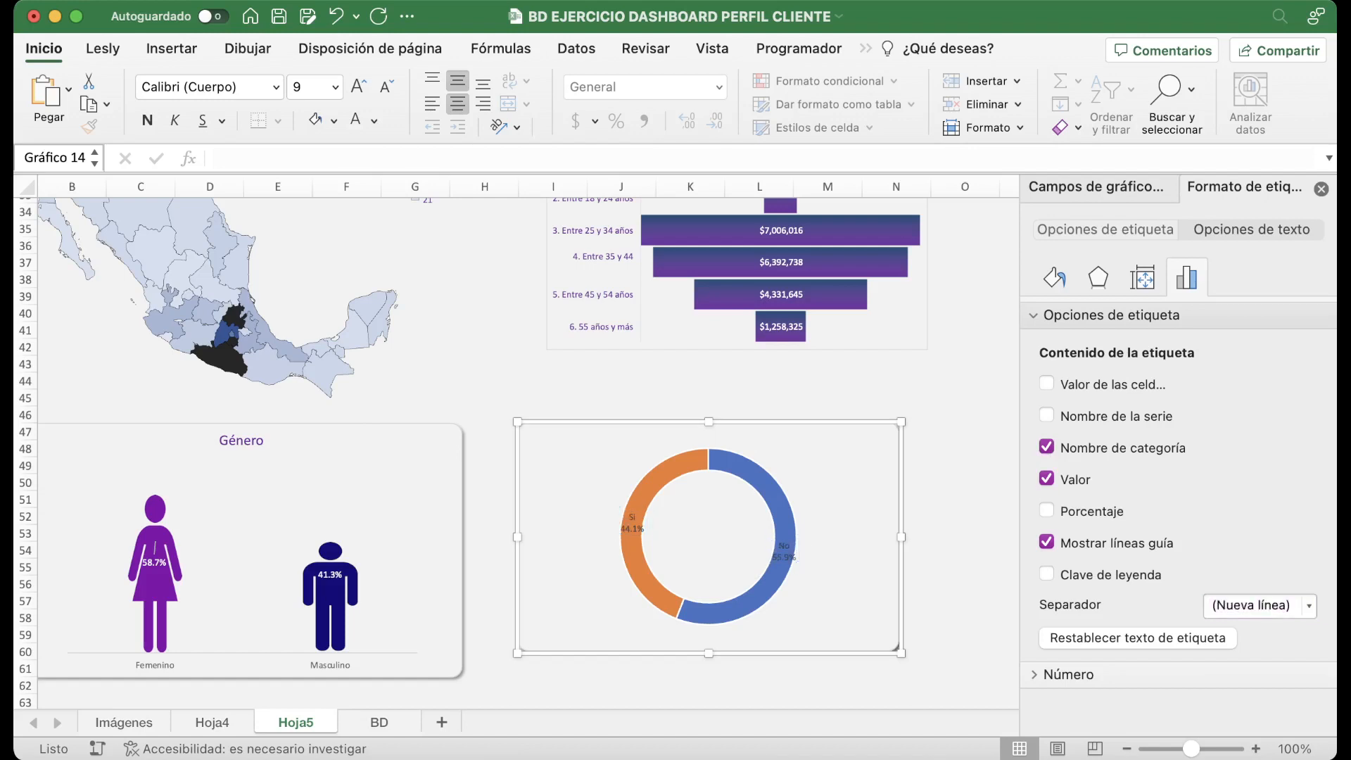
Move the Si and No data labels out of the ring, each just outside its own segment.
click(632, 523)
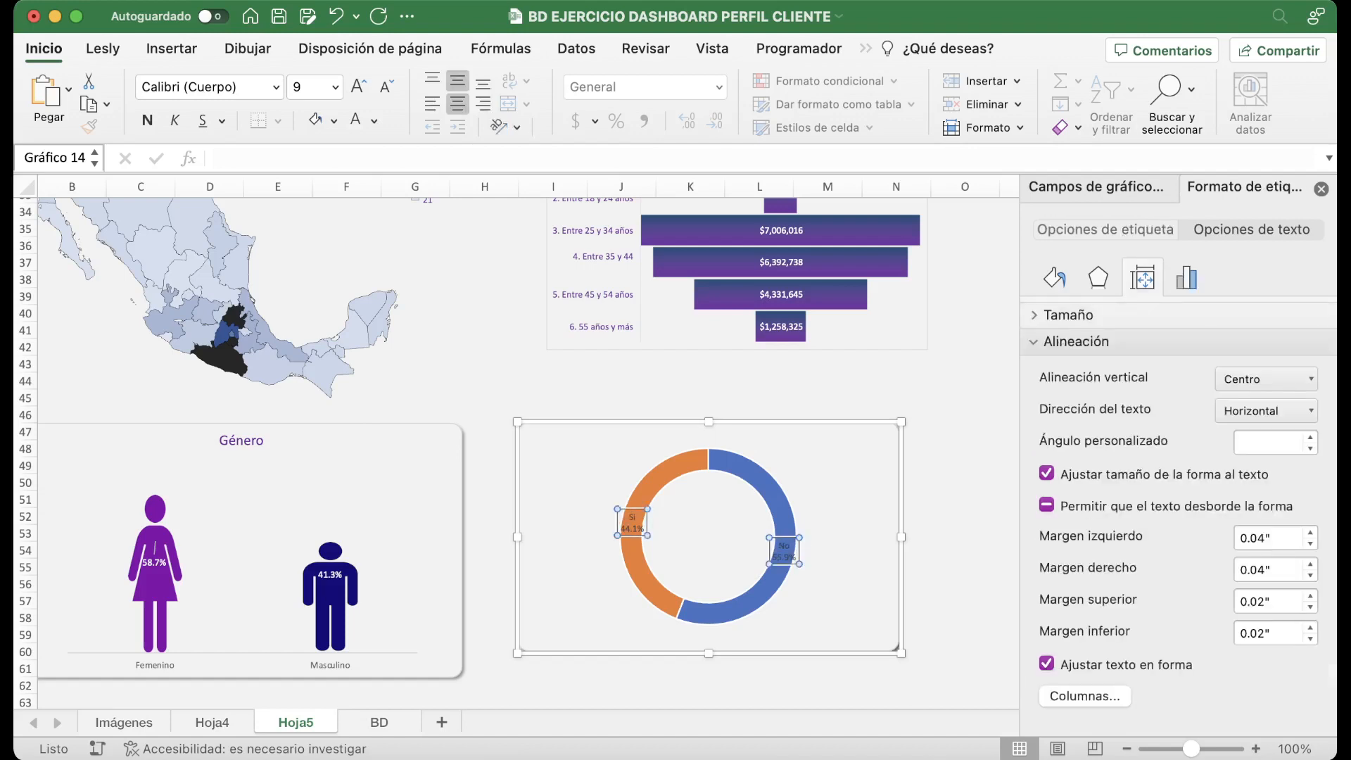
drag(633, 523, 604, 519)
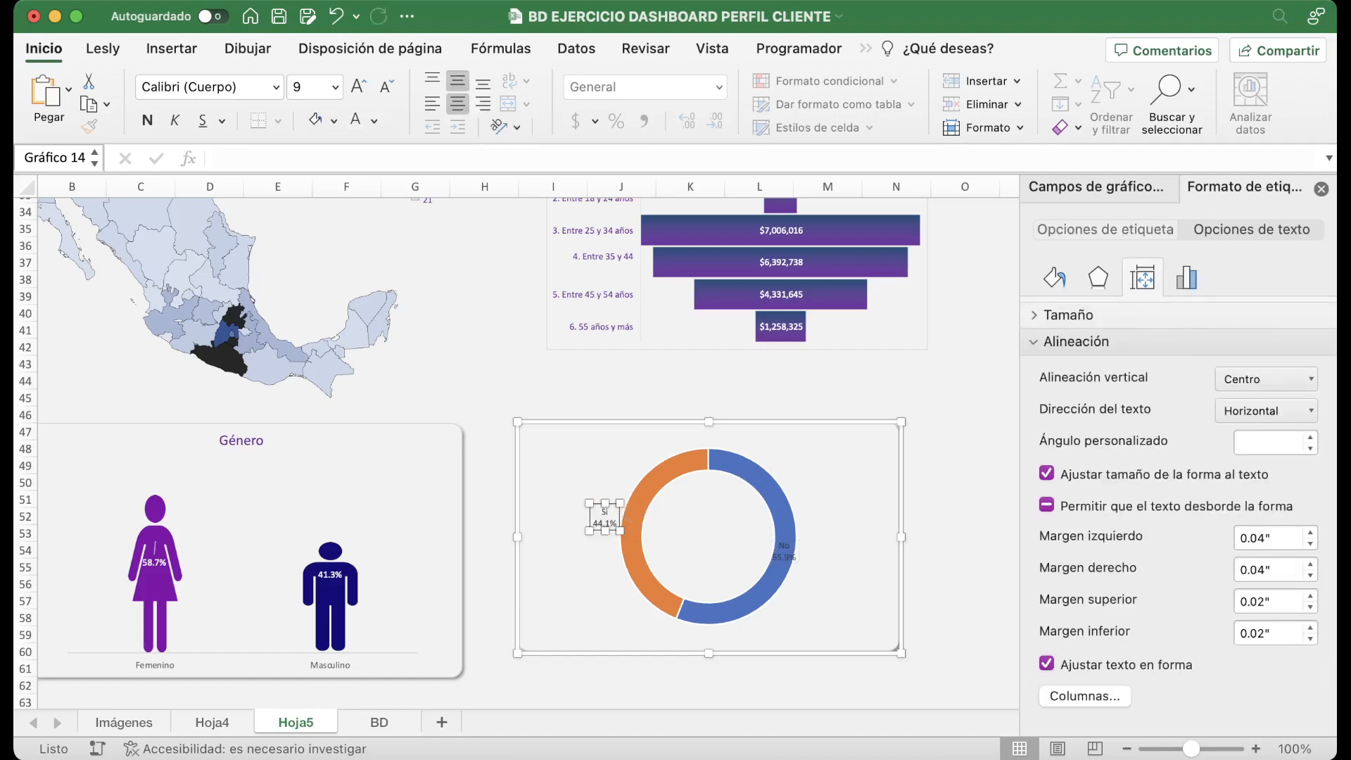
click(784, 551)
drag(802, 553, 819, 532)
click(812, 533)
click(782, 546)
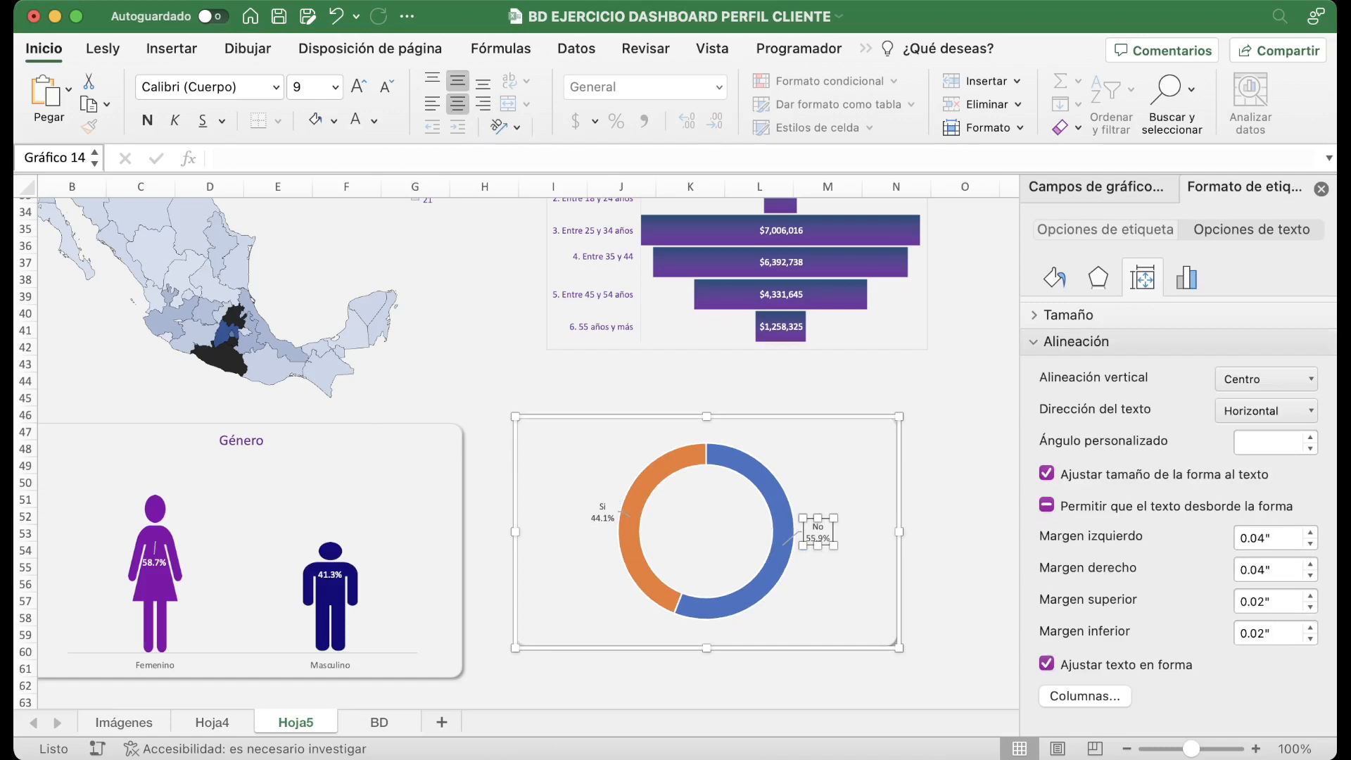
Recolour the doughnut segments, filling Si with purple and No with dark blue.
click(782, 520)
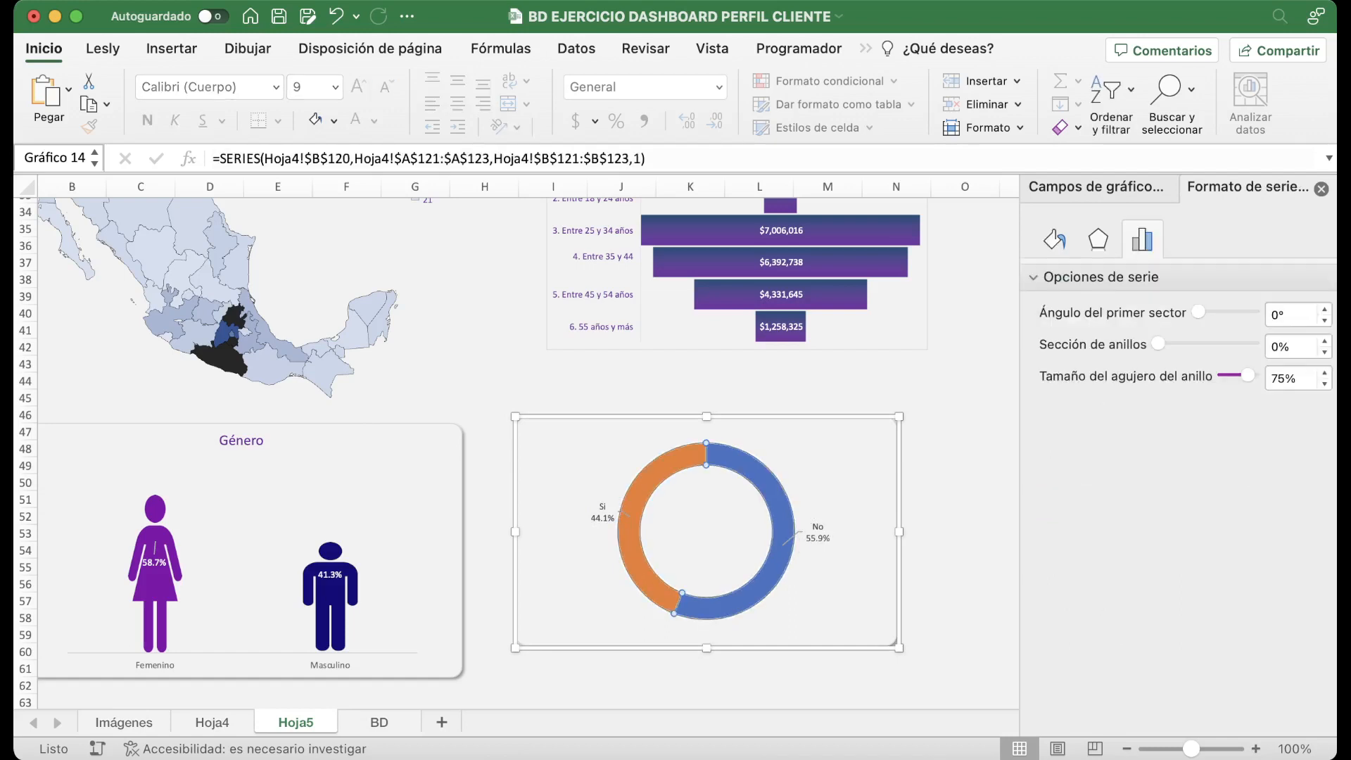
click(783, 519)
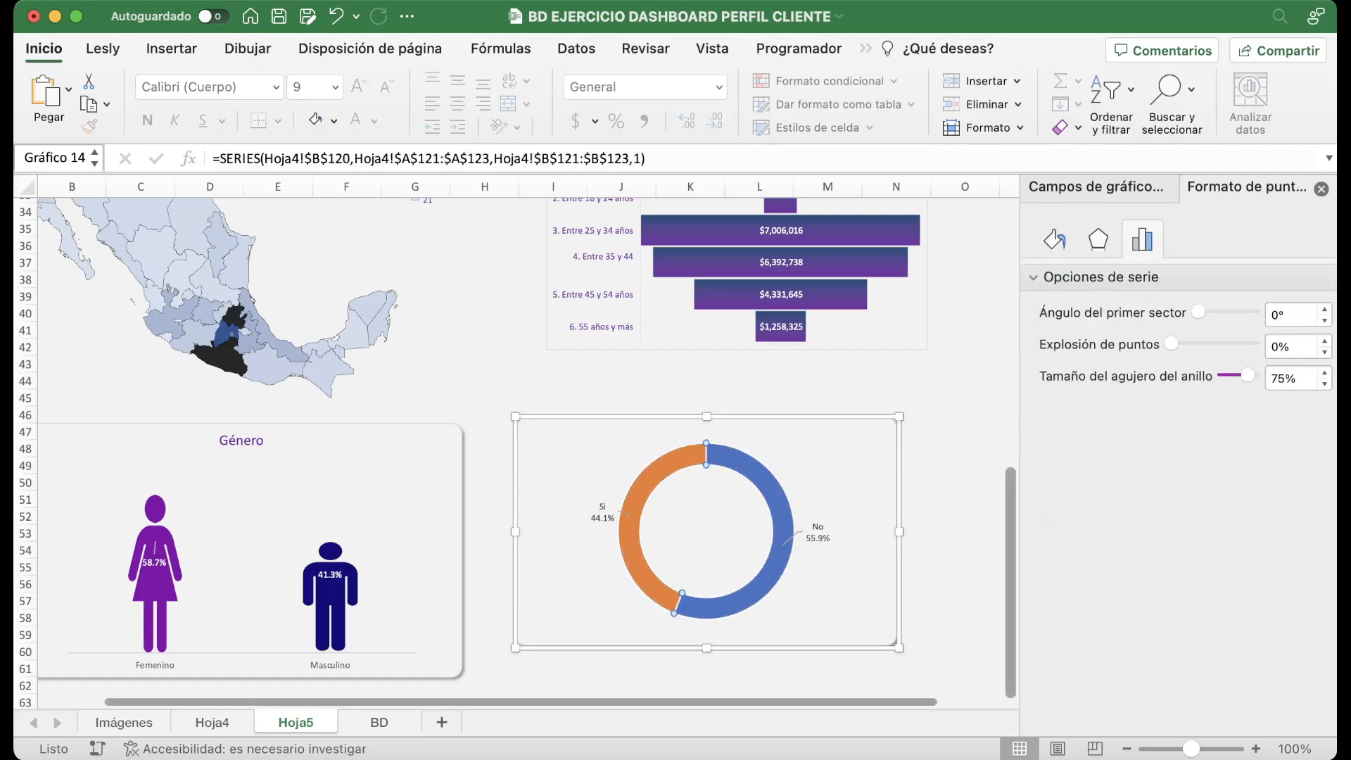
click(1055, 240)
scroll(1282, 438, up, 3)
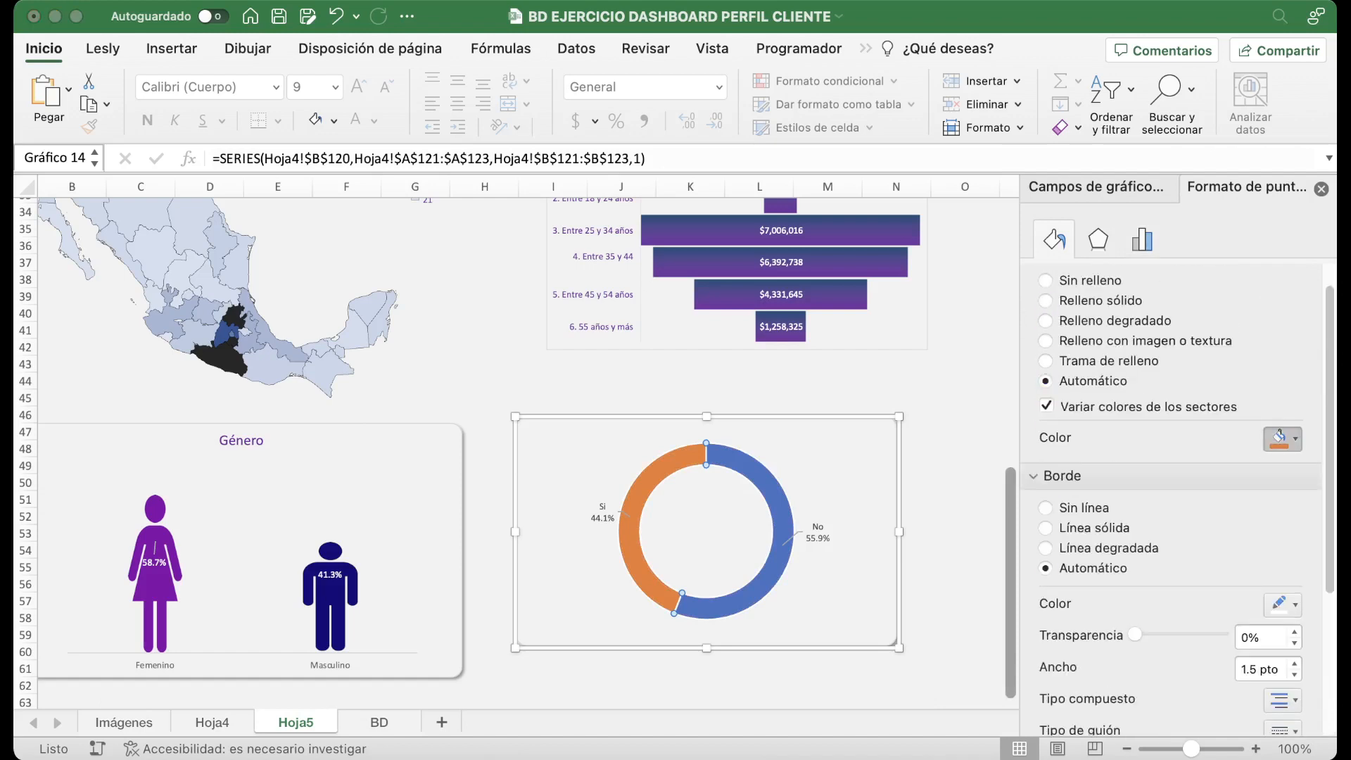
click(1318, 590)
click(782, 533)
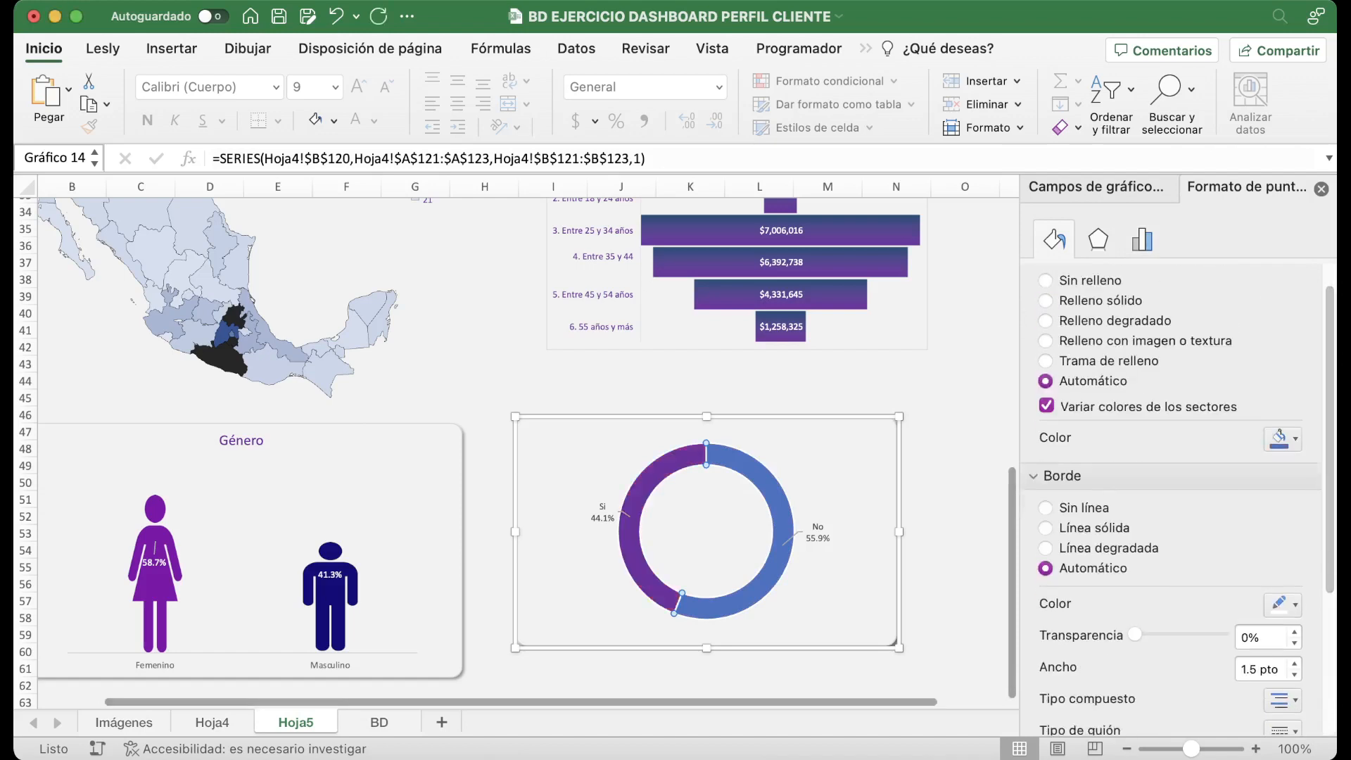
click(1283, 439)
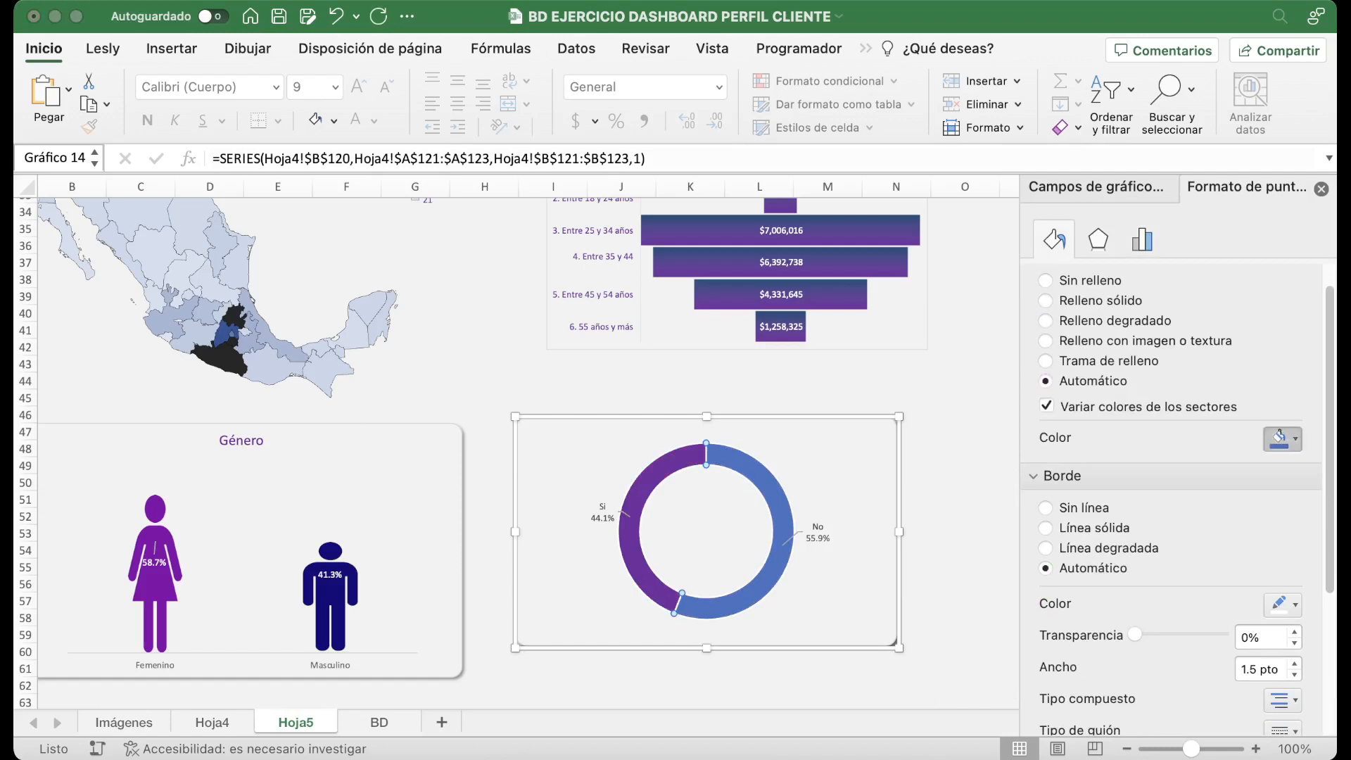
click(1303, 589)
click(848, 464)
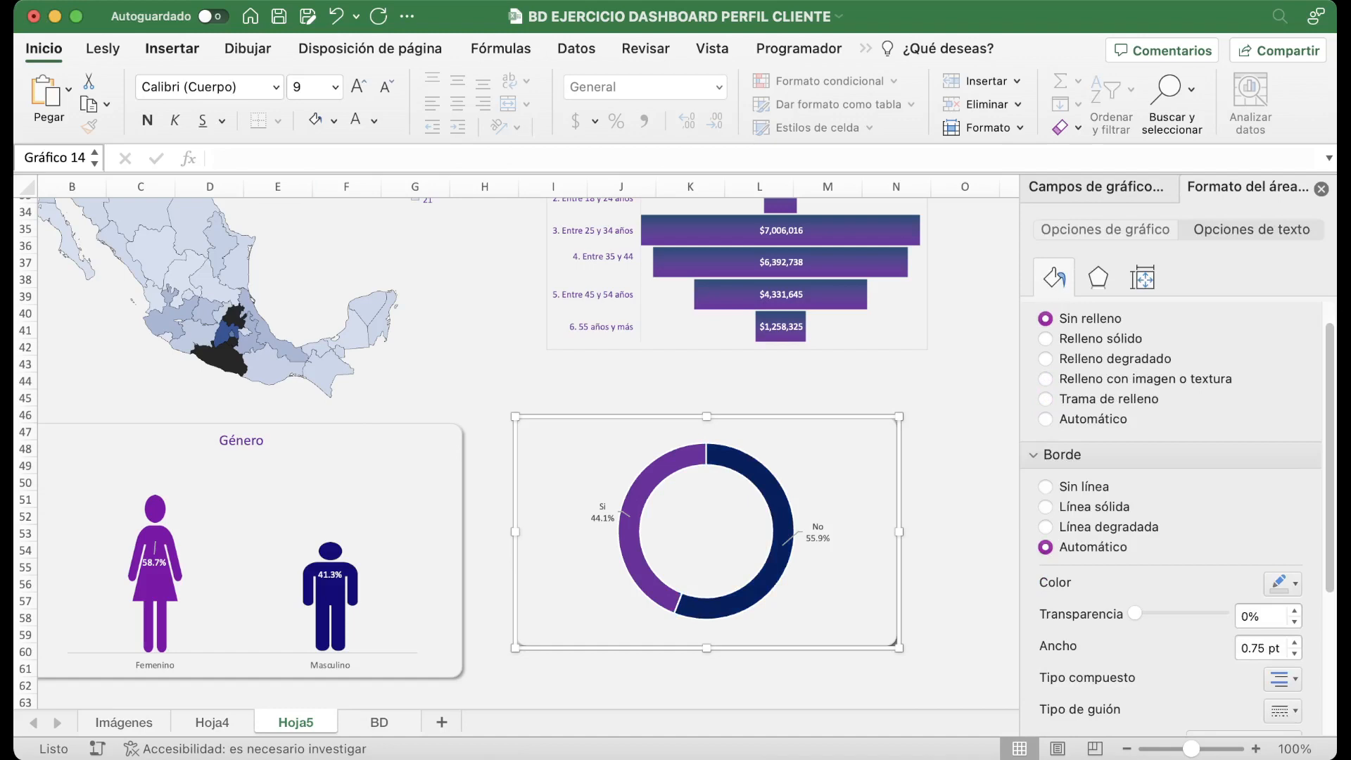
Insert a text box reading "¿Está casado?" inside the doughnut's hole, with the text centred horizontally and vertically.
click(171, 48)
click(1160, 91)
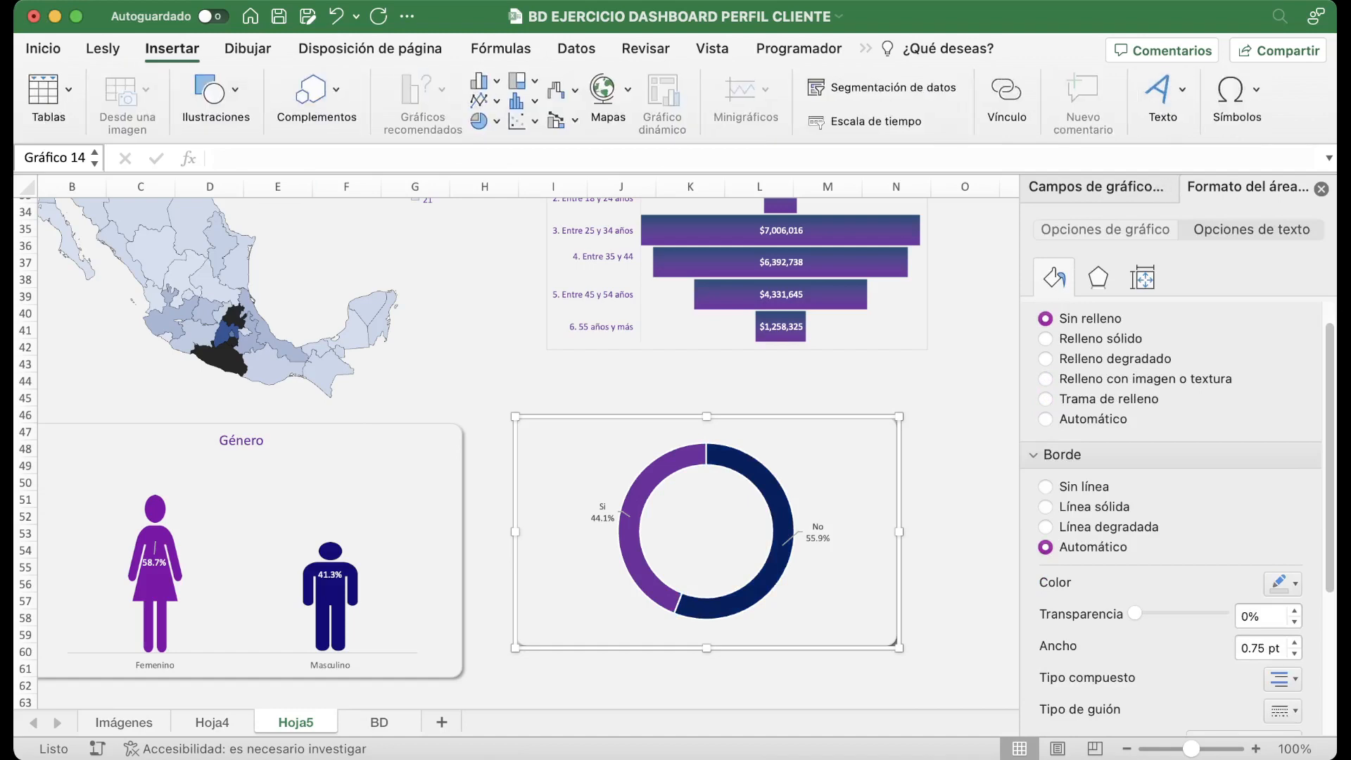
drag(670, 501, 752, 553)
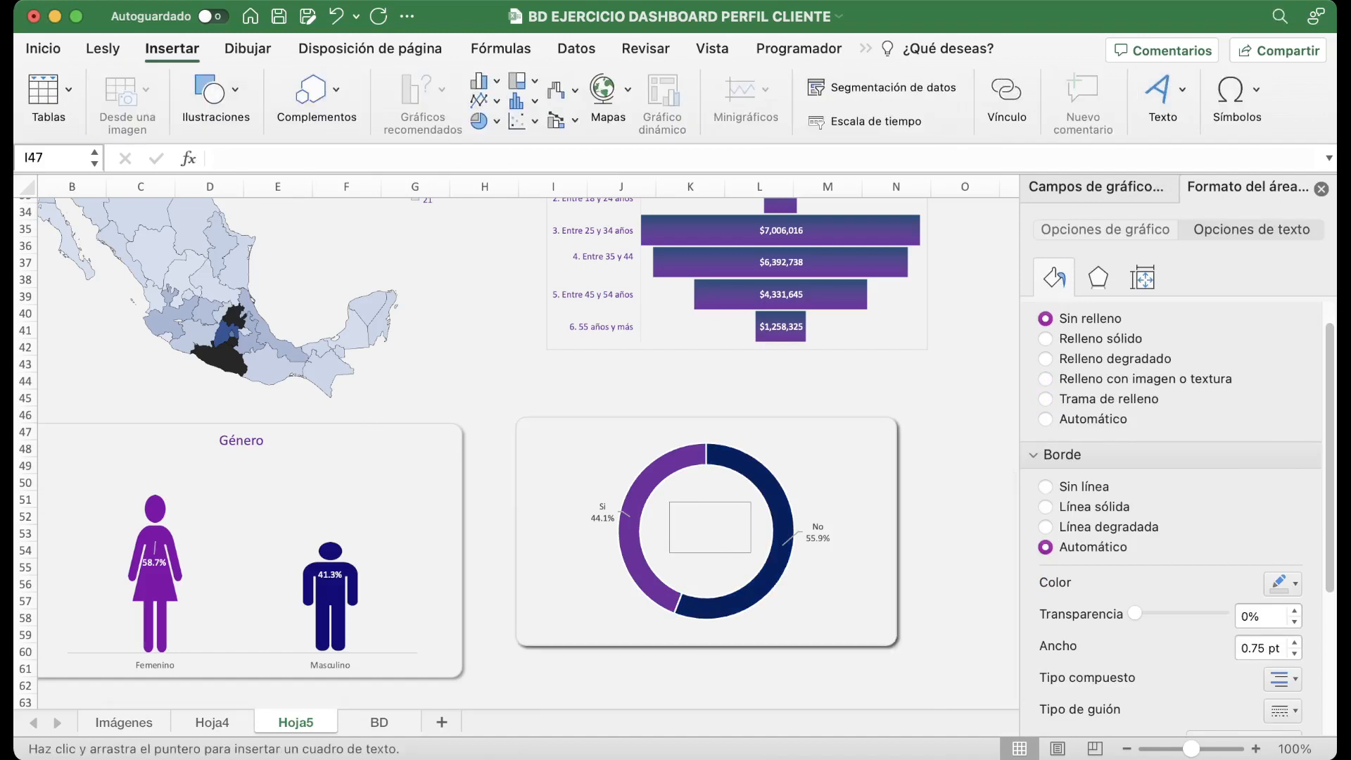
text(¿)
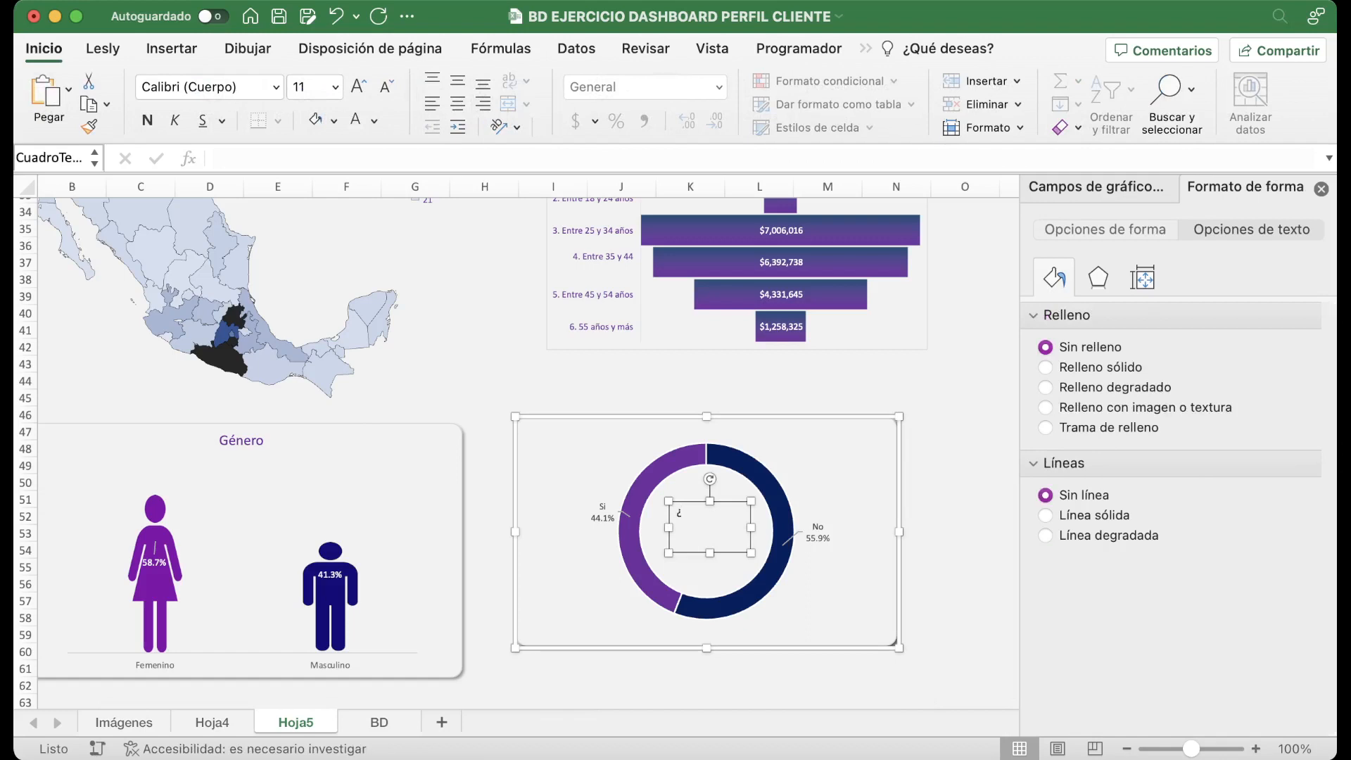
text(Está casado?)
key(super+a)
click(458, 104)
click(457, 81)
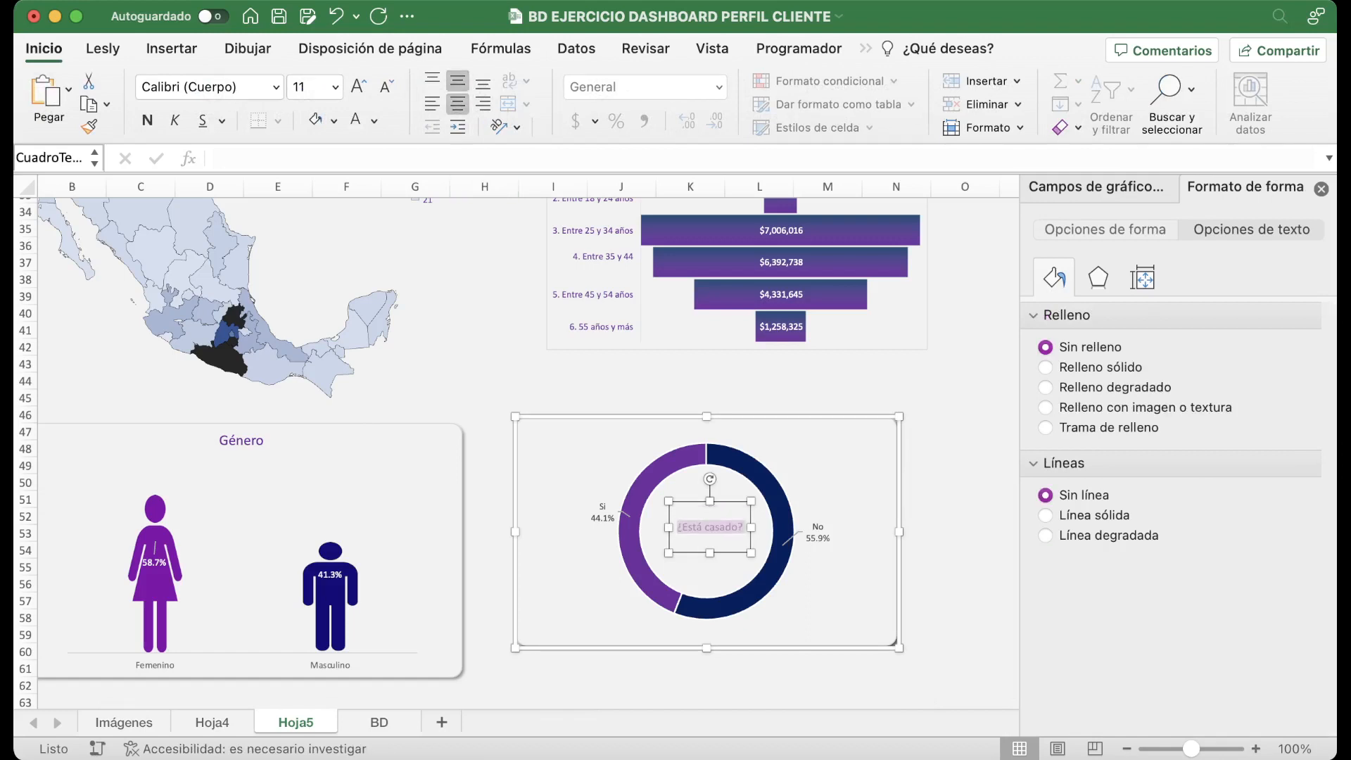
Widen the "¿Está casado?" text box across the ring's hole and make its text purple, bold and 18 pt.
click(358, 86)
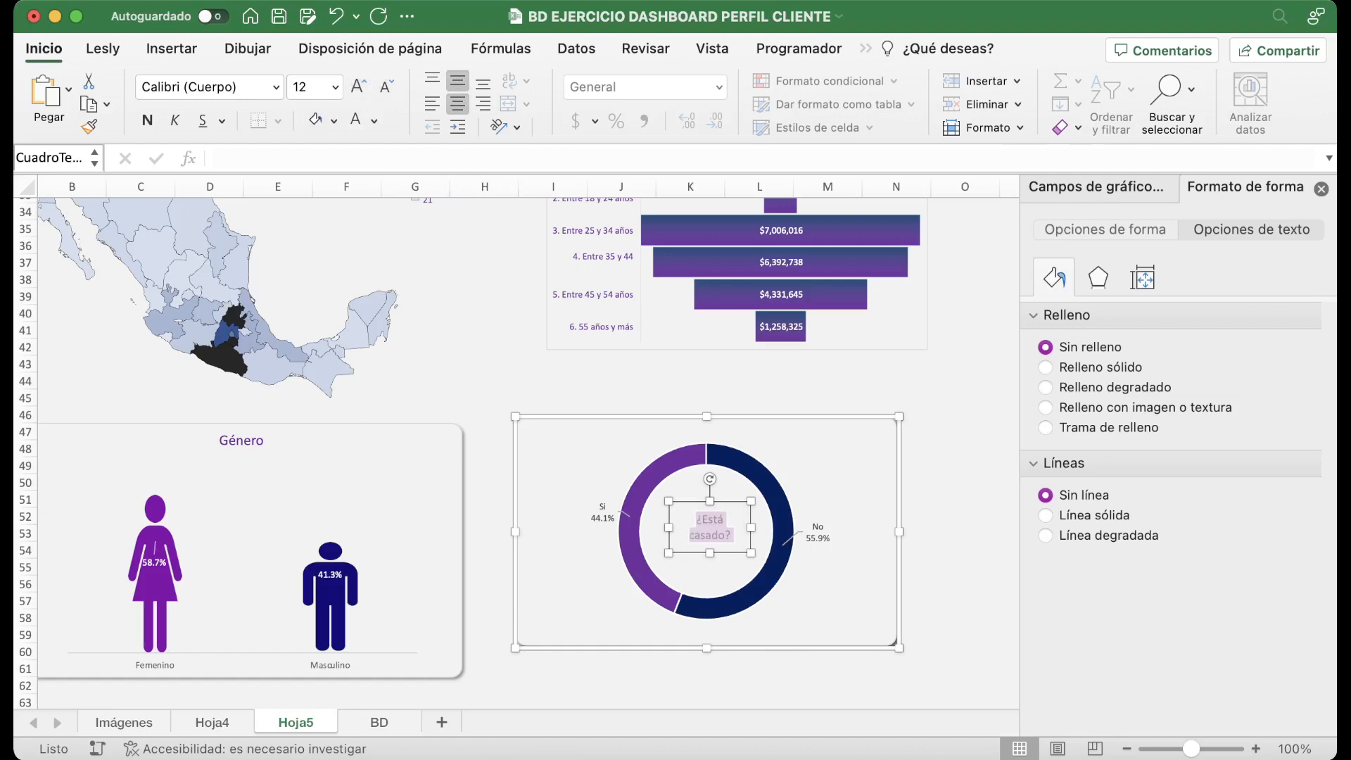
drag(752, 527, 788, 528)
mouse_move(668, 527)
mouse_down()
mouse_move(641, 528)
mouse_move(670, 504)
mouse_up()
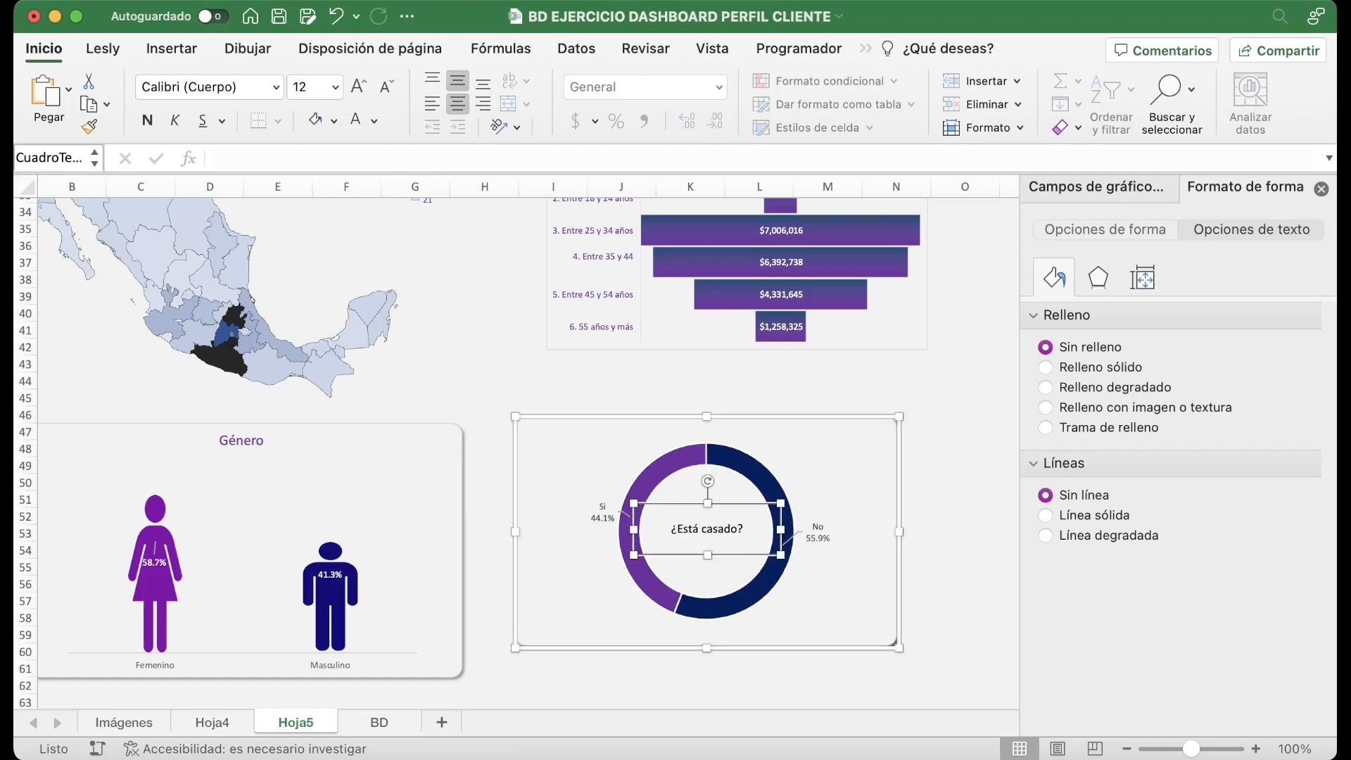
click(374, 119)
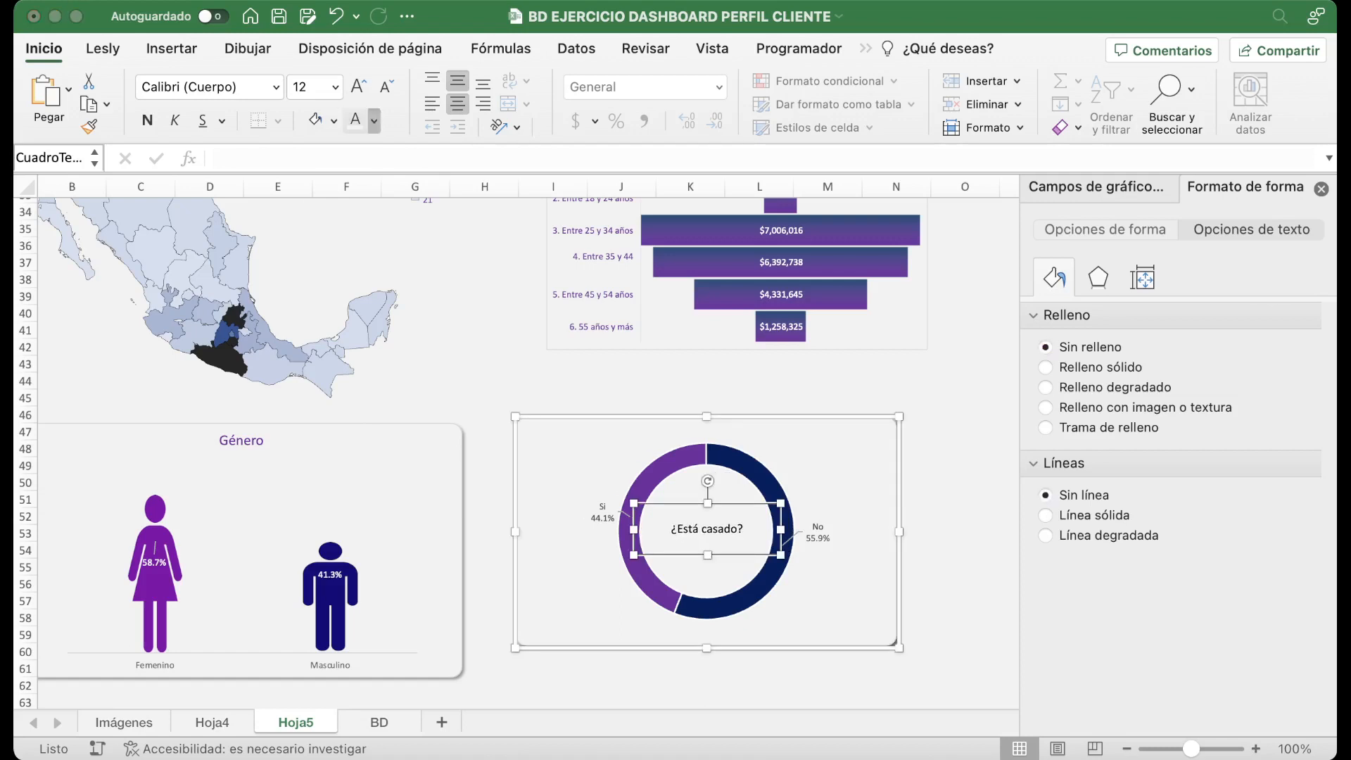
click(503, 292)
click(147, 121)
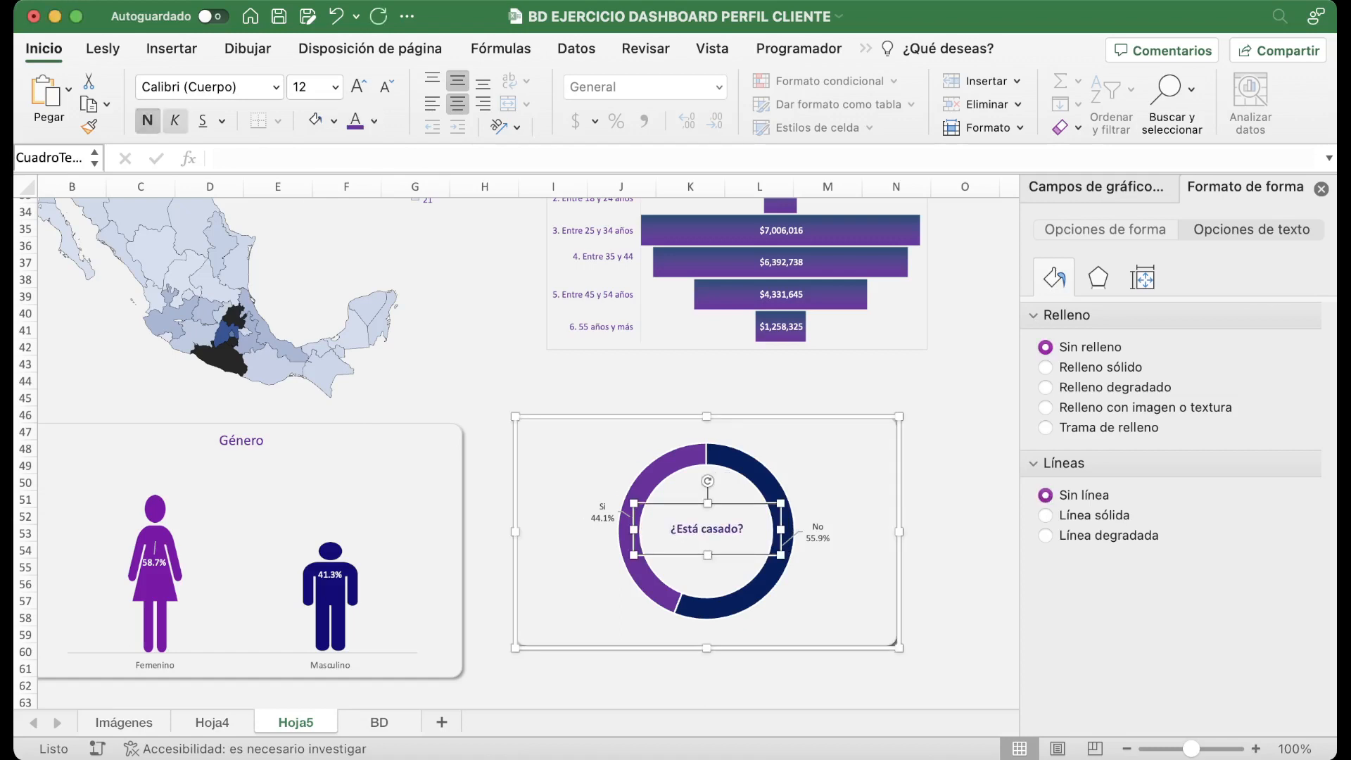
click(359, 86)
click(358, 86)
click(359, 86)
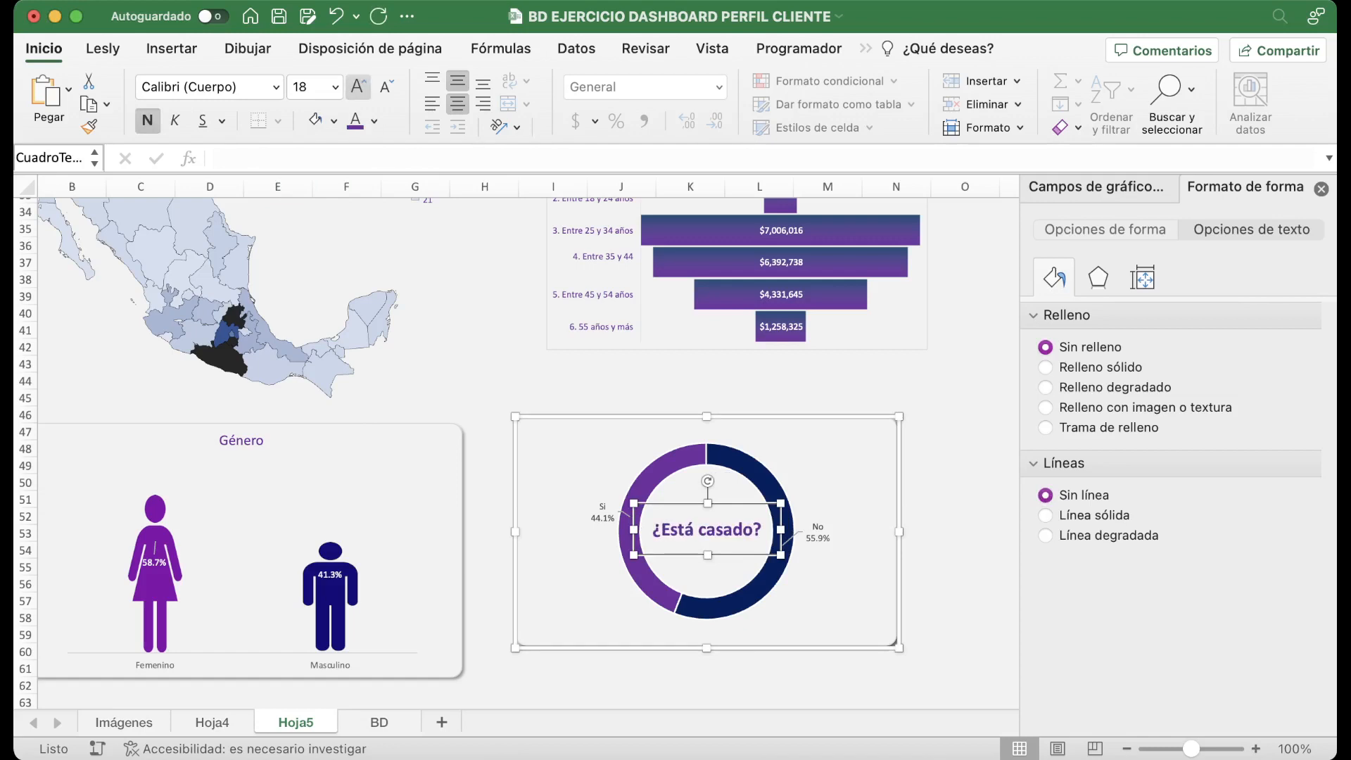
Enlarge the Si and No data labels of the doughnut to 12 pt.
click(603, 513)
click(603, 513)
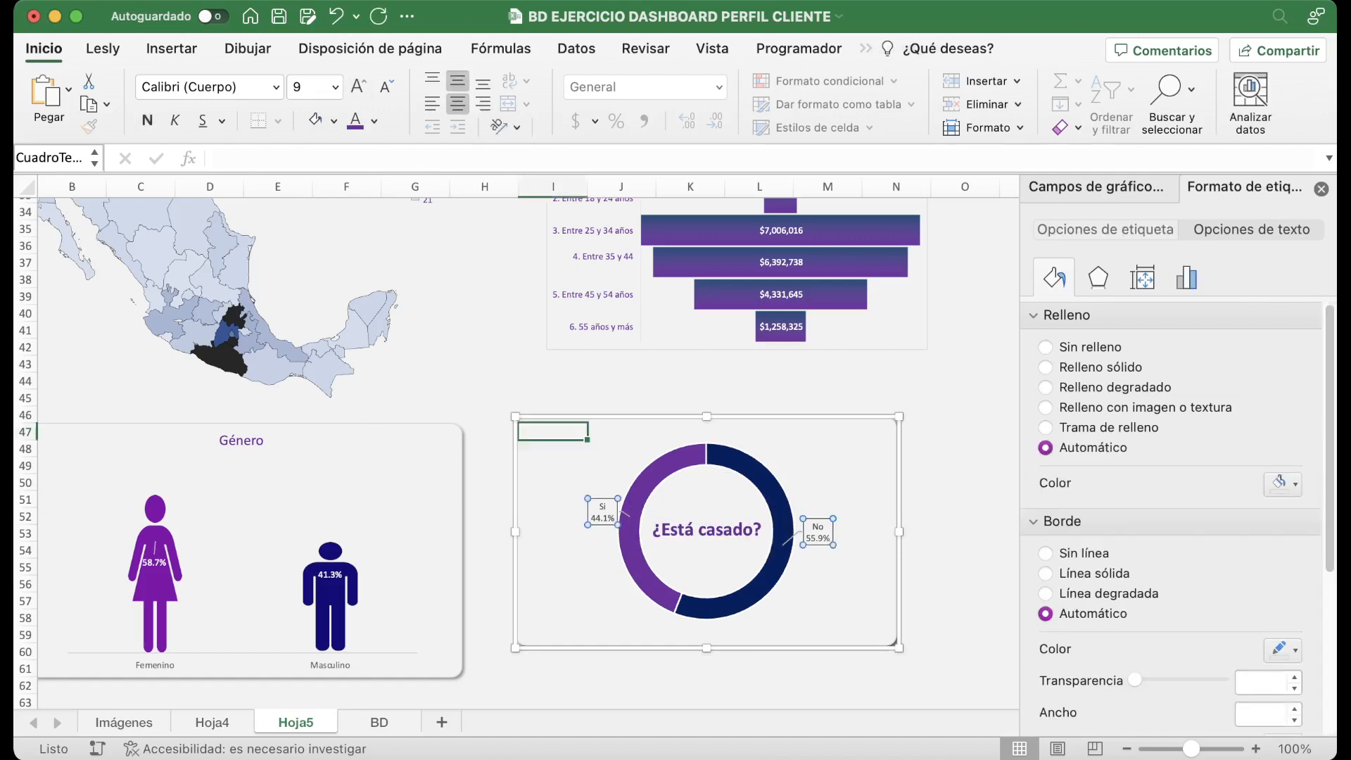
click(358, 86)
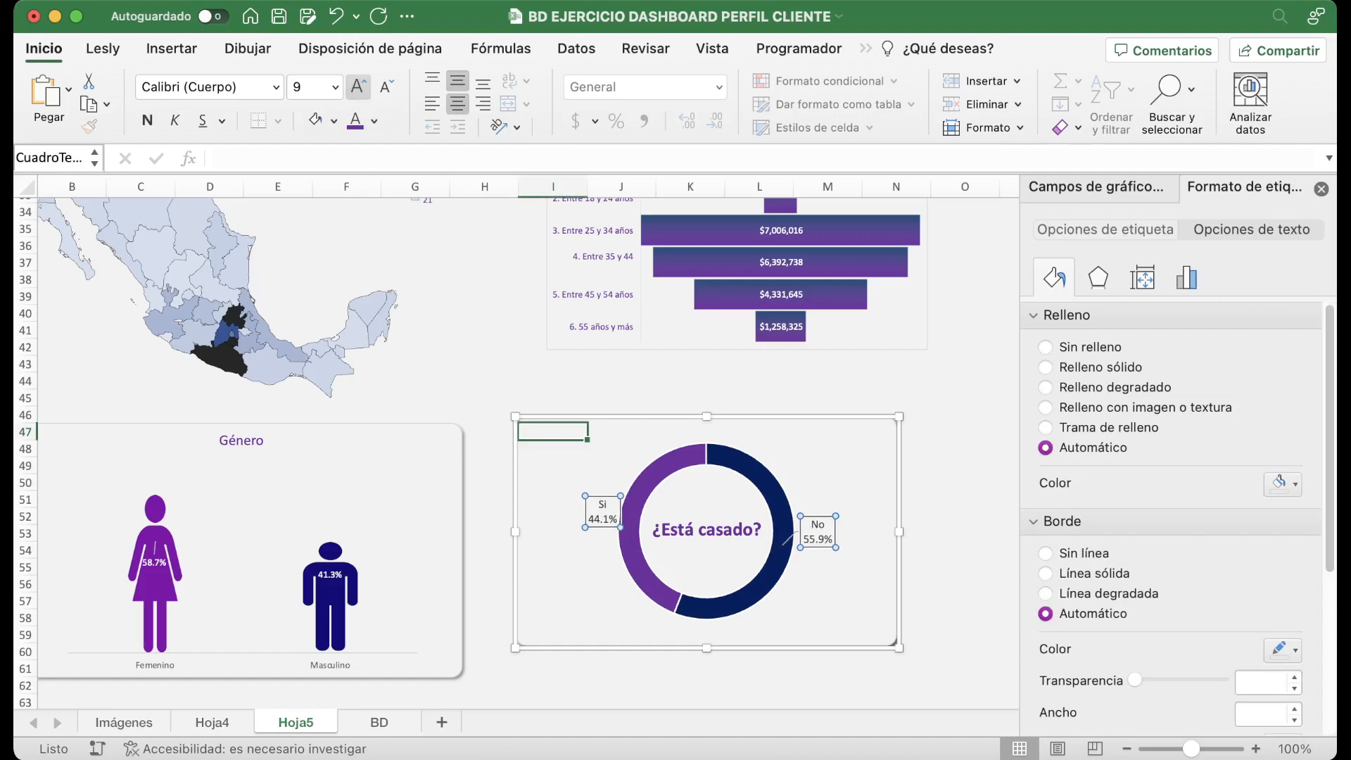
click(359, 85)
click(358, 86)
click(591, 465)
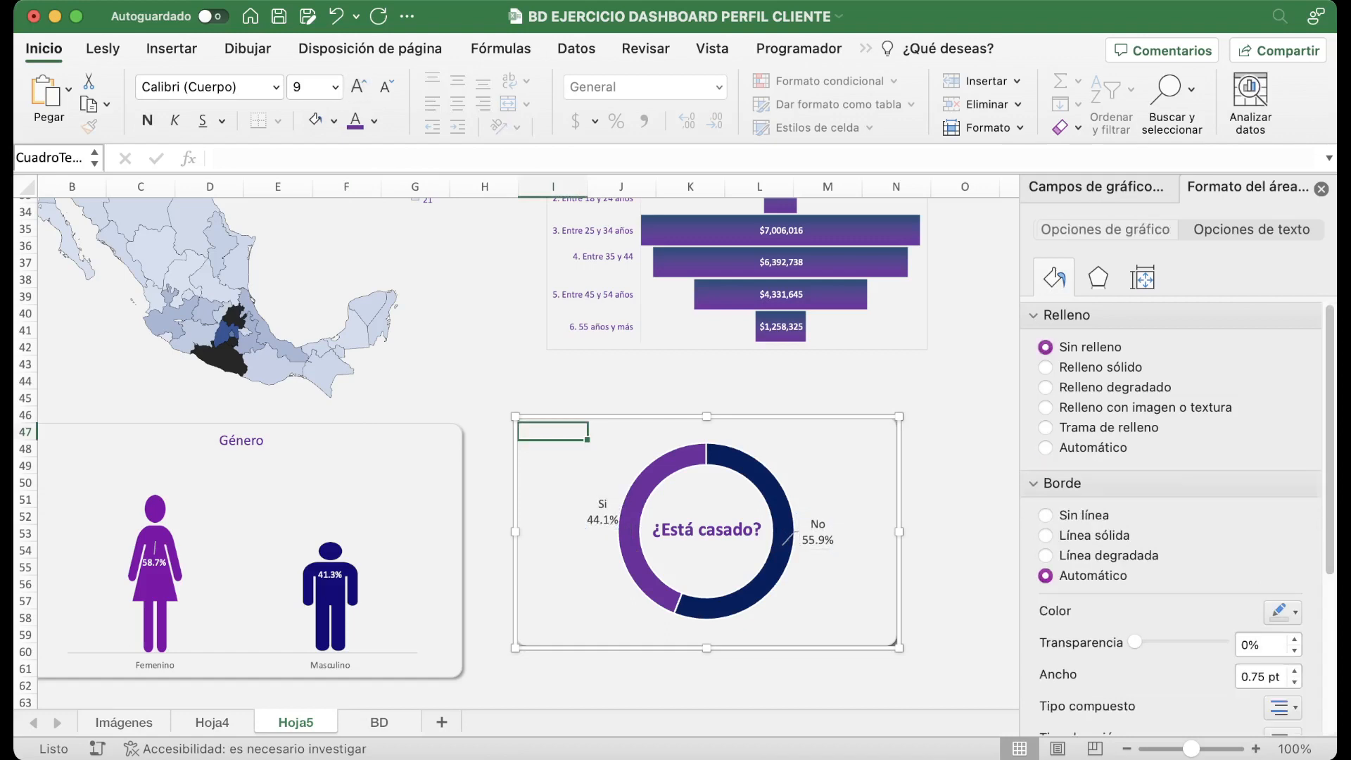
Colour the No data label dark blue and the Si data label purple to match their segments.
click(603, 513)
click(799, 540)
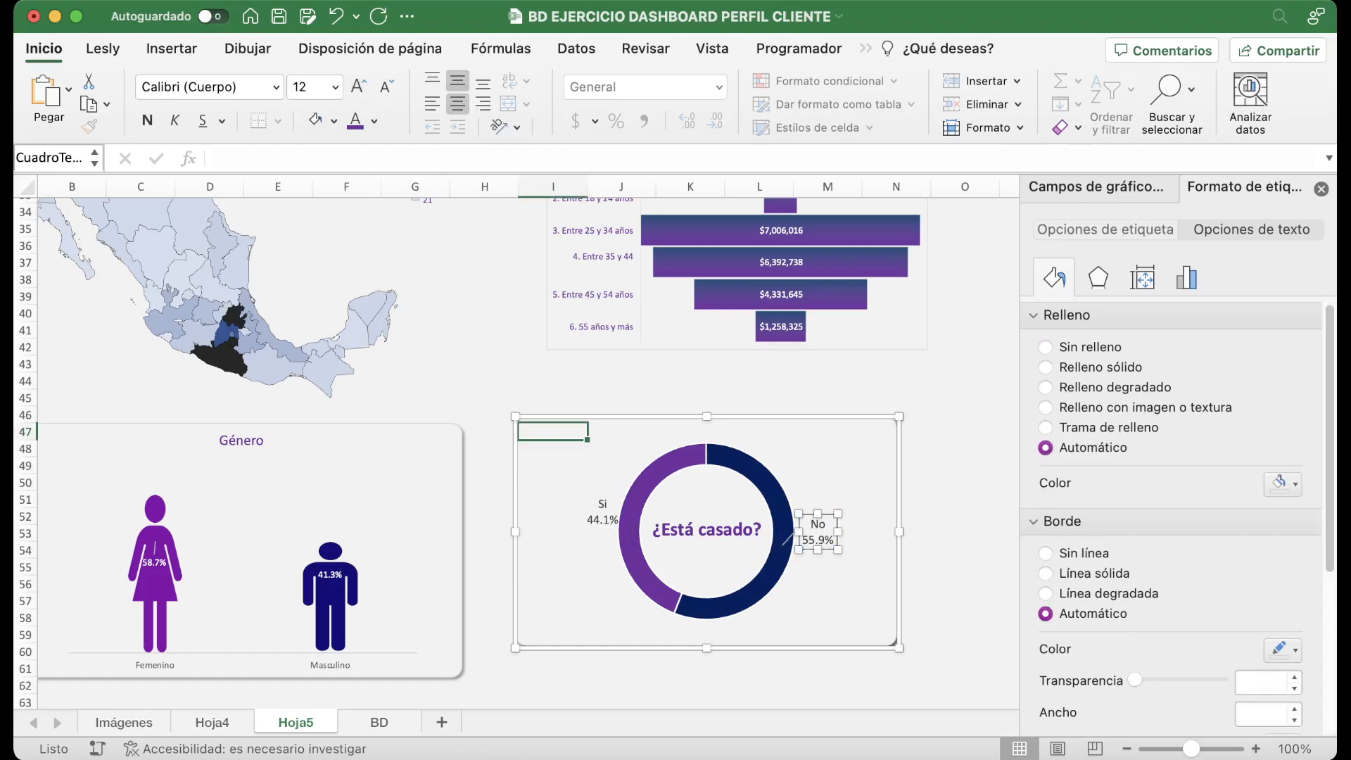
click(374, 120)
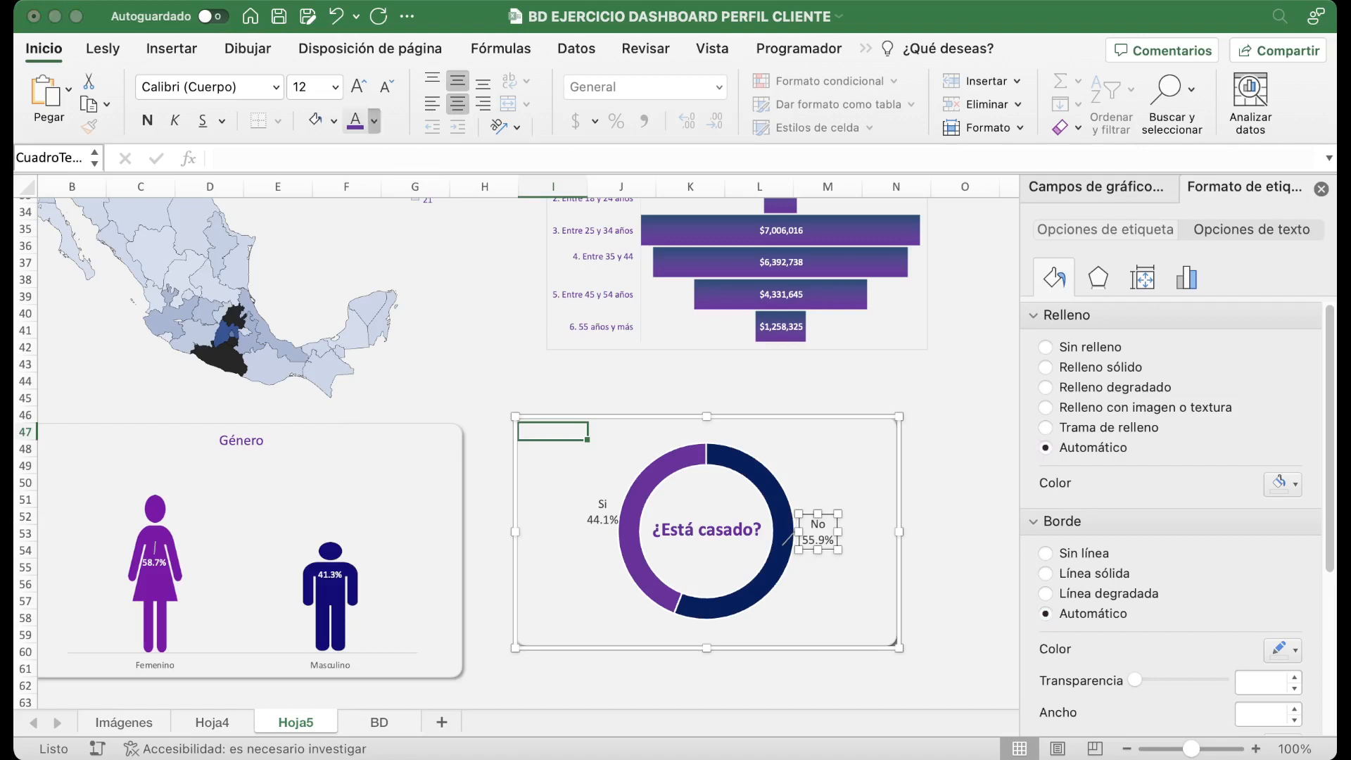
click(492, 290)
click(603, 512)
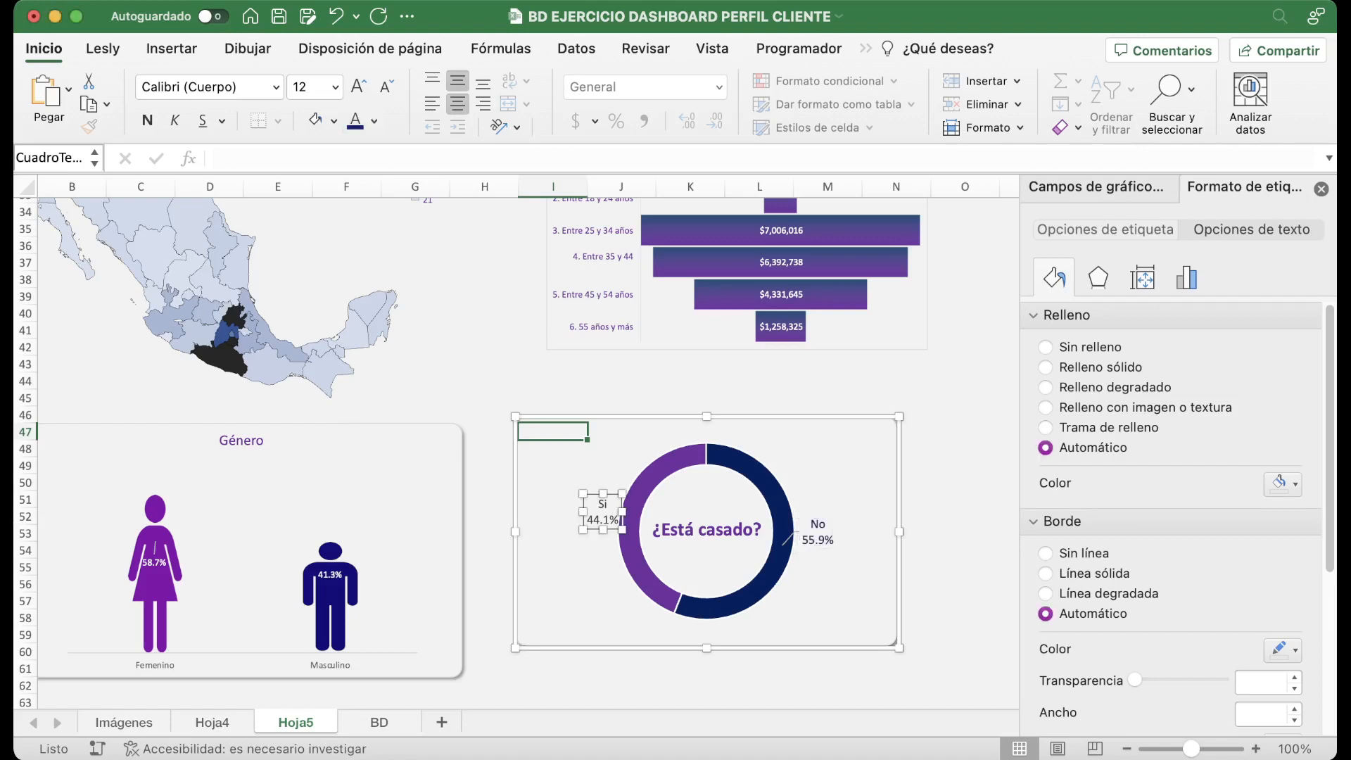
click(373, 121)
click(508, 290)
key(Escape)
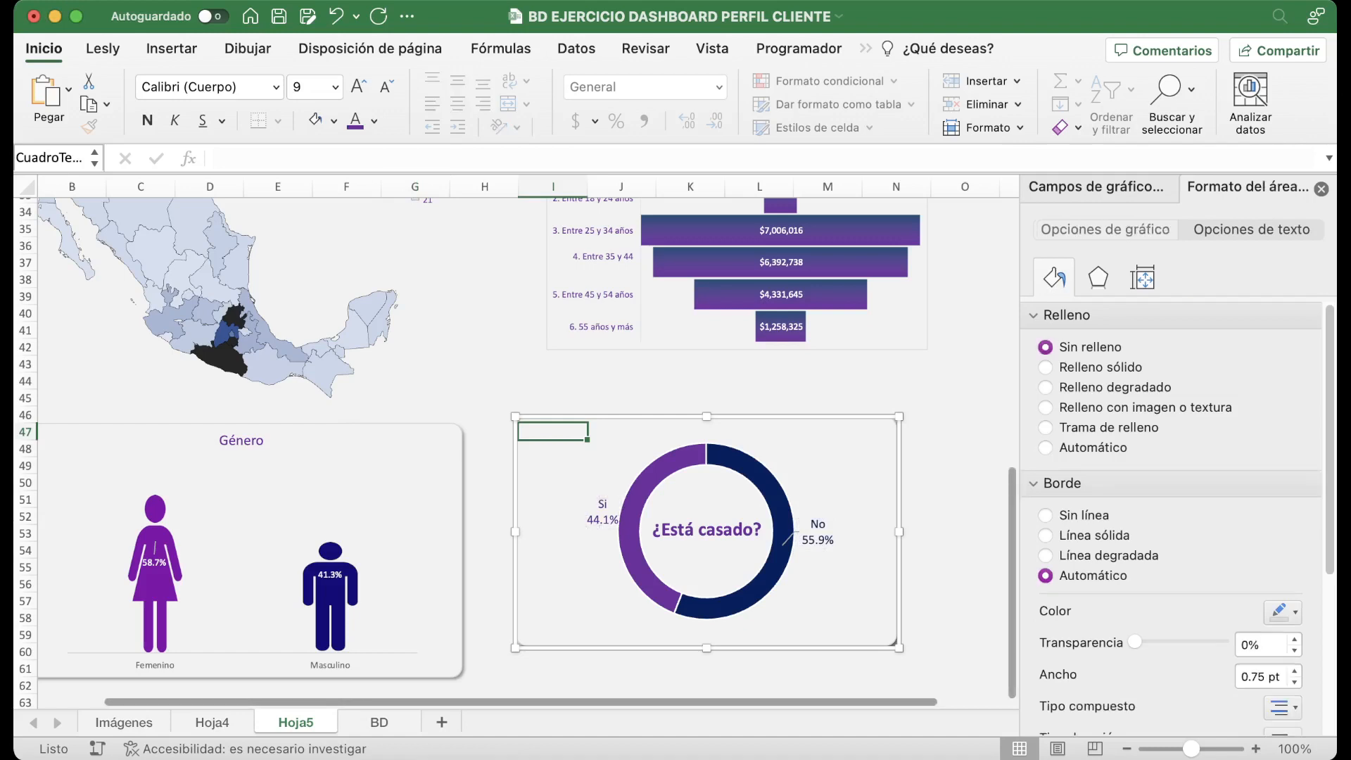
Move the "¿Está casado?" doughnut chart slightly down beside the Género chart.
click(828, 669)
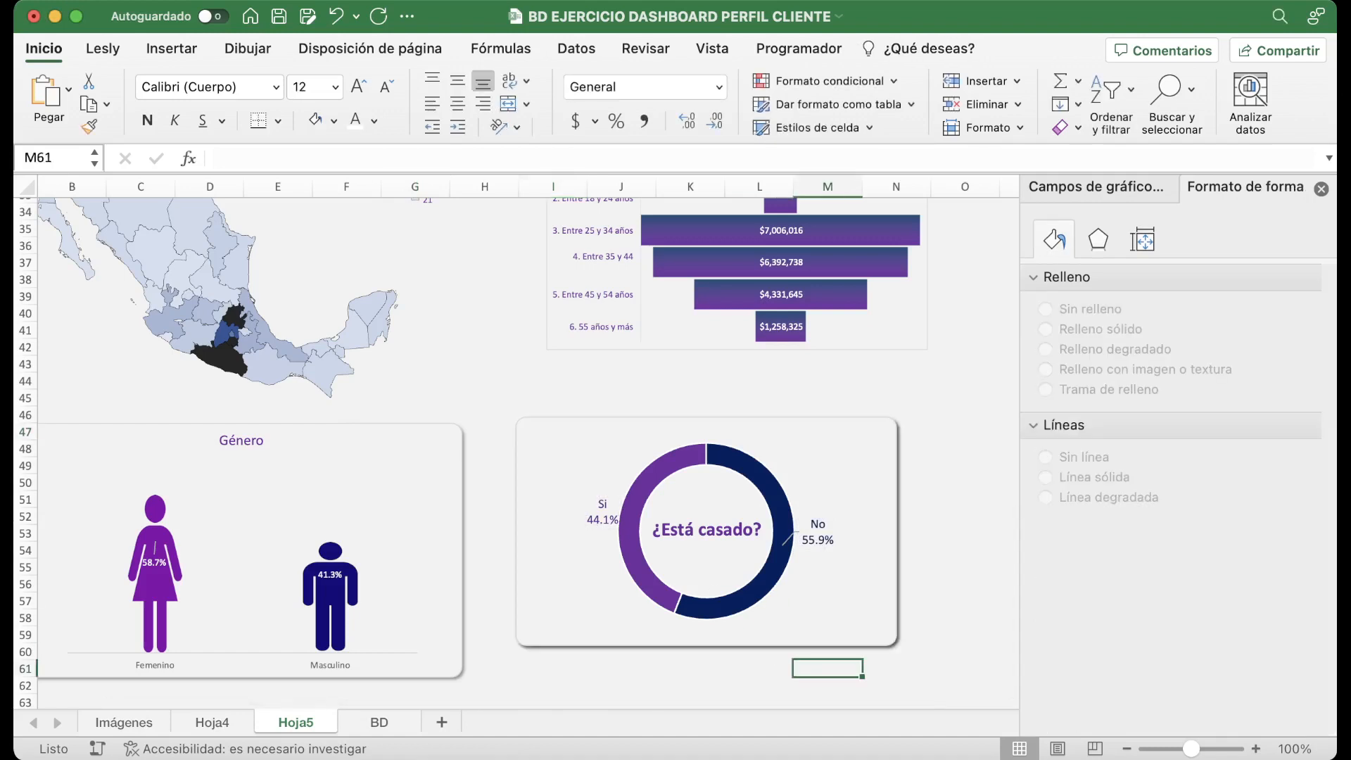
scroll(827, 669, down, 3)
drag(838, 556, 840, 578)
Cut the income-range column chart from its place far below and paste it at cell B64, beneath the Género chart.
scroll(518, 452, down, 20)
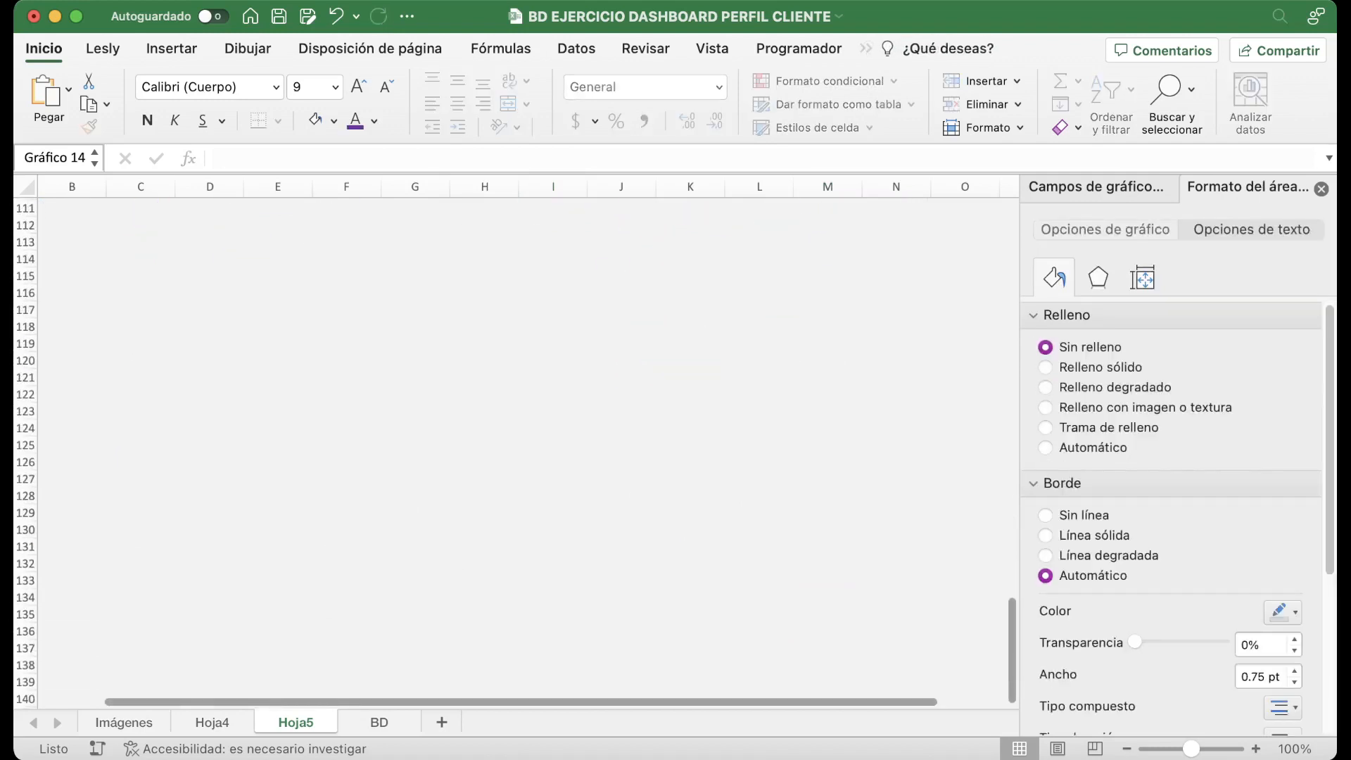
scroll(518, 453, down, 4)
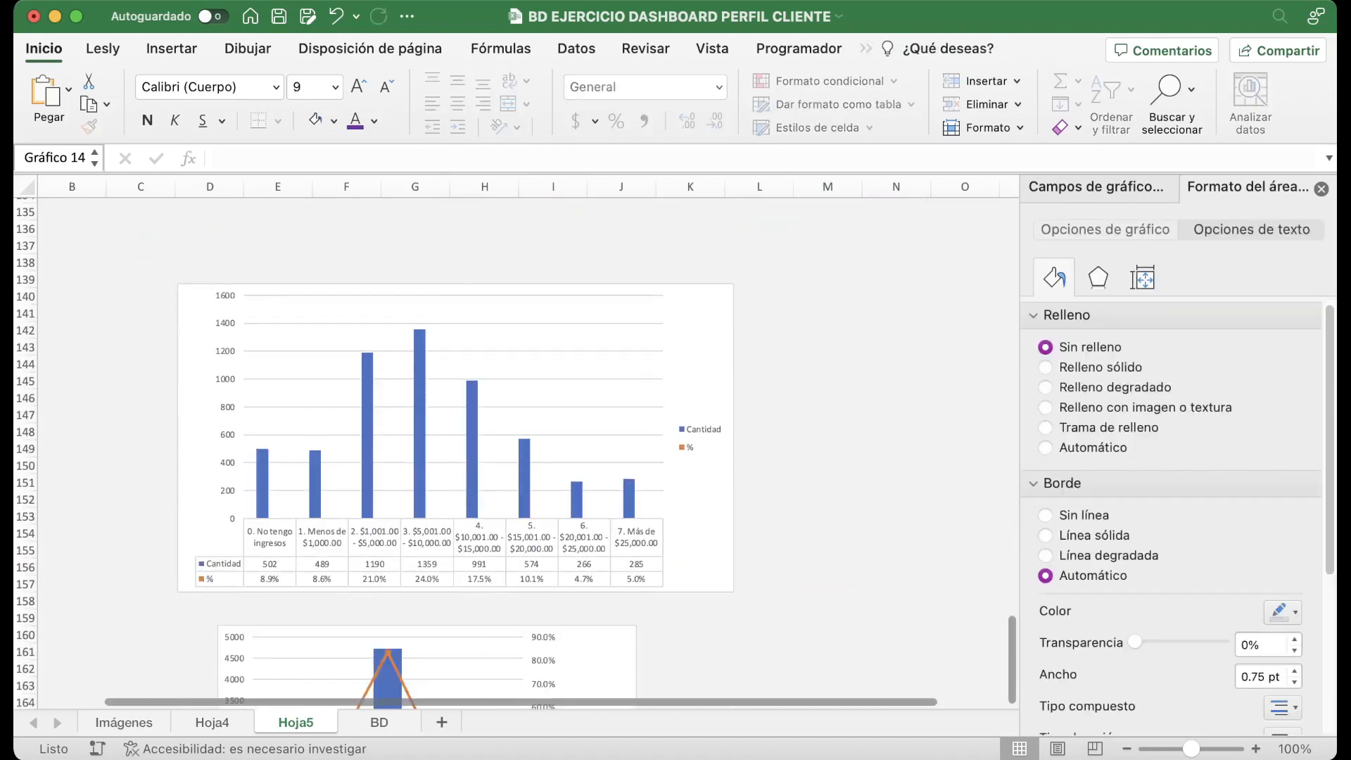
click(696, 352)
scroll(517, 453, up, 3)
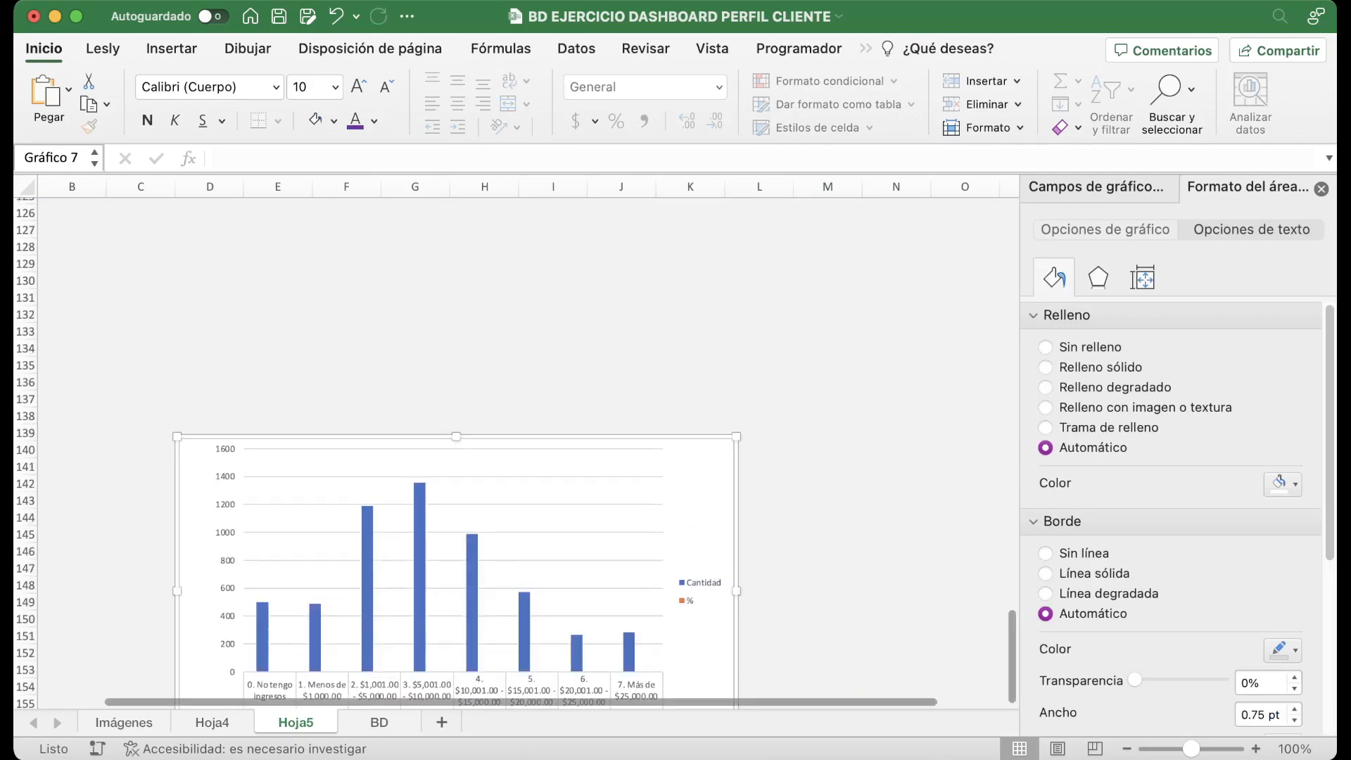
drag(694, 527, 629, 373)
scroll(630, 373, up, 5)
drag(630, 549, 630, 319)
scroll(630, 318, up, 2)
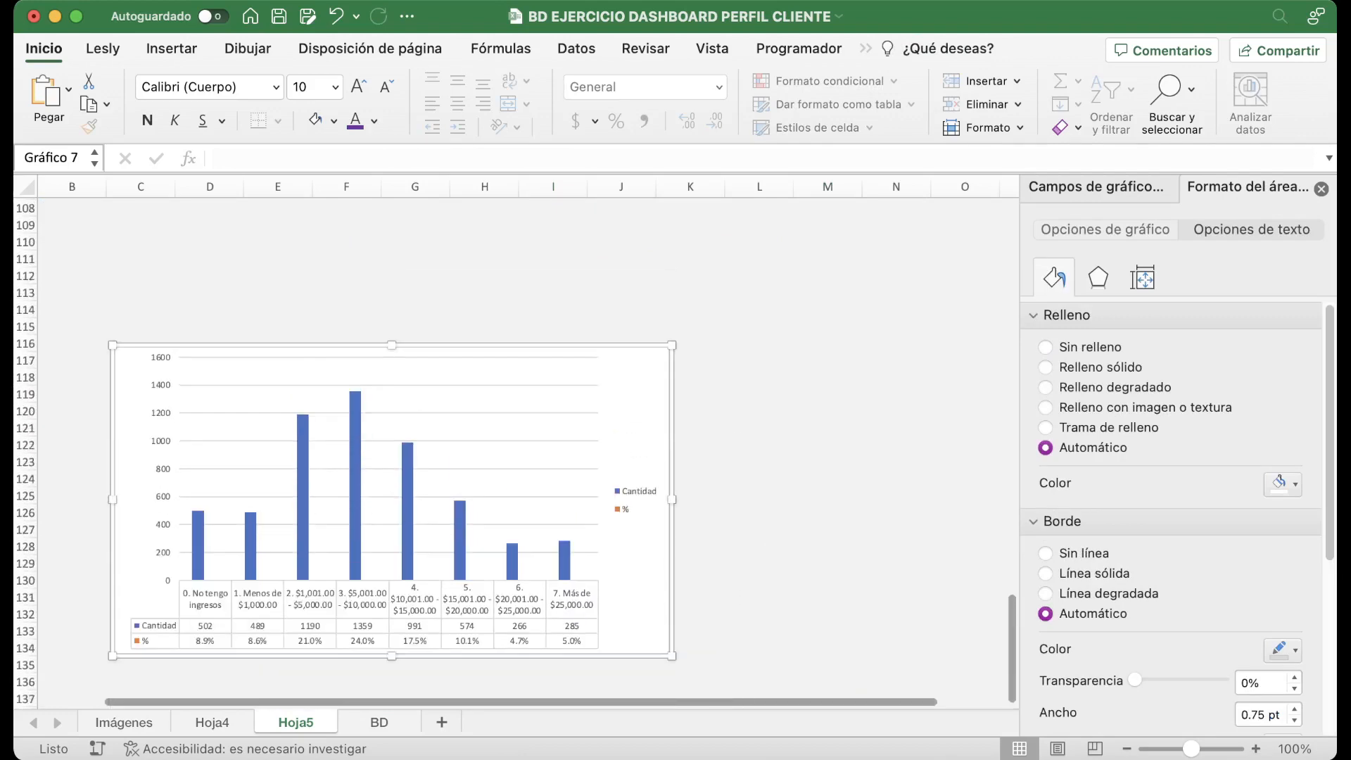
scroll(517, 453, up, 3)
key(super+x)
scroll(517, 453, up, 15)
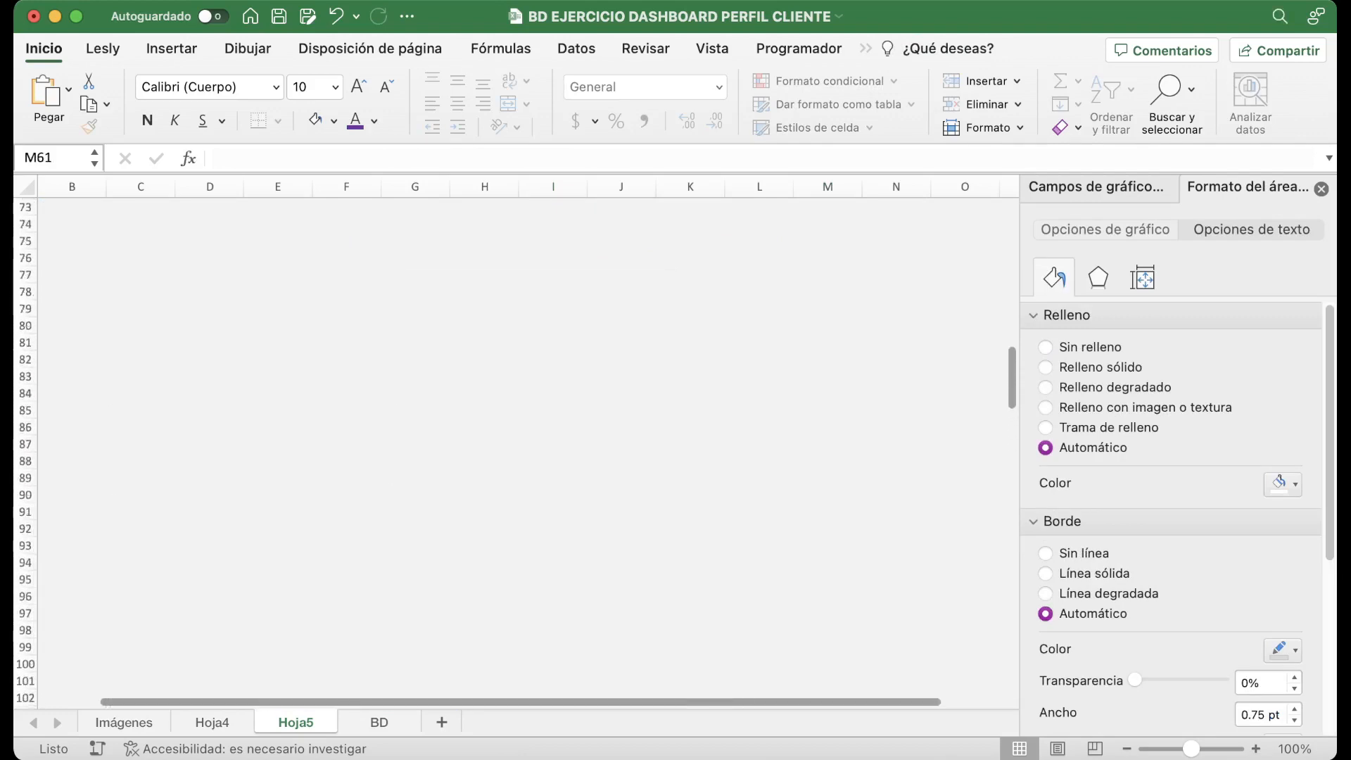
click(72, 502)
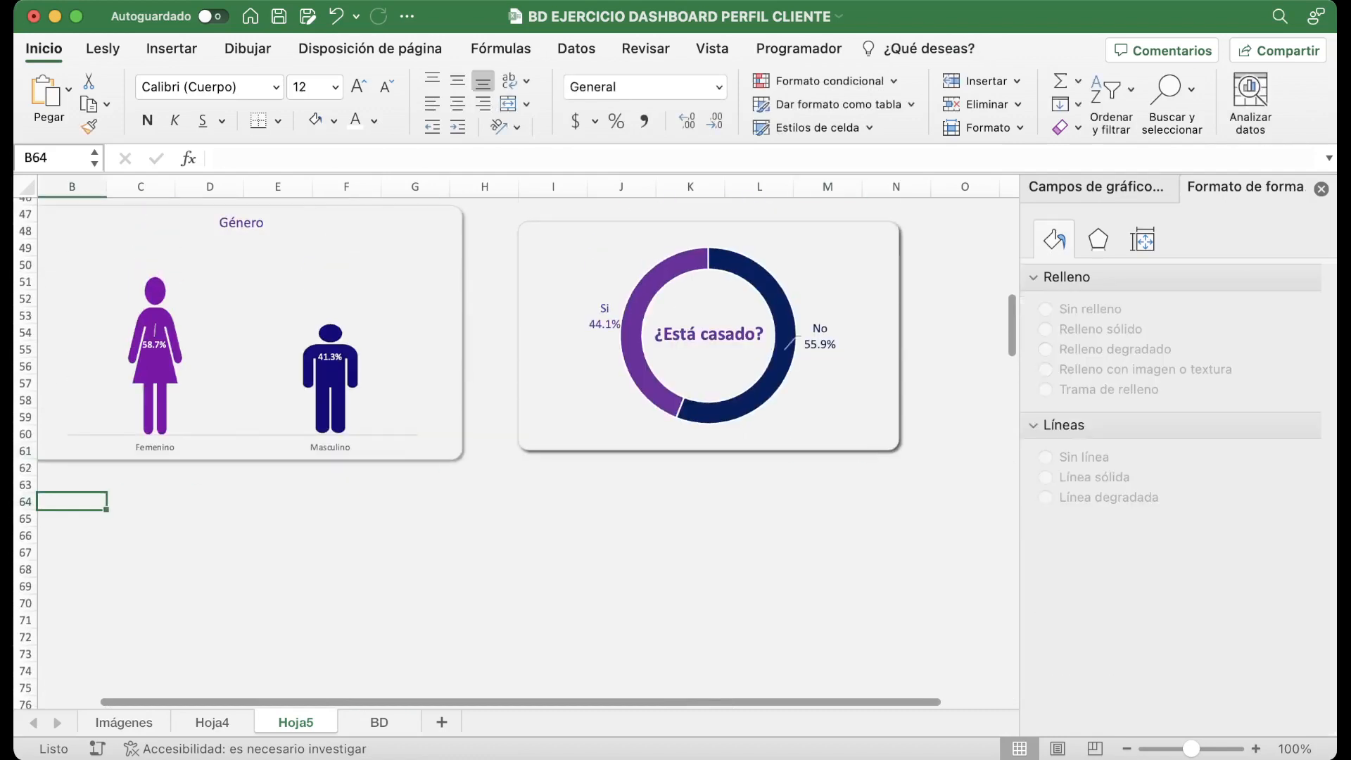
key(super+v)
Move the pasted income-range chart right to about columns G to N, freeing the space beneath the Género chart.
scroll(461, 453, down, 2)
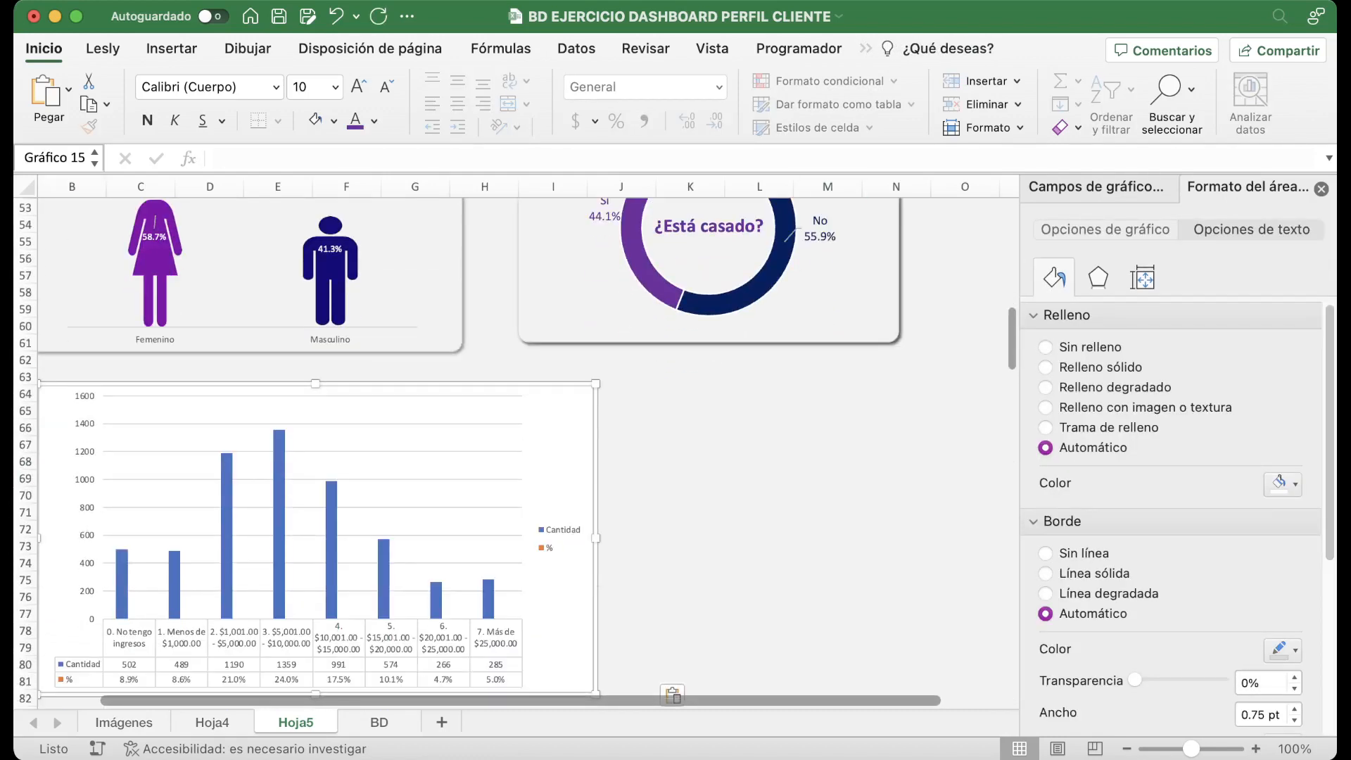
scroll(530, 445, left, 2)
drag(622, 444, 965, 440)
Cut the Desempleado/Empleado/Empresario combo chart from around row 160 and paste it at cell A64, beside the income-range chart.
scroll(528, 450, down, 20)
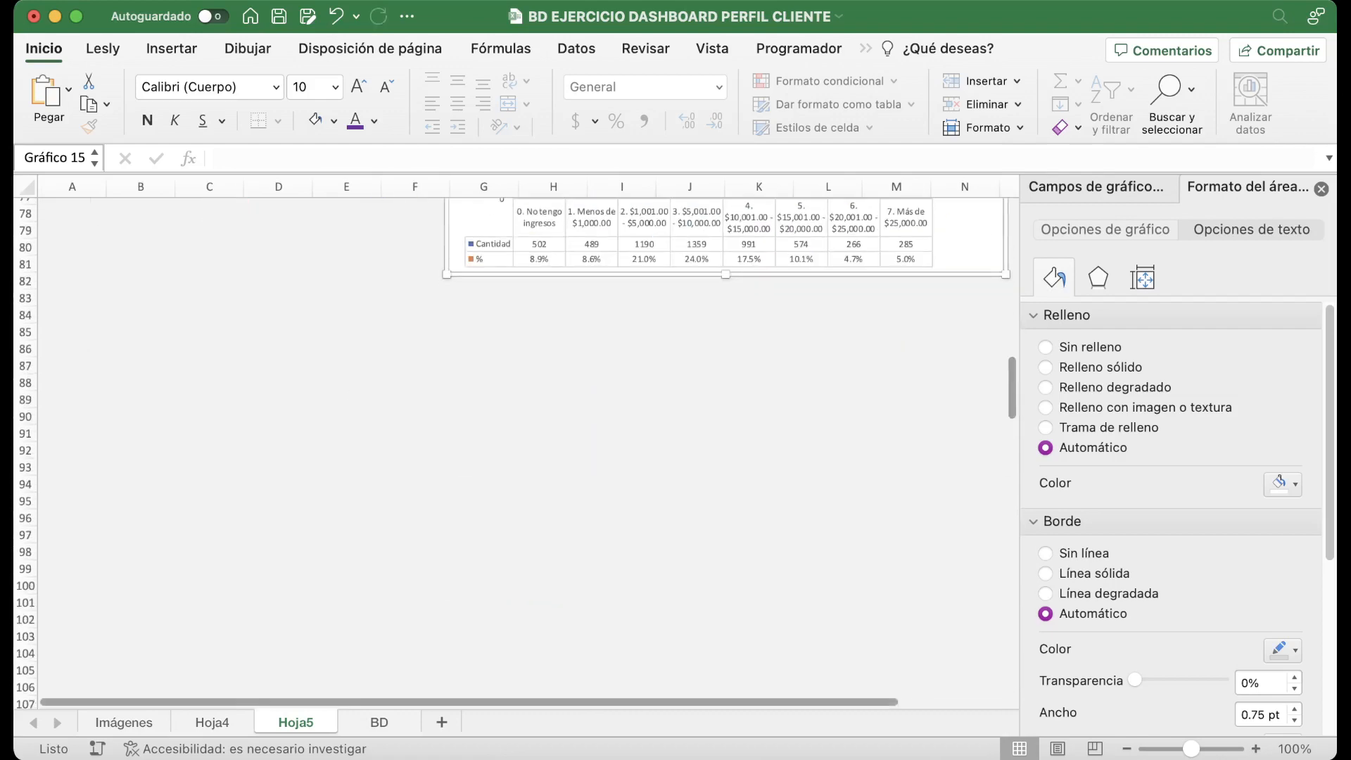
scroll(528, 450, down, 15)
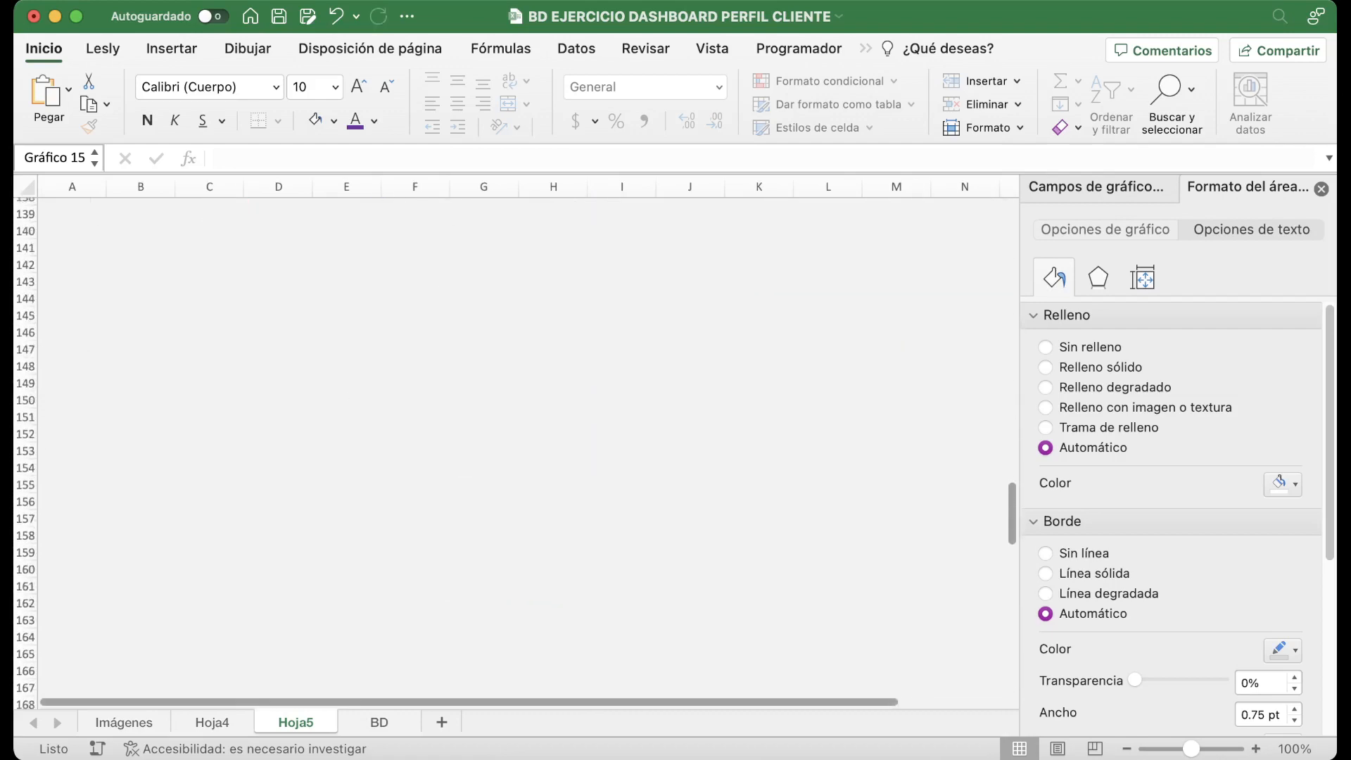
click(662, 381)
scroll(661, 380, up, 2)
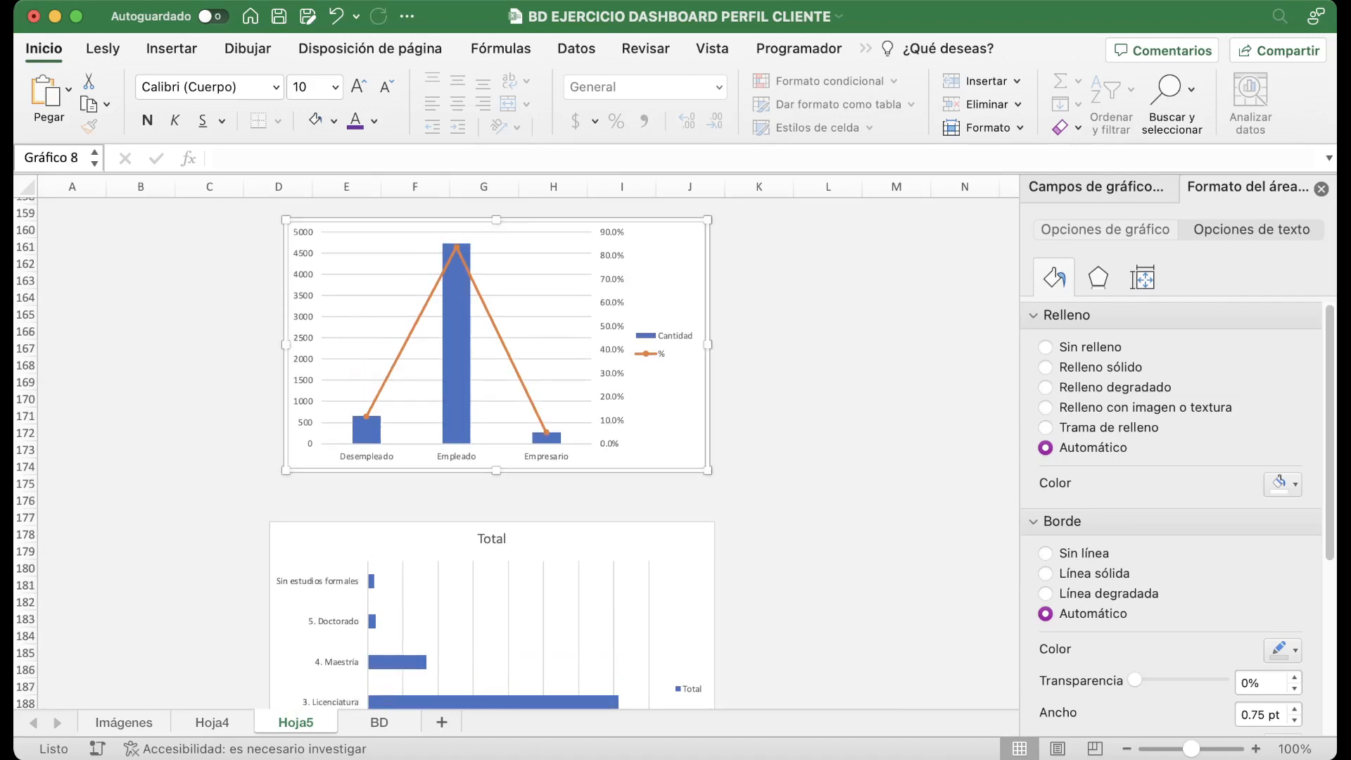
key(Escape)
scroll(528, 451, up, 20)
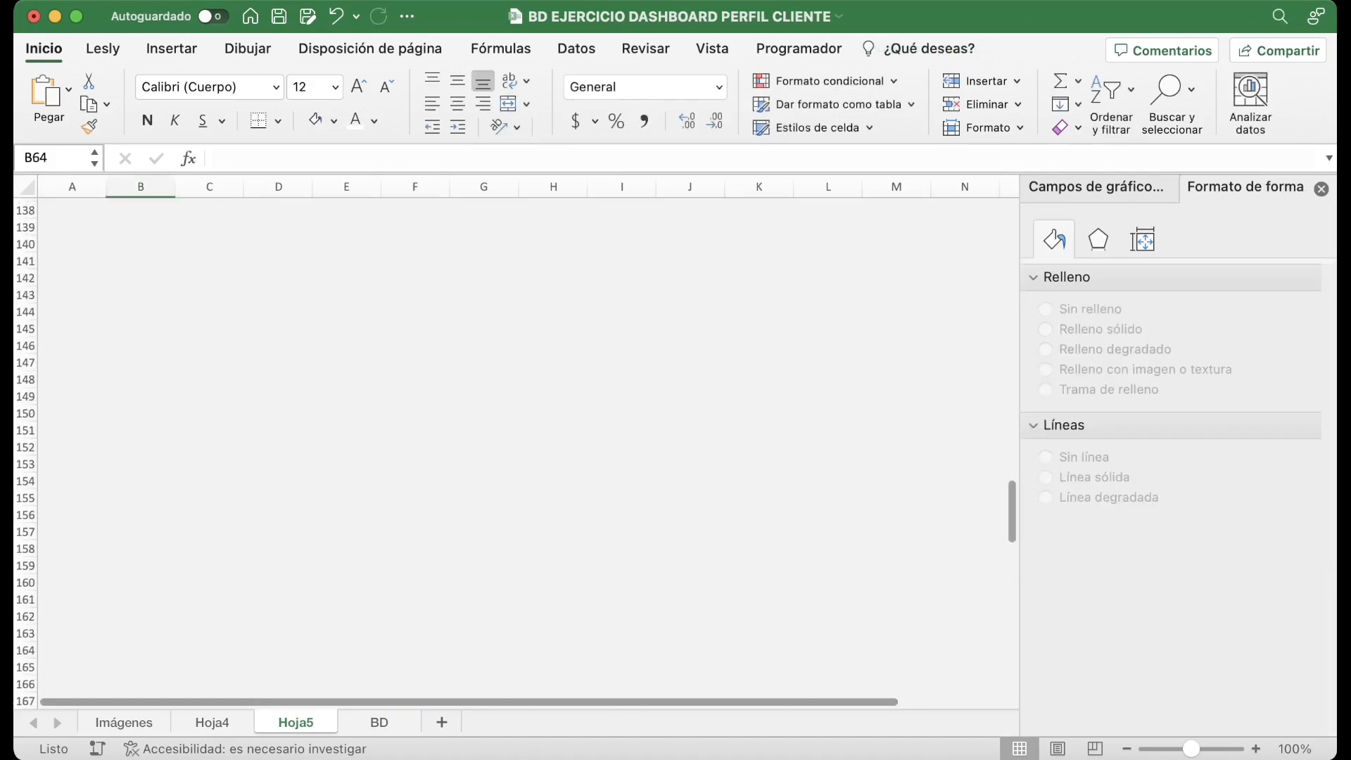
scroll(528, 451, up, 7)
scroll(528, 451, down, 7)
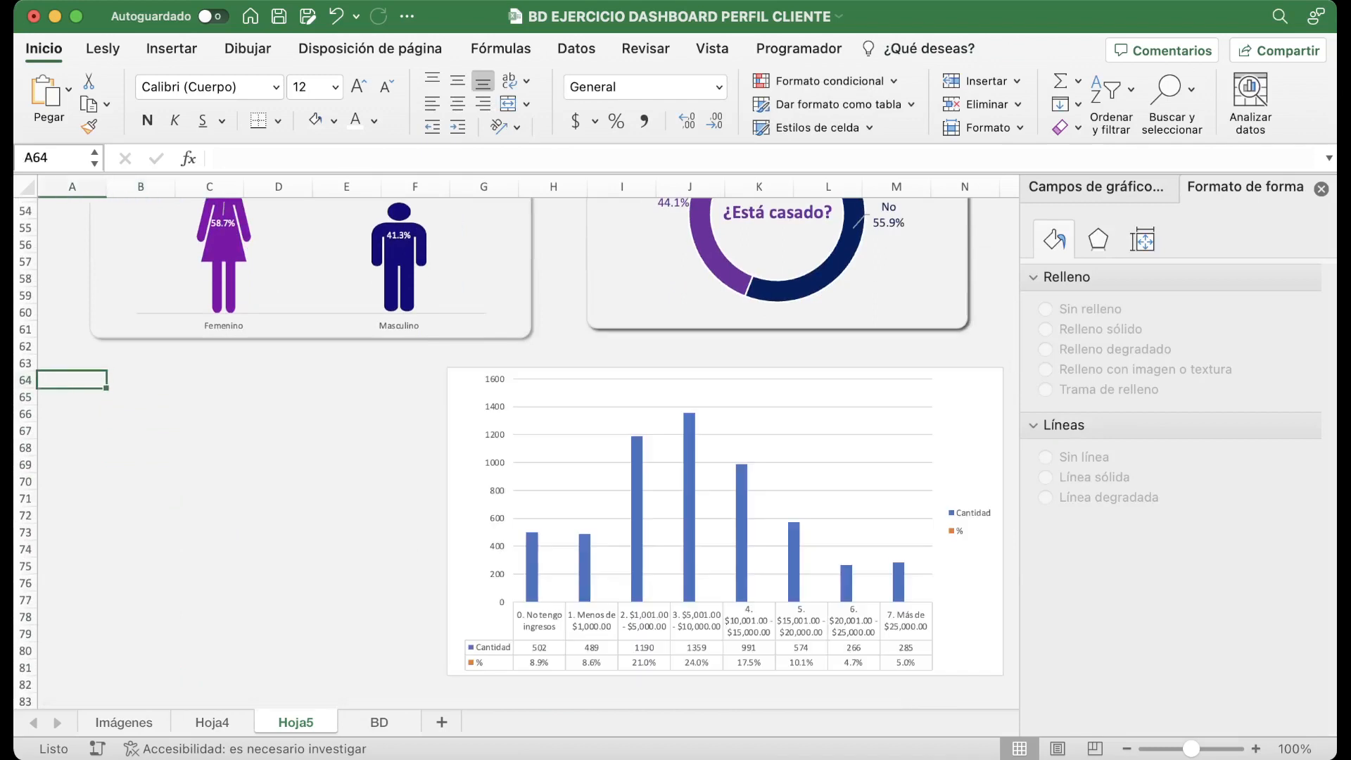
key(super+v)
Move the income-range chart further right beneath the doughnut and align the employment combo chart under the Género chart.
drag(490, 623, 653, 616)
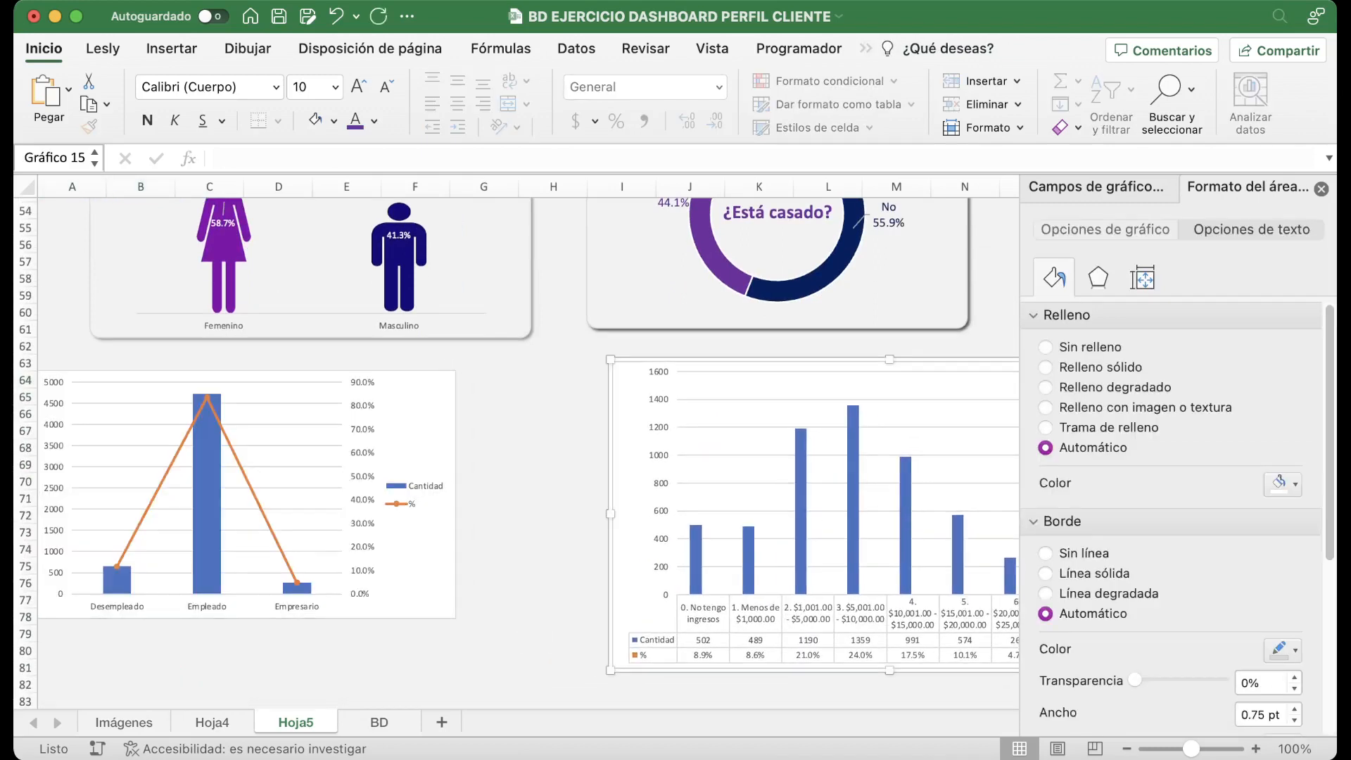
drag(415, 429, 490, 432)
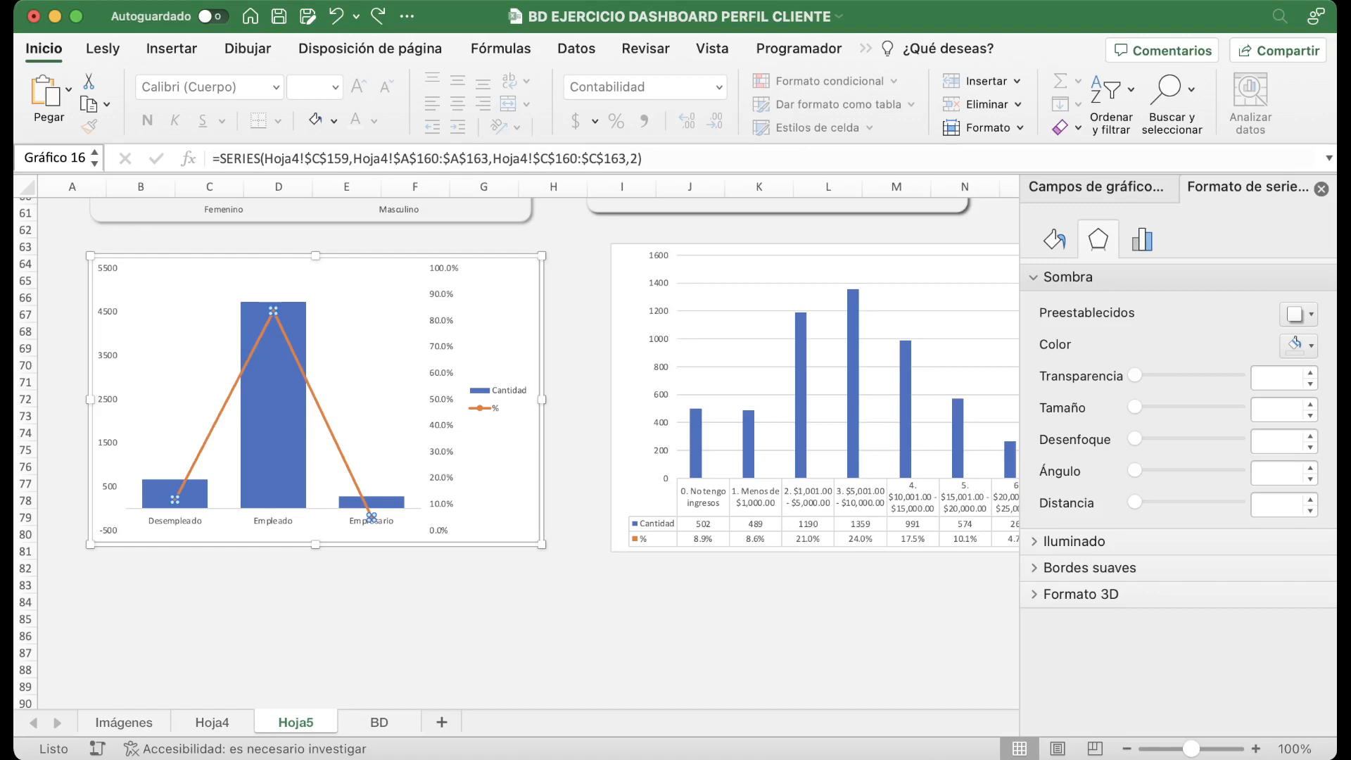
click(415, 567)
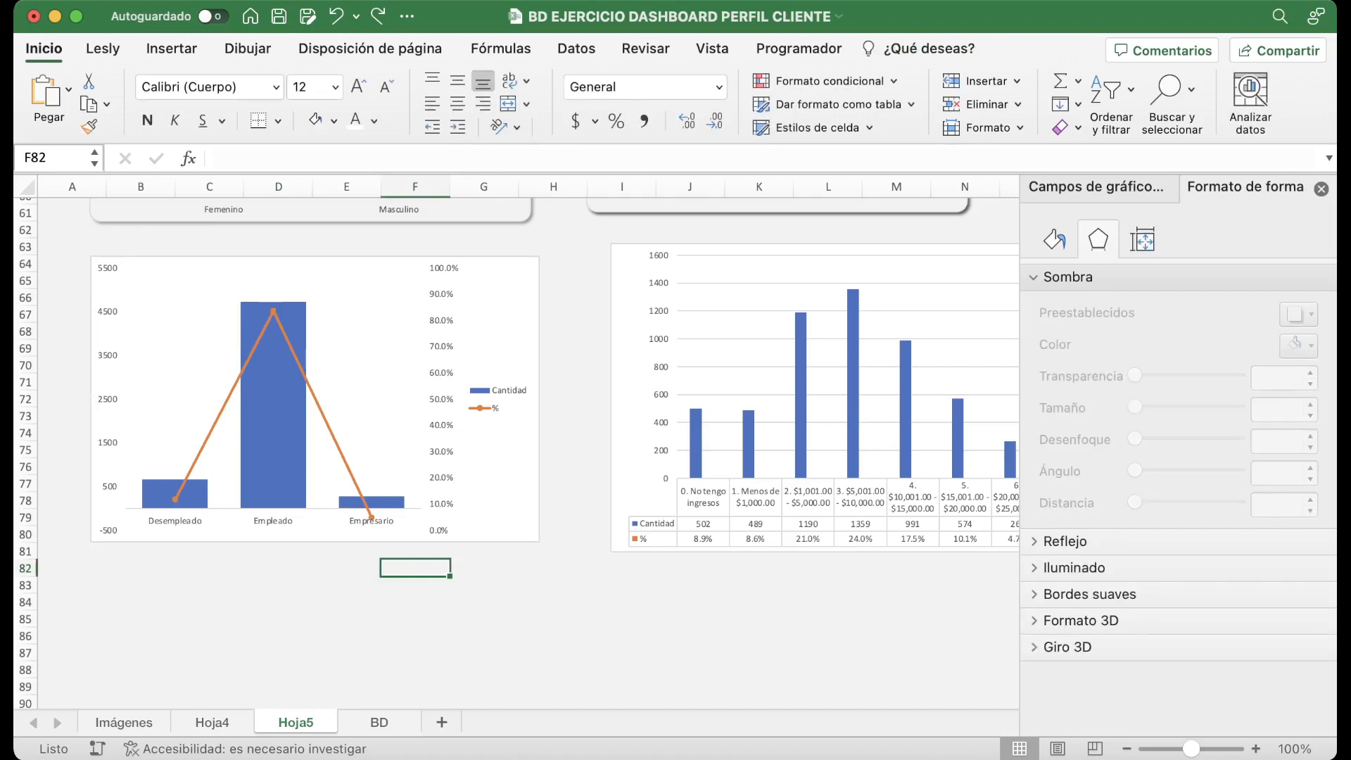
Set the minimum of the employment chart's secondary percentage axis to -0.1.
click(441, 399)
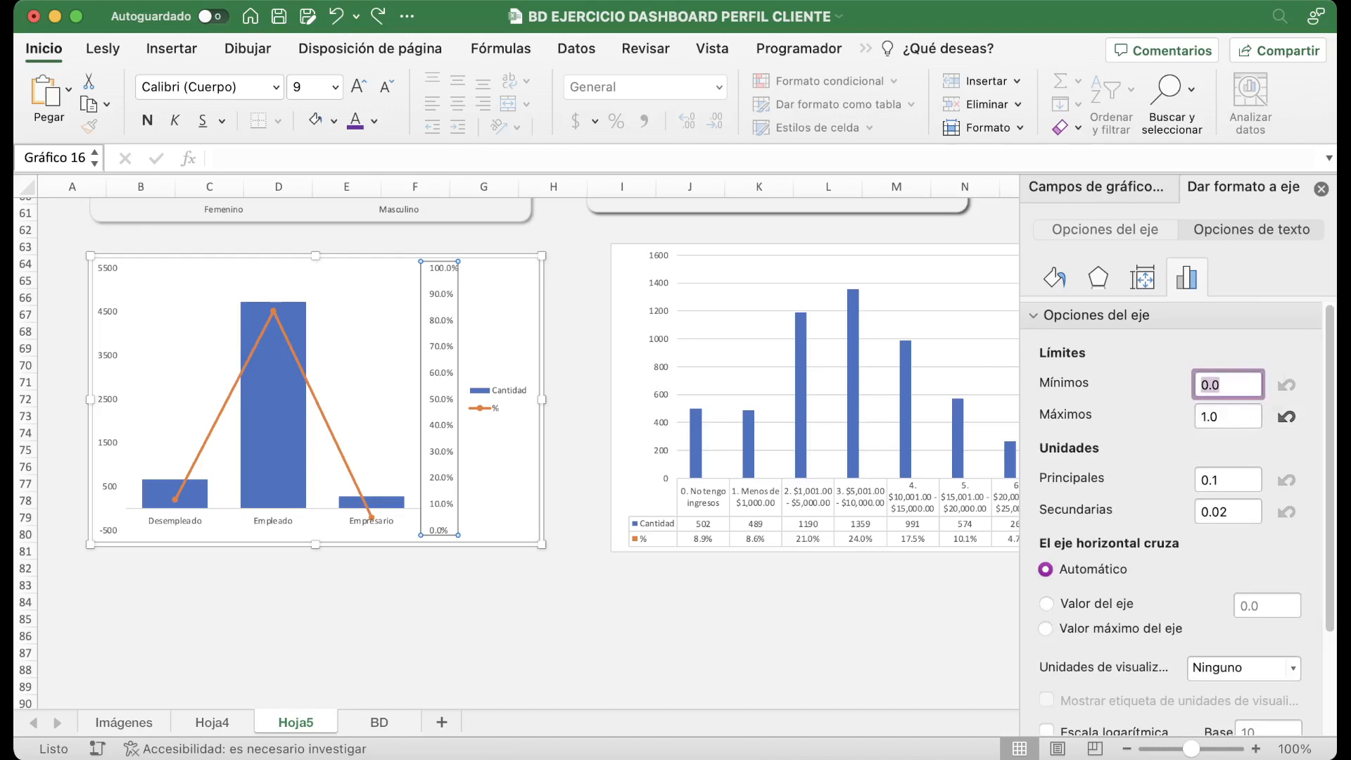
text(-1)
key(BackSpace)
text(0.1)
key(Return)
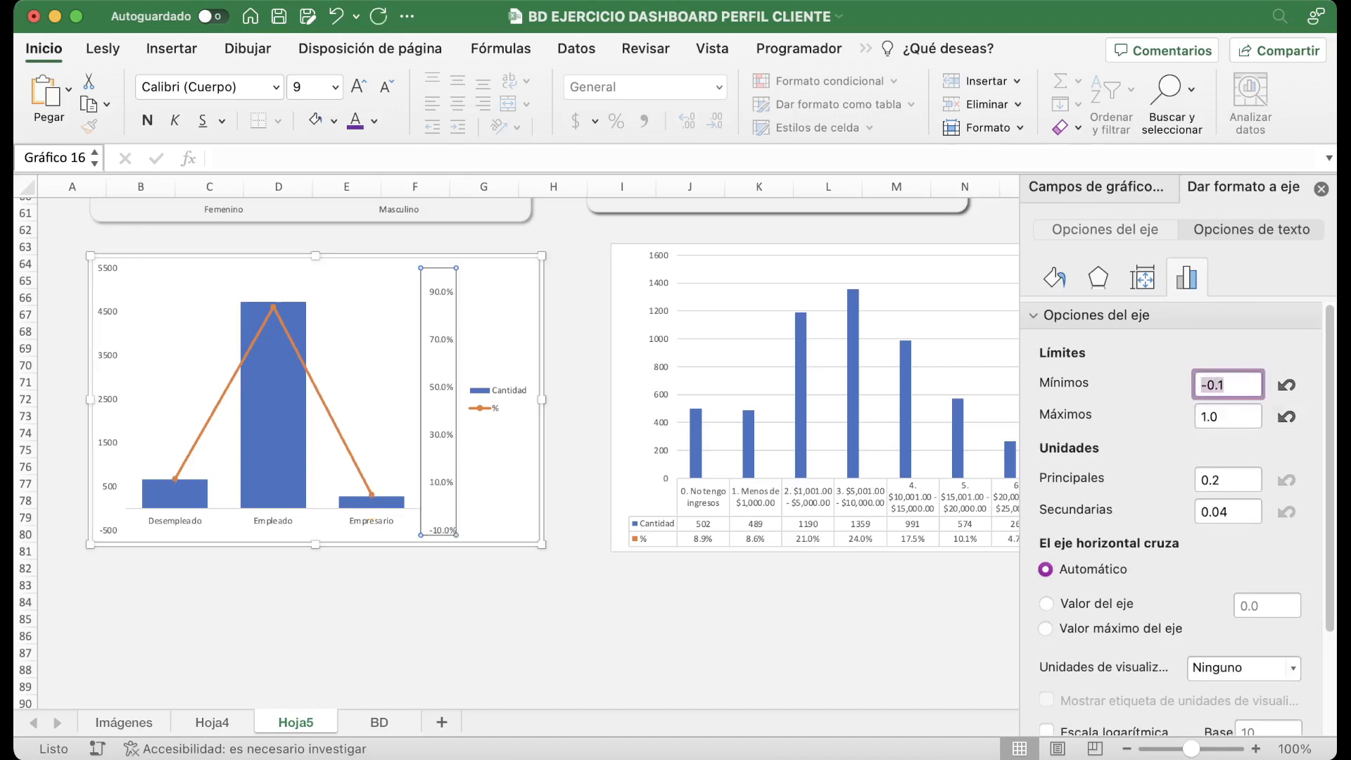
key(Tab)
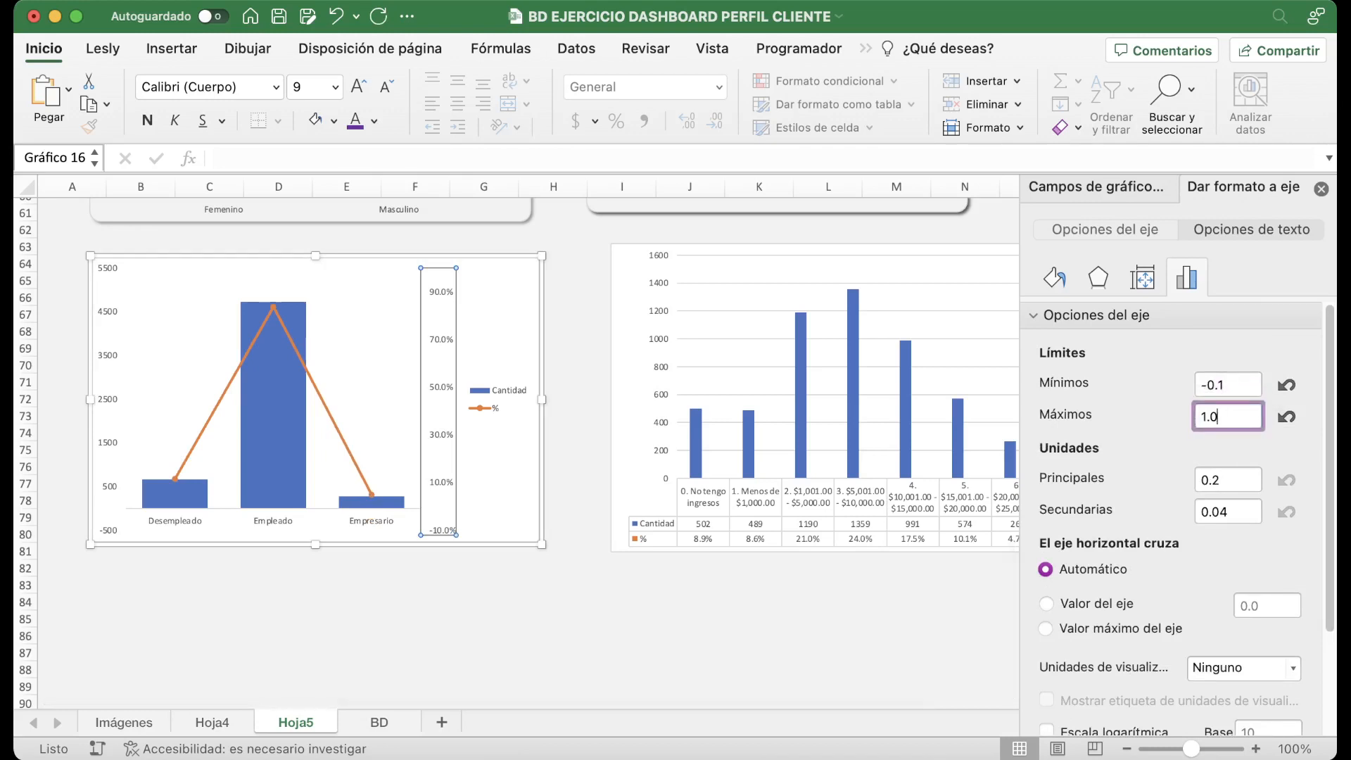
click(296, 616)
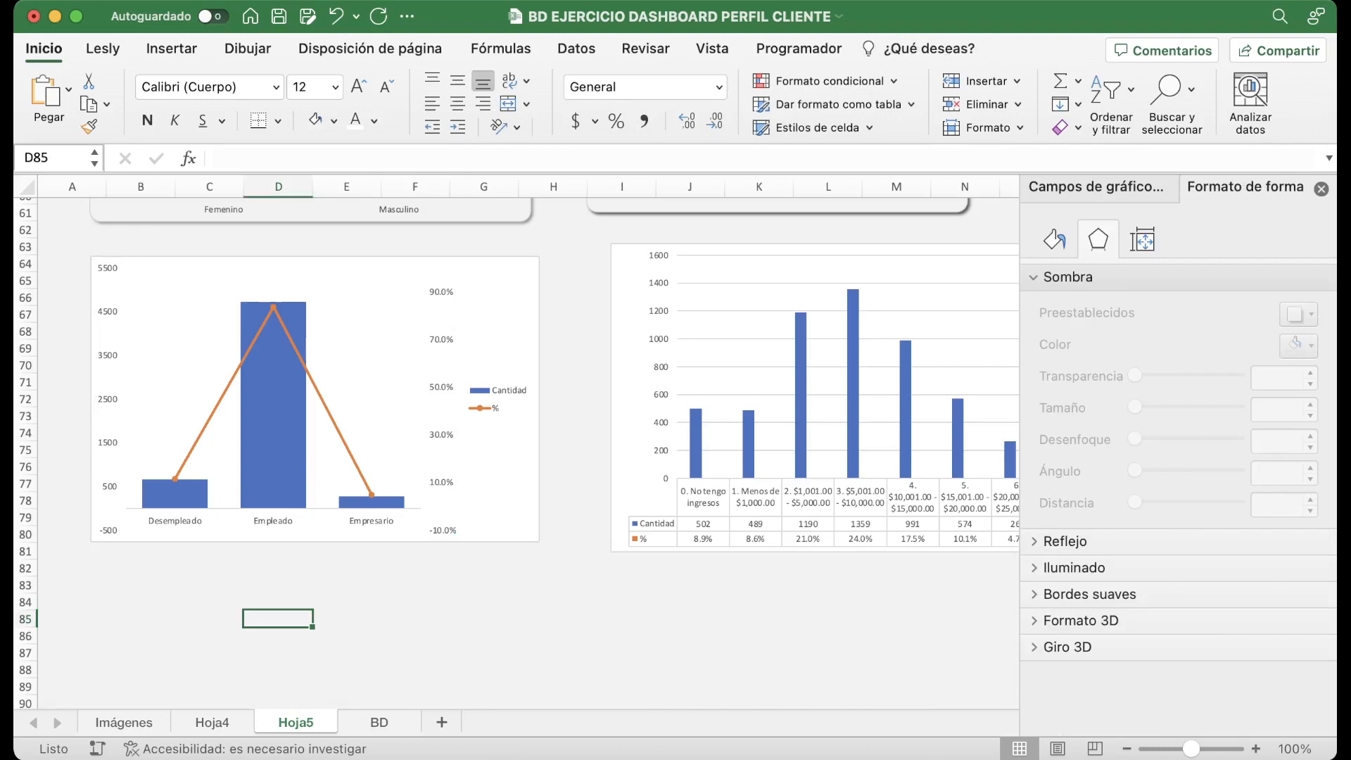
Fill the Cantidad columns of the employment chart with the blue-to-purple linear gradient.
click(299, 356)
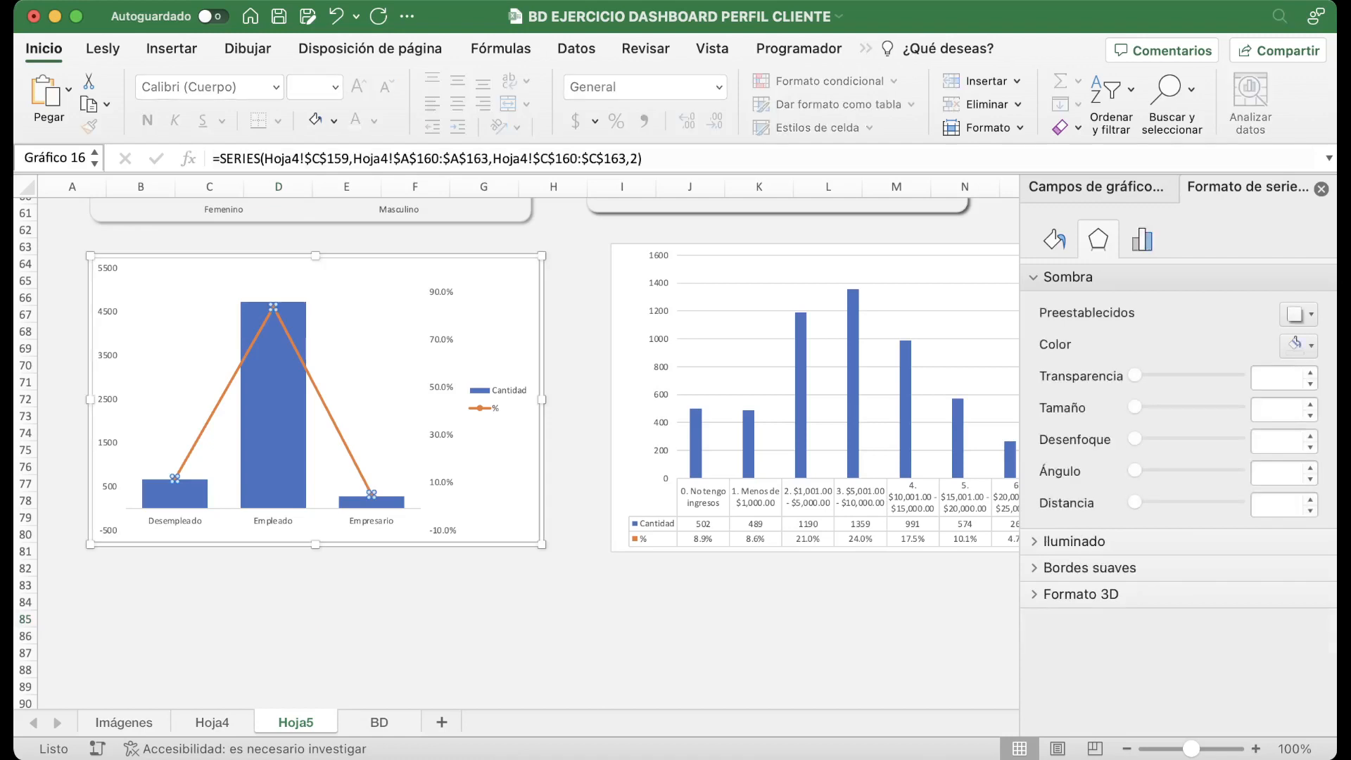
click(275, 415)
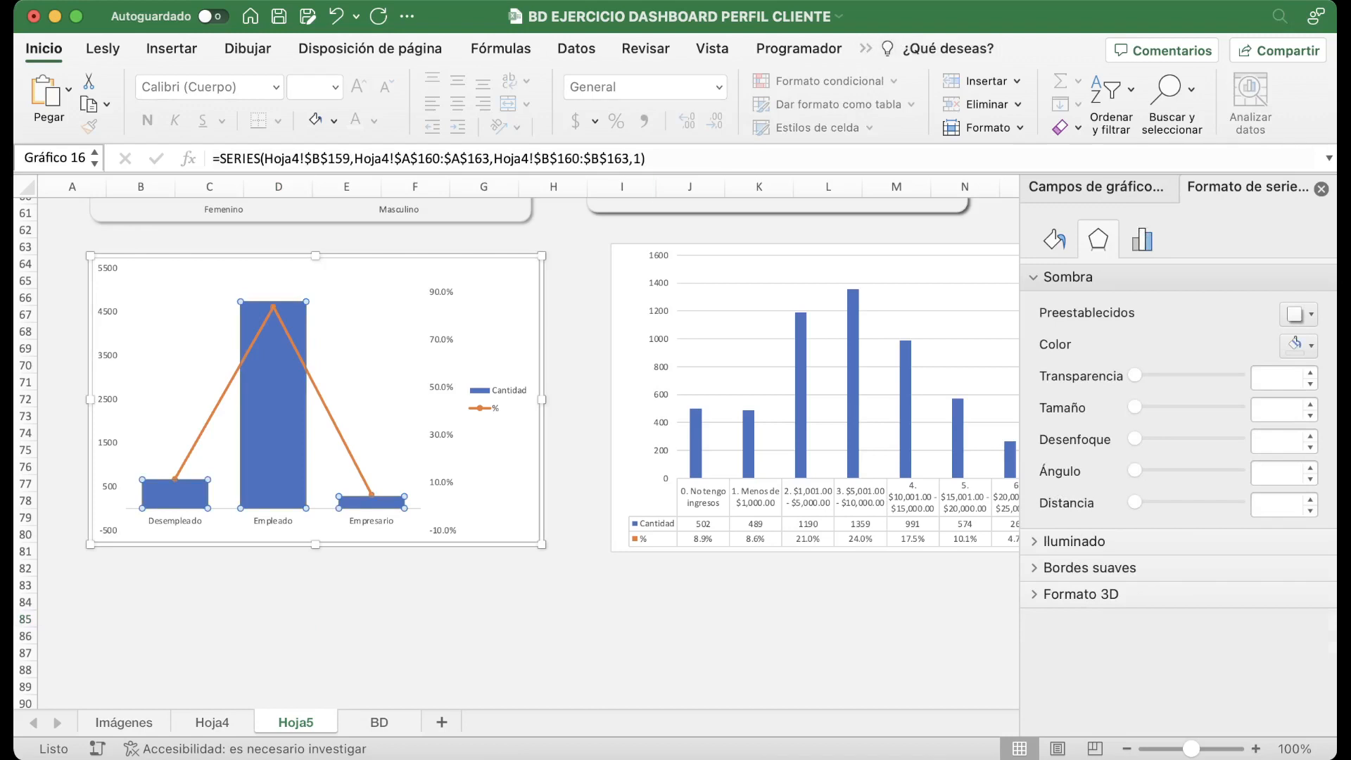
click(865, 49)
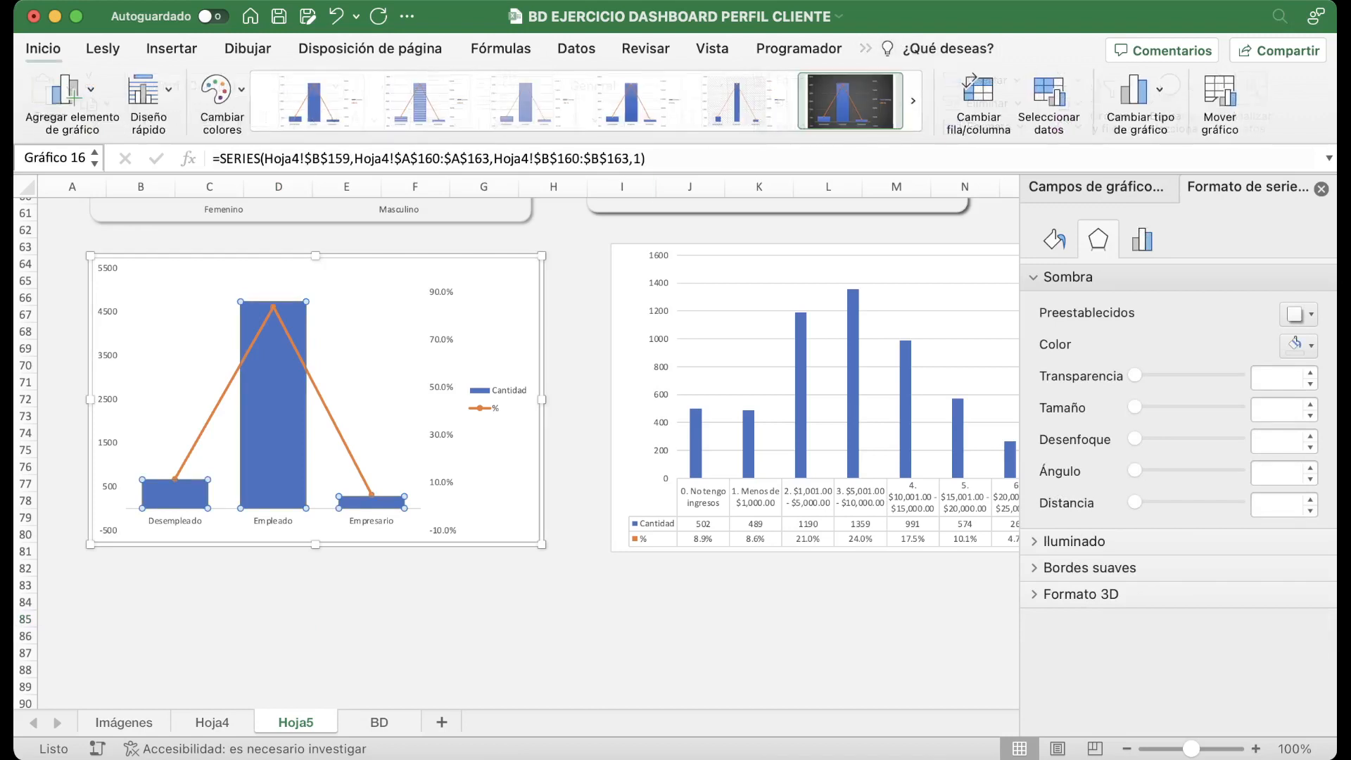
click(1054, 240)
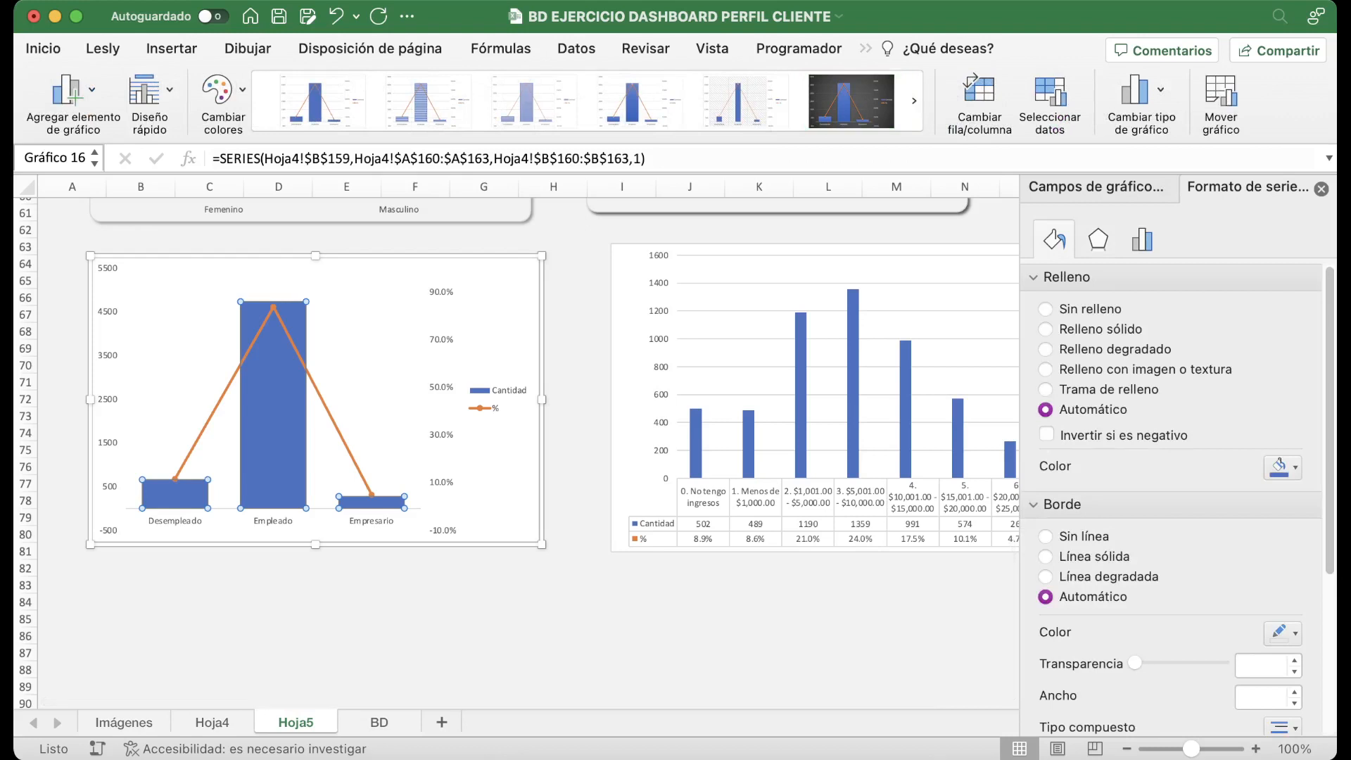
click(1047, 350)
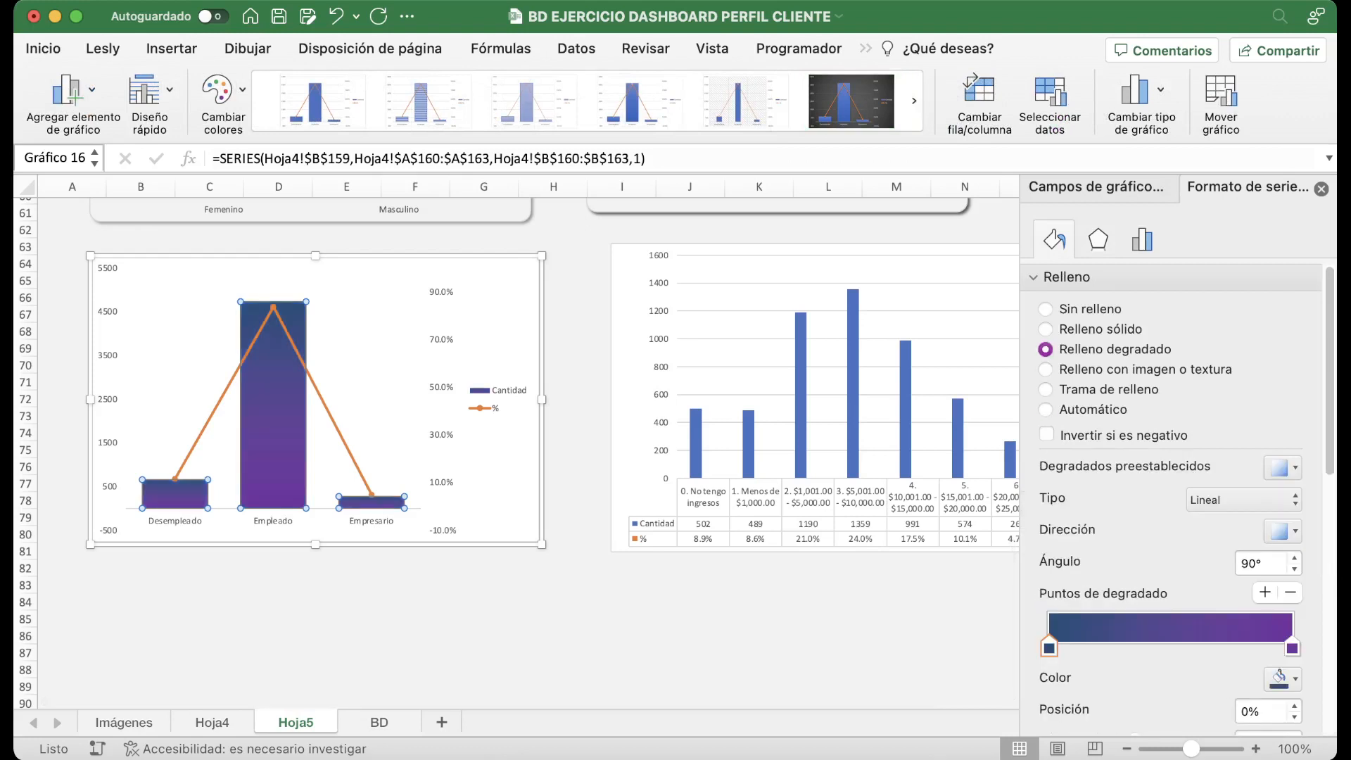
Try the full-size businessman picture from the Imágenes sheet as the % line's Empresario marker, and undo the paste.
click(322, 401)
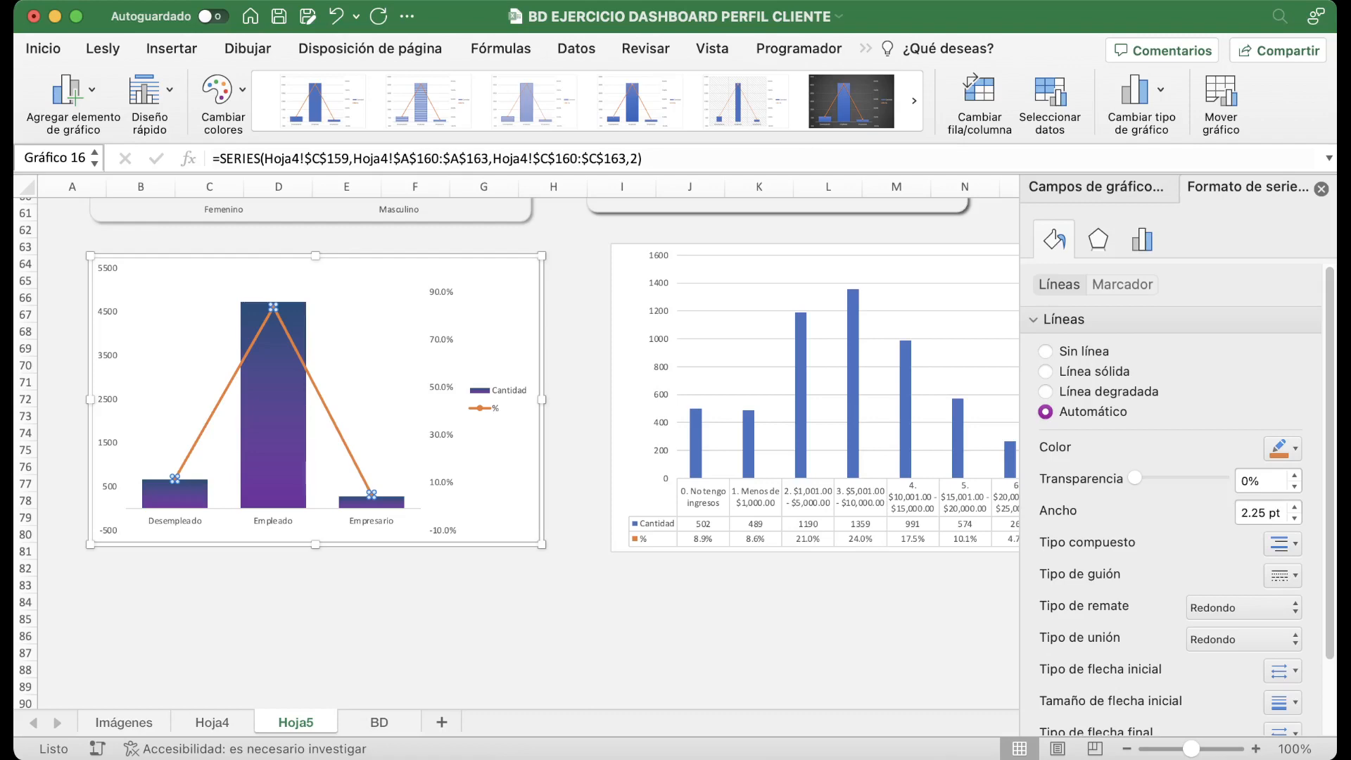
click(124, 723)
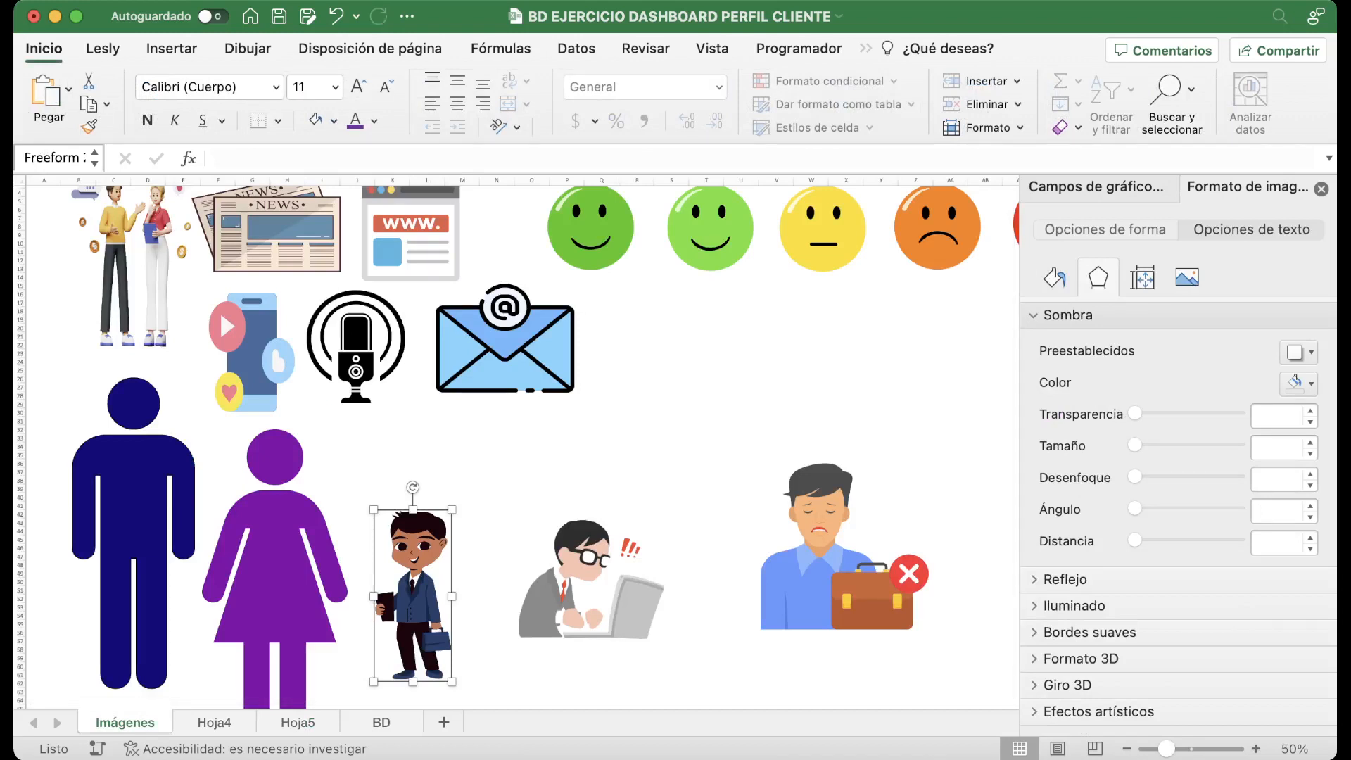
click(298, 723)
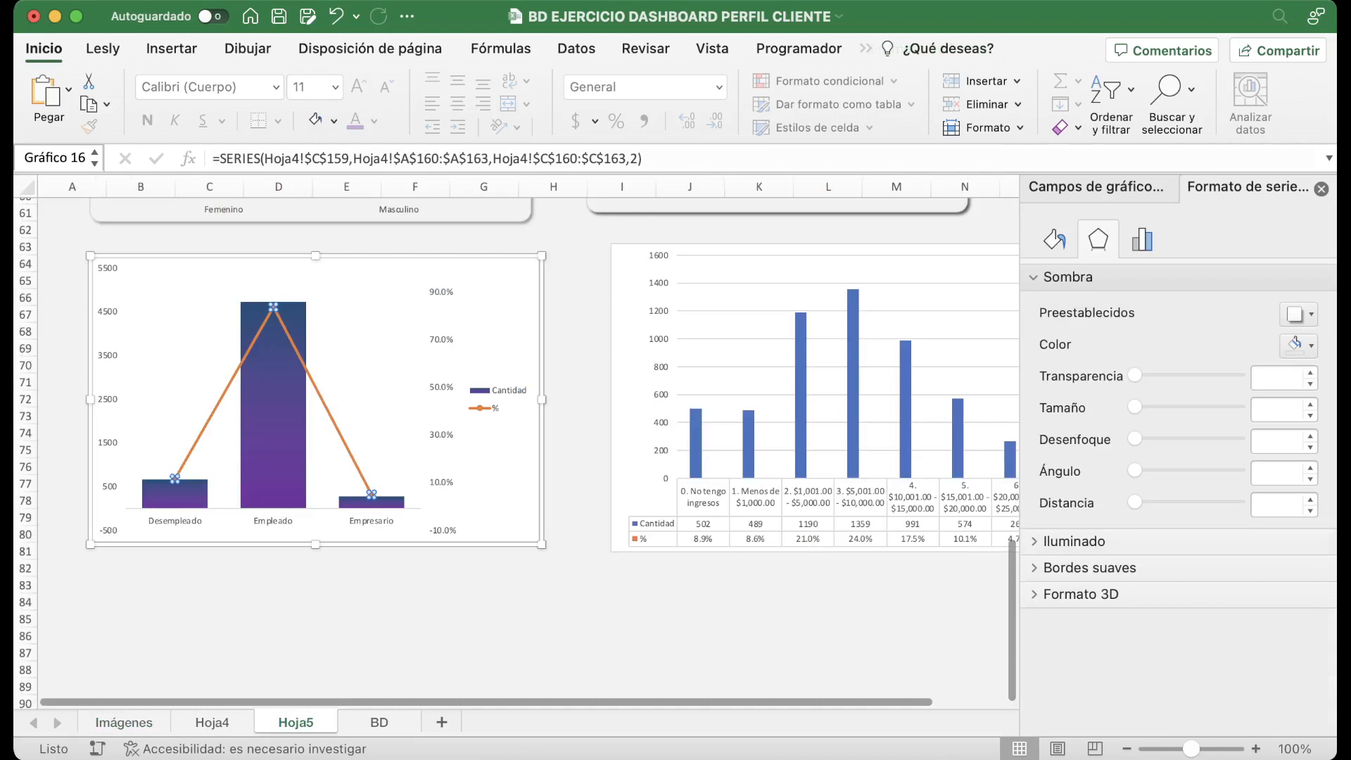
click(372, 495)
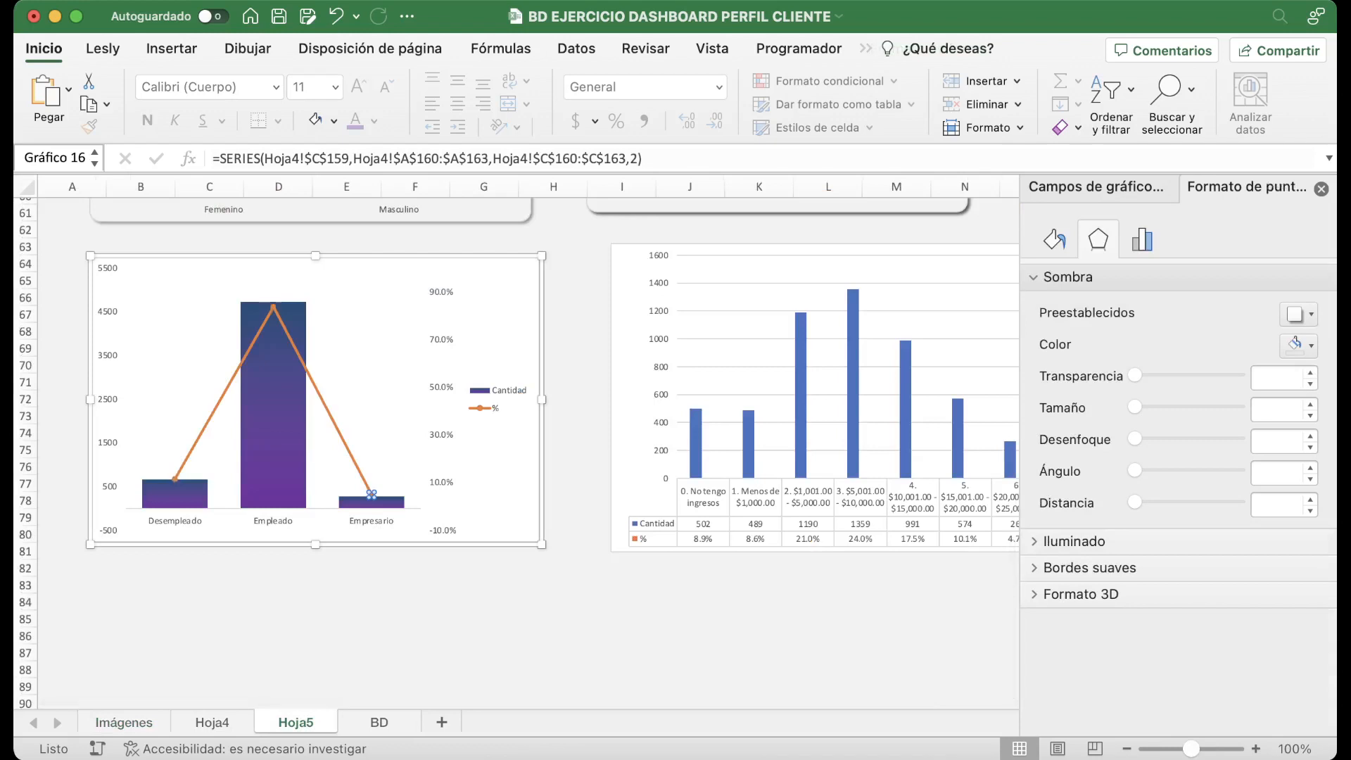
key(super+v)
key(super+z)
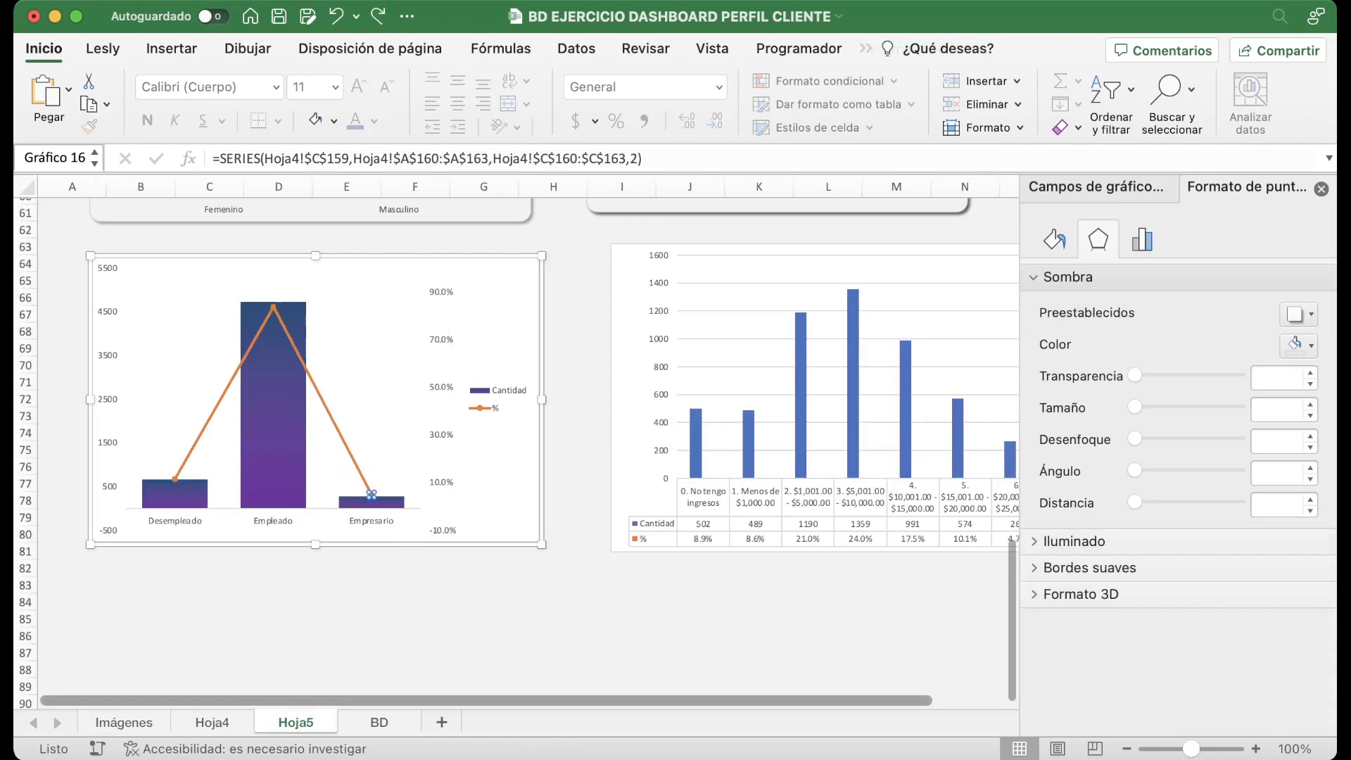
Shrink the businessman picture on the Imágenes sheet, try it as the Empresario marker on Hoja5, and undo the paste.
click(124, 723)
drag(457, 512, 402, 640)
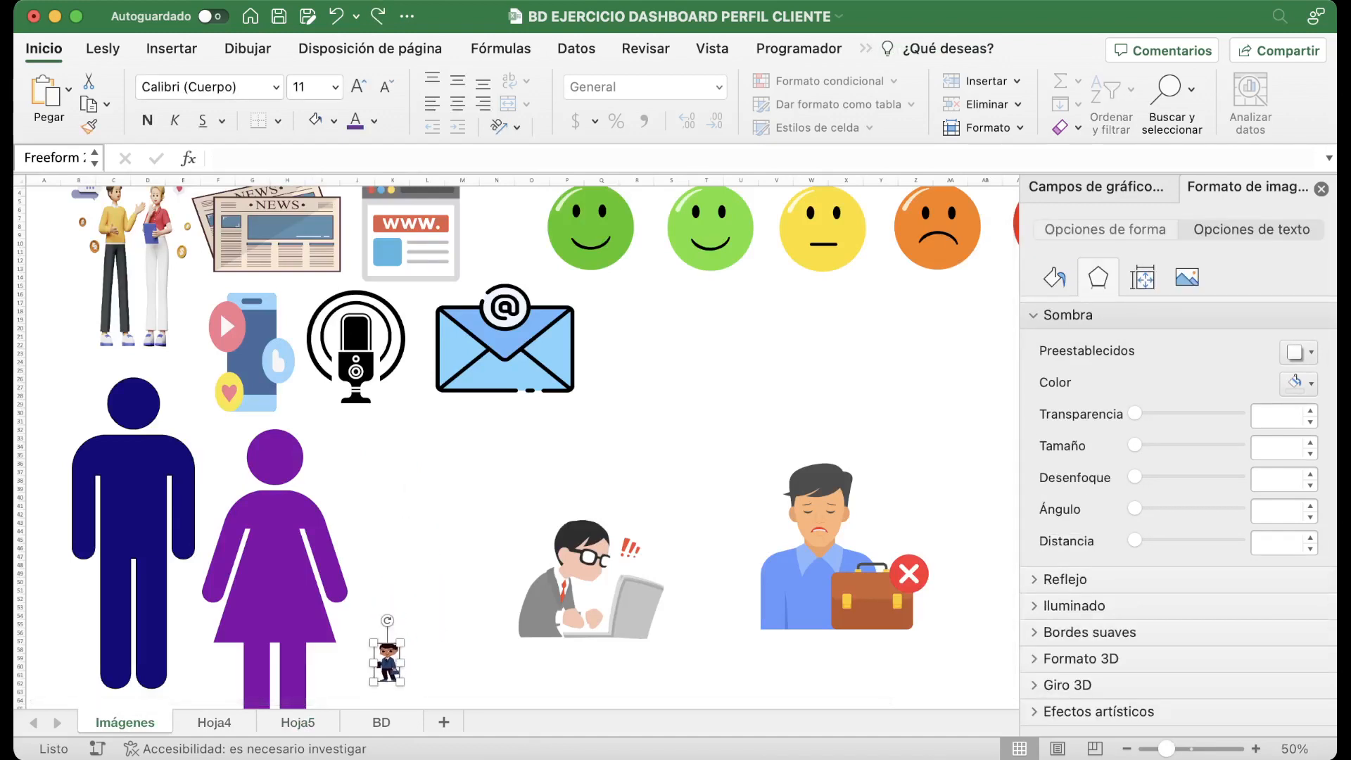
key(super+c)
click(298, 723)
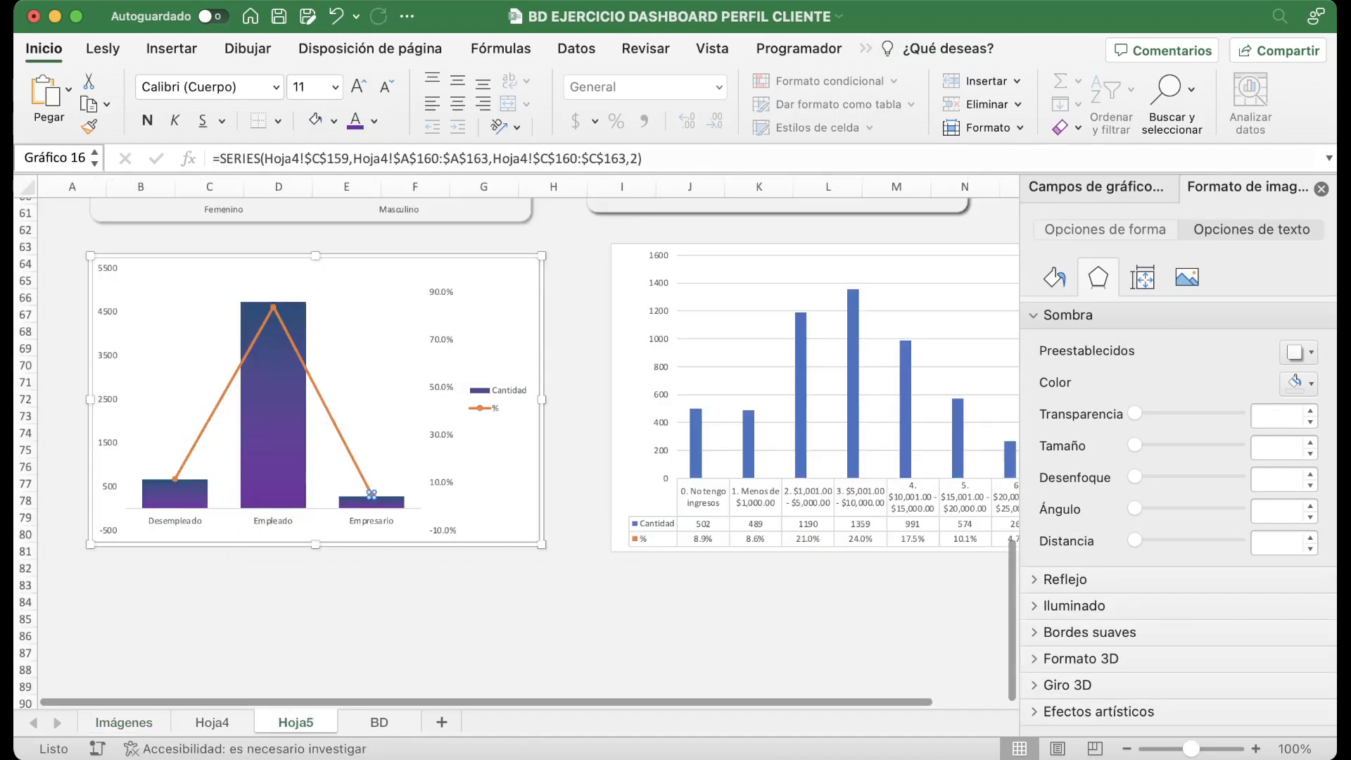
key(super+v)
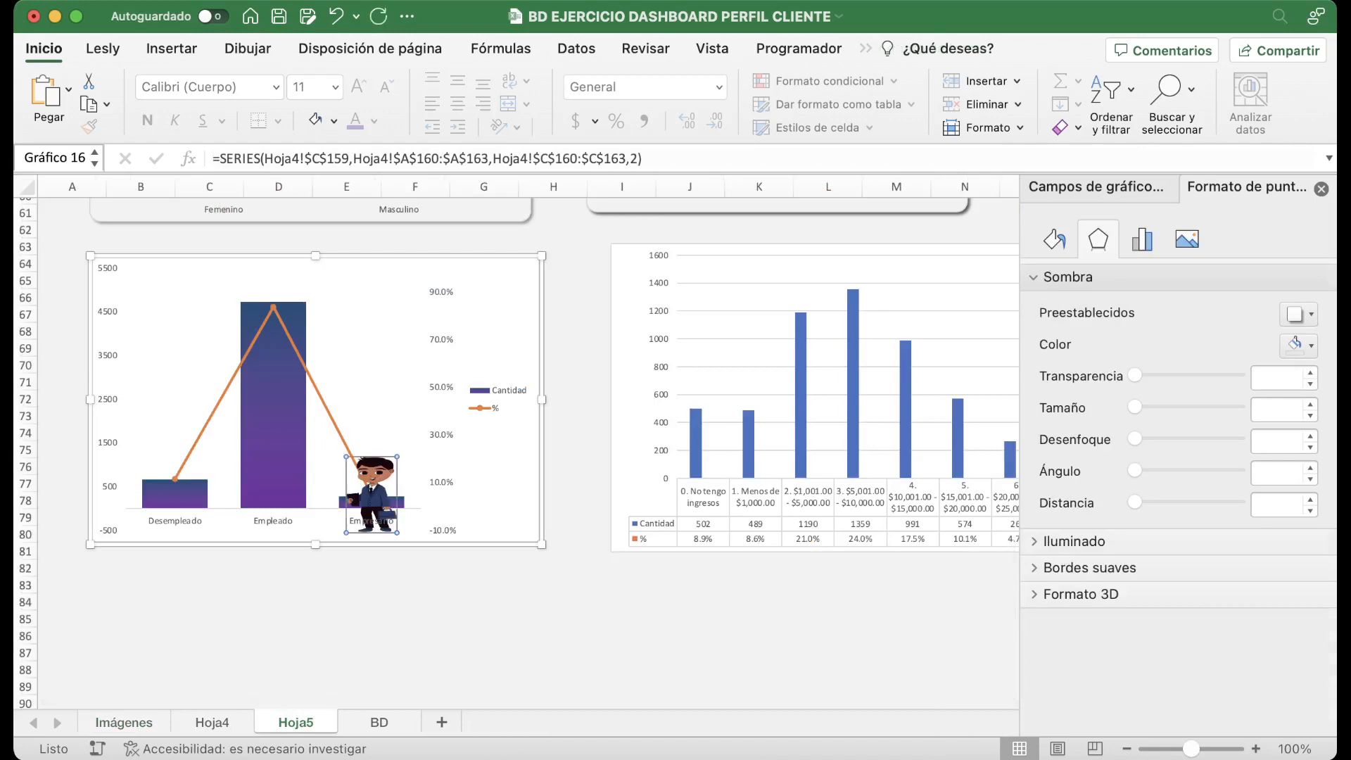
key(super+z)
Reduce the businessman picture on the Imágenes sheet to a tiny icon and paste it as the % line's Empresario marker on Hoja5.
click(124, 723)
drag(402, 640, 392, 664)
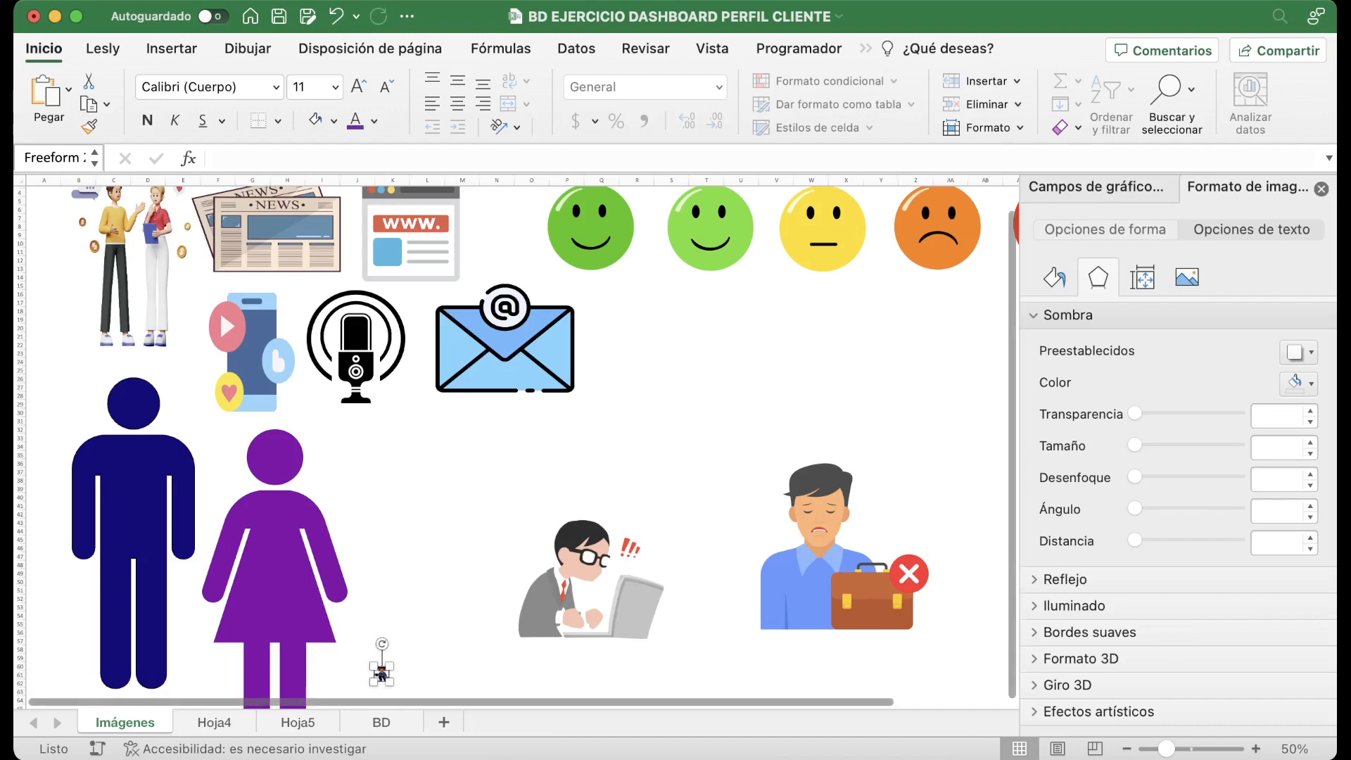
click(298, 723)
key(super+v)
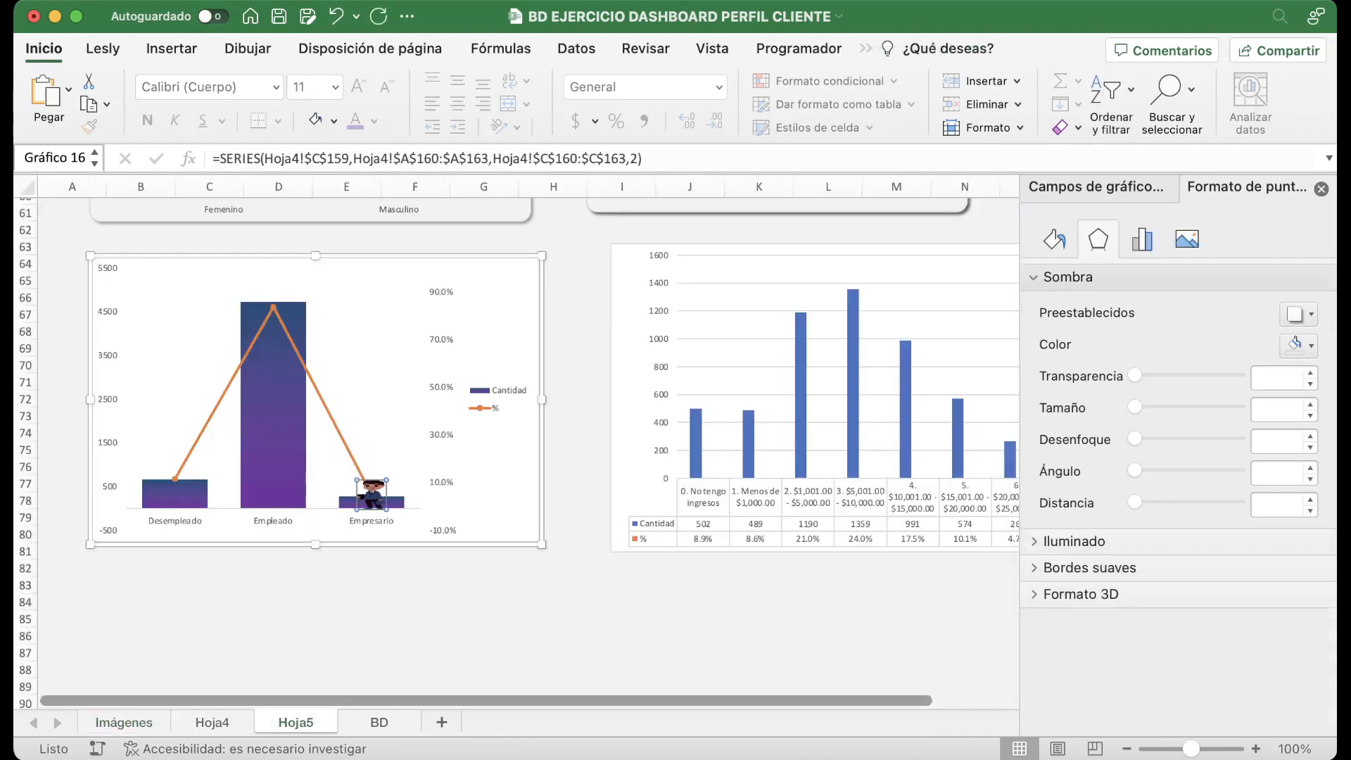
click(373, 384)
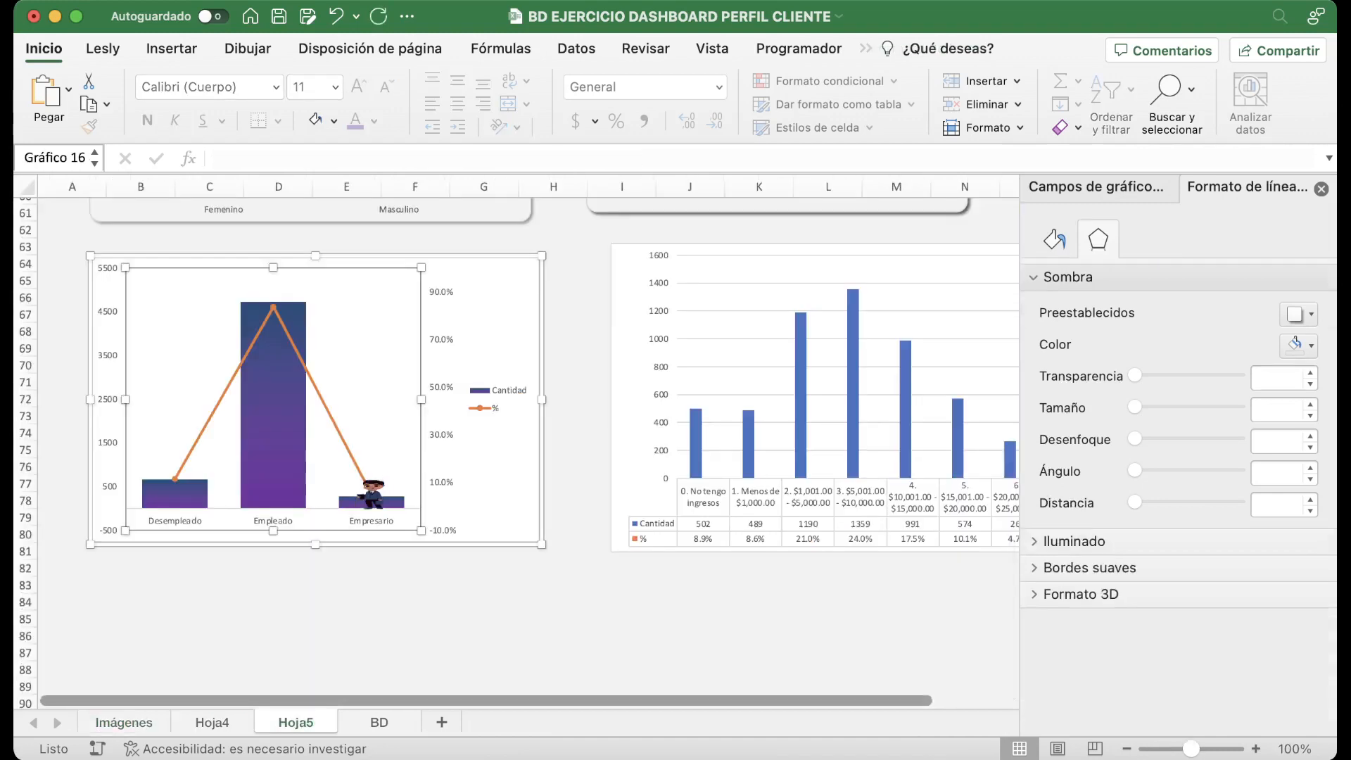
Shrink the picture of the employee at the laptop on the Imágenes sheet to a tiny icon.
click(124, 723)
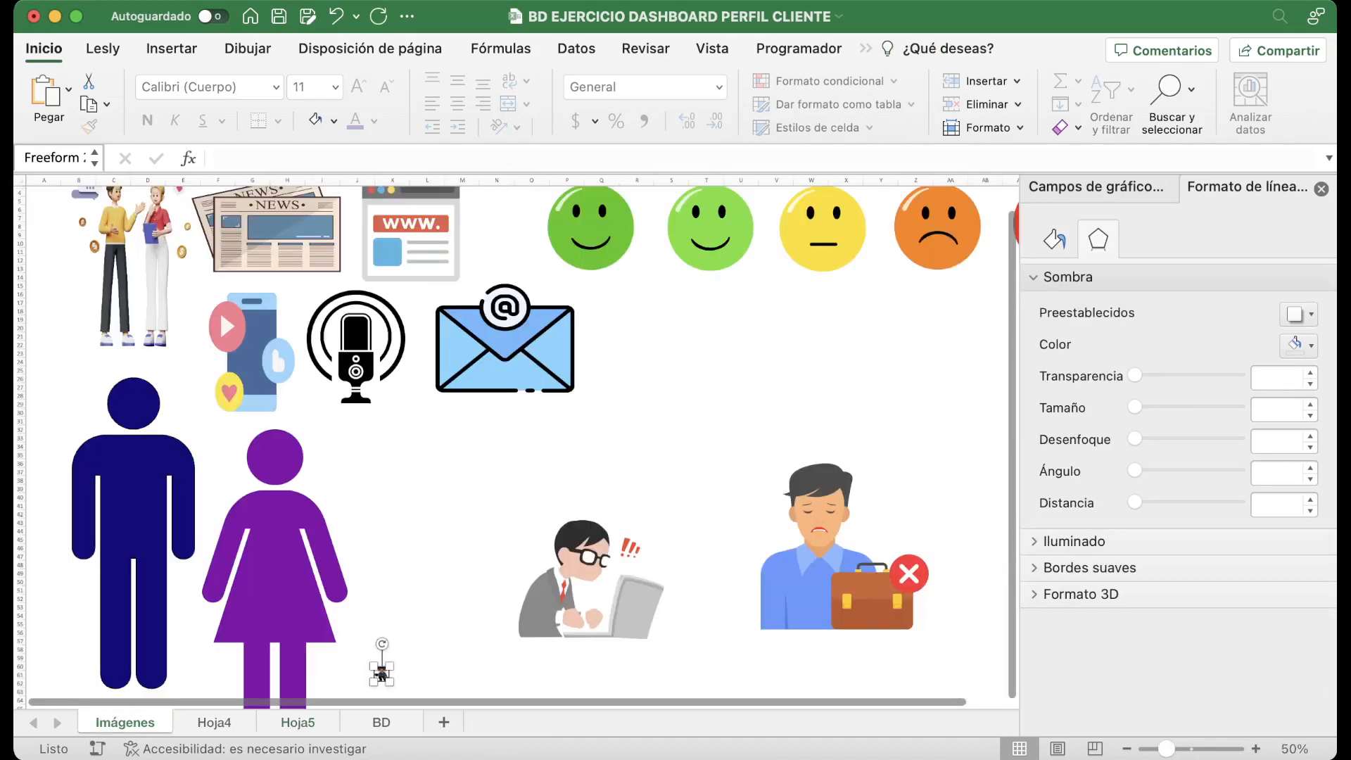
scroll(517, 451, down, 1)
click(590, 547)
drag(664, 485, 543, 584)
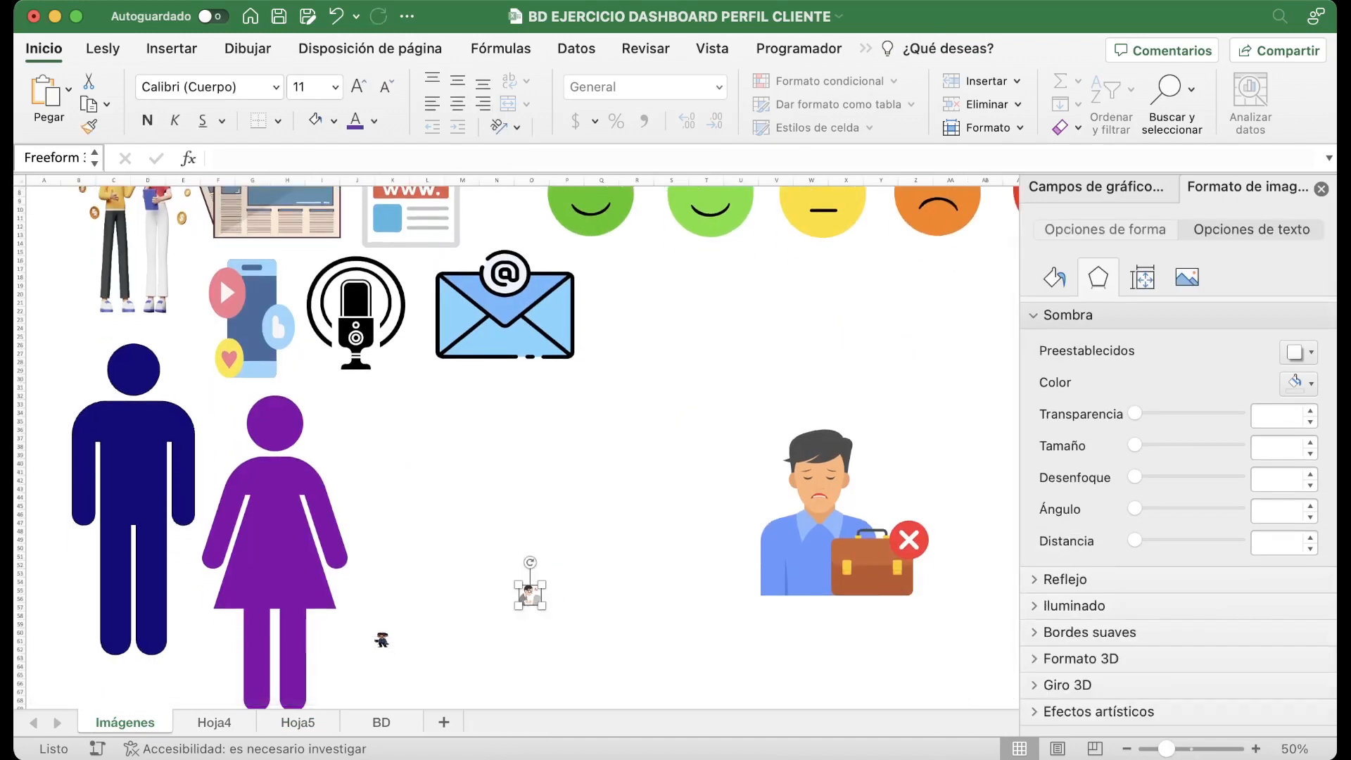
Paste the laptop employee icon as the marker of only the Empleado point of the % line on Hoja5.
click(298, 723)
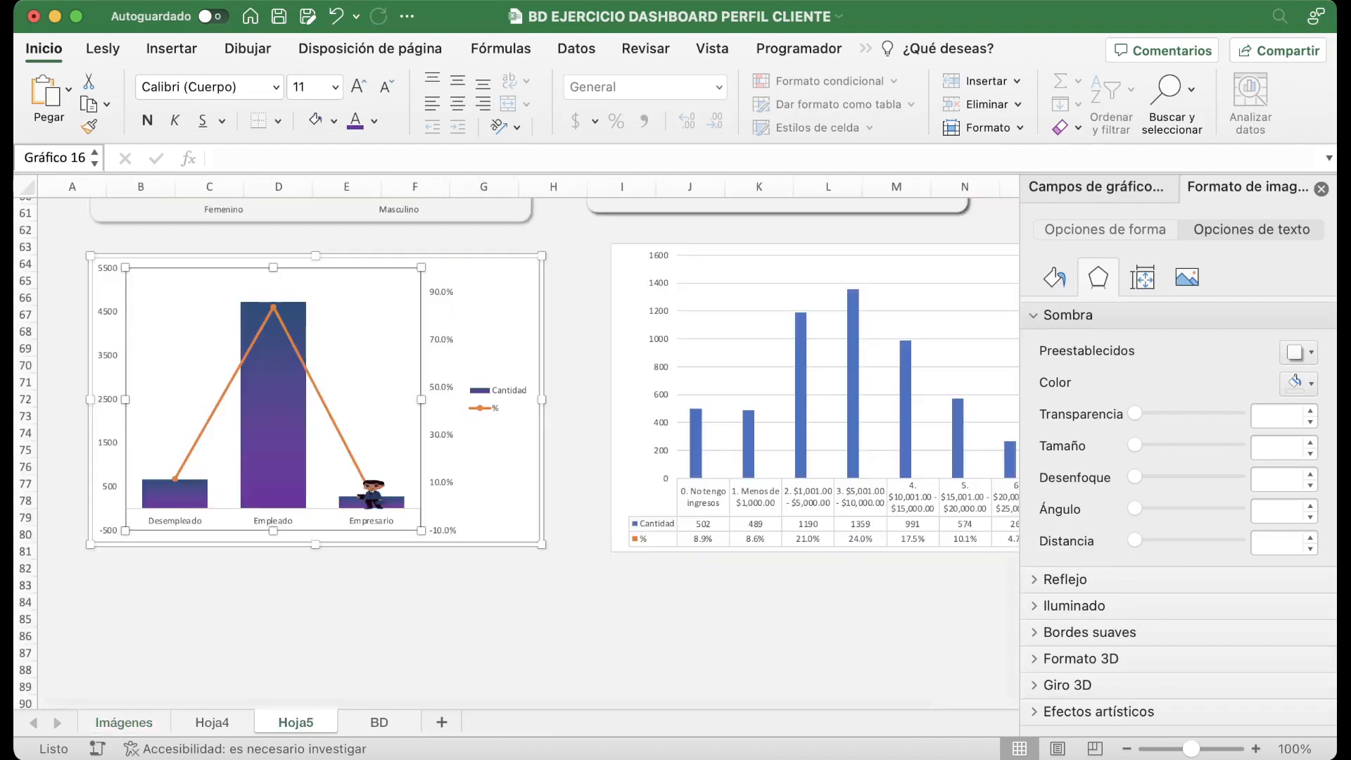
click(273, 308)
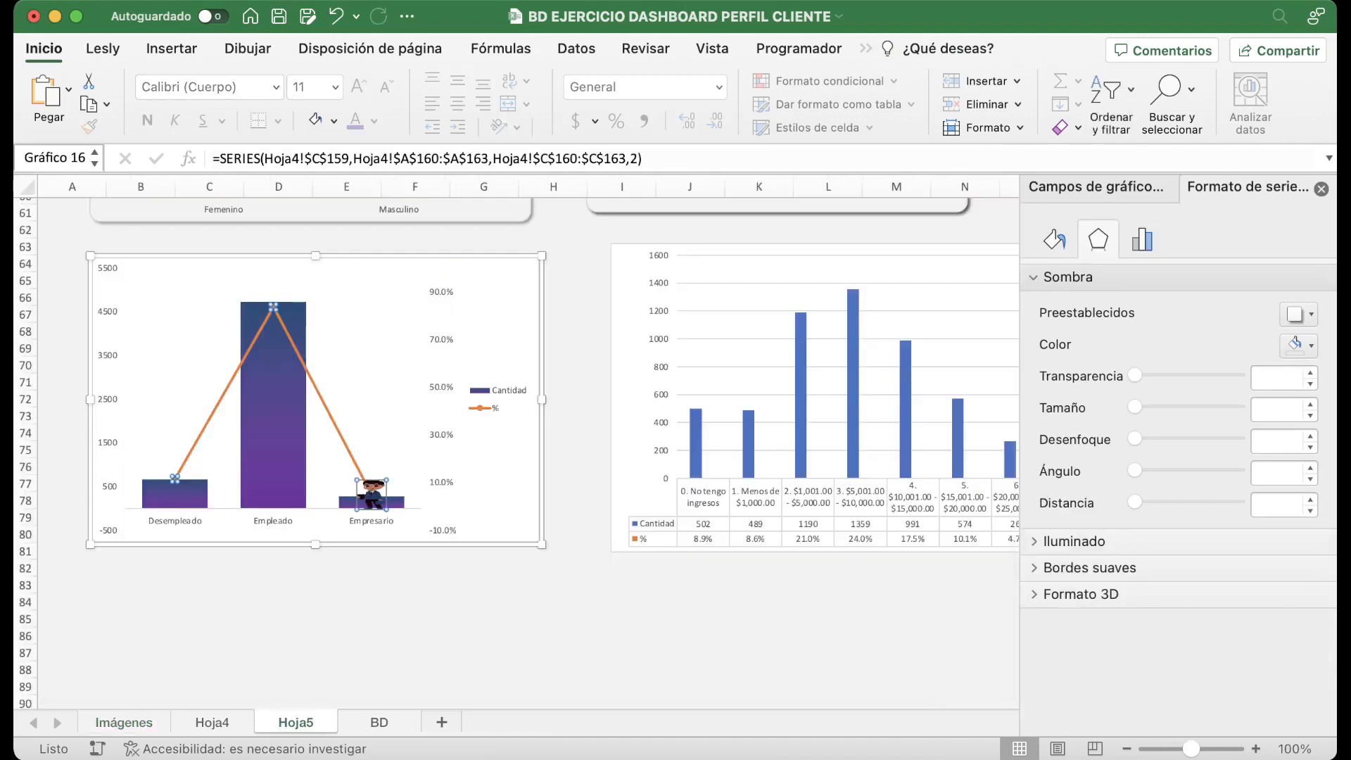
key(super+v)
key(super+z)
click(273, 307)
key(super+v)
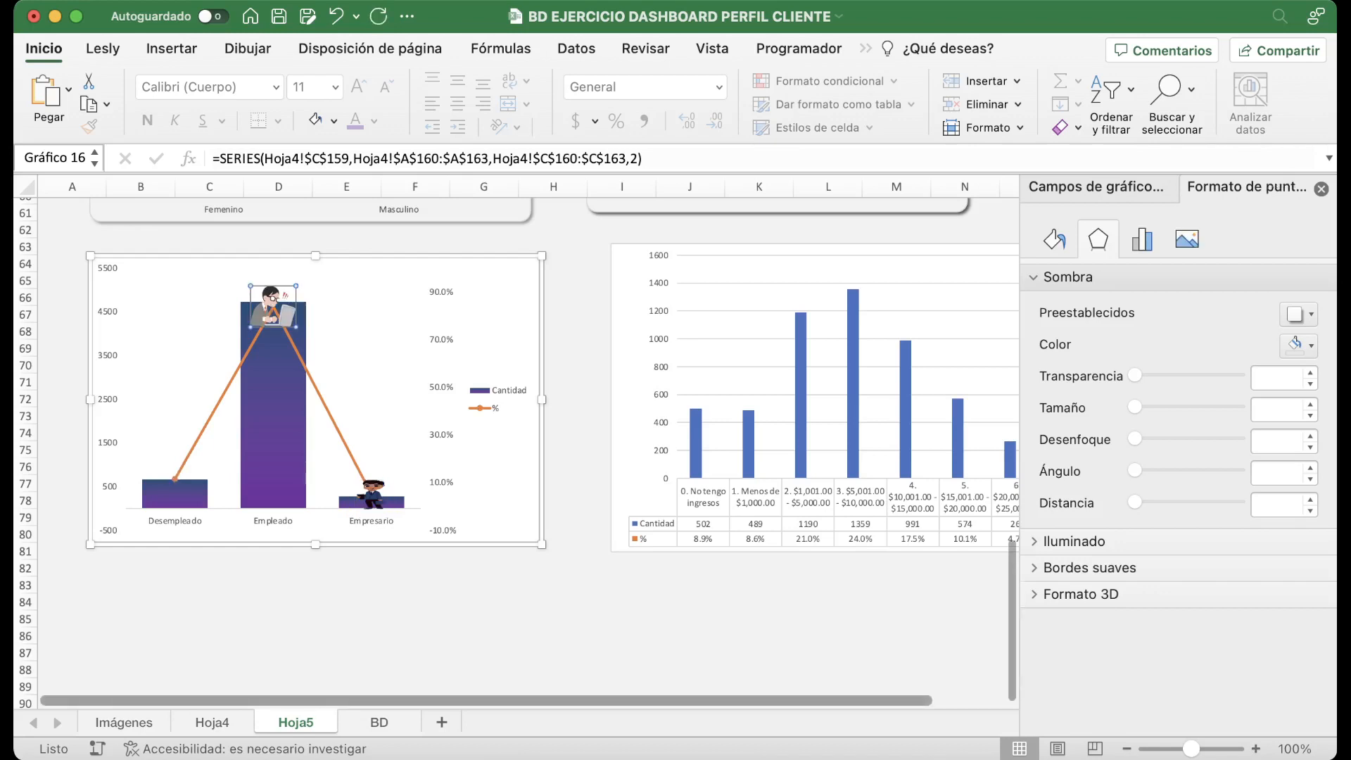
Shrink the unemployed man picture on the Imágenes sheet and paste it as the % line's Desempleado marker on Hoja5.
click(124, 723)
click(825, 508)
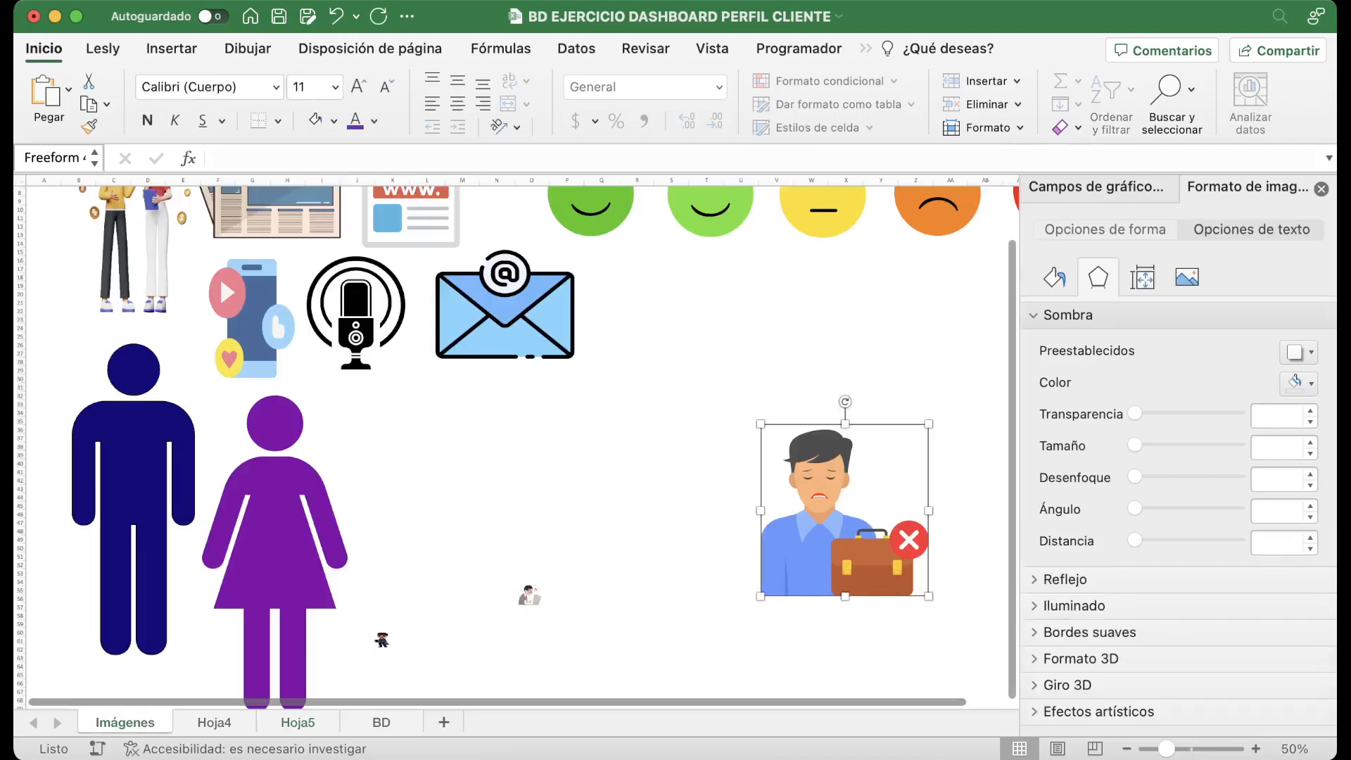
drag(930, 425, 793, 563)
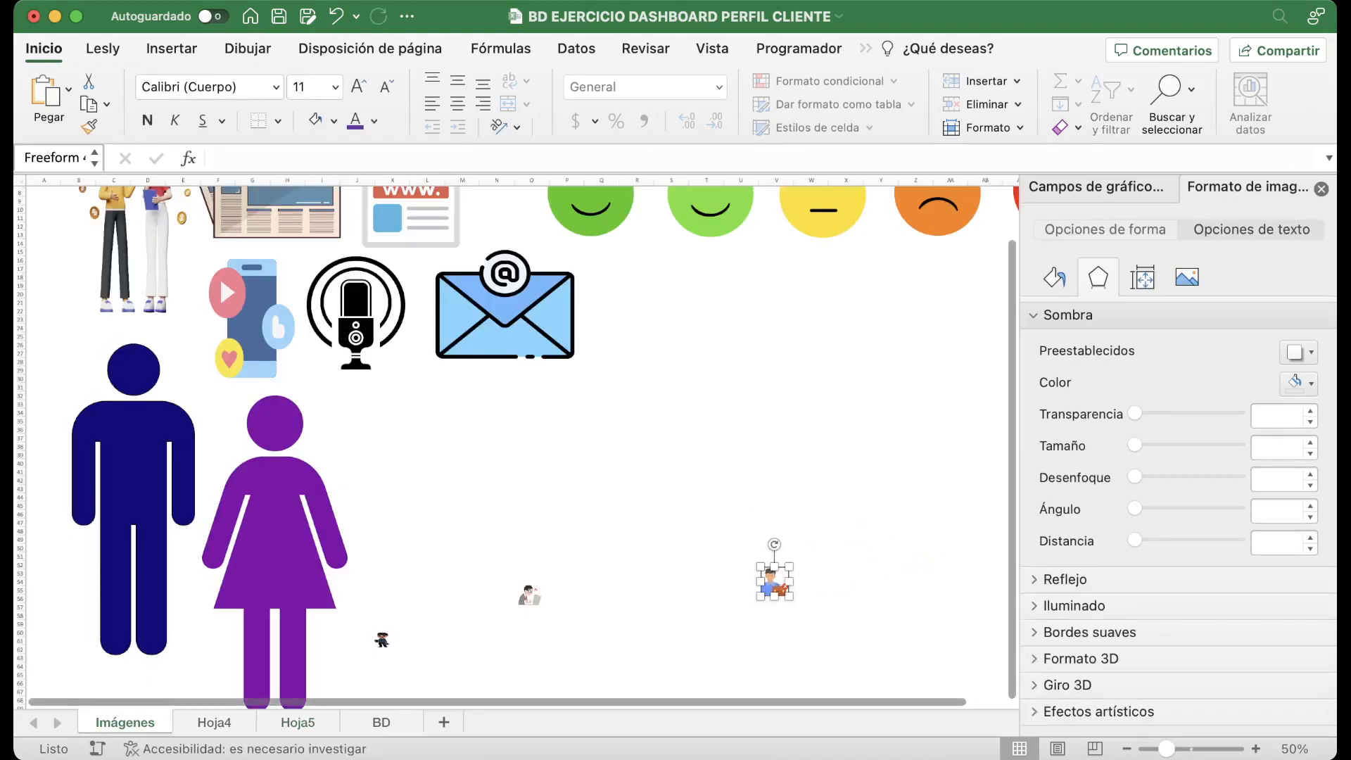
click(298, 723)
click(175, 479)
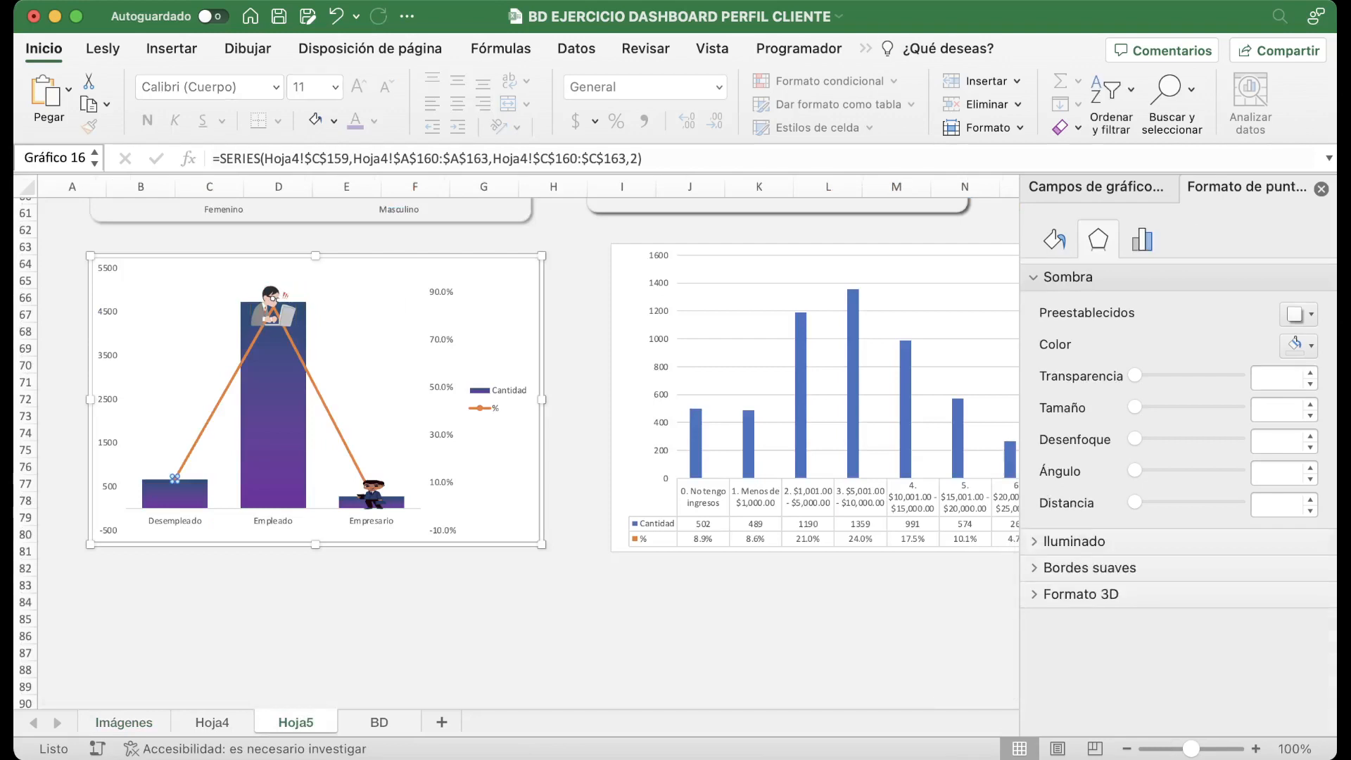
key(super+v)
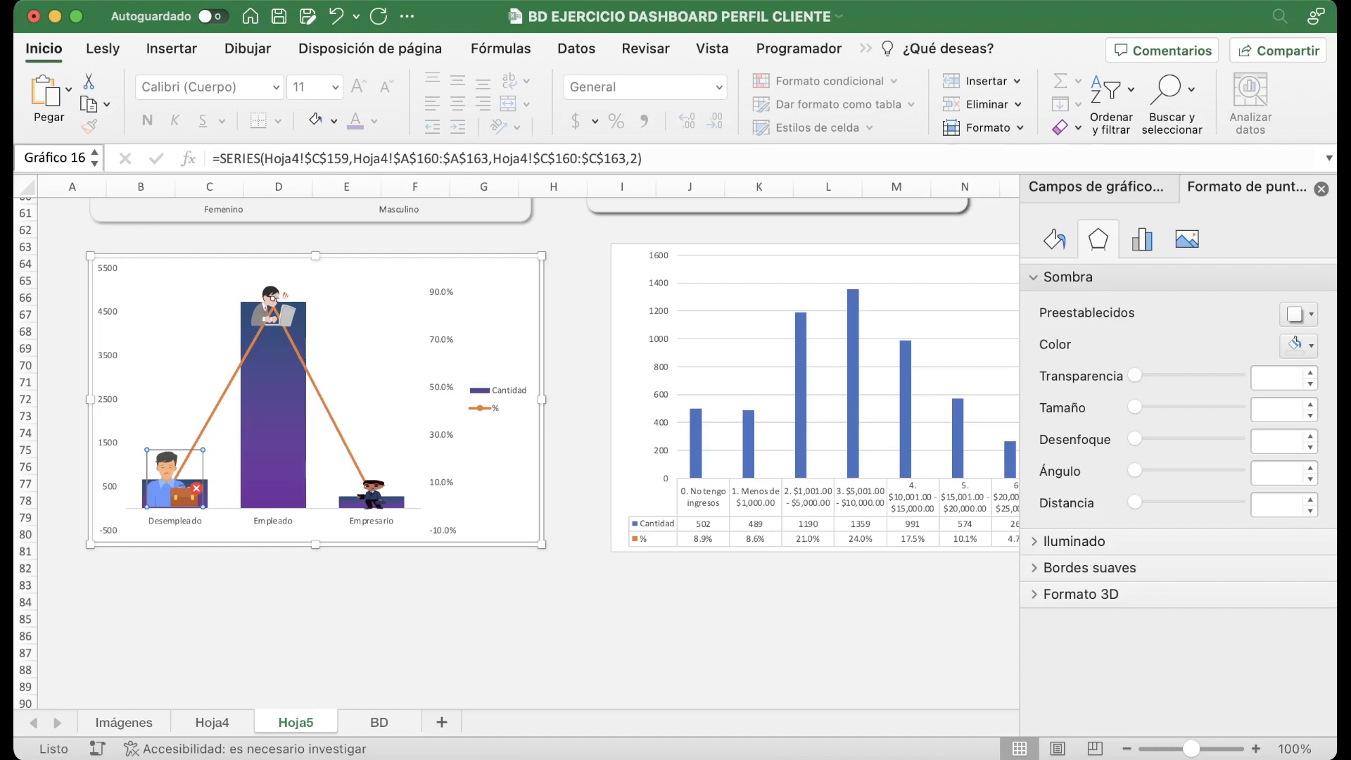
click(190, 352)
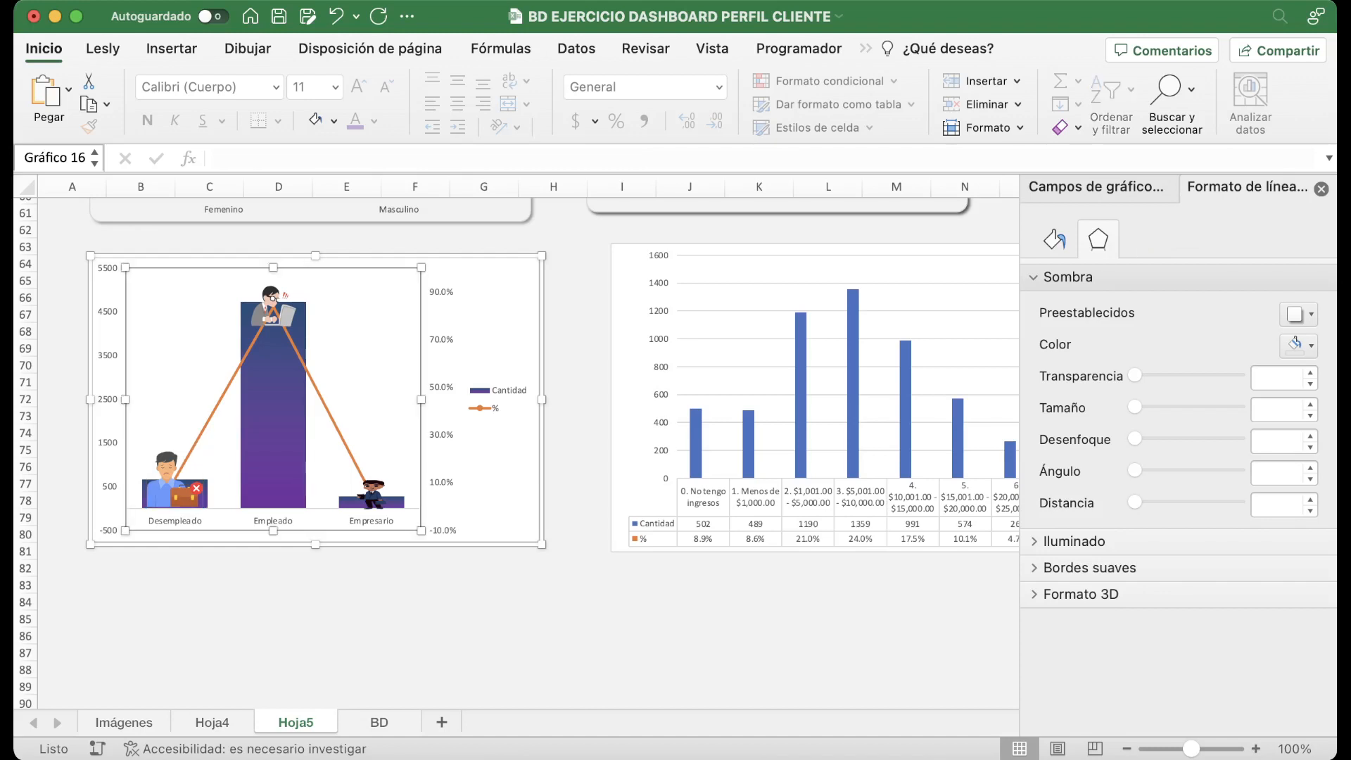
Remove the % line segment leading to the Empresario point by setting its line to Sin línea.
click(224, 395)
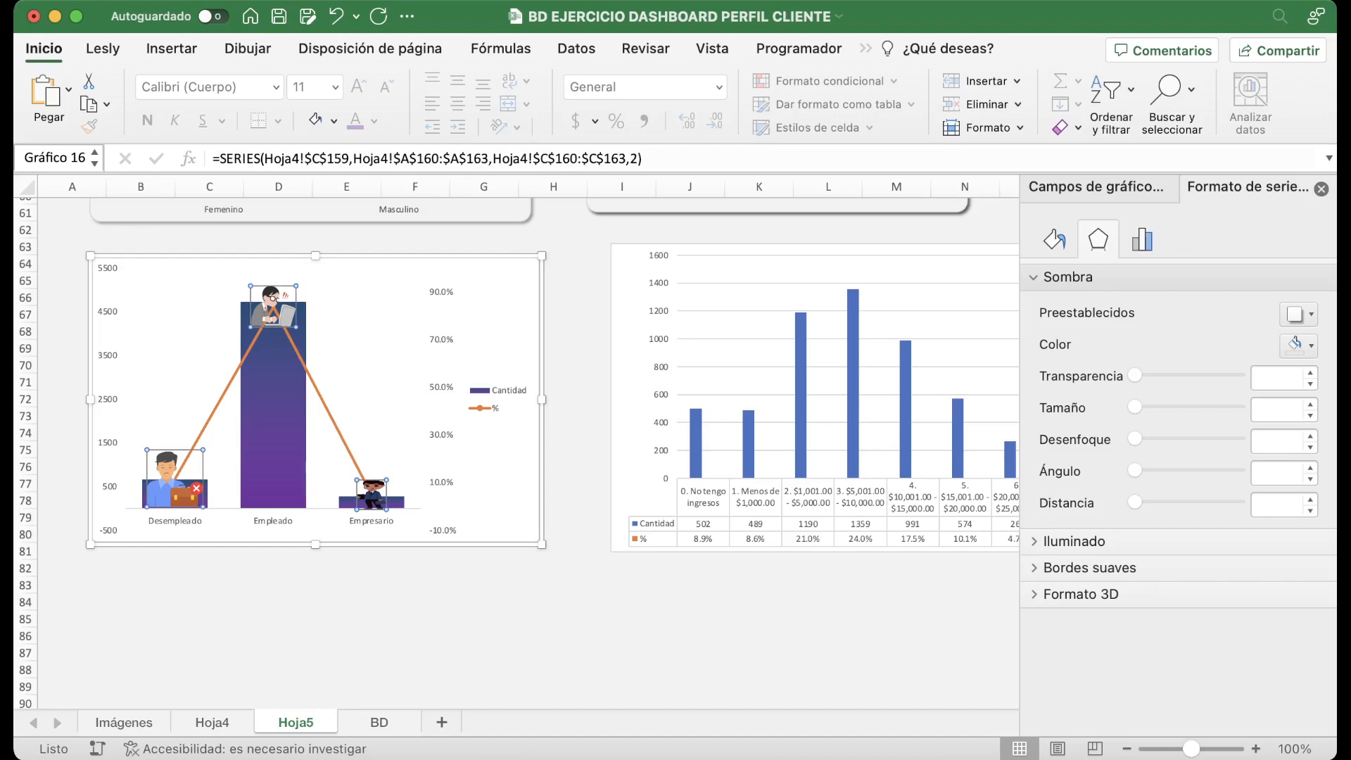
click(372, 495)
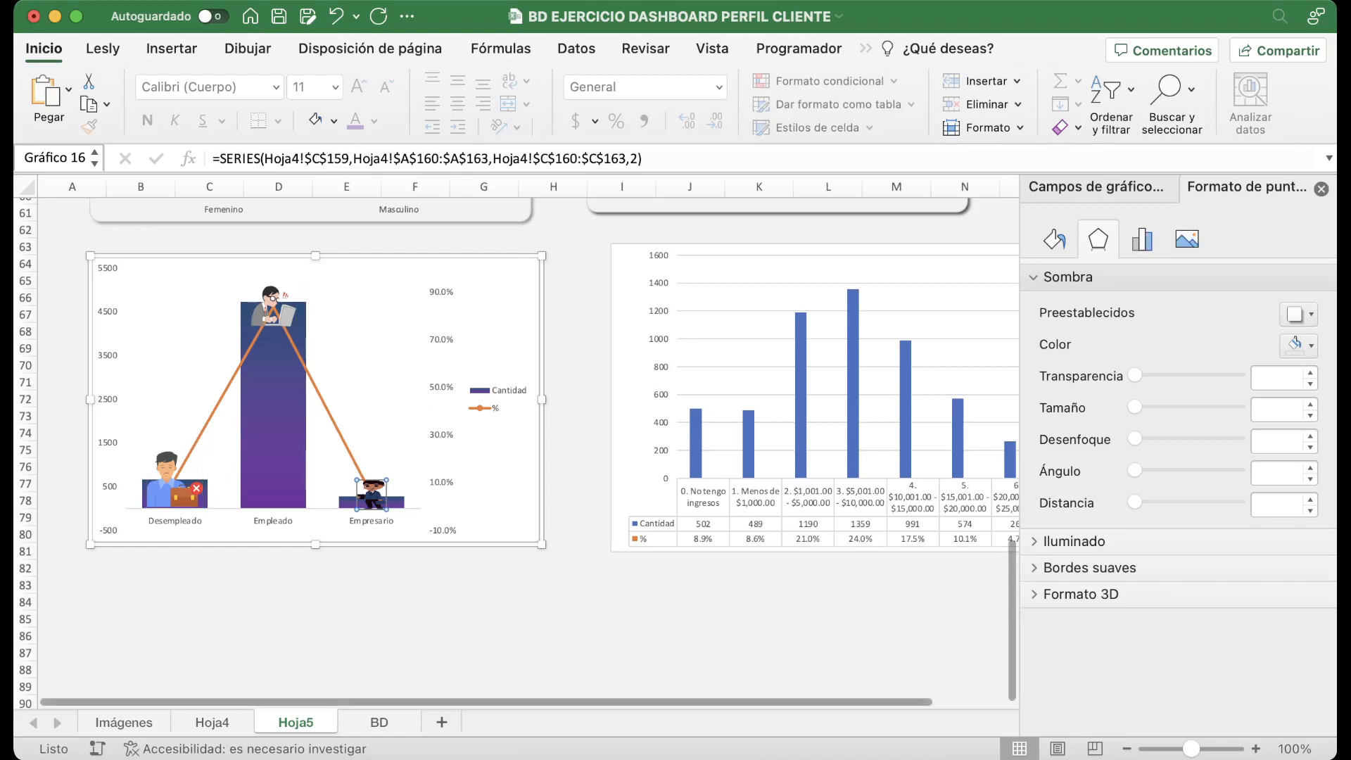
click(1055, 239)
click(1046, 351)
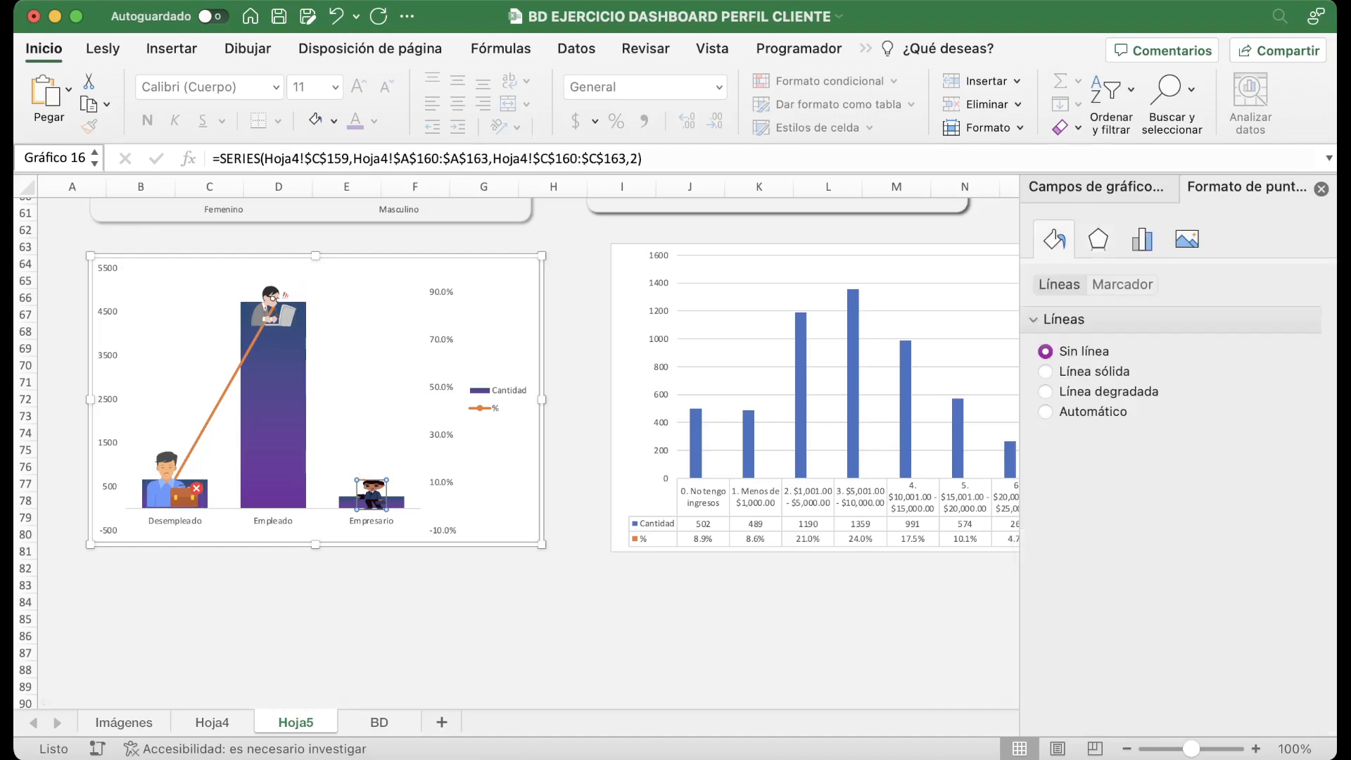
Try the Empresario marker with Sin relleno, and undo the change.
click(1123, 284)
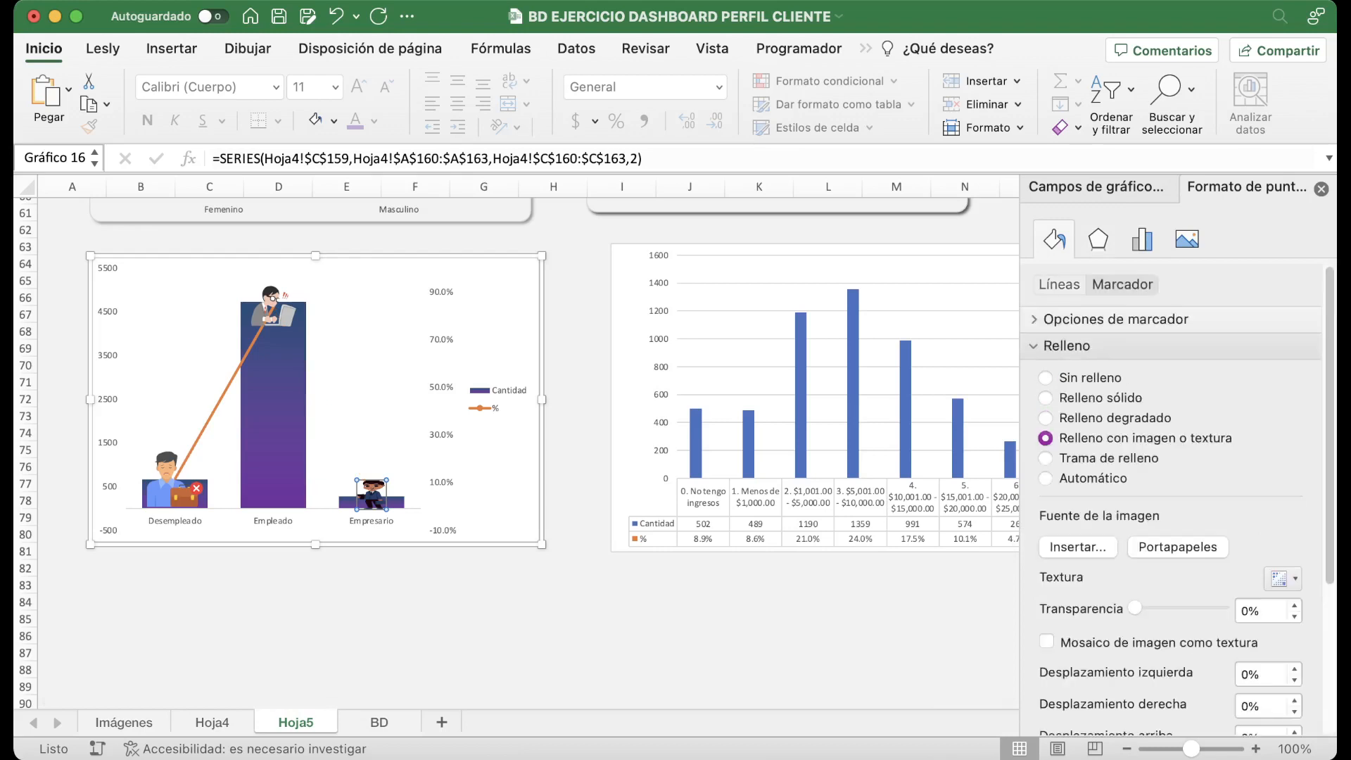
click(1046, 378)
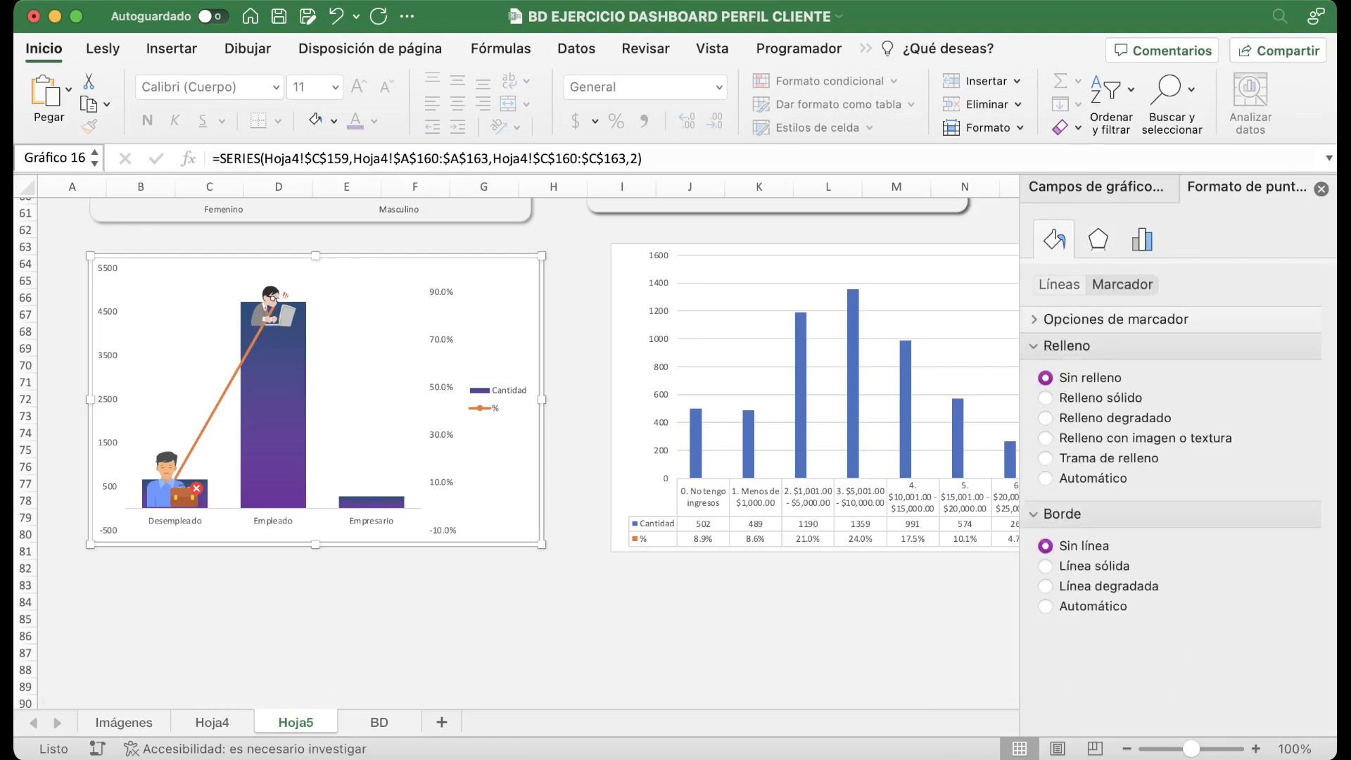
key(super+z)
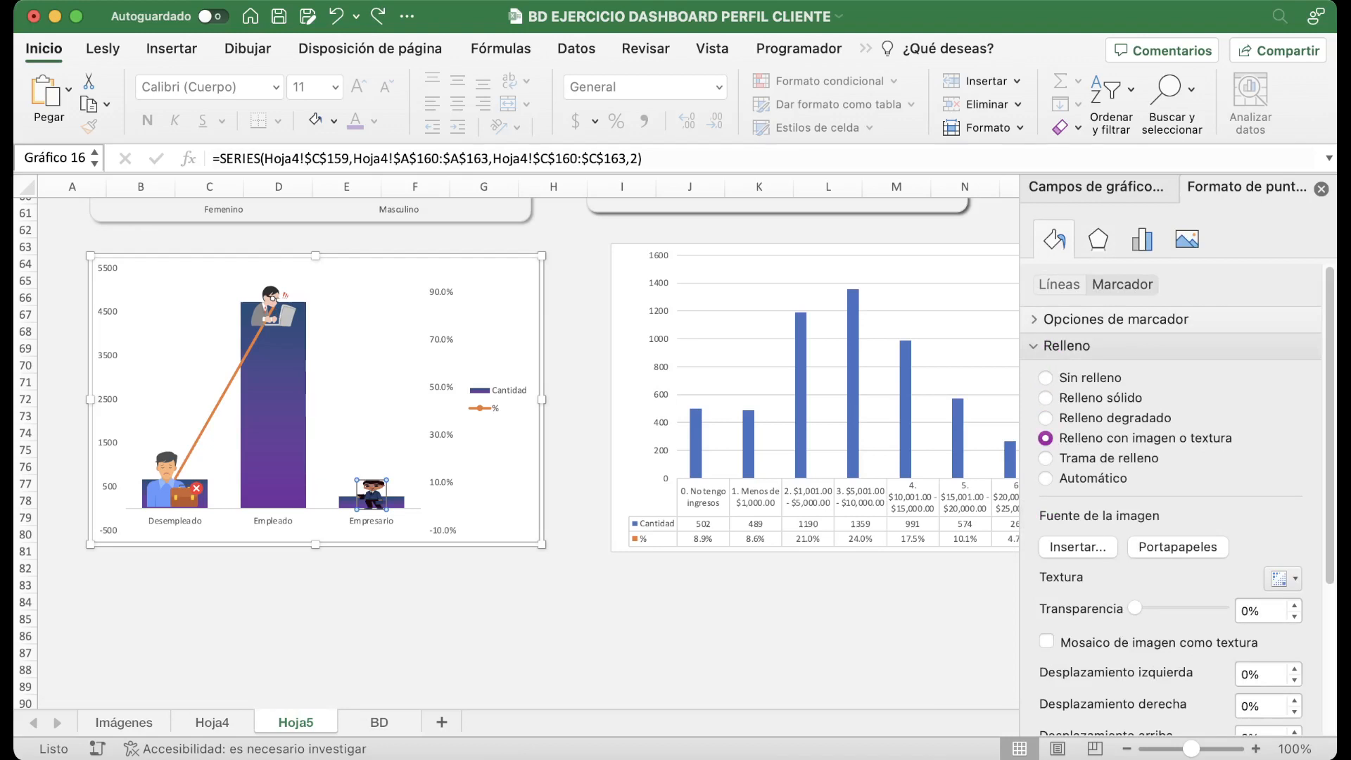
Set the % line segment leading to the Empleado point to Sin línea.
click(273, 306)
click(1060, 286)
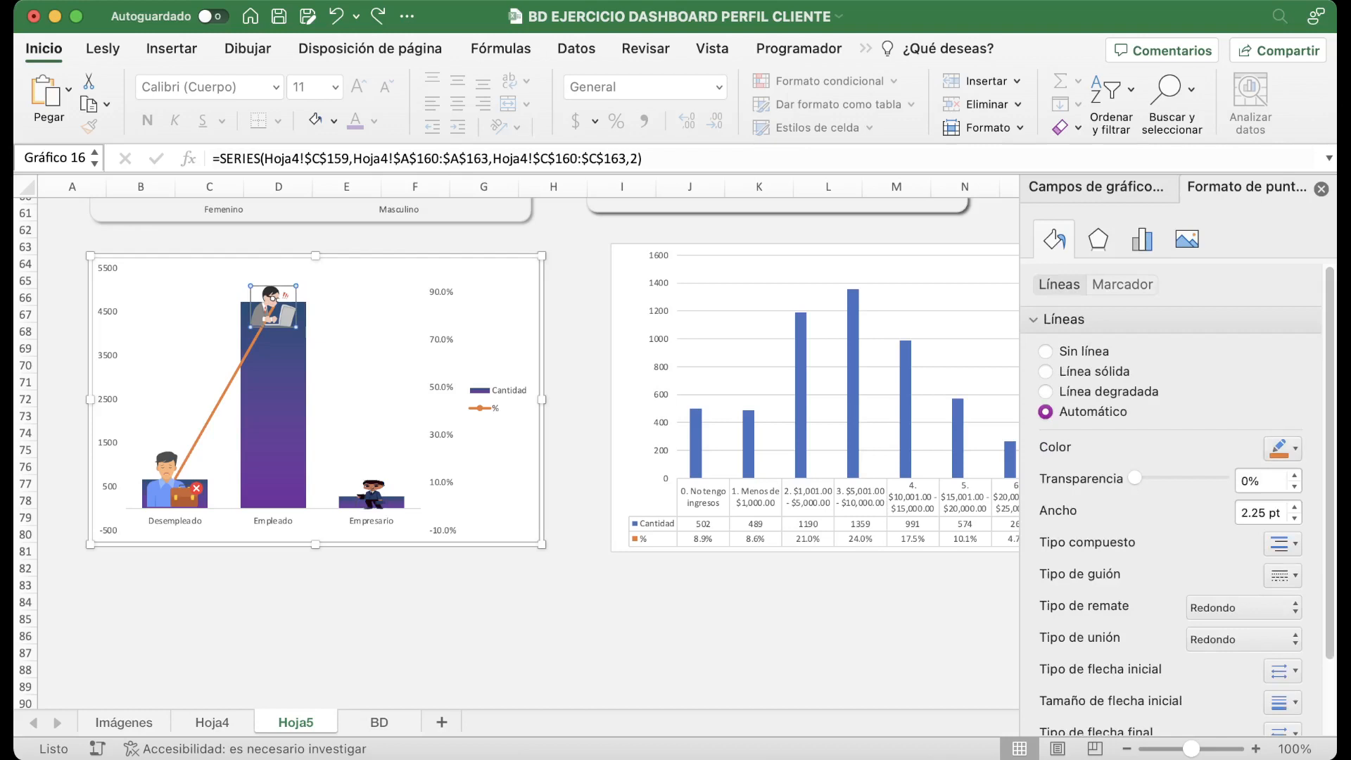
click(1046, 351)
click(347, 568)
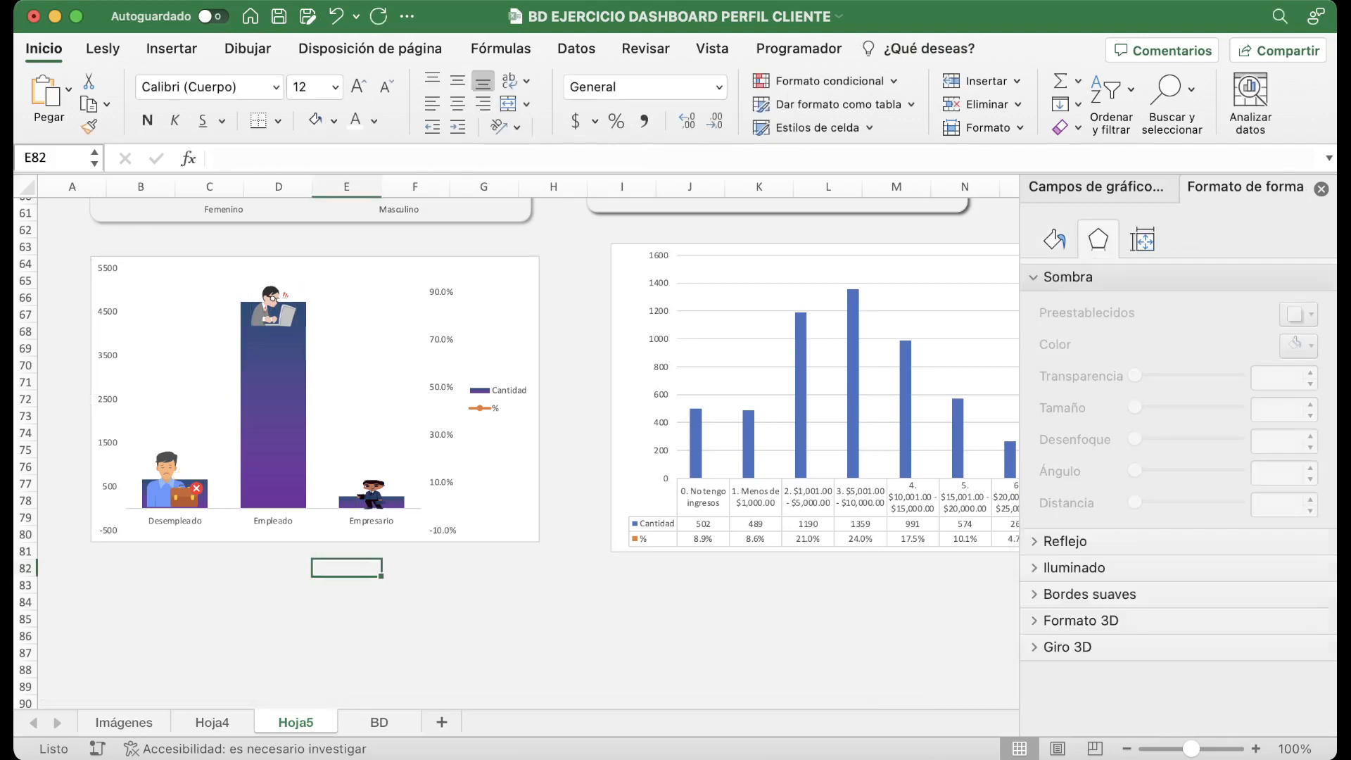
Delete the legend of the employment chart.
click(273, 308)
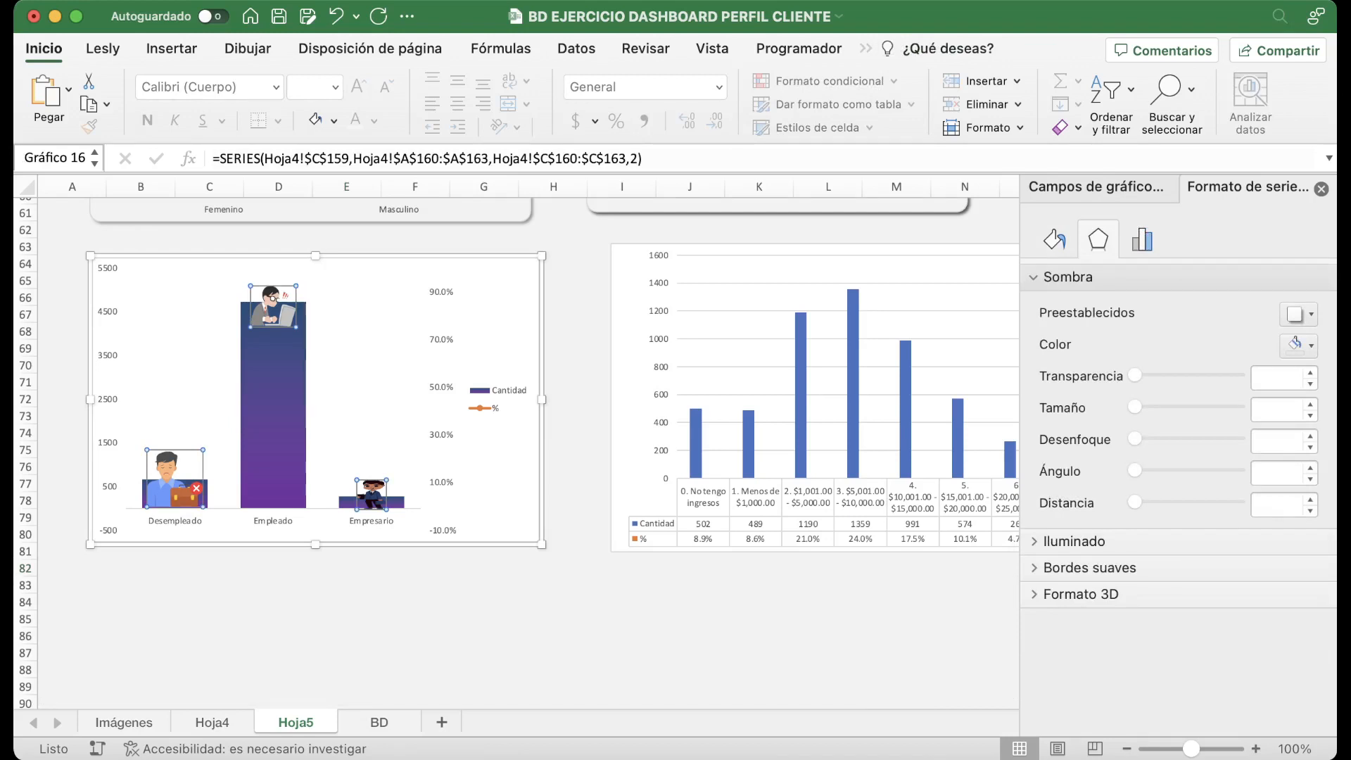
click(496, 398)
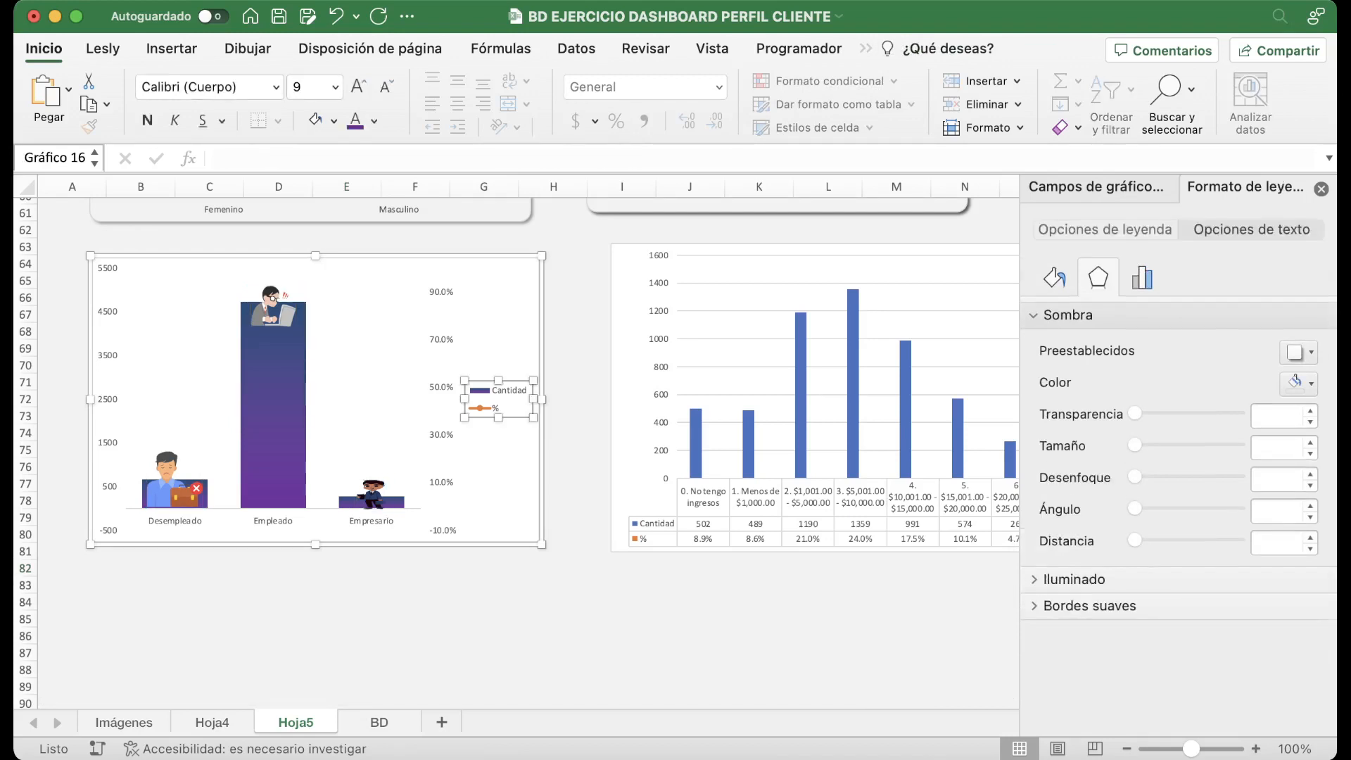
key(Delete)
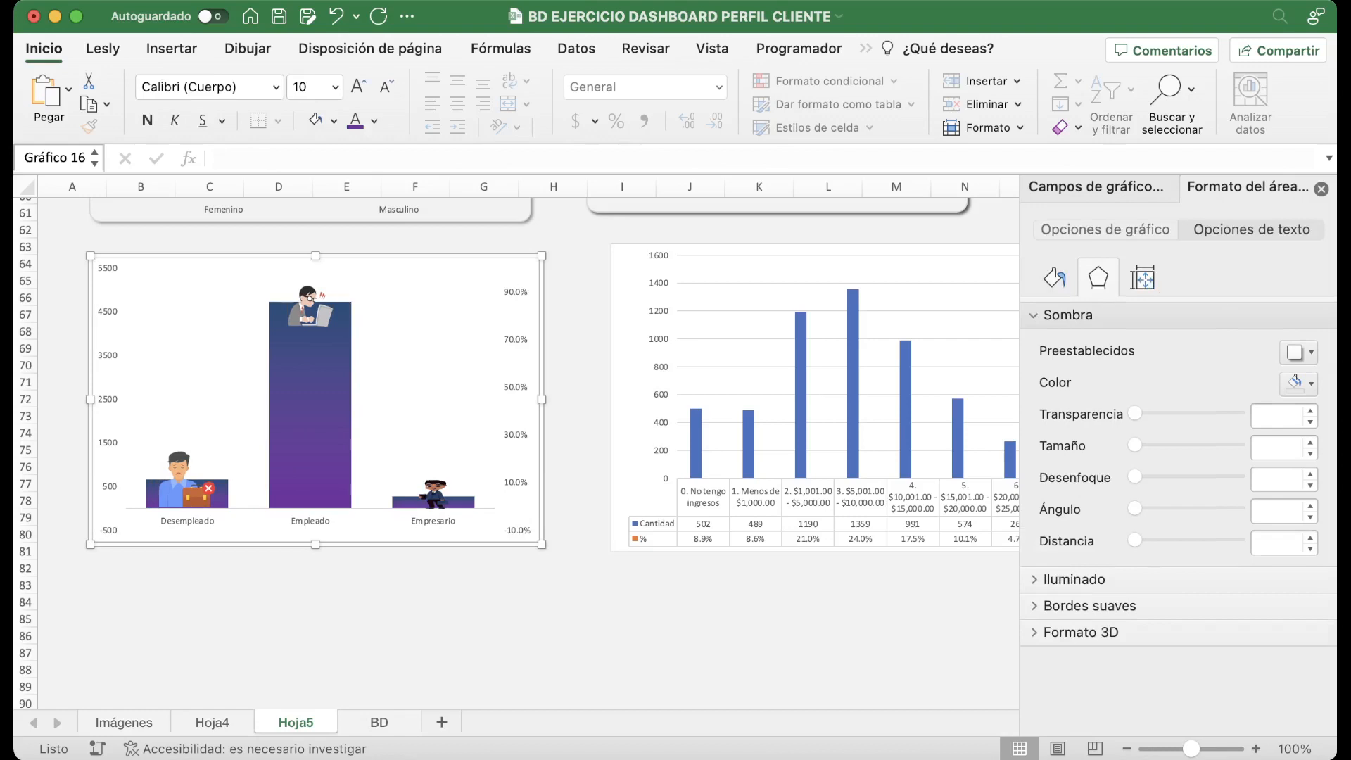
Add value labels to the % series, positioned Encima, in purple 10.5 pt text.
click(310, 307)
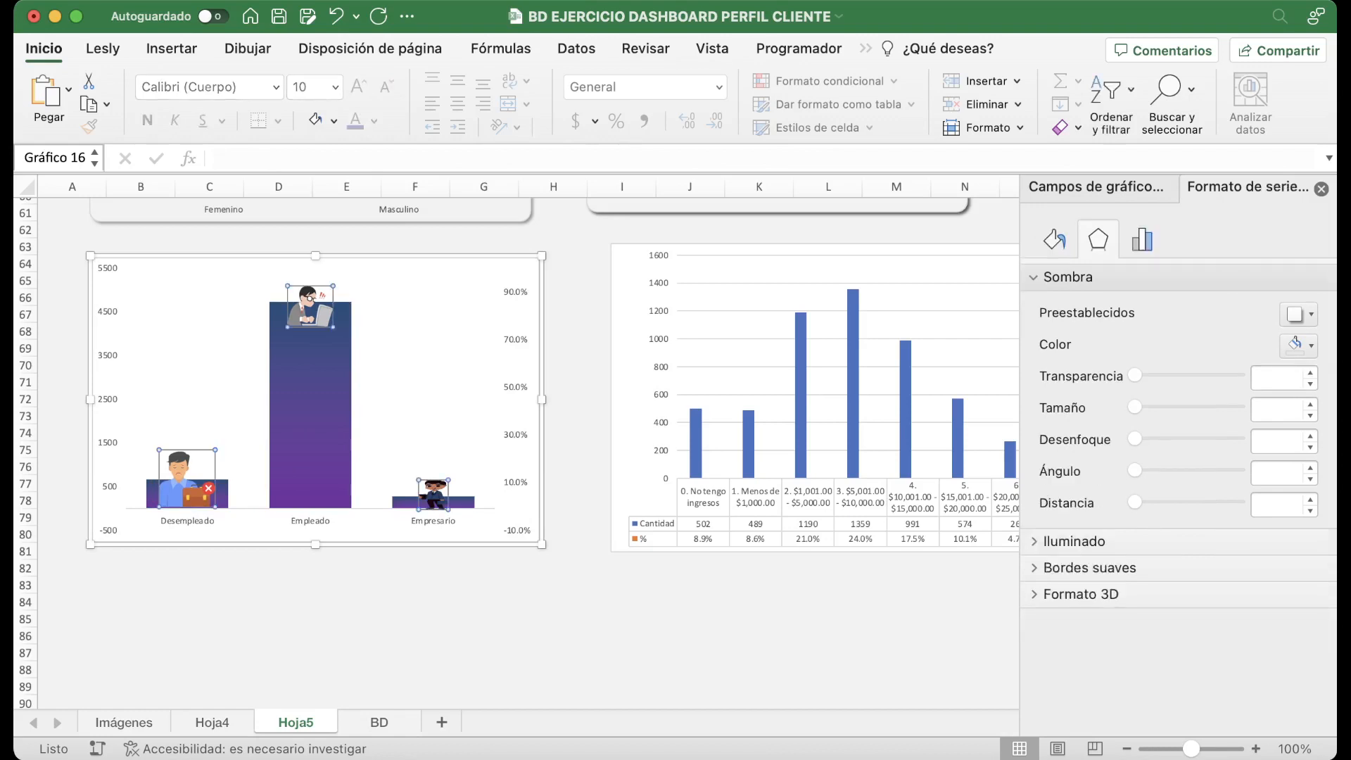
click(214, 479)
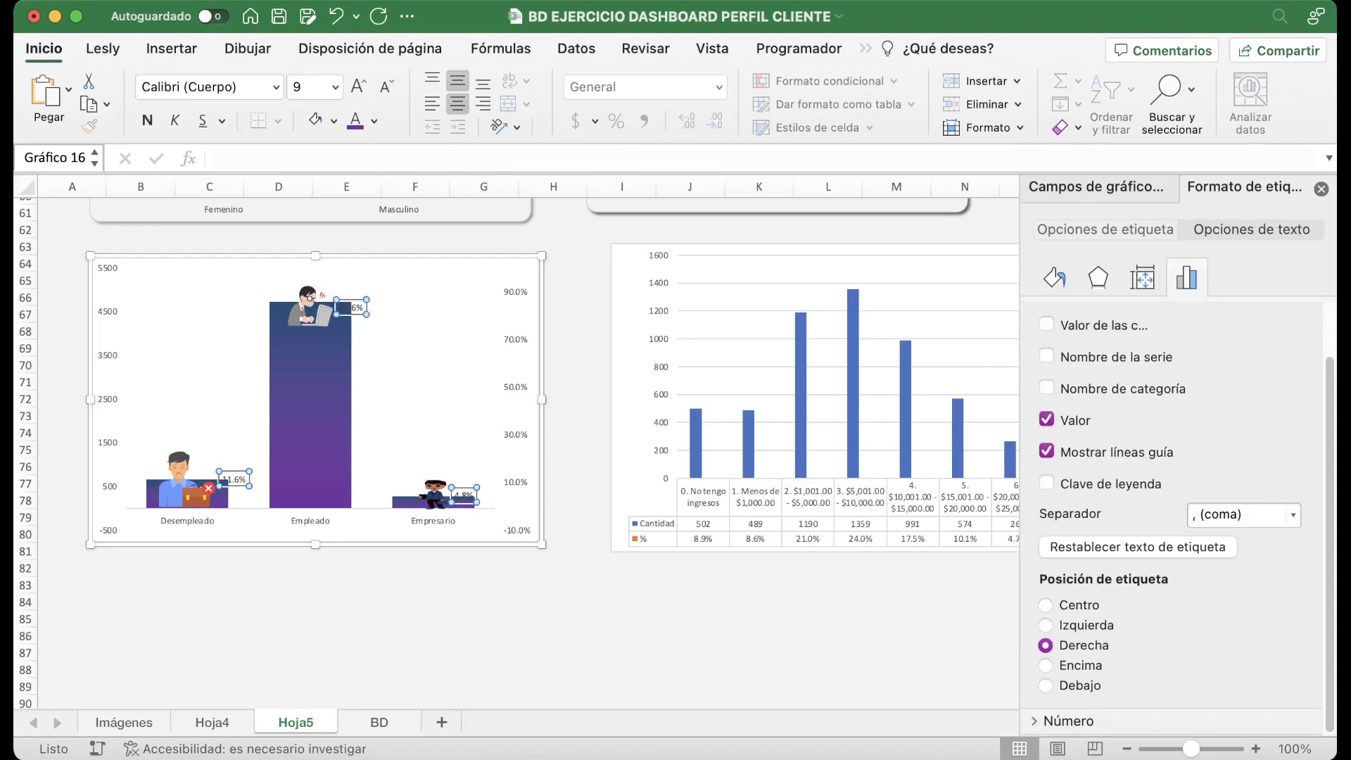
click(1046, 666)
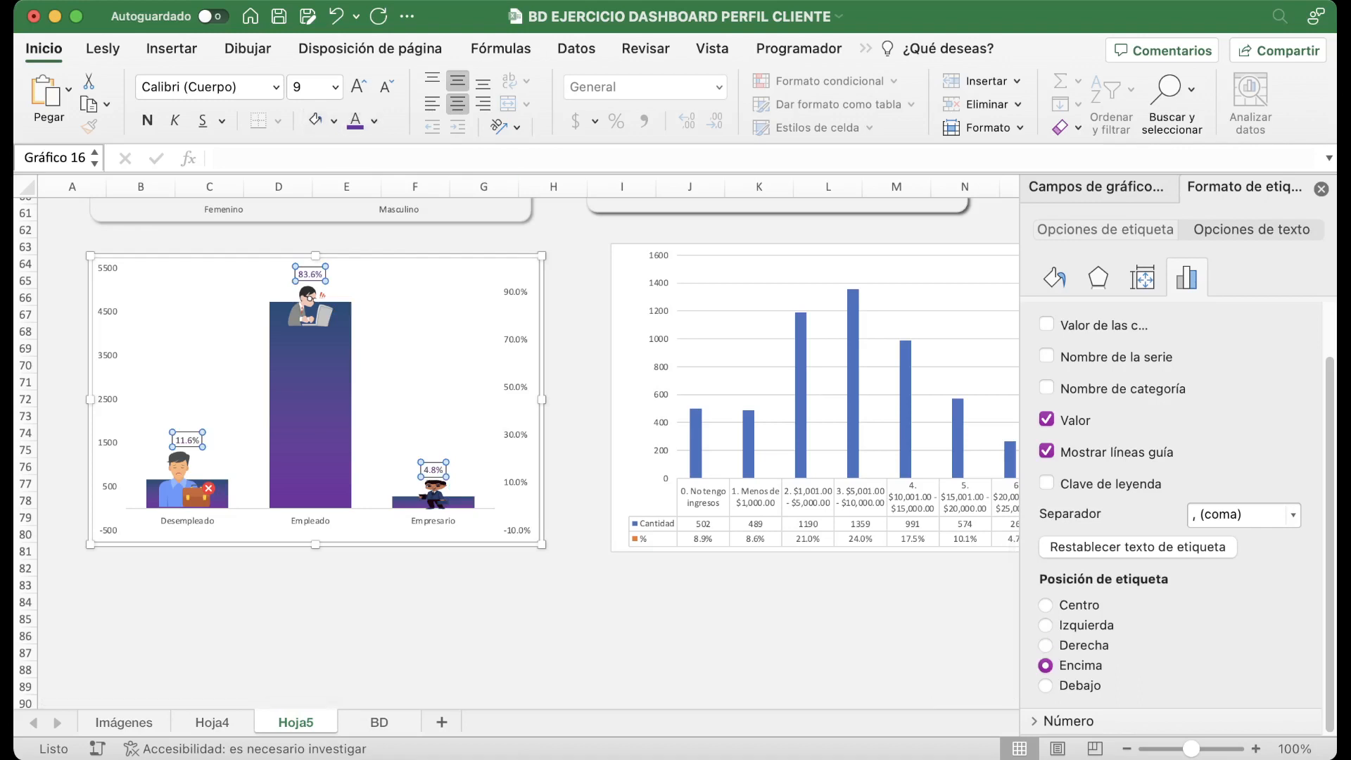
click(359, 86)
click(359, 87)
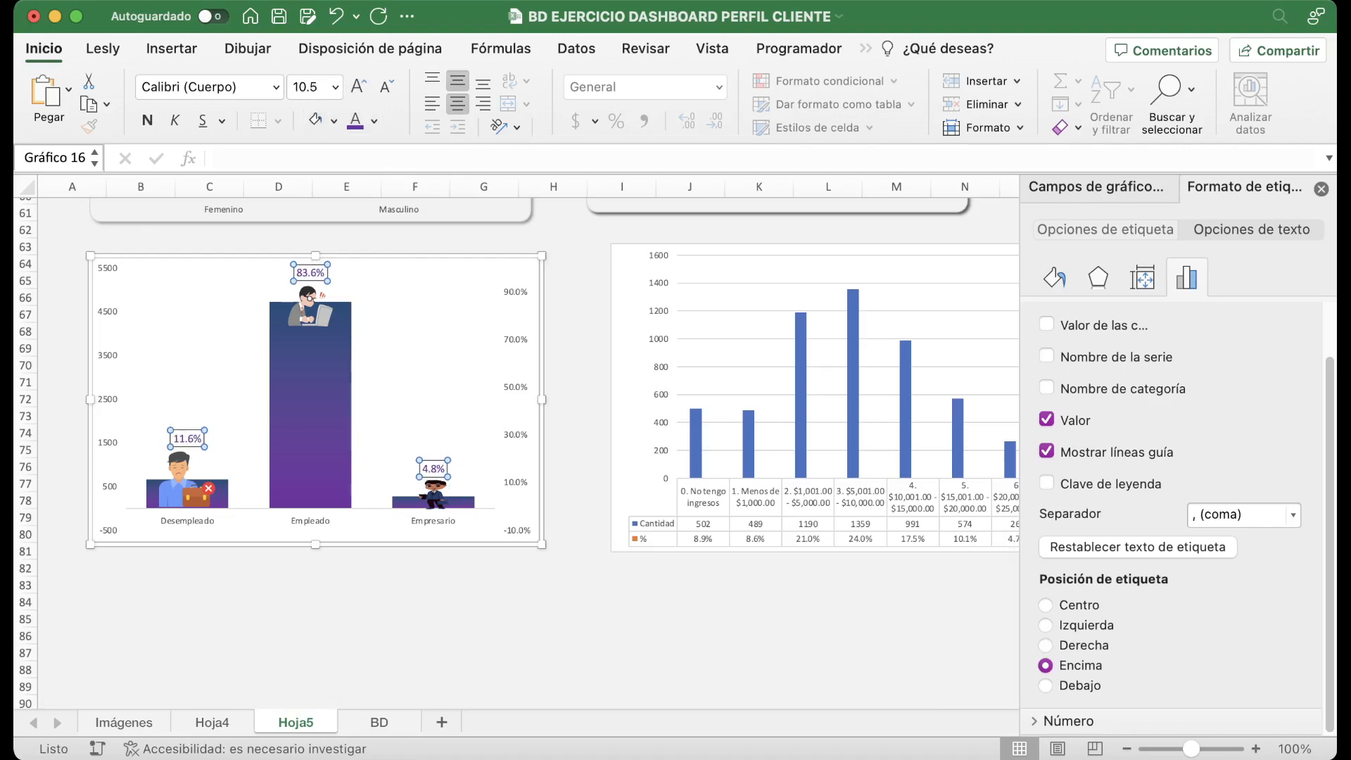
click(518, 271)
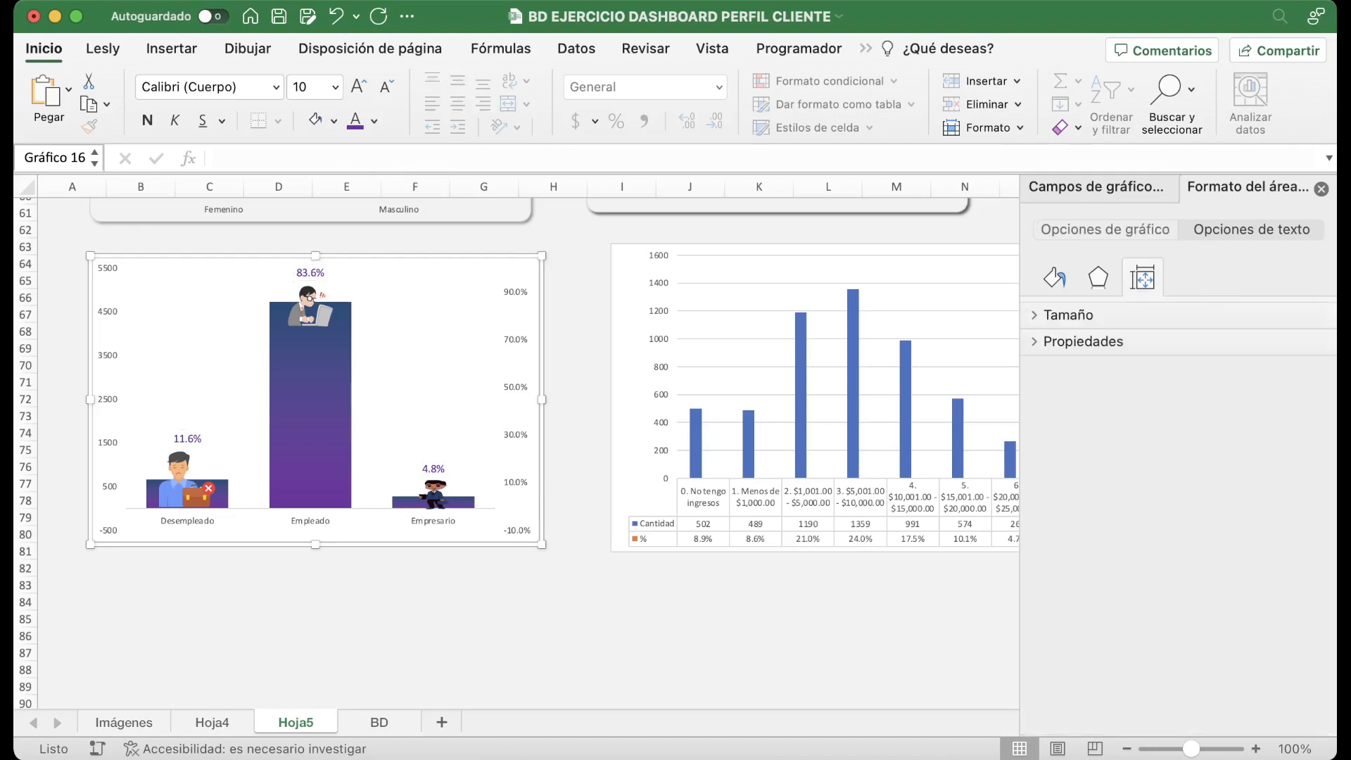
Add a title above the employment chart reading "Situación económica".
click(904, 72)
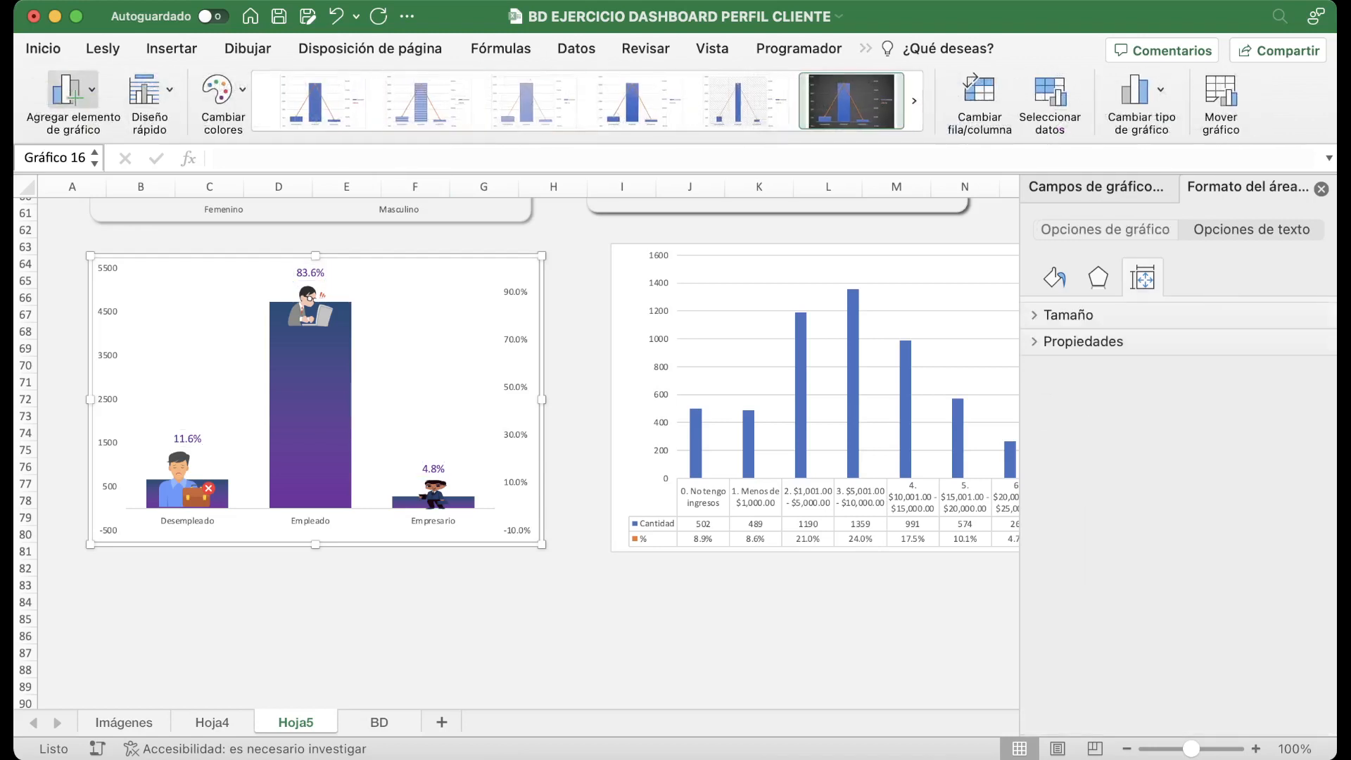
click(72, 90)
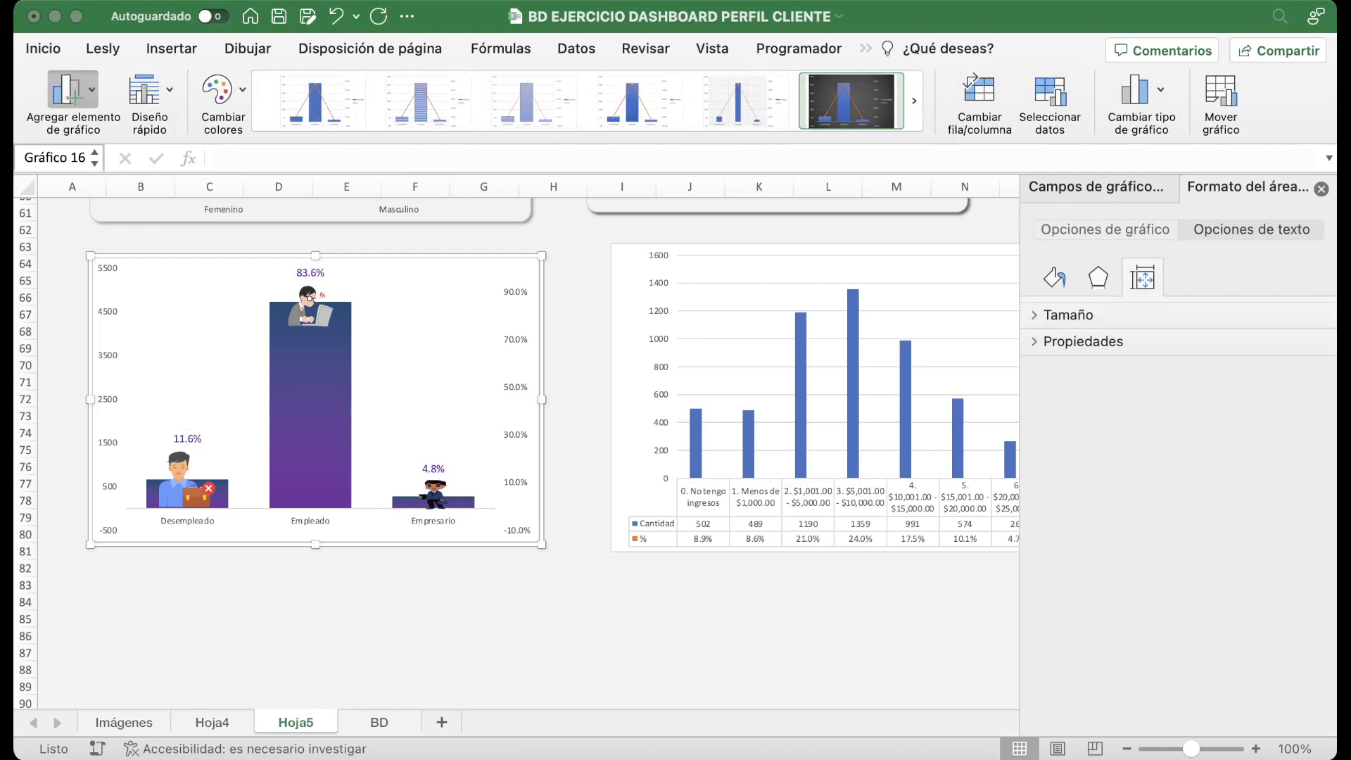
click(303, 194)
triple_click(312, 274)
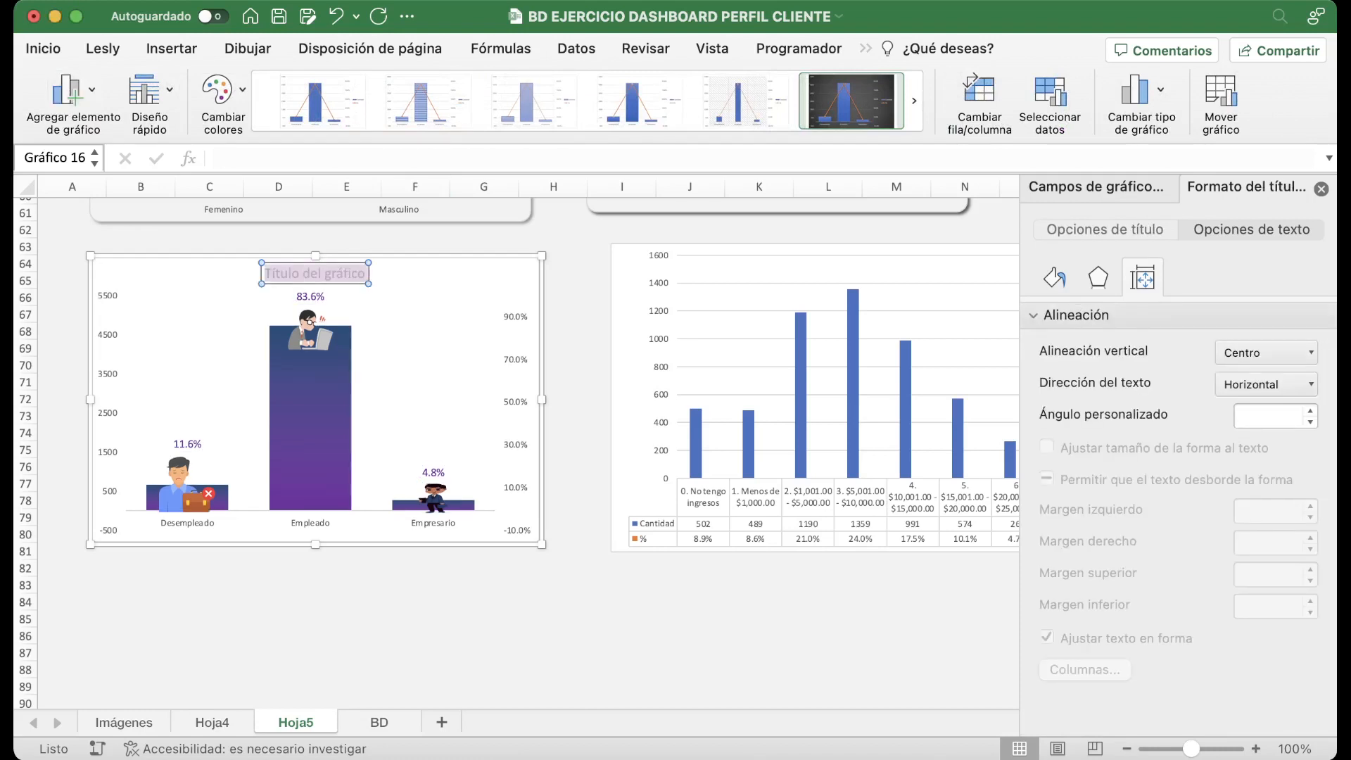
text(Sit)
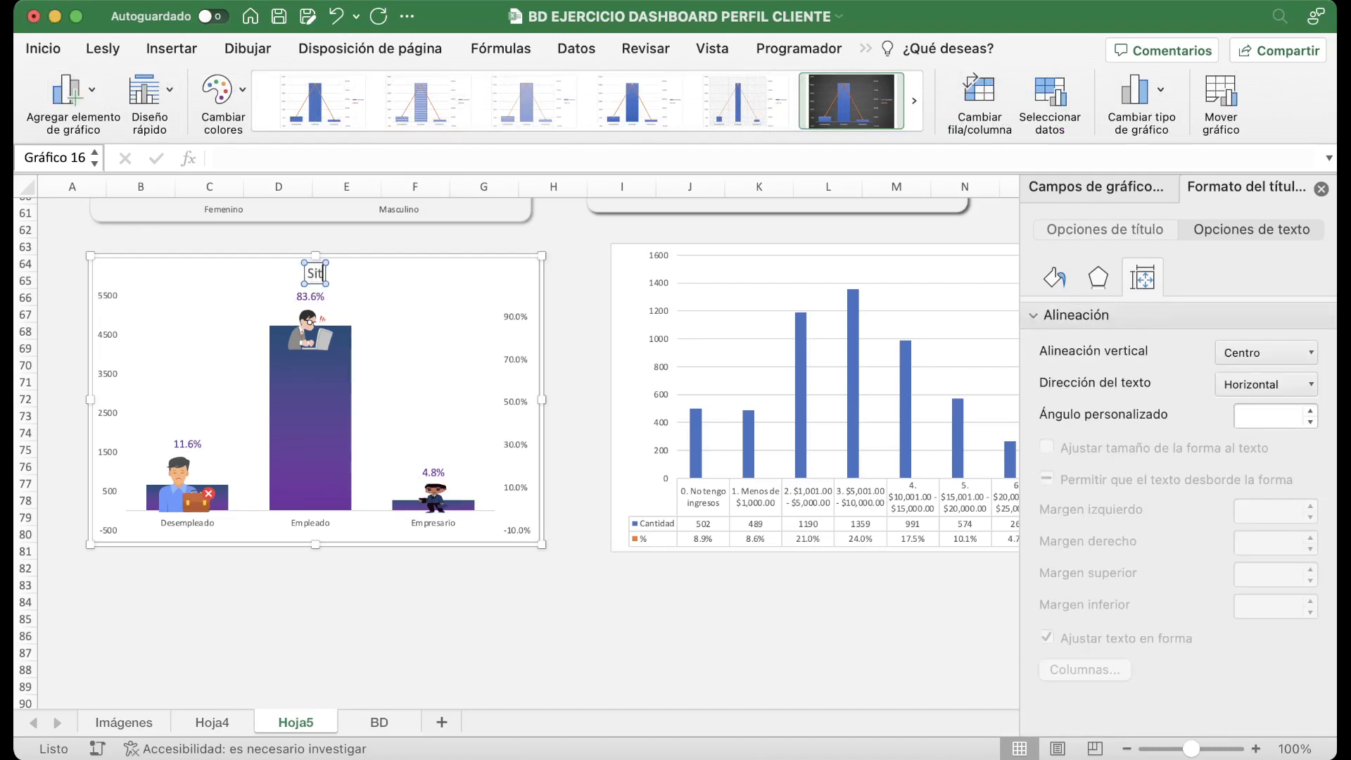
text(uación económica)
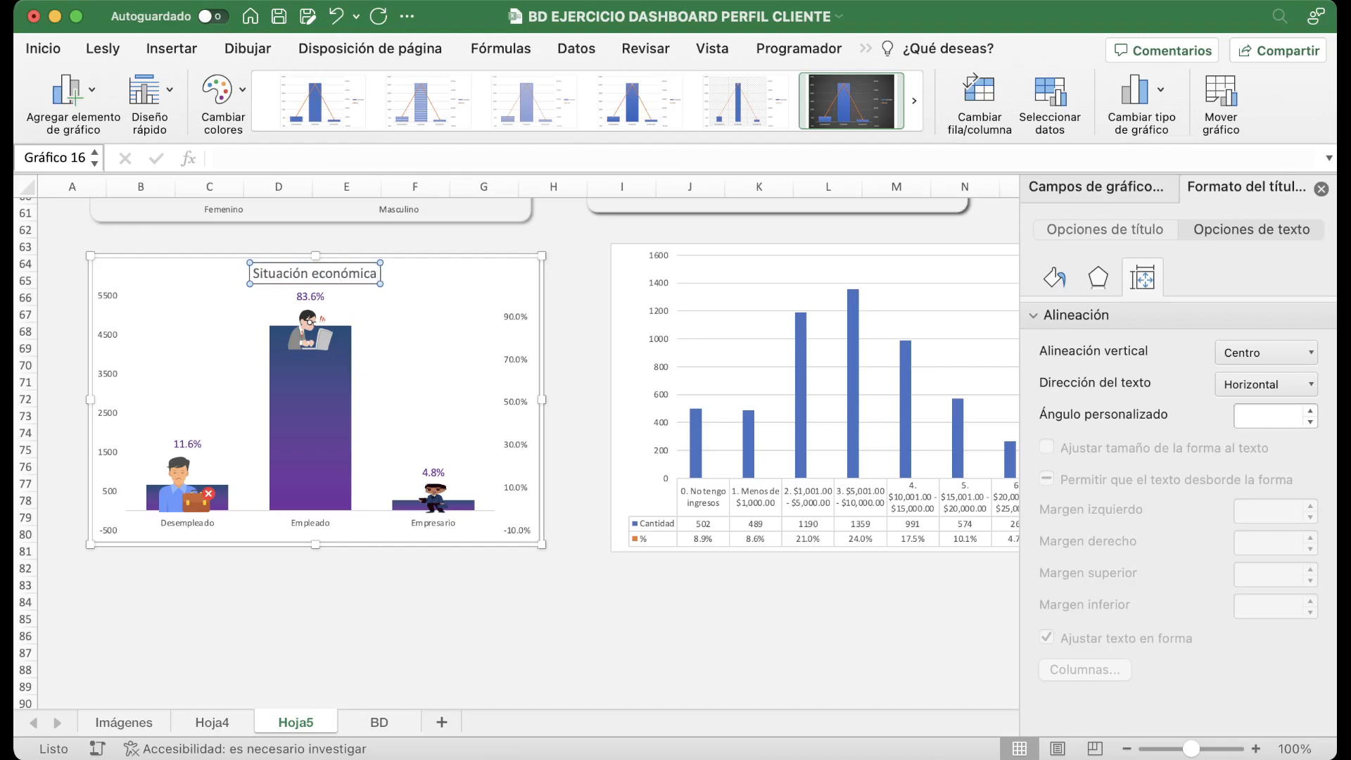
click(431, 281)
Color the "Situación económica" title text purple.
click(315, 274)
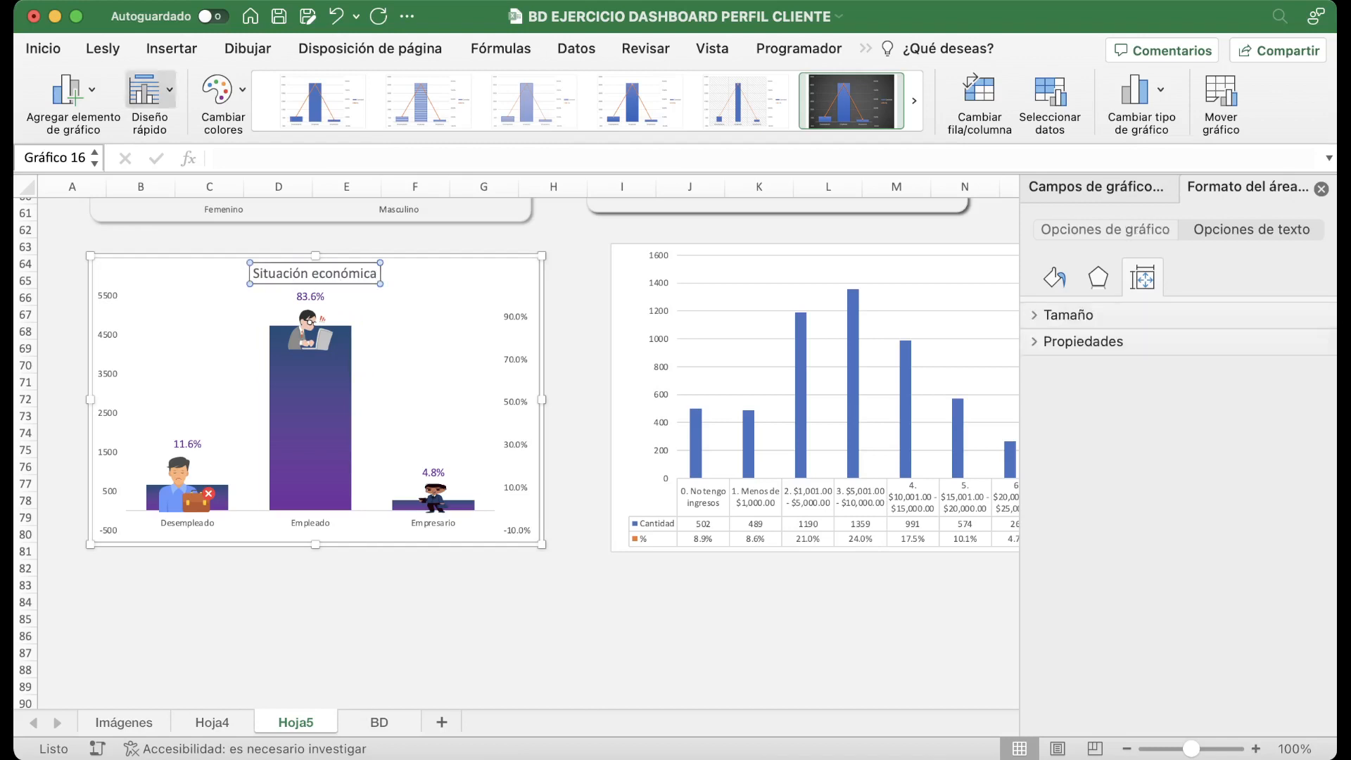
click(43, 49)
click(355, 121)
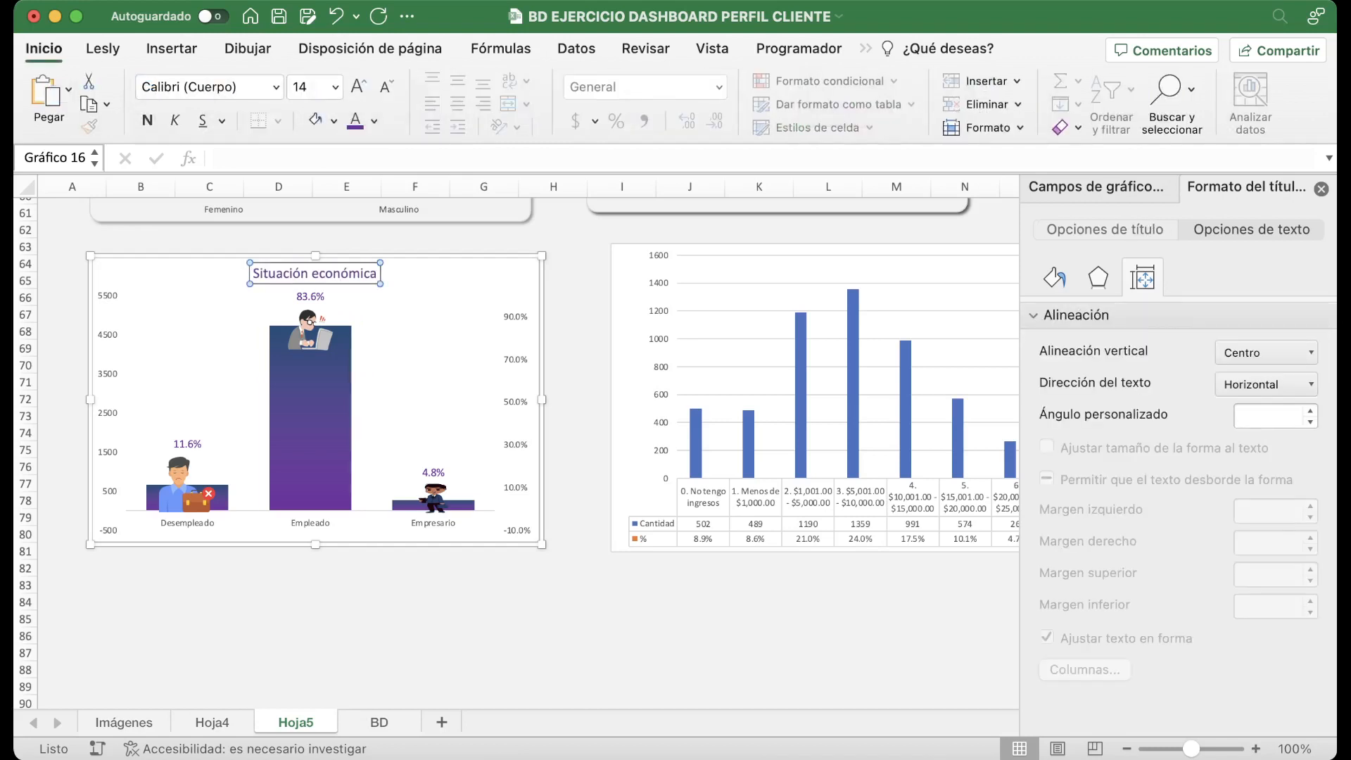
Remove the background fill of the "Situación económica" chart area and give it rounded corners.
click(430, 281)
click(1054, 278)
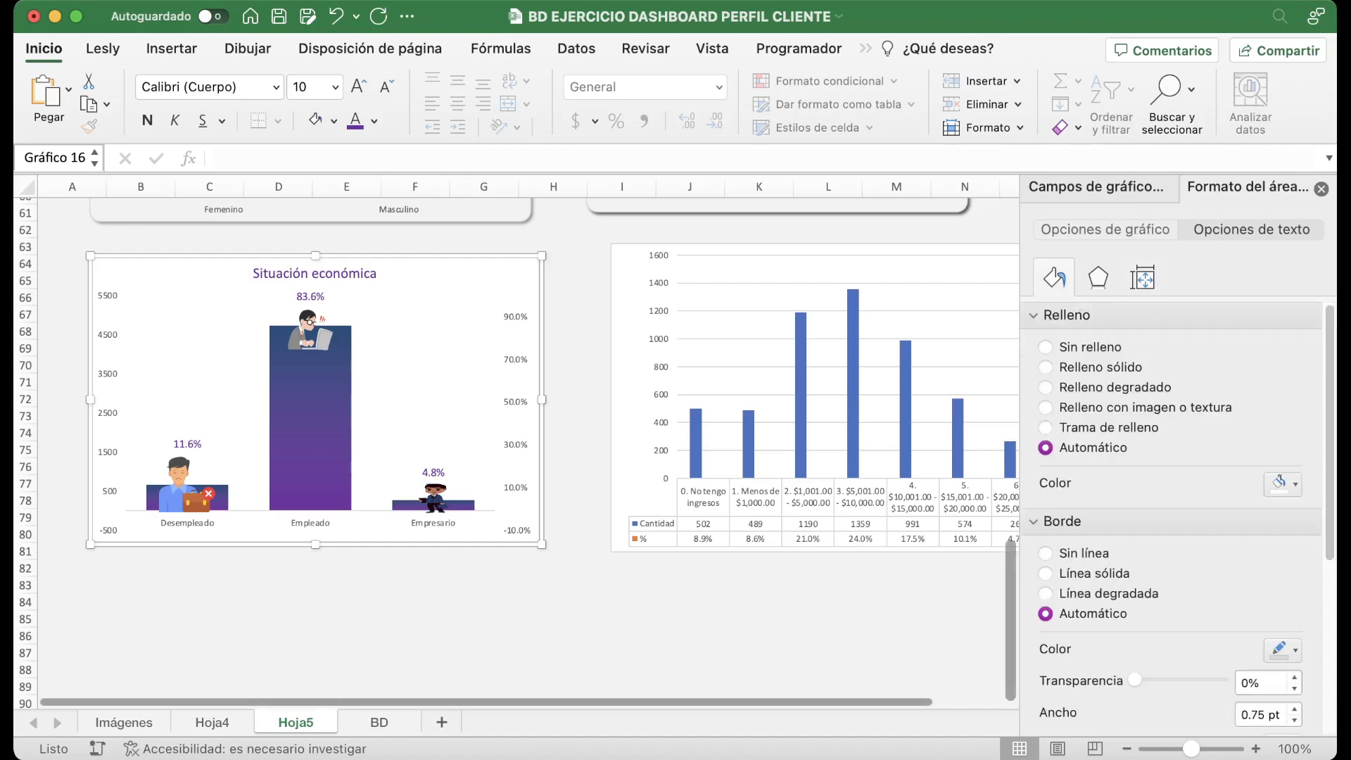
scroll(1172, 493, down, 5)
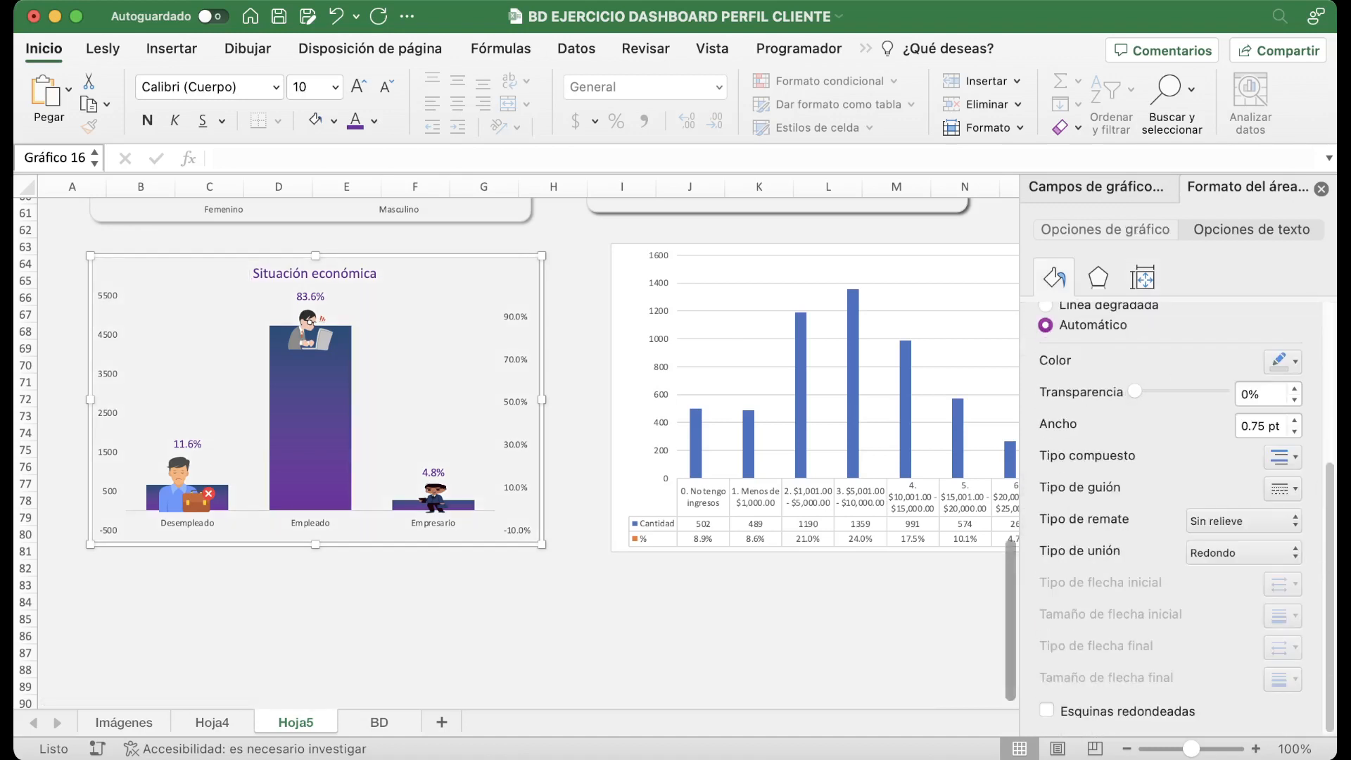
click(1047, 710)
Apply a preset outer shadow to the "Situación económica" chart area.
click(1098, 277)
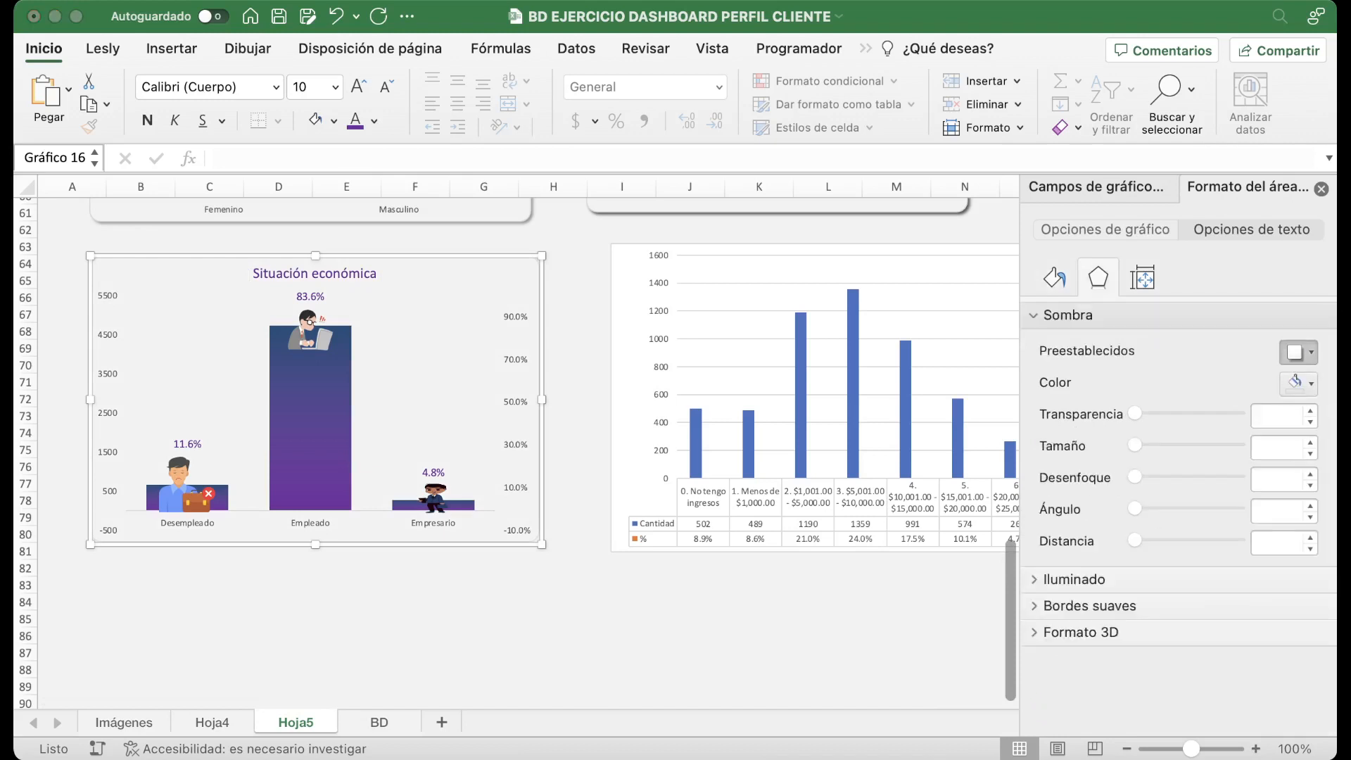
click(1196, 450)
click(415, 601)
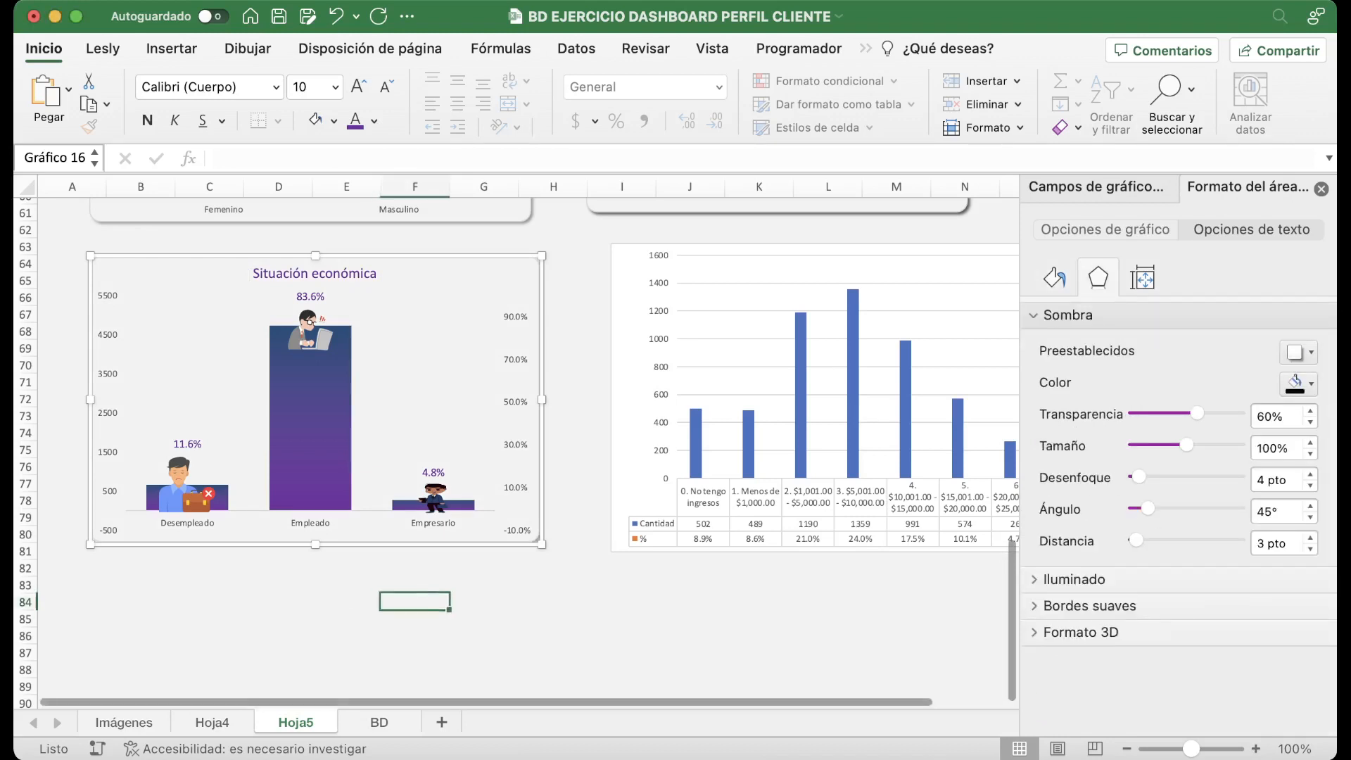
Hide both vertical axes' labels in the "Situación económica" chart by coloring their text to match the light background.
click(515, 402)
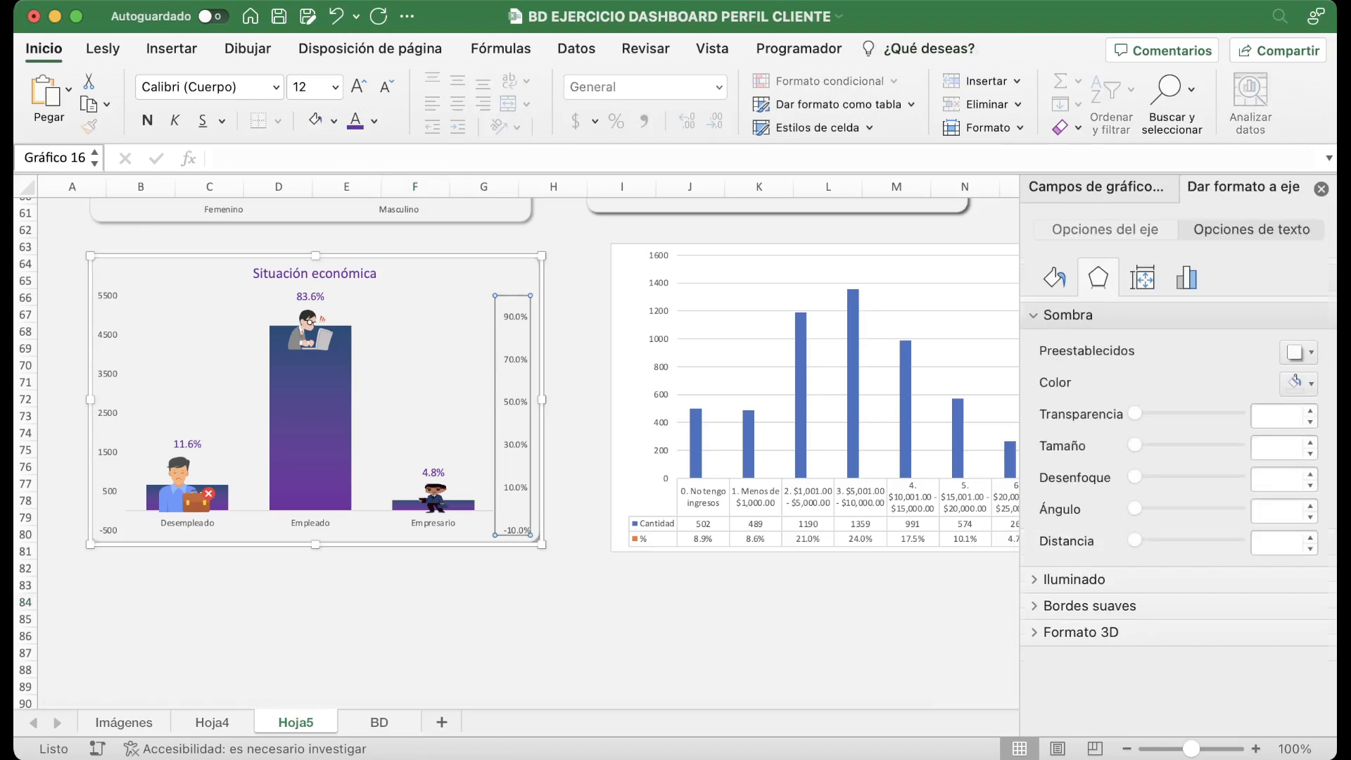
click(374, 121)
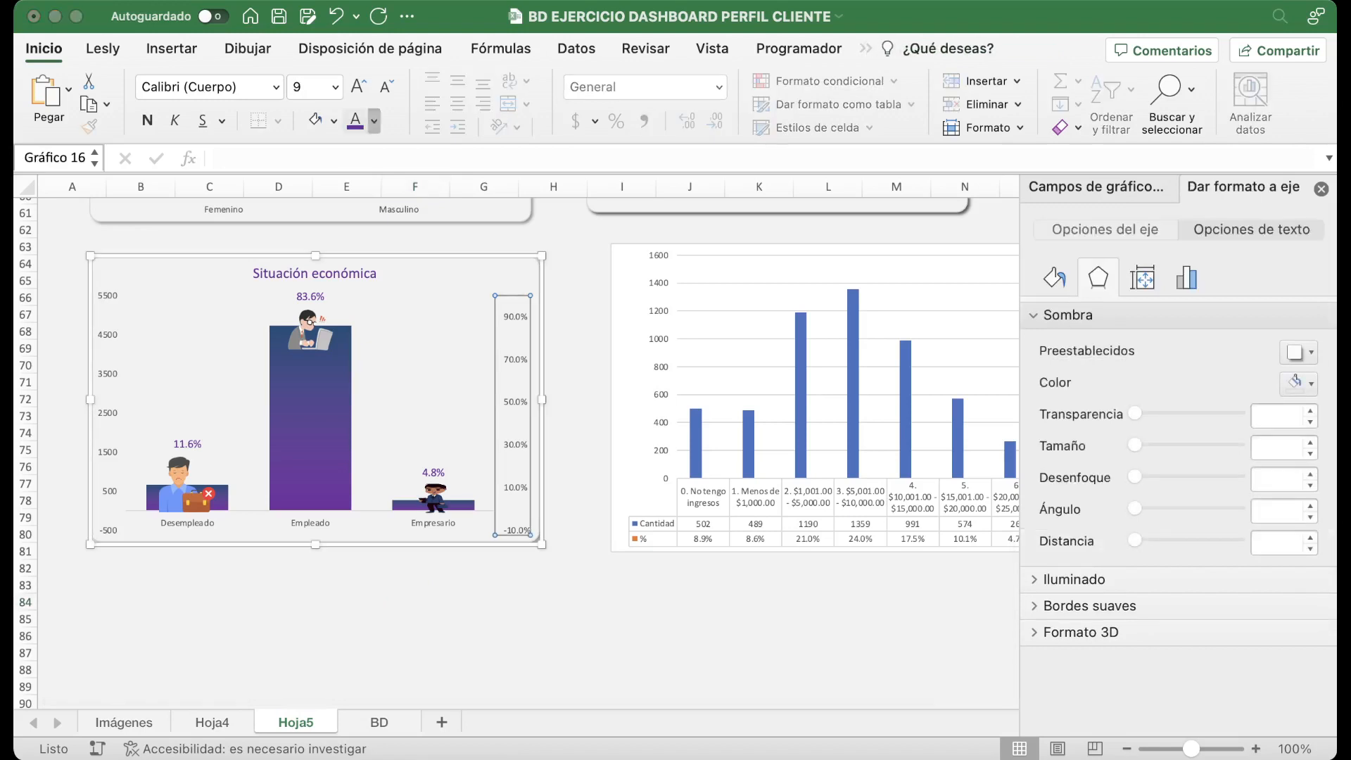
click(360, 202)
click(109, 413)
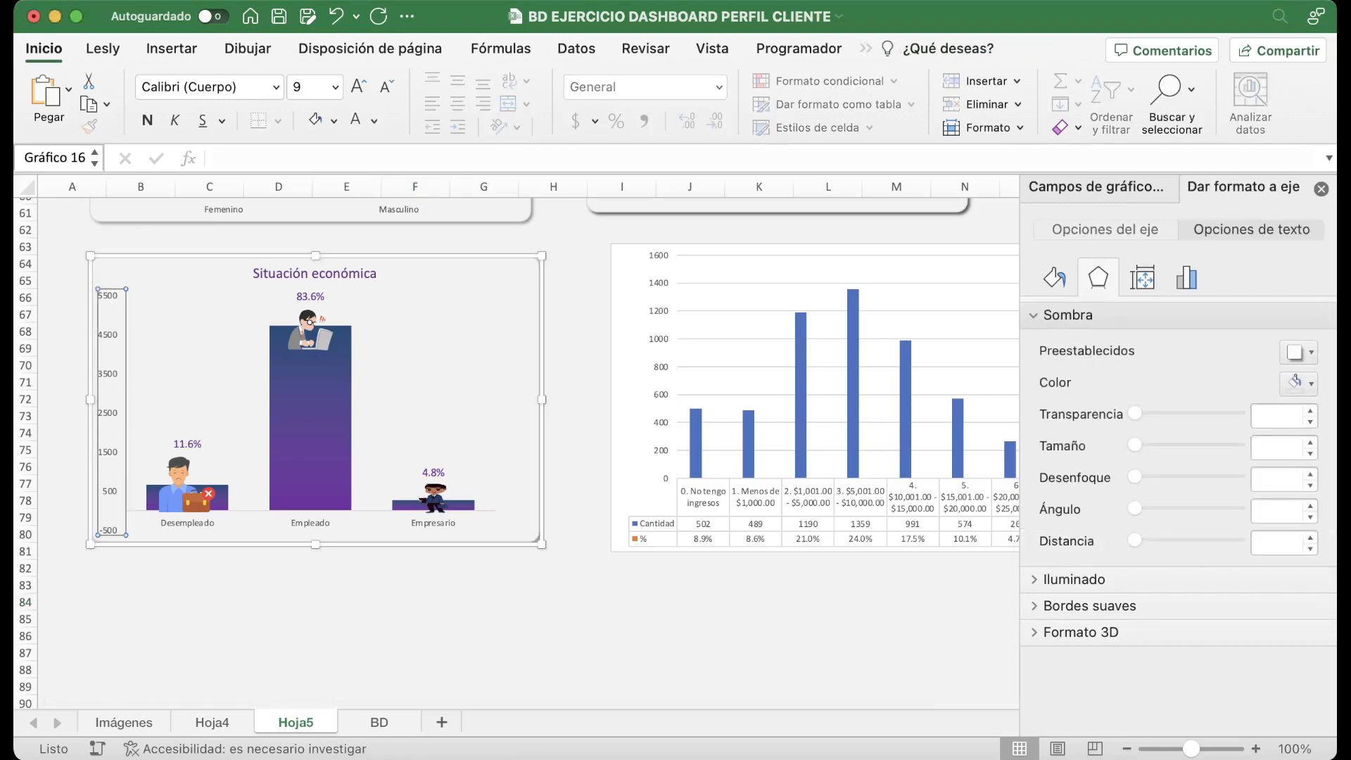
click(356, 121)
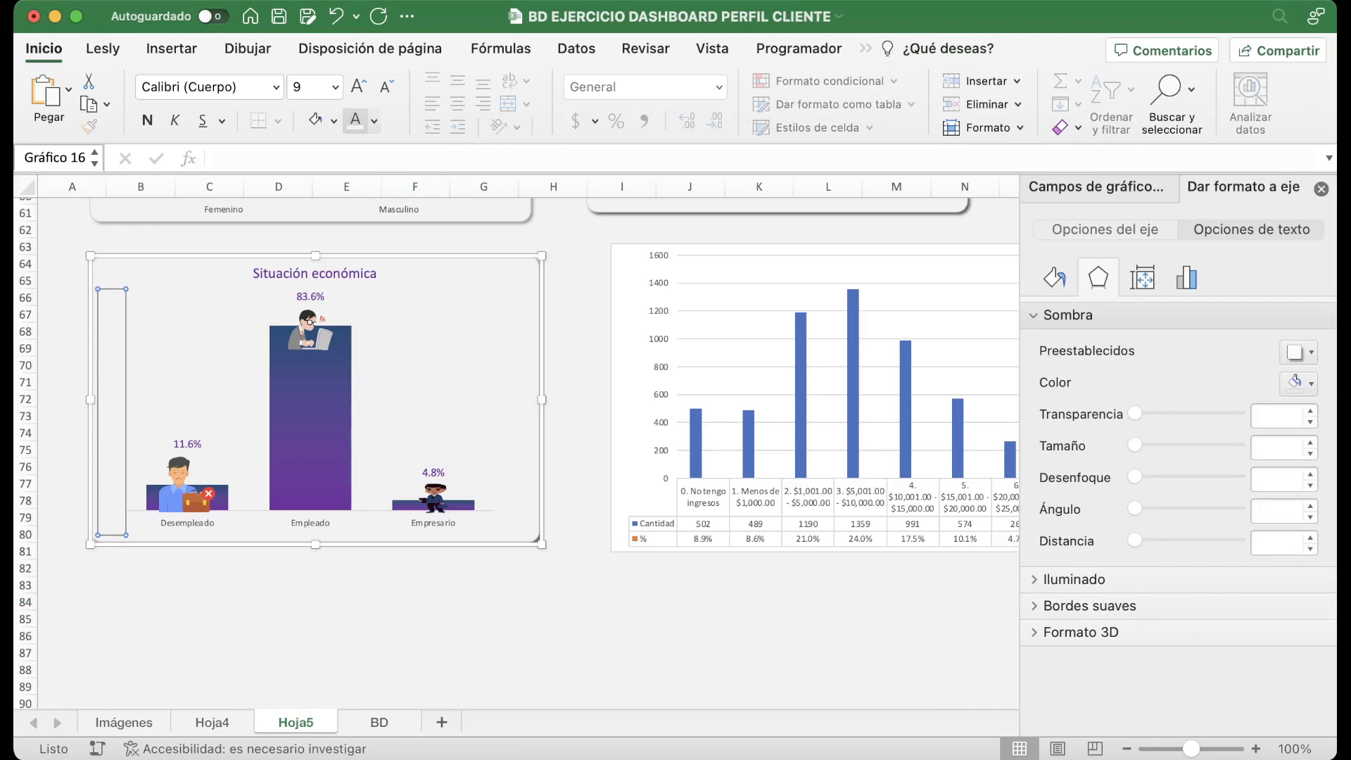
click(394, 373)
click(519, 352)
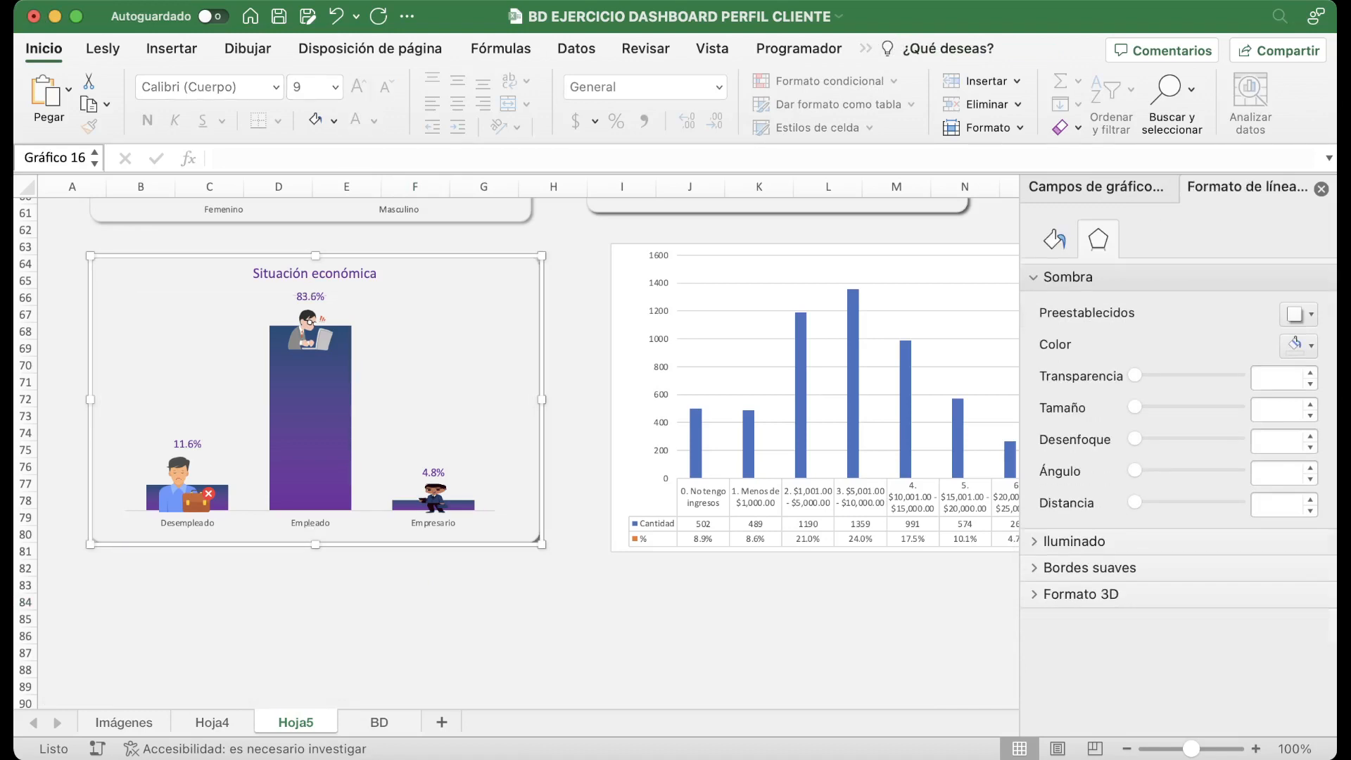
Move the income chart closer to the "Situación económica" chart, aligned under the marital status donut, and close the formatting options.
scroll(520, 453, up, 3)
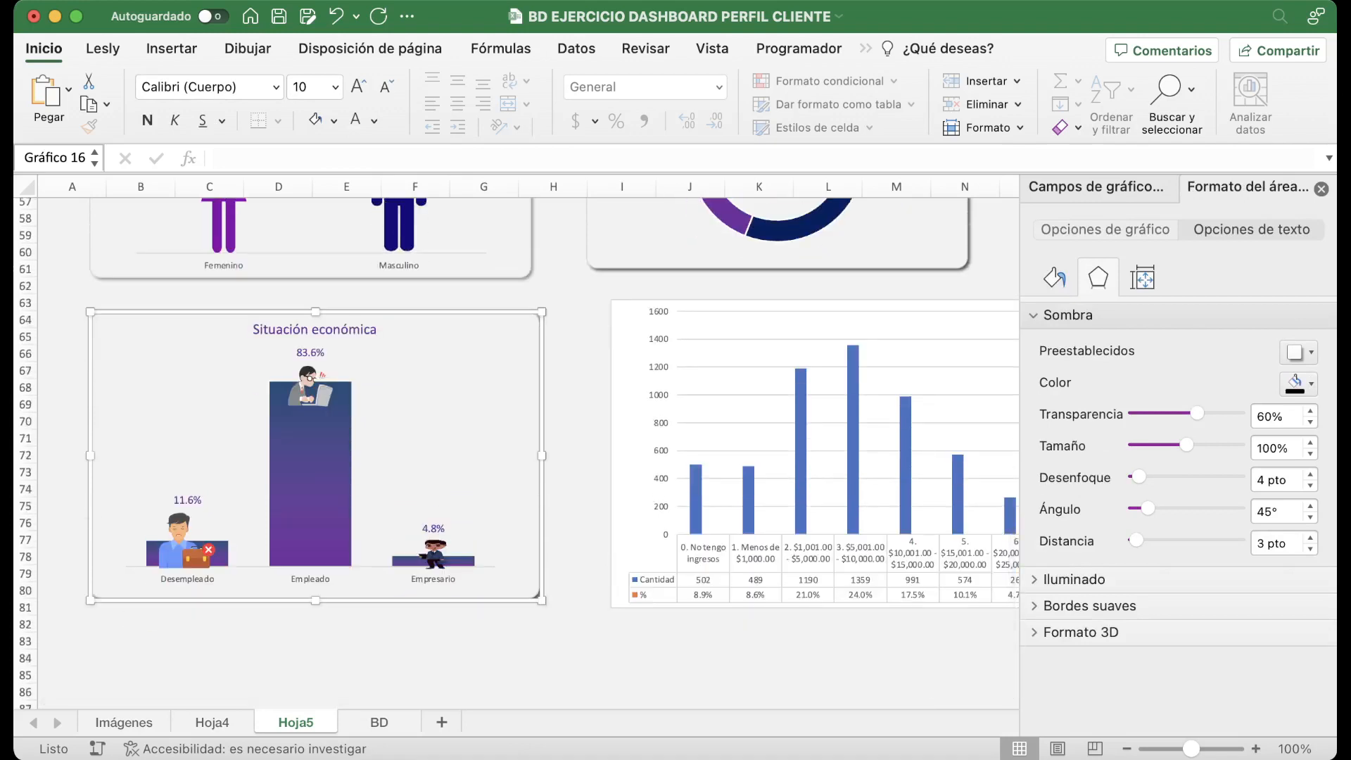
drag(629, 359, 604, 360)
click(1322, 188)
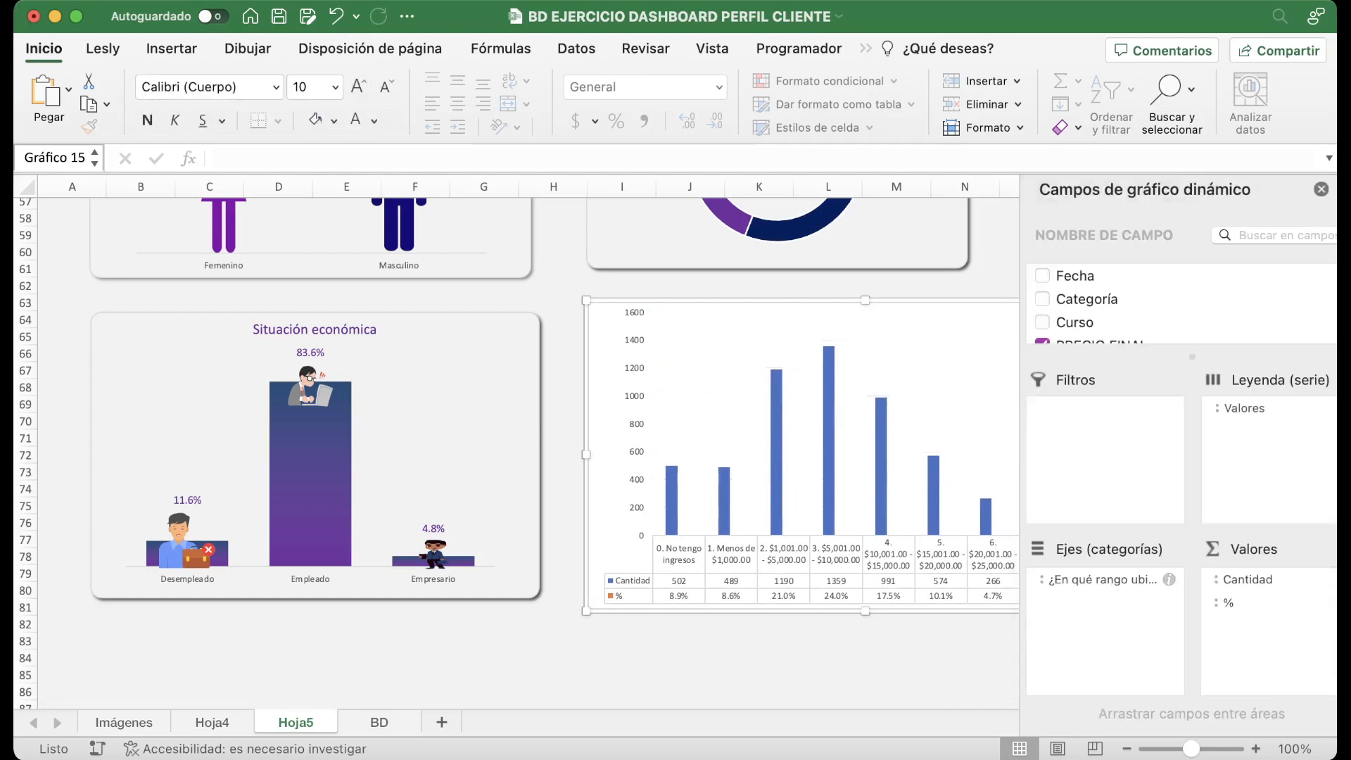
Set the gap width (Ancho de rango) of the income chart's Cantidad columns to 50%.
click(830, 441)
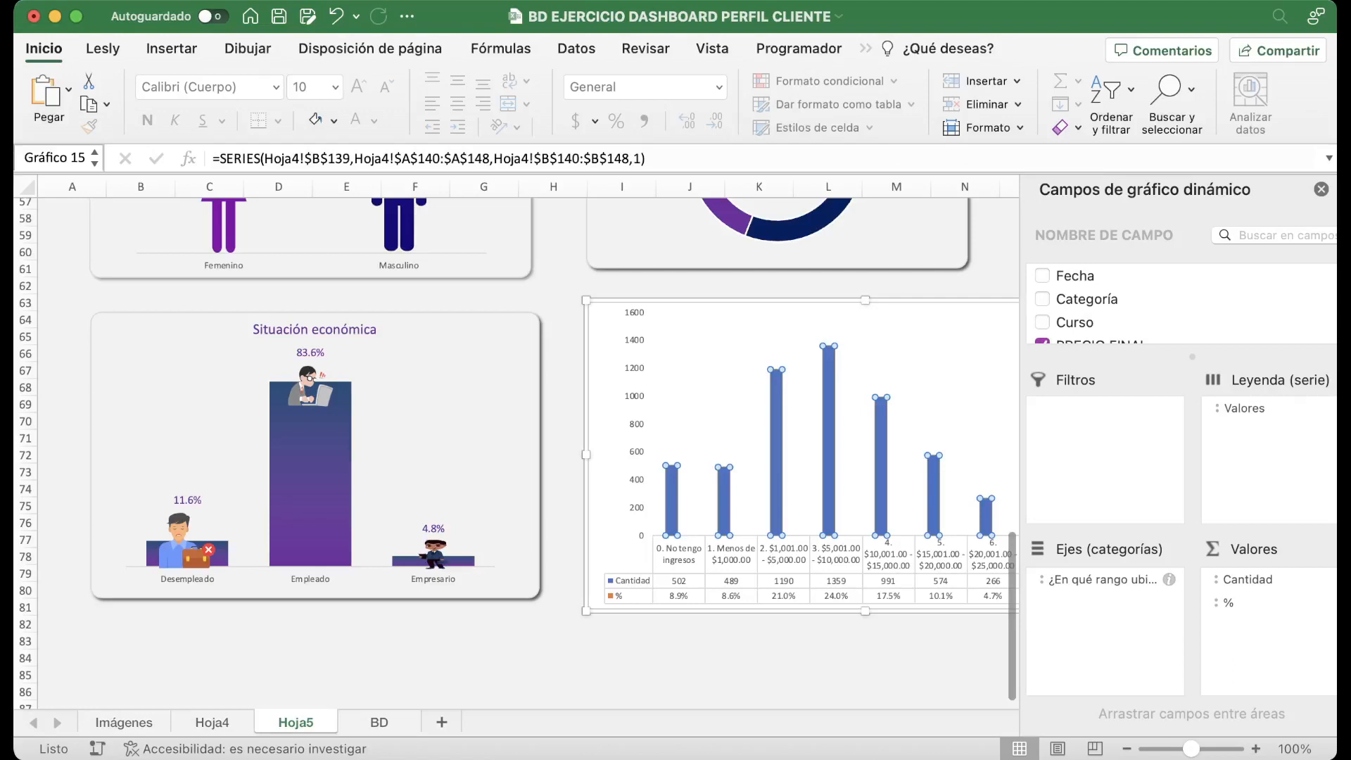
key(super+1)
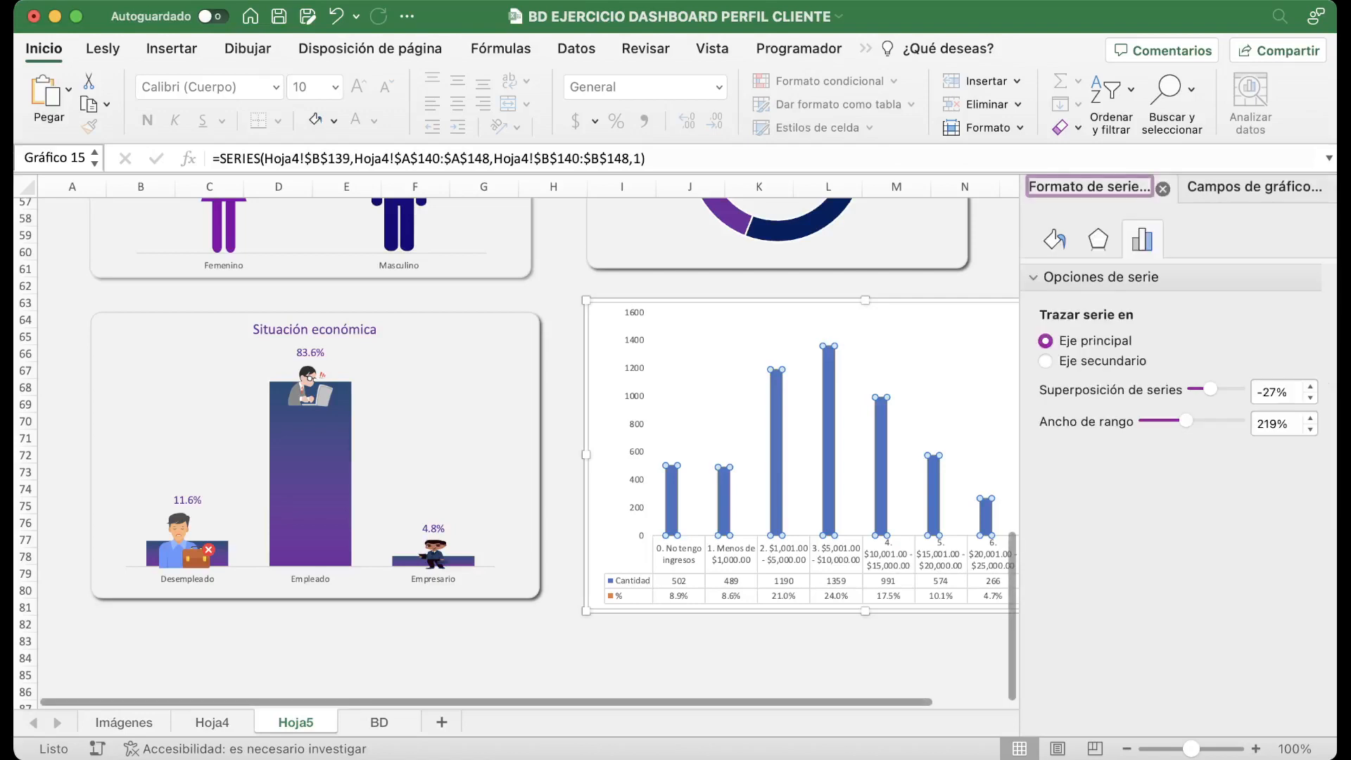
double_click(1269, 424)
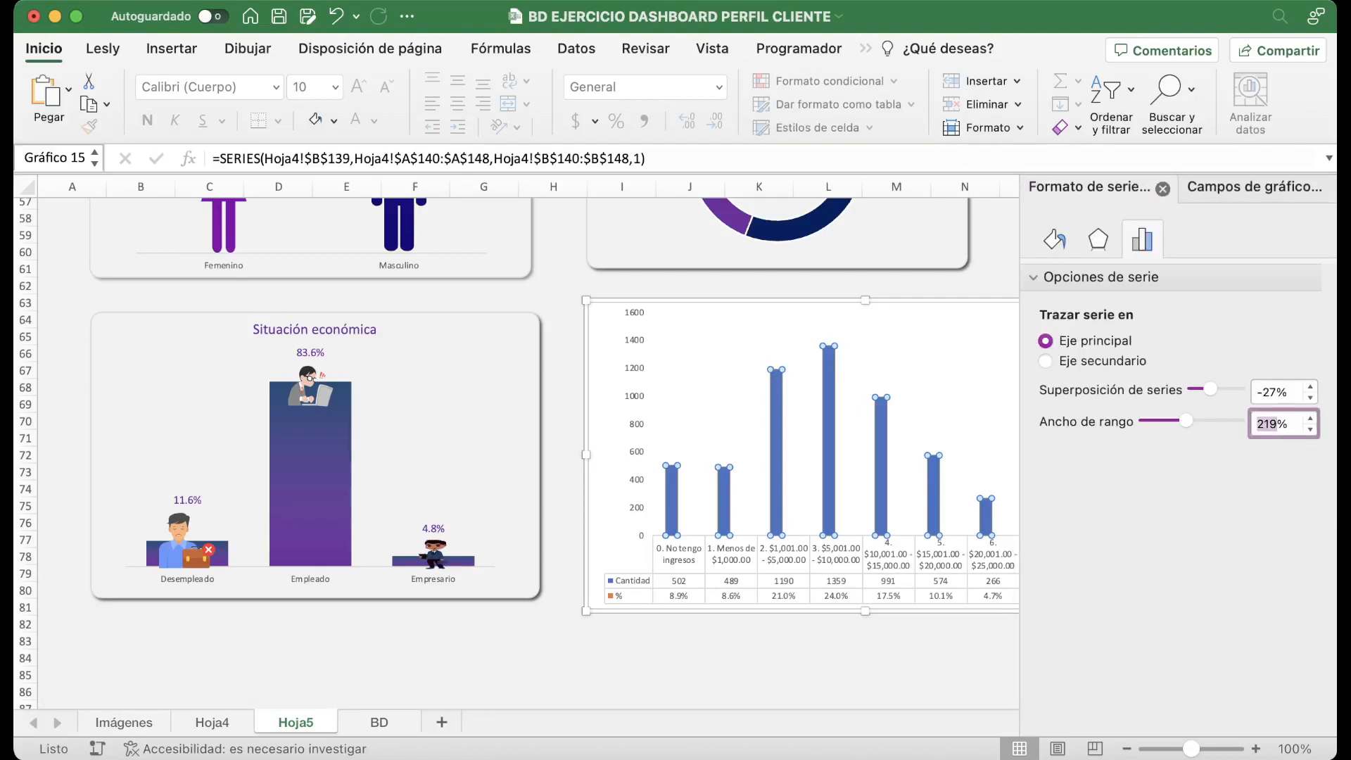
text(50)
key(Return)
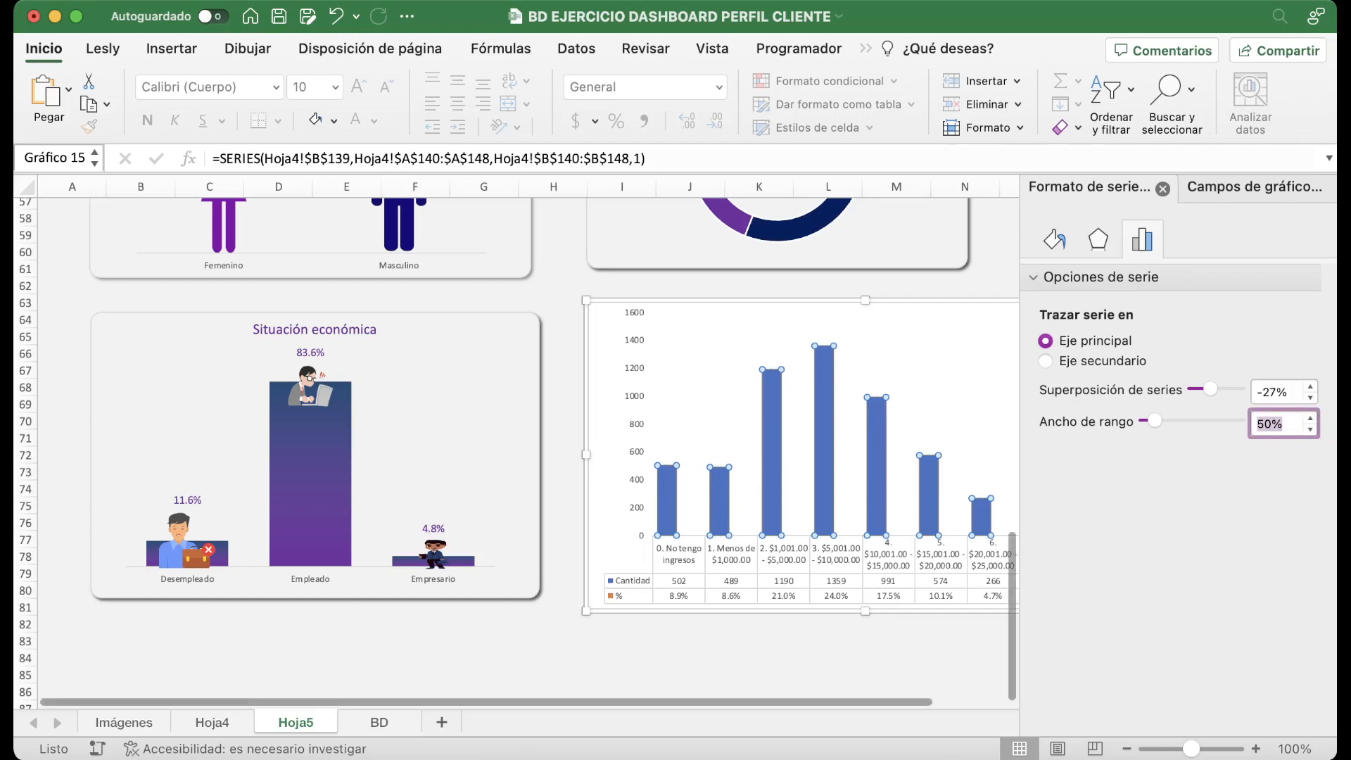
Fill the income chart's Cantidad columns with the blue-to-purple linear gradient.
click(1055, 240)
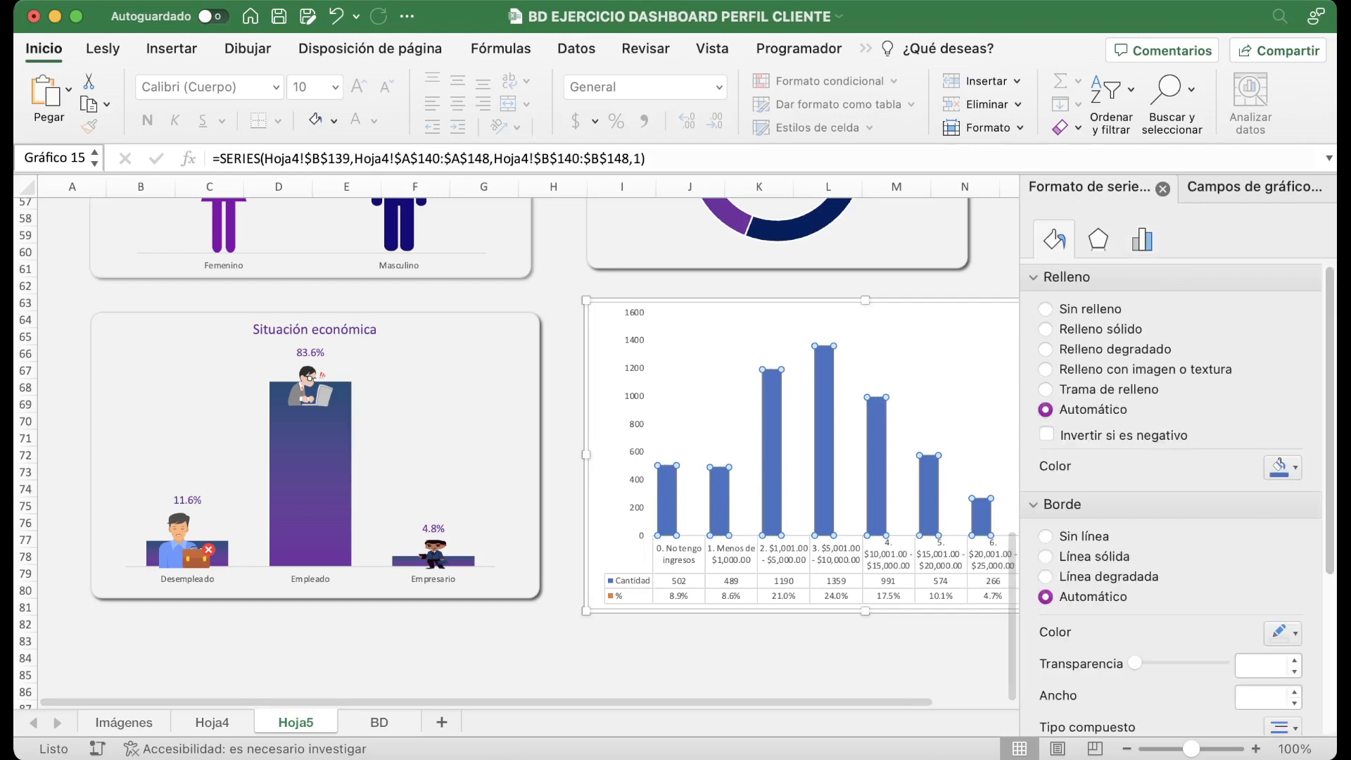
click(1046, 349)
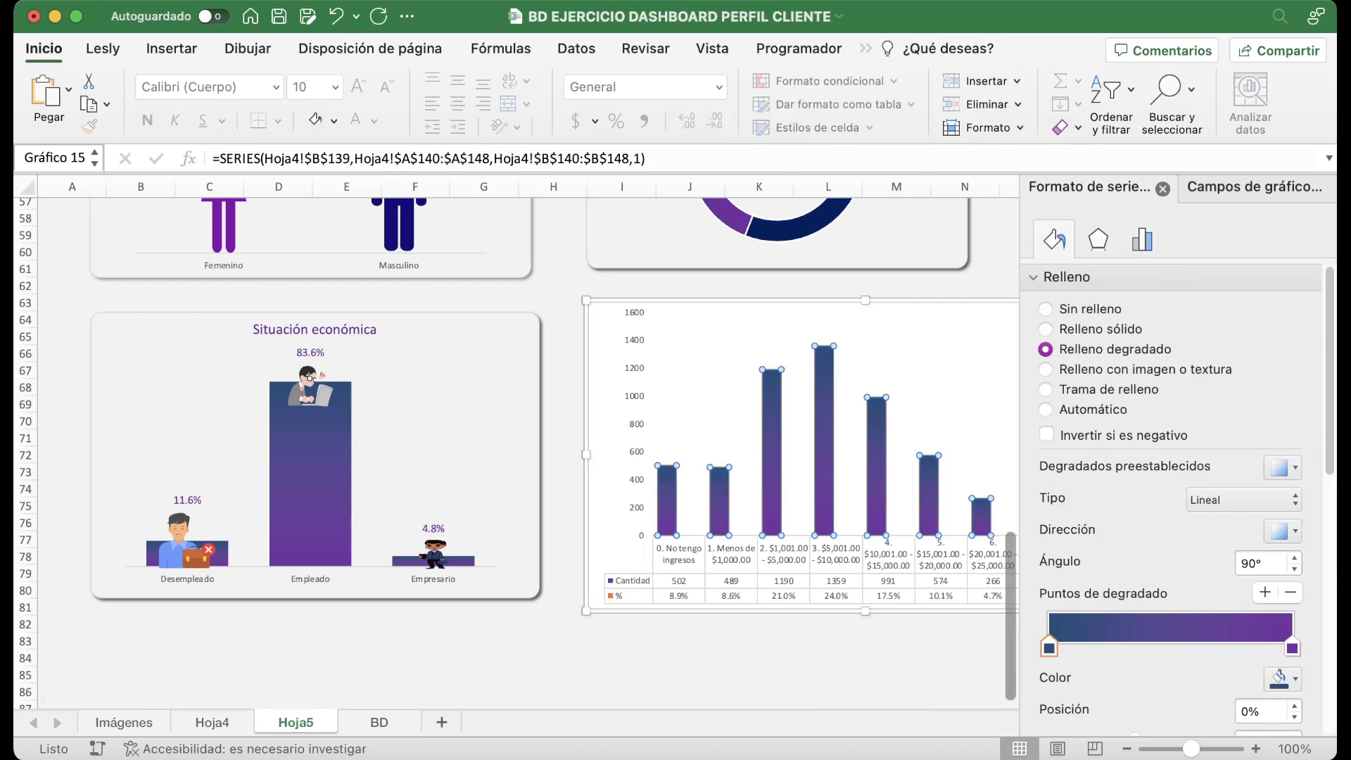
click(622, 658)
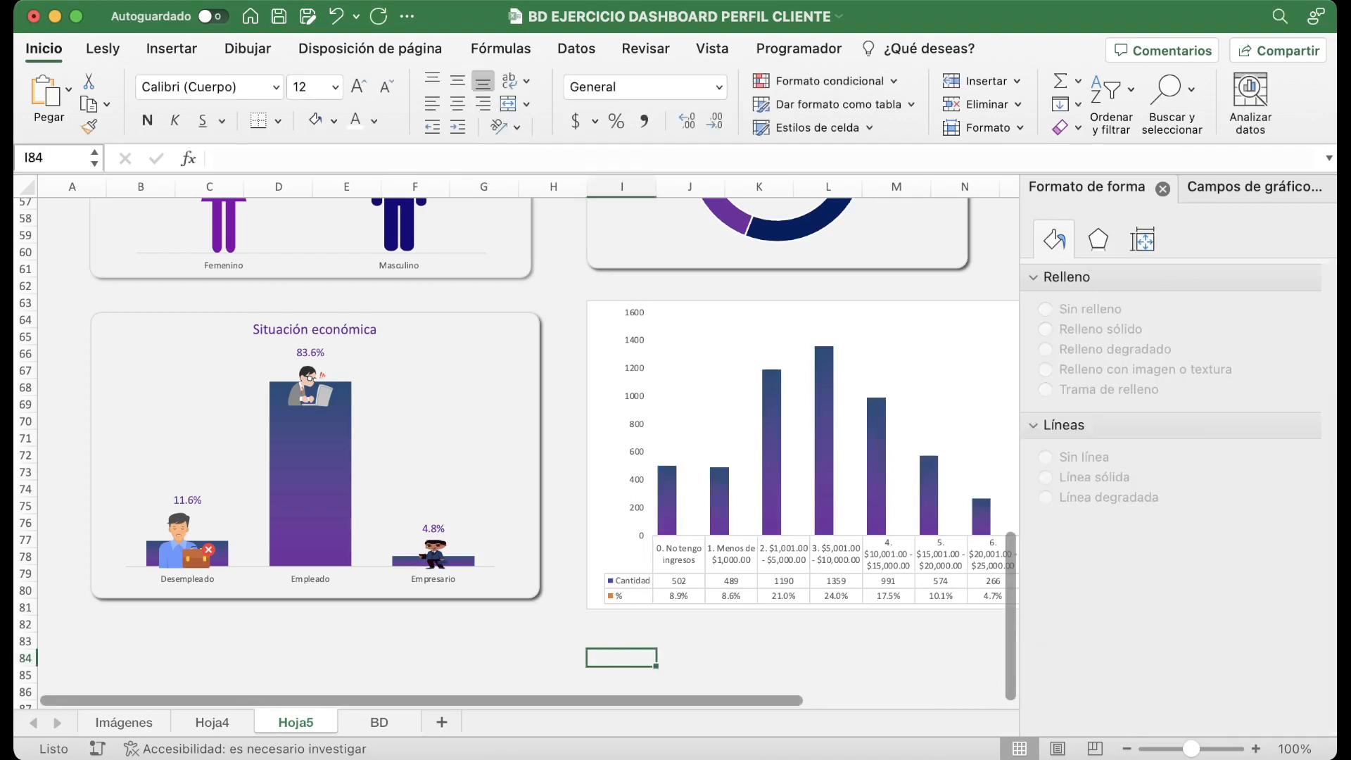
Delete the legend beside the income chart's columns, keeping the data table.
scroll(621, 658, right, 4)
click(856, 456)
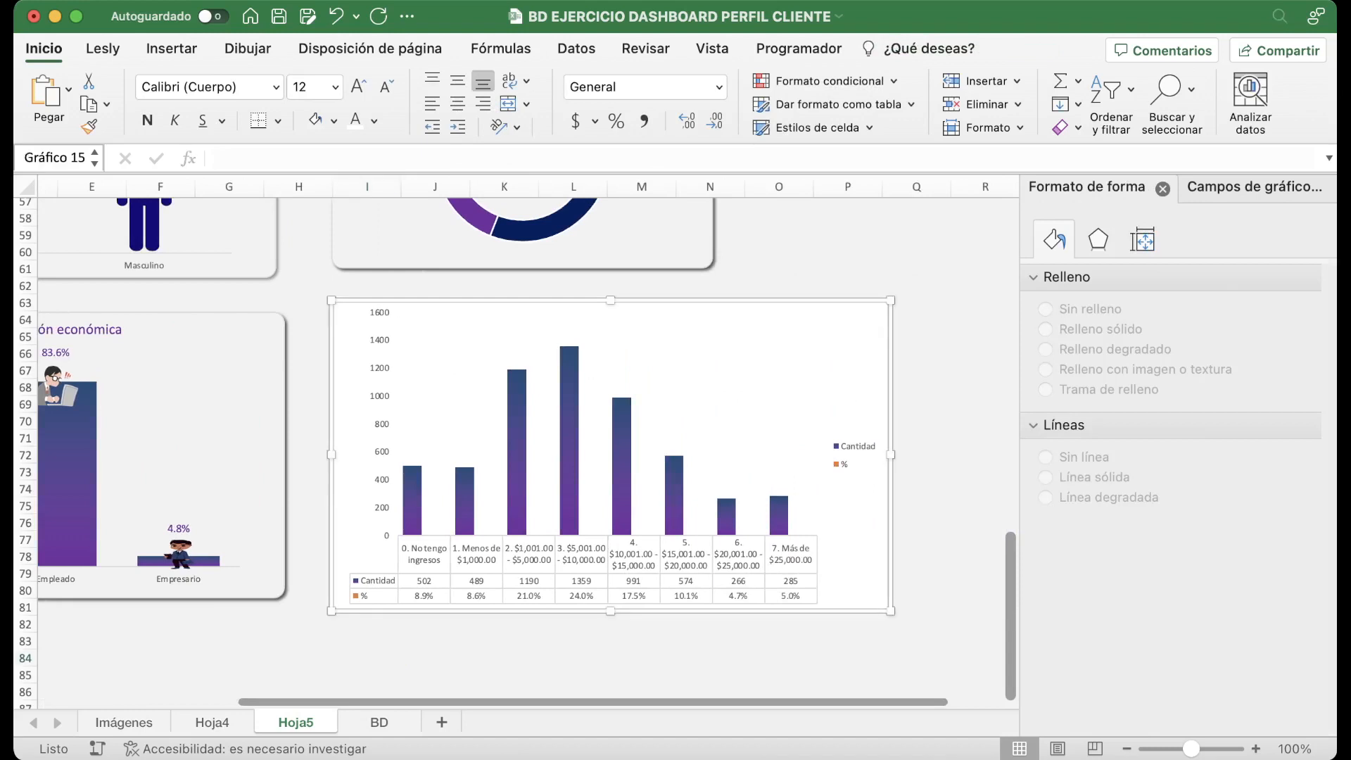
click(856, 456)
key(Delete)
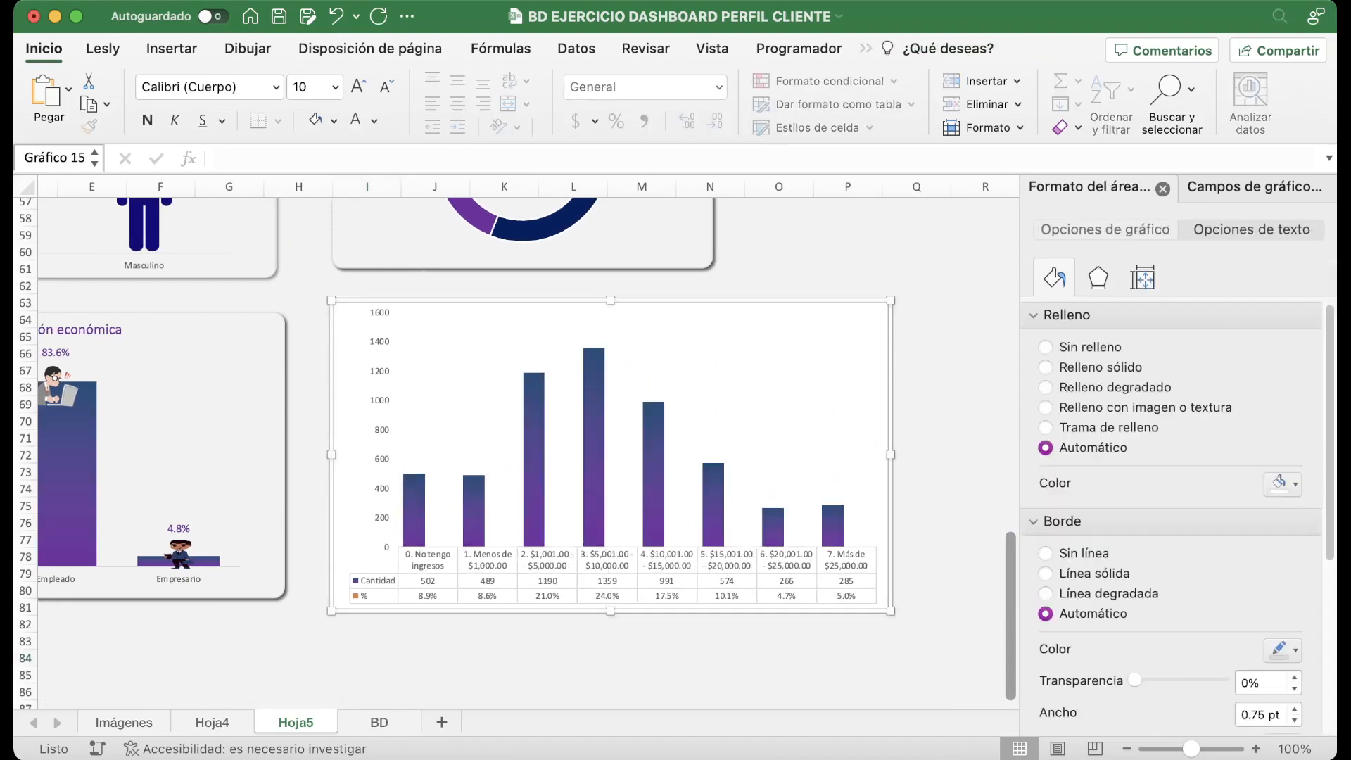
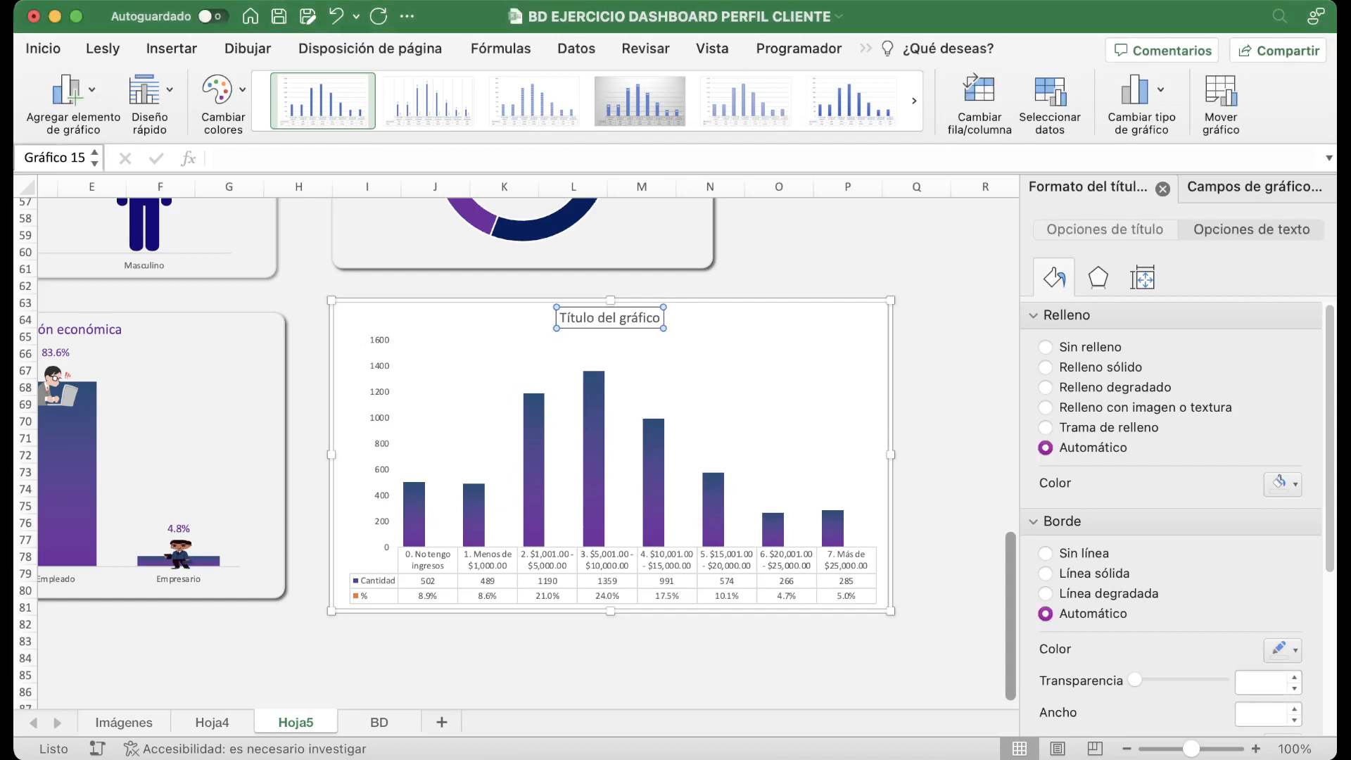
Replace the income chart's placeholder title with "Ingresos mensuales".
triple_click(607, 318)
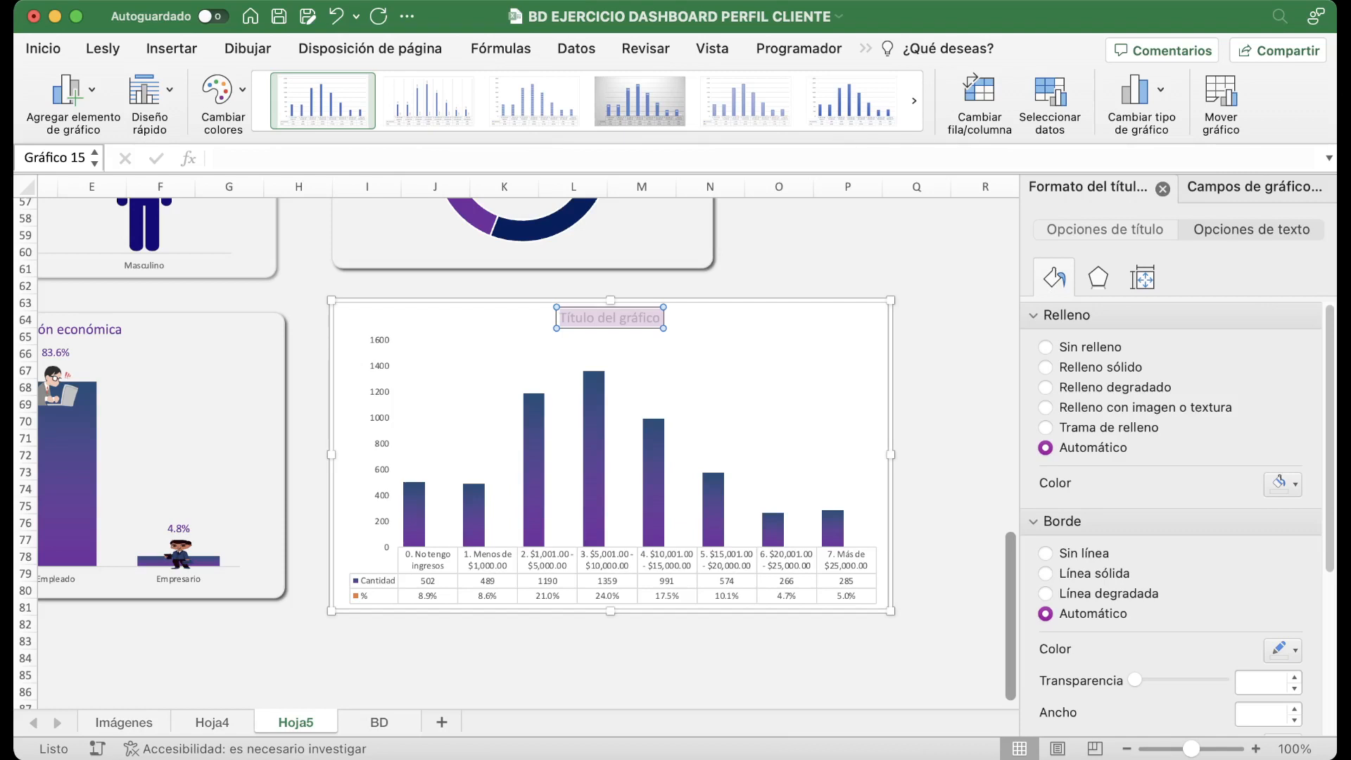
text(Ingresos men)
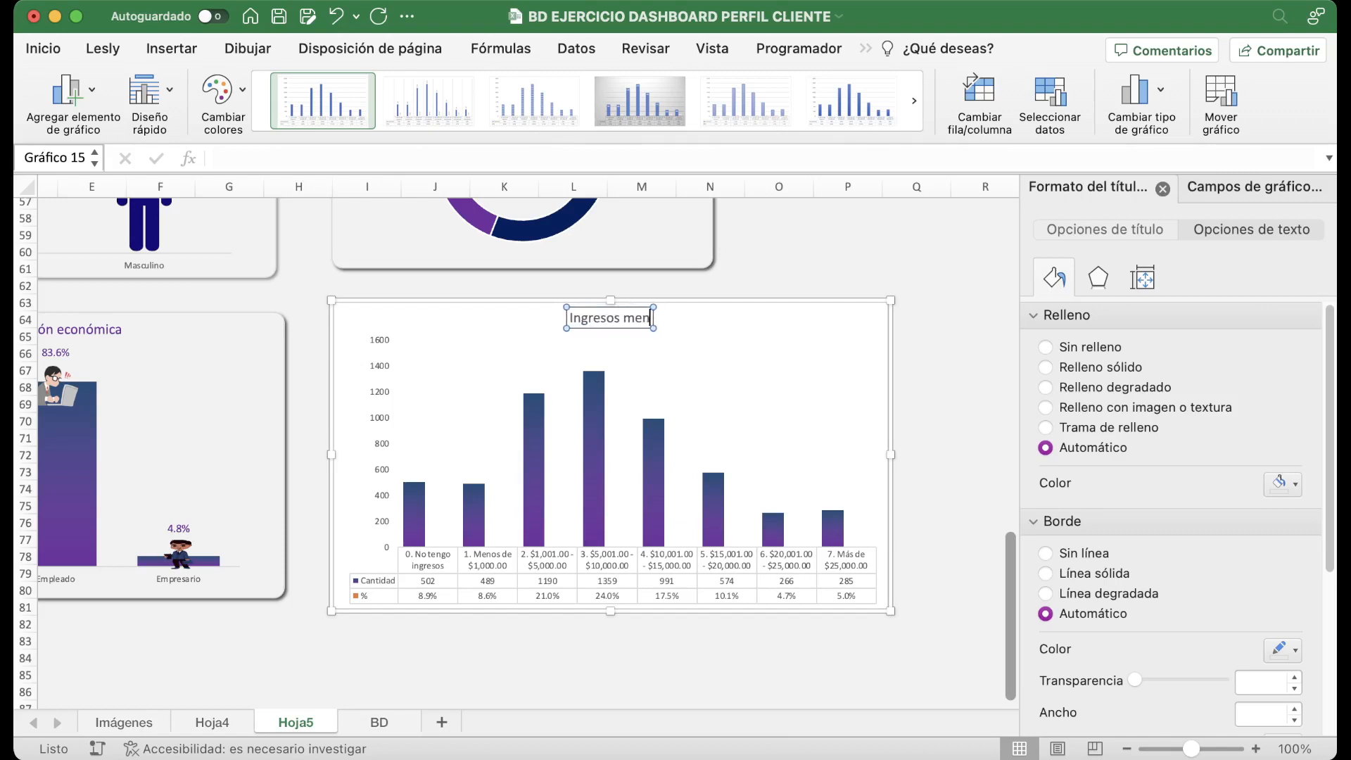
text(suales)
click(737, 321)
Color the "Ingresos mensuales" title text purple.
click(611, 318)
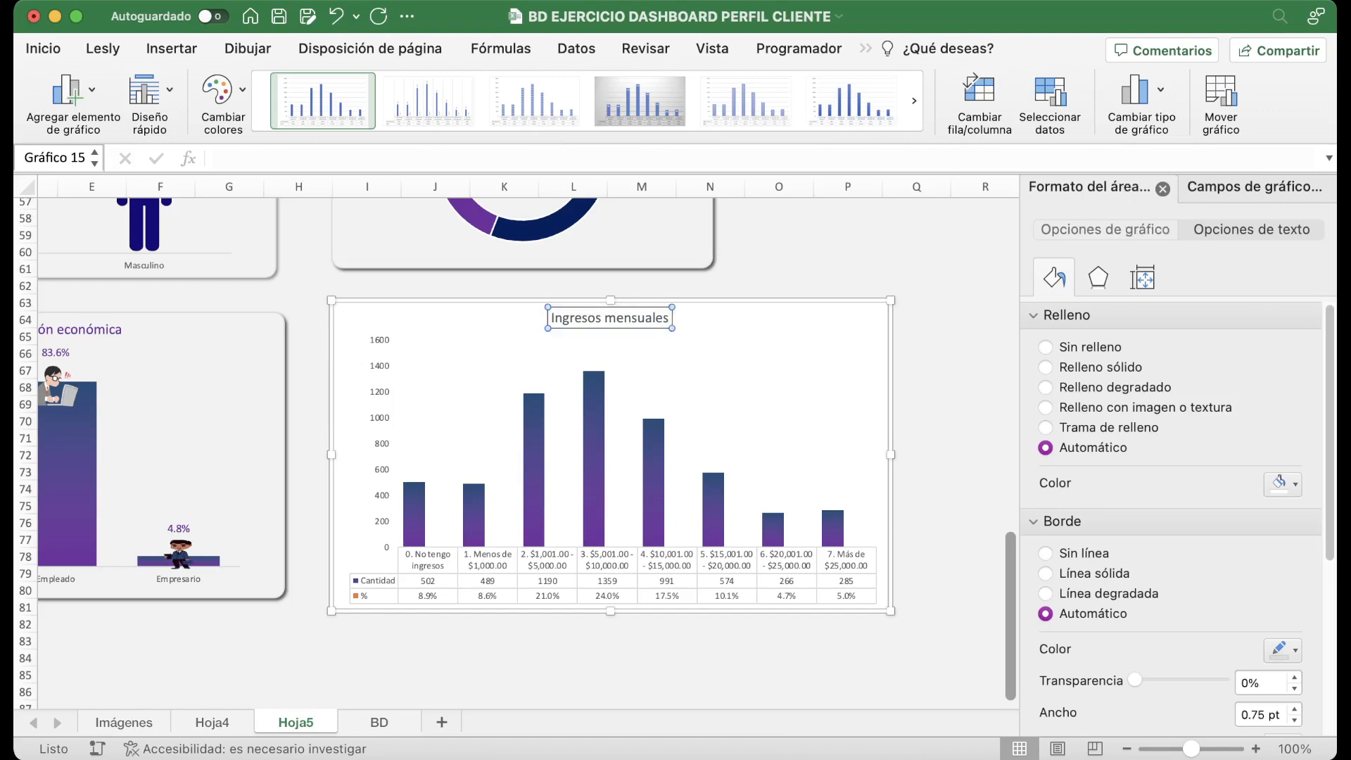
click(44, 48)
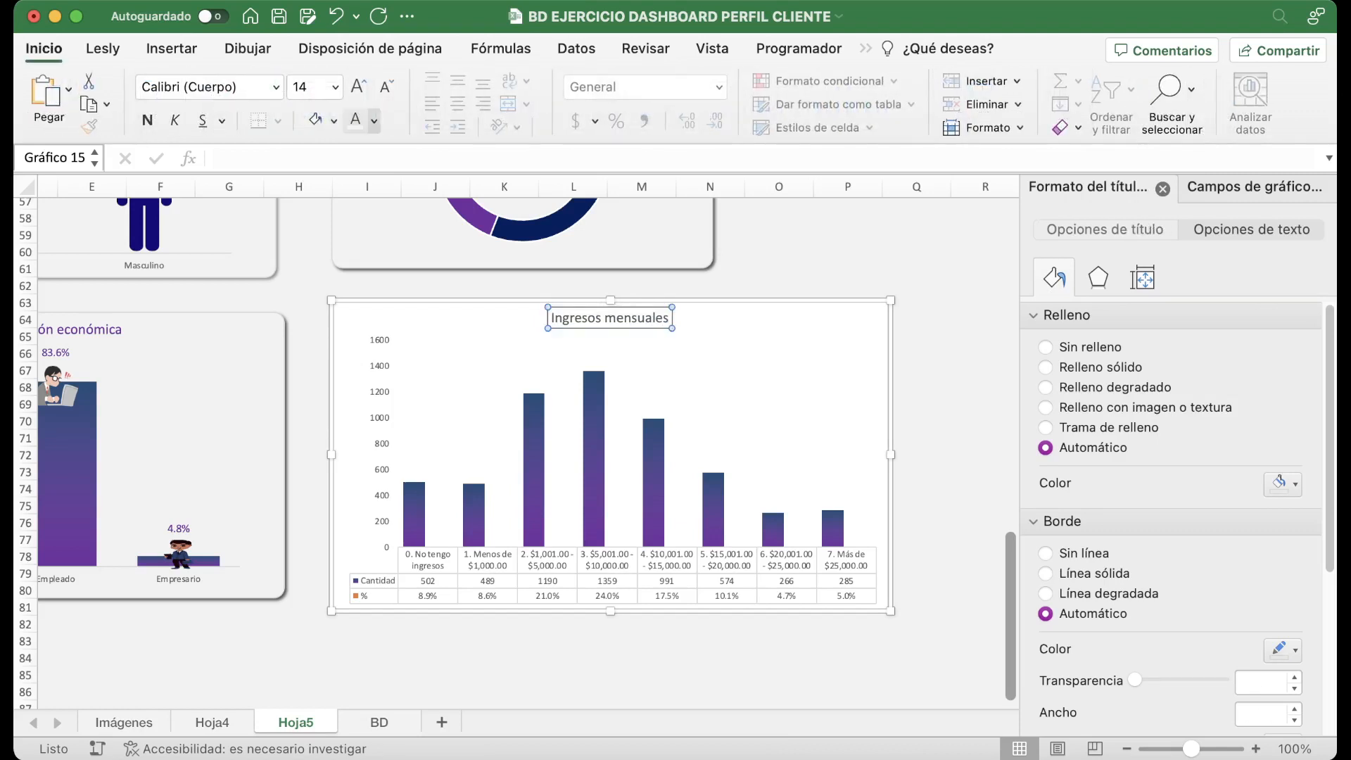
click(520, 298)
Set the "Ingresos mensuales" chart area to Sin relleno and enable Esquinas redondeadas.
click(746, 323)
click(1046, 347)
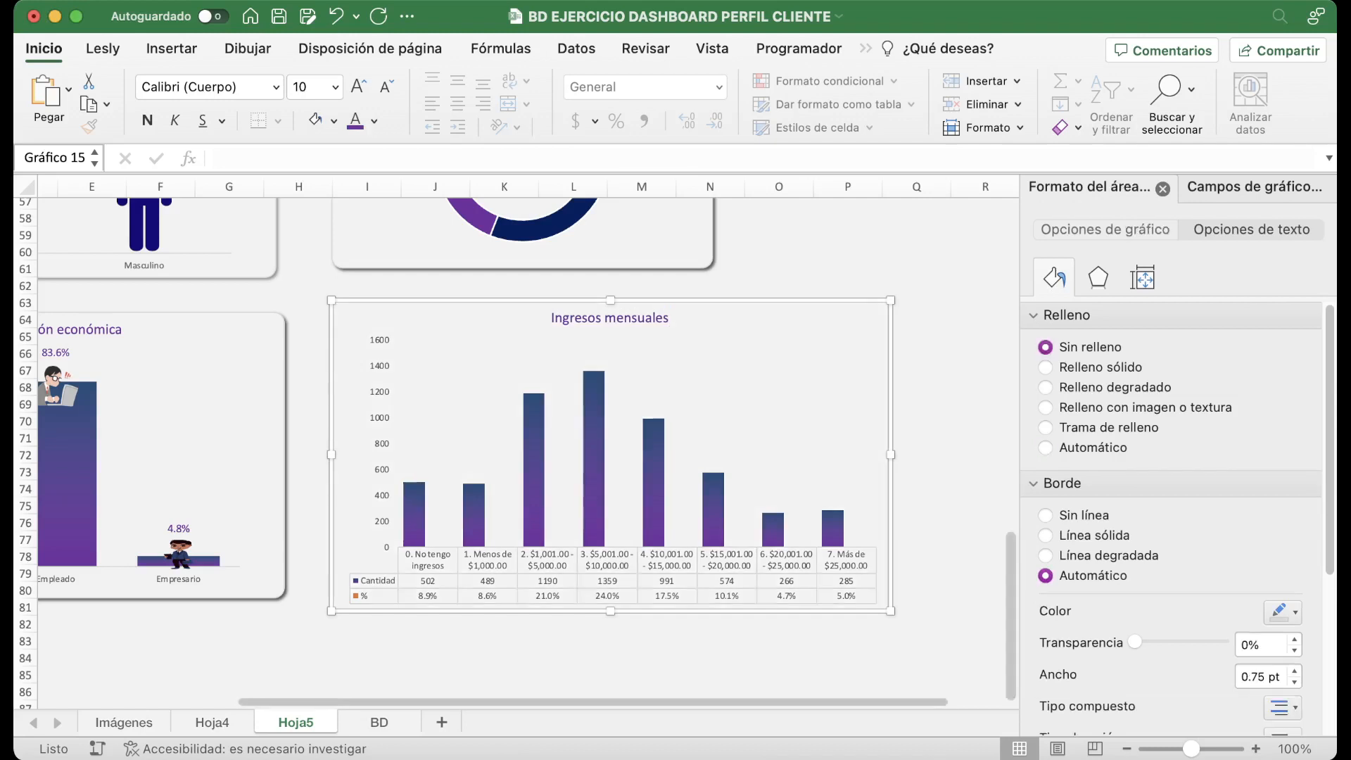
scroll(1171, 521, down, 5)
click(1046, 710)
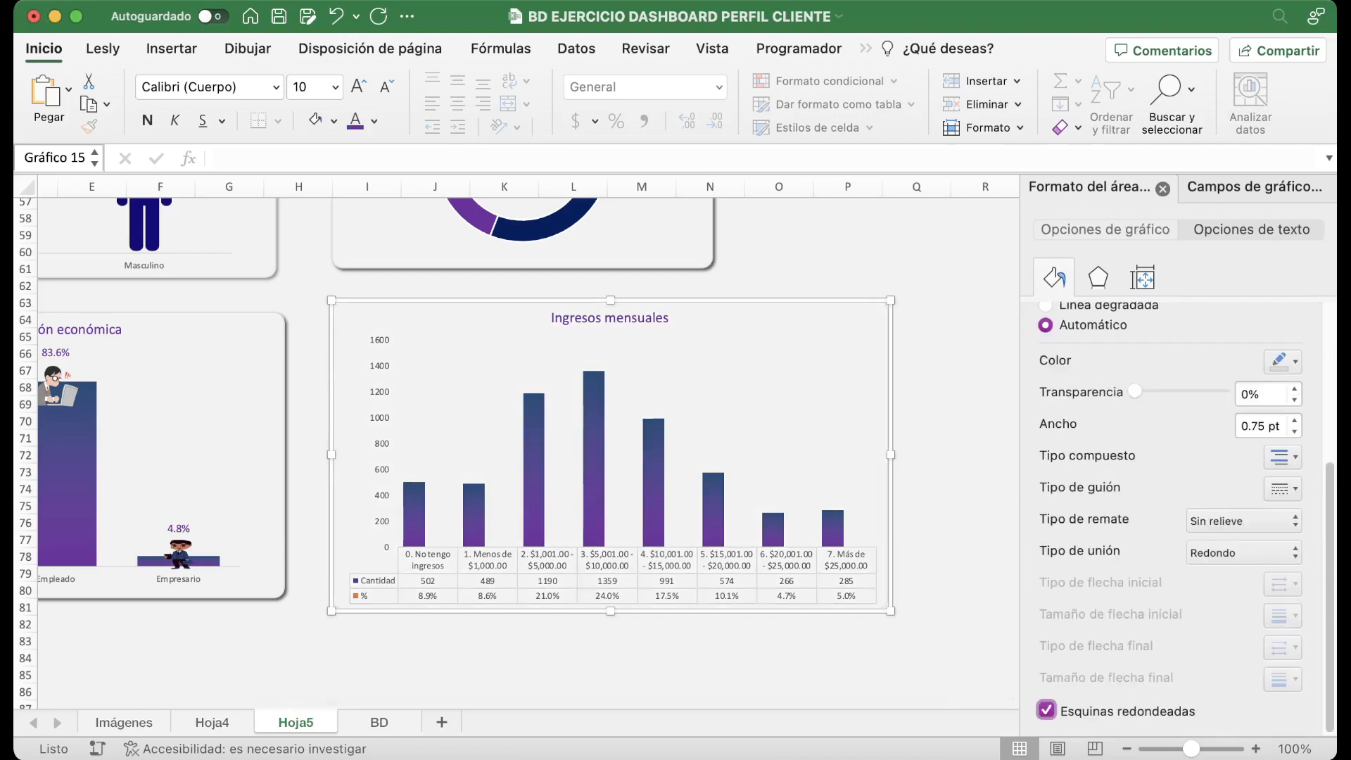
Apply the same preset outer shadow to the "Ingresos mensuales" chart area.
click(1099, 278)
click(1298, 353)
click(1189, 450)
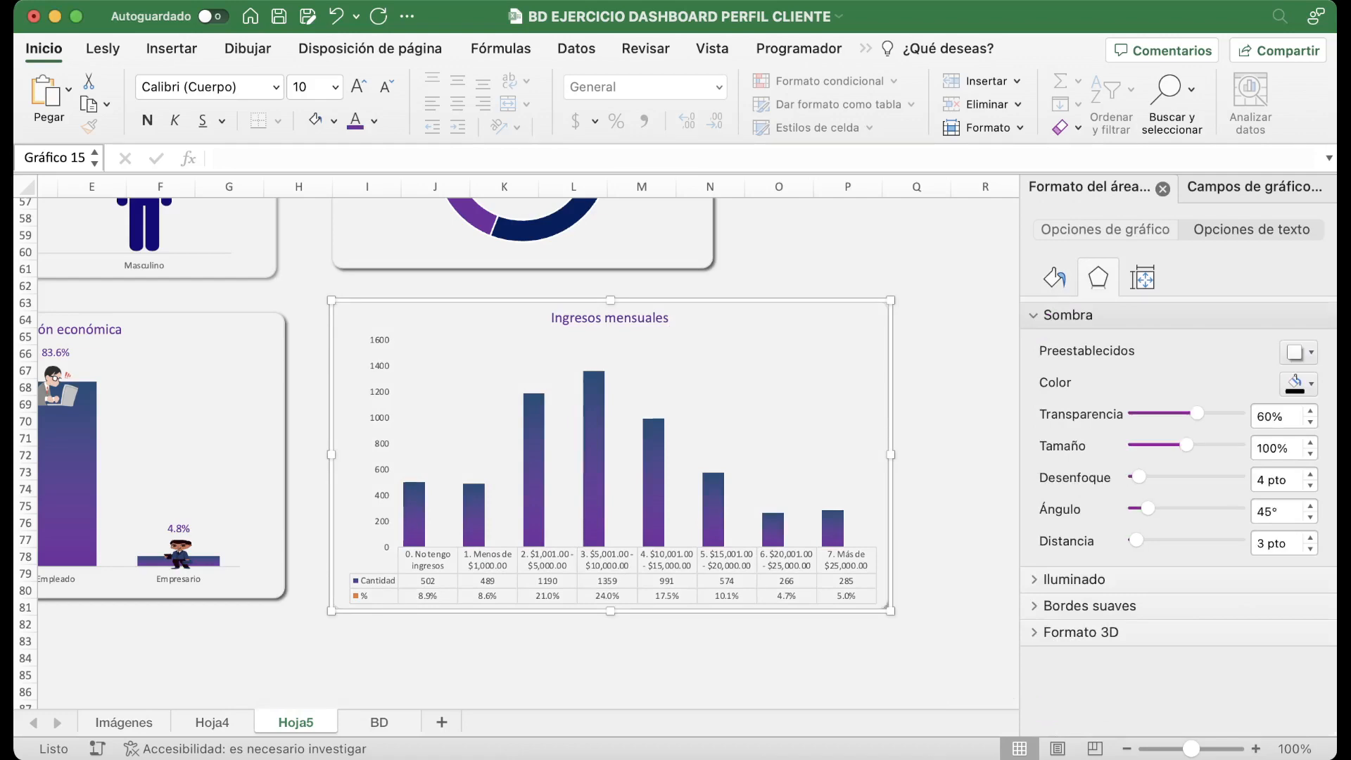
click(917, 556)
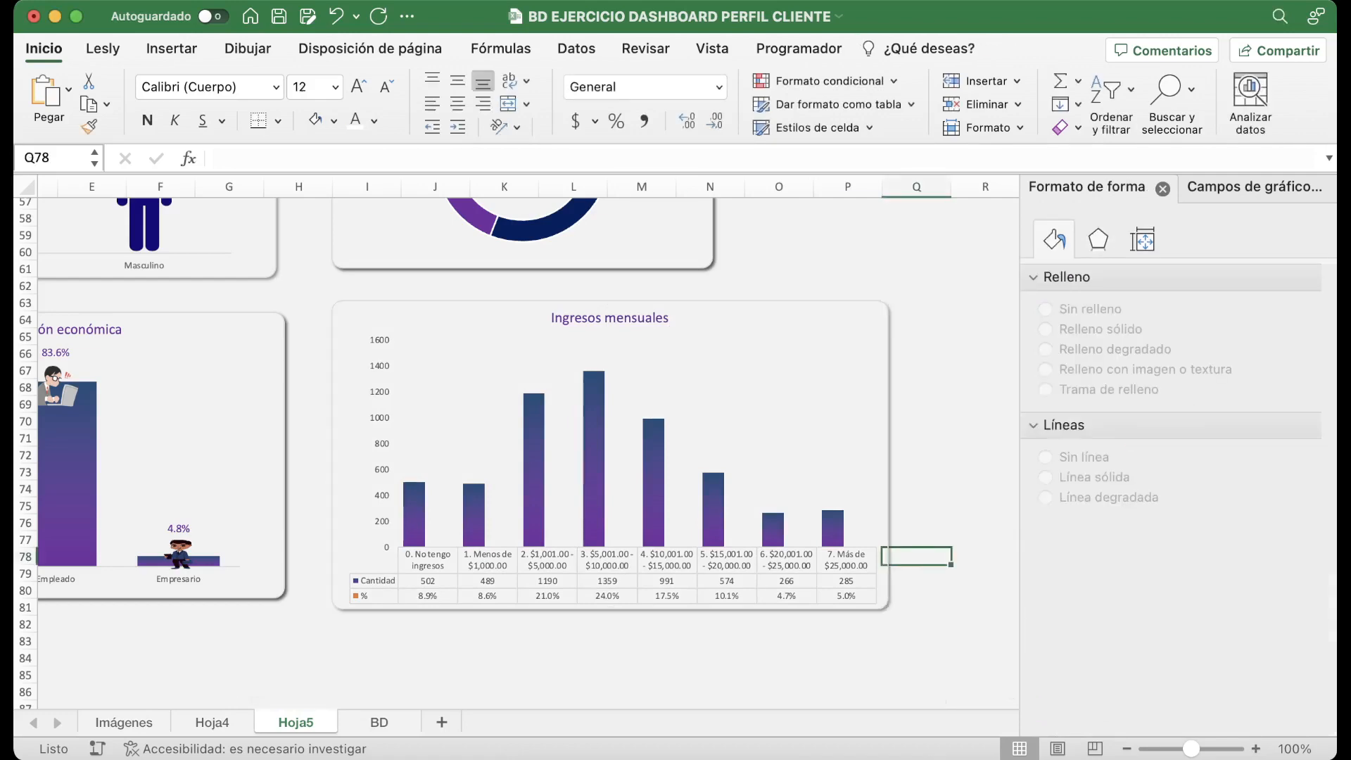
Align the dashboard's second column by shifting "Ingresos mensuales" slightly left and the "¿Está casado?" and "Rangos de edad" charts right.
drag(795, 380, 777, 377)
scroll(778, 377, up, 5)
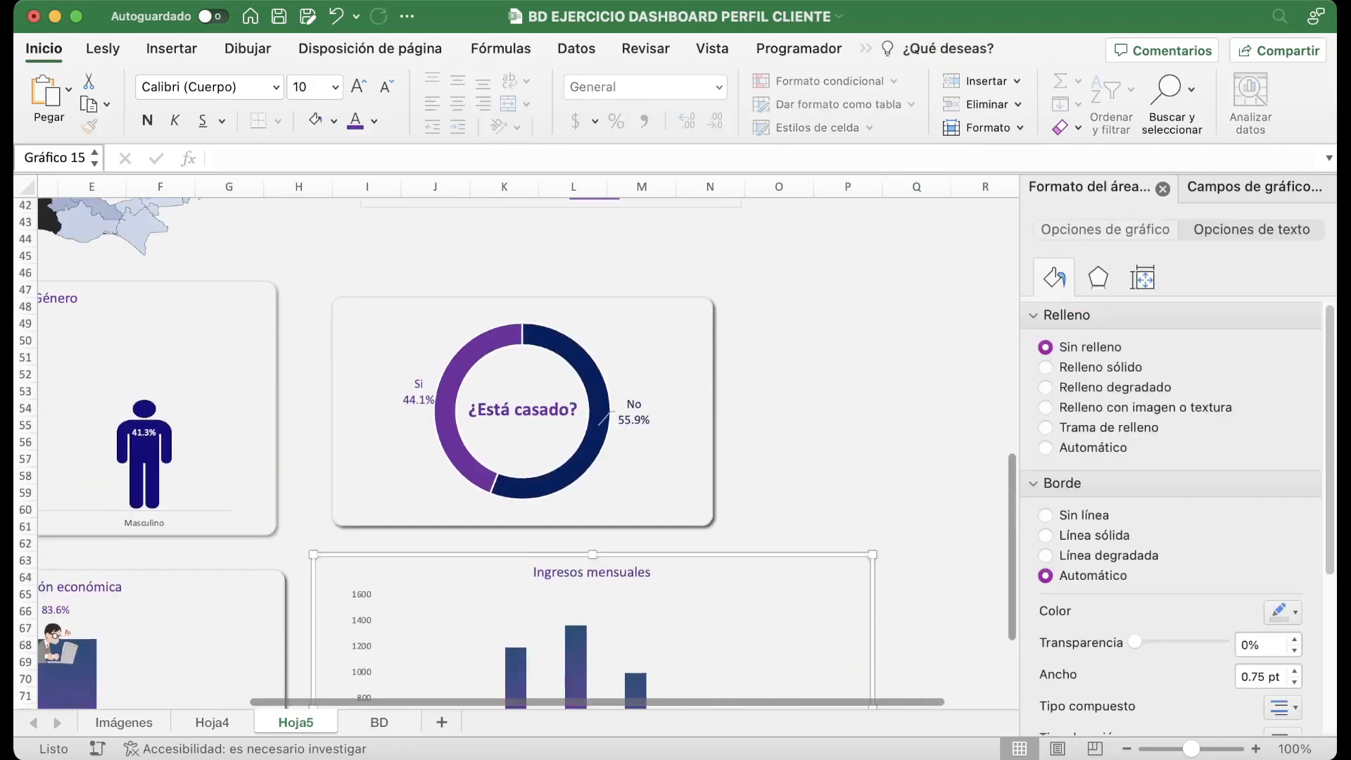
drag(661, 345, 723, 337)
scroll(493, 450, up, 5)
scroll(676, 415, up, 3)
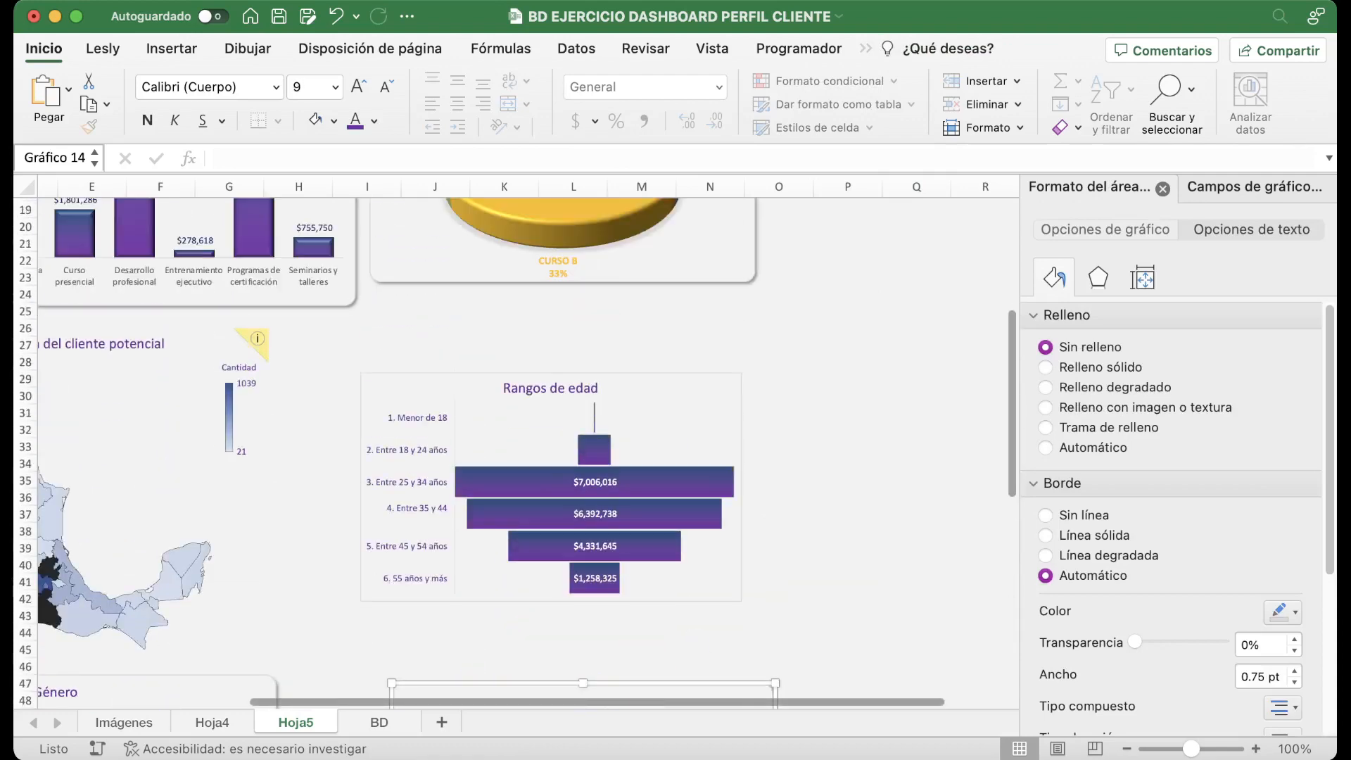
drag(676, 415, 717, 418)
scroll(699, 417, up, 5)
Move the four unformatted charts (education, device pie, satisfaction combo and media line) from the sheet's lower rows to cell B84, below the employment chart.
scroll(717, 418, down, 20)
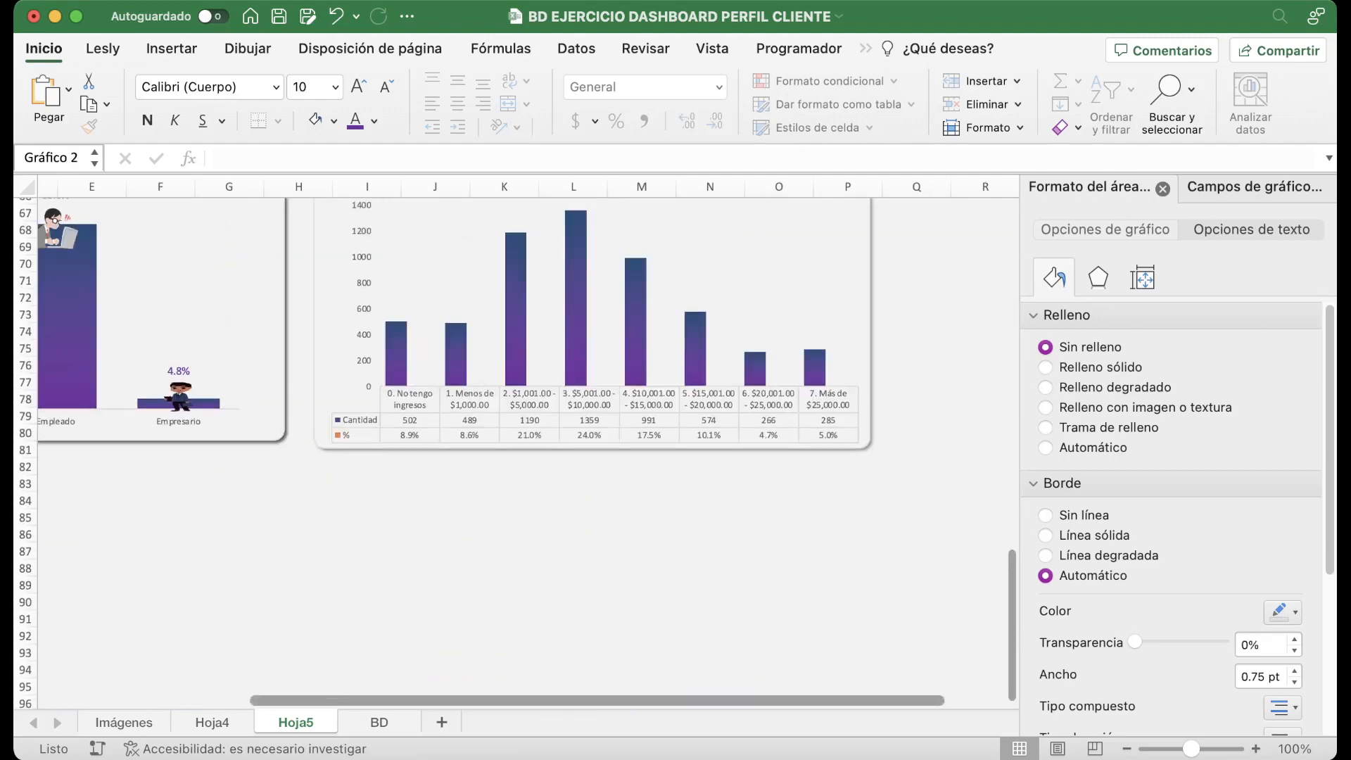
scroll(718, 418, down, 10)
scroll(518, 450, down, 5)
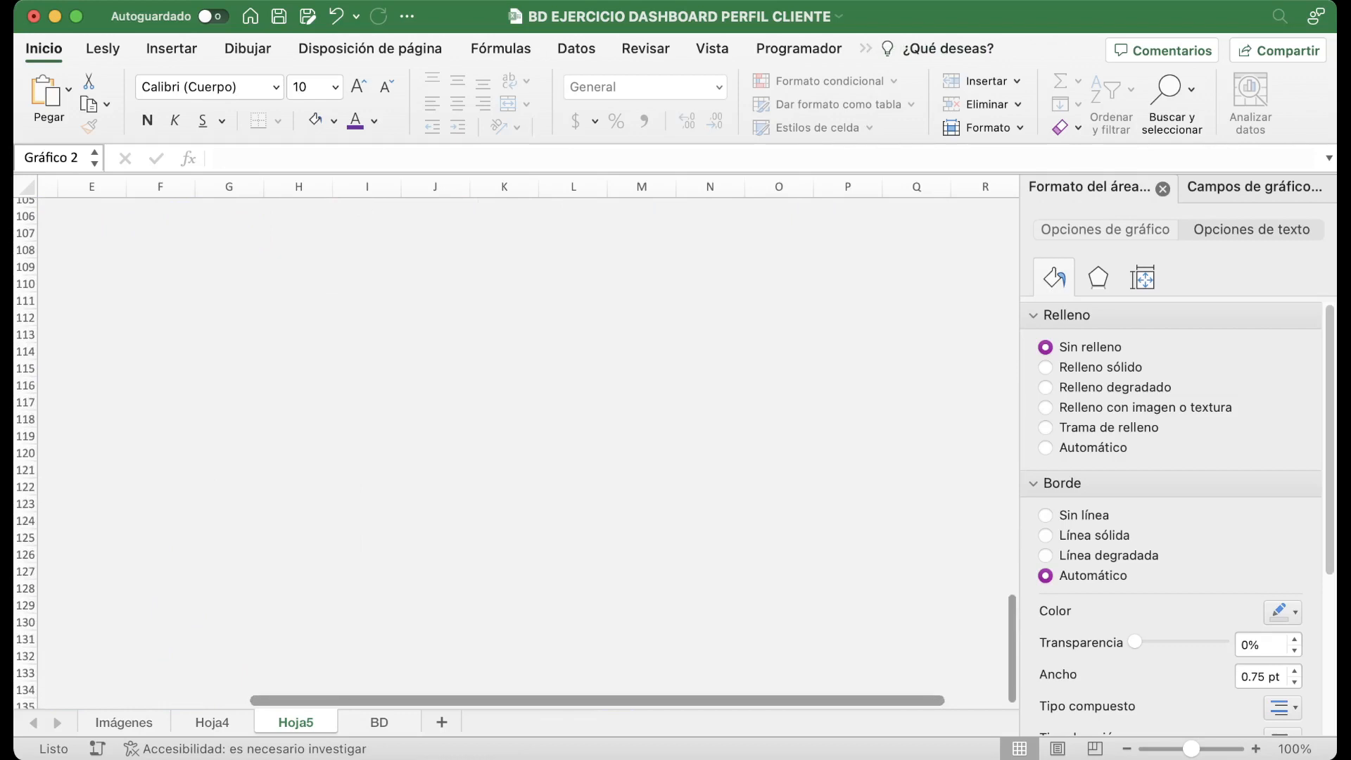
scroll(518, 451, left, 4)
scroll(518, 451, down, 12)
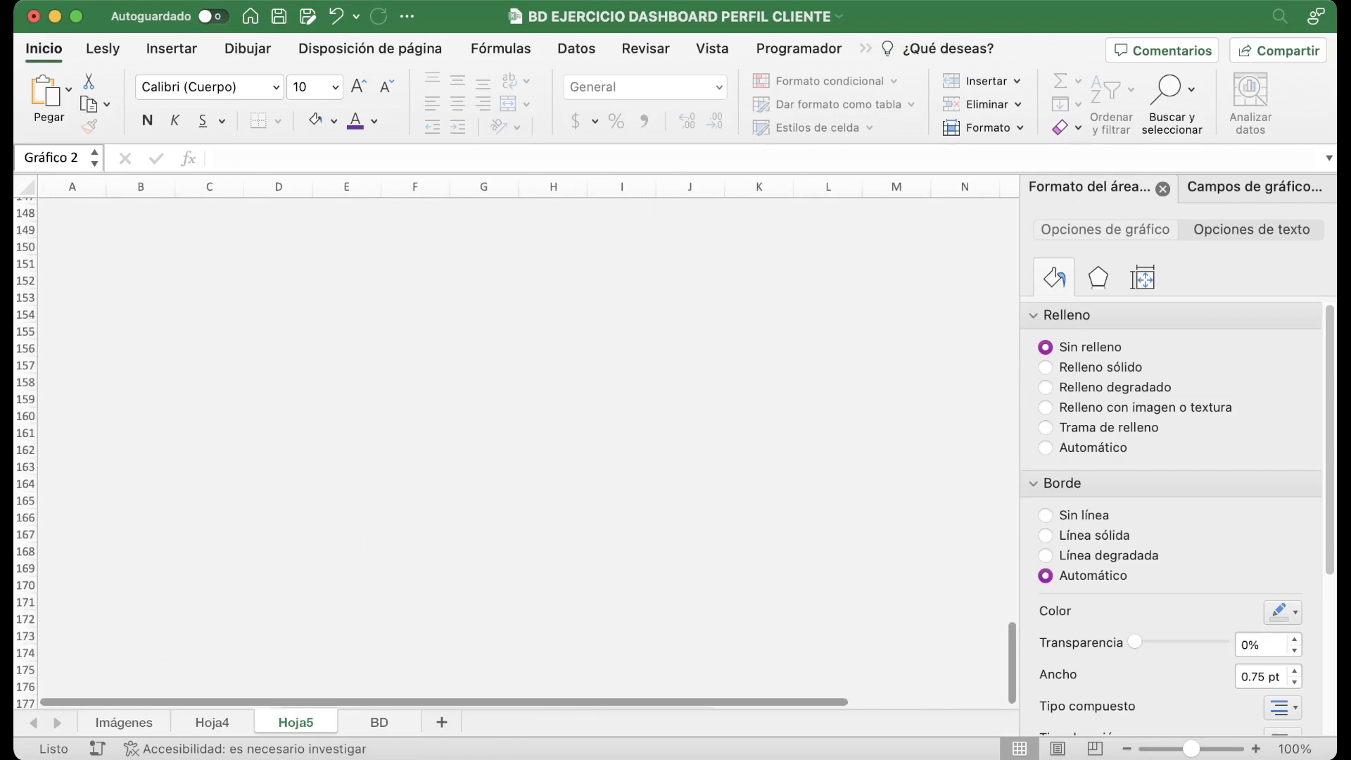
scroll(517, 451, up, 6)
scroll(518, 451, down, 15)
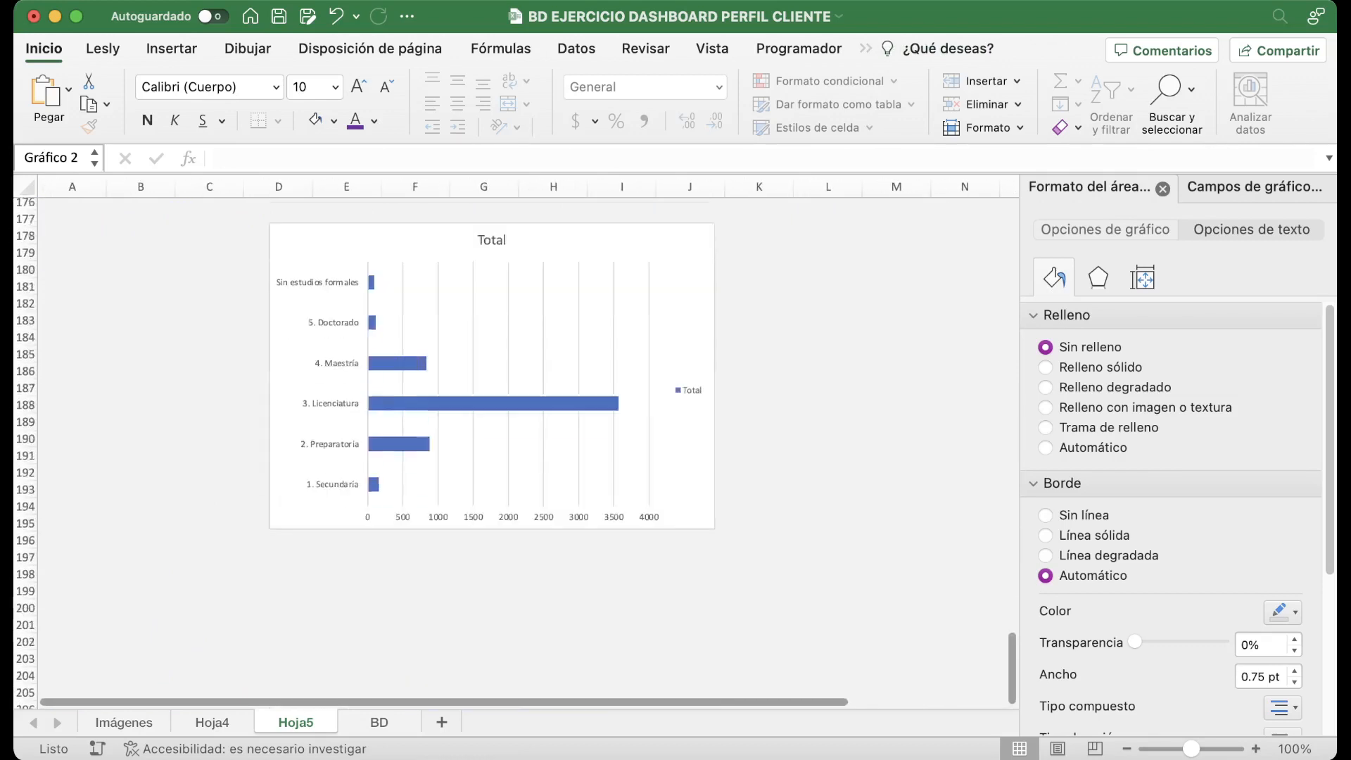
scroll(518, 451, up, 2)
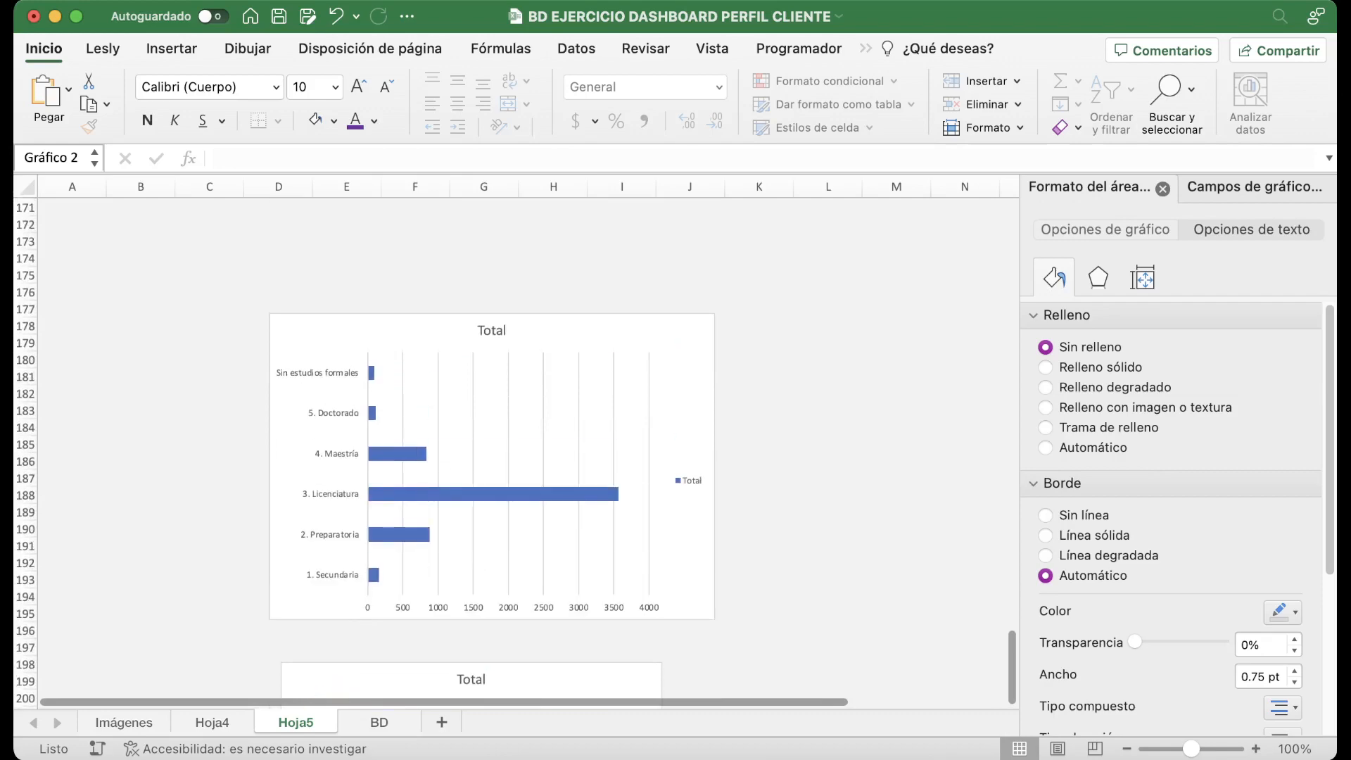
click(677, 395)
scroll(620, 451, down, 6)
shift+click(620, 520)
scroll(620, 521, down, 2)
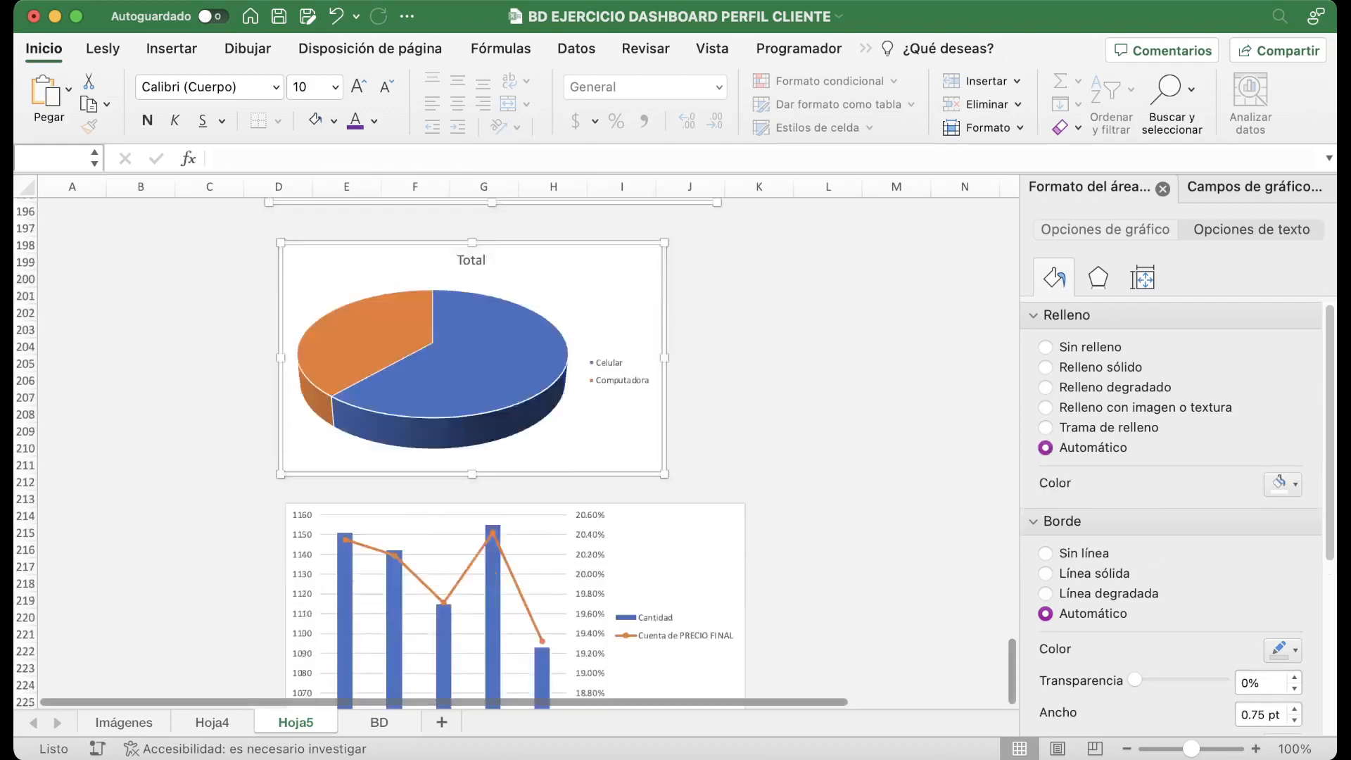
scroll(517, 451, down, 6)
scroll(517, 451, down, 3)
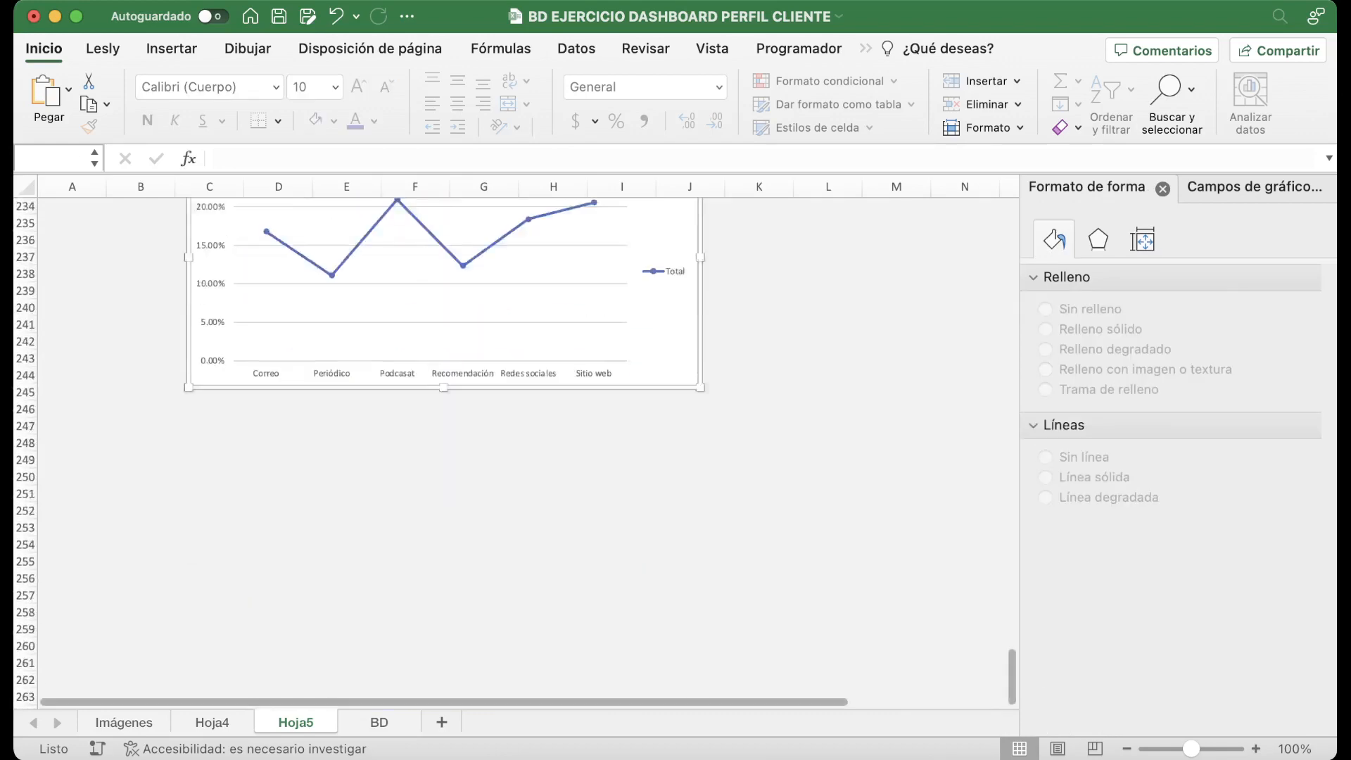
scroll(518, 451, up, 16)
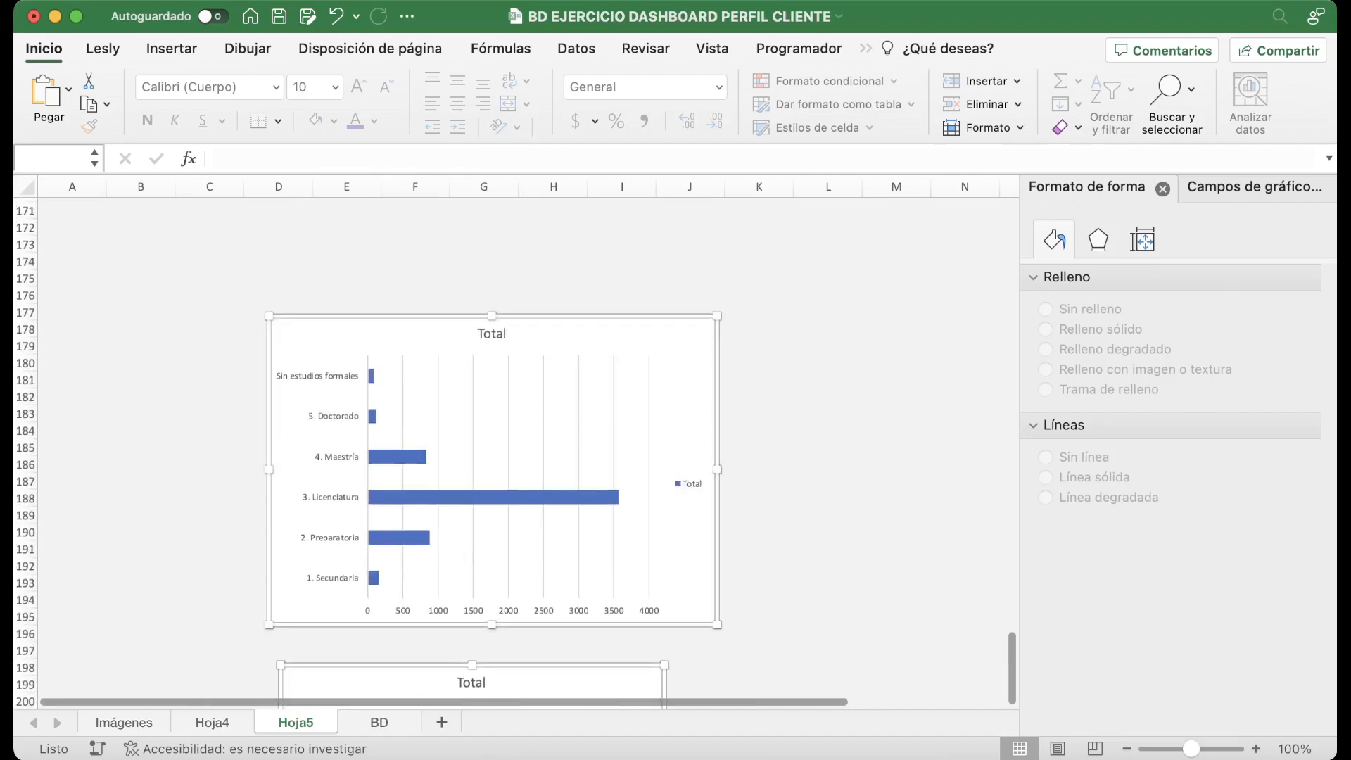
key(Escape)
scroll(518, 451, up, 20)
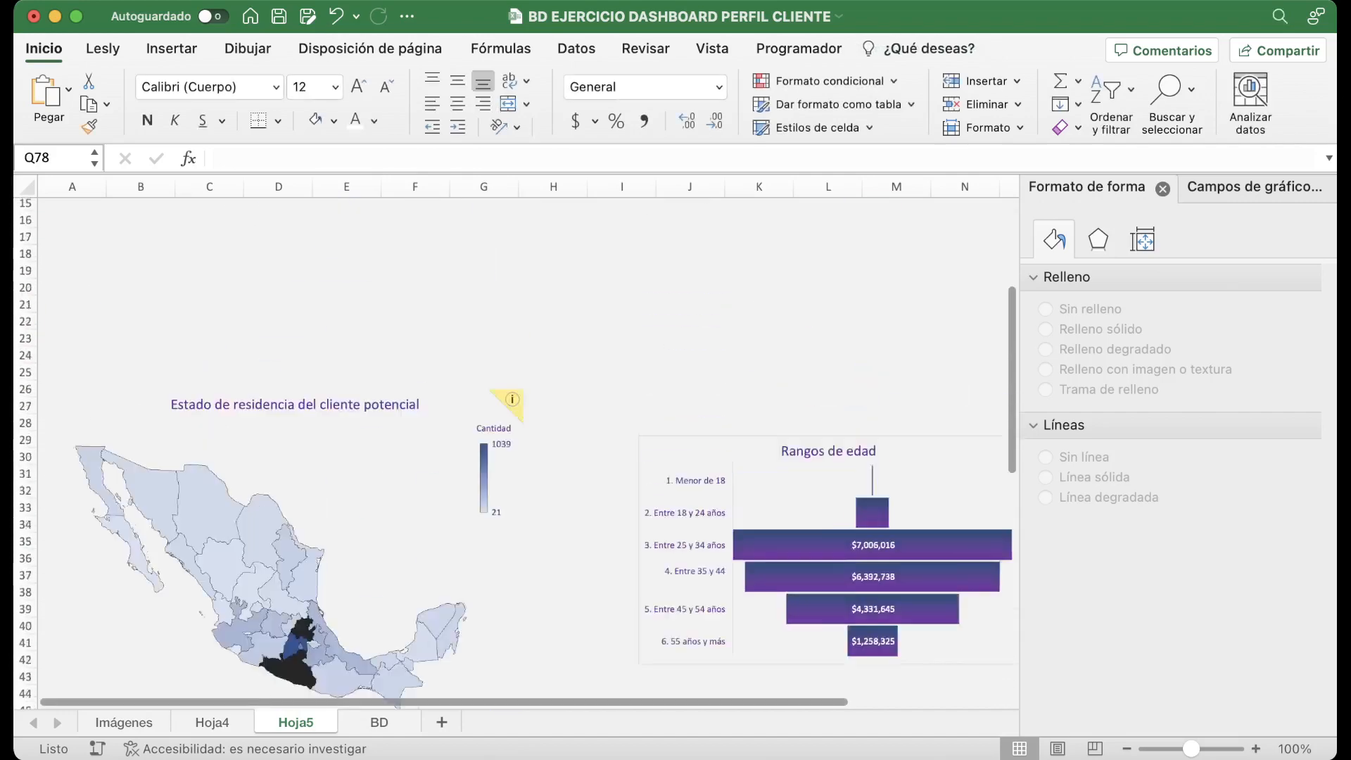
scroll(517, 450, down, 20)
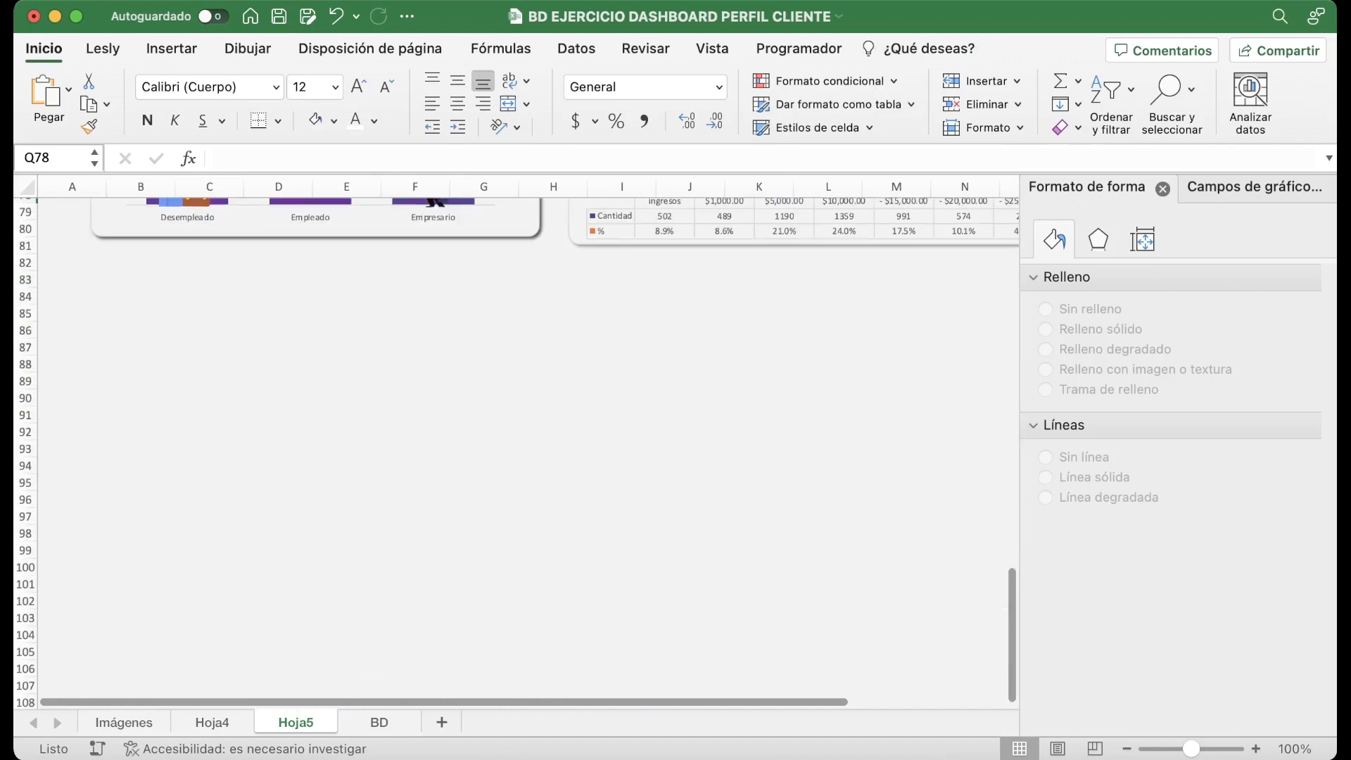
click(141, 297)
key(super+v)
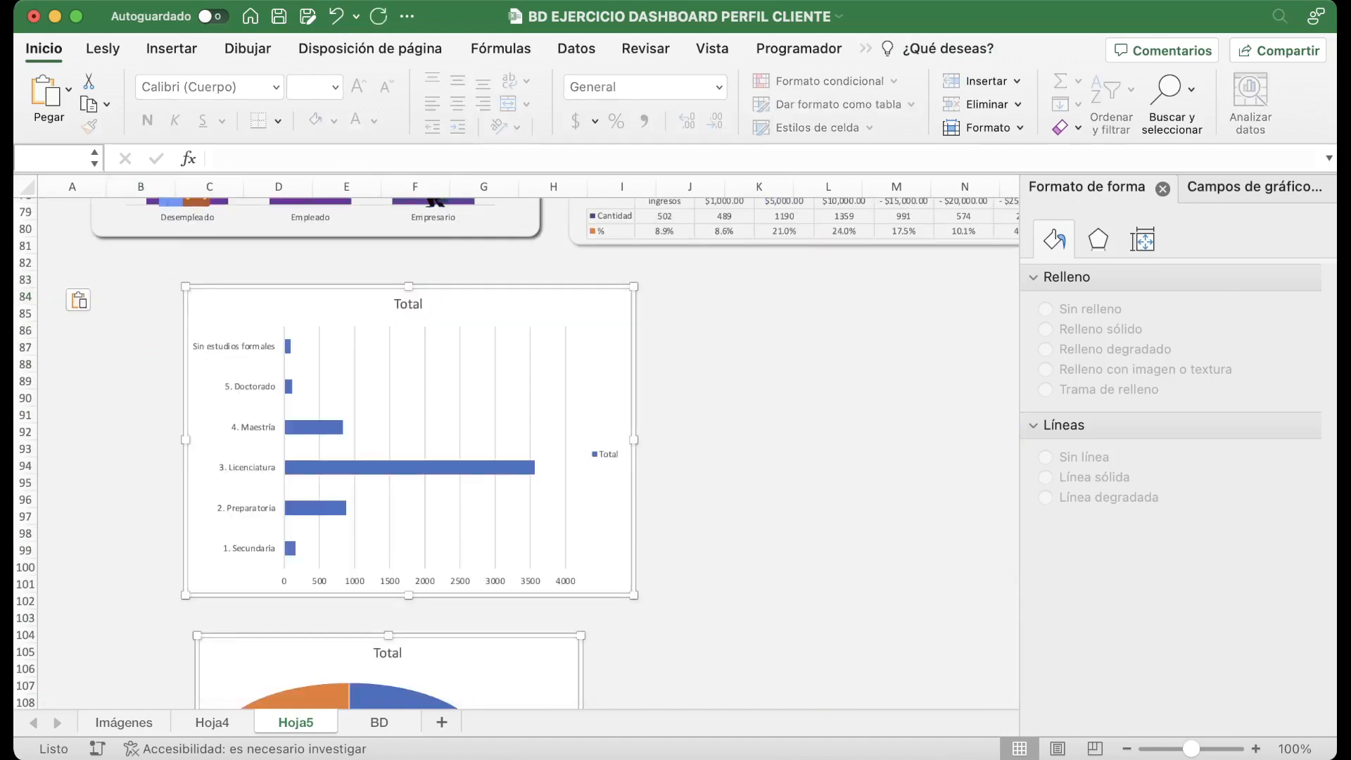
Place the education bar chart directly under the employment chart and the Celular/Computadora pie under "Ingresos mensuales".
click(759, 415)
drag(595, 394, 504, 385)
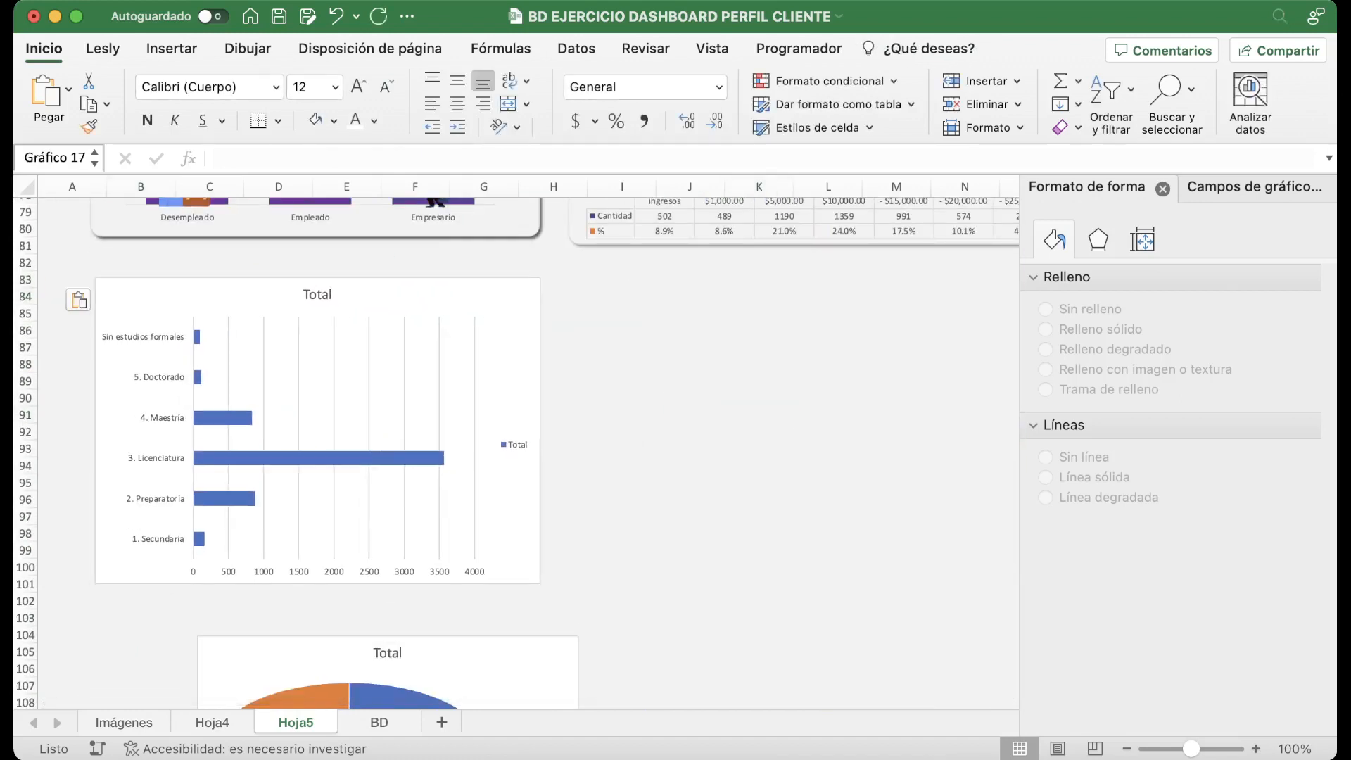
scroll(504, 385, down, 3)
drag(492, 547, 887, 277)
scroll(887, 277, up, 1)
scroll(887, 277, up, 4)
drag(880, 422, 919, 359)
Place the satisfaction combo chart under the education chart and the media line chart beside it, below the pie.
scroll(919, 359, down, 8)
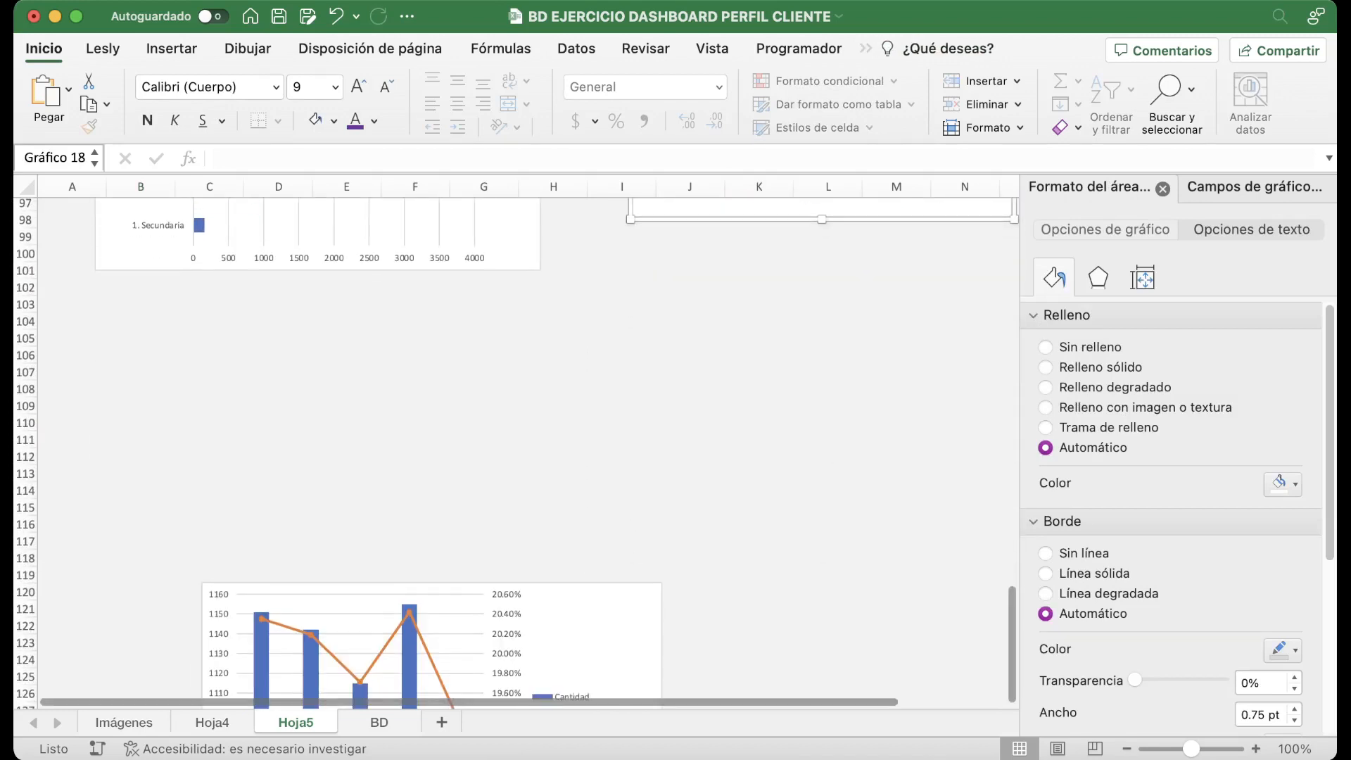
click(599, 624)
drag(599, 624, 483, 337)
scroll(483, 337, down, 8)
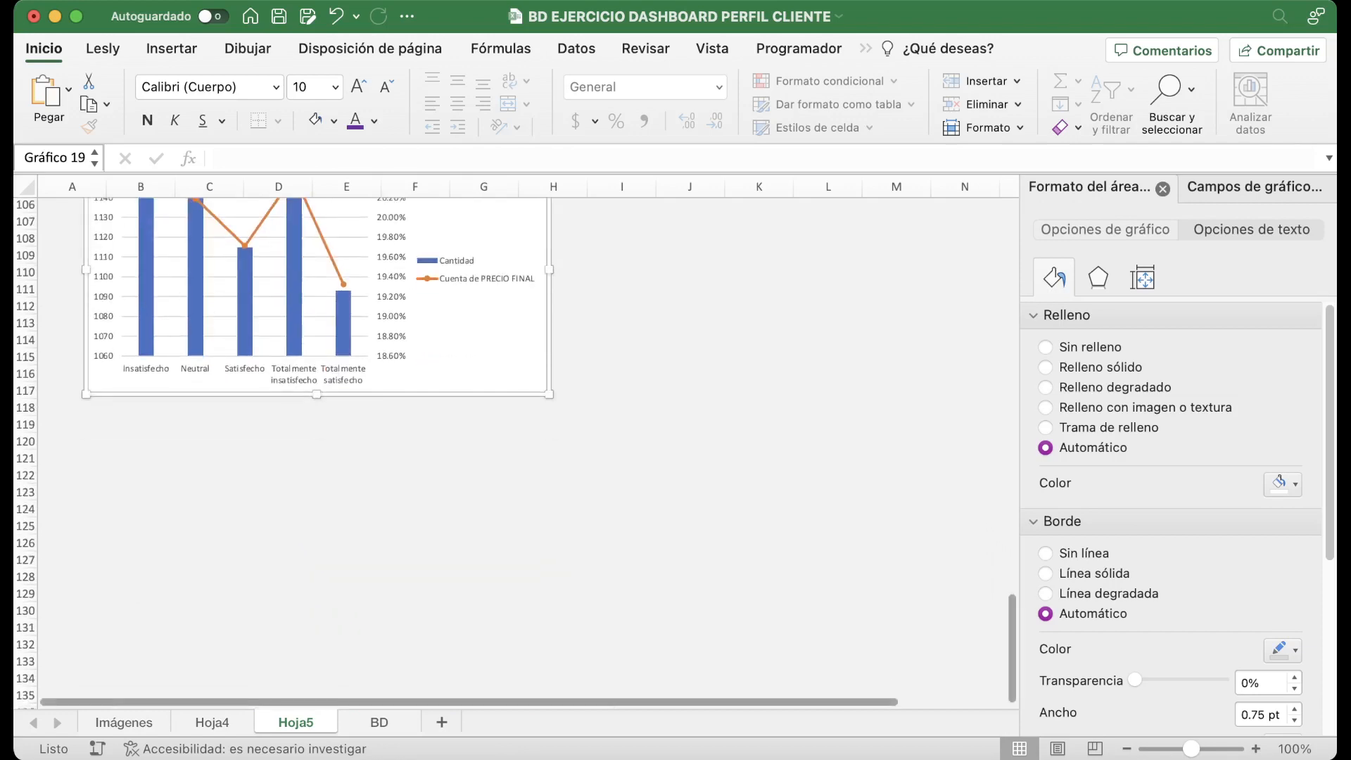
drag(563, 505, 814, 326)
scroll(814, 326, up, 6)
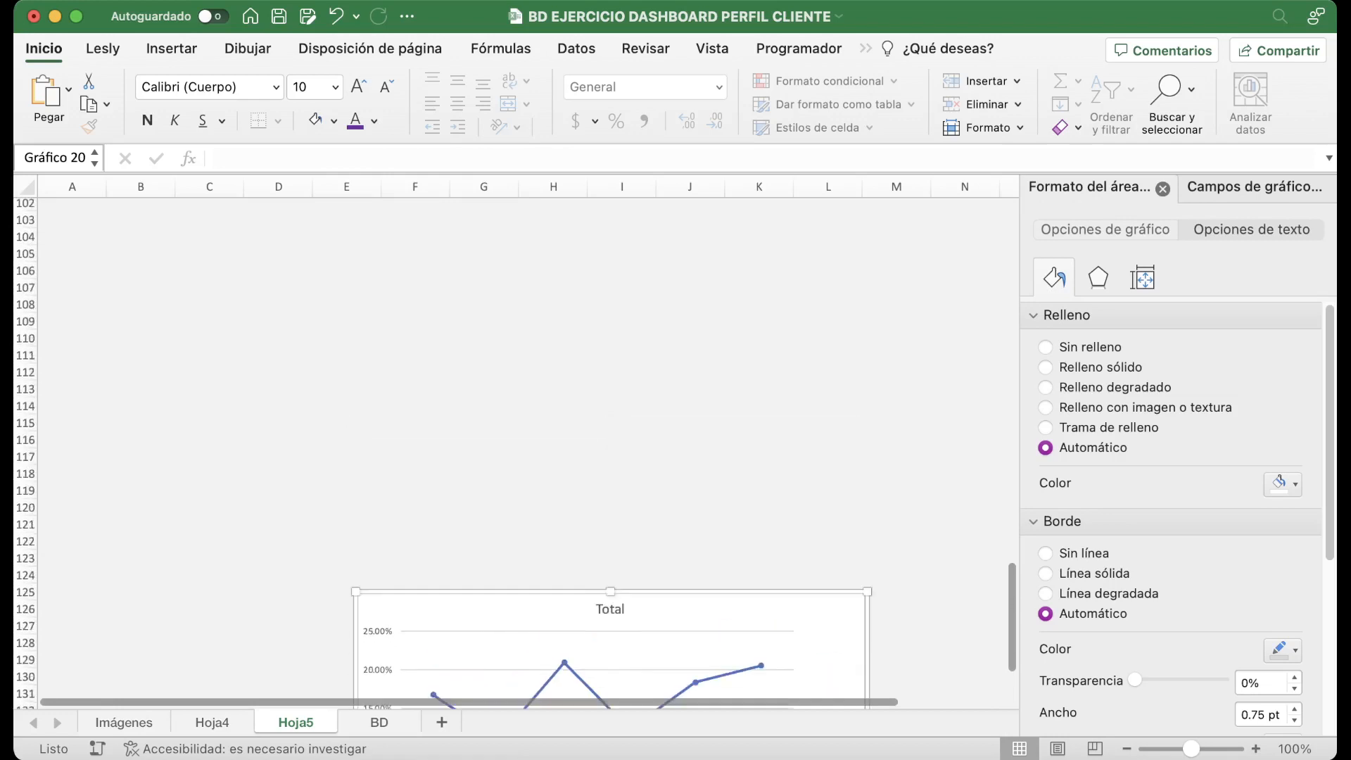
drag(814, 613, 939, 367)
scroll(938, 367, up, 3)
scroll(844, 507, up, 2)
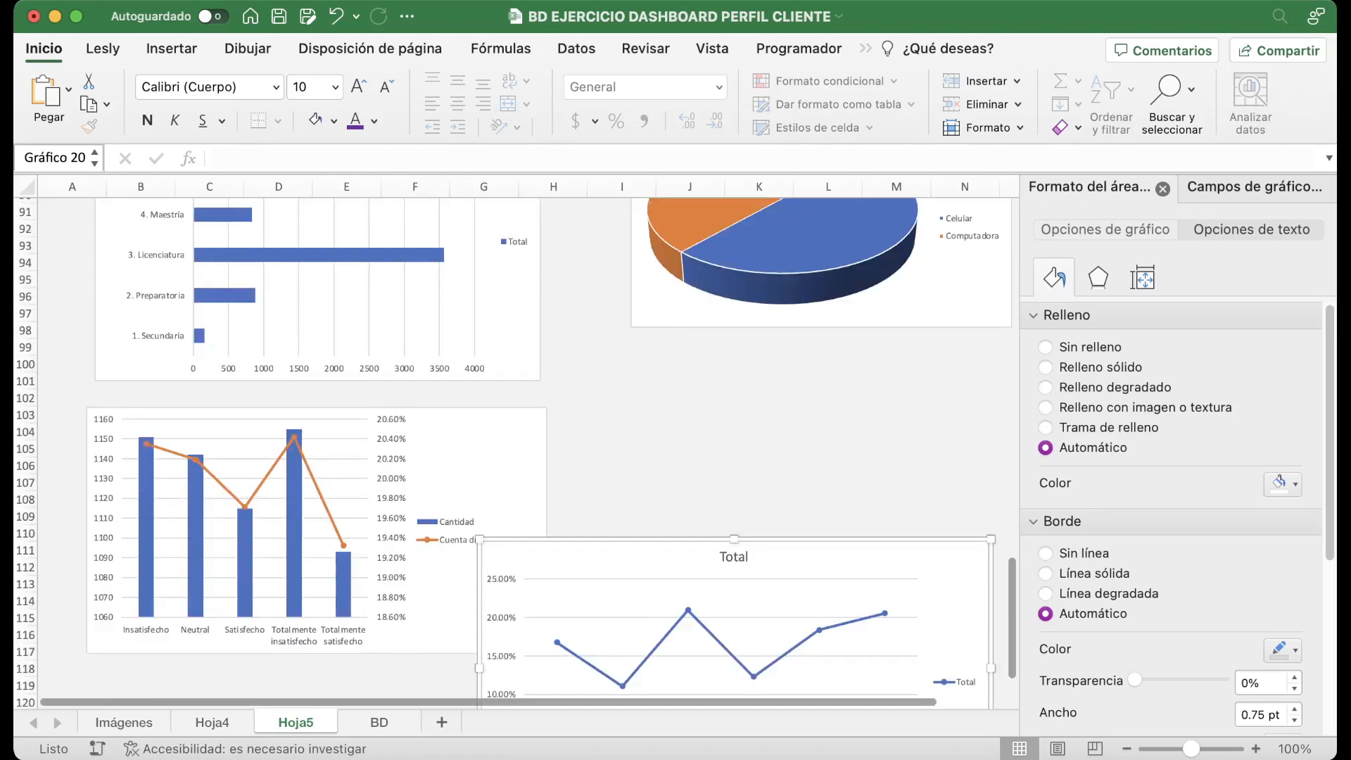
drag(844, 556, 974, 415)
scroll(974, 415, up, 8)
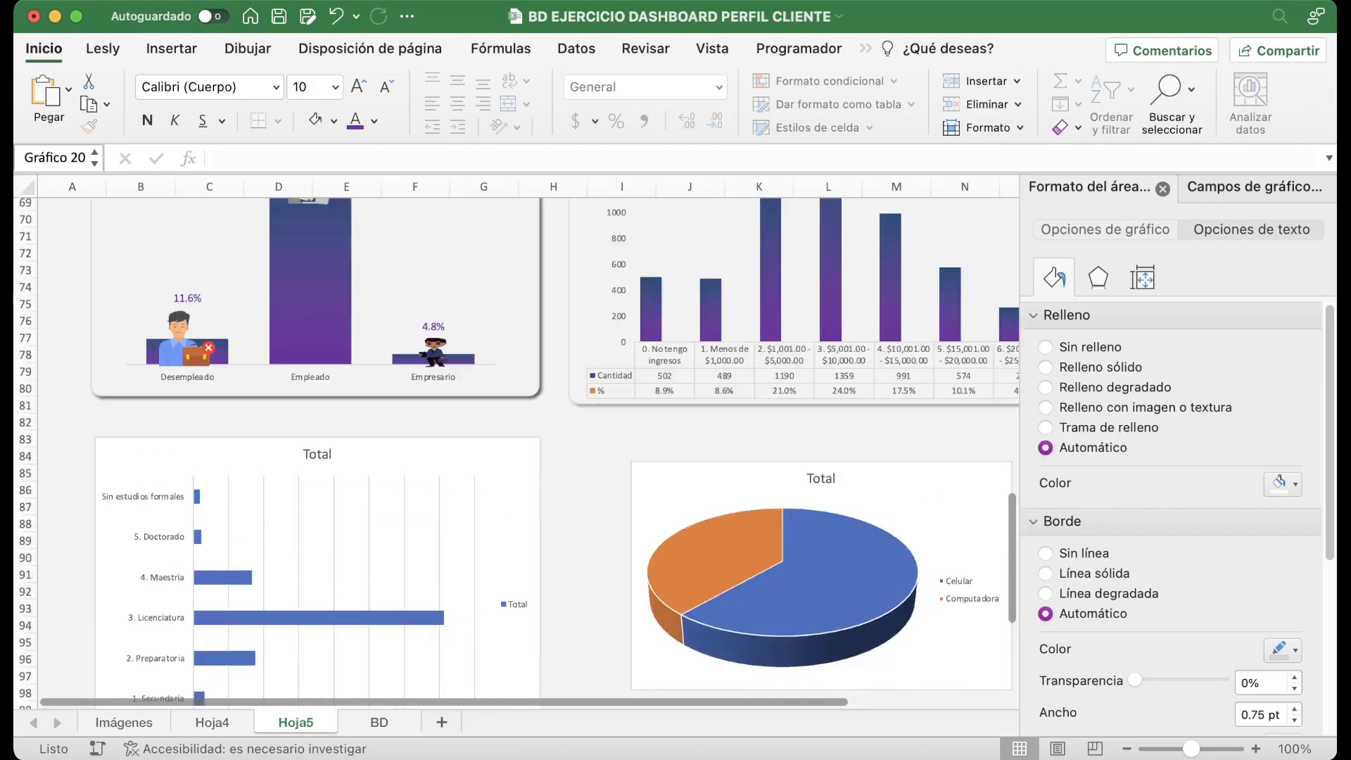
Format the education chart area with Sin relleno, Esquinas redondeadas and the same preset outer shadow as the other charts.
scroll(528, 453, down, 4)
click(479, 325)
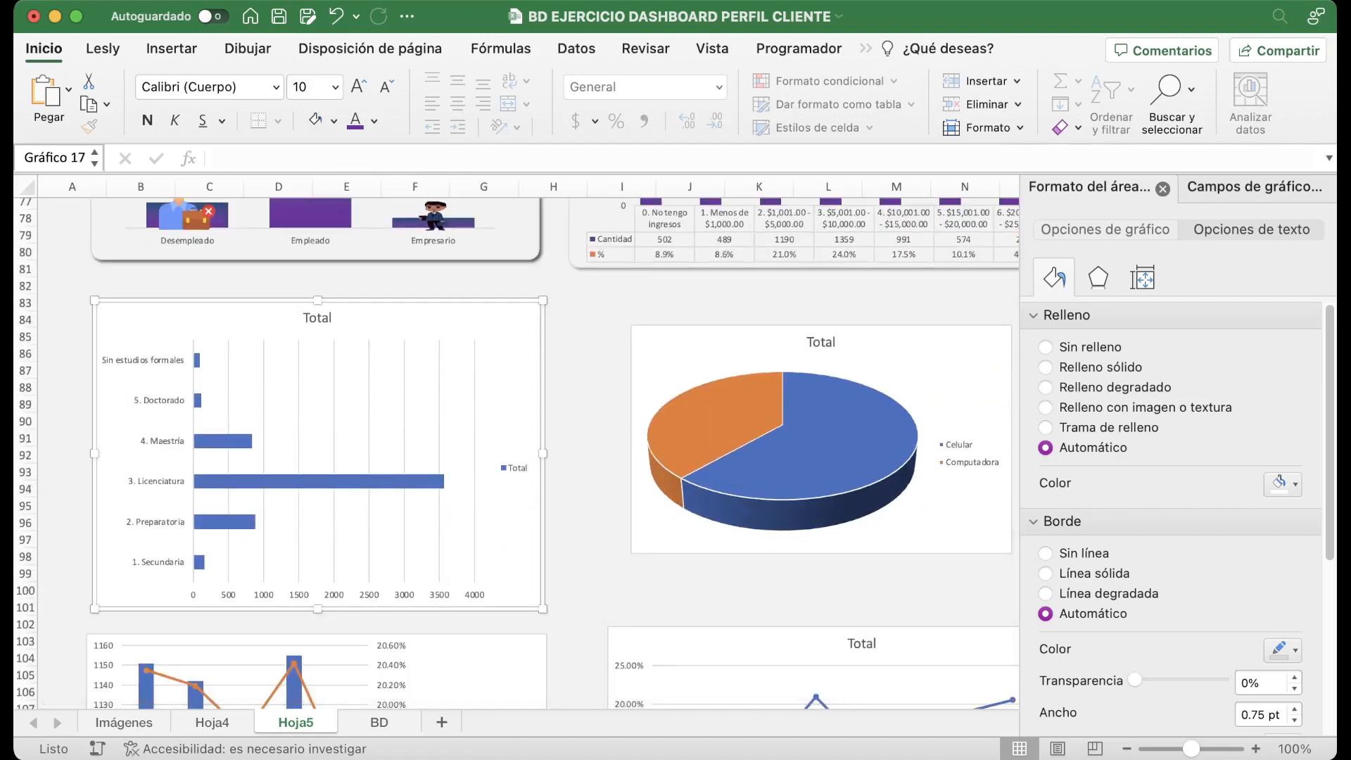
click(1047, 347)
scroll(1170, 519, down, 5)
click(1047, 711)
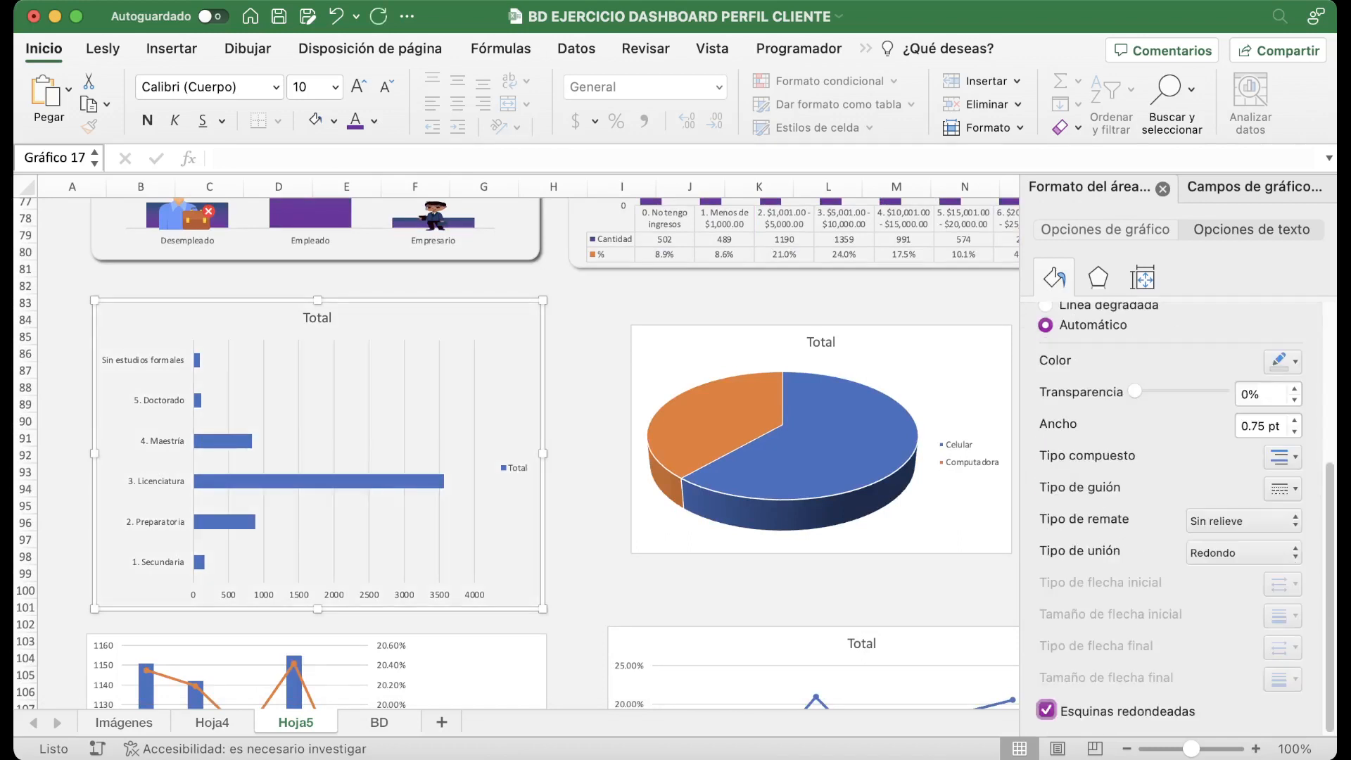
click(1098, 276)
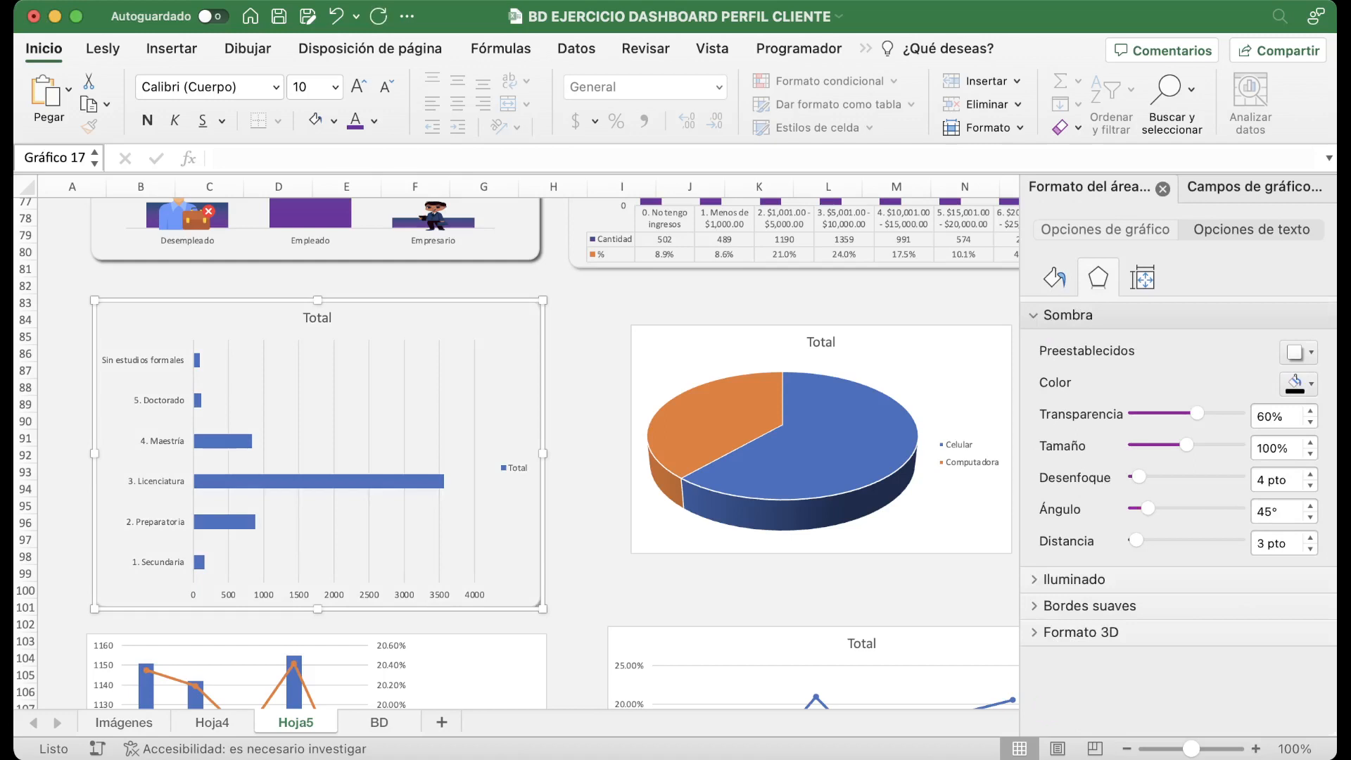
Delete the vertical gridlines and the legend from the education bar chart.
click(369, 423)
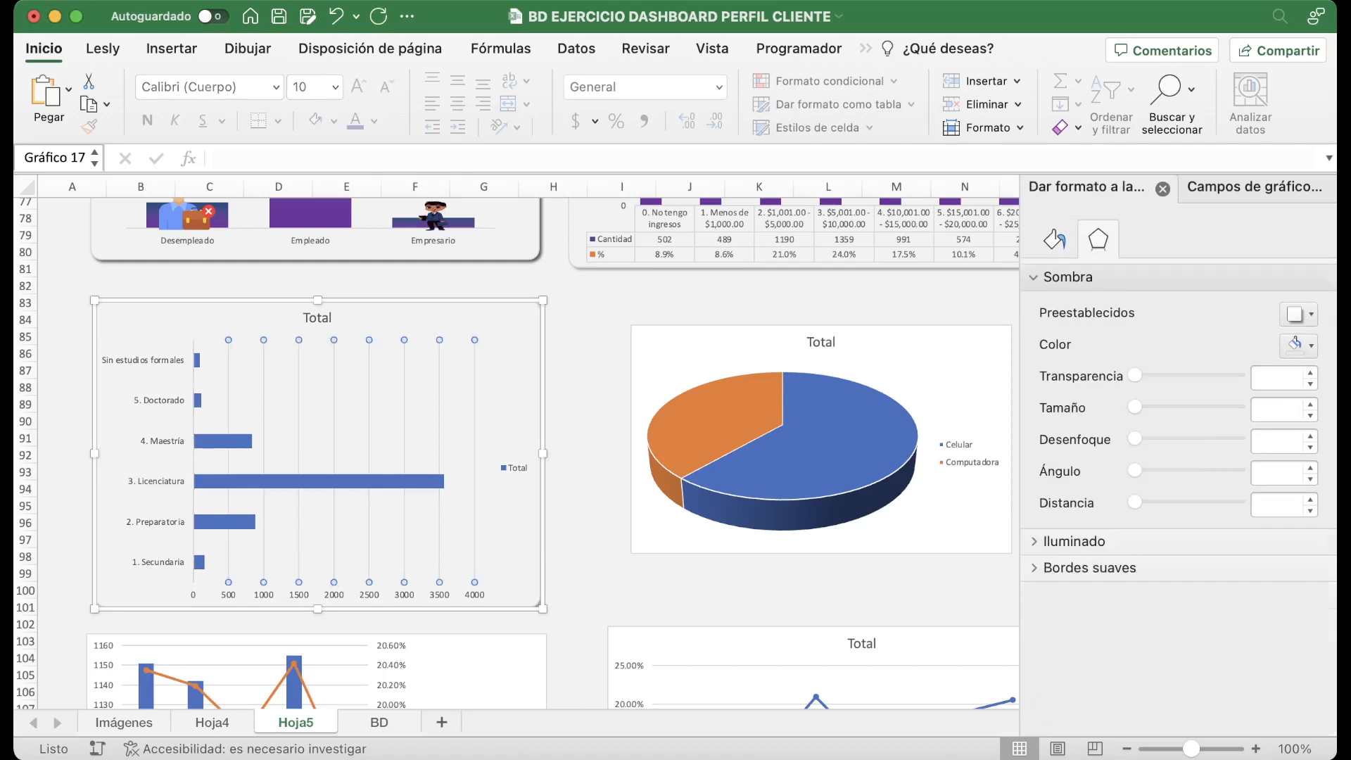
key(Delete)
click(514, 468)
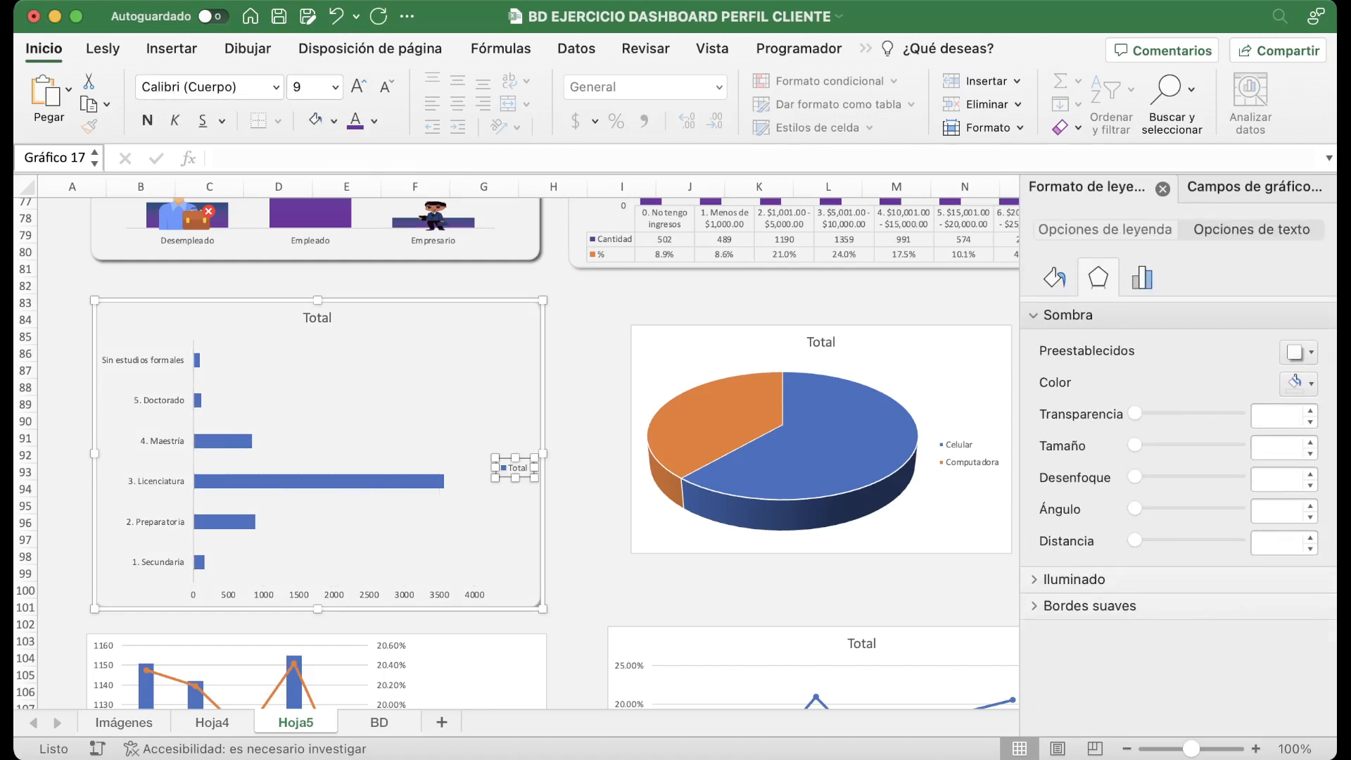
key(Delete)
Add data labels to the education chart's bars and delete its horizontal value axis.
click(337, 482)
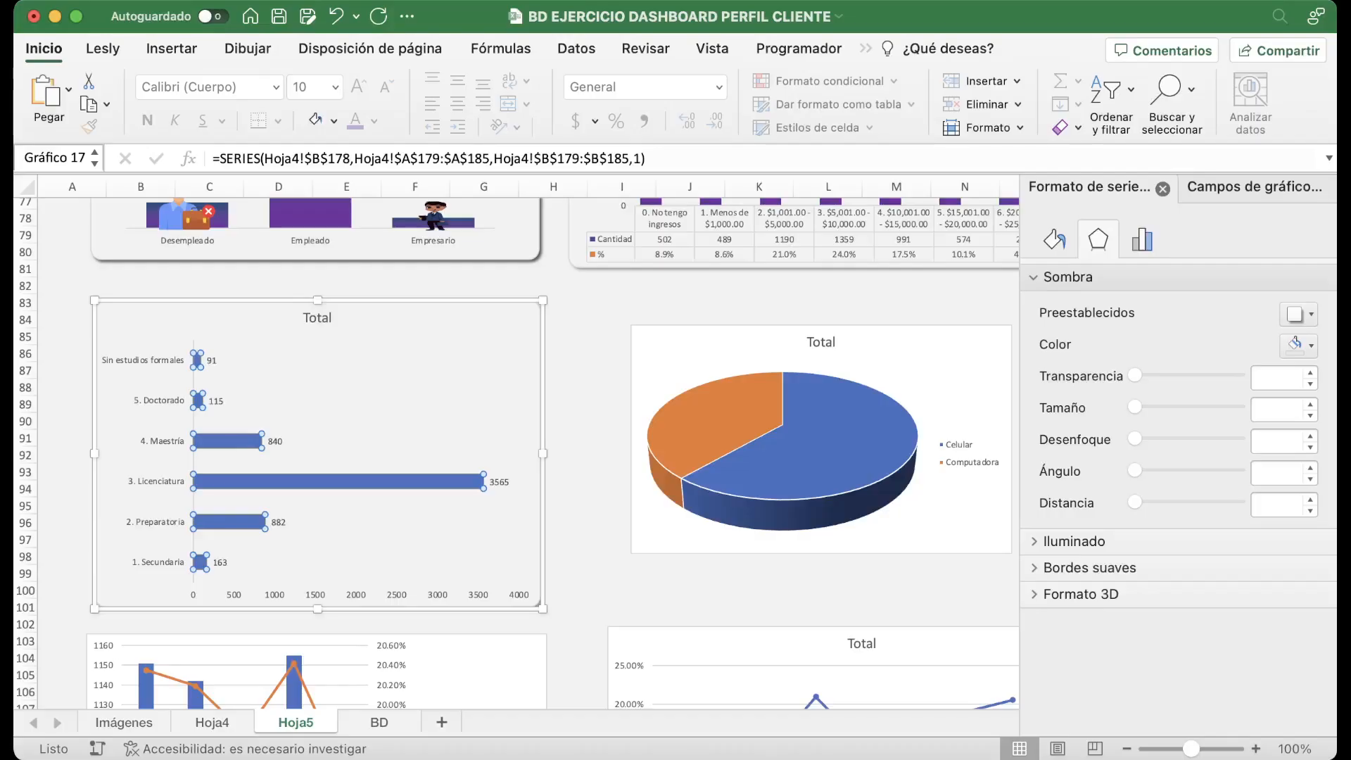
click(436, 325)
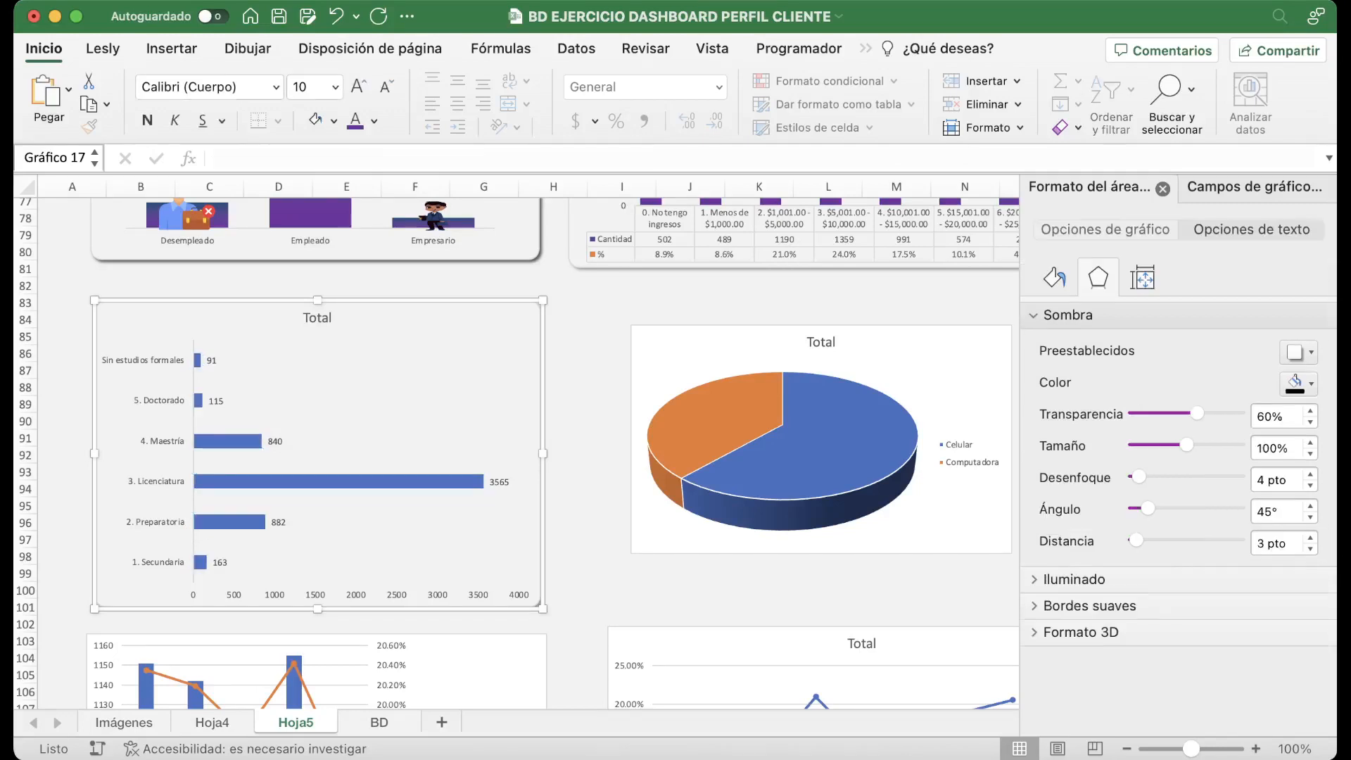
click(356, 594)
key(Delete)
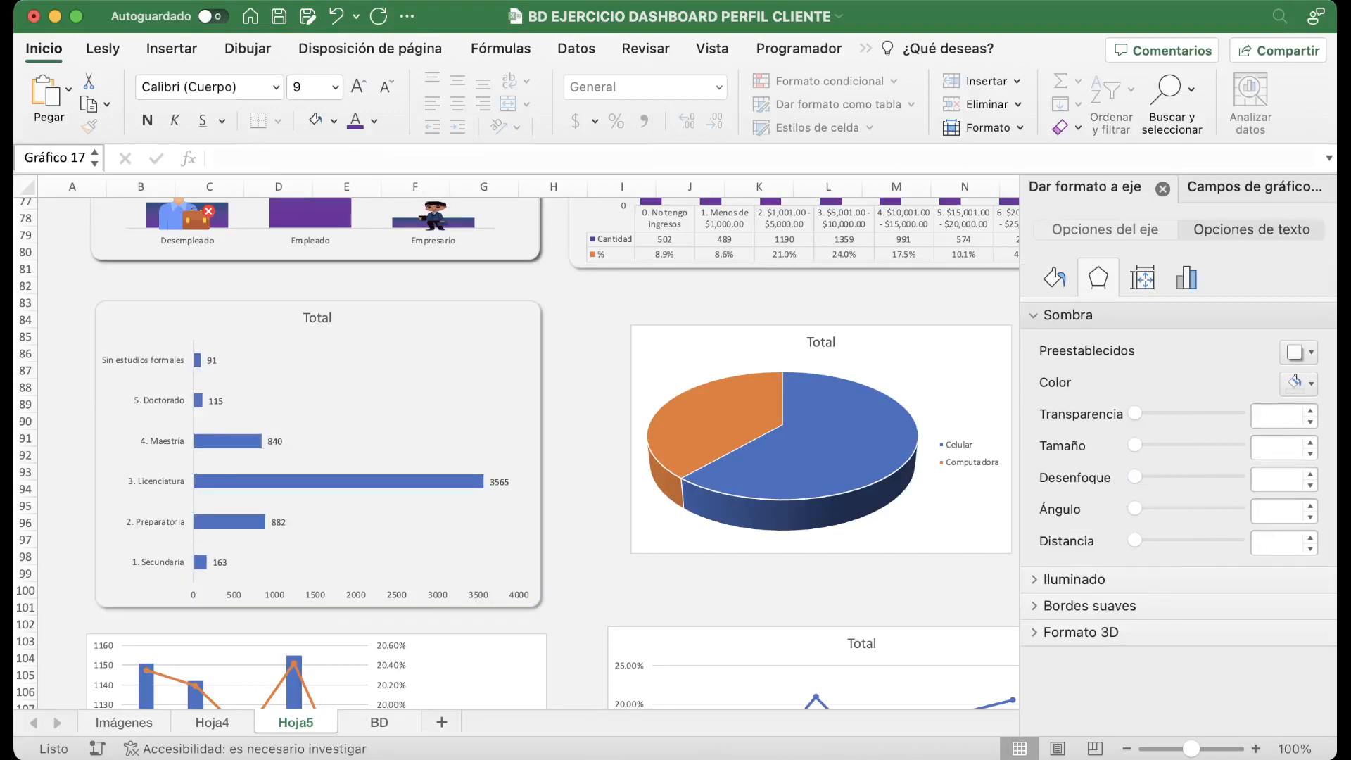
Fill the education chart's bars with the blue-to-purple linear gradient (Relleno degradado).
click(343, 489)
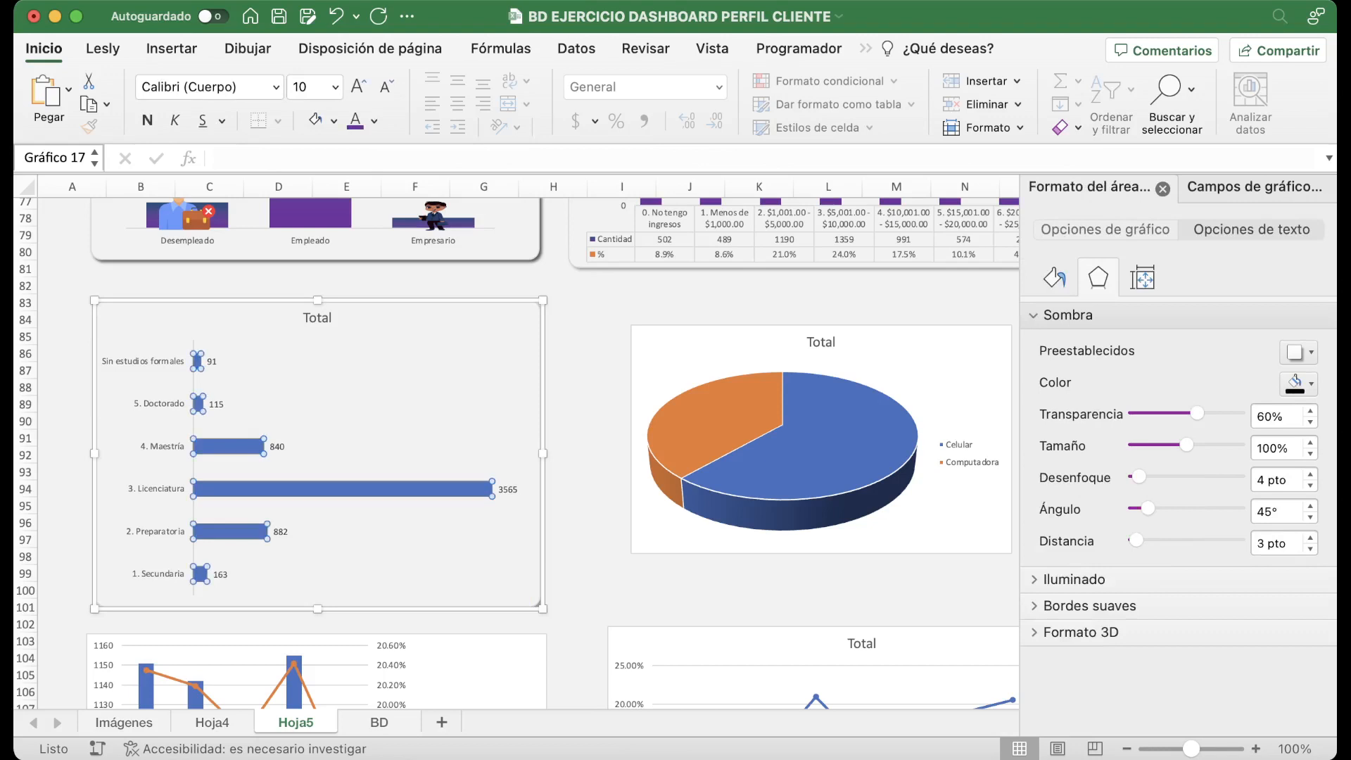
click(1054, 240)
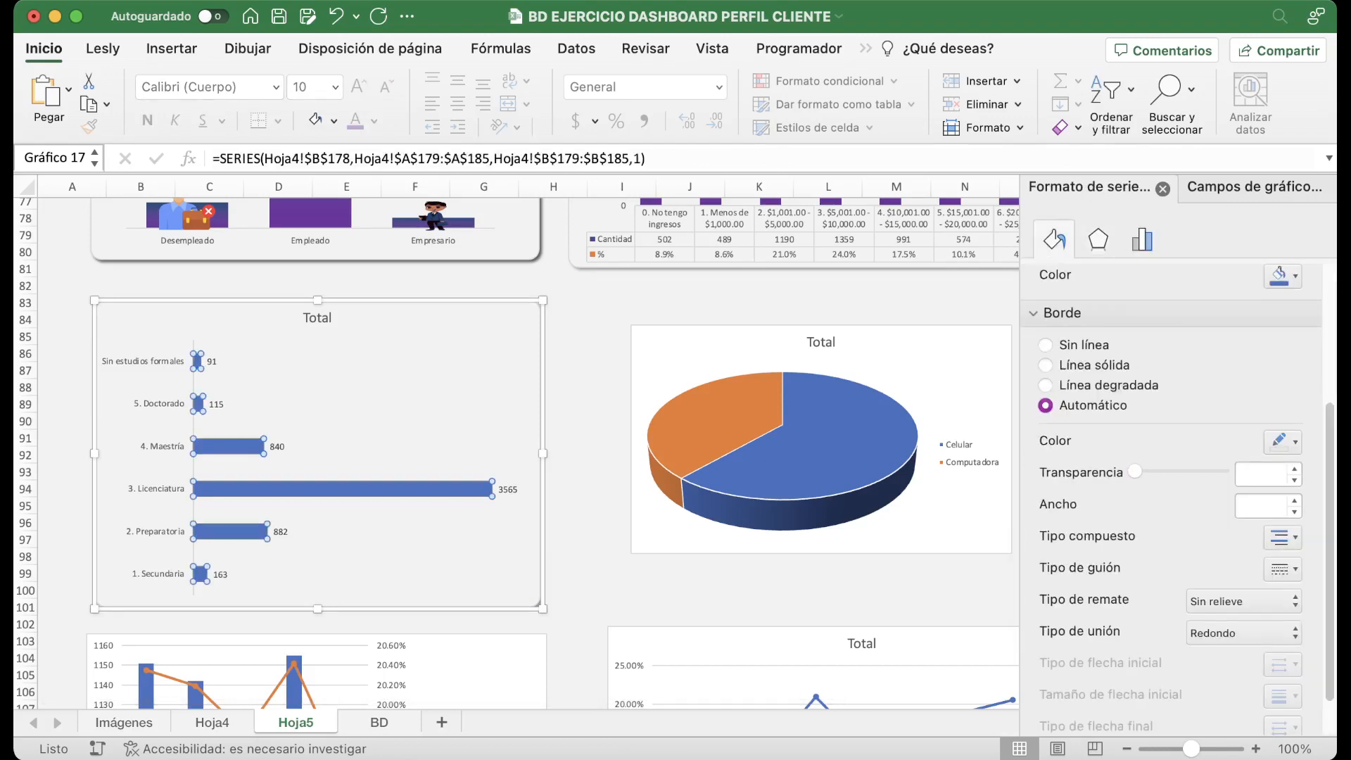
scroll(1172, 451, up, 5)
click(1046, 350)
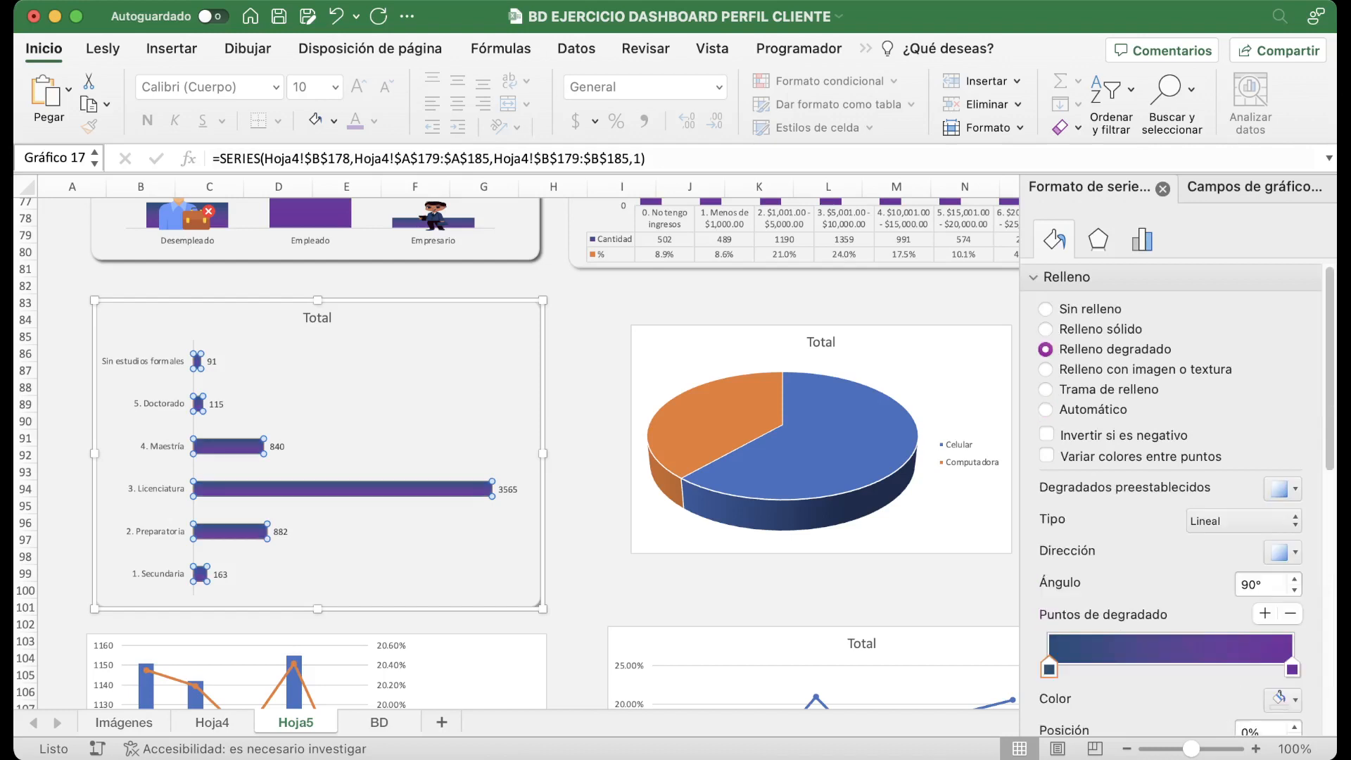
Change the education chart's title to "Escolaridad" and color its text purple.
click(318, 318)
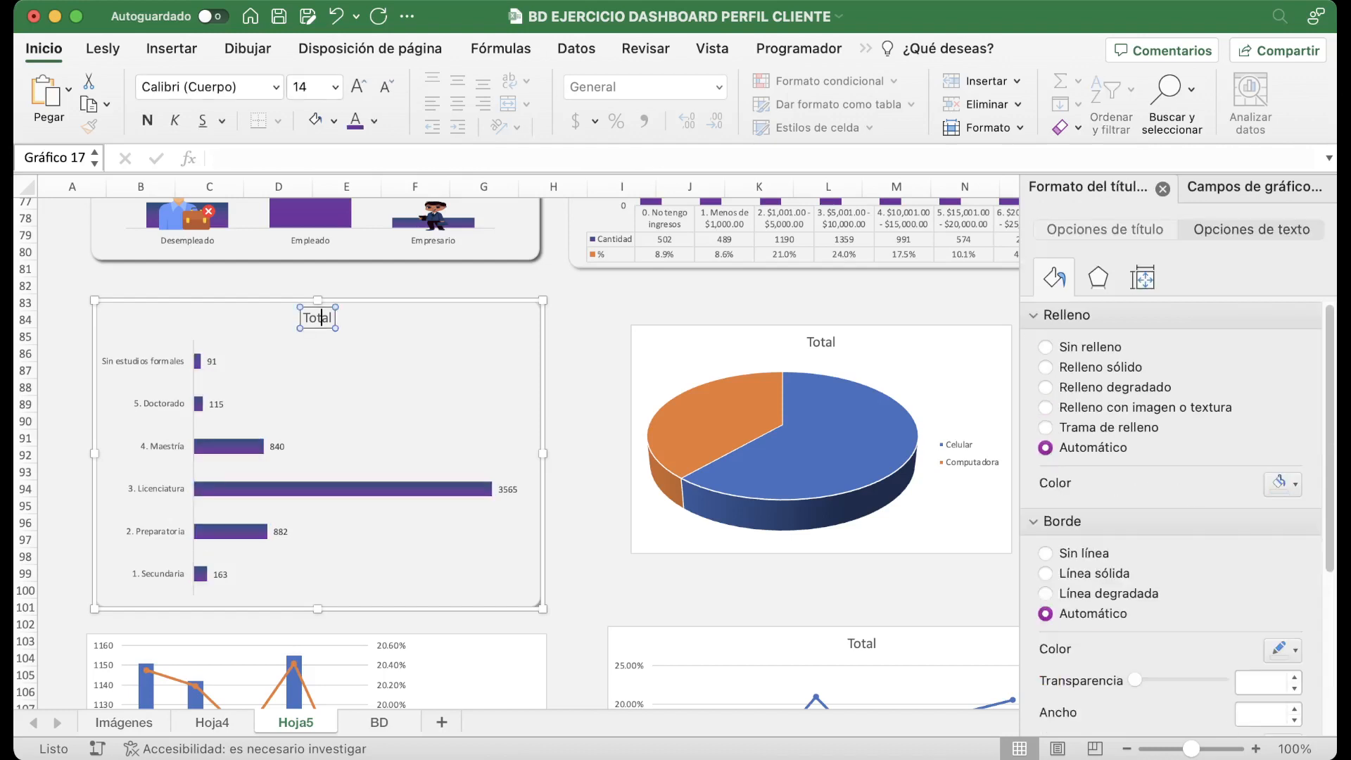
text(Escolaridad)
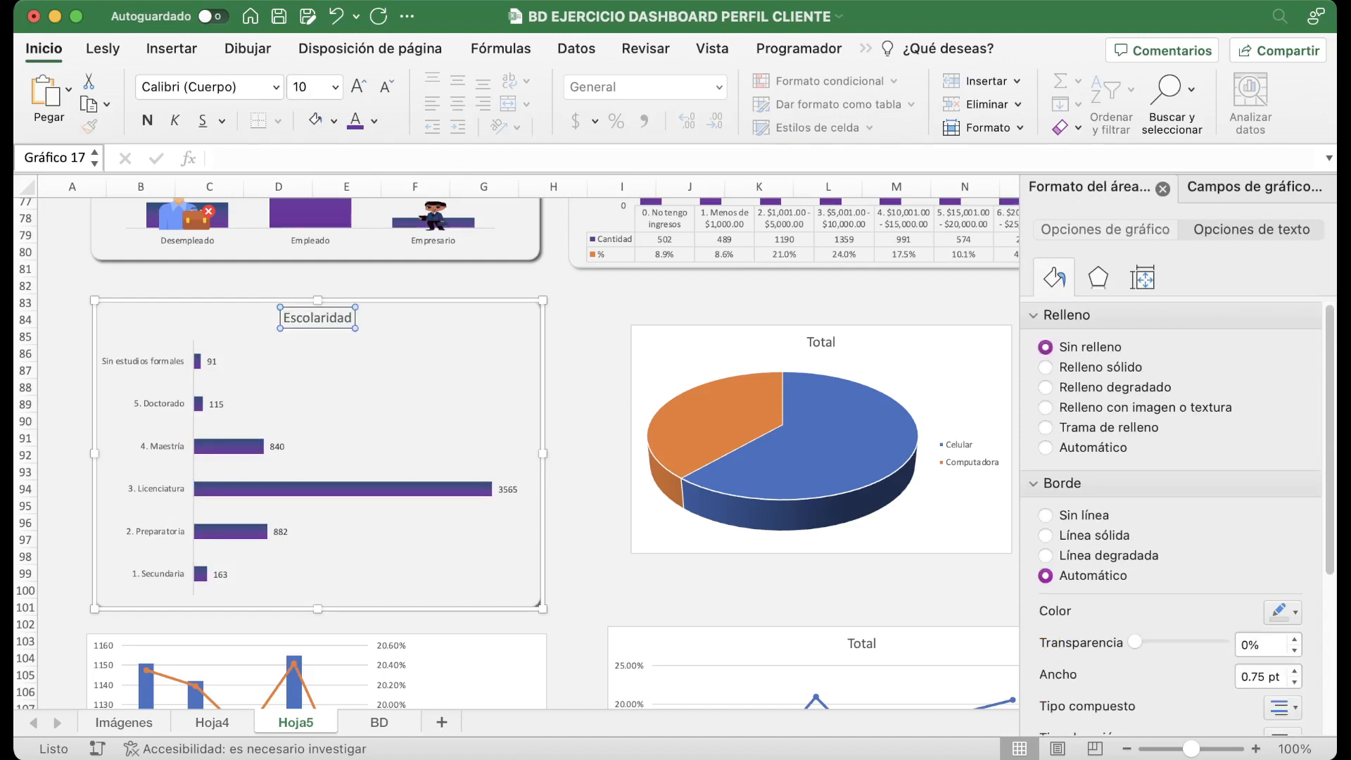
click(356, 120)
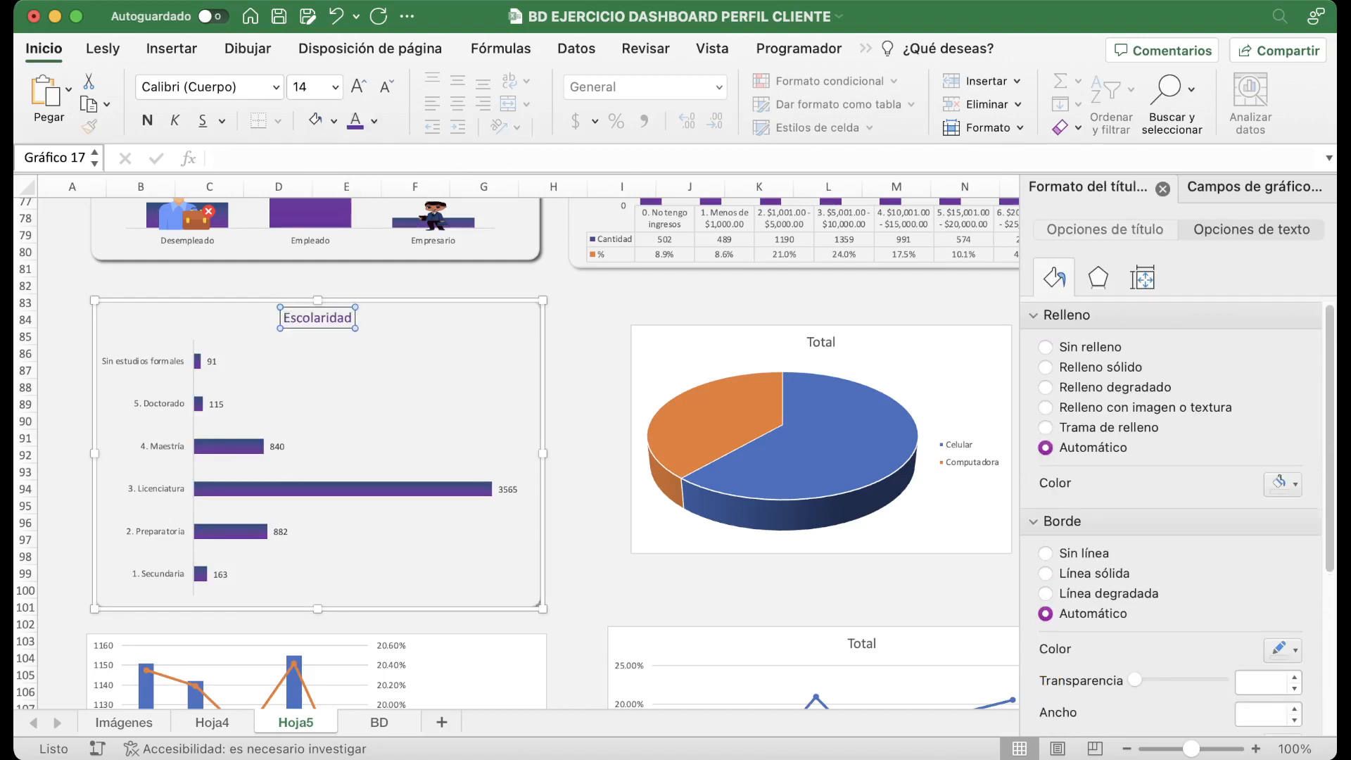
Change the Celular/Computadora pie chart's title to "Medio de conexión preferido".
click(686, 352)
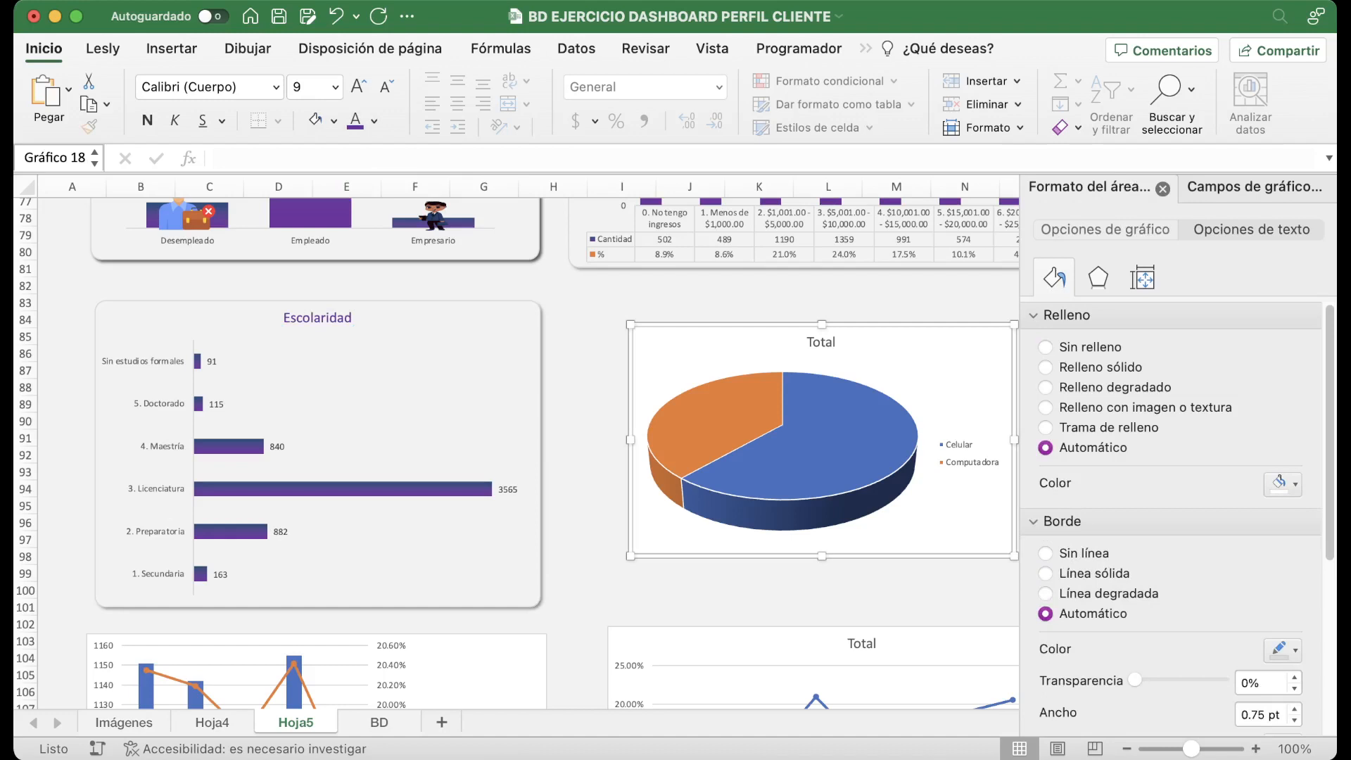
click(821, 342)
double_click(821, 342)
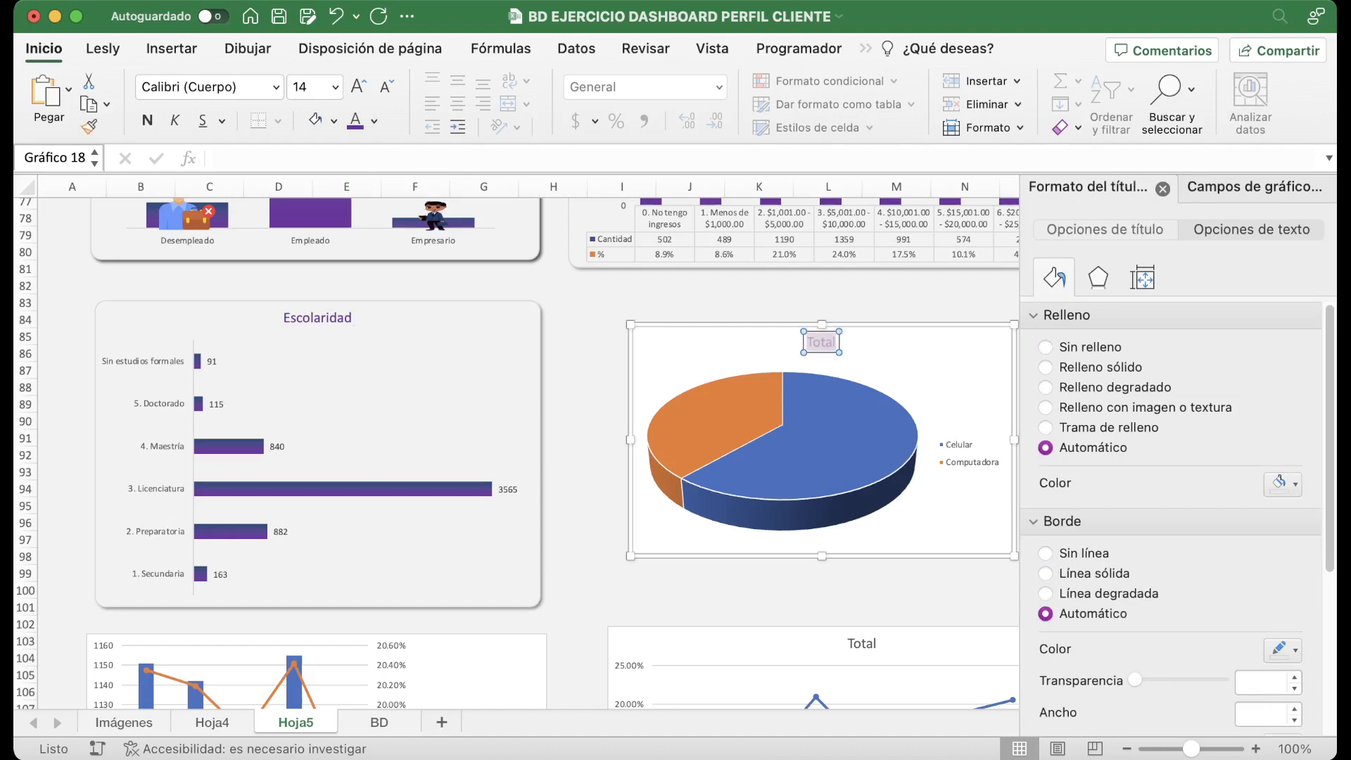
text(Medio de conex)
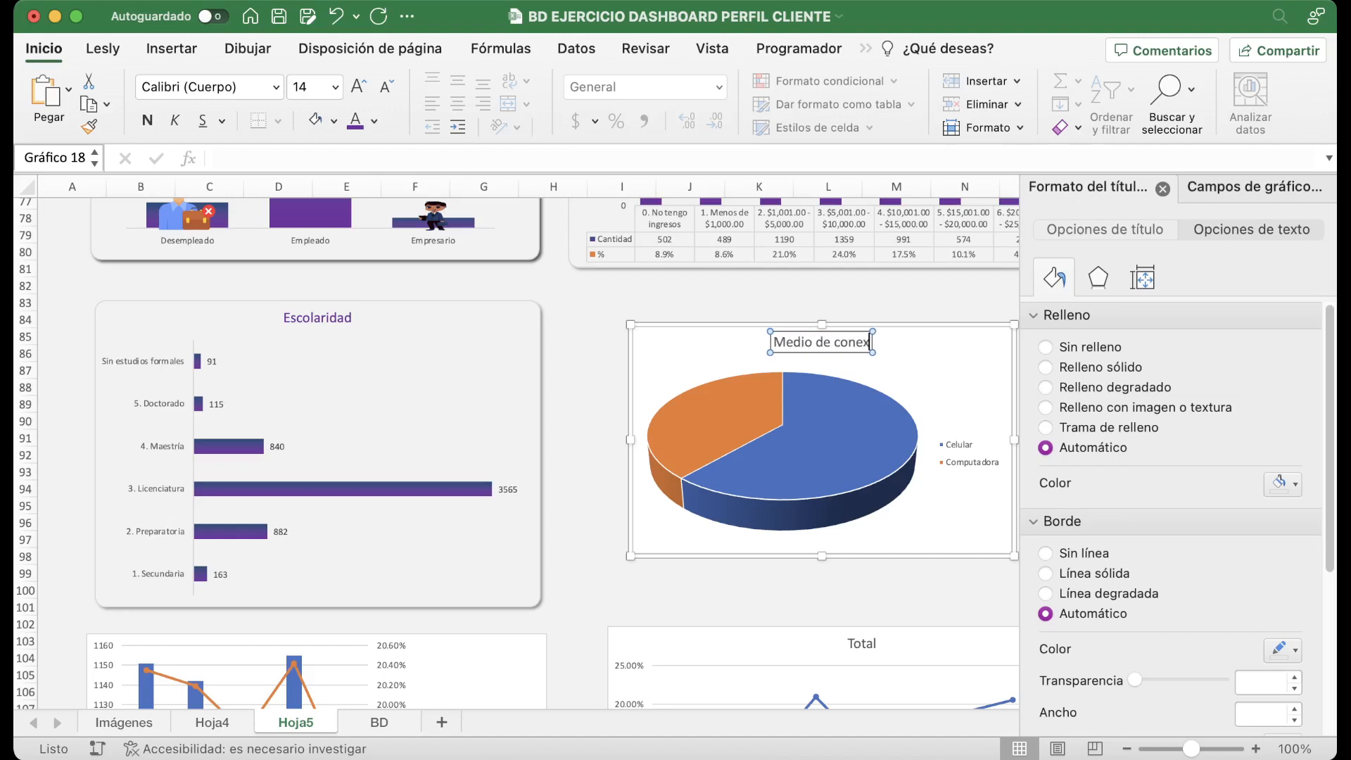
text(ión preferido)
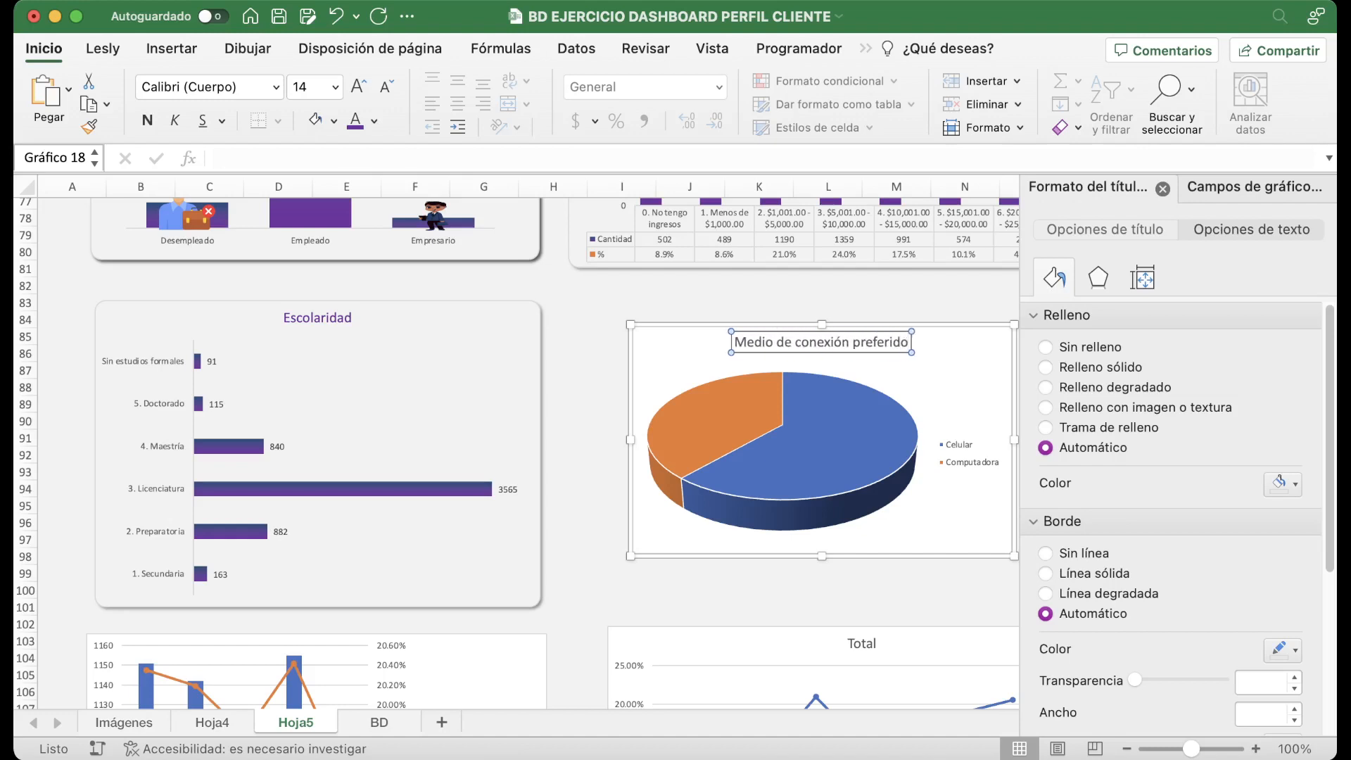
Apply the chart style with bold uppercase title and outside category labels to the connection pie chart, and remove its background fill.
click(962, 366)
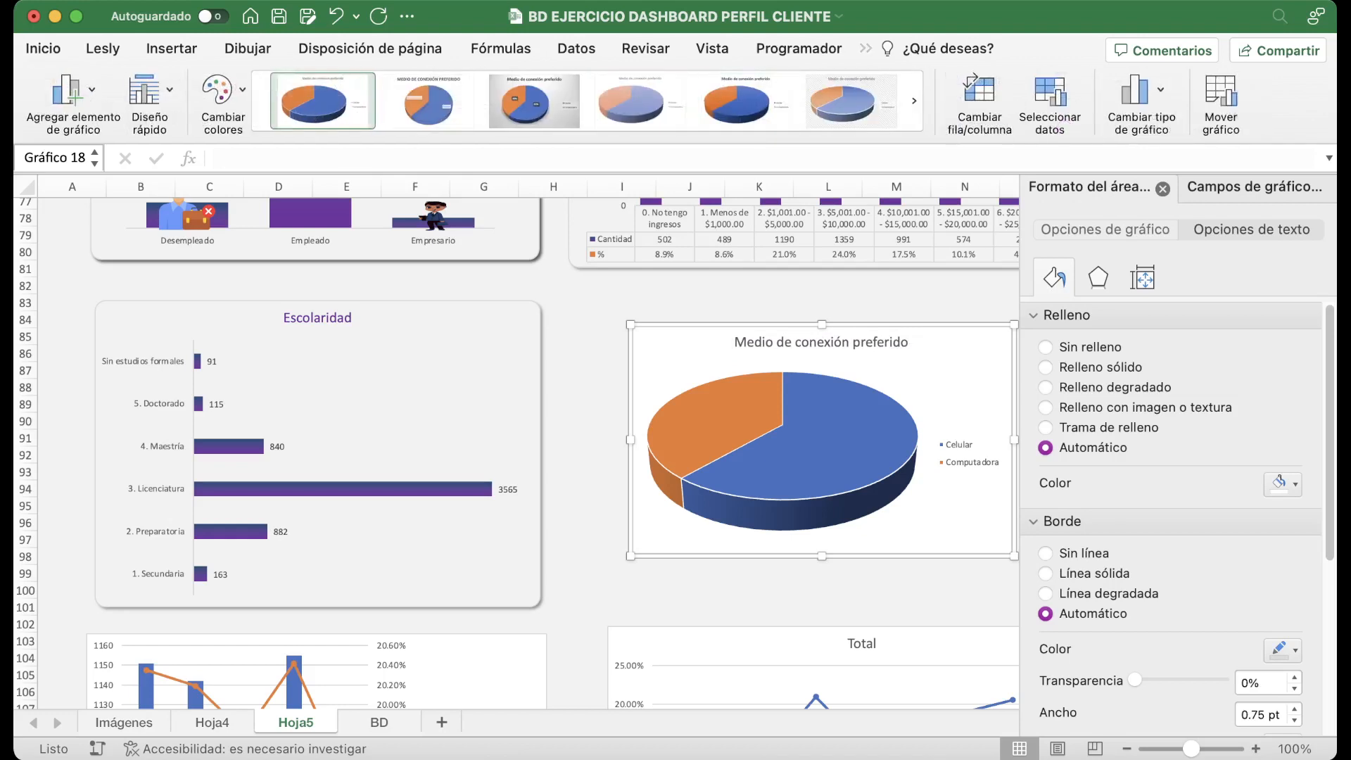
click(428, 159)
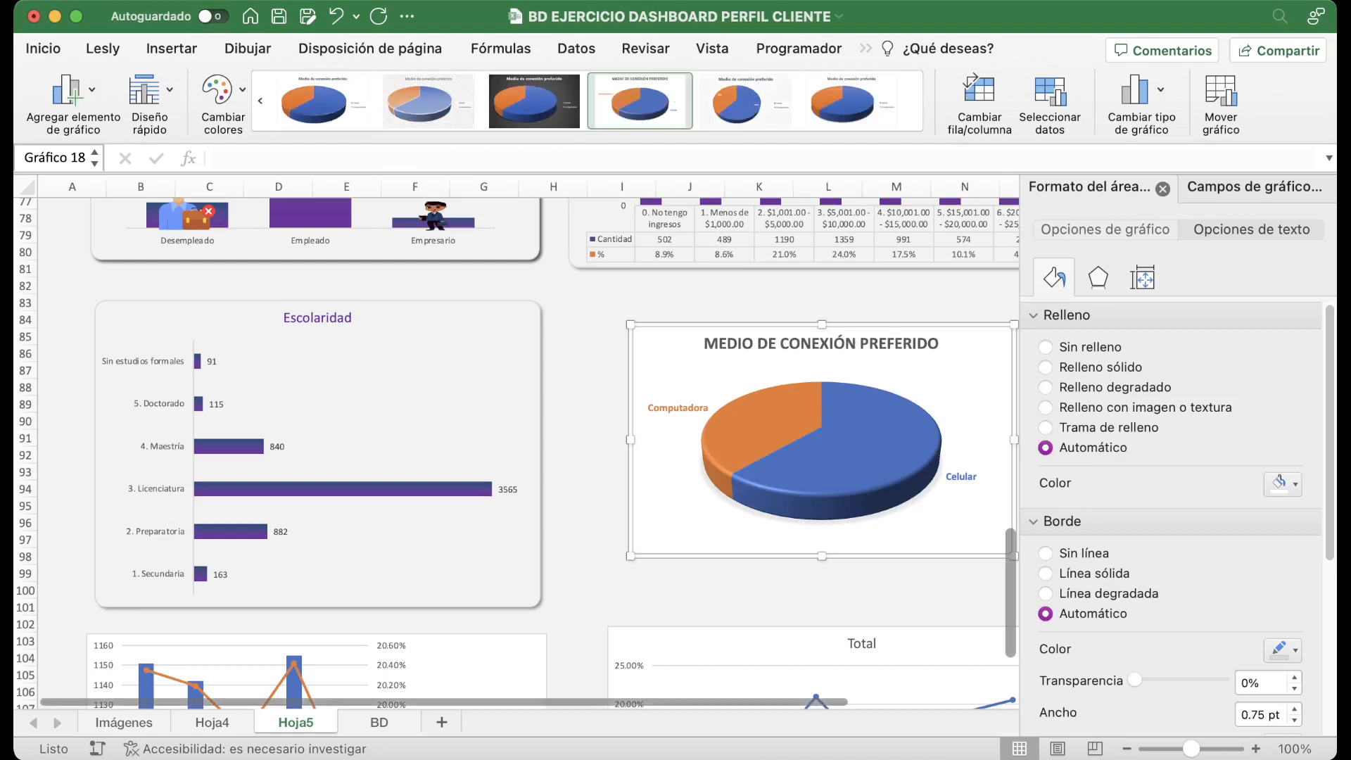
click(1046, 347)
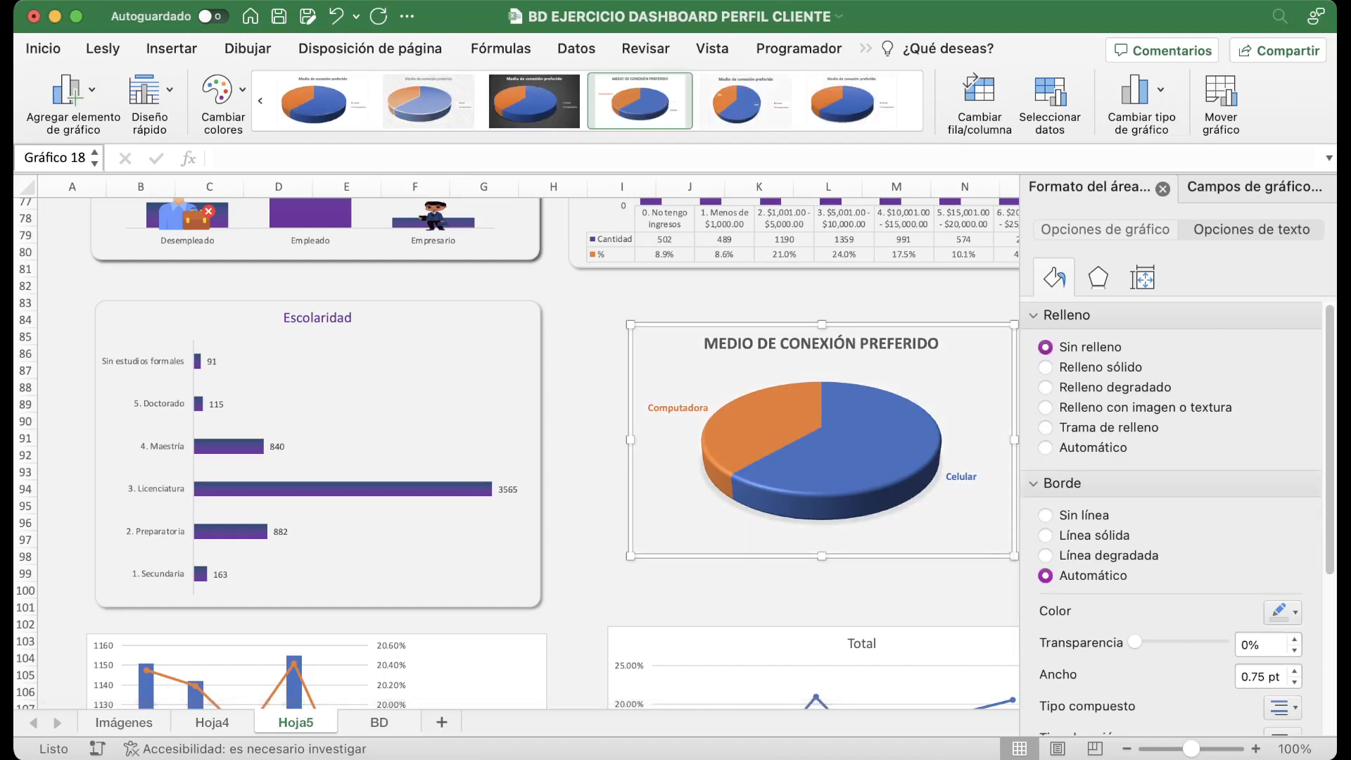
Recolor the connection pie chart with the orange and yellow palette.
click(223, 91)
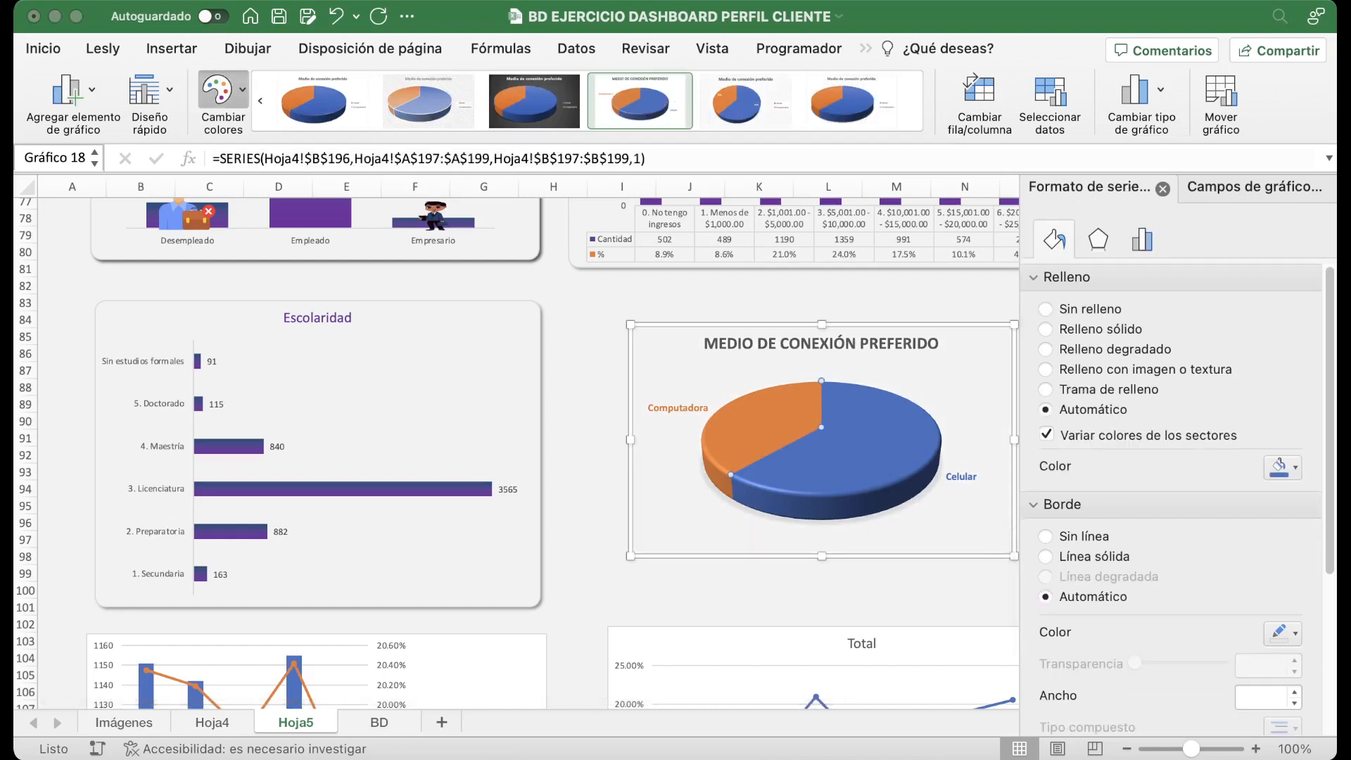
click(247, 176)
click(223, 91)
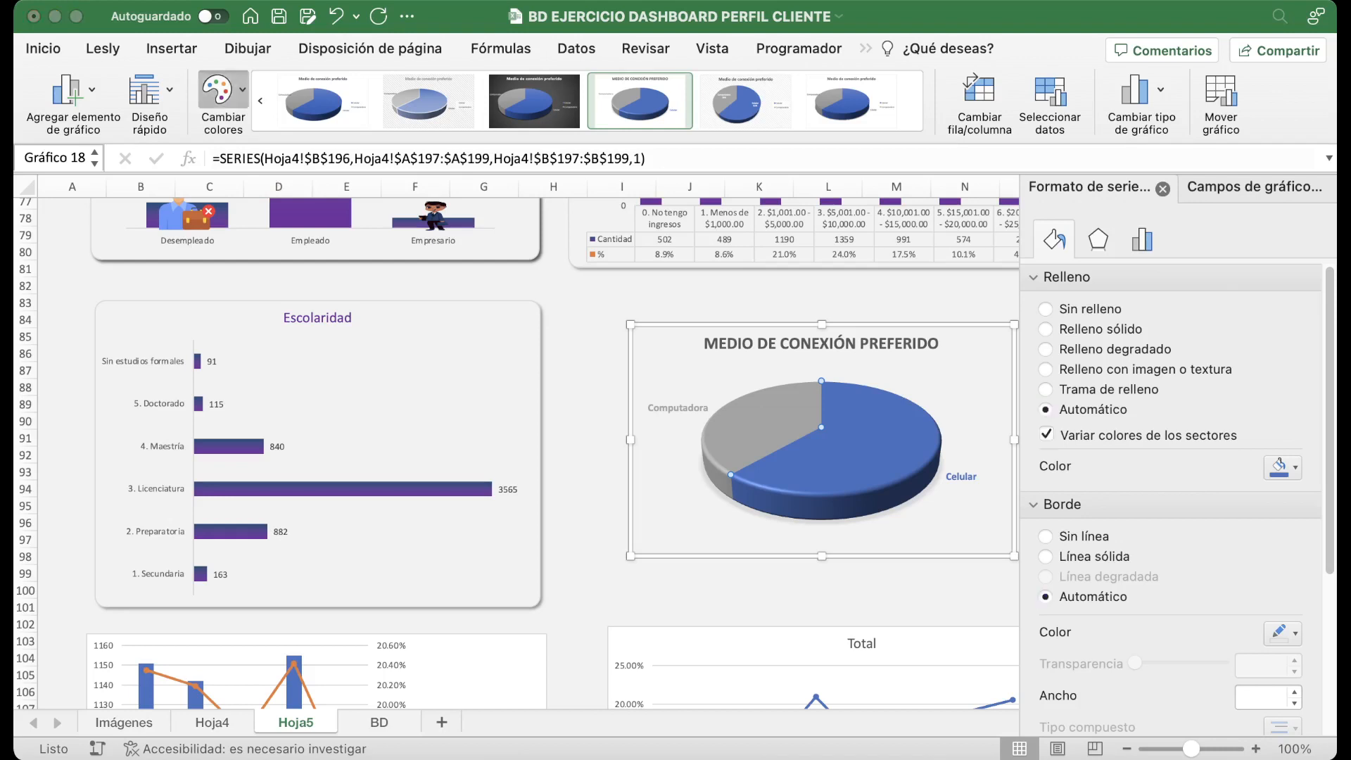
click(247, 199)
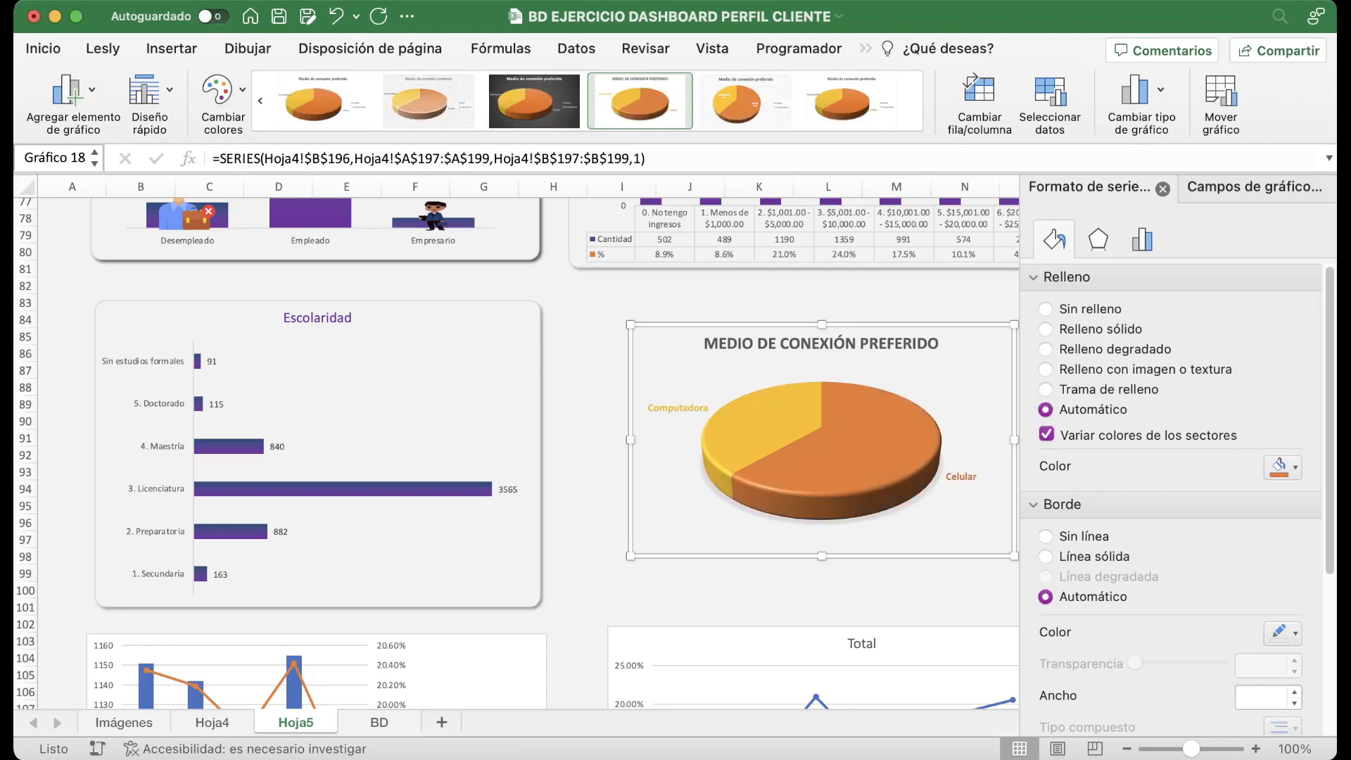
Round the connection pie chart's corners and give its frame a preset shadow toward the lower right.
click(665, 359)
scroll(1172, 493, down, 5)
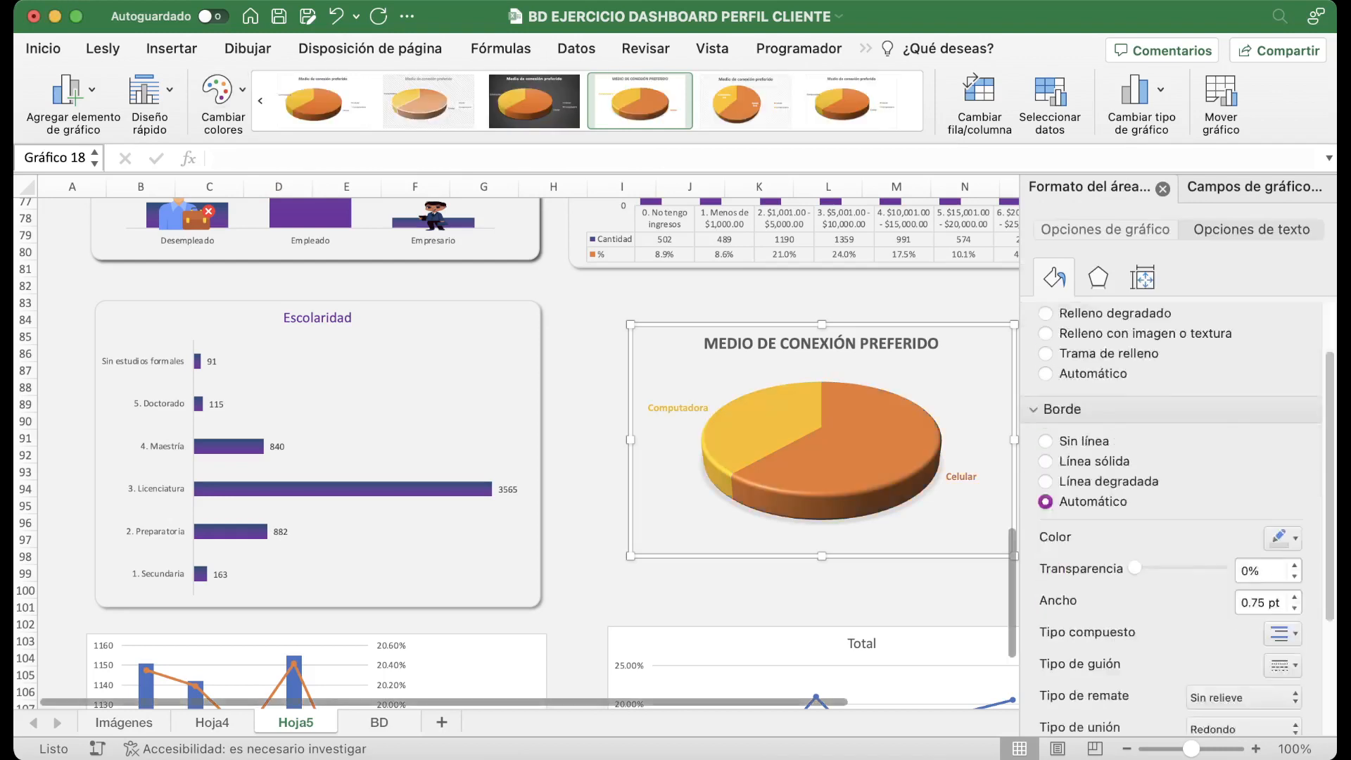
click(1099, 278)
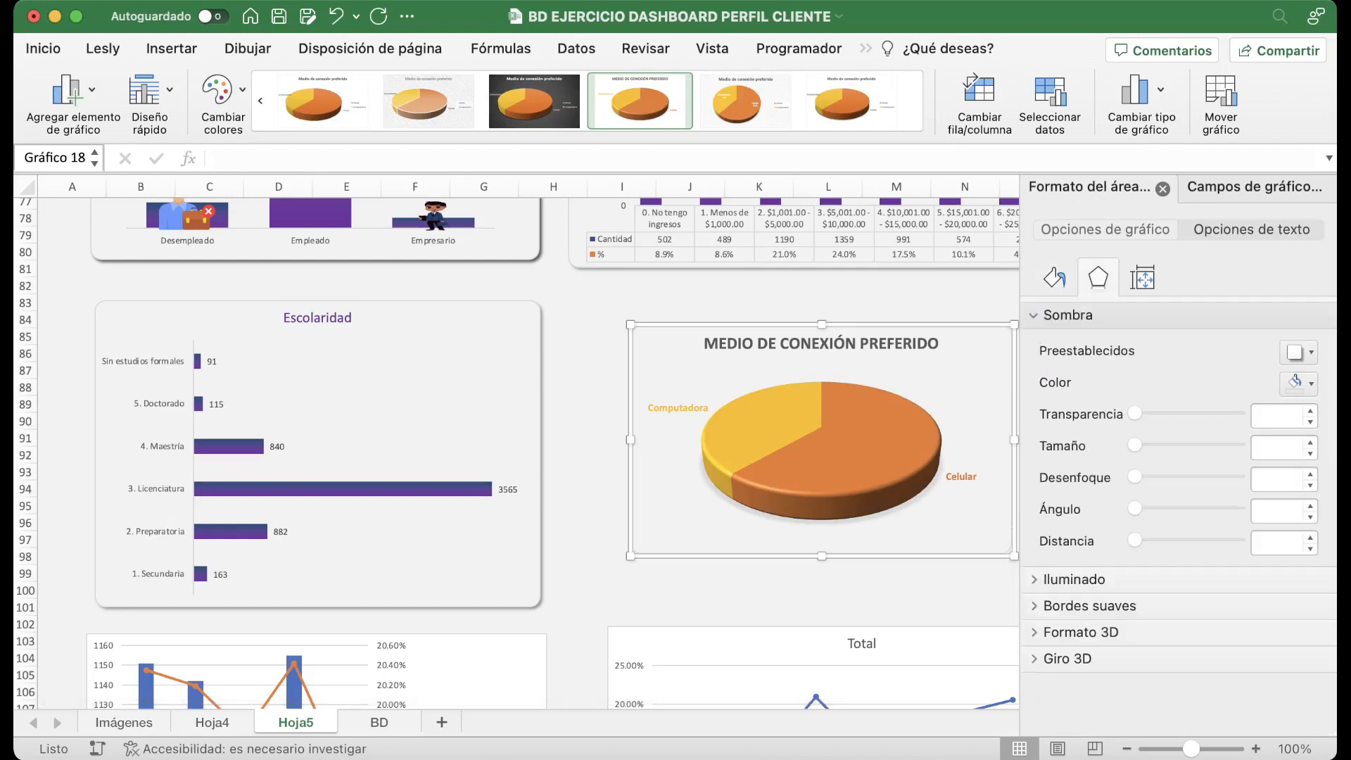
click(1299, 352)
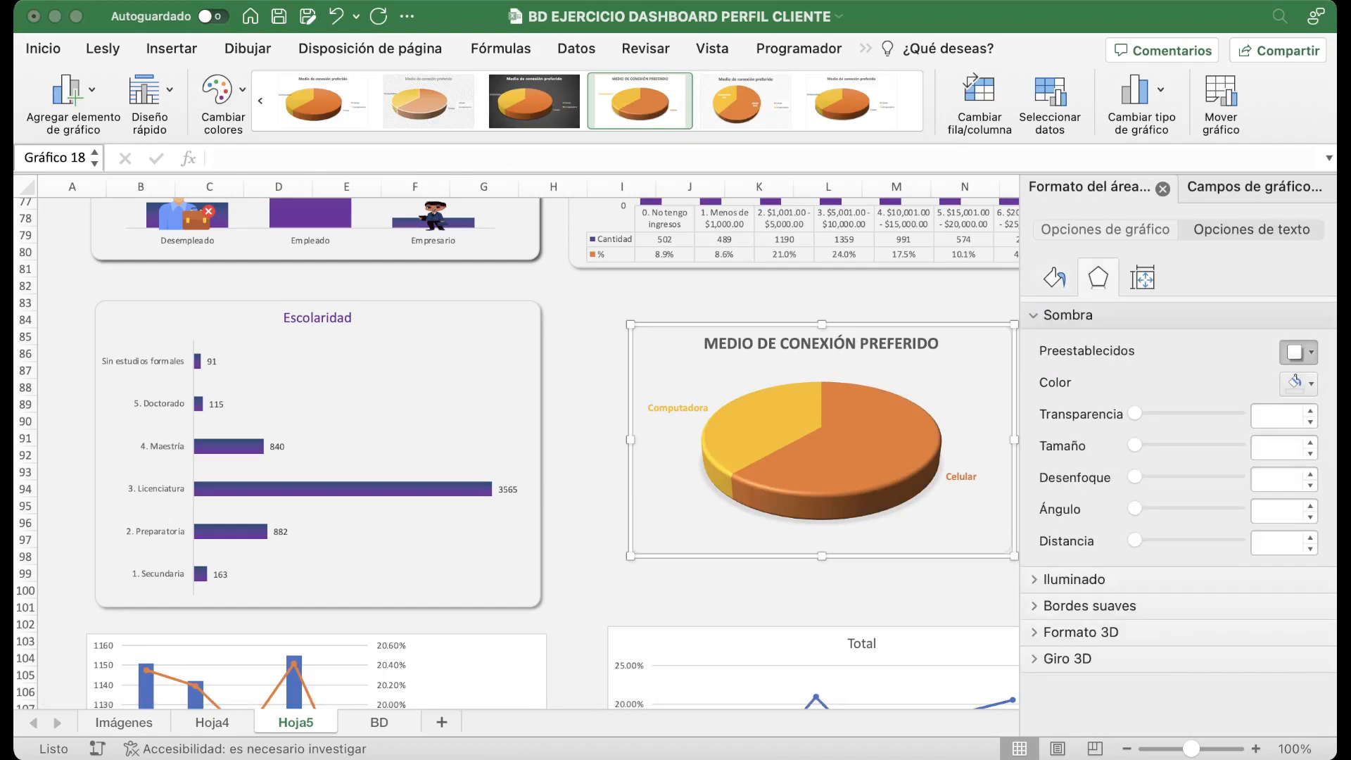
click(1214, 457)
click(759, 607)
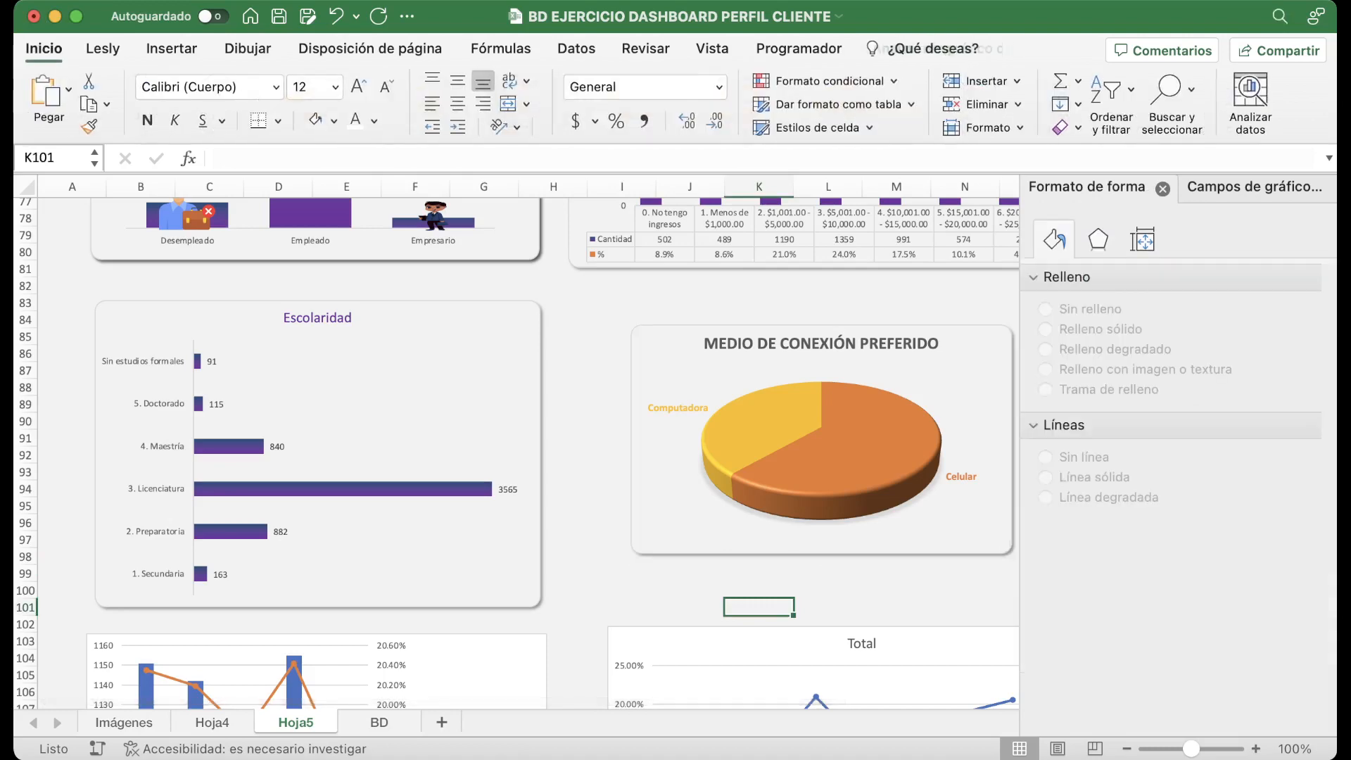
Add percentages (Porcentaje) to the connection pie chart's data labels beside the category names.
click(678, 408)
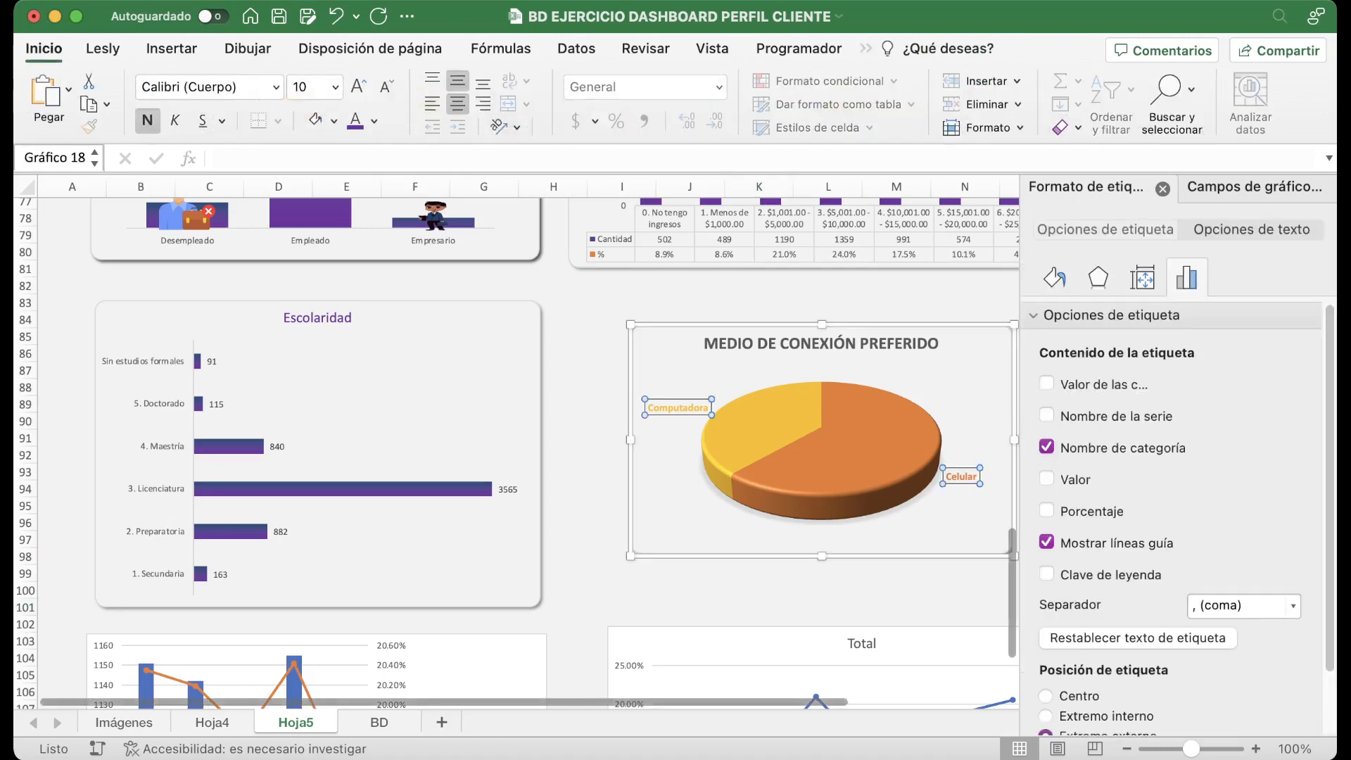
click(1046, 511)
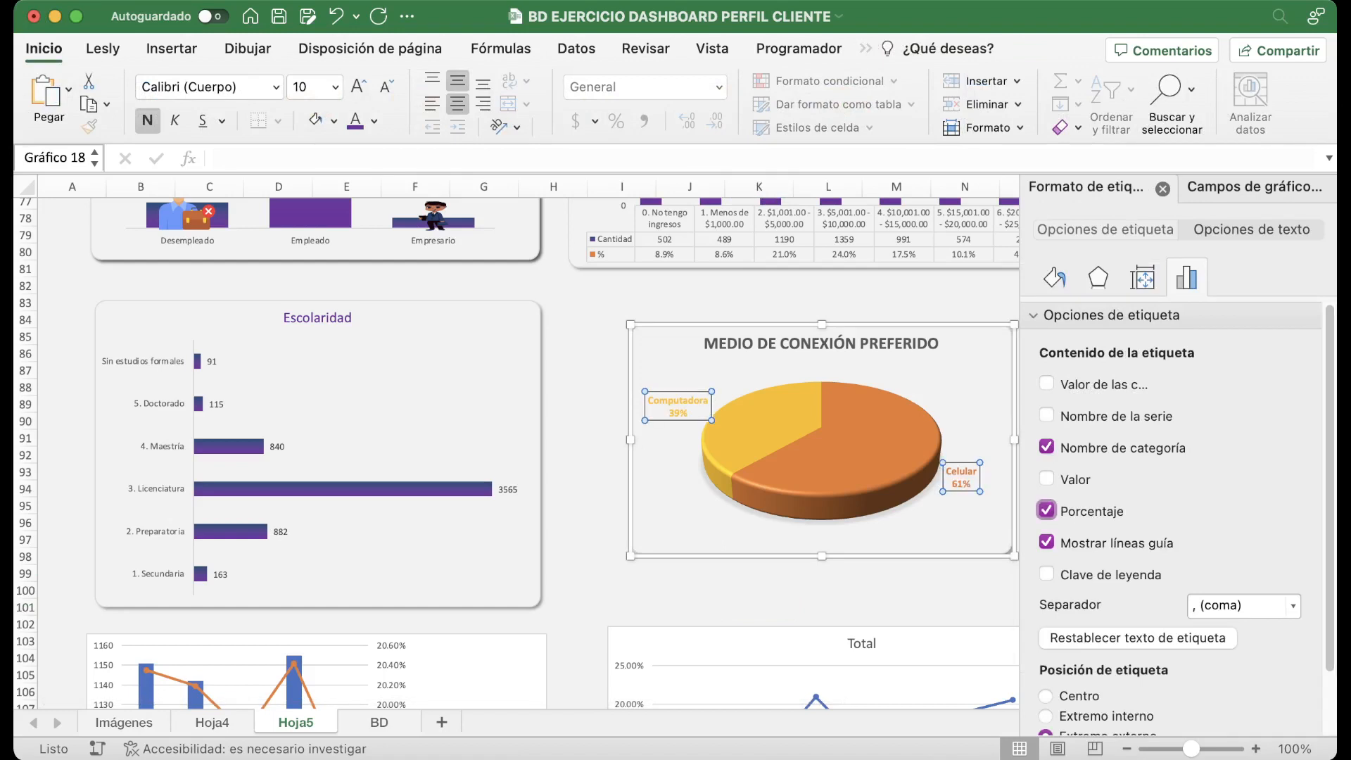
click(759, 608)
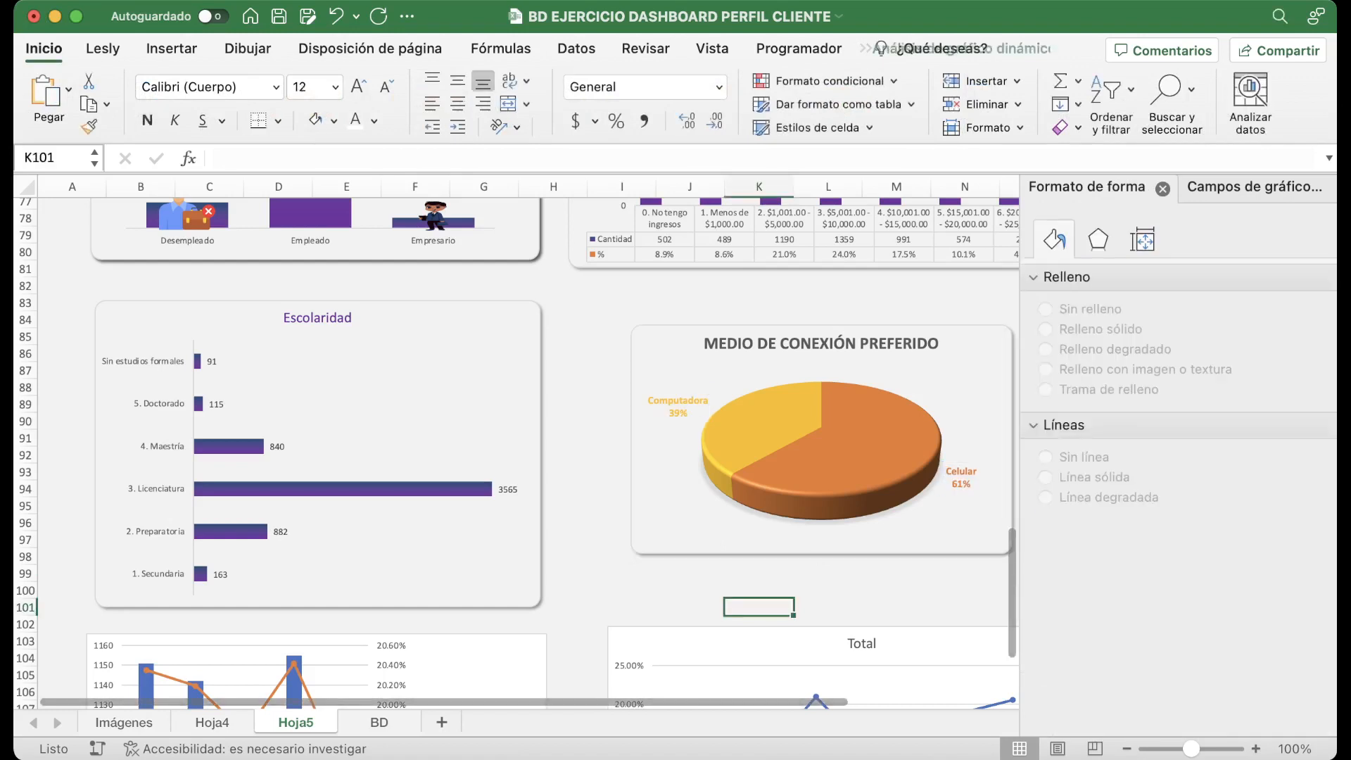
Remove the background fill (Sin relleno) from the satisfaction combo chart below the education chart.
scroll(517, 453, down, 5)
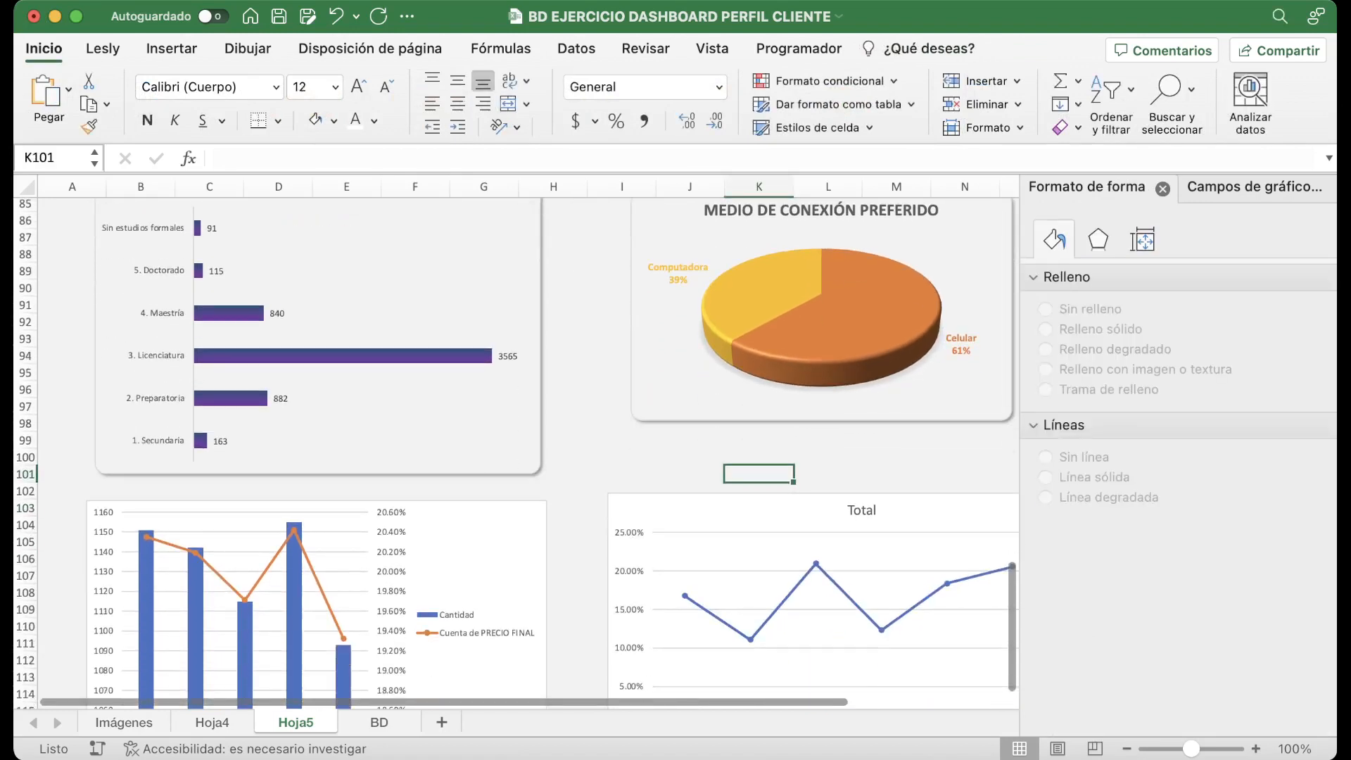
scroll(486, 437, down, 2)
click(485, 401)
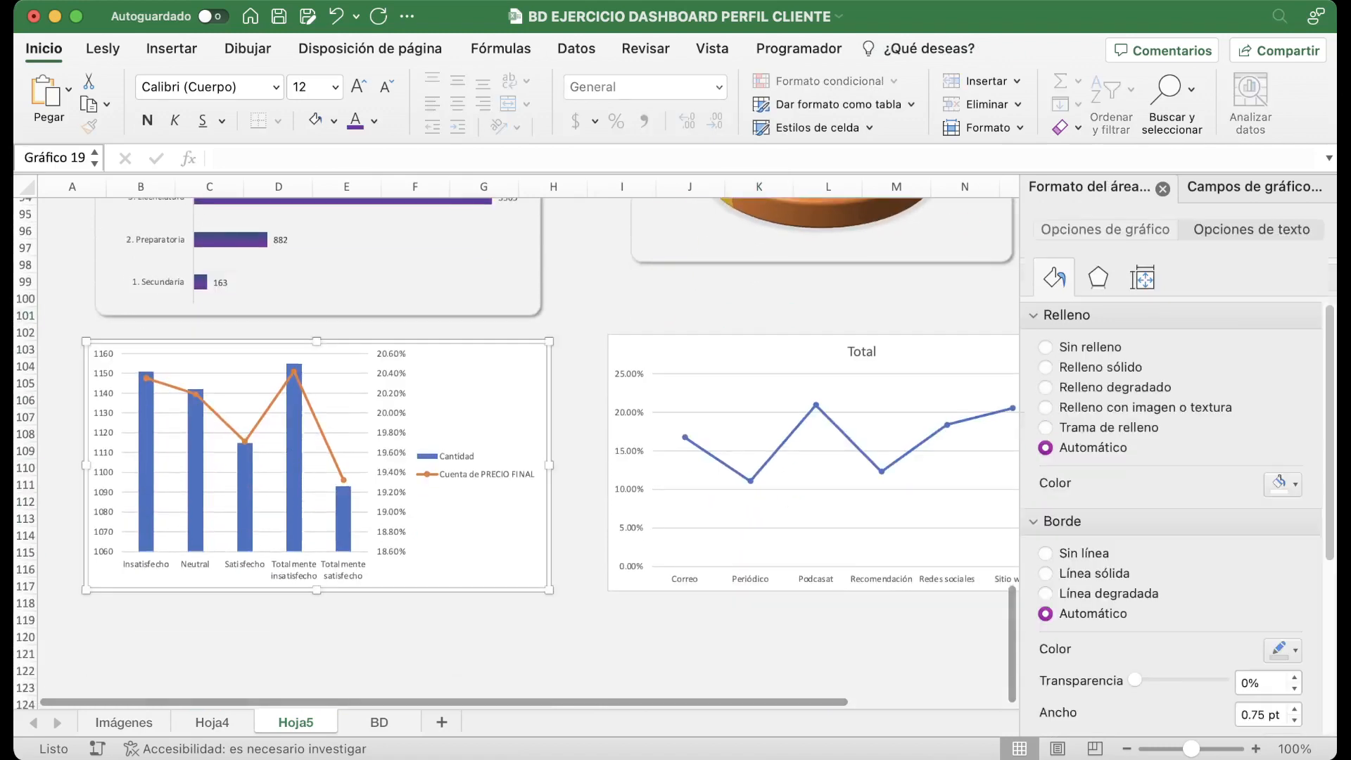
click(1046, 347)
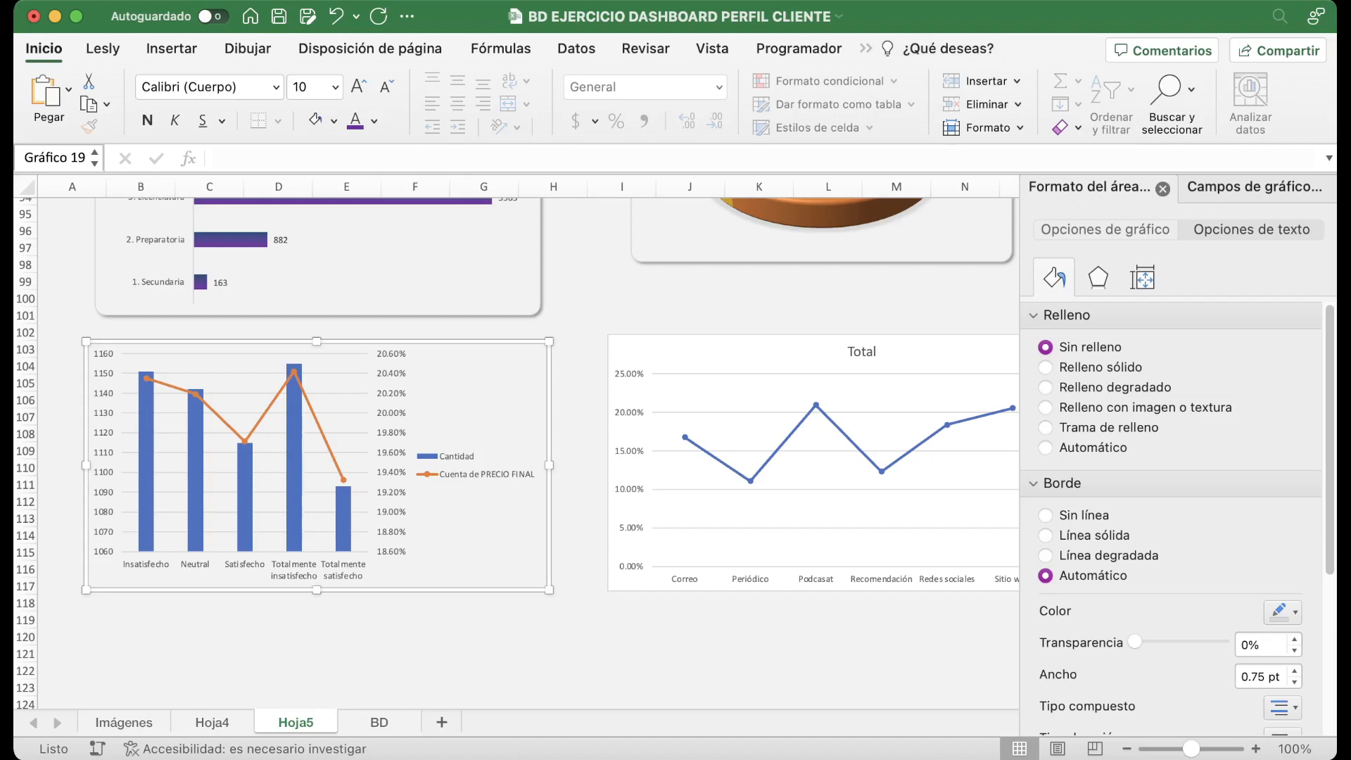
Add the title "Nivel de satisfacción" above the satisfaction chart and color its text purple.
click(907, 73)
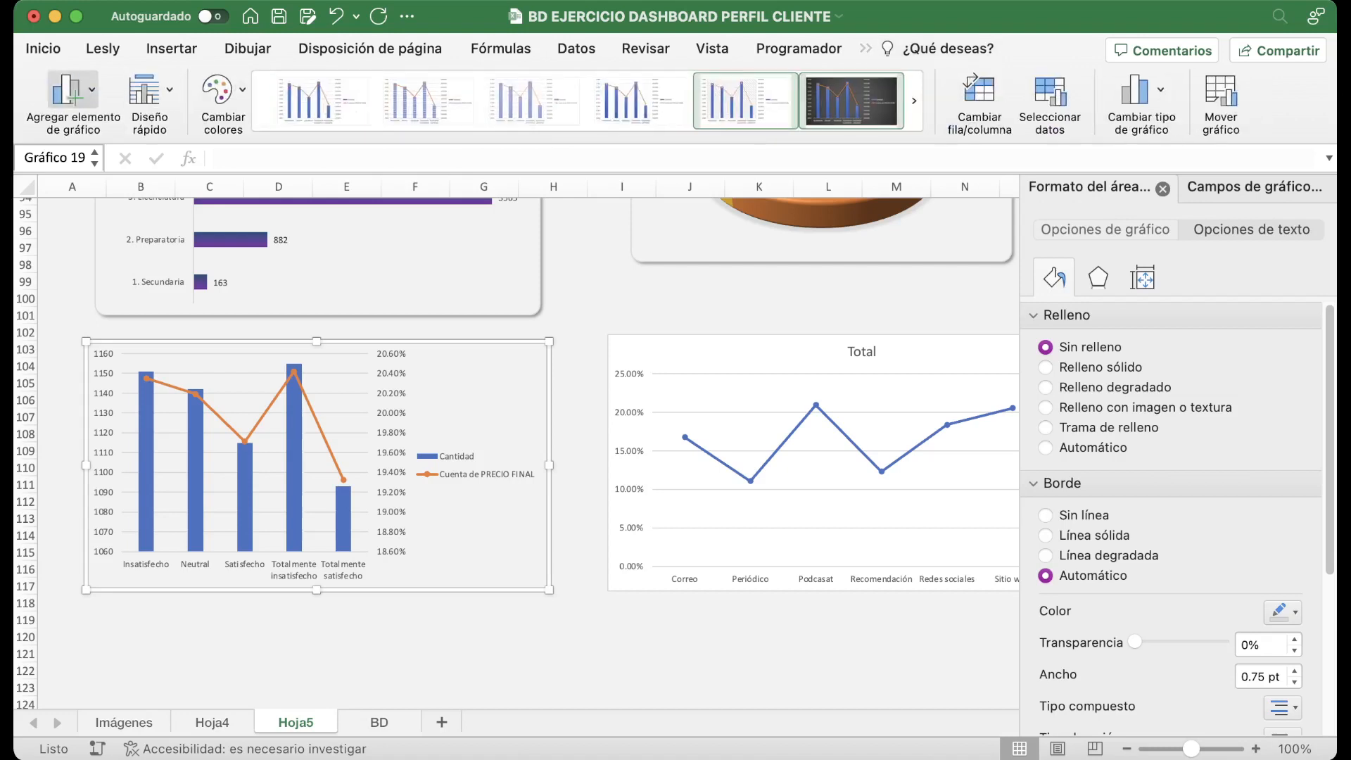
click(73, 91)
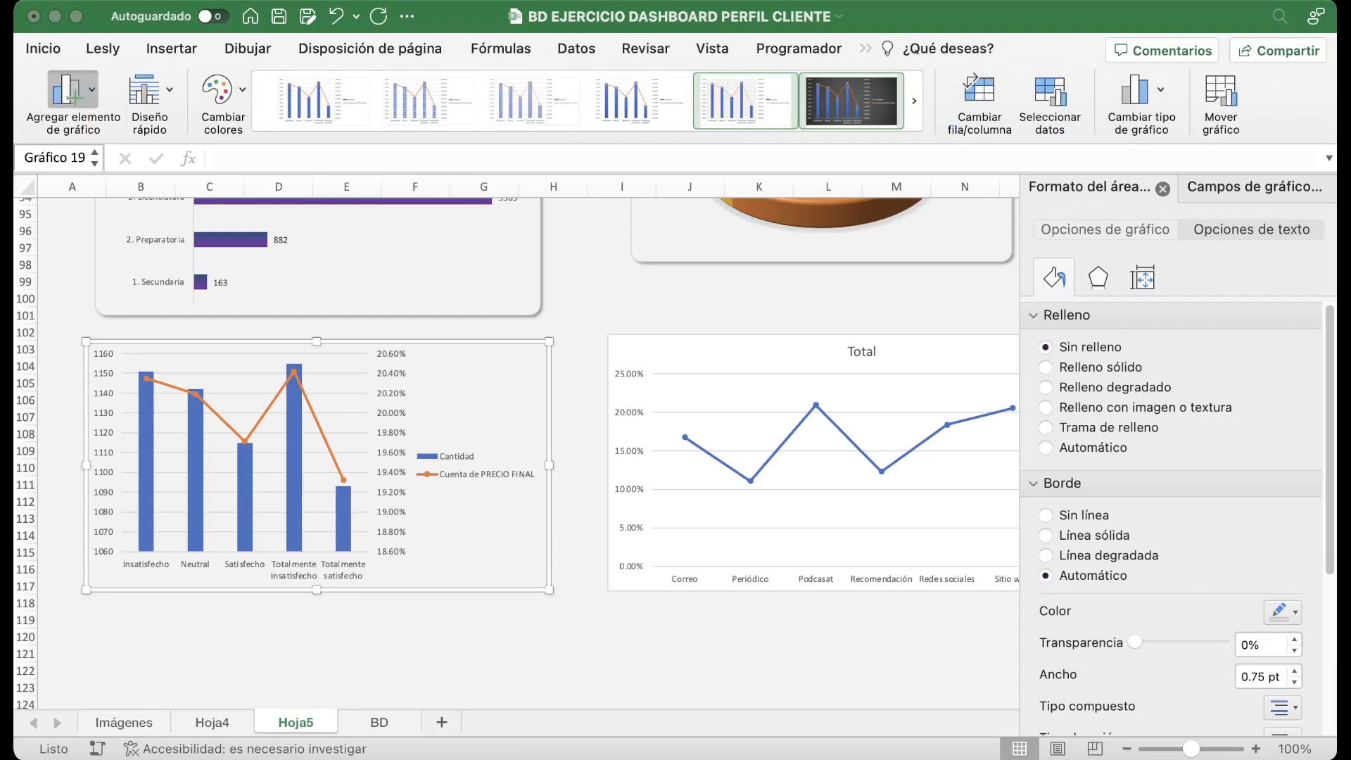
click(275, 211)
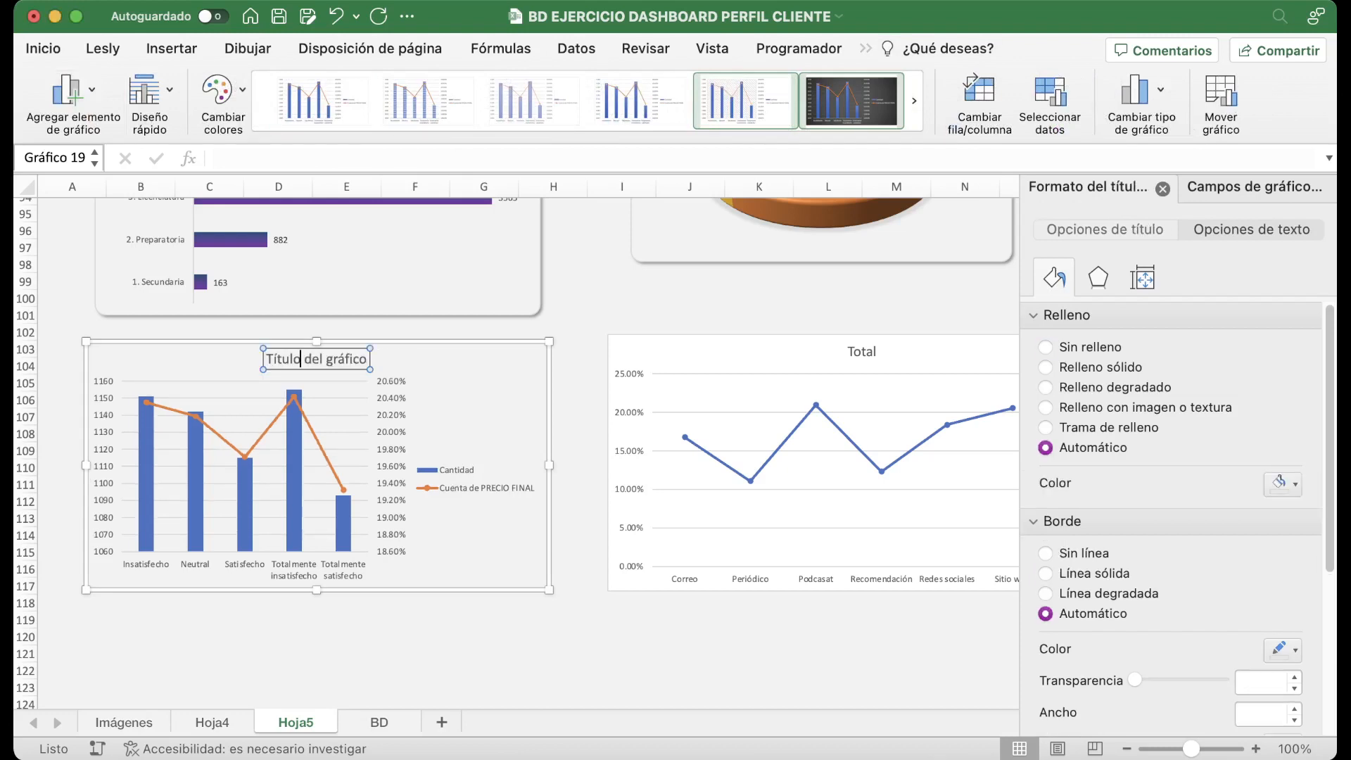
triple_click(301, 359)
text(Nivel de)
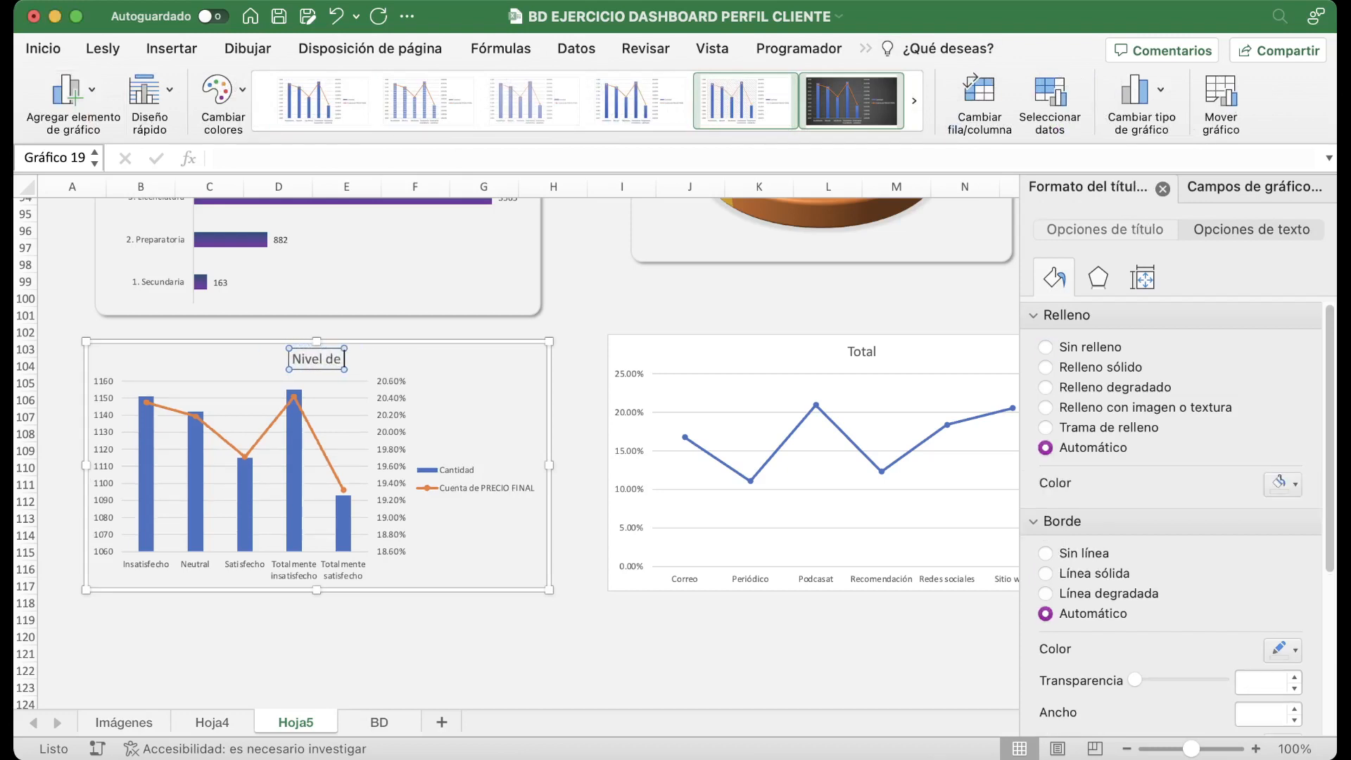
text( satisfacción)
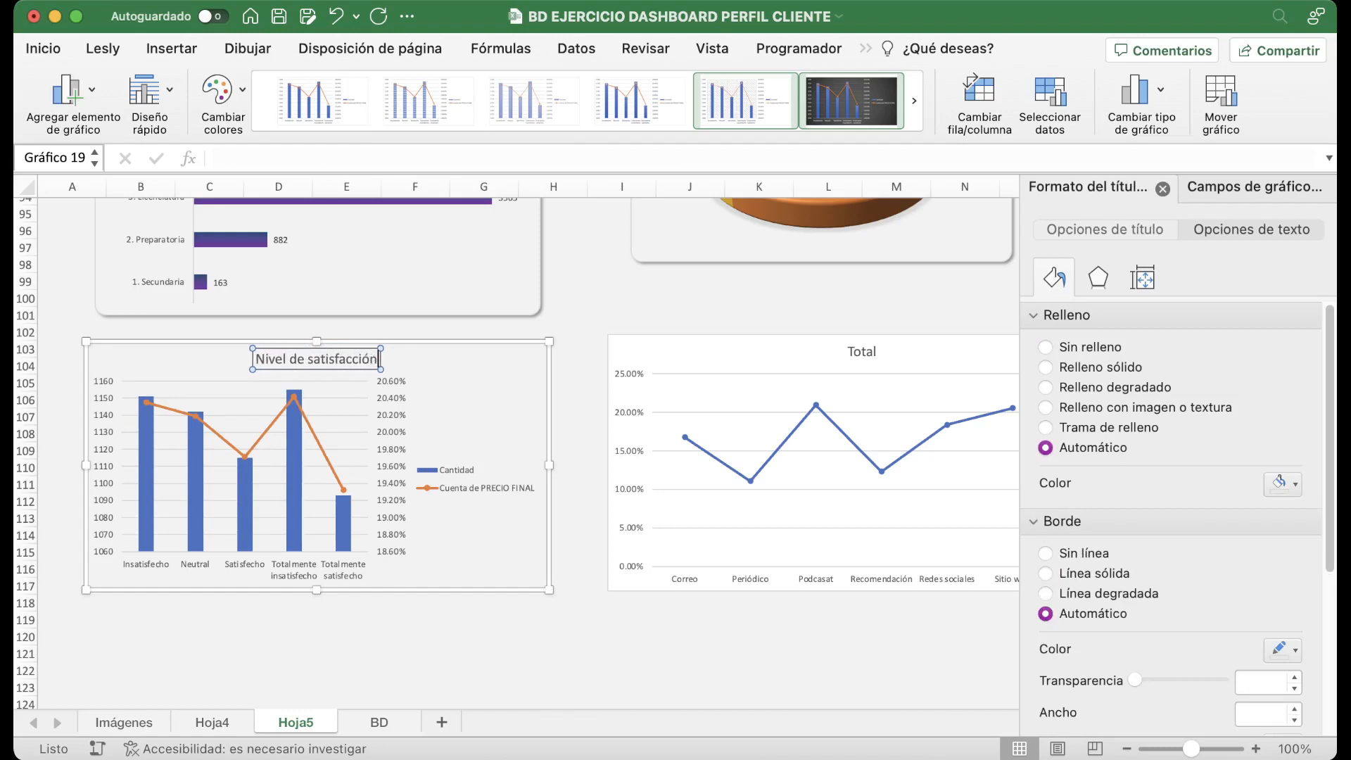
click(310, 381)
click(310, 360)
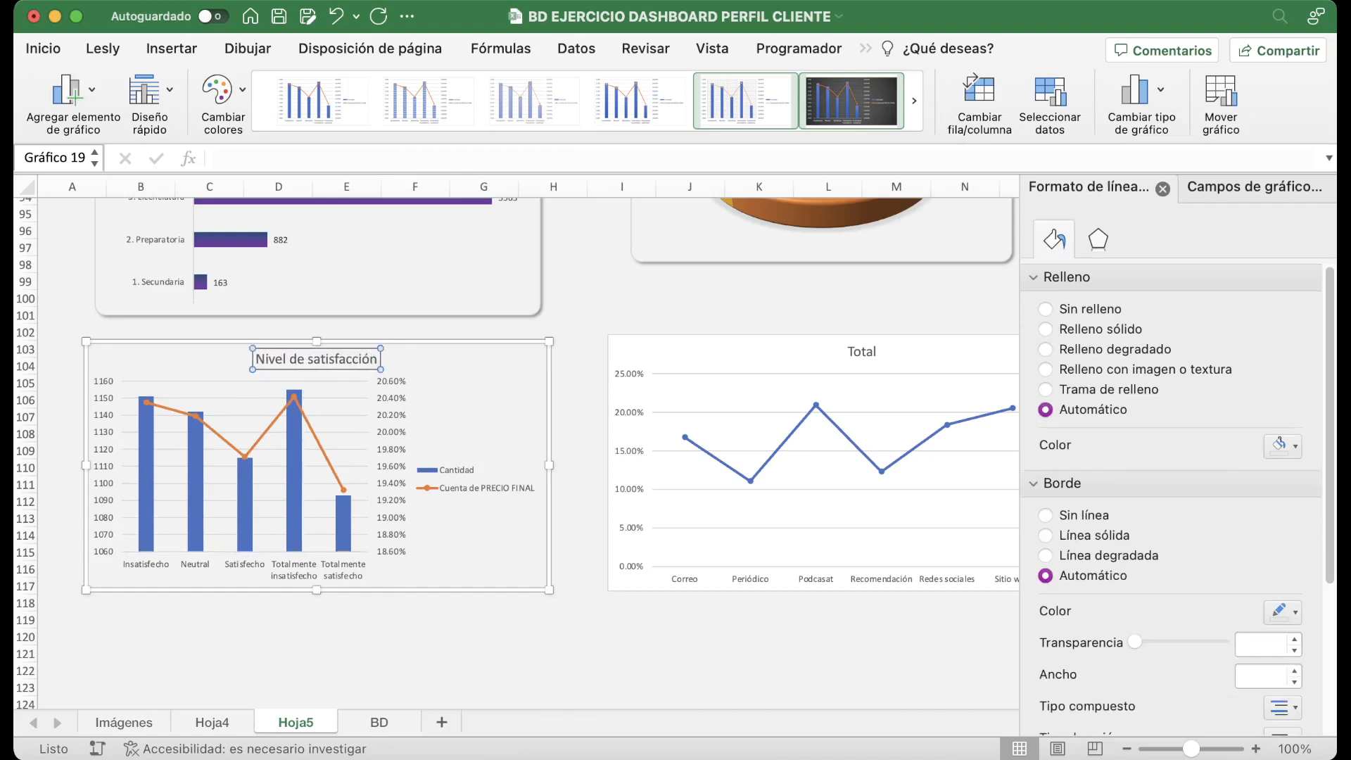
click(44, 49)
click(356, 121)
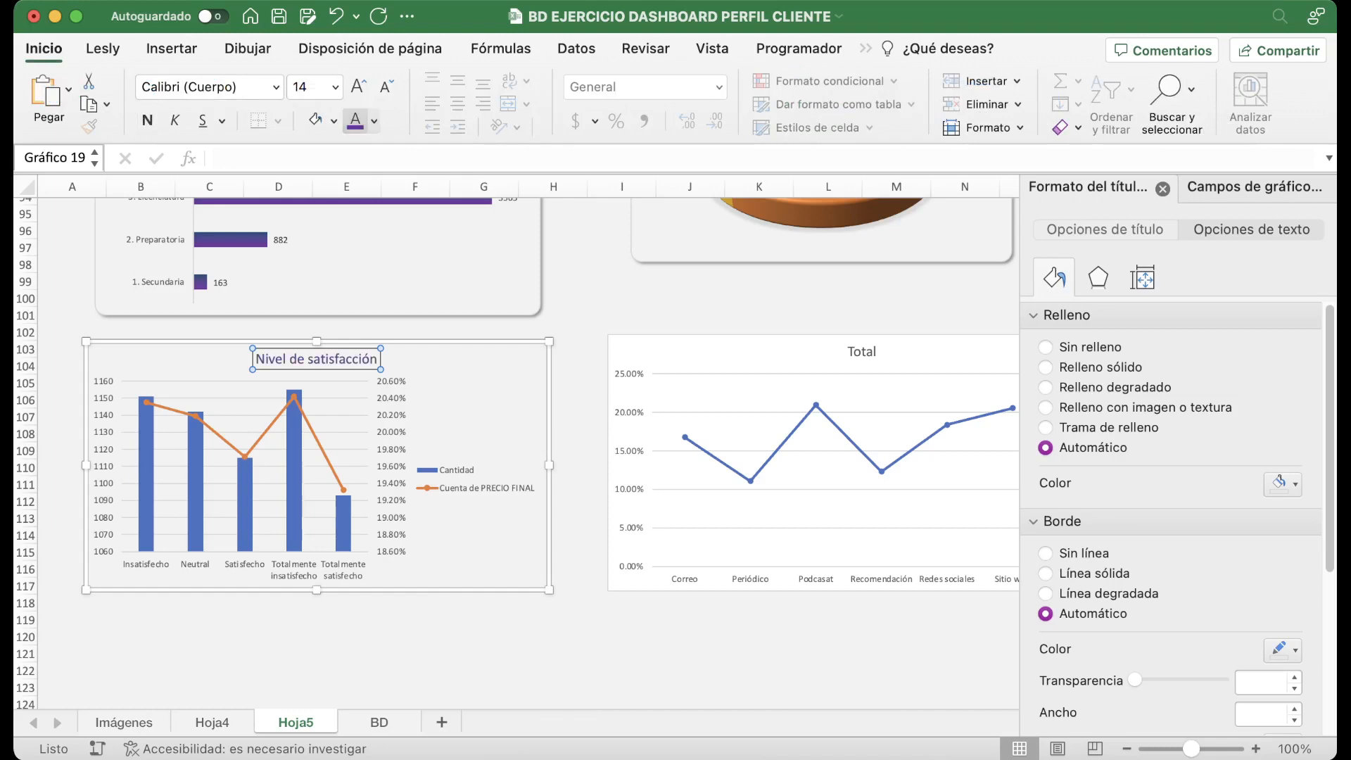
Delete the horizontal gridlines and the legend from the satisfaction chart.
click(269, 407)
click(270, 399)
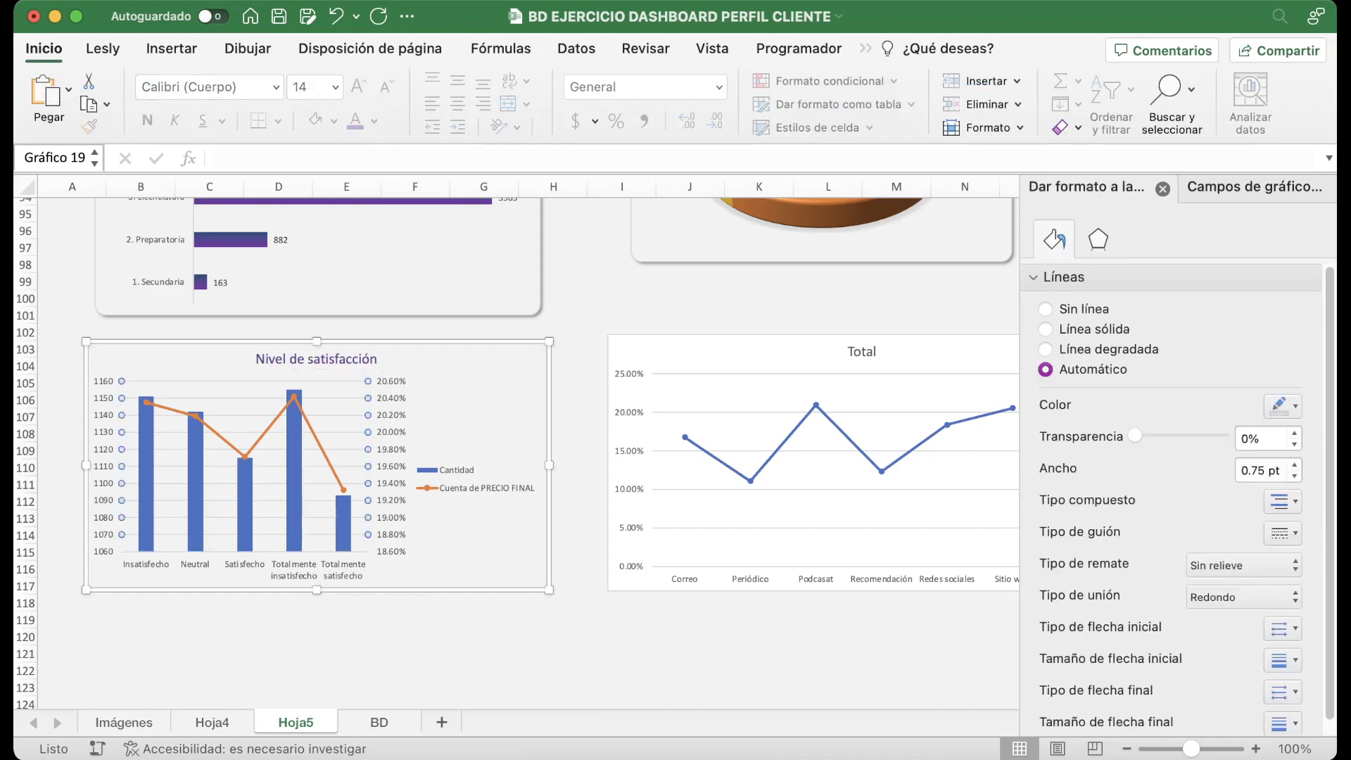
key(Delete)
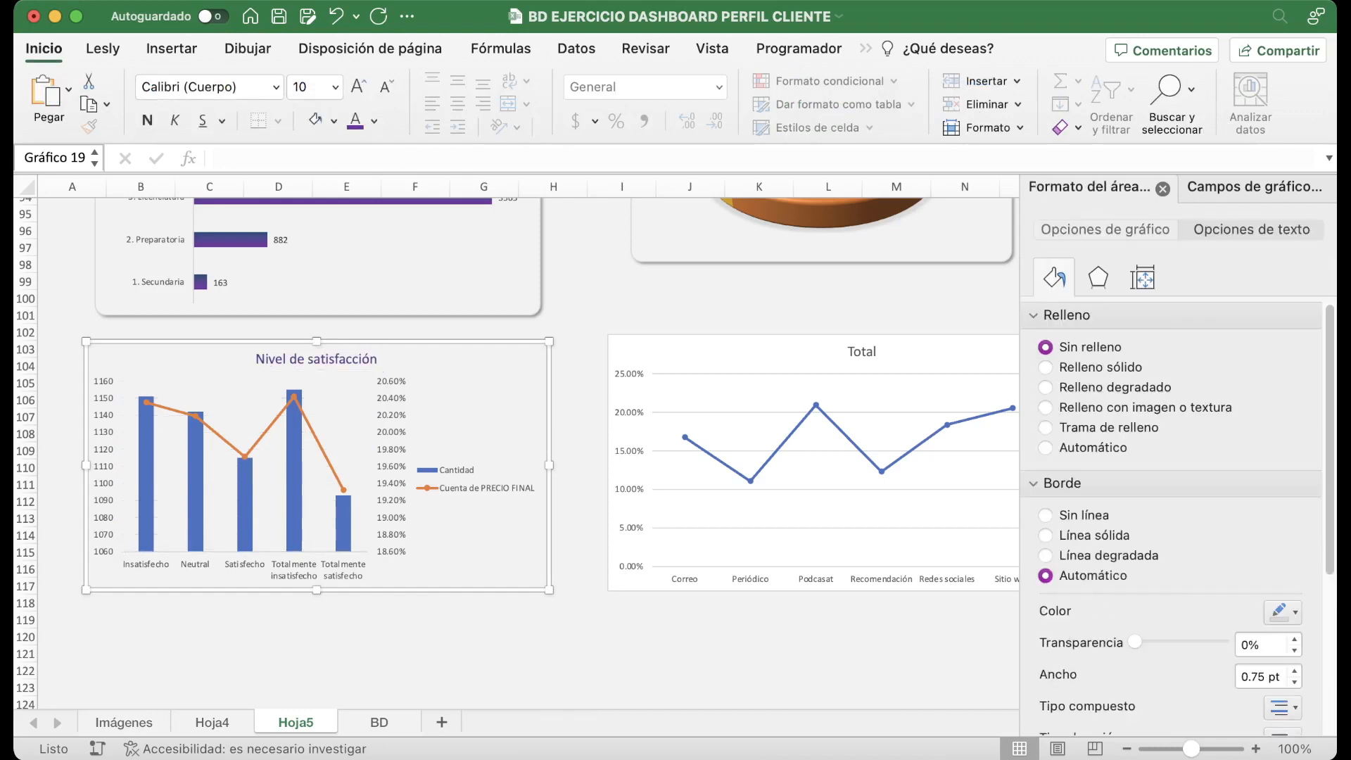
click(457, 478)
key(Delete)
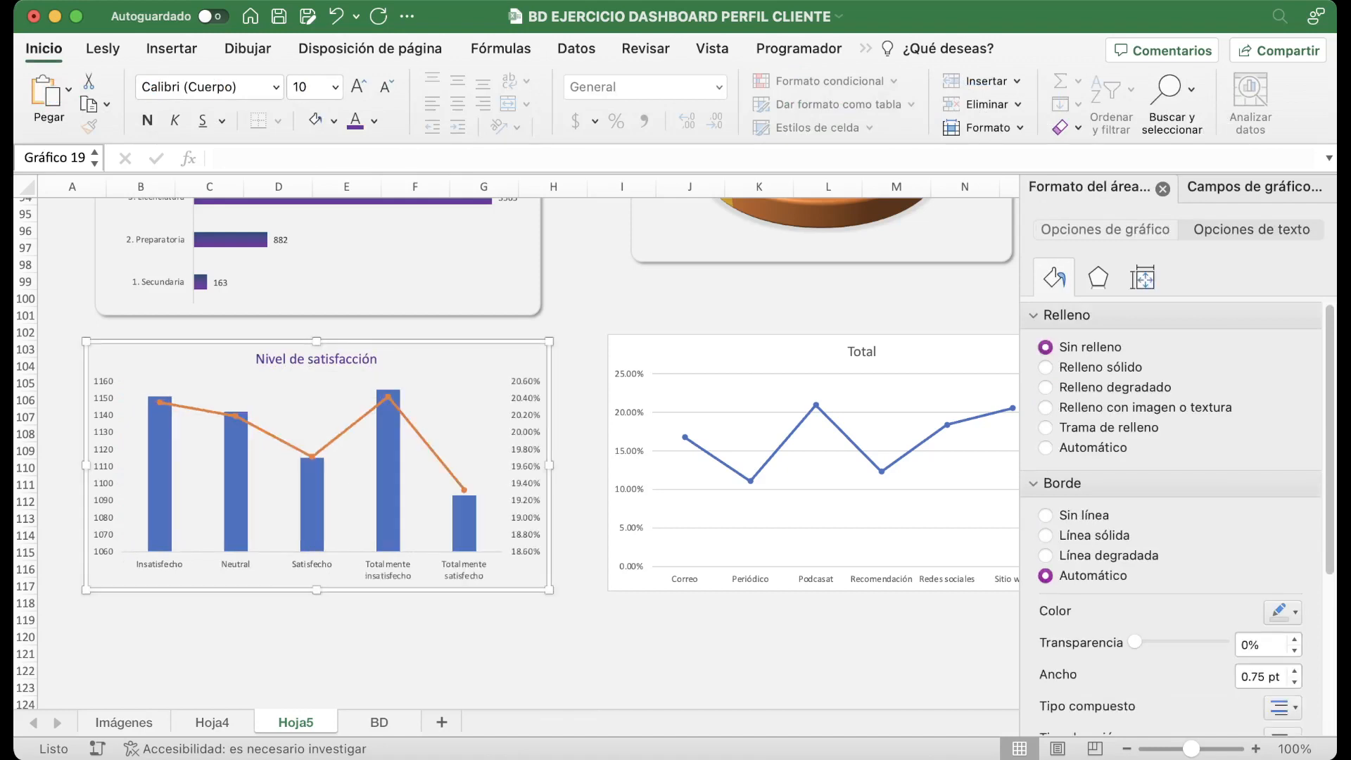
Widen the satisfaction chart's columns by setting their gap width (Ancho de rango) to 50%.
click(388, 485)
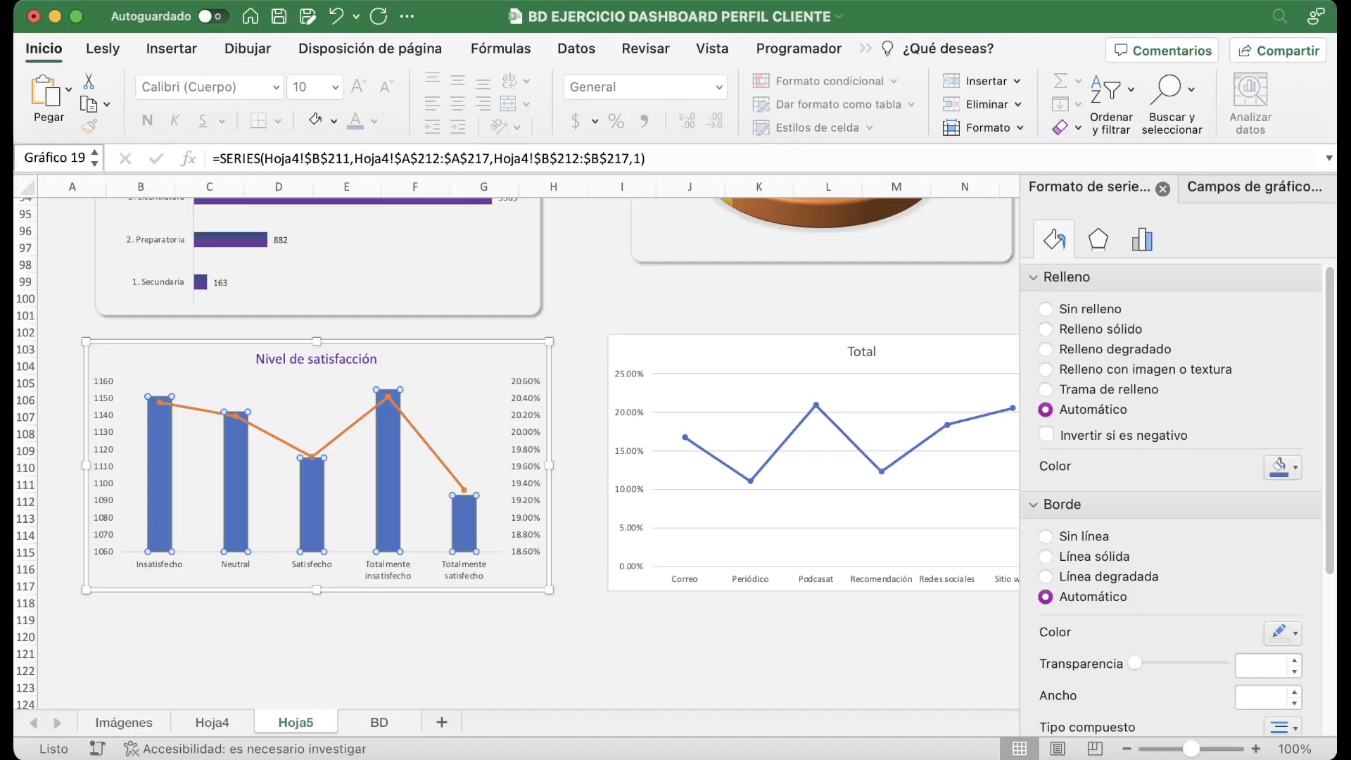
click(1142, 240)
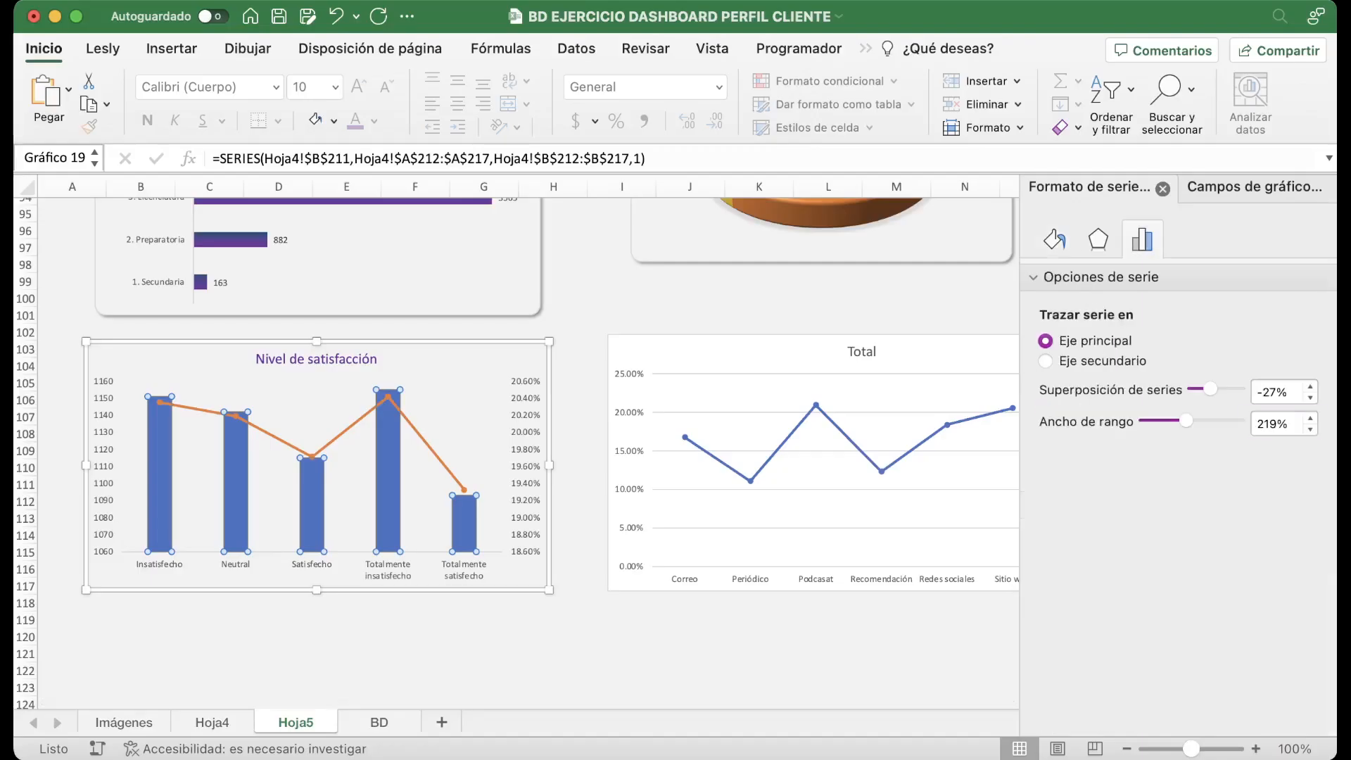
double_click(1268, 423)
text(50)
key(Return)
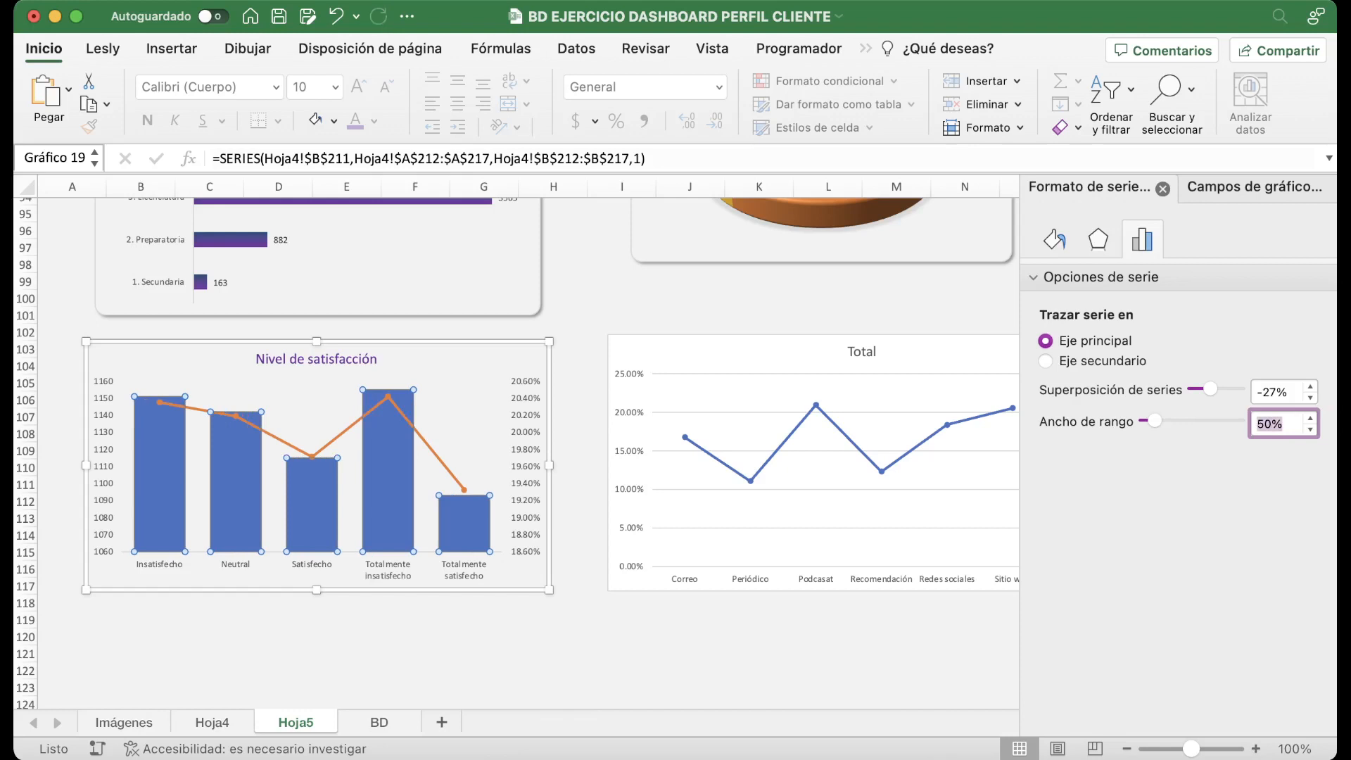
Fill the satisfaction chart's columns with the blue-to-purple linear gradient (Relleno degradado).
click(312, 505)
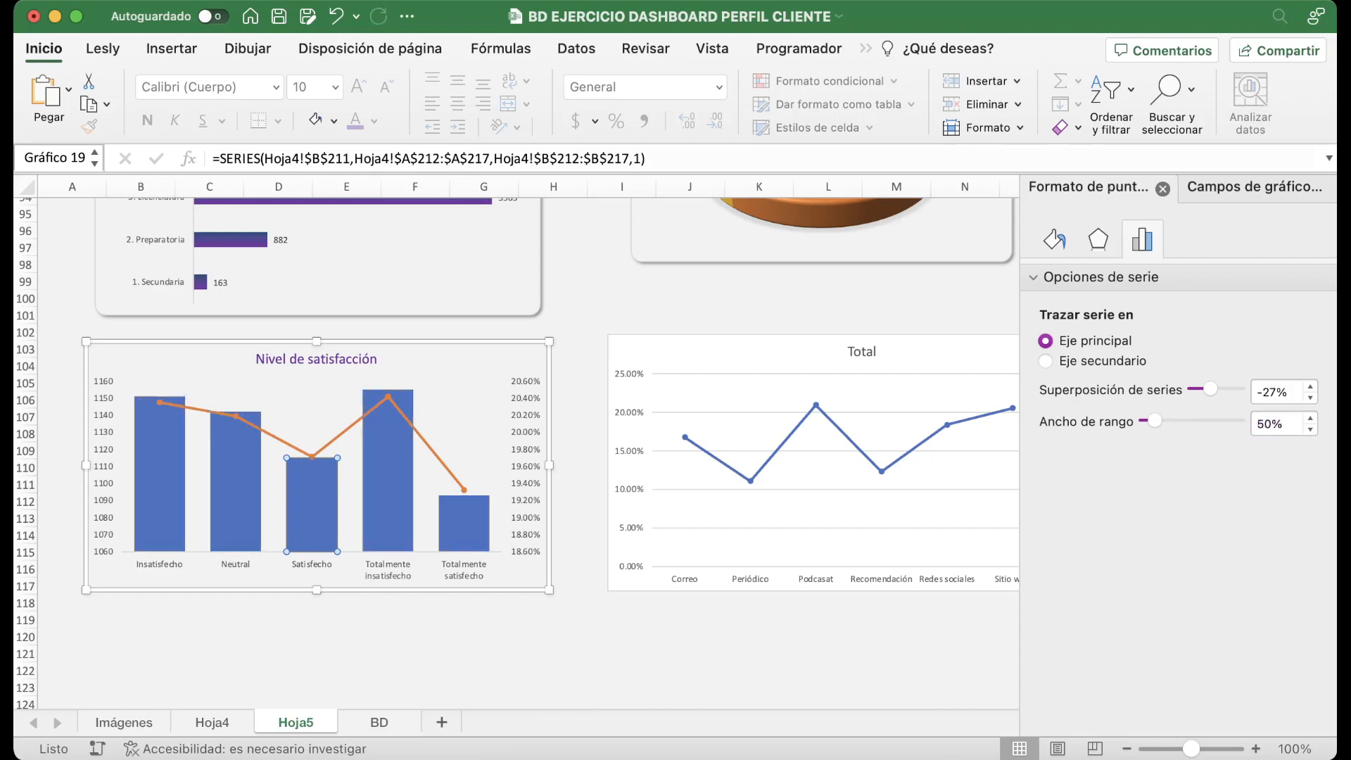
click(464, 489)
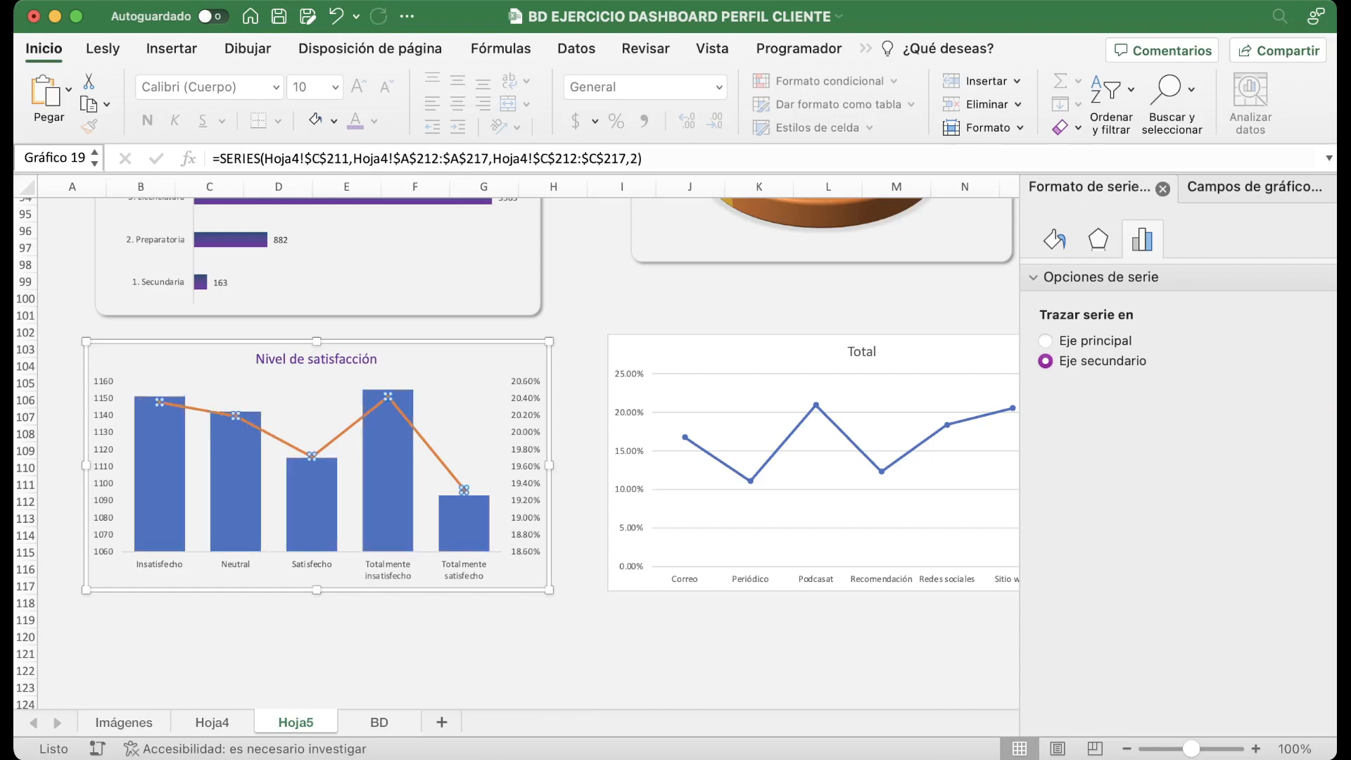
click(388, 493)
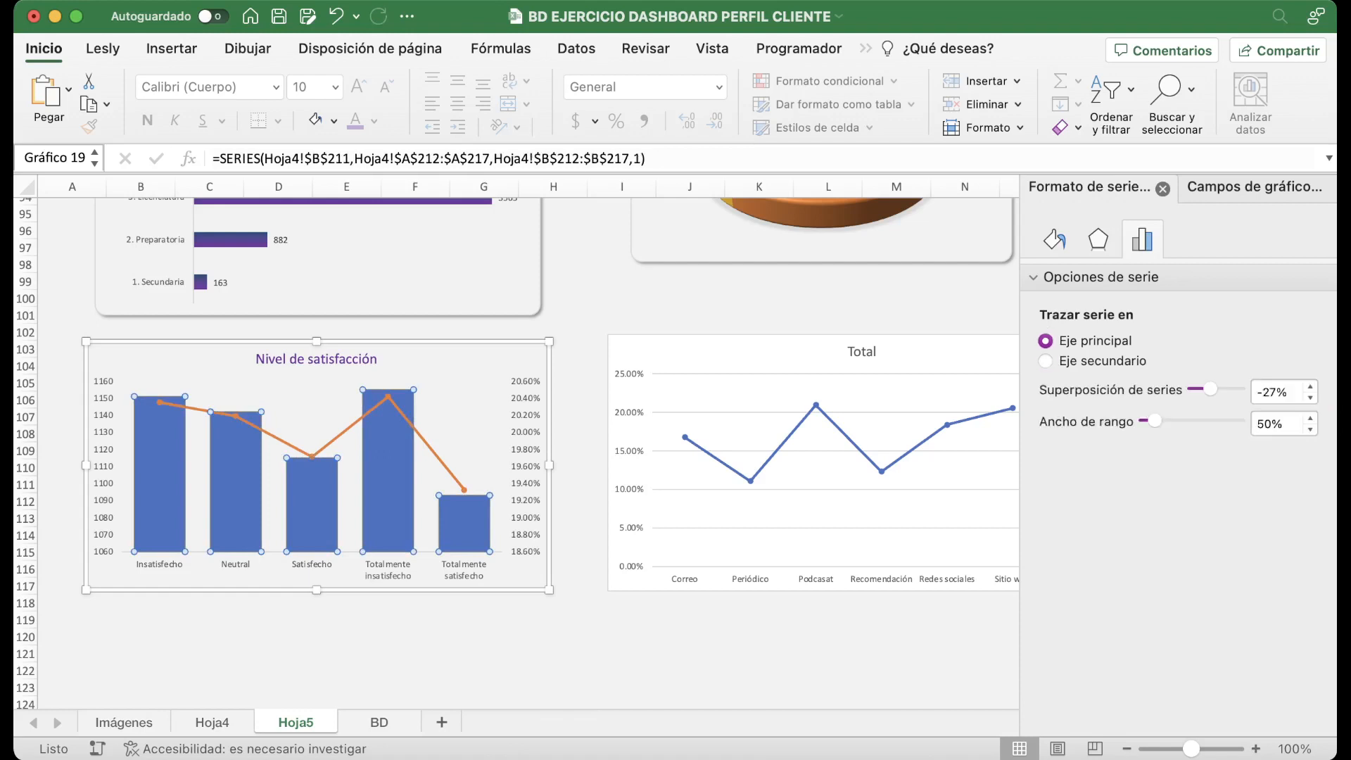
click(1055, 239)
click(1046, 350)
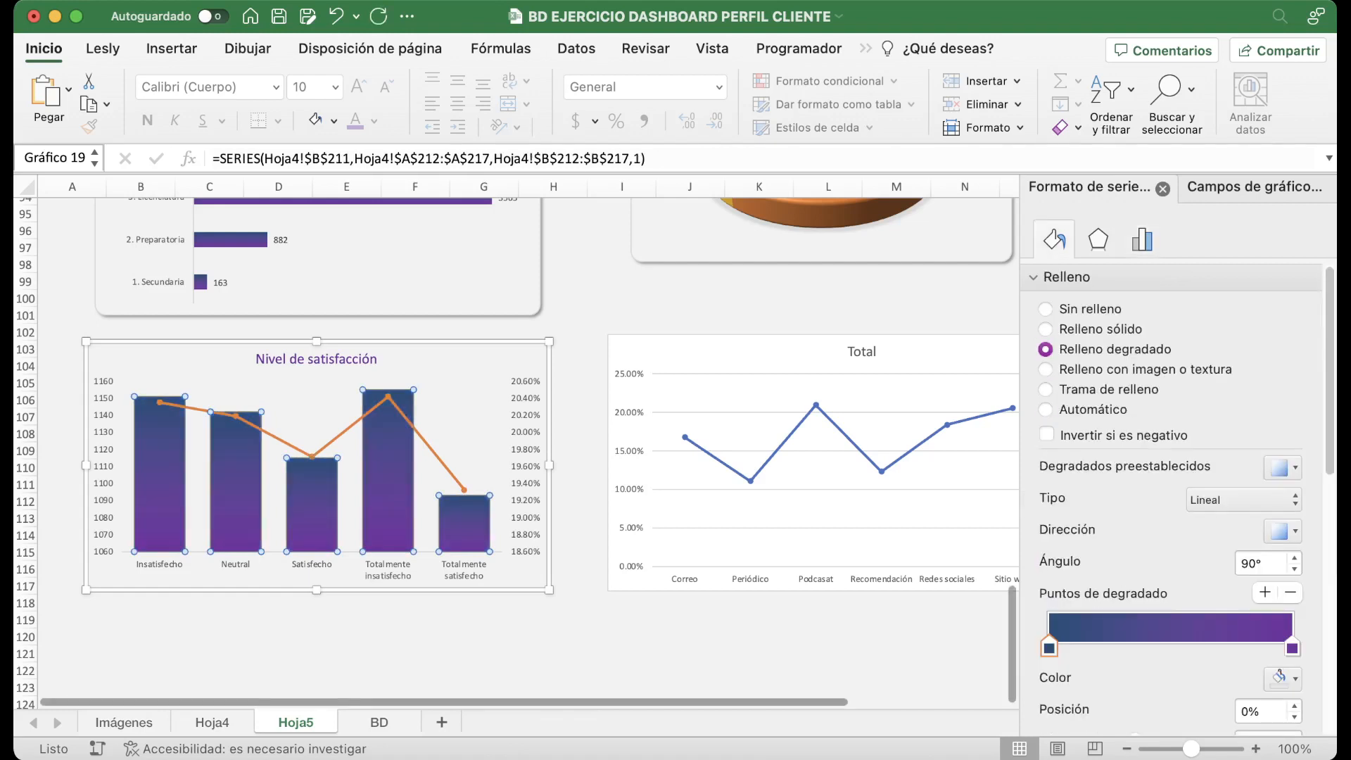
Try the dark green smiley from the Imágenes sheet as the marker of the satisfaction line's "Totalmente insatisfecho" point, then undo it.
click(350, 427)
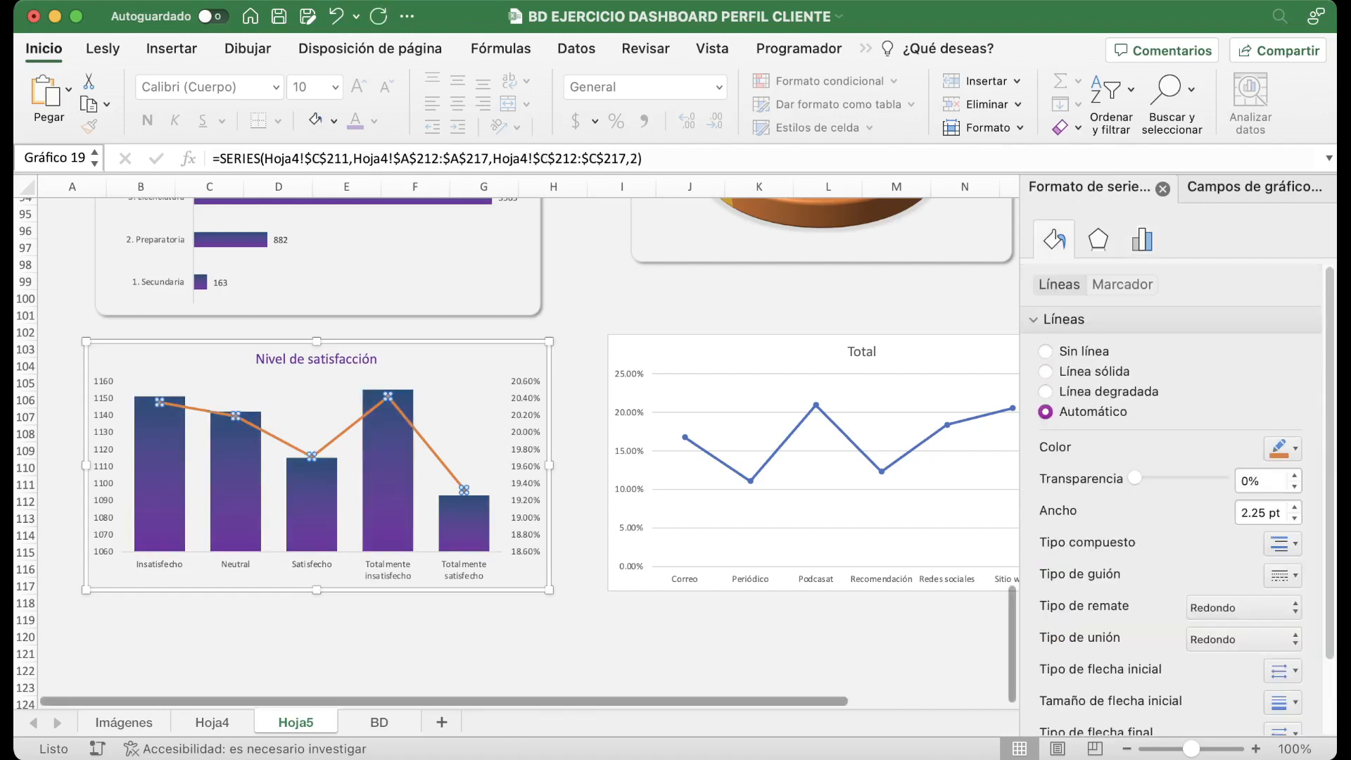
click(124, 723)
scroll(591, 281, up, 2)
click(592, 245)
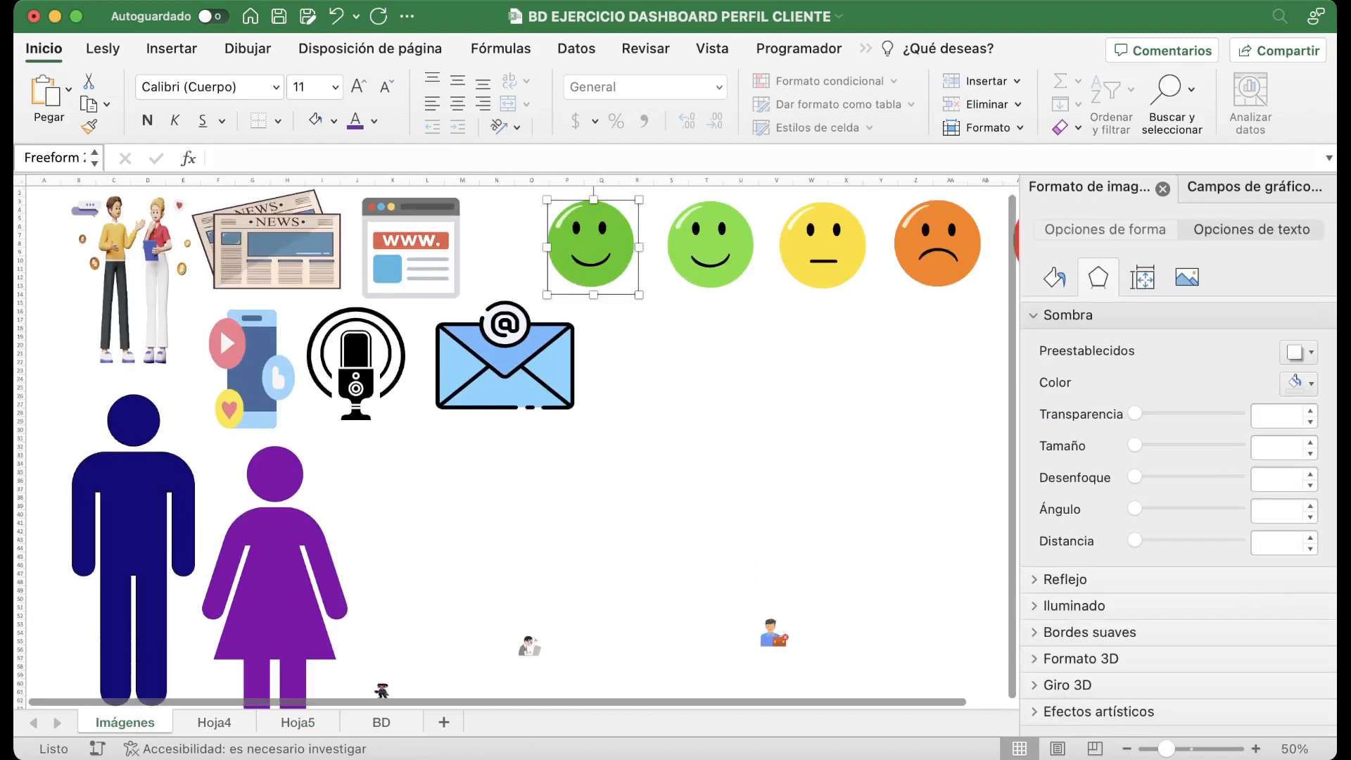
click(214, 723)
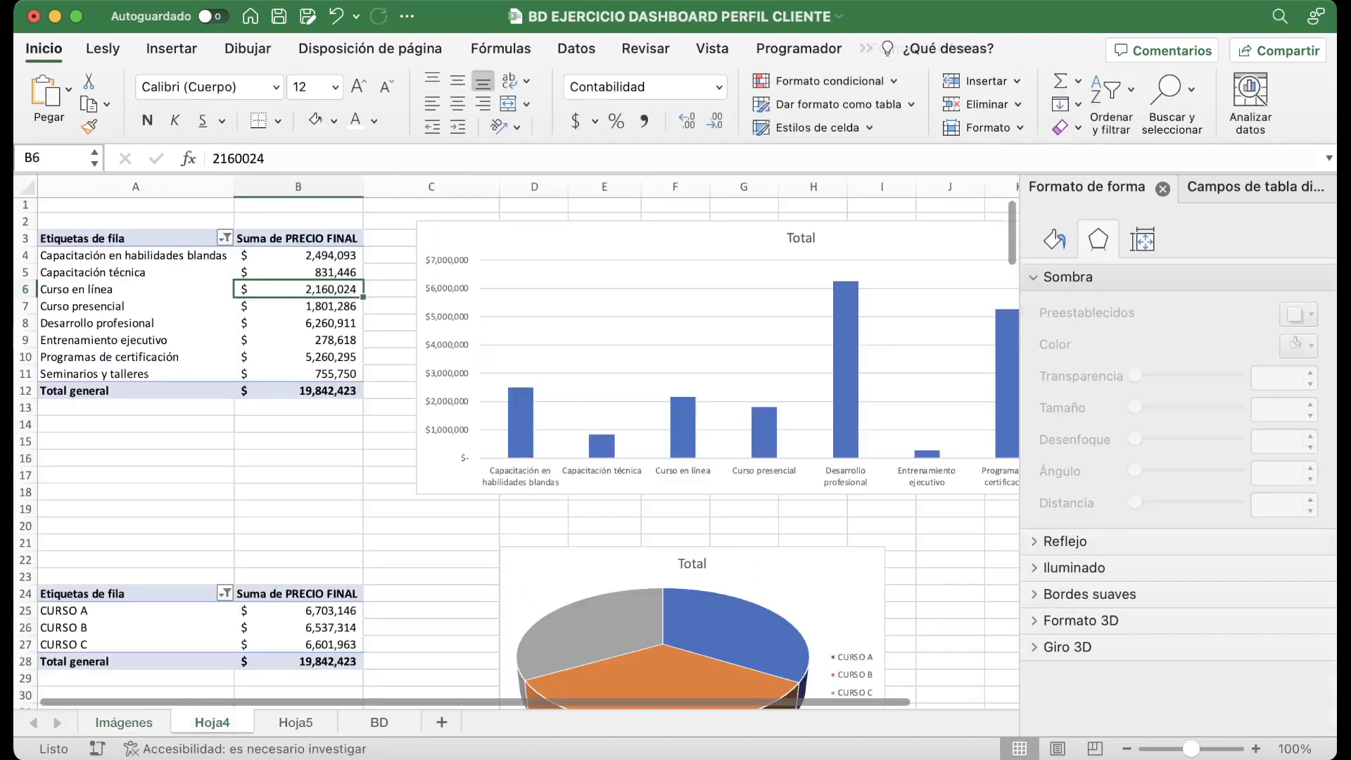
click(297, 723)
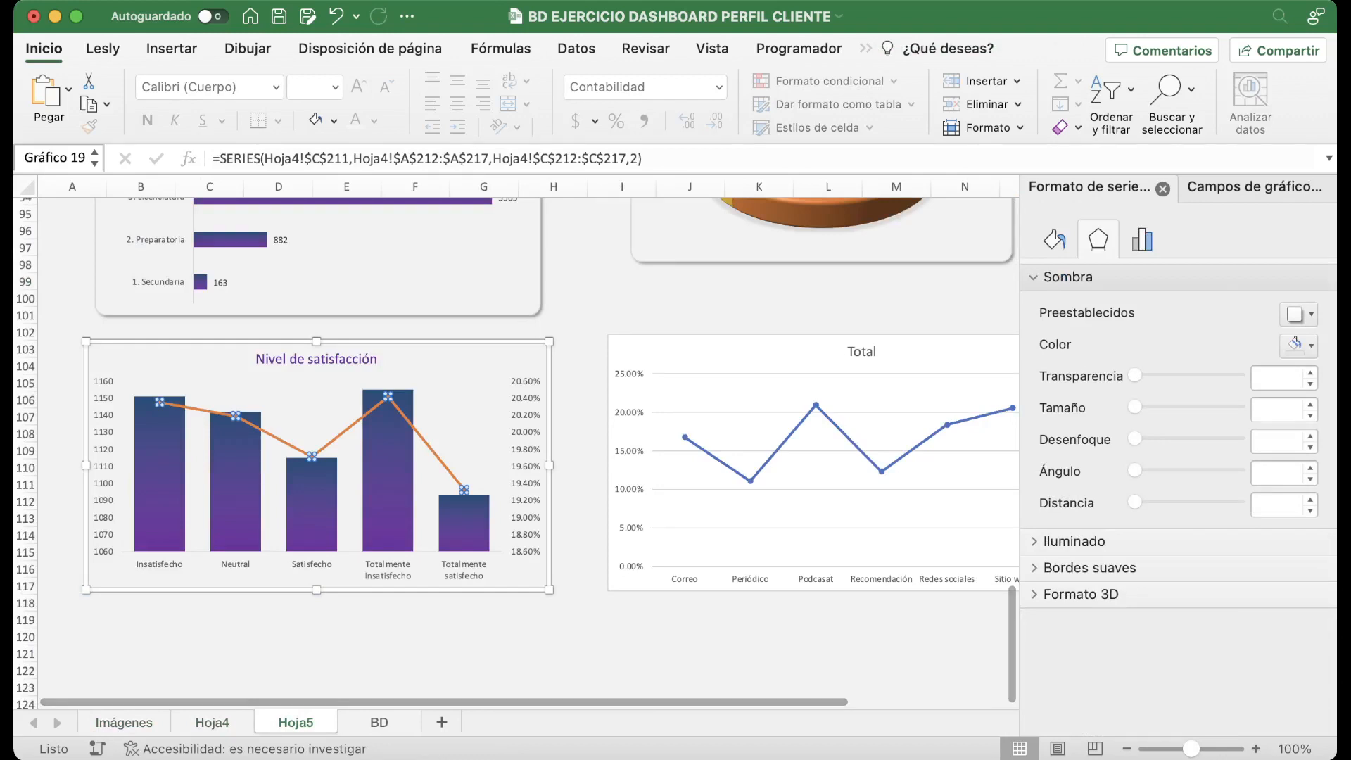
click(388, 396)
key(cmd+v)
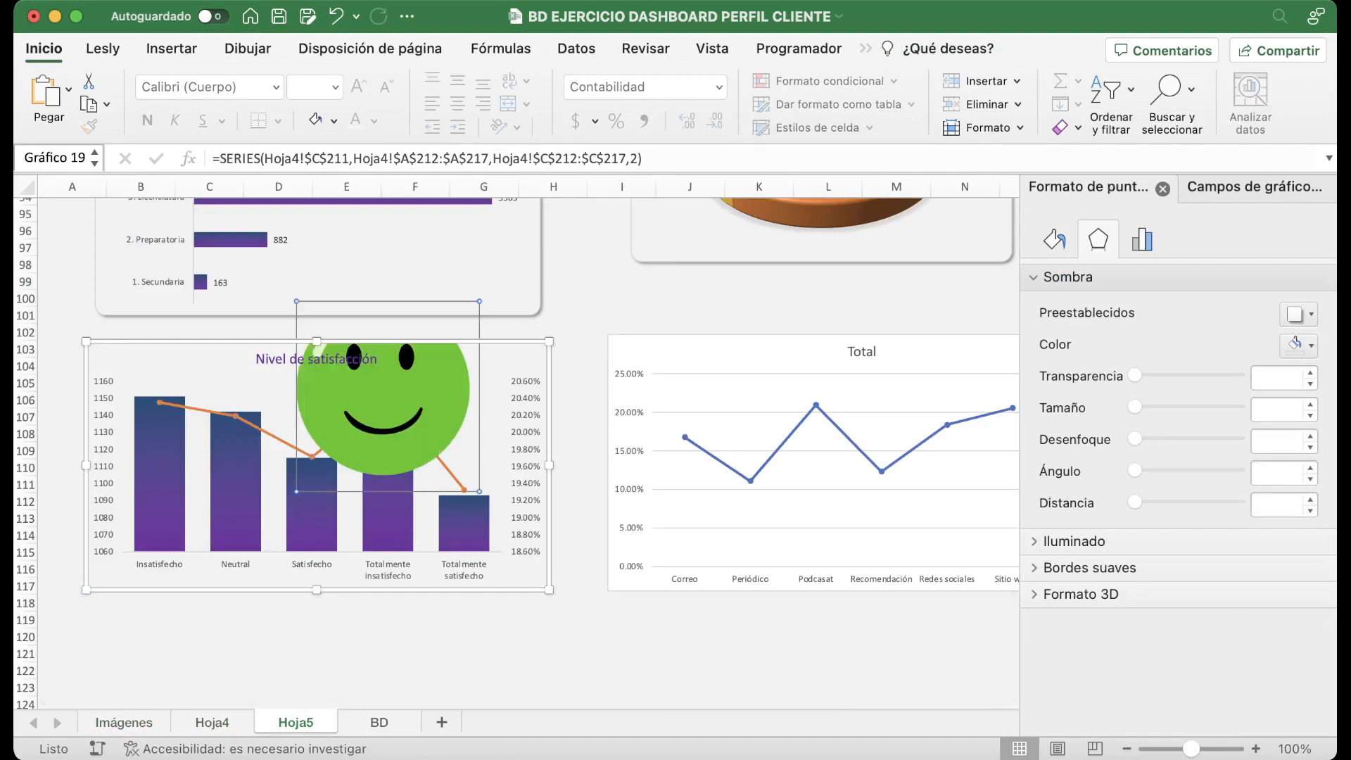
key(super+z)
Shrink the satisfaction face pictures on the Imágenes sheet to about half size, starting with the dark green, light green and yellow ones.
click(124, 723)
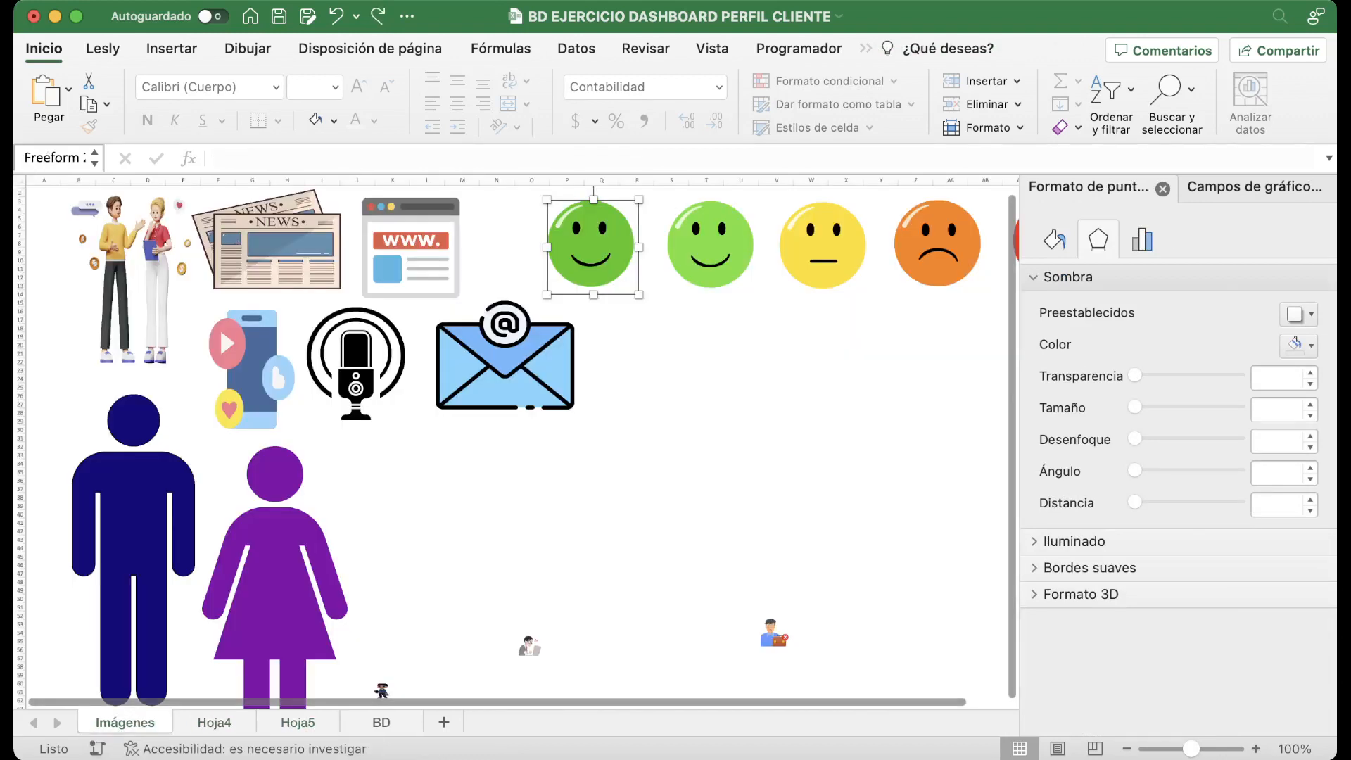
drag(639, 200, 594, 246)
click(710, 245)
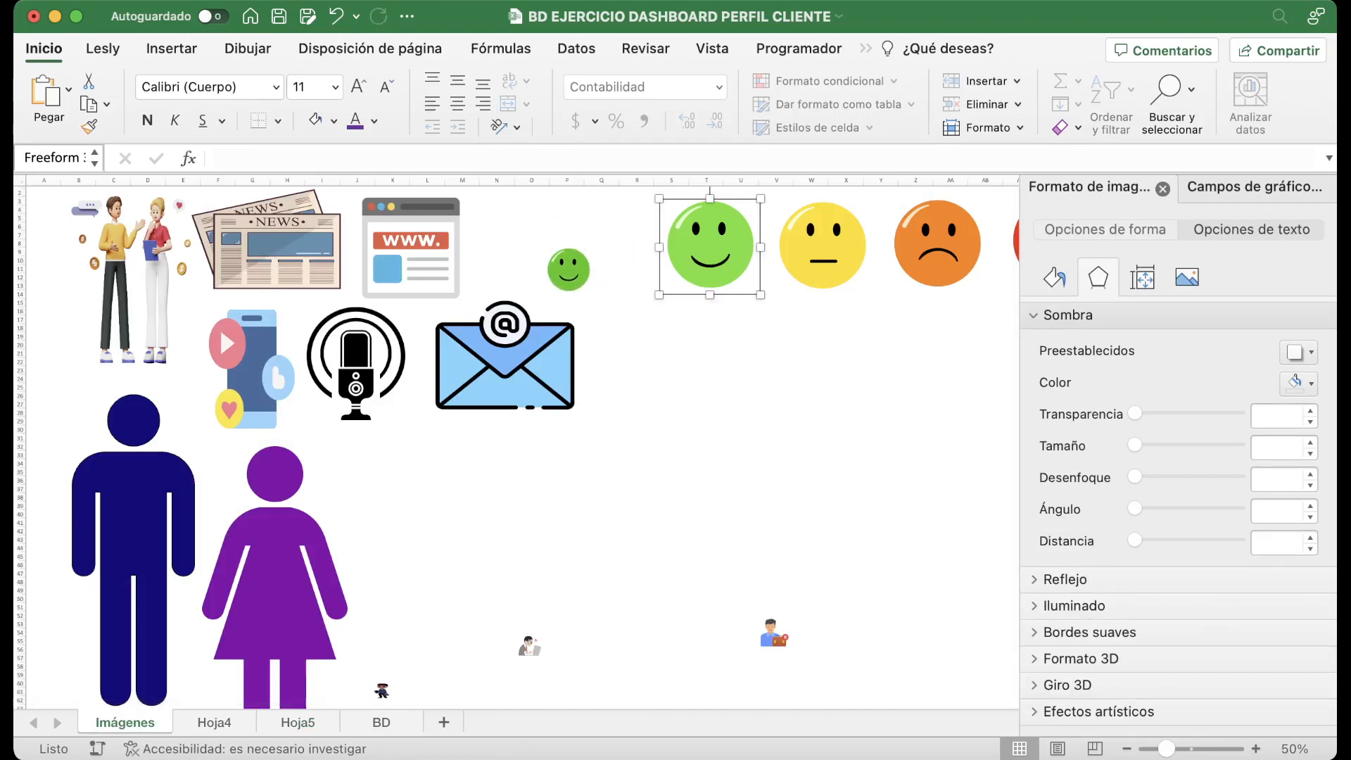
drag(761, 199, 706, 251)
click(824, 245)
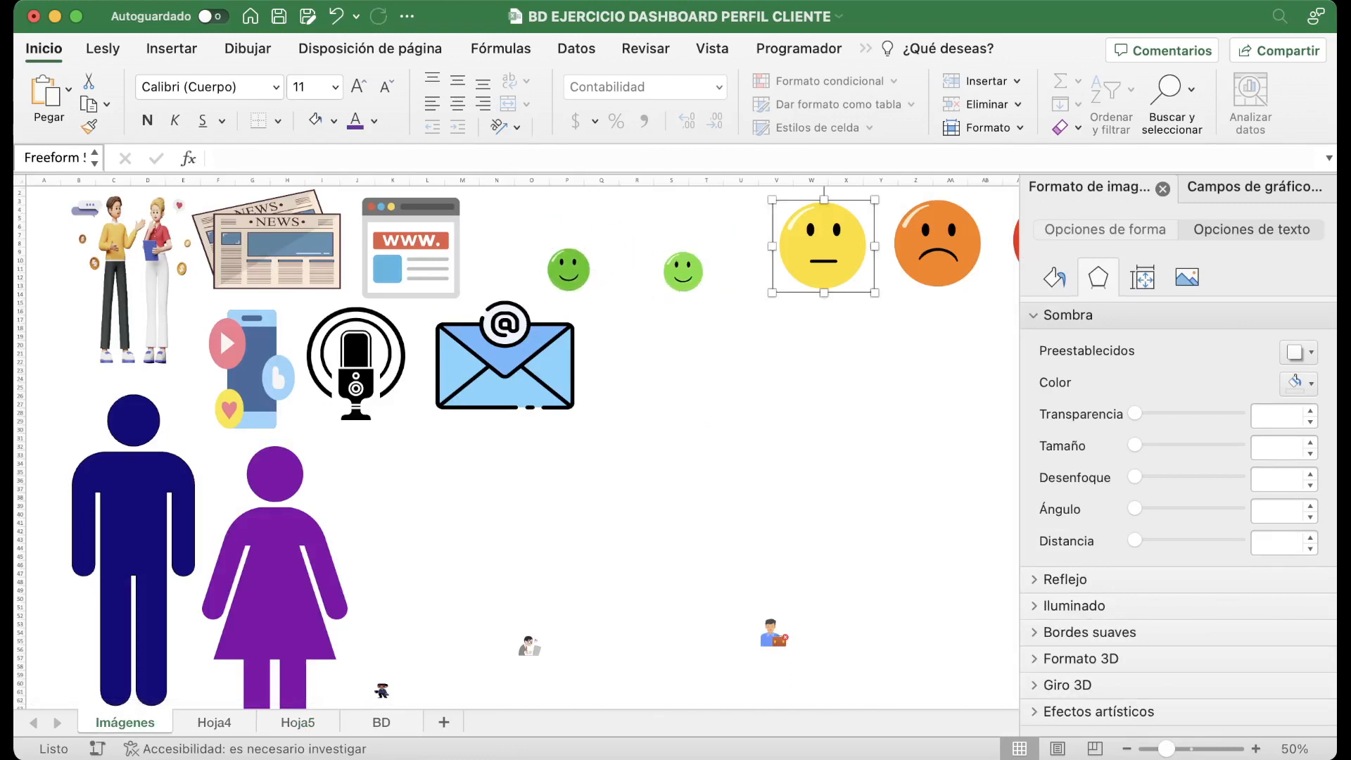
drag(875, 200, 818, 251)
click(937, 243)
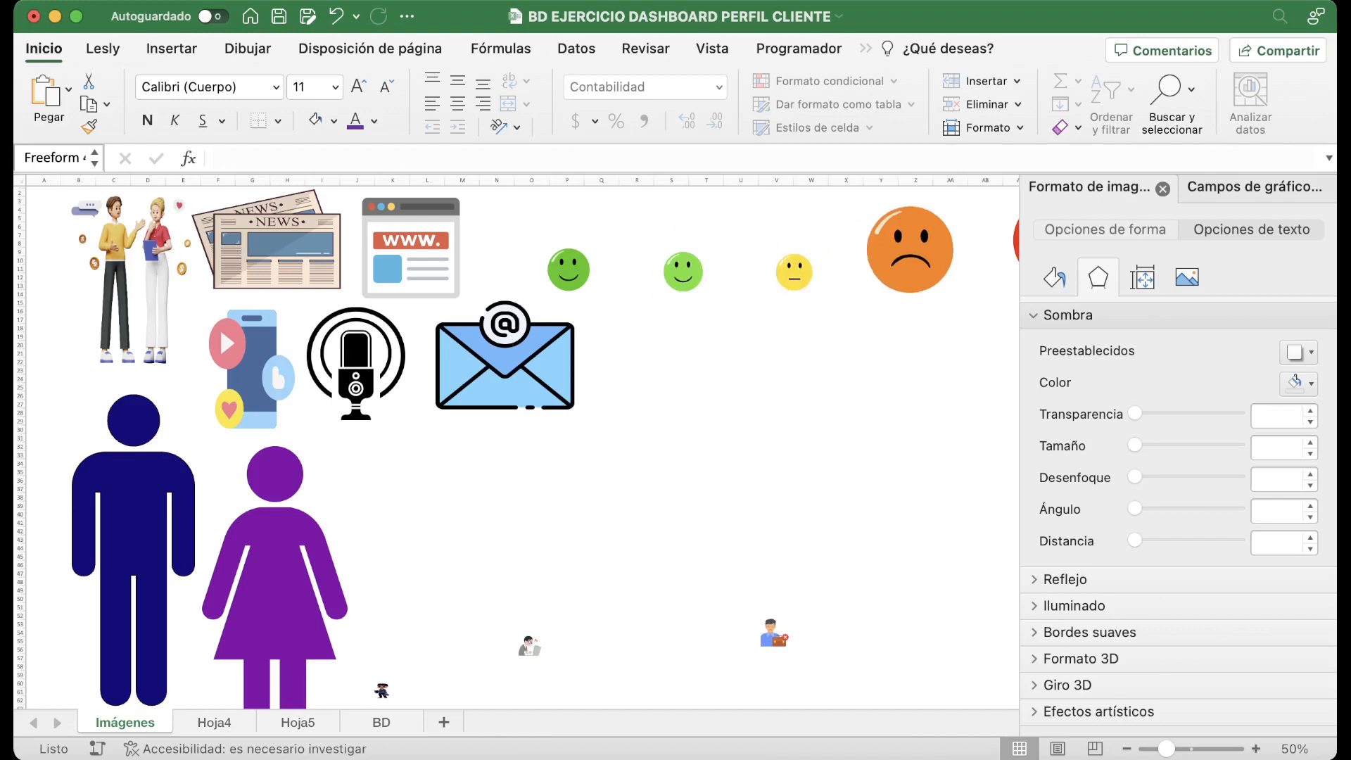